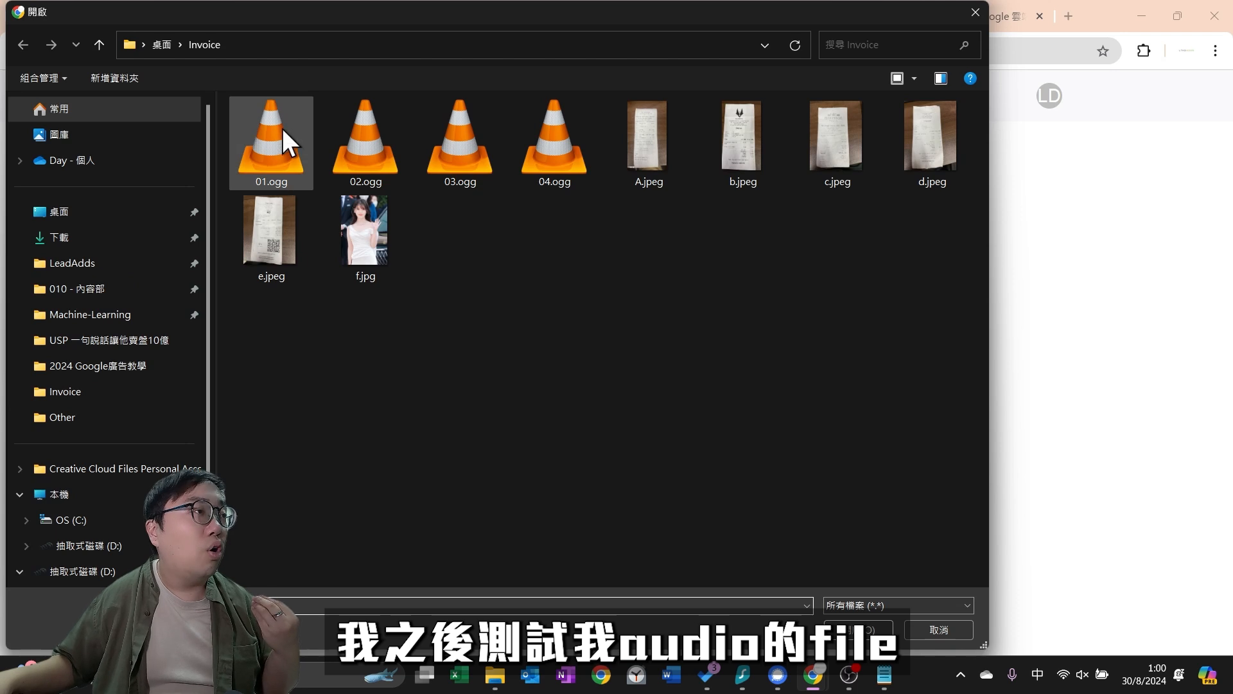
# Upload the audio file 01.ogg to the Bookkeeper form and submit it for bookkeeping
pyautogui.click(273, 119)
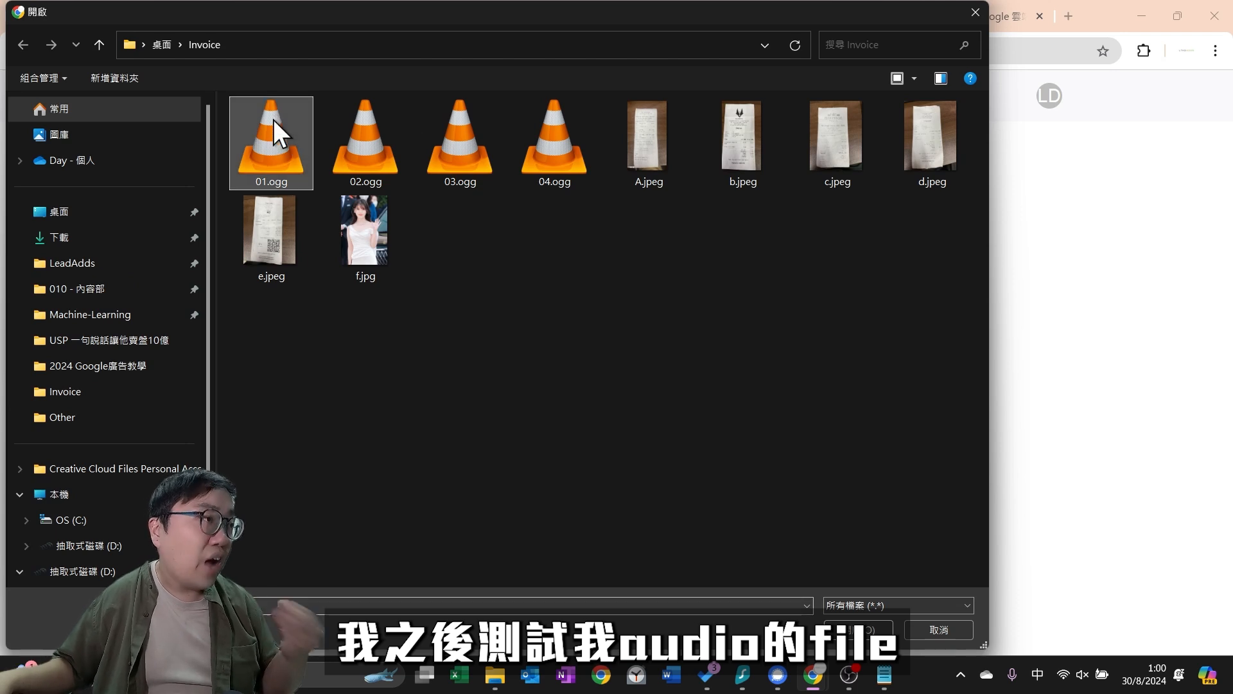
pyautogui.click(867, 631)
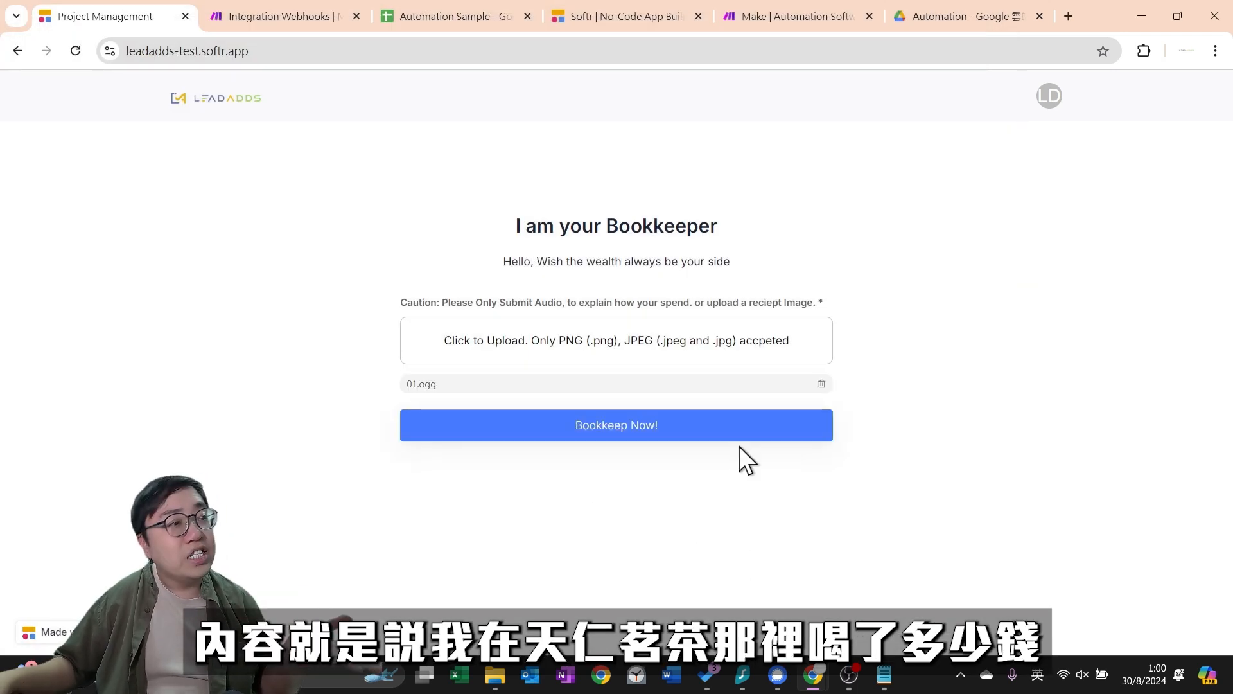
pyautogui.click(640, 426)
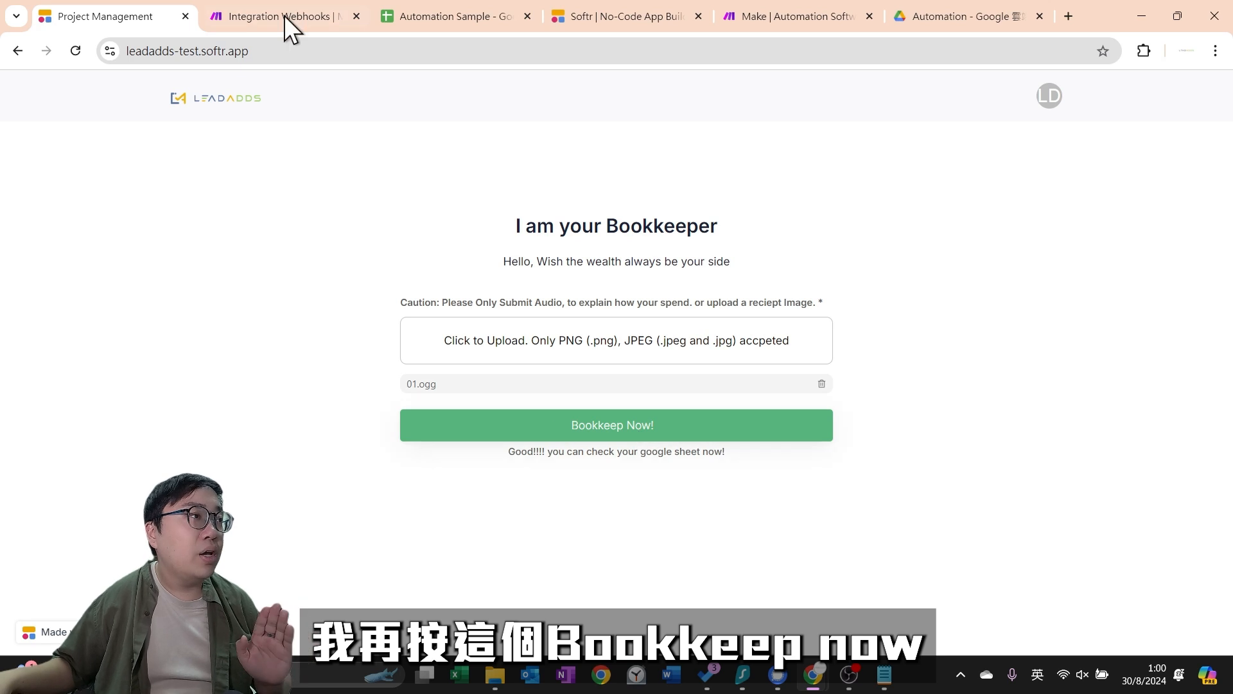
# Check the newest entry in the Automation Sample spreadsheet and view the Integration Webhooks scenario in Make
pyautogui.click(405, 9)
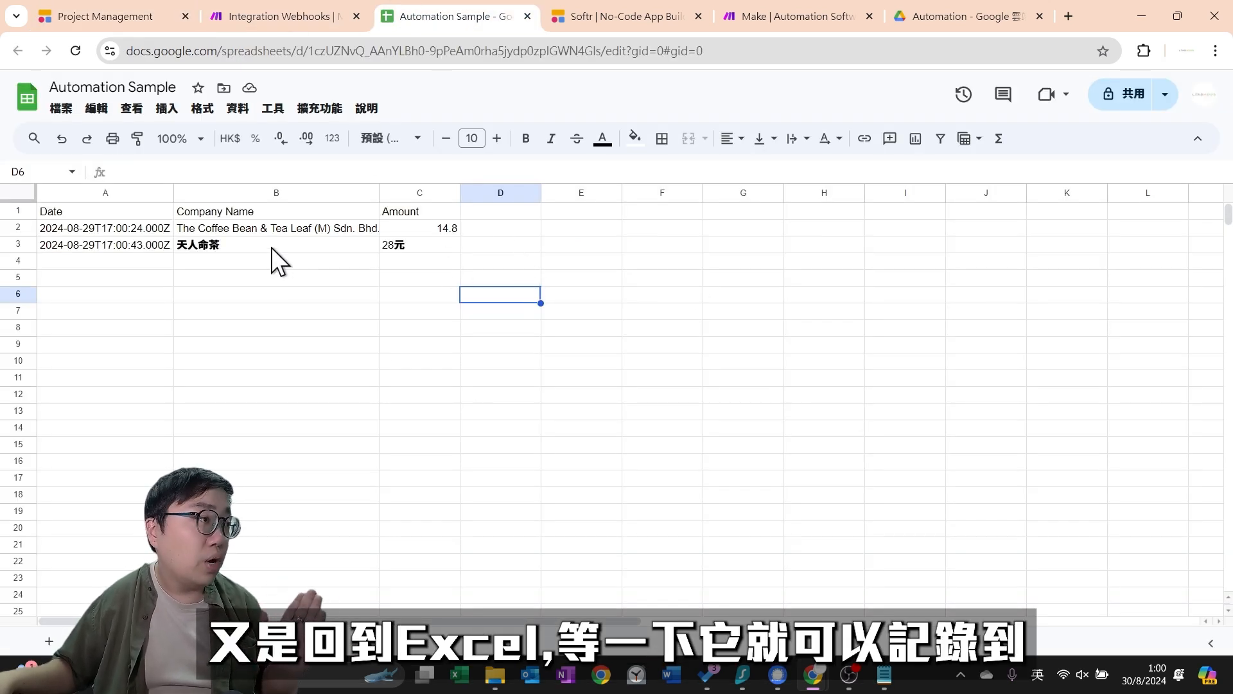
pyautogui.click(212, 249)
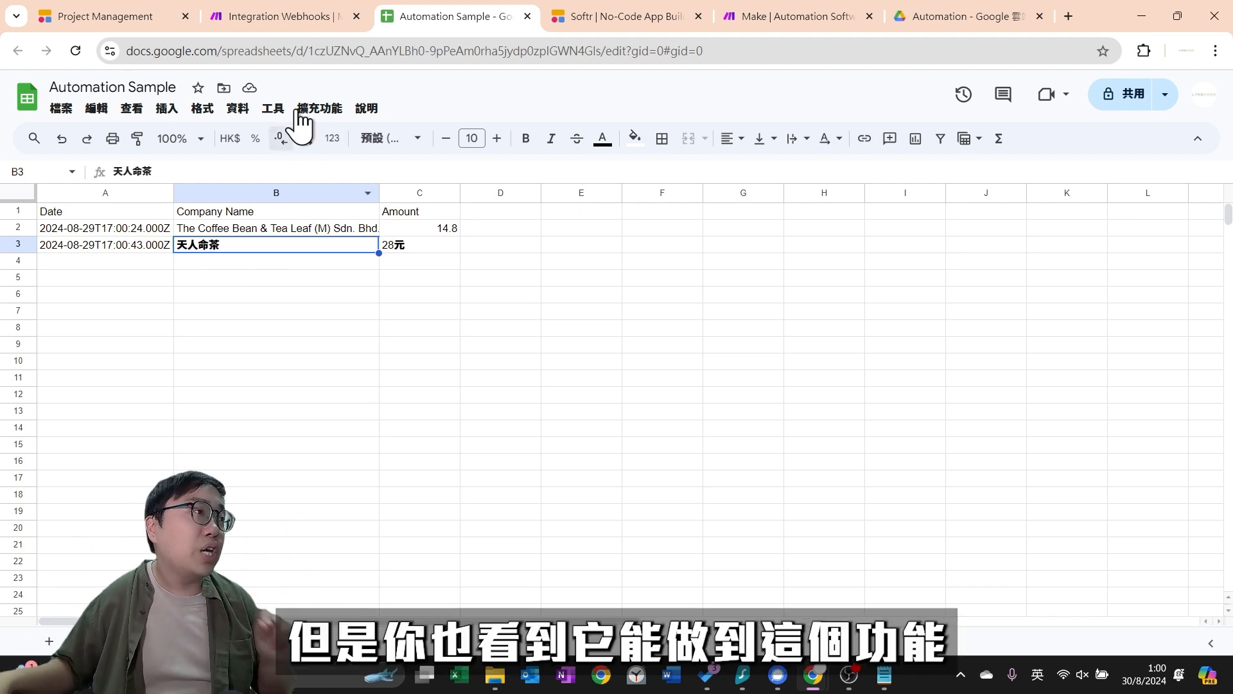
pyautogui.click(308, 11)
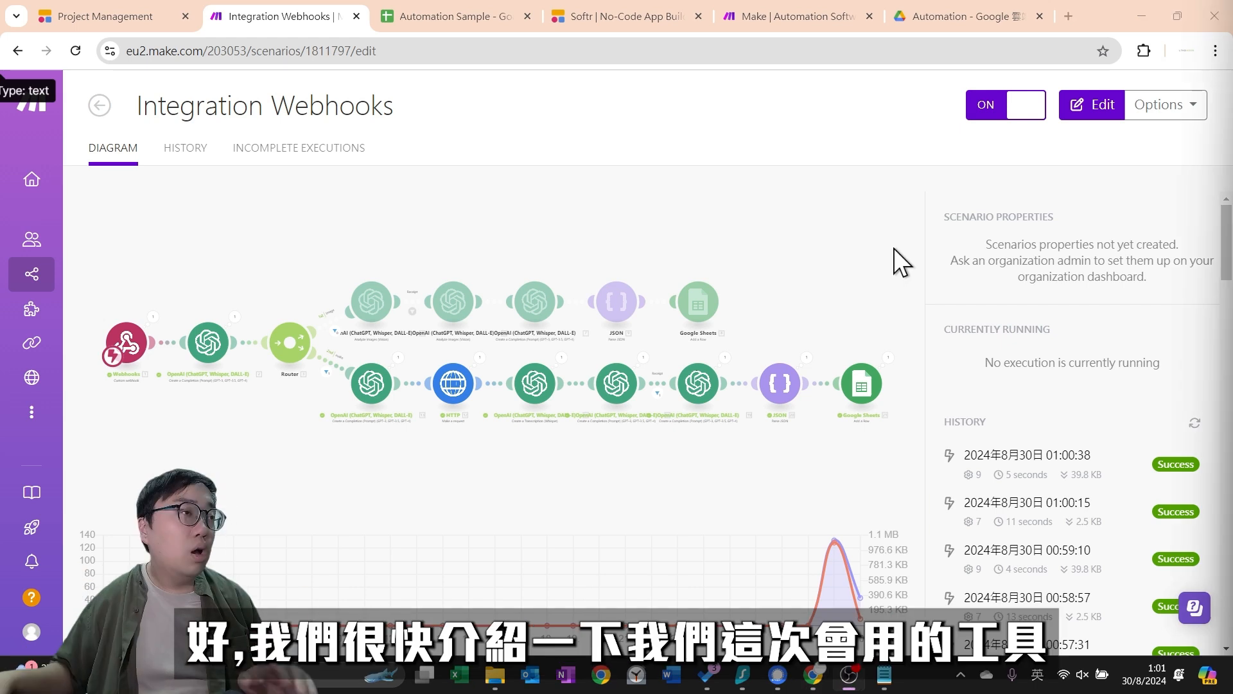
# View the Softr and Make home pages and the Automation folder in Google Drive
pyautogui.click(599, 10)
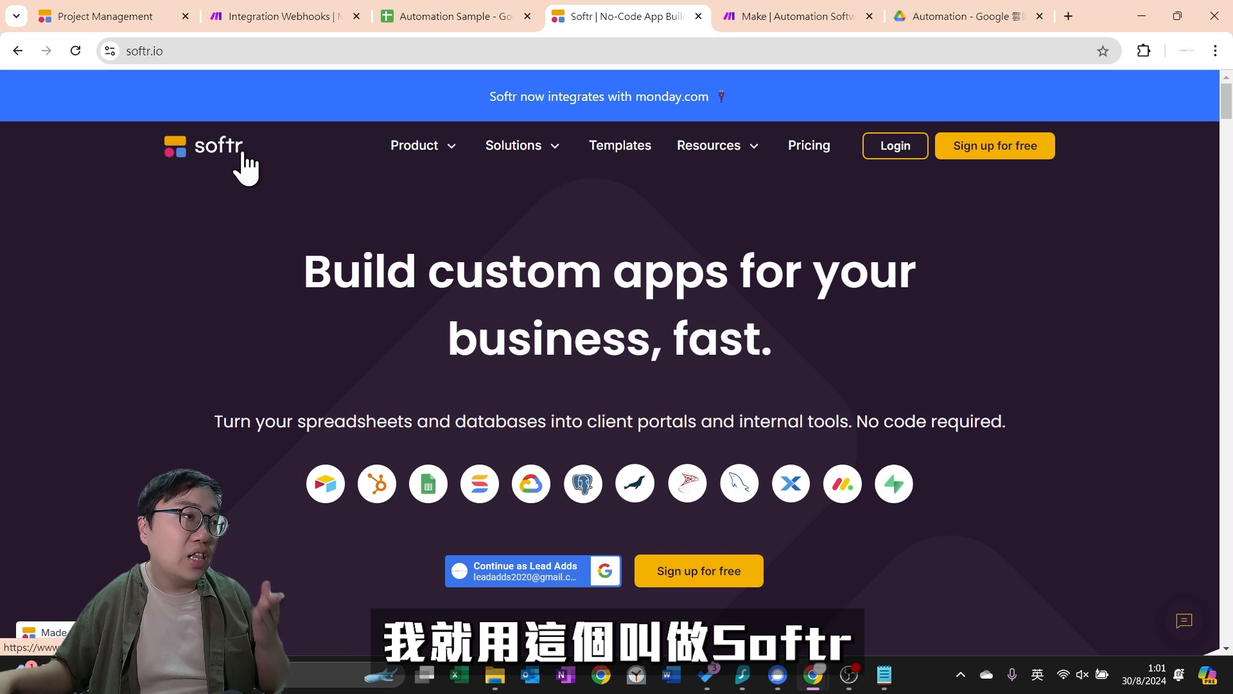
pyautogui.click(755, 10)
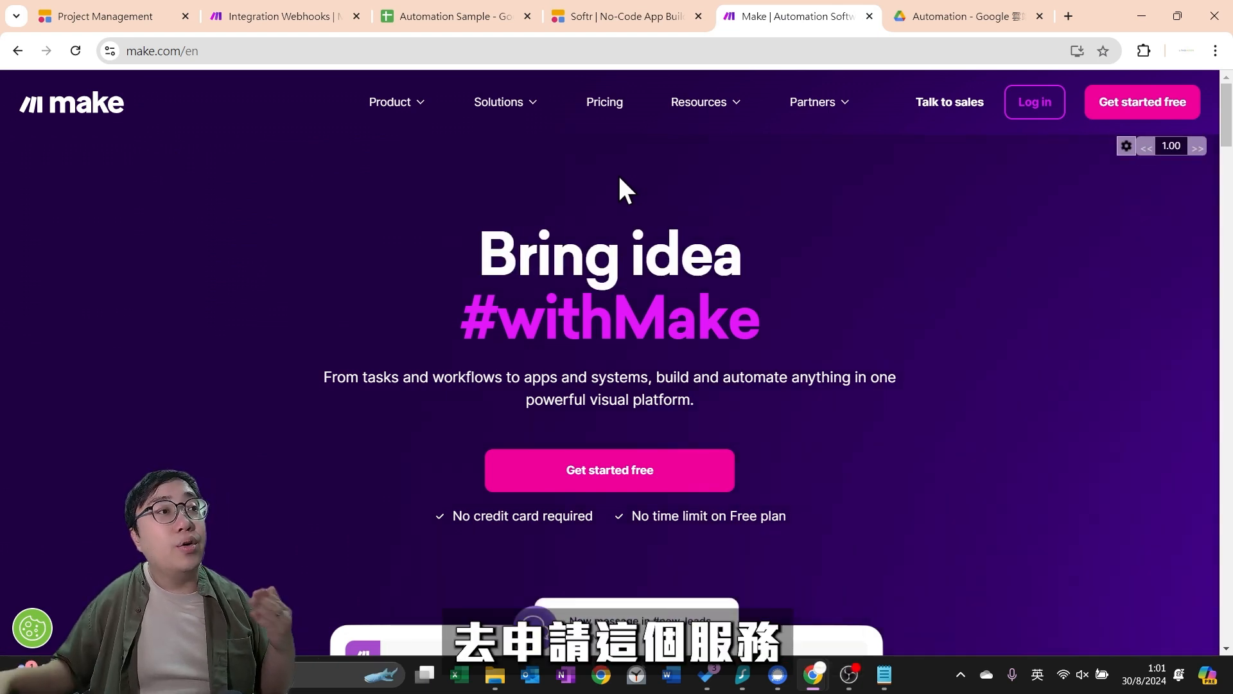
pyautogui.click(928, 14)
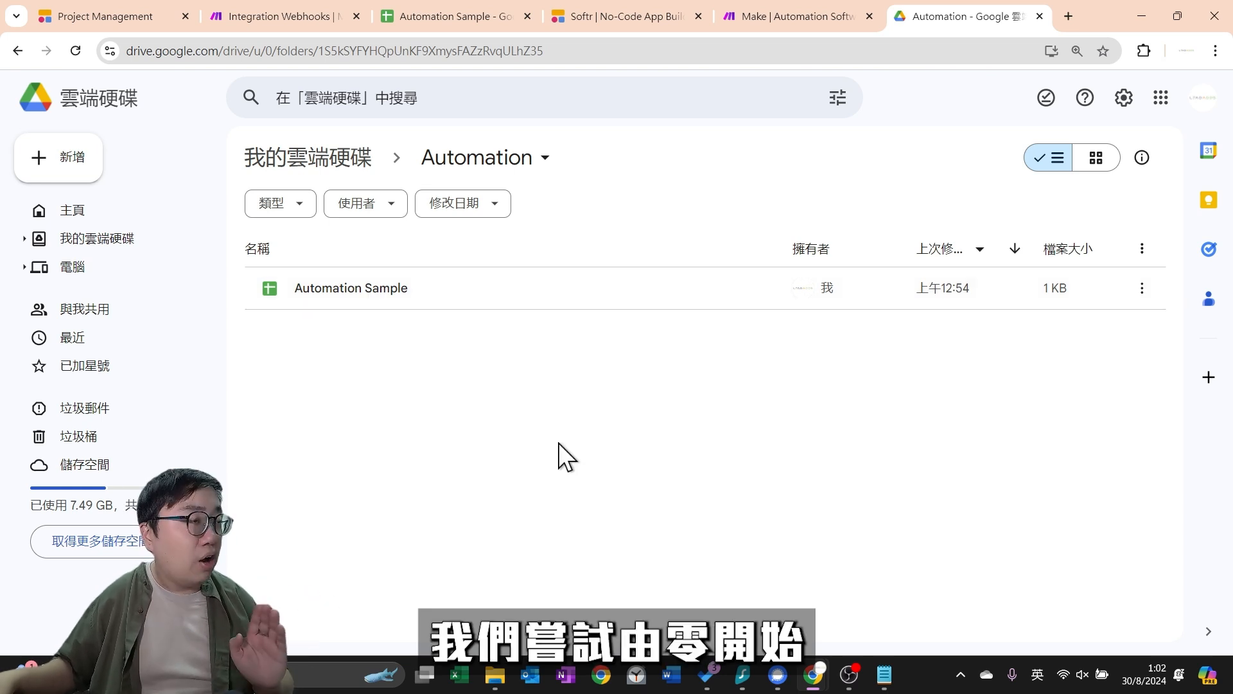
# Log in to Softr and delete the LeadAdds Productive Apps application, confirming with "permanently delete"
pyautogui.click(586, 7)
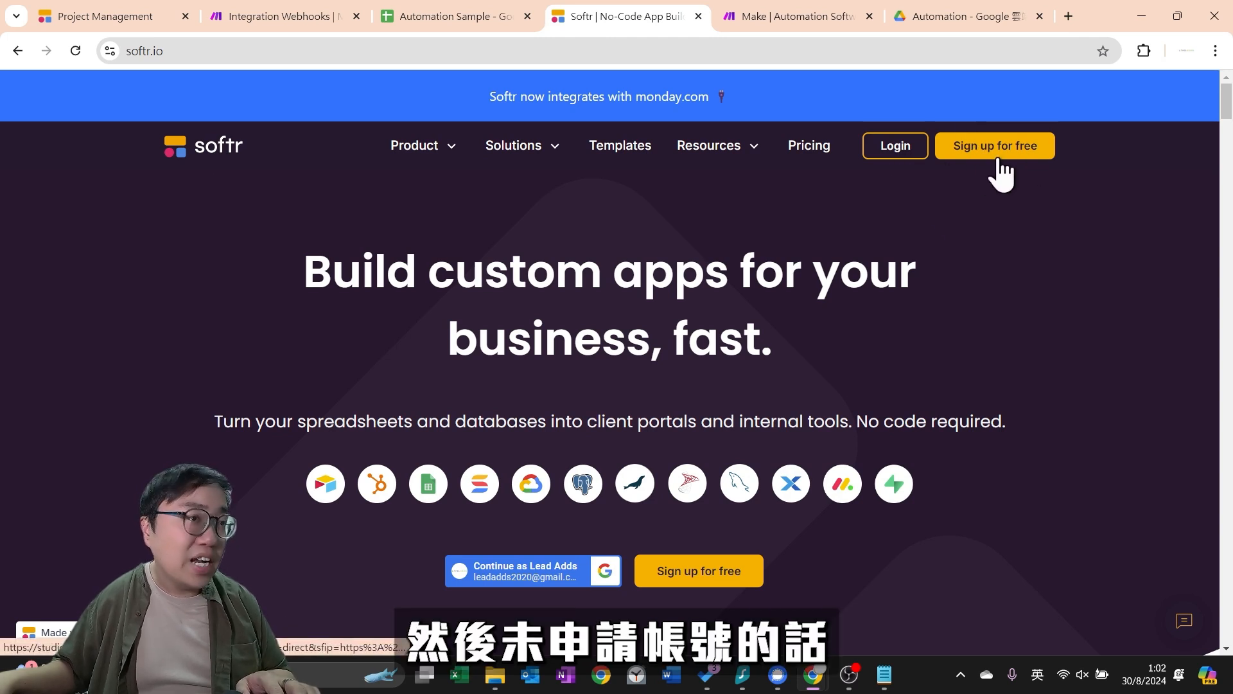
pyautogui.click(903, 150)
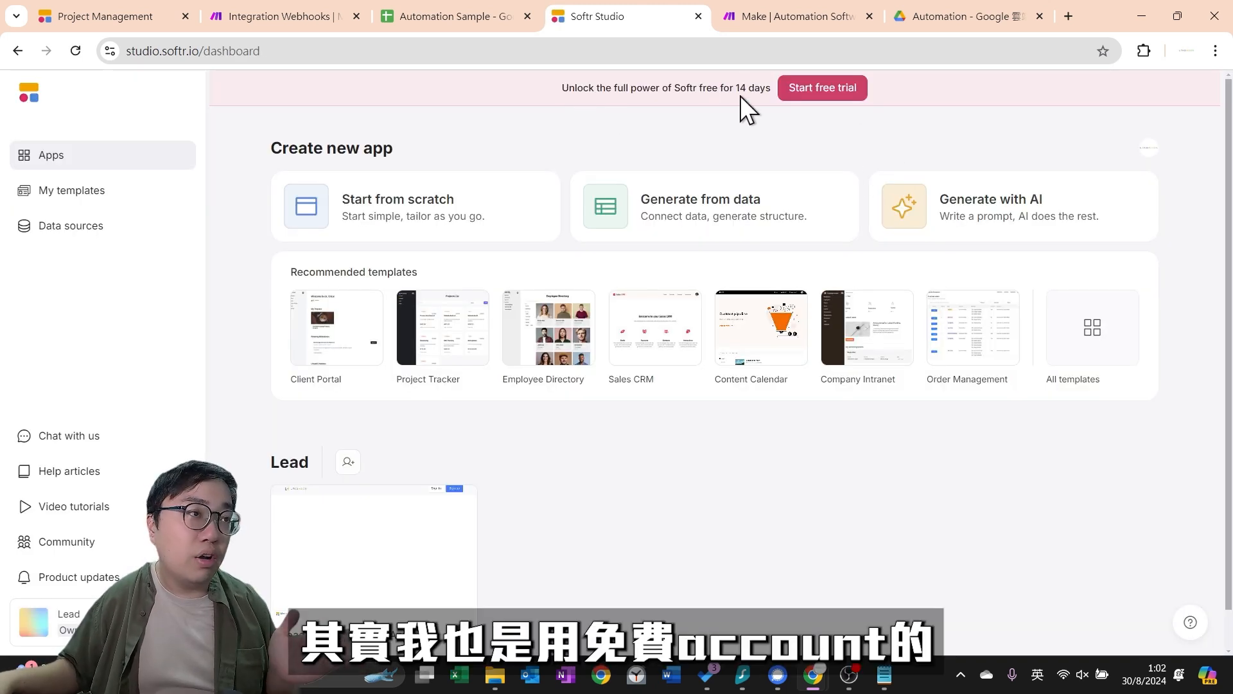
pyautogui.scroll(-1, 861, 405)
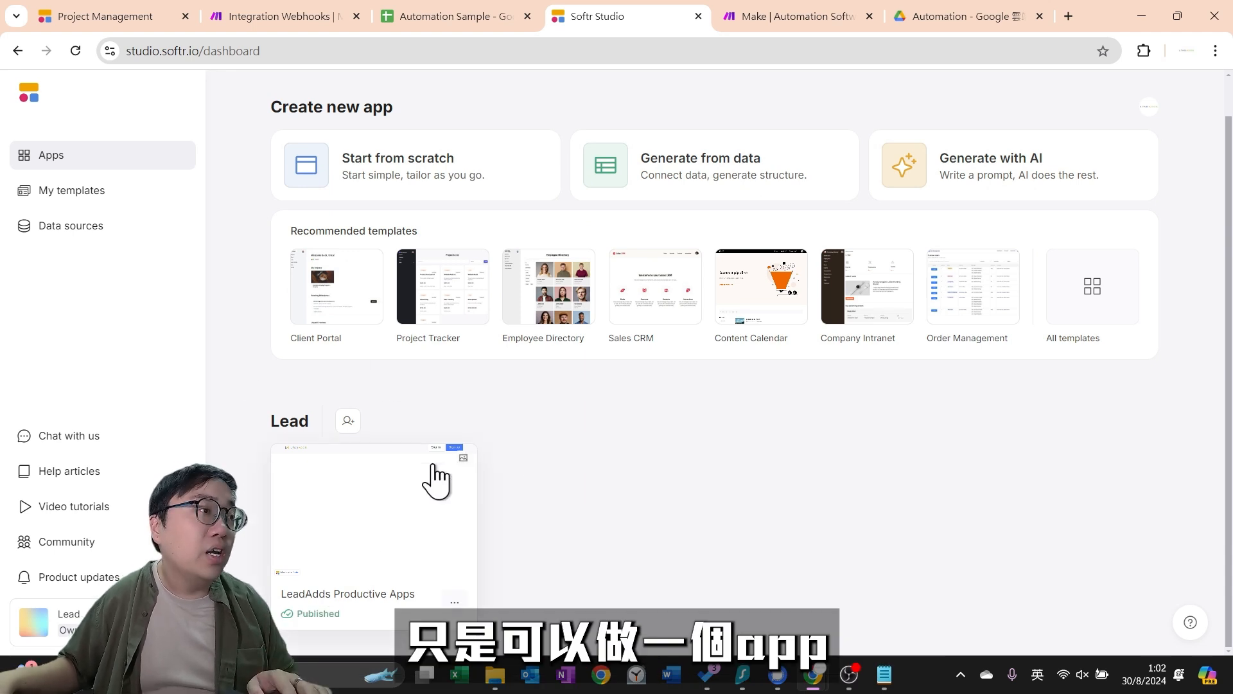
pyautogui.click(455, 604)
pyautogui.click(403, 564)
pyautogui.write('permanently delete')
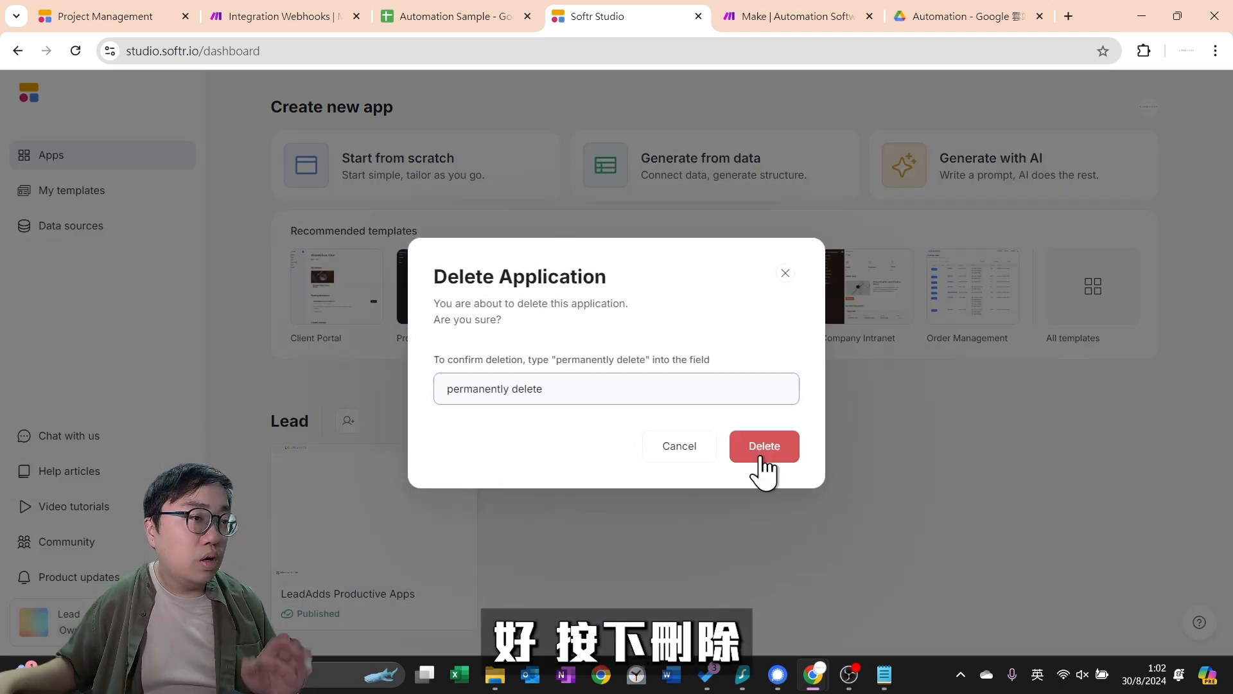
pyautogui.click(764, 454)
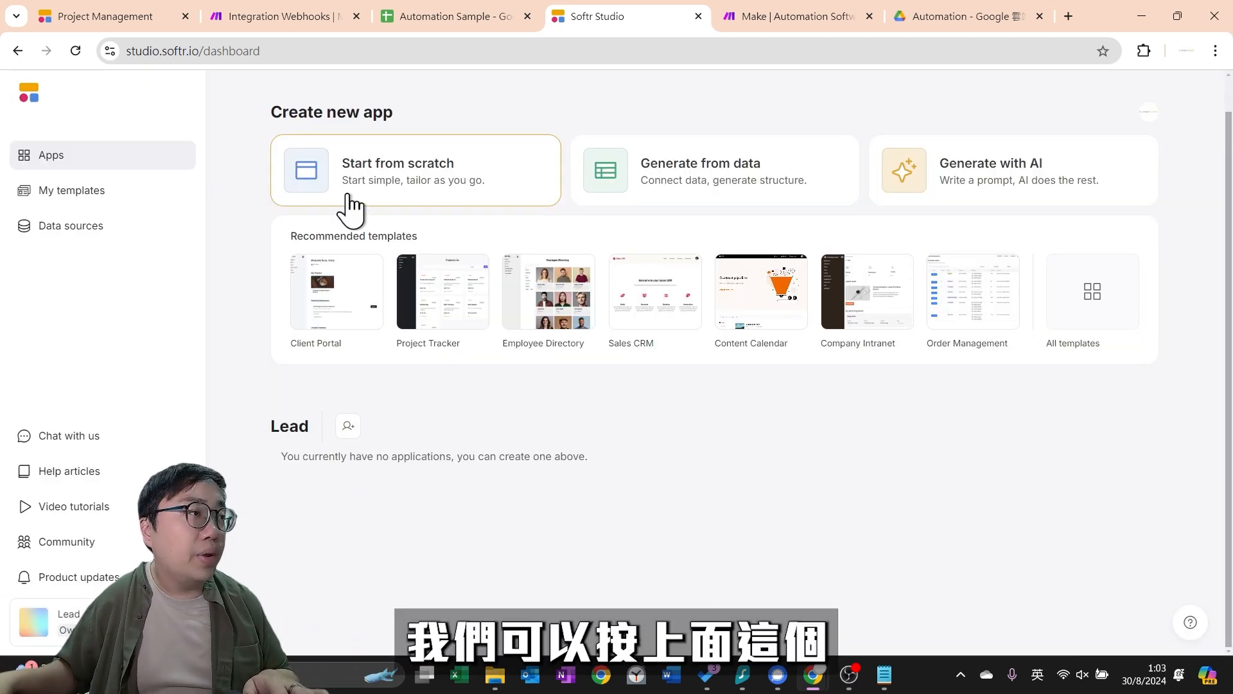
# Create a new application from scratch with all the pre-built pages included
pyautogui.click(418, 196)
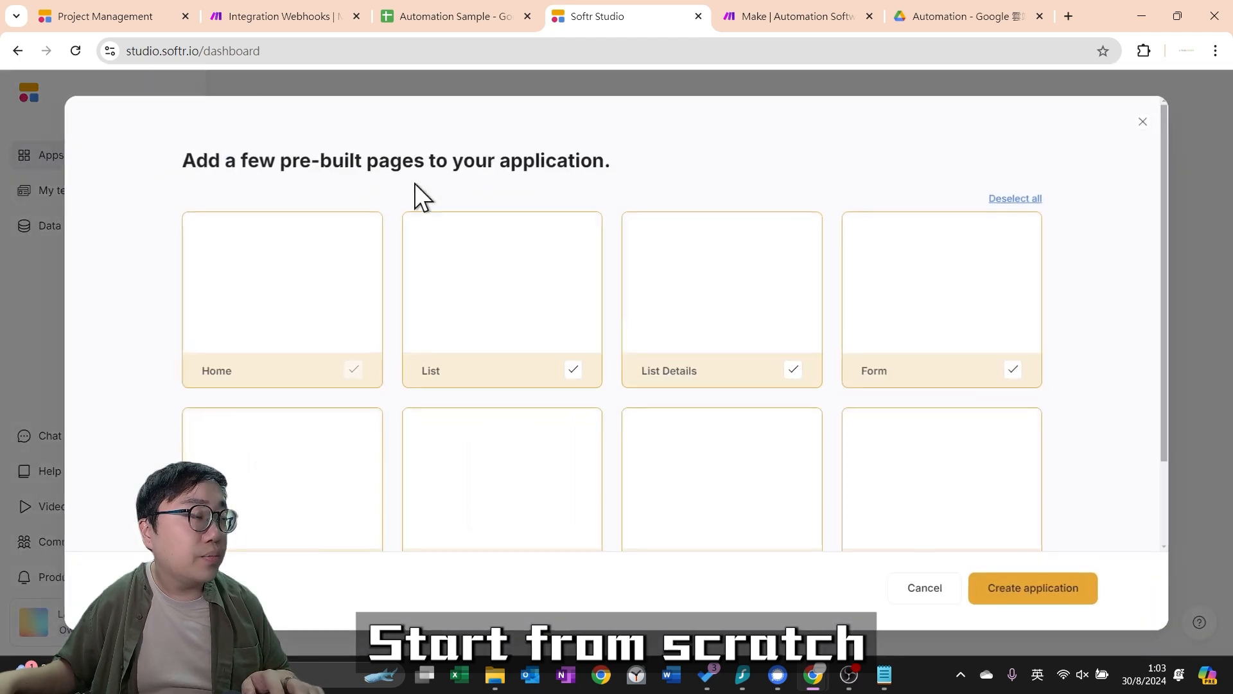
pyautogui.scroll(-2, 707, 303)
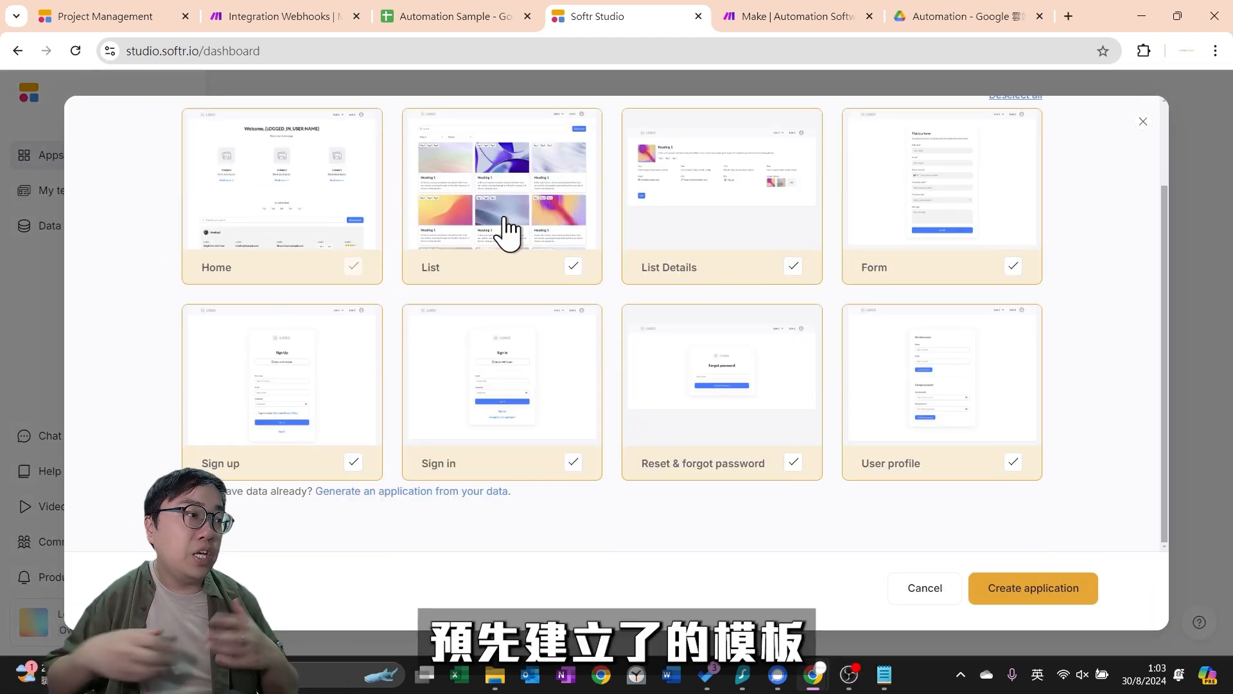
pyautogui.scroll(2, 578, 276)
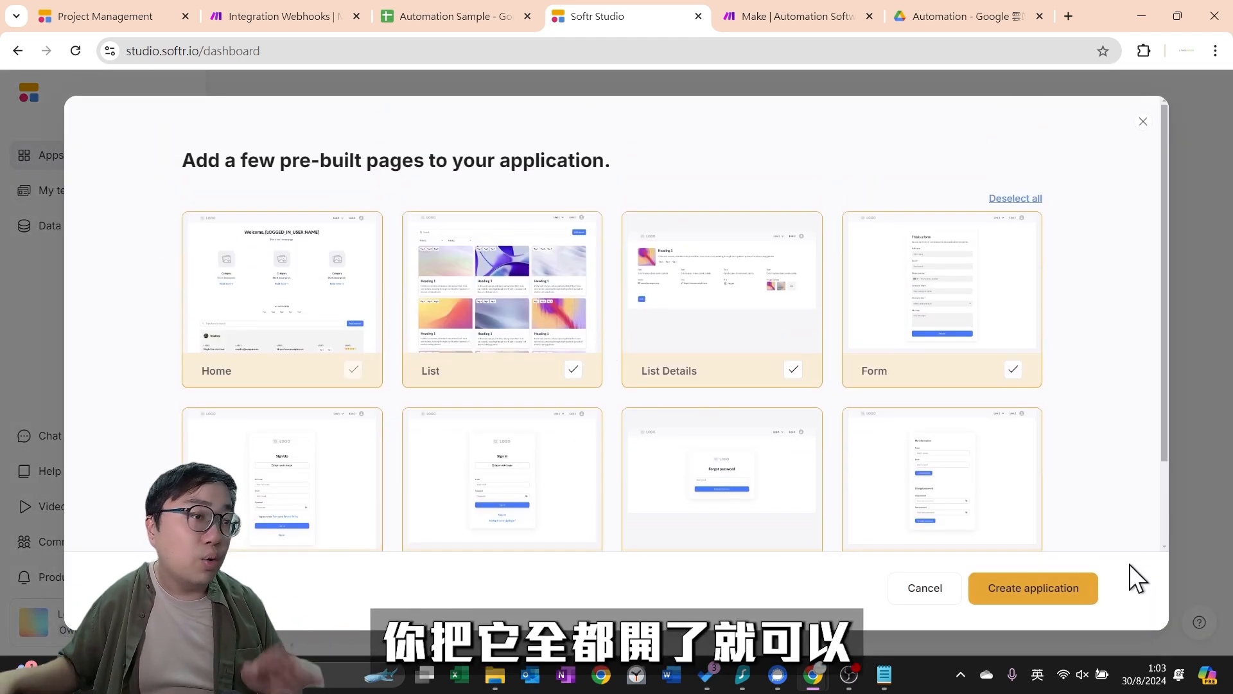
pyautogui.scroll(-2, 1060, 543)
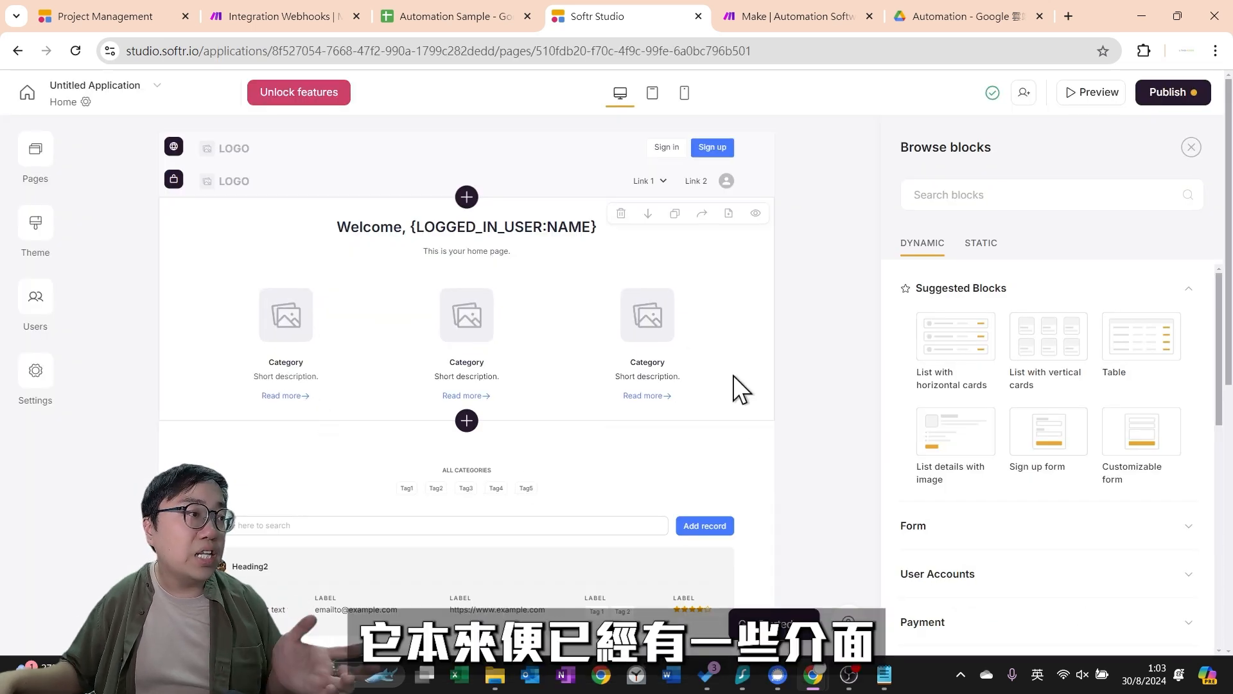
# Delete all the content sections of the home page, keeping only the two header bars
pyautogui.scroll(-3, 627, 397)
pyautogui.scroll(-3, 628, 411)
pyautogui.scroll(7, 613, 410)
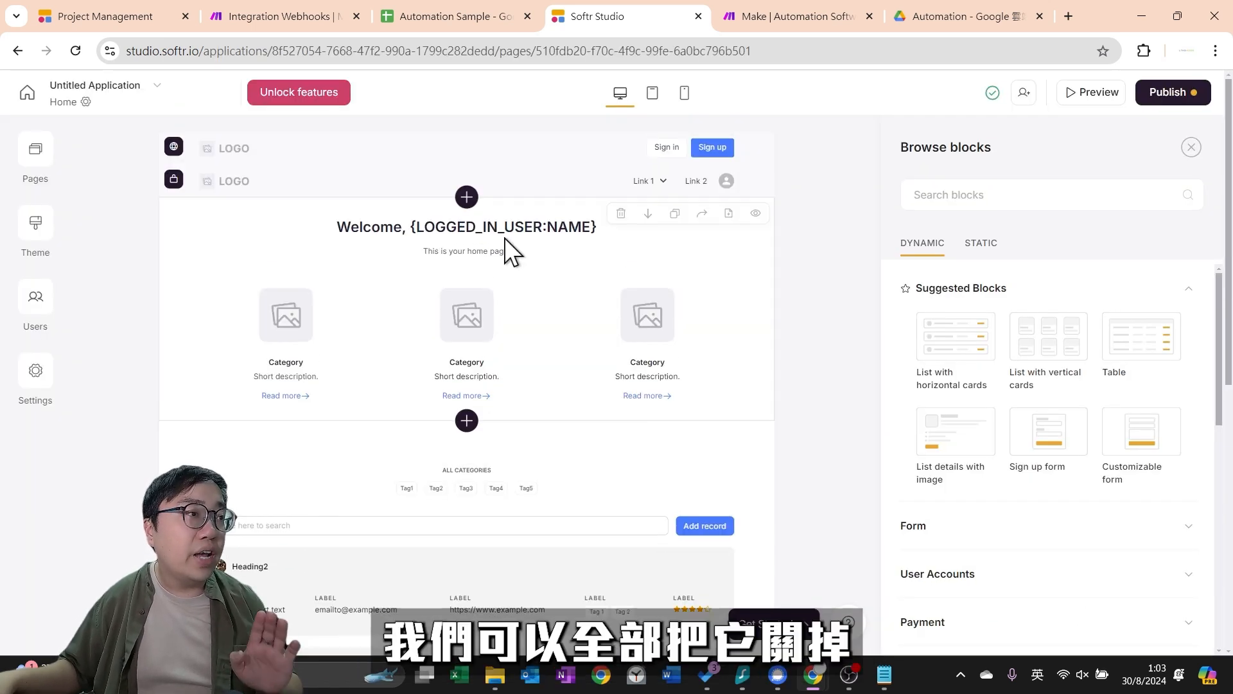
pyautogui.click(622, 213)
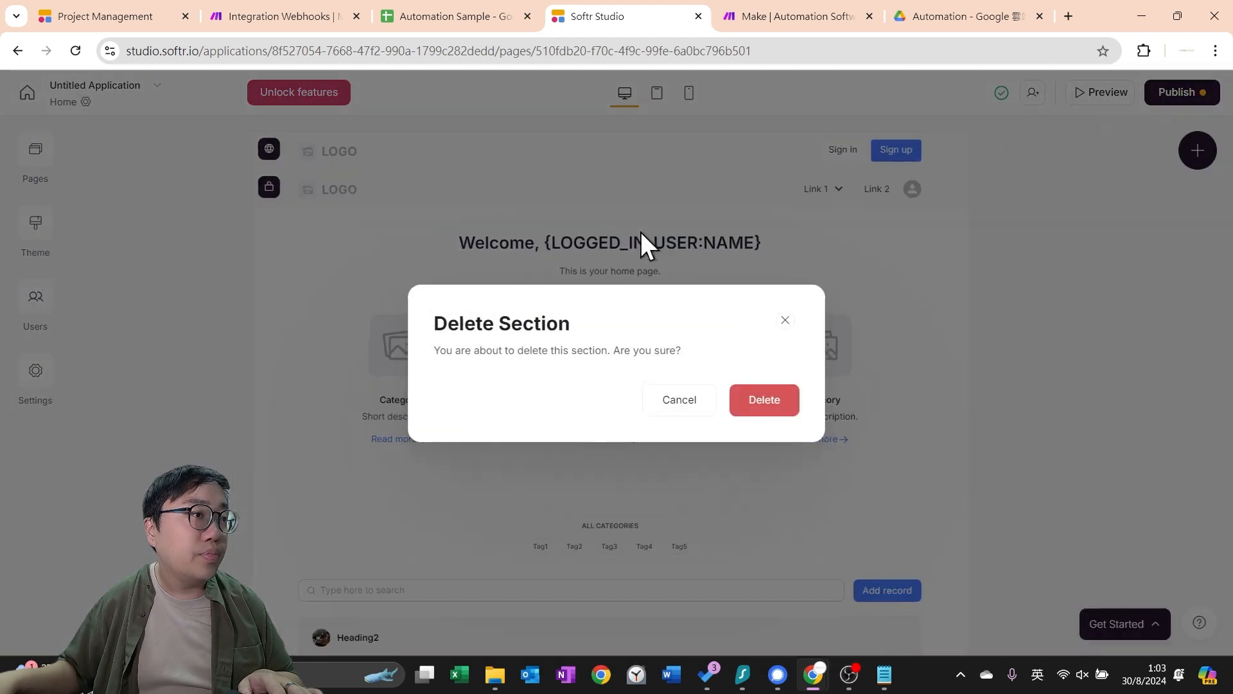
pyautogui.click(792, 390)
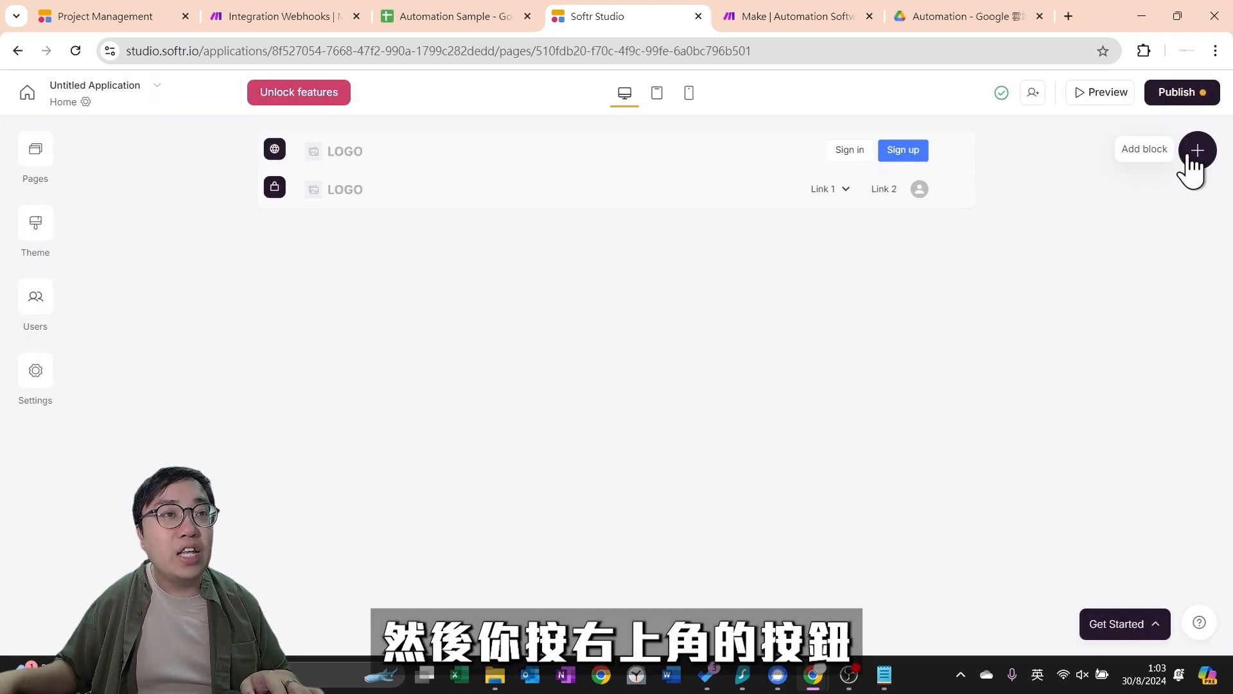
# Add a Customizable form block from the Form category to the empty home page
pyautogui.click(1197, 151)
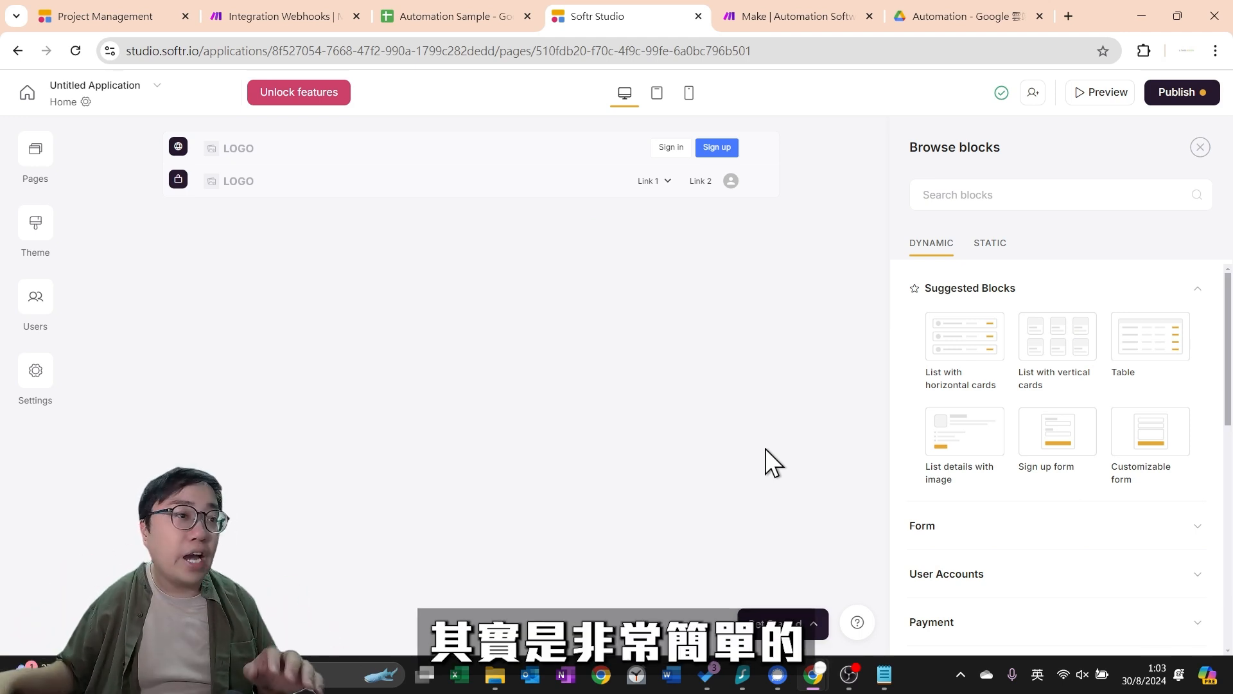
pyautogui.scroll(-2, 963, 449)
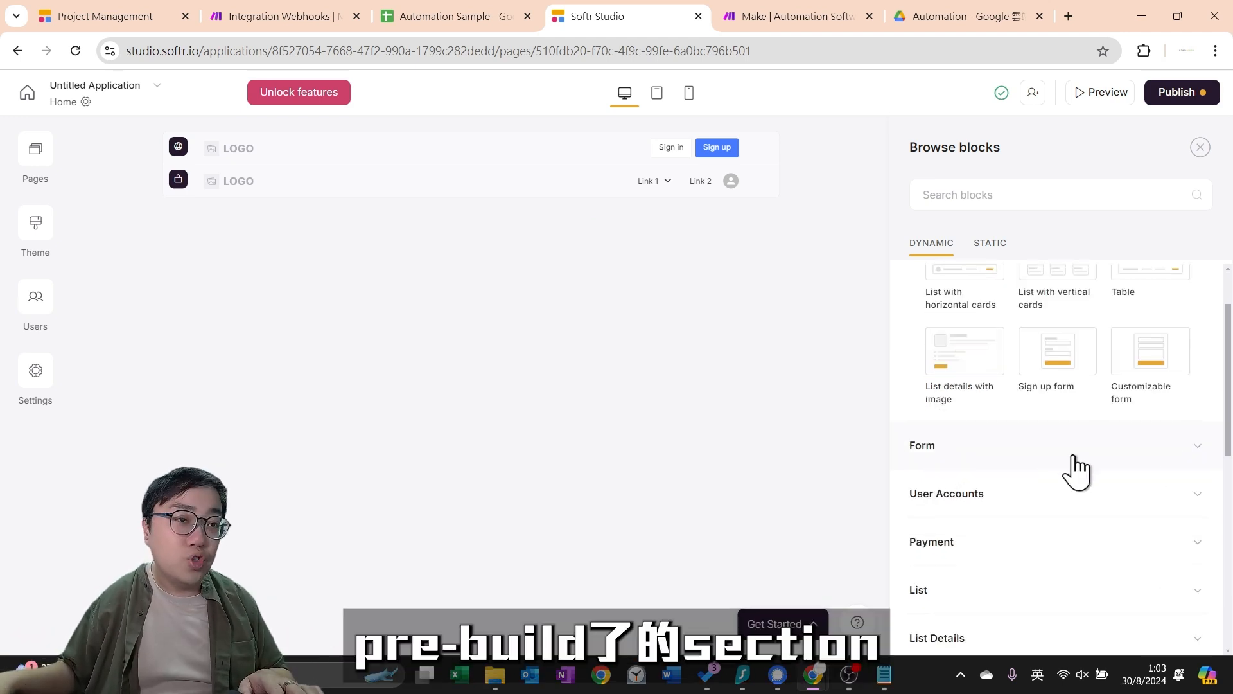
pyautogui.click(1184, 453)
pyautogui.moveTo(943, 507)
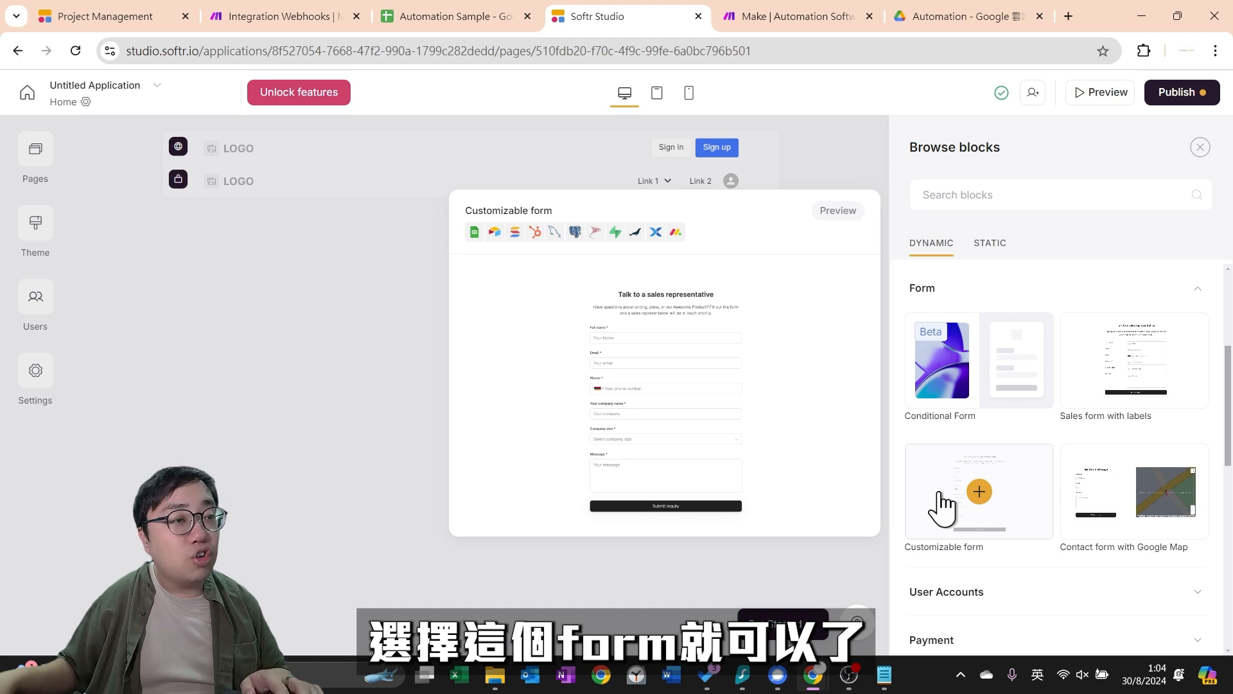
pyautogui.click(990, 496)
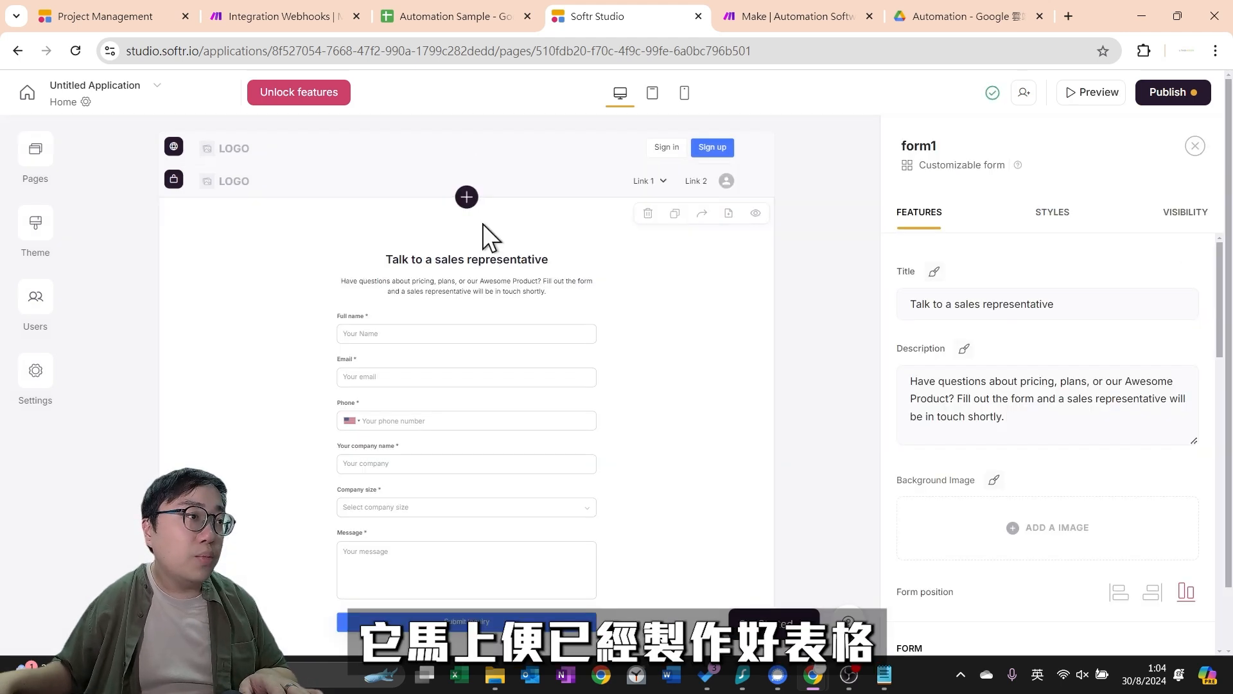
pyautogui.scroll(-1, 600, 386)
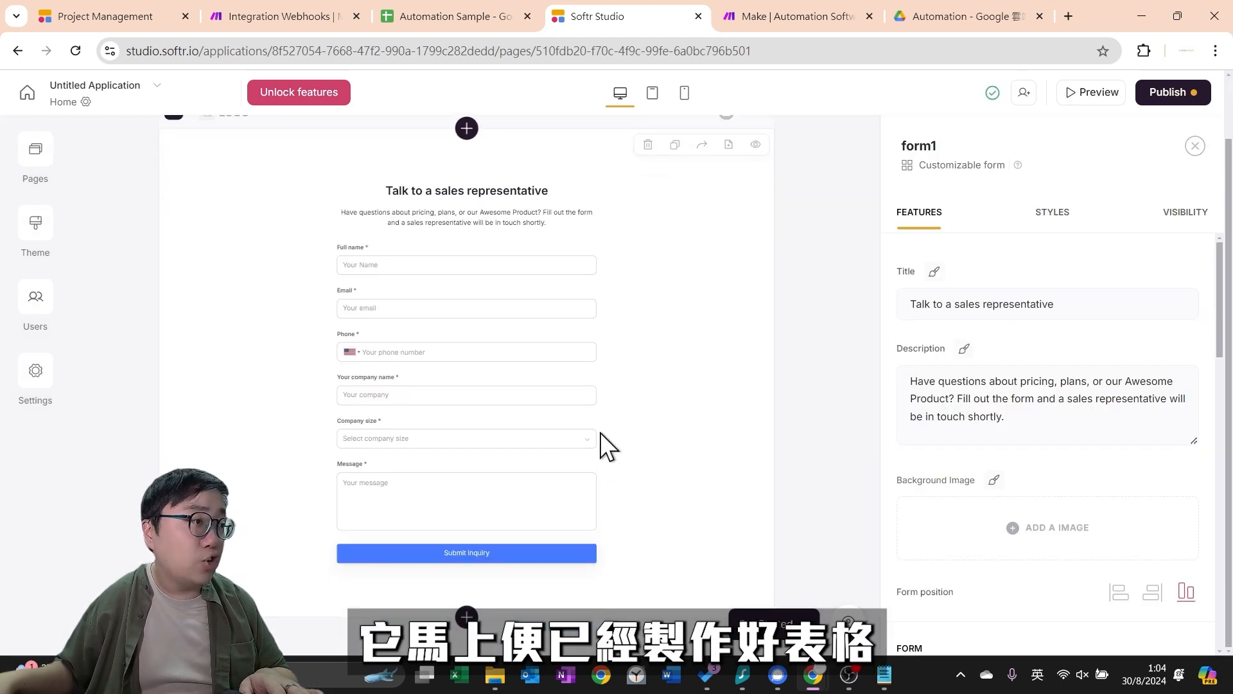
pyautogui.scroll(1, 601, 437)
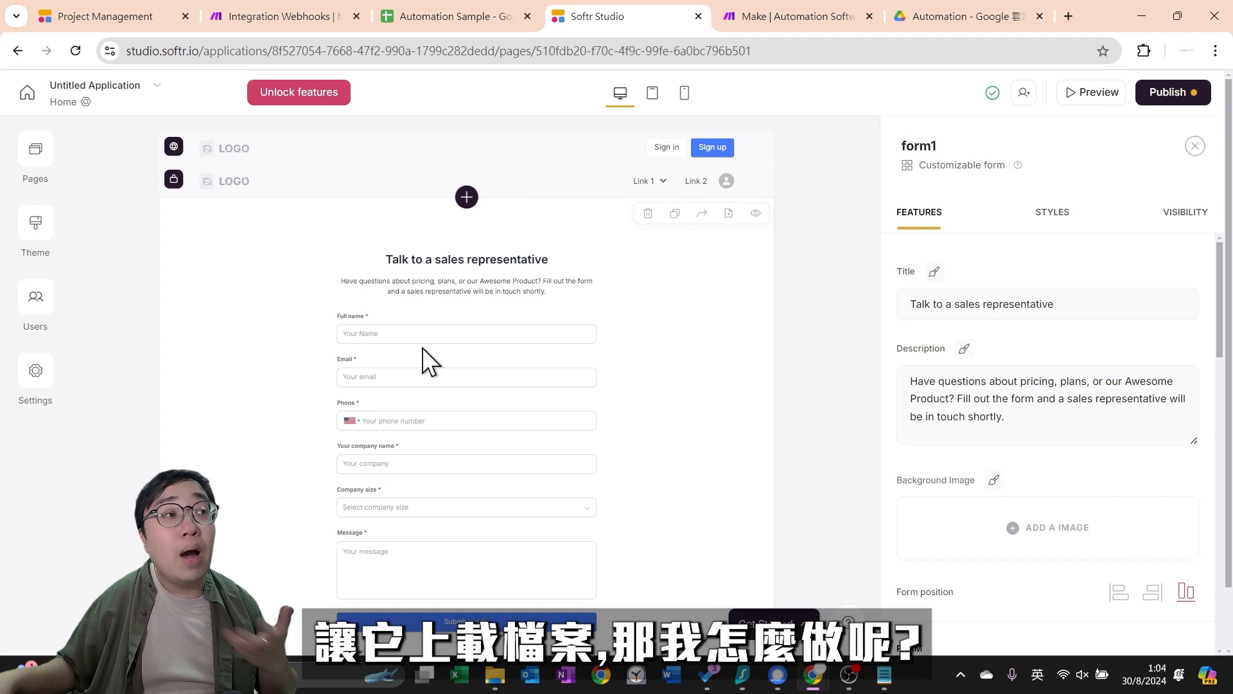
# Set Make as the destination for the form's responses
pyautogui.scroll(-8, 969, 468)
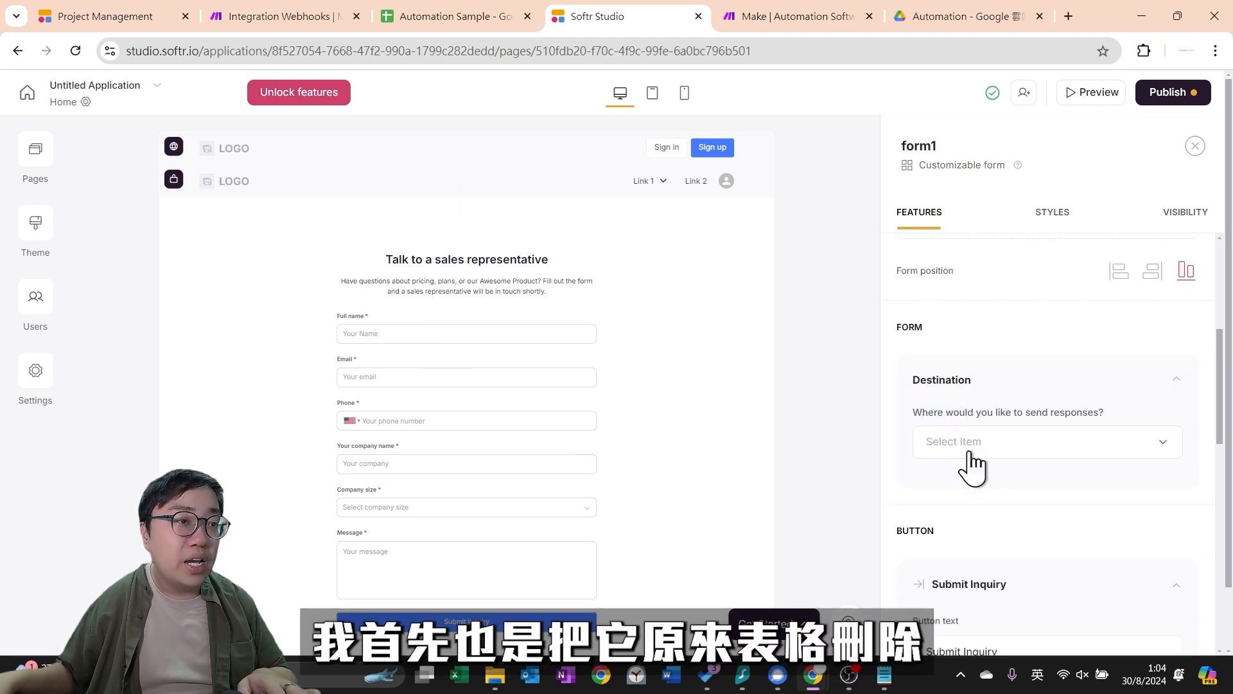
pyautogui.scroll(4, 1155, 401)
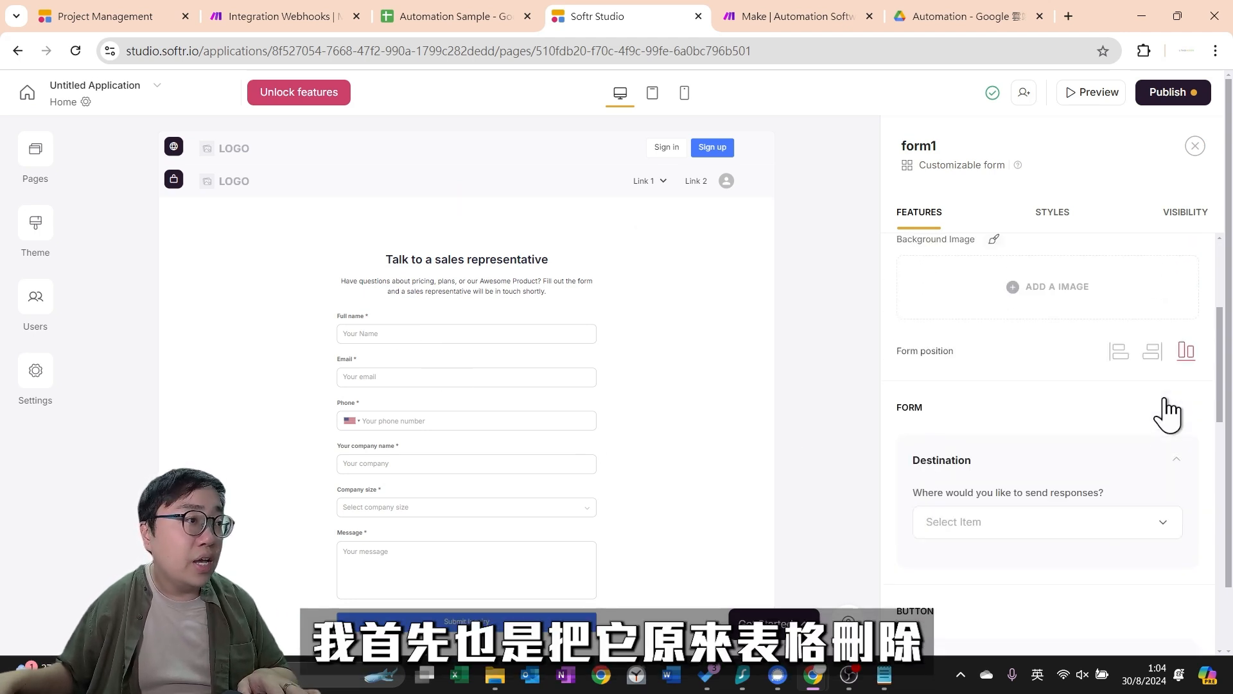
pyautogui.scroll(-7, 1169, 406)
pyautogui.scroll(5, 1168, 399)
pyautogui.click(1024, 362)
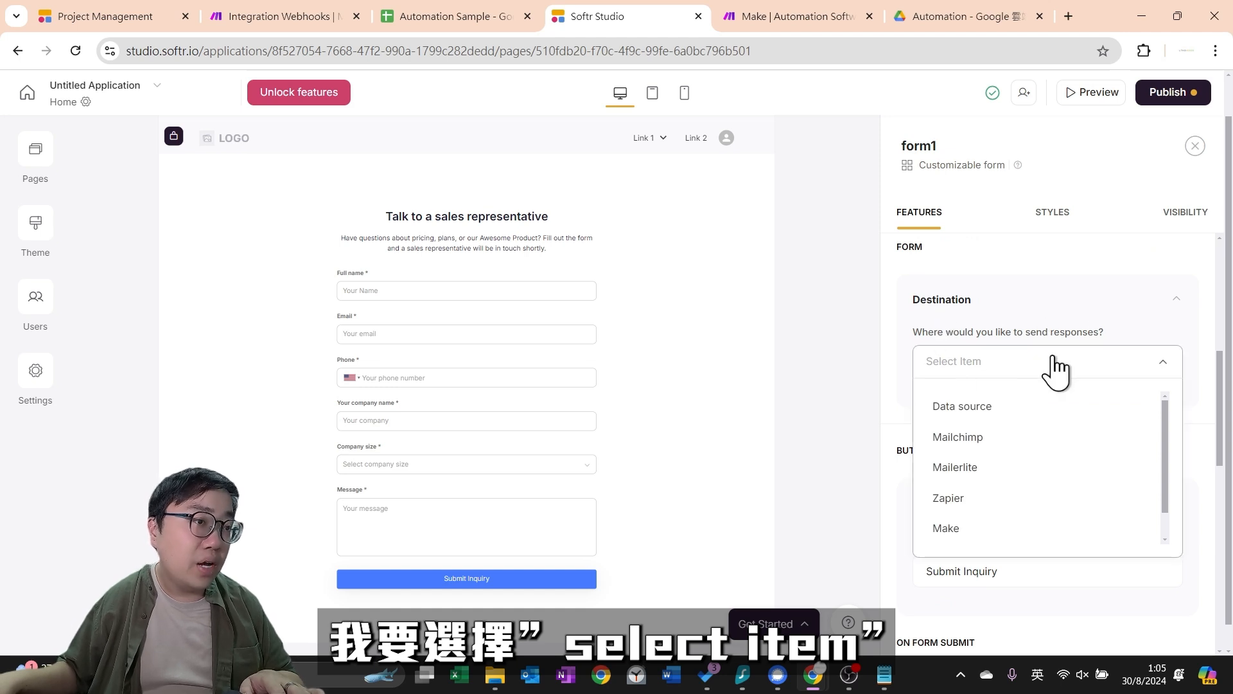
pyautogui.scroll(-1, 970, 530)
pyautogui.click(968, 514)
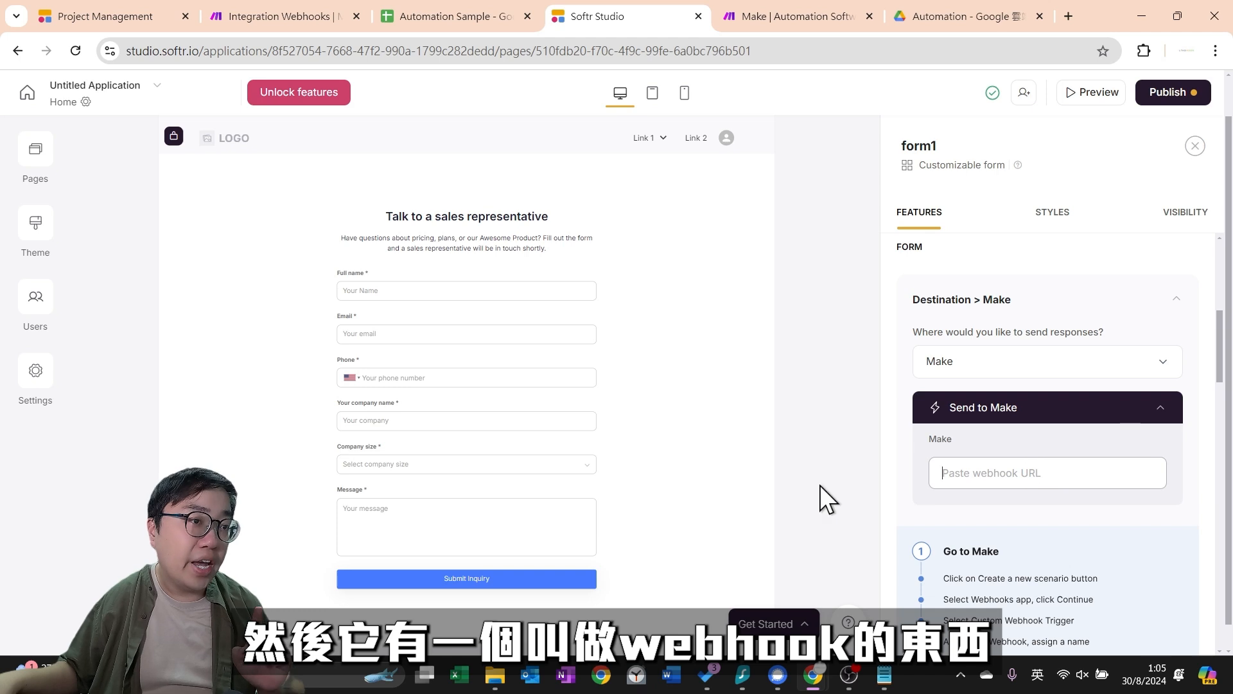
# Delete all the default input fields from the form, from Full name through Message
pyautogui.scroll(-1, 828, 476)
pyautogui.scroll(-4, 1000, 539)
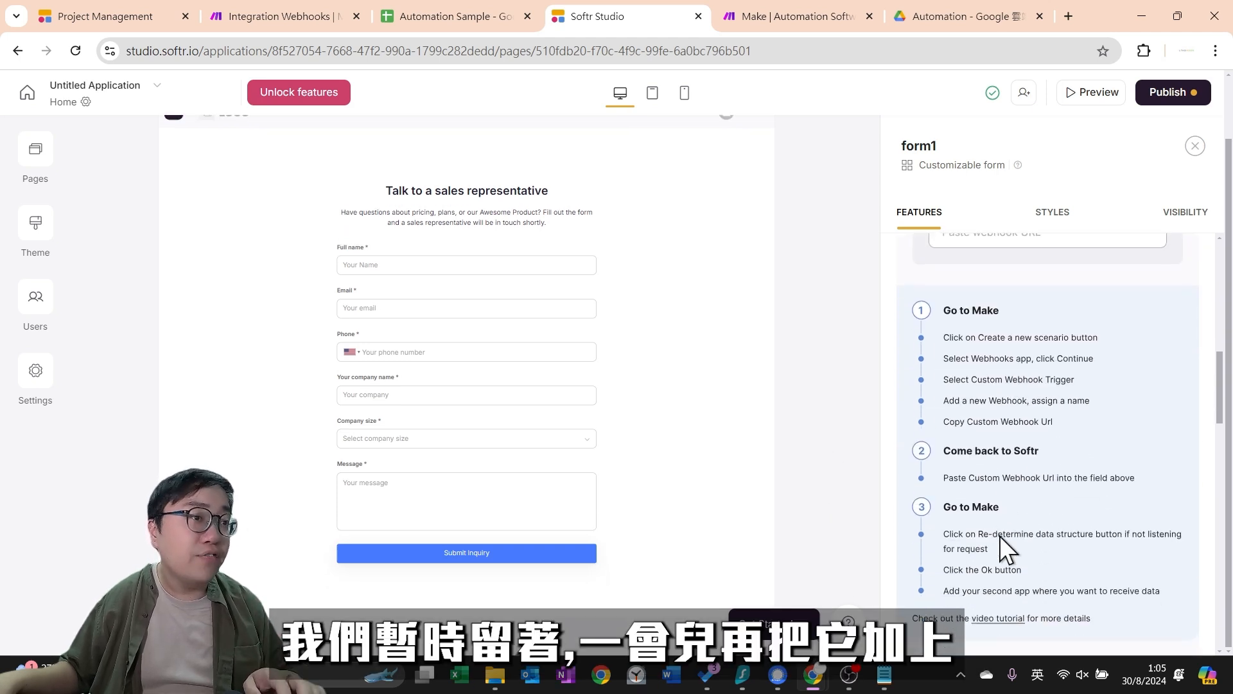
pyautogui.scroll(-6, 1000, 536)
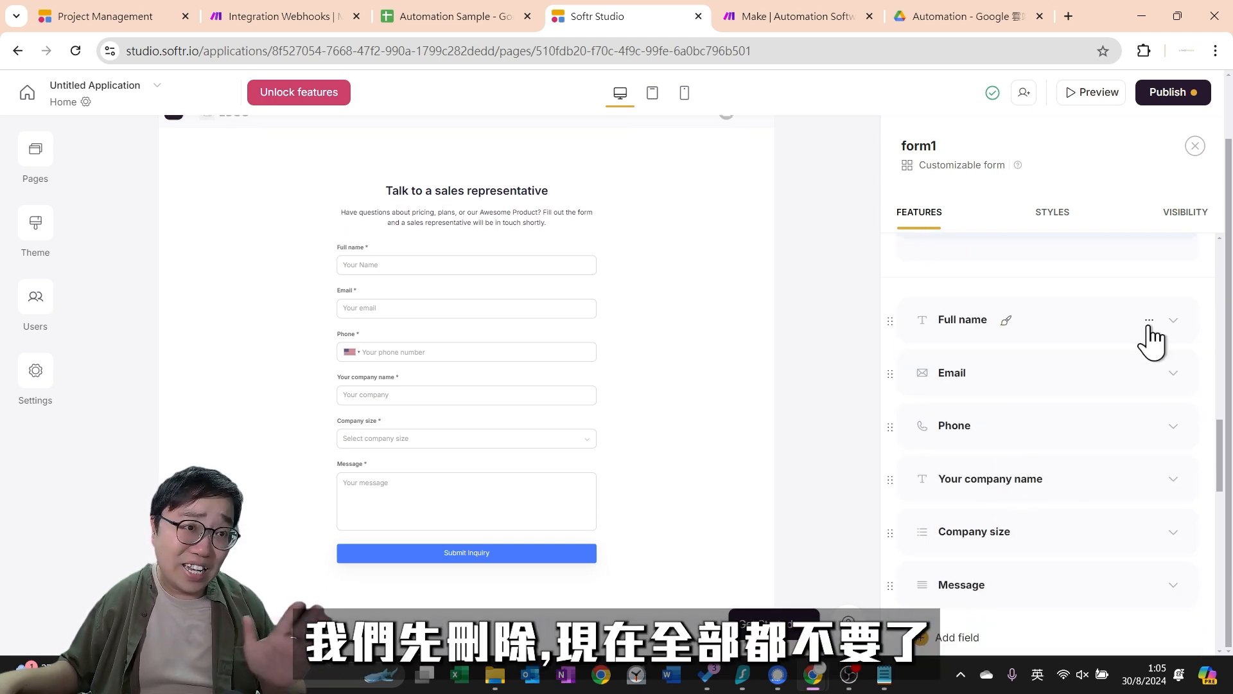
pyautogui.click(1149, 319)
pyautogui.click(1106, 383)
pyautogui.click(1149, 319)
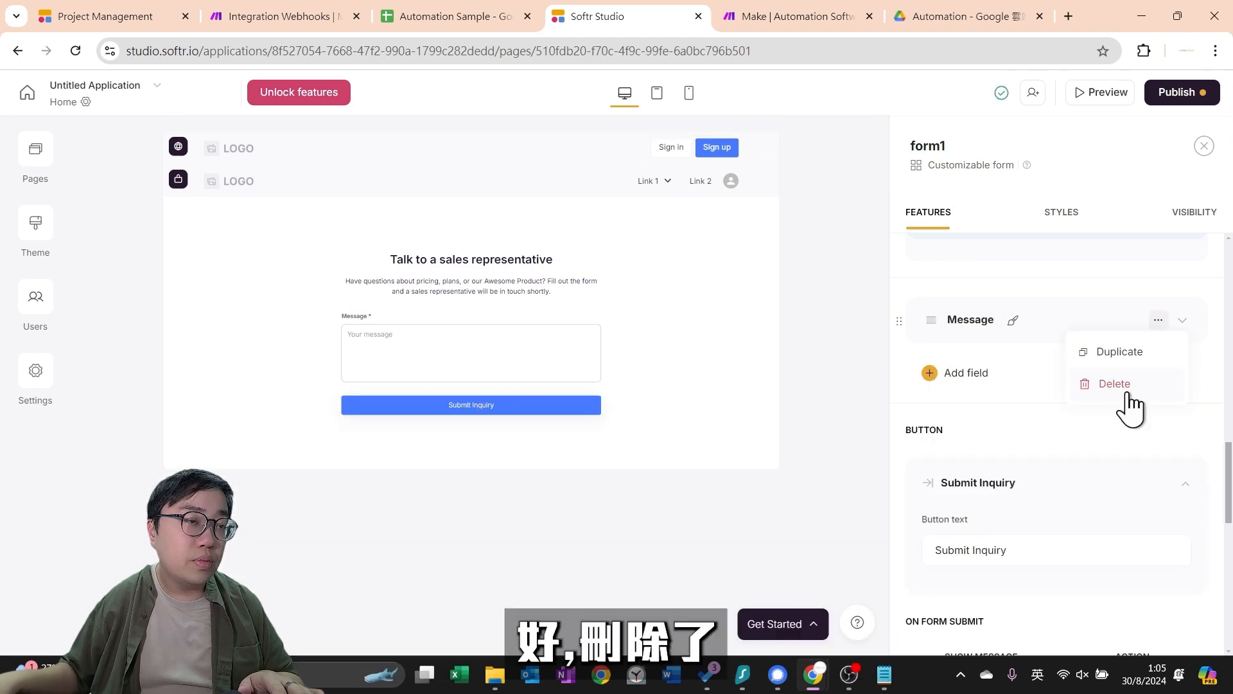
pyautogui.click(1121, 386)
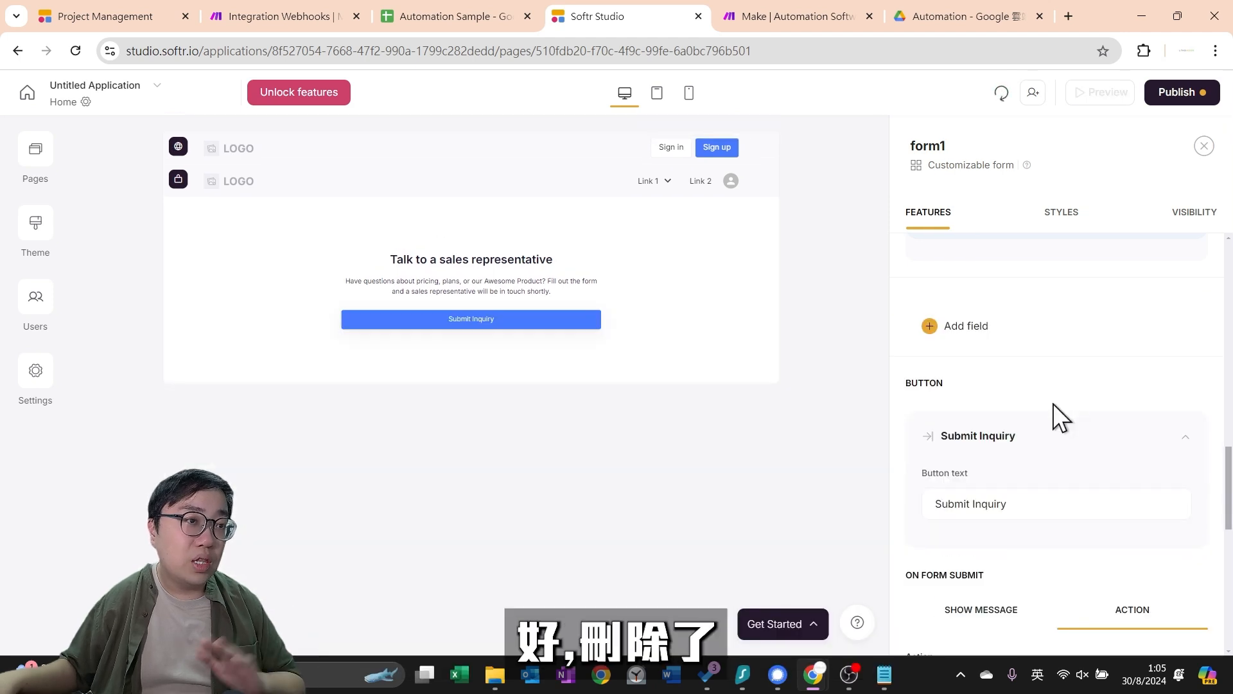
# Add a File input field to the form
pyautogui.click(961, 332)
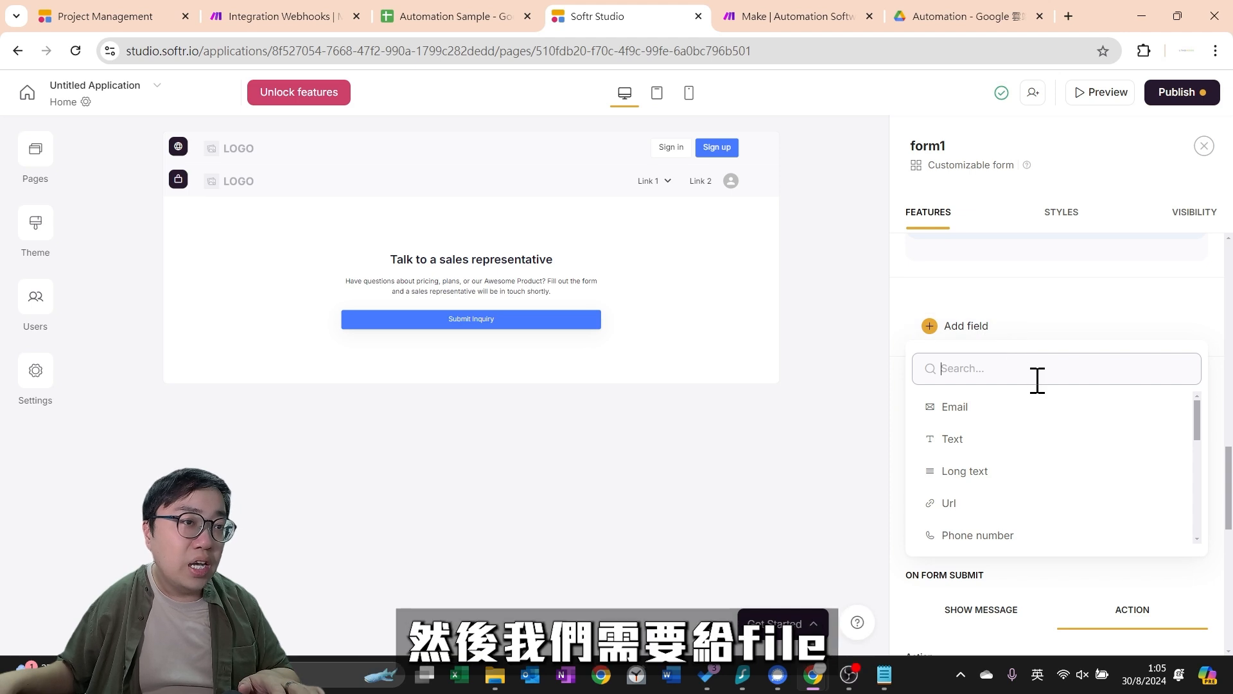
pyautogui.write('fi')
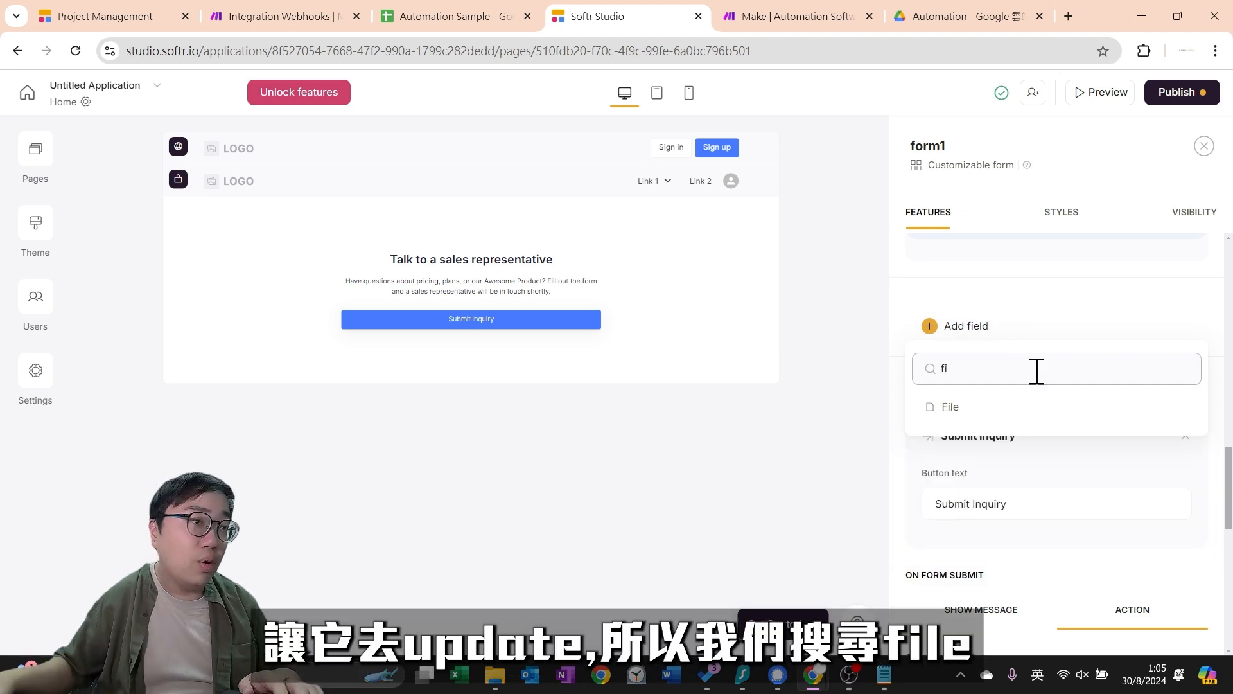
pyautogui.click(950, 407)
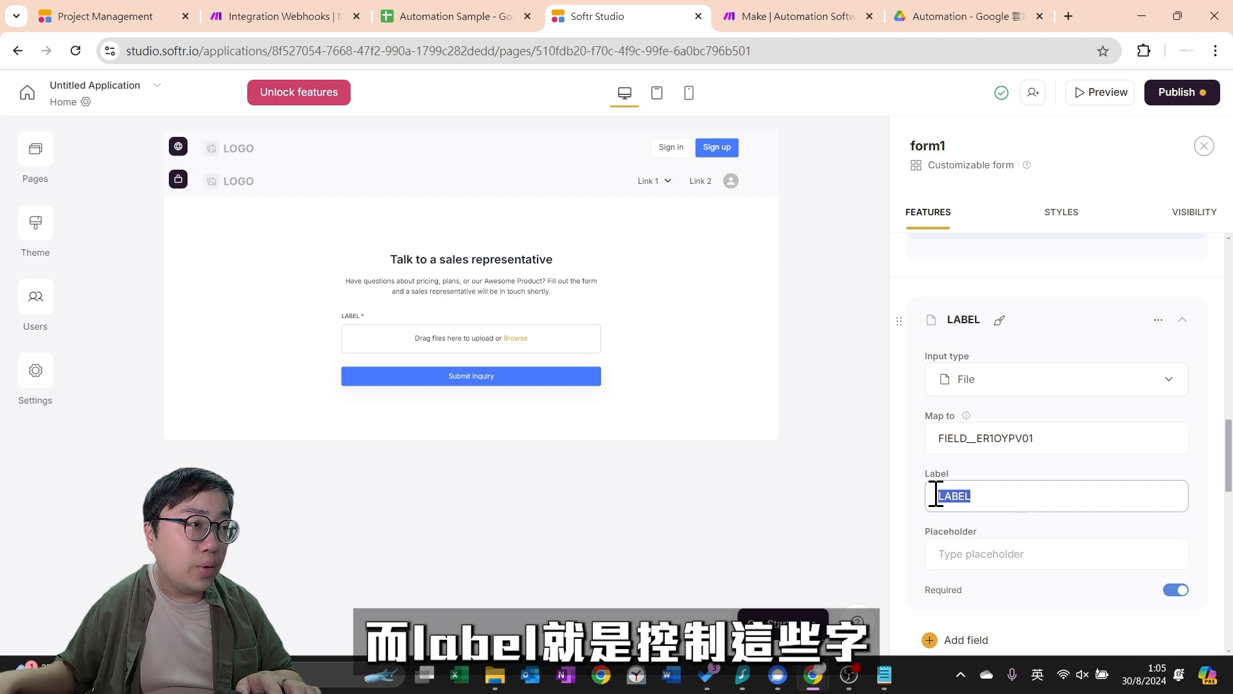
# Label the file field "Caution: Please Only Submit .ogg file which explain how your spend or upload a receipt Image." with placeholder "Click to Upload. Only PNG, JPEG or OGG accepted."
pyautogui.scroll(-3, 992, 523)
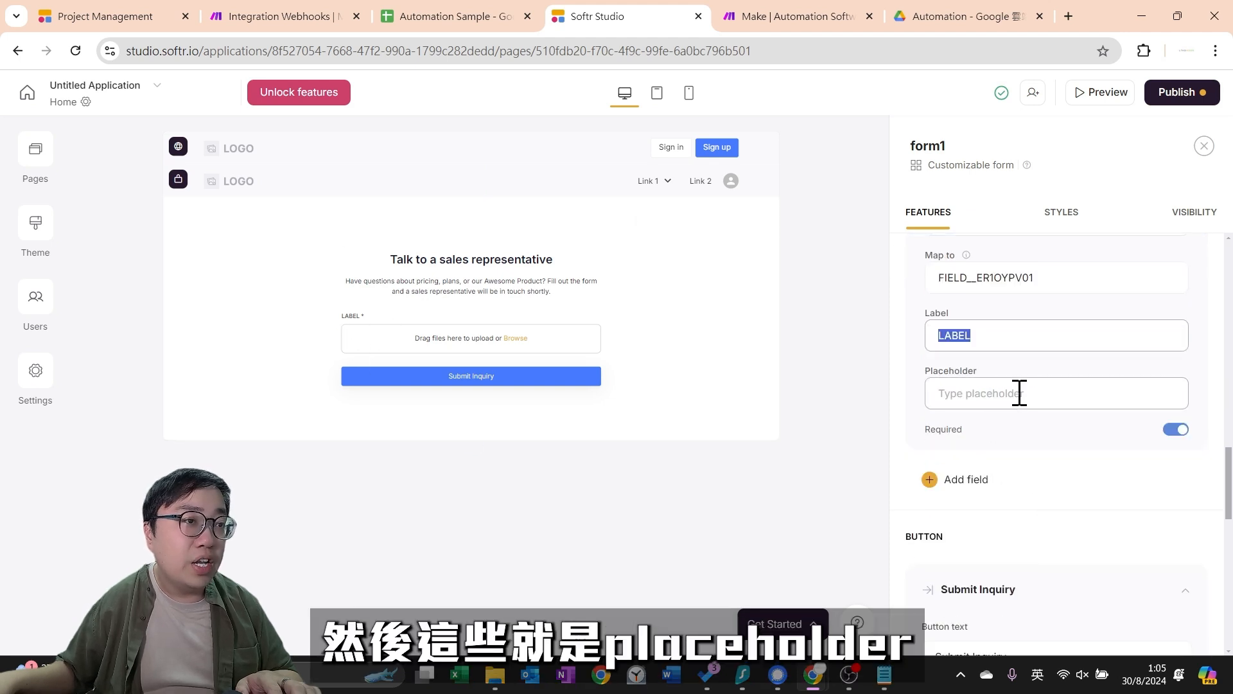
pyautogui.scroll(2, 1024, 411)
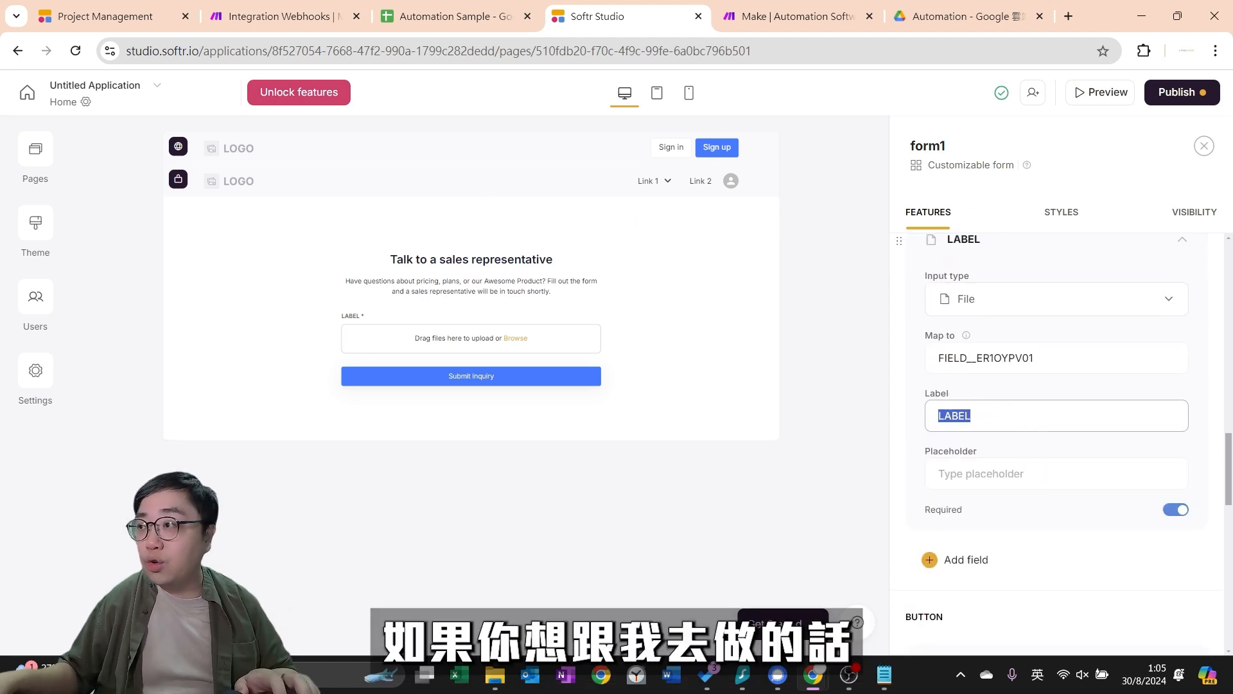
pyautogui.hotkey('alt', 'Tab')
pyautogui.click(1011, 413)
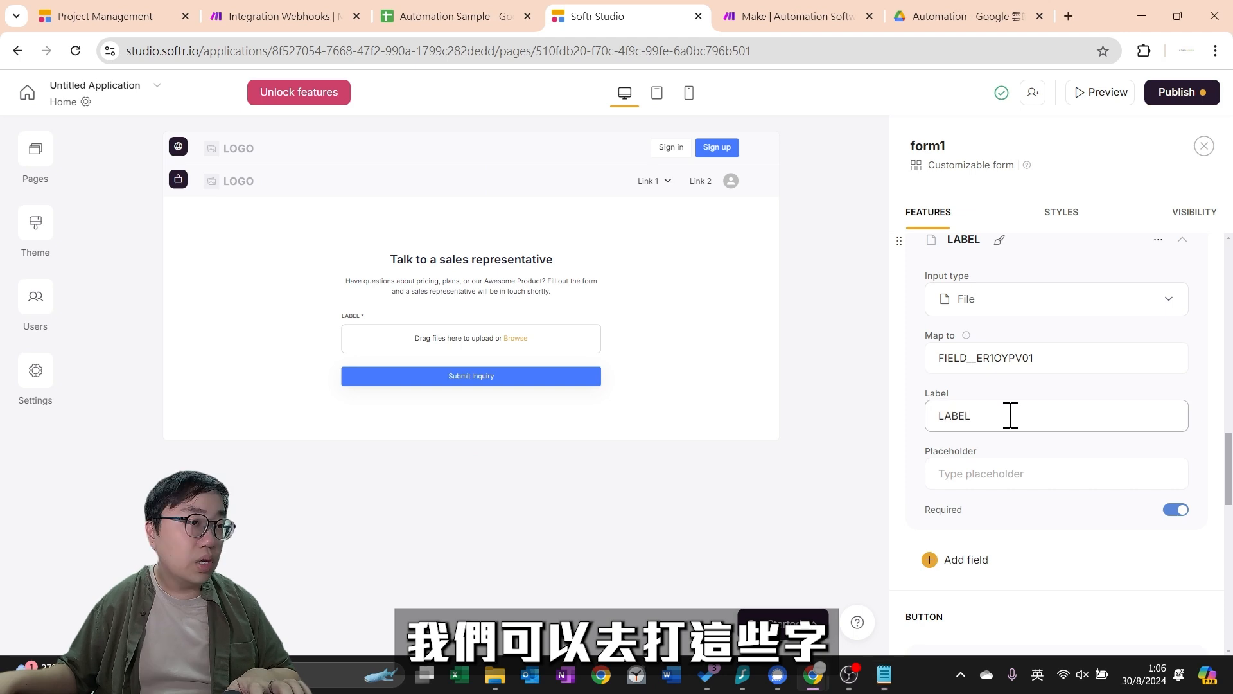
pyautogui.moveTo(1010, 413); pyautogui.dragTo(933, 413)
pyautogui.write('Caution: Please Only Submit .ogg file which explain how your spend or upload a receipt Image.')
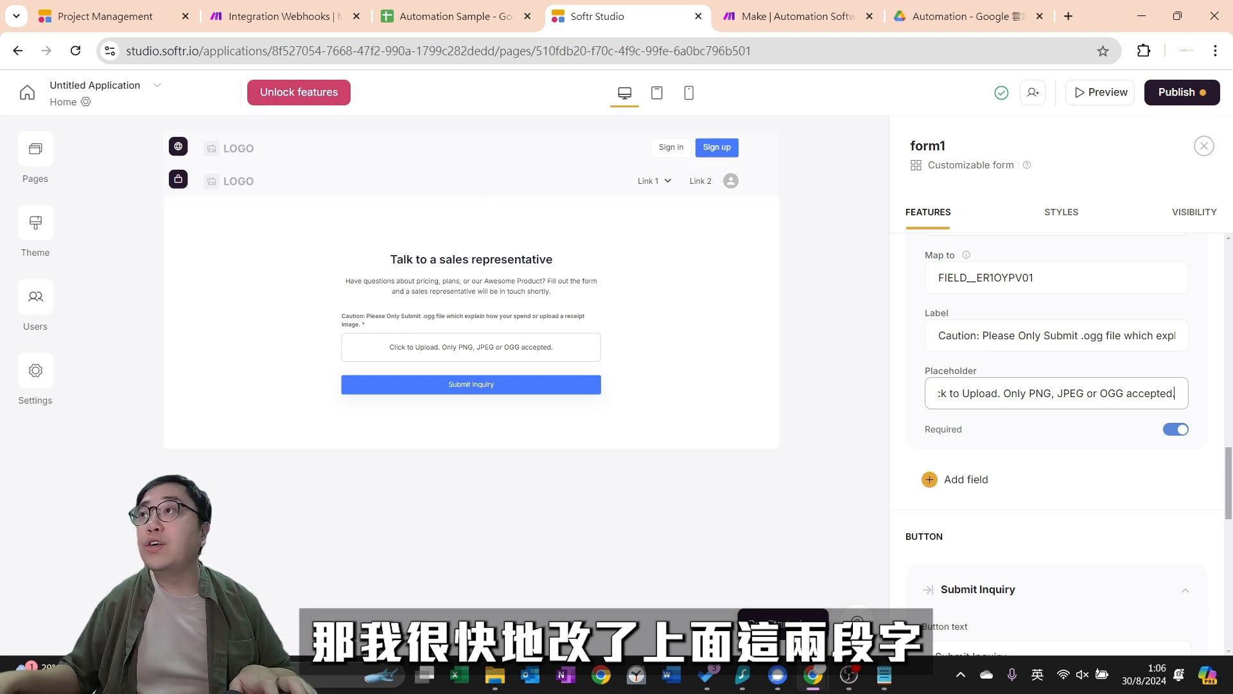
# Set the form's title to "I am your Bookkeeper" and its description to "Hello, Wish the wealth always be your side"
pyautogui.scroll(15, 1026, 350)
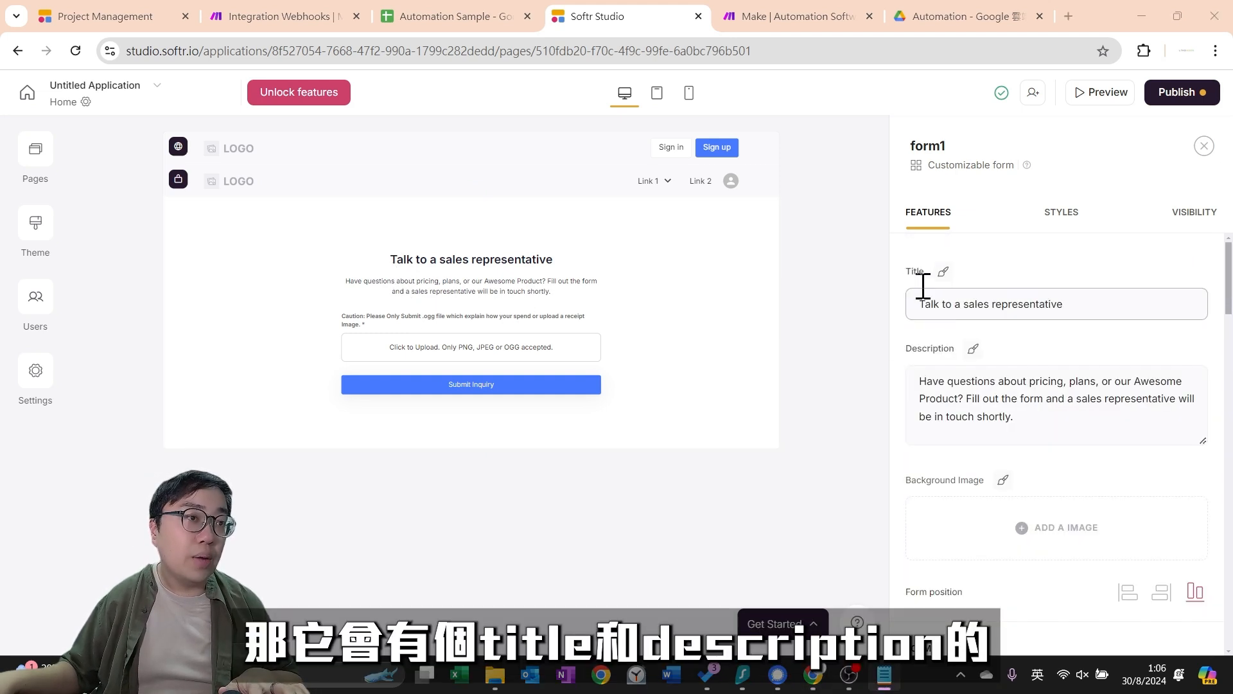
pyautogui.click(1112, 298)
pyautogui.hotkey('ctrl', 'a')
pyautogui.write('I am your Bookkeeper')
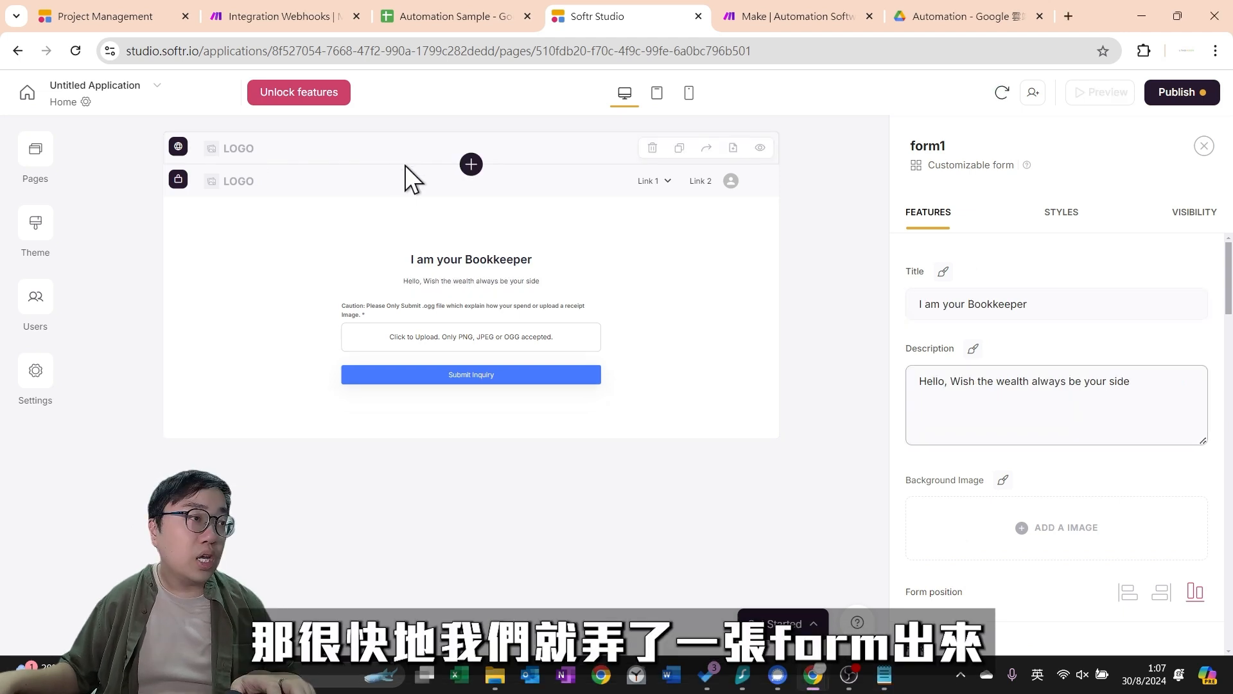
# Set the form's button text to "Bookkeep now!!" and the success message to "Good!!!! you can check your google sheet now!"
pyautogui.scroll(-15, 1051, 464)
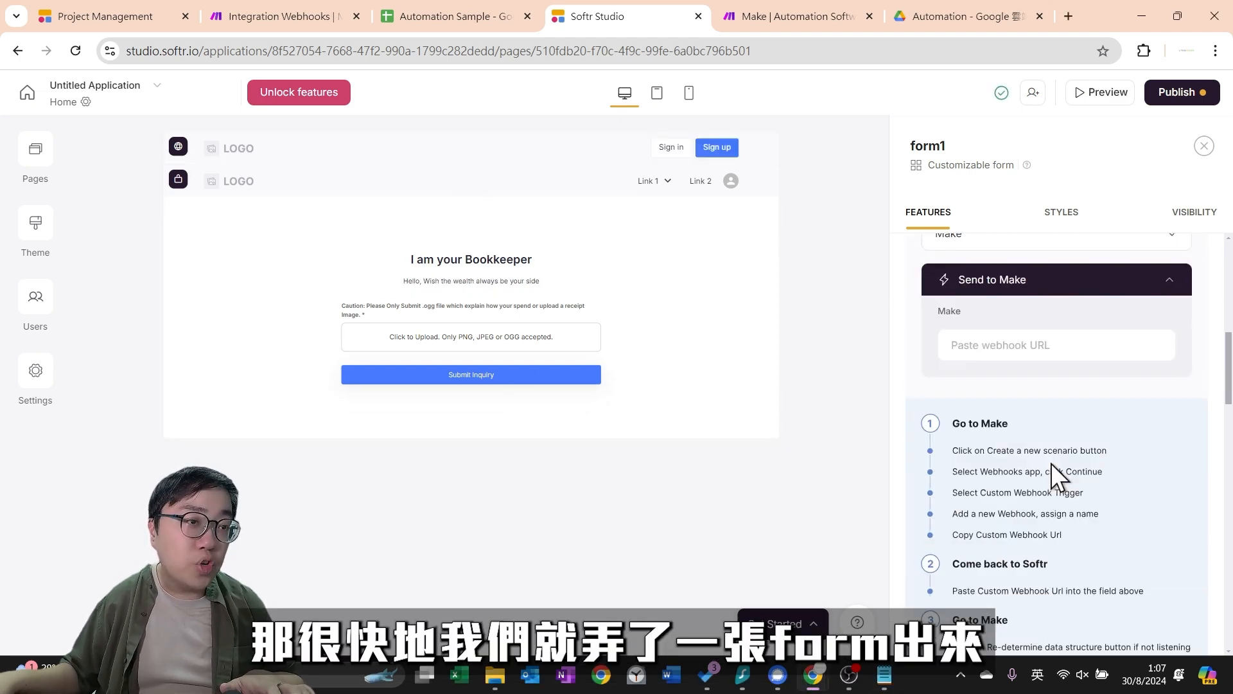
pyautogui.scroll(-8, 1056, 473)
pyautogui.scroll(6, 1056, 472)
pyautogui.scroll(2, 1058, 469)
pyautogui.click(1022, 468)
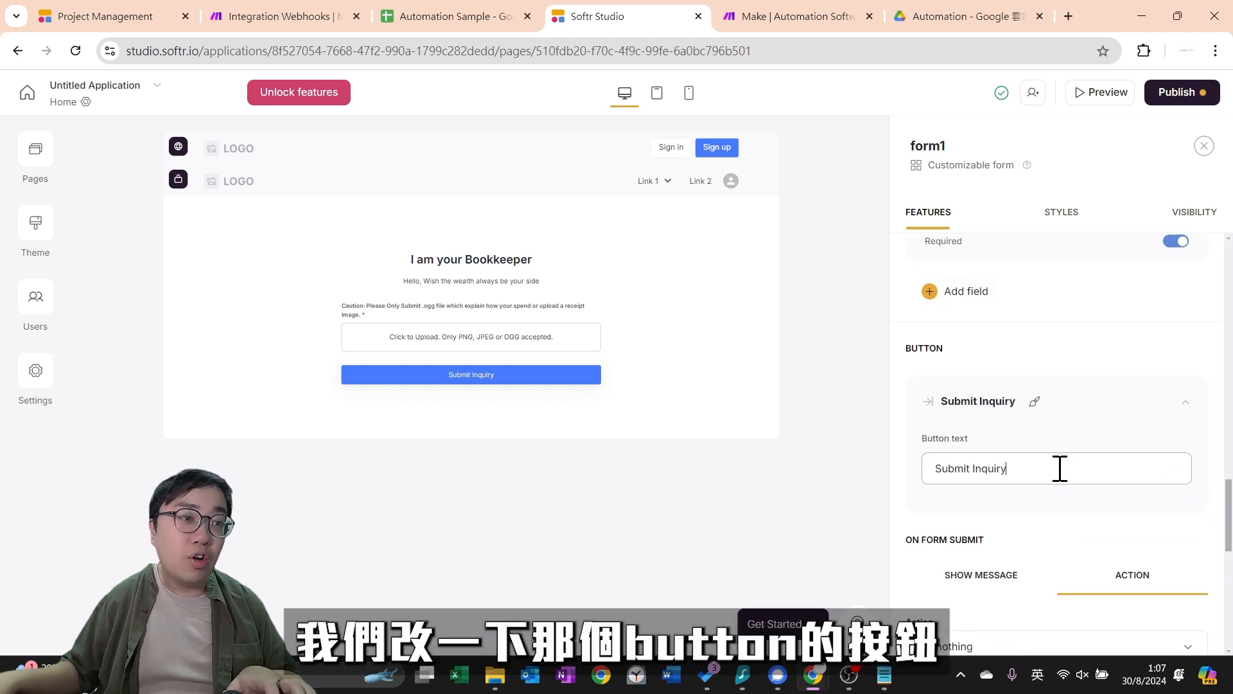
pyautogui.hotkey('ctrl', 'a')
pyautogui.write('Bookkeep now!!')
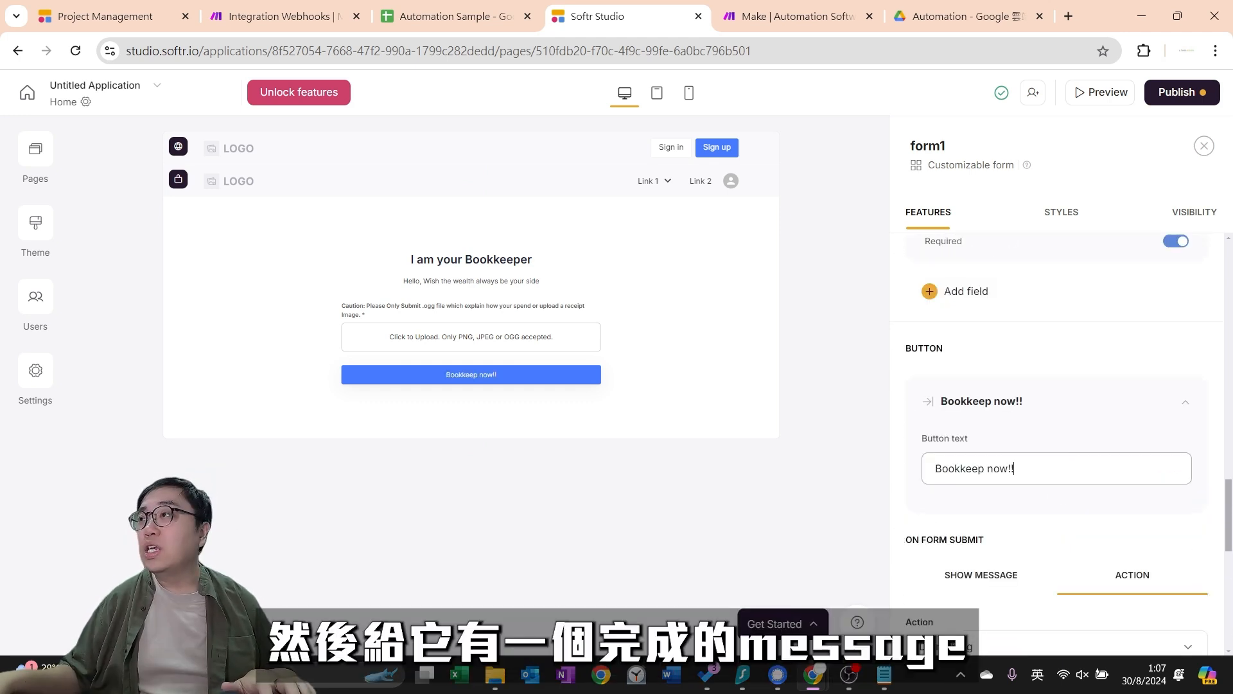
pyautogui.scroll(-4, 1099, 453)
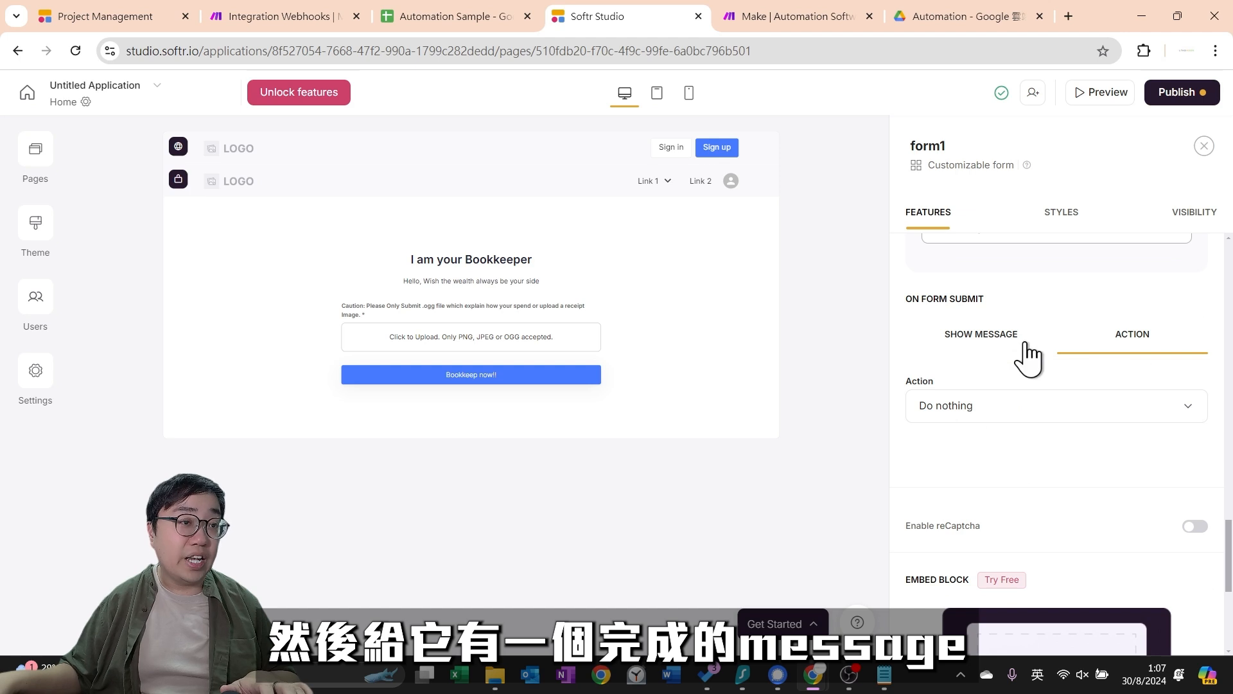
pyautogui.click(977, 338)
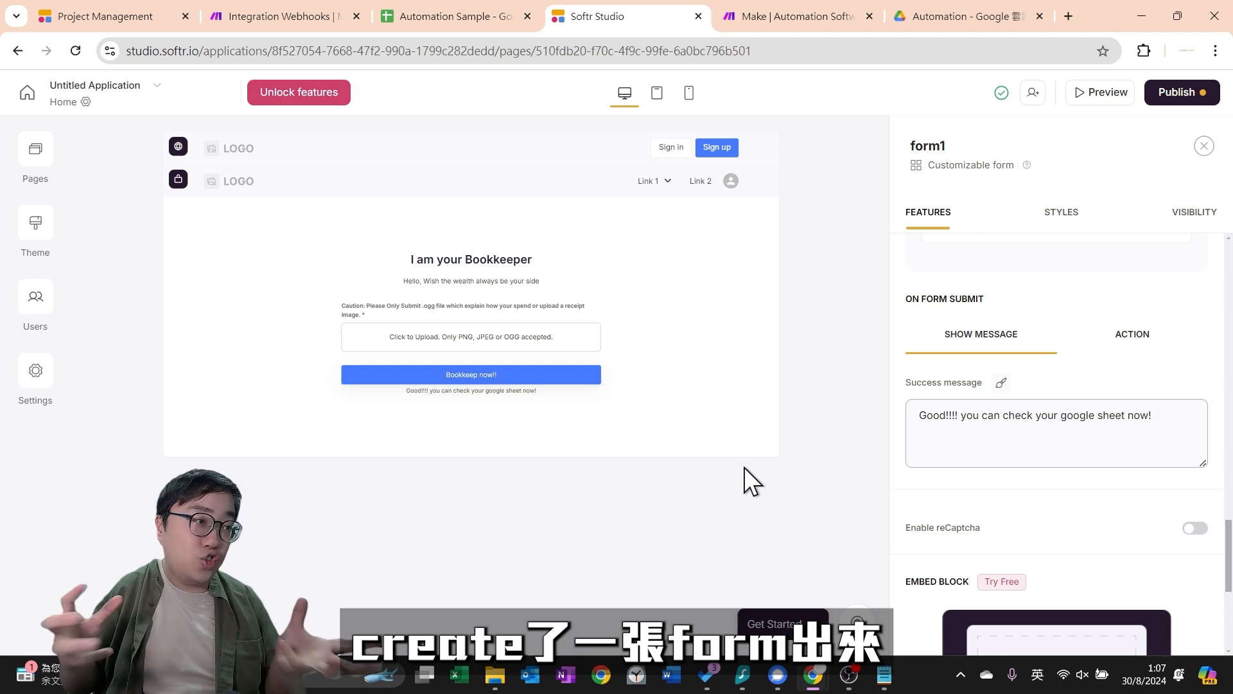
# Switch to Make, log in and create a new scenario from the scenarios list
pyautogui.scroll(4, 969, 441)
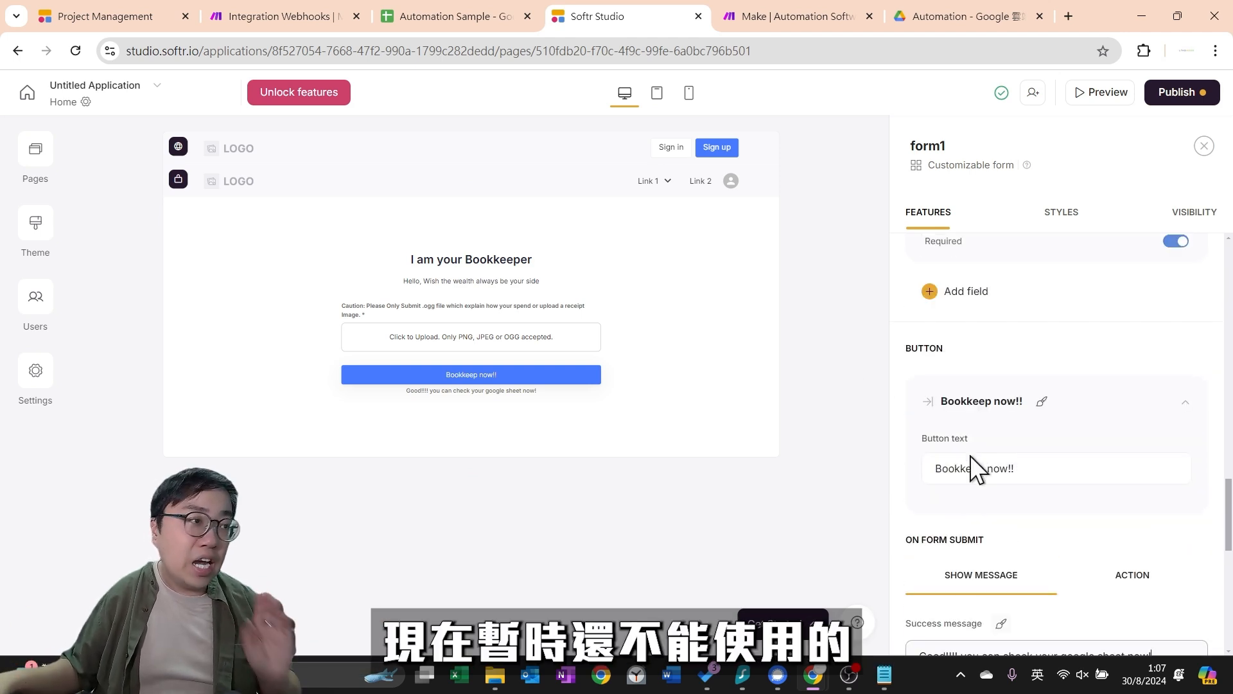
pyautogui.scroll(10, 969, 442)
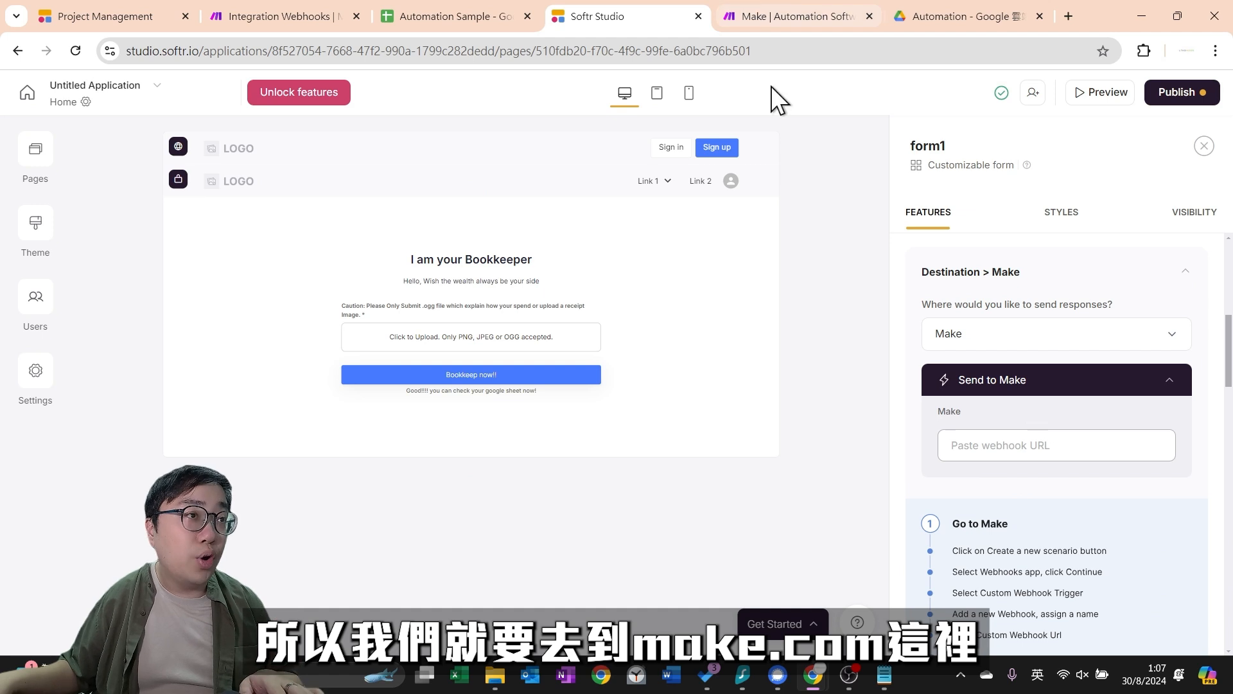
pyautogui.click(779, 19)
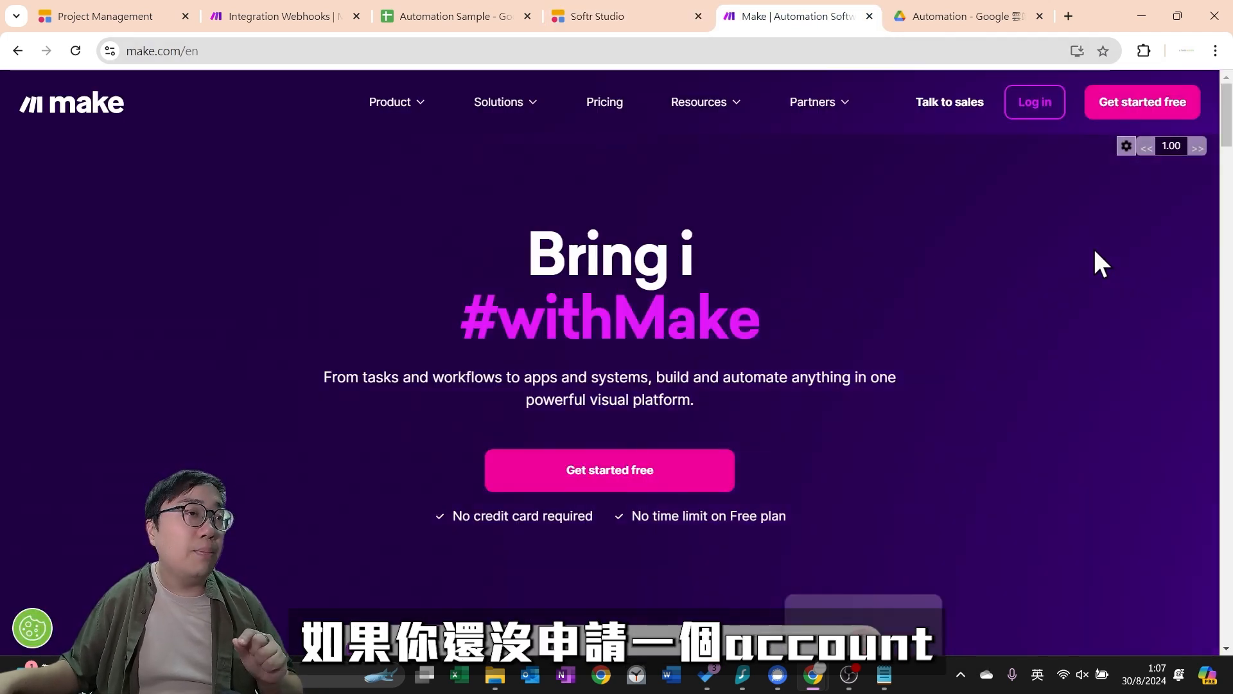
pyautogui.click(1035, 104)
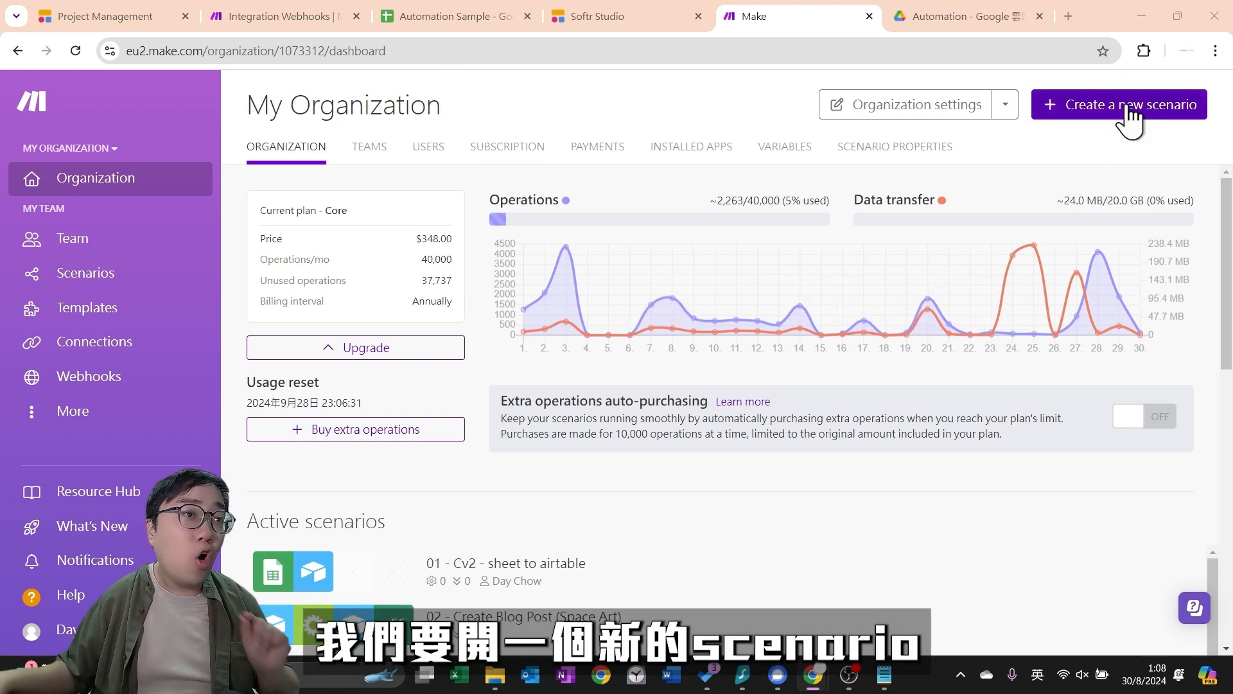
pyautogui.click(55, 282)
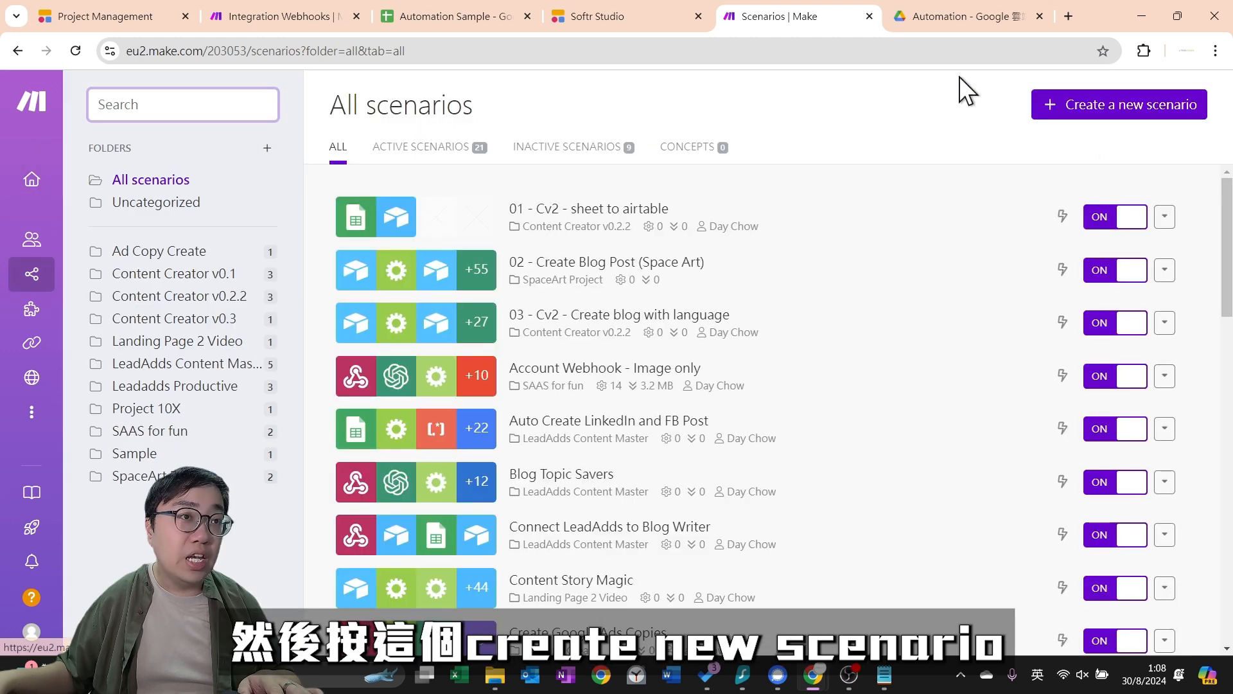
pyautogui.click(1121, 114)
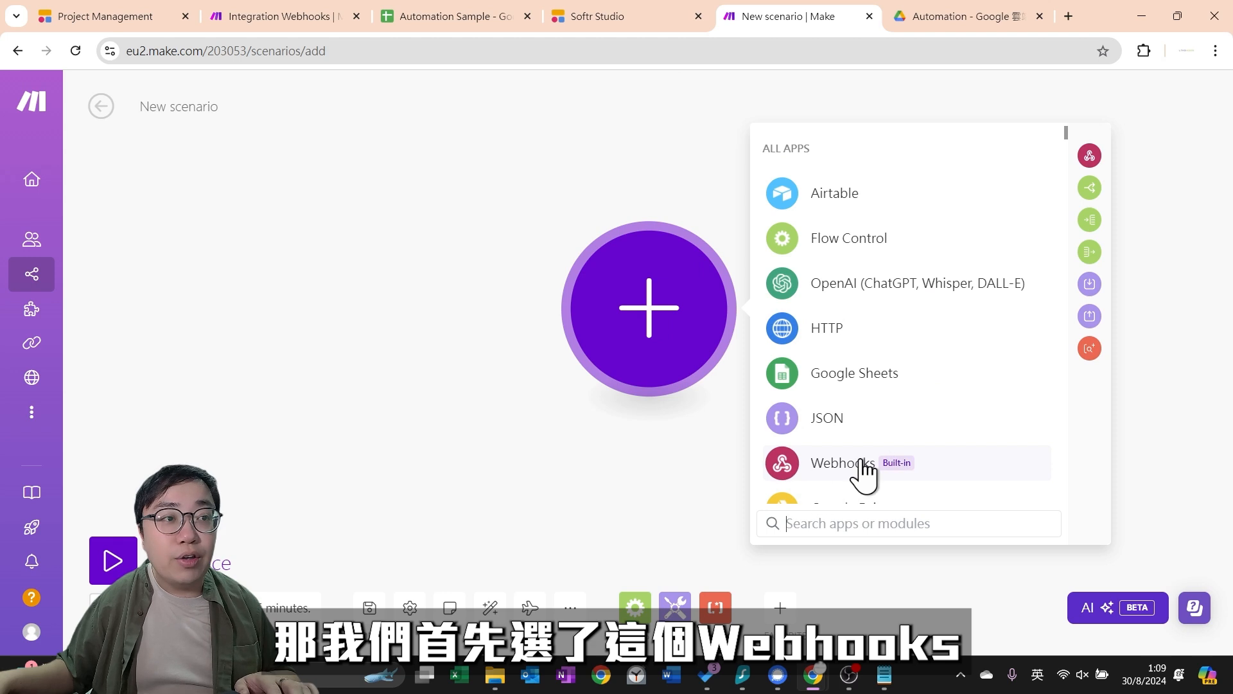
# Add a Custom webhook trigger to the scenario using a new webhook named "Sample Webhook"
pyautogui.click(839, 468)
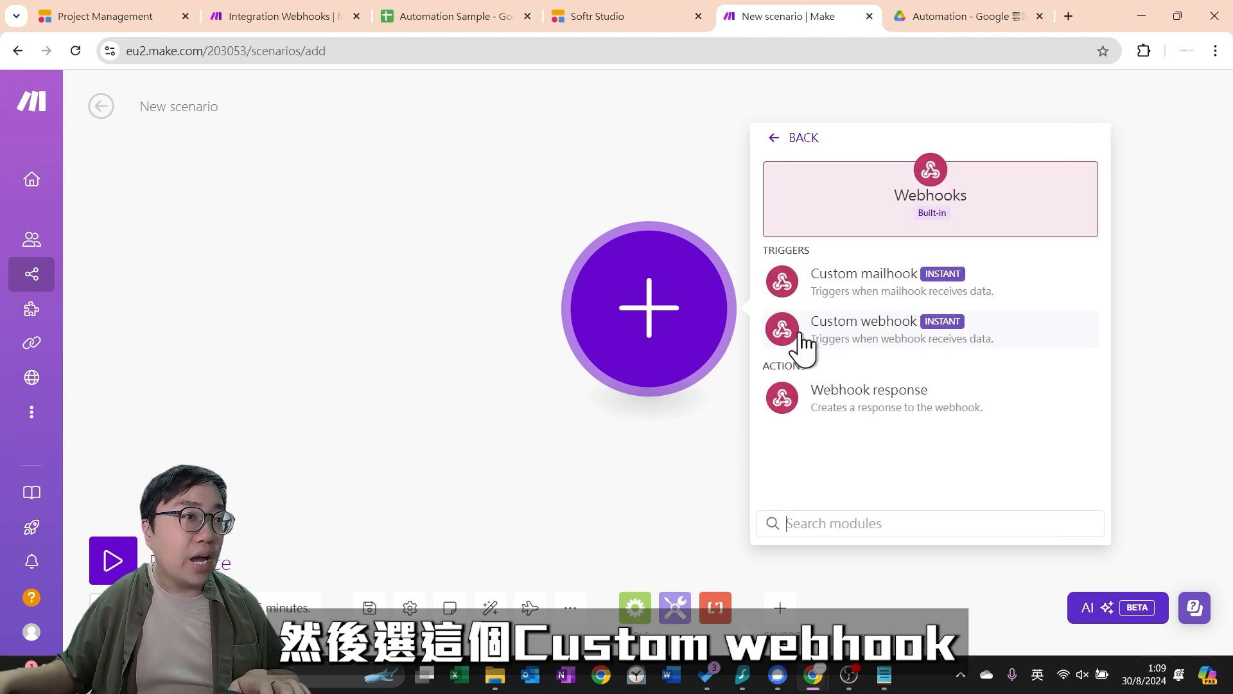
pyautogui.click(906, 334)
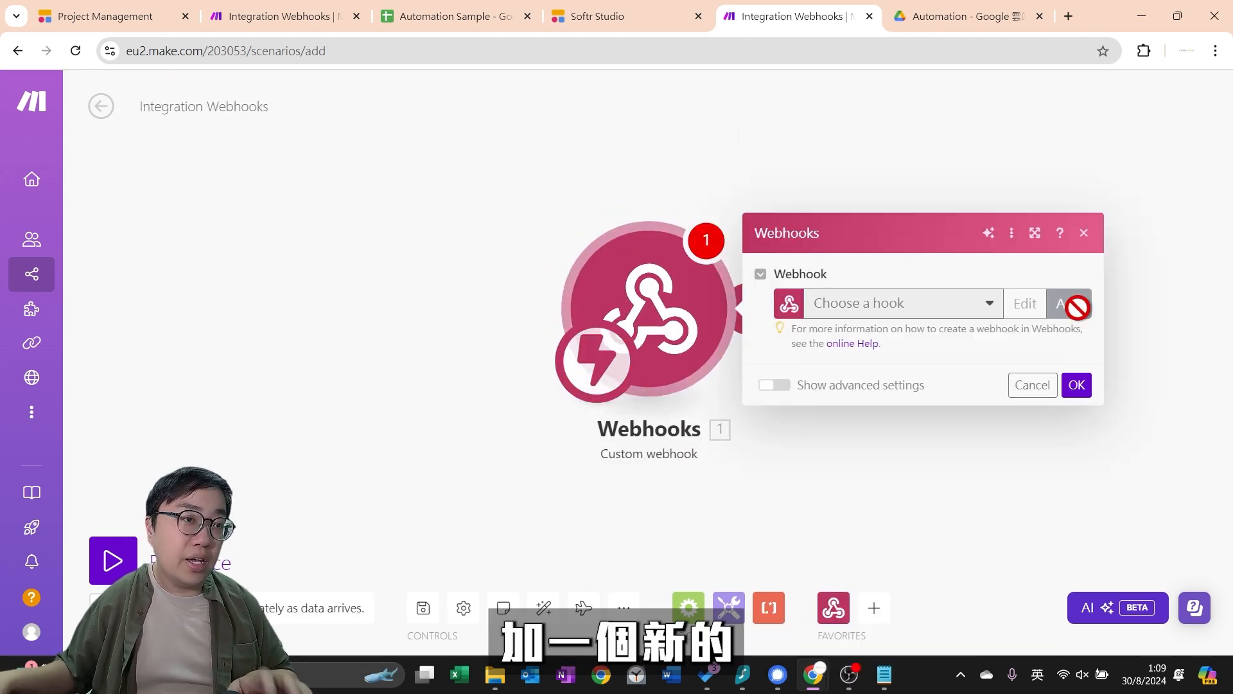
pyautogui.click(1077, 307)
pyautogui.moveTo(969, 237); pyautogui.dragTo(713, 232)
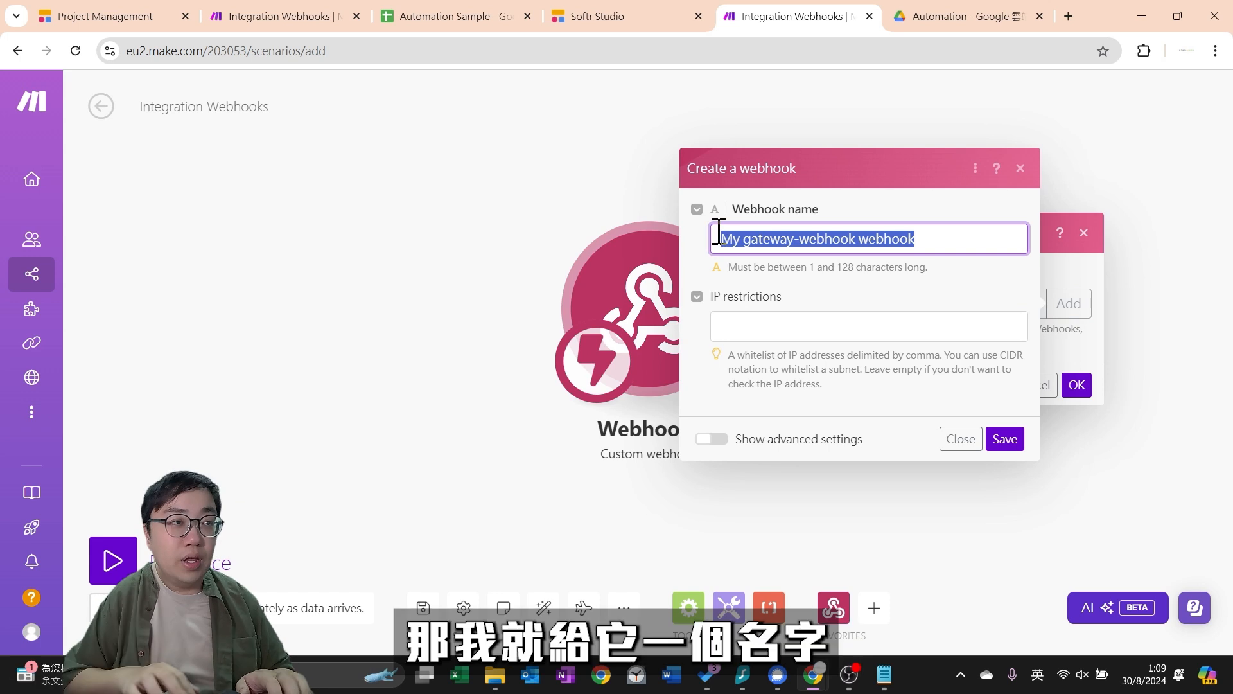
pyautogui.write('Sample Webhook')
pyautogui.click(1006, 441)
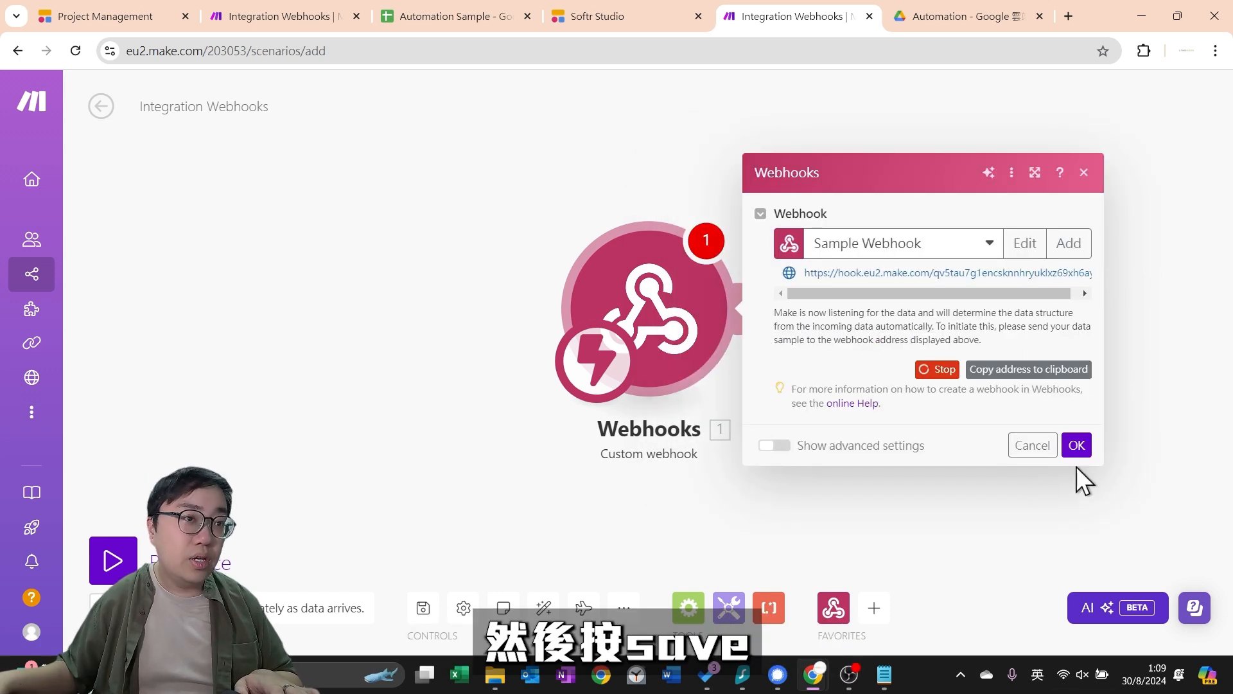
# Copy the Sample Webhook address into the Softr form's Make destination and confirm the webhook module's settings in Make
pyautogui.moveTo(803, 270); pyautogui.dragTo(896, 273)
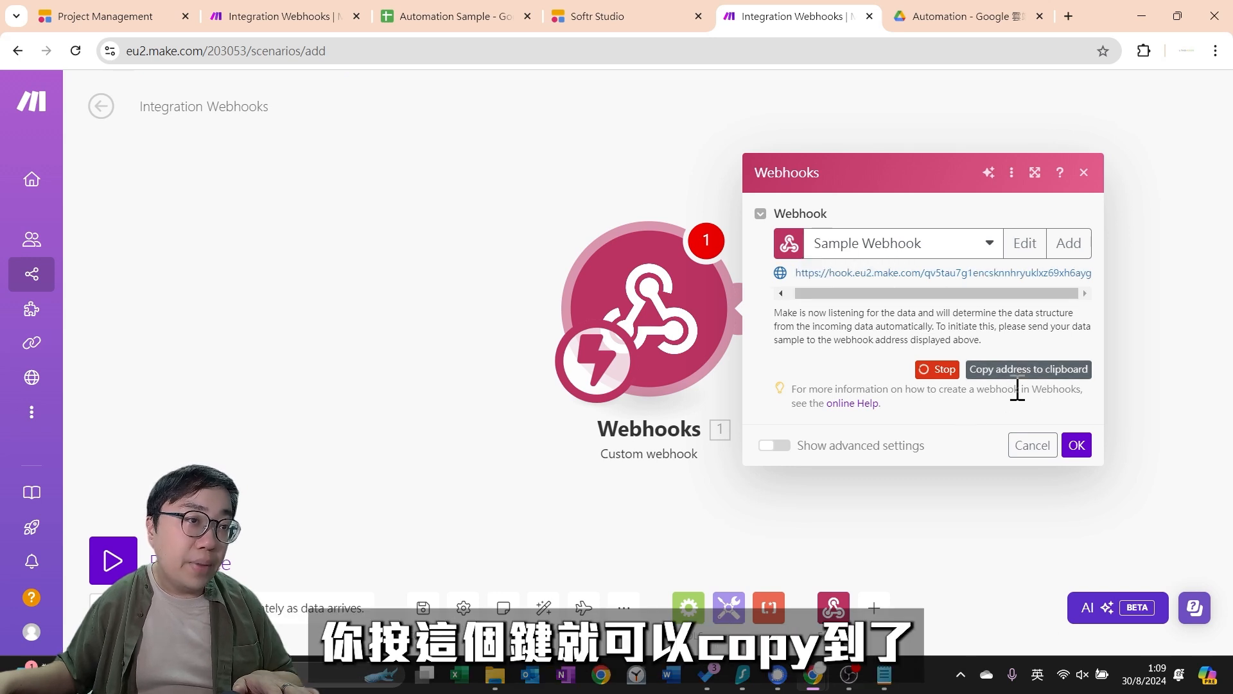
pyautogui.click(1015, 371)
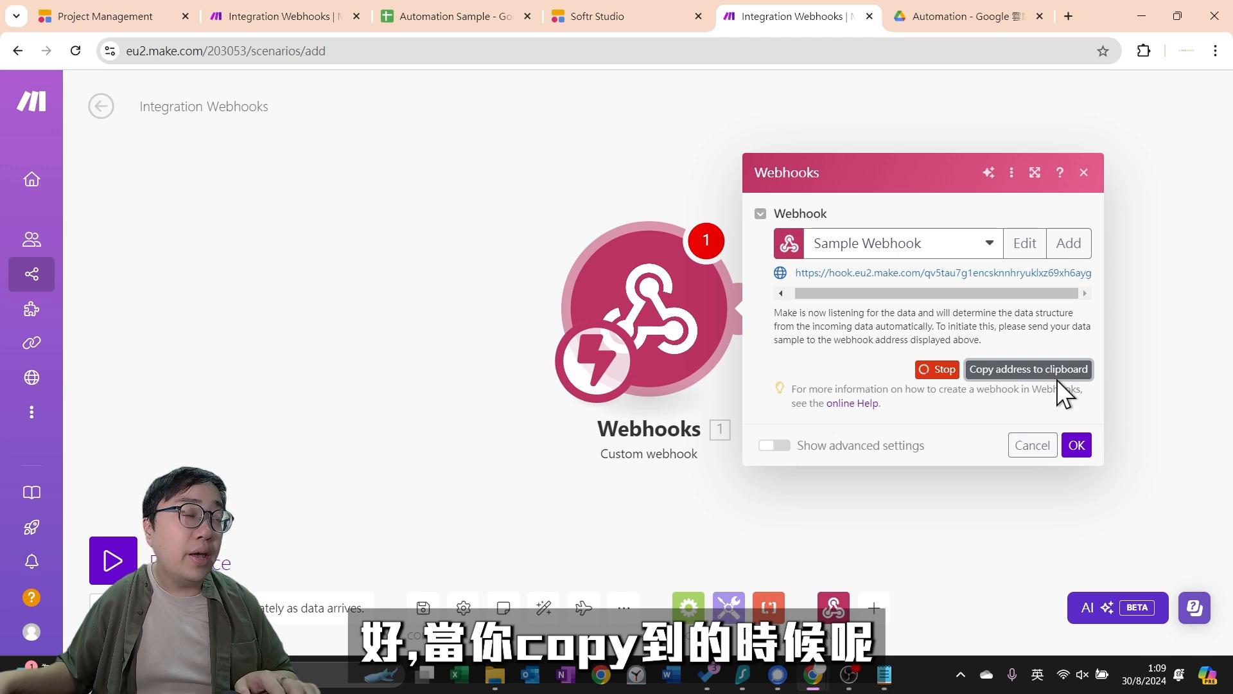
pyautogui.click(602, 17)
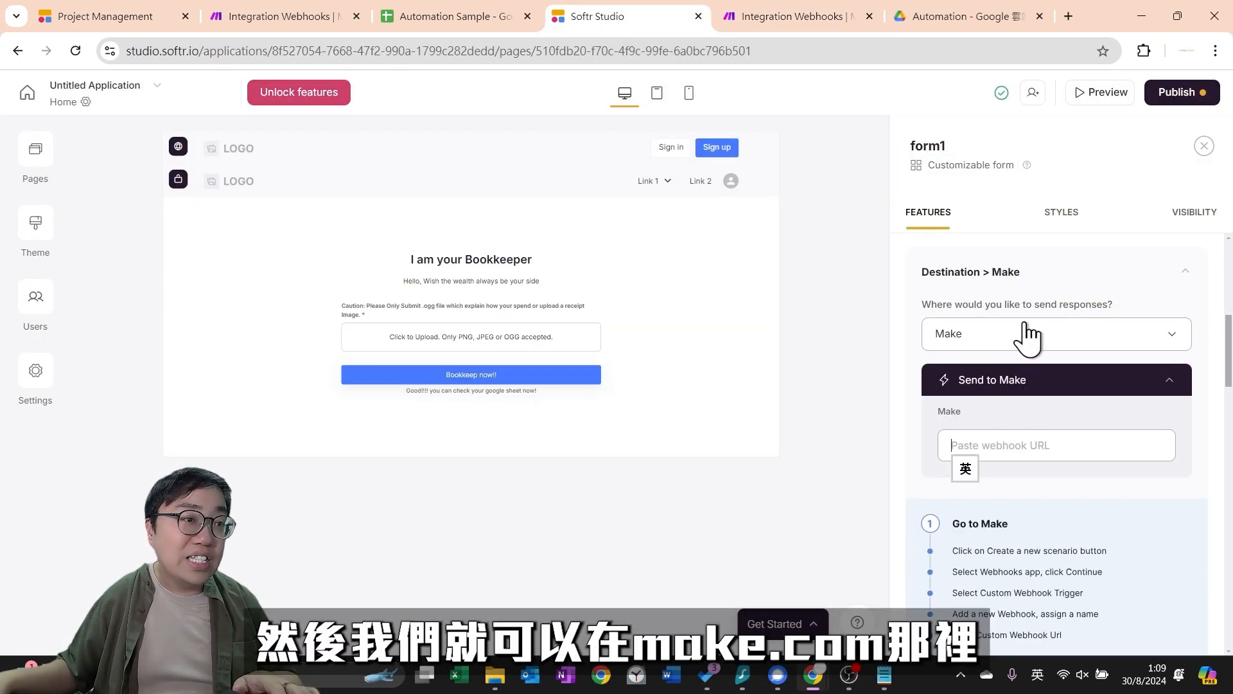
pyautogui.hotkey('ctrl', 'v')
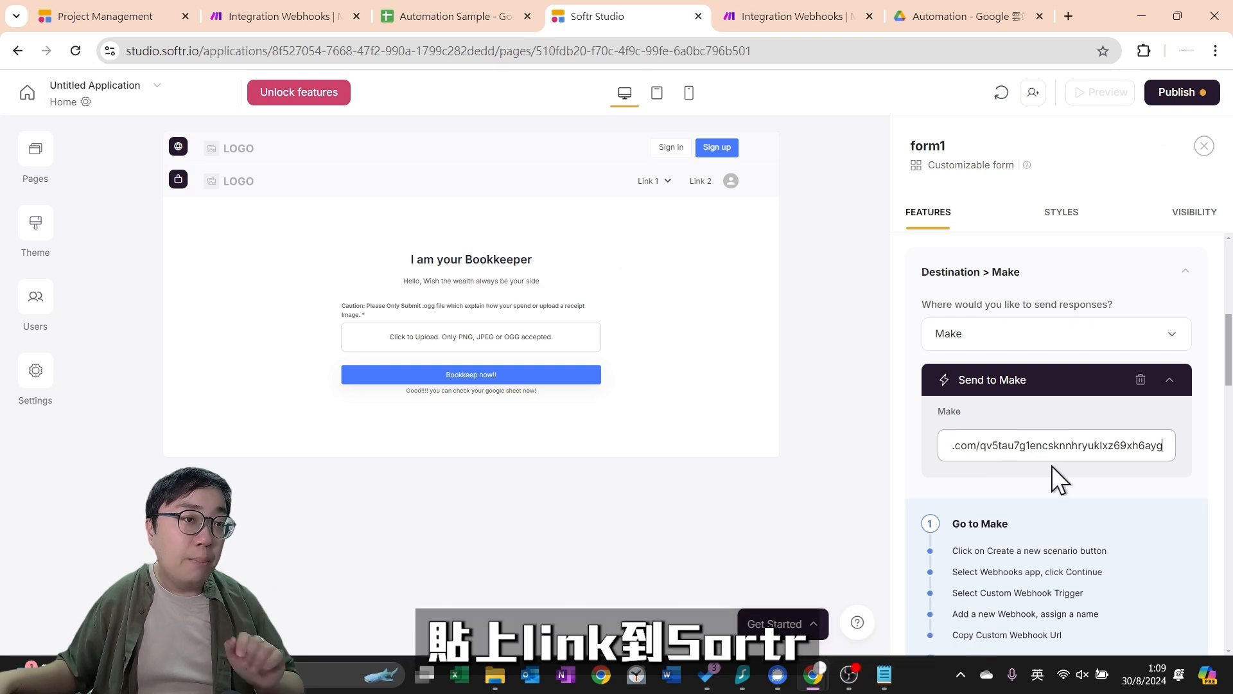
pyautogui.moveTo(1131, 450); pyautogui.dragTo(895, 459)
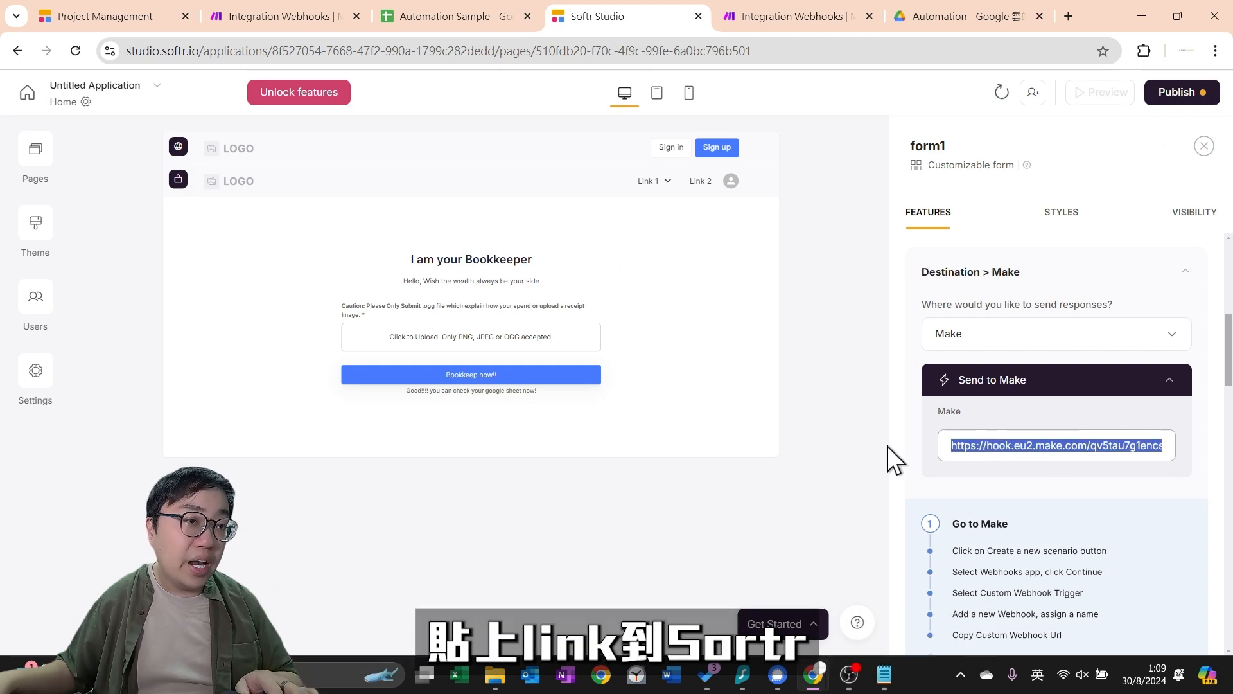
pyautogui.click(1062, 468)
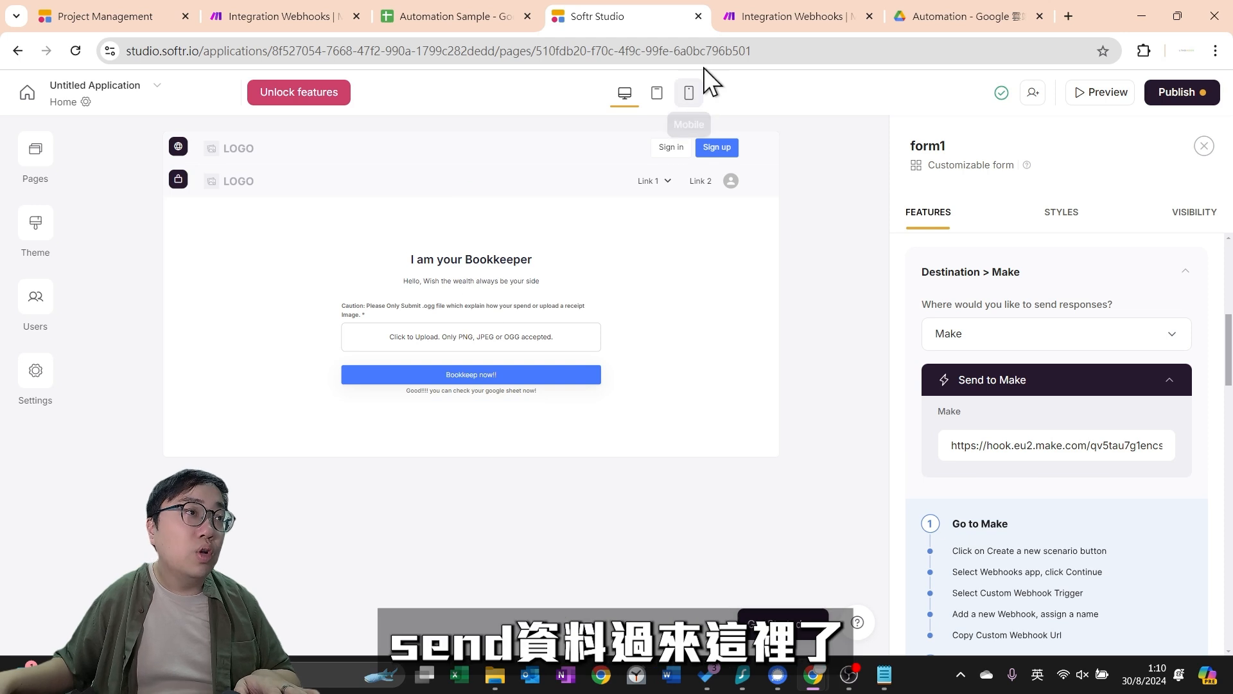
pyautogui.click(791, 10)
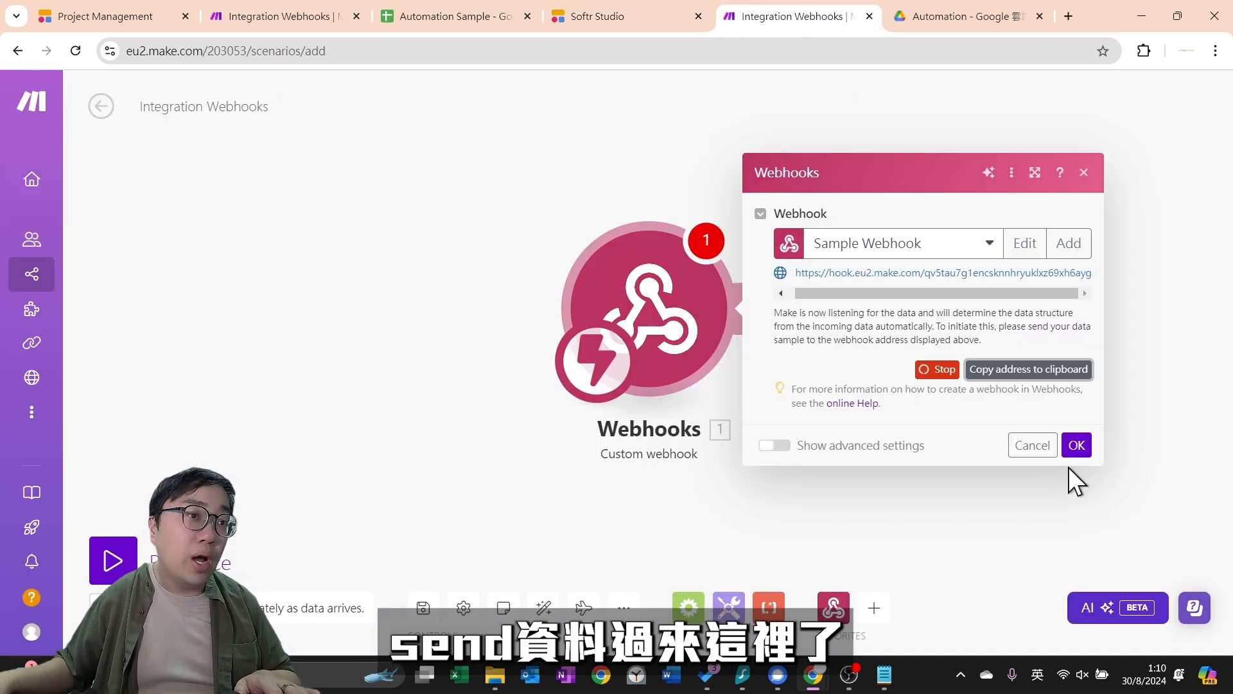
pyautogui.click(1076, 445)
# Switch back to Softr, open a preview of the app and check which users it can be previewed as
pyautogui.click(606, 4)
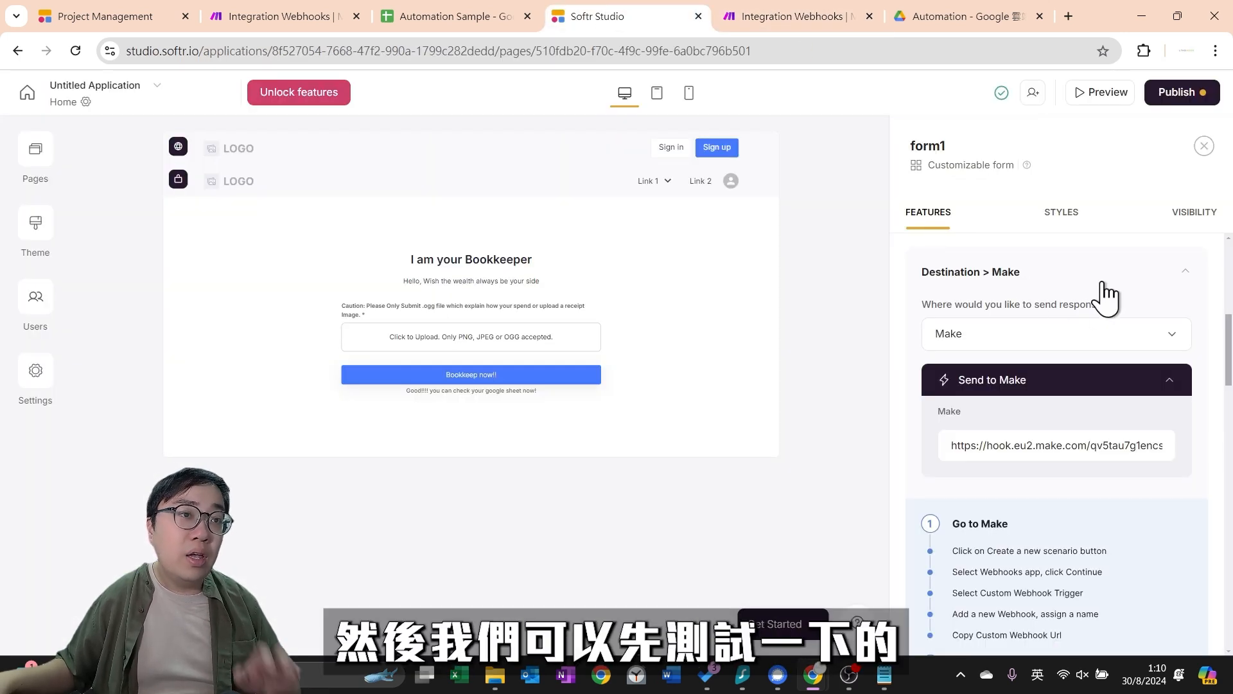
pyautogui.click(1085, 95)
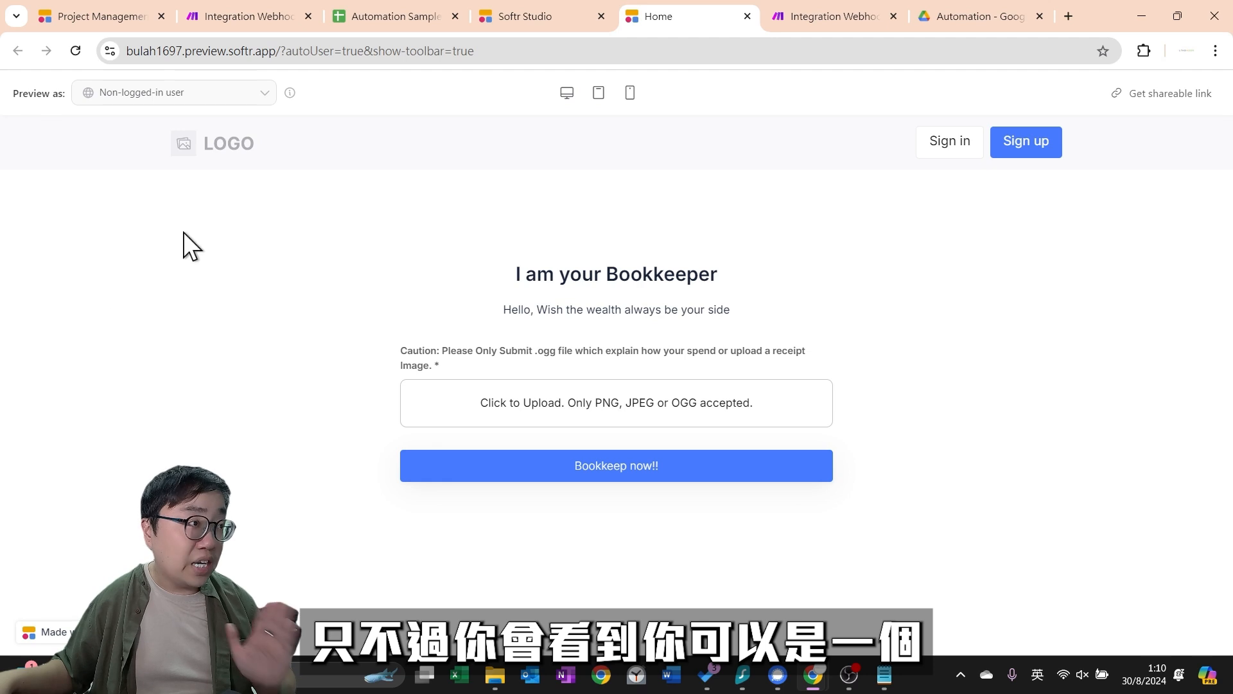
pyautogui.click(154, 96)
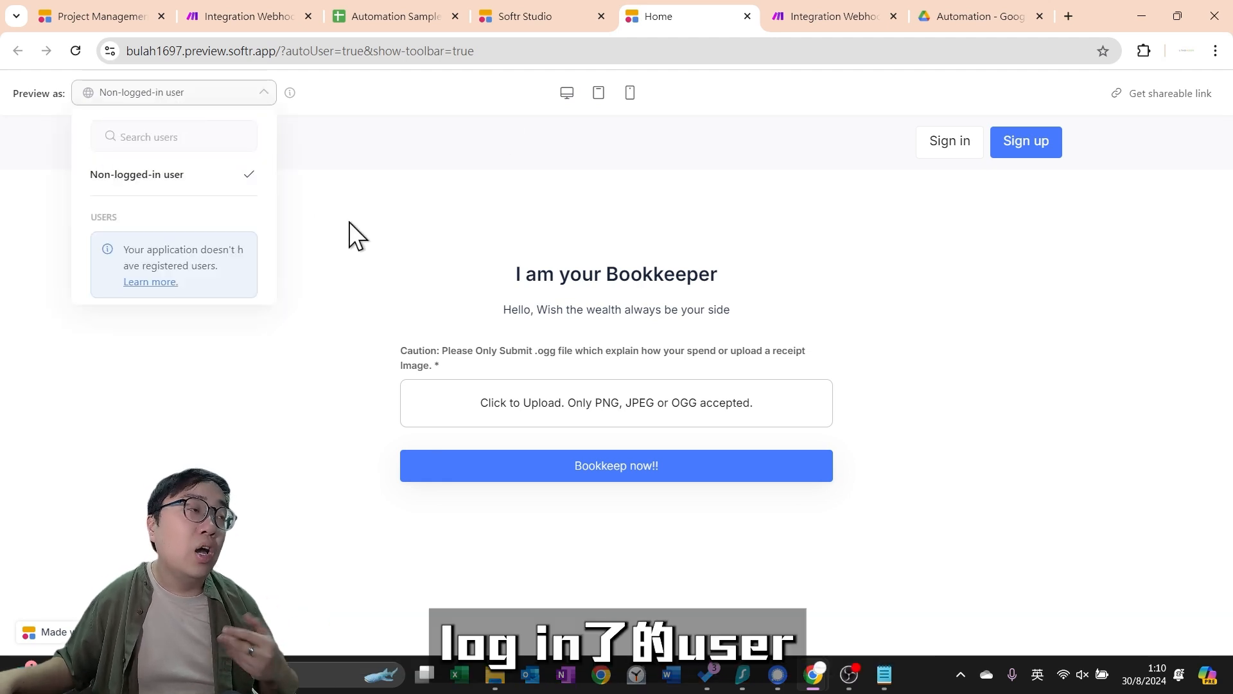
pyautogui.click(370, 241)
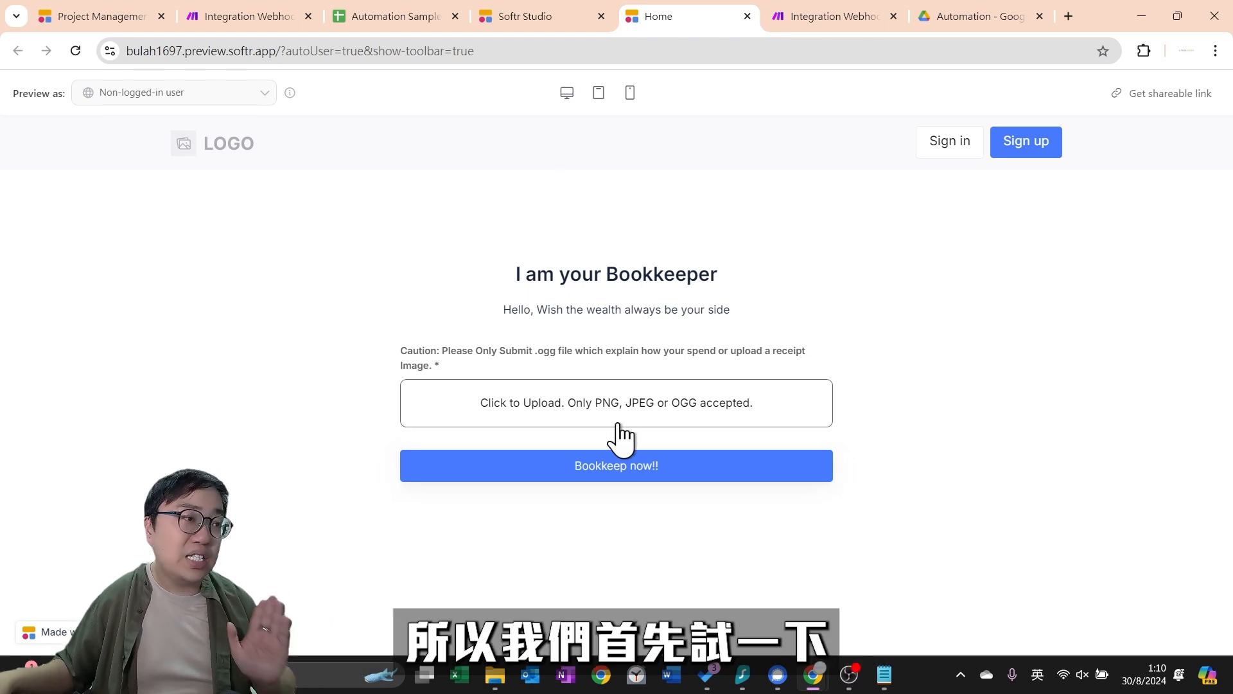
# Try to submit the audio file 01.ogg from the Invoice folder through the preview's Bookkeeper form
pyautogui.click(624, 402)
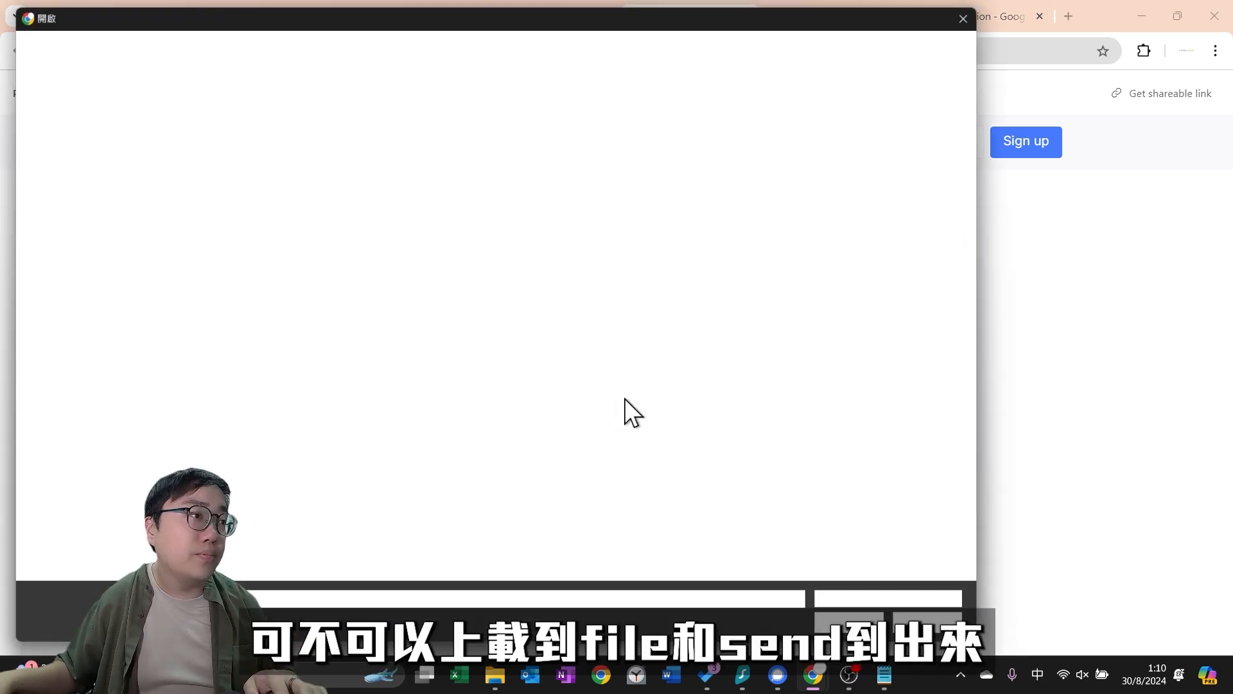
pyautogui.click(270, 138)
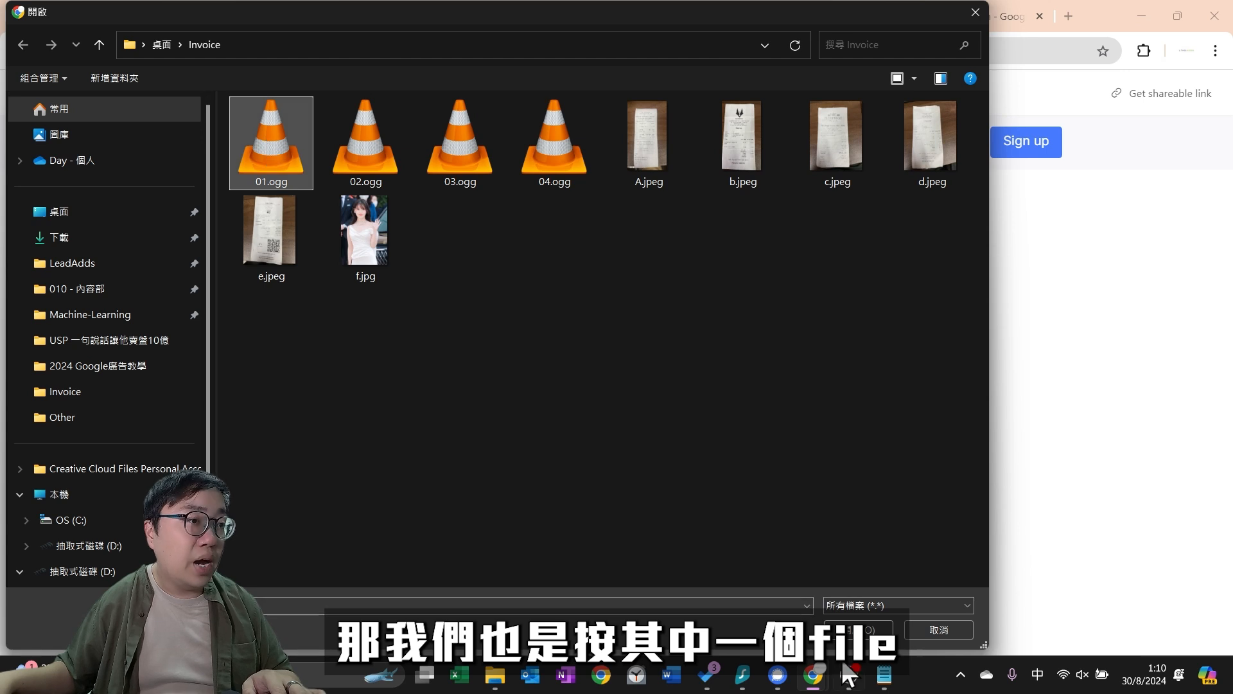
pyautogui.click(859, 629)
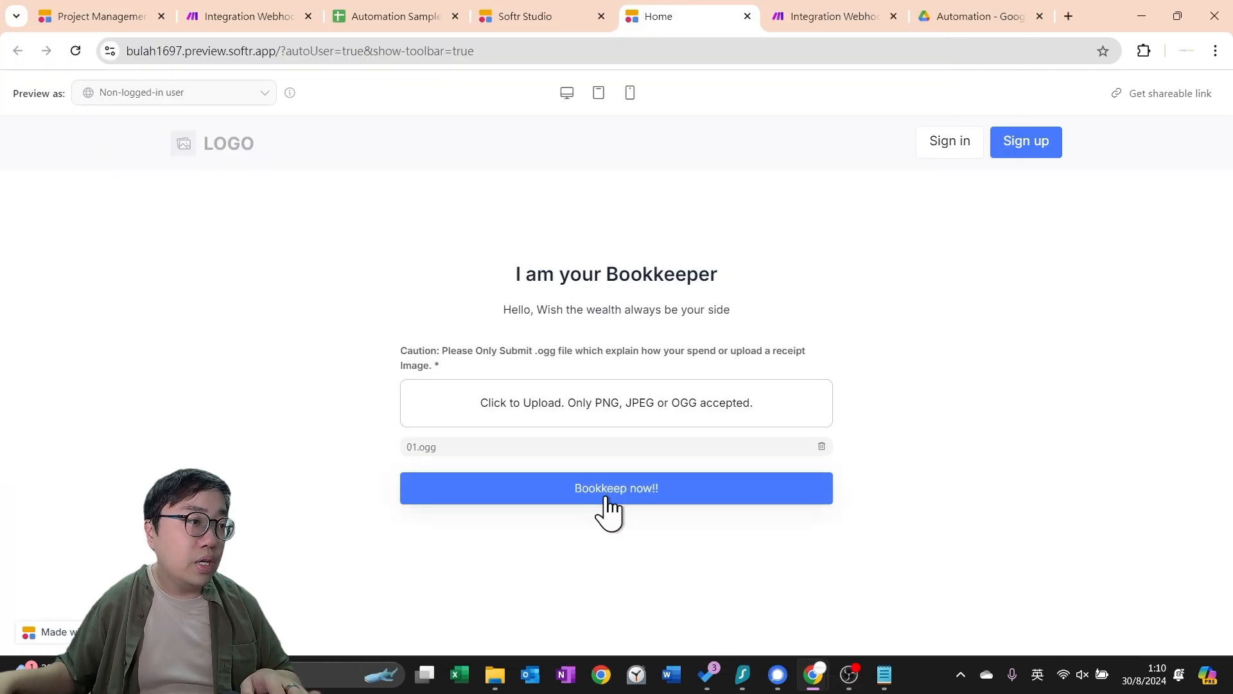
pyautogui.click(652, 496)
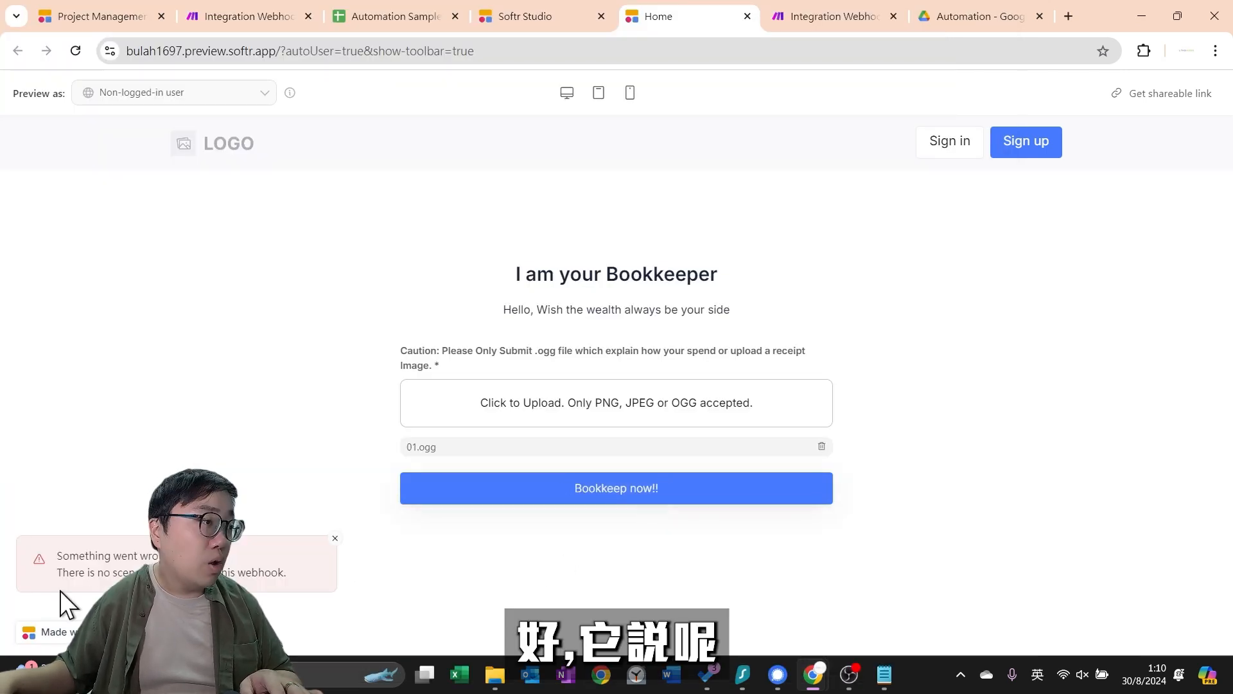
pyautogui.moveTo(269, 576); pyautogui.dragTo(286, 573)
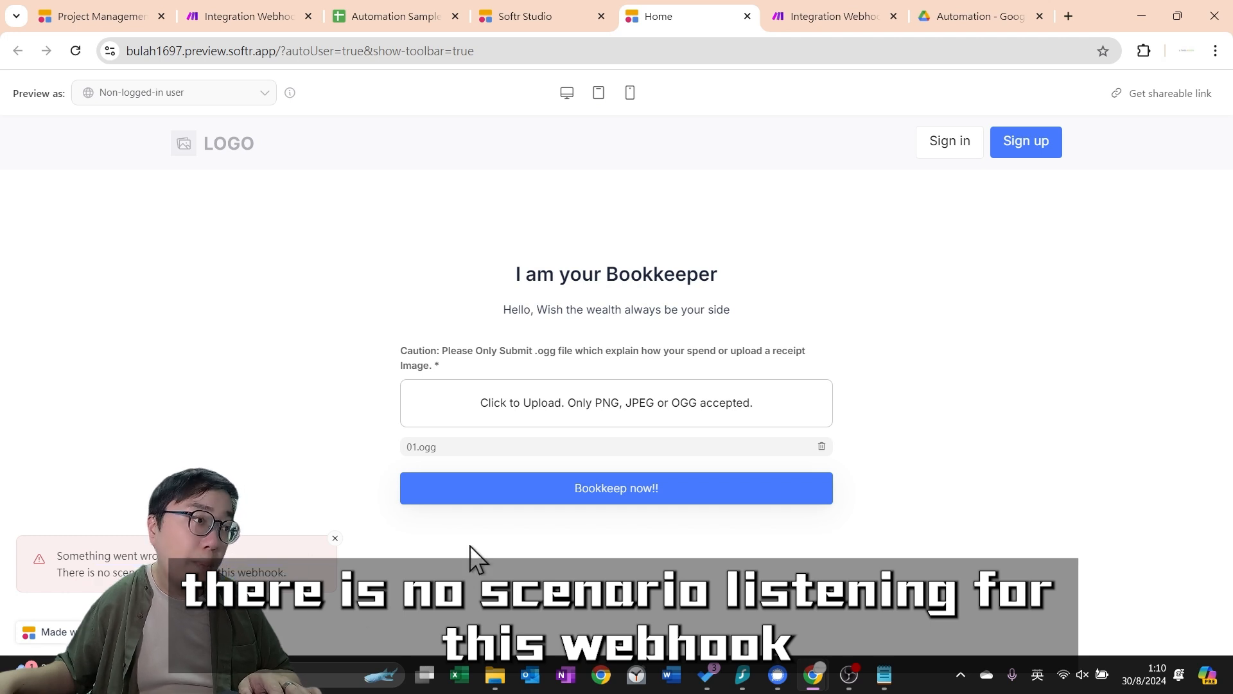
# Switch to Make, run the webhook scenario once so it waits for data, and return to the app preview
pyautogui.click(825, 14)
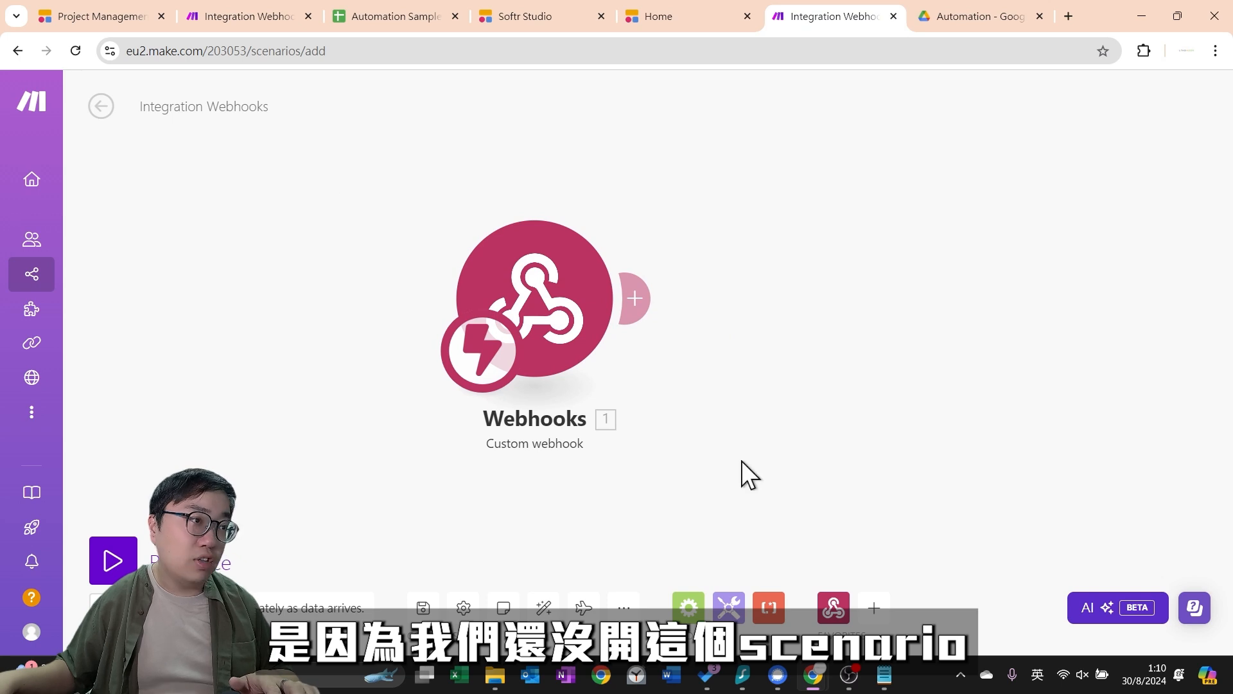
pyautogui.click(92, 564)
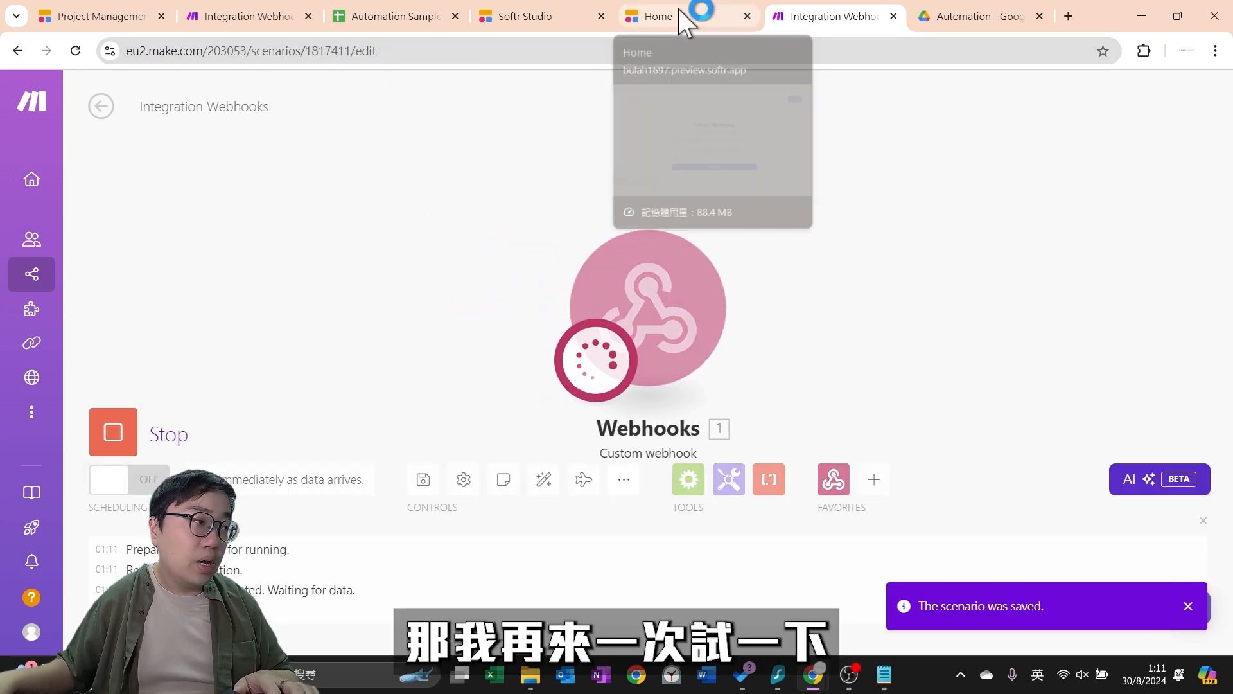
pyautogui.click(680, 10)
# Reload the app preview, upload 01.ogg to the Bookkeeper form and submit it to the webhook
pyautogui.click(650, 496)
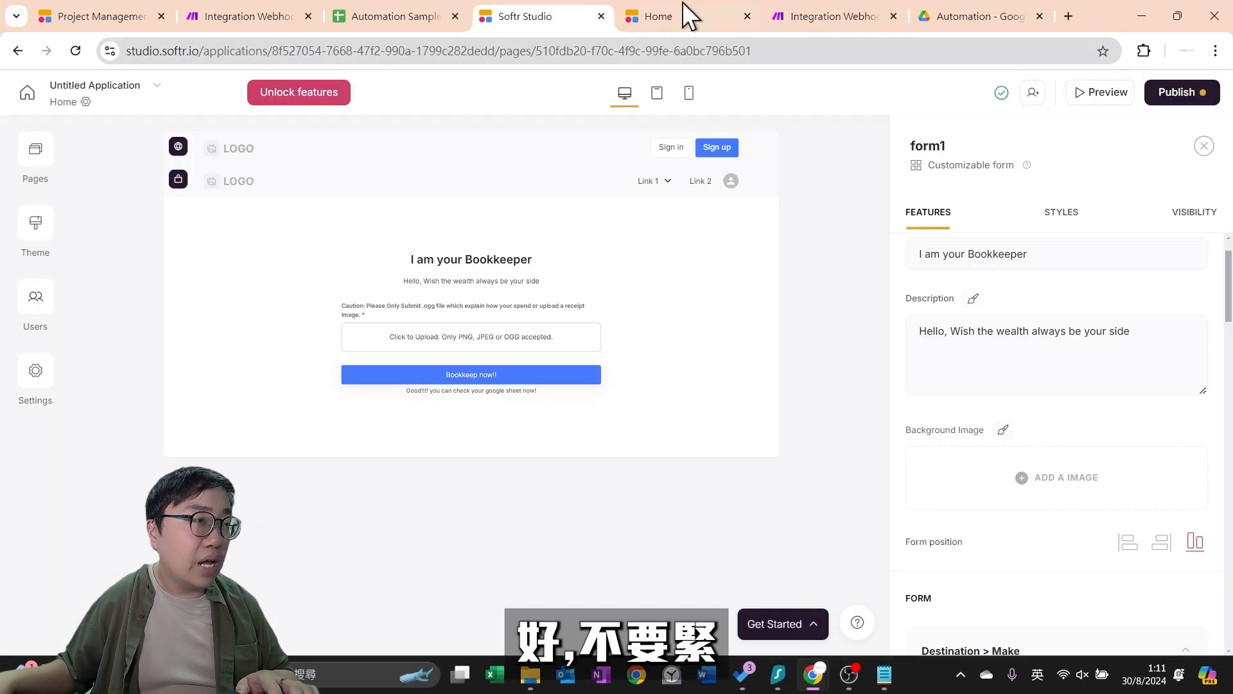
pyautogui.click(684, 6)
pyautogui.click(284, 55)
pyautogui.press('Return')
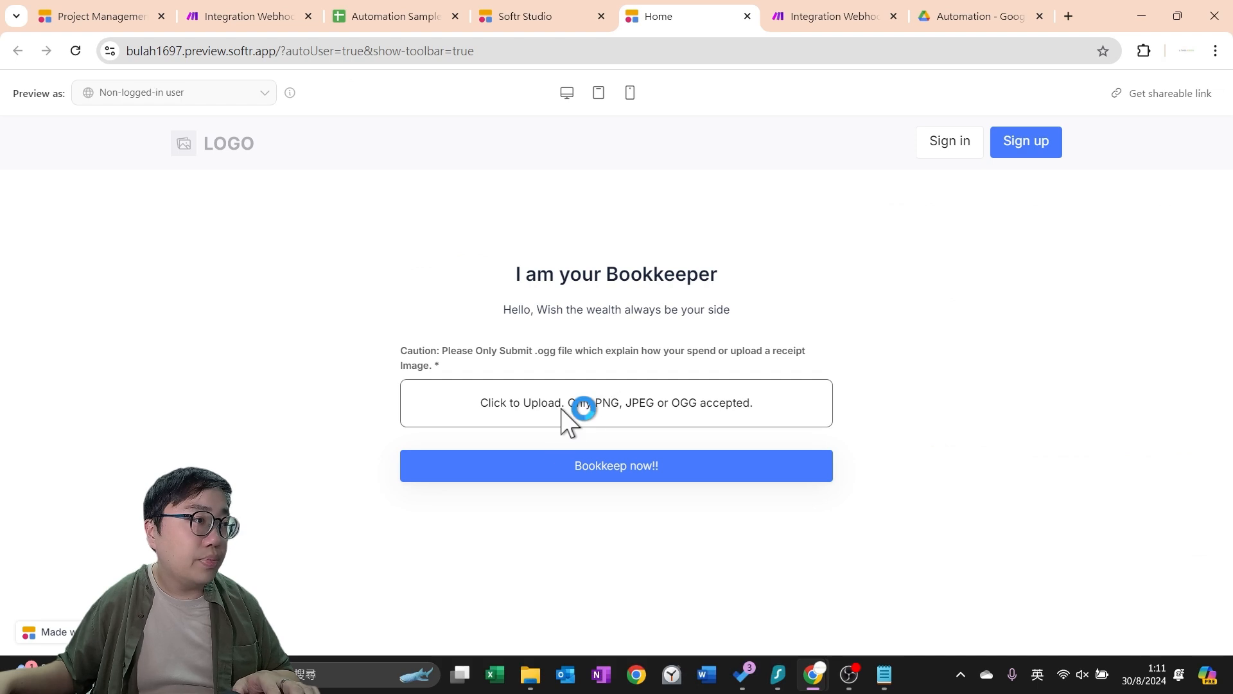
pyautogui.click(695, 416)
pyautogui.click(289, 160)
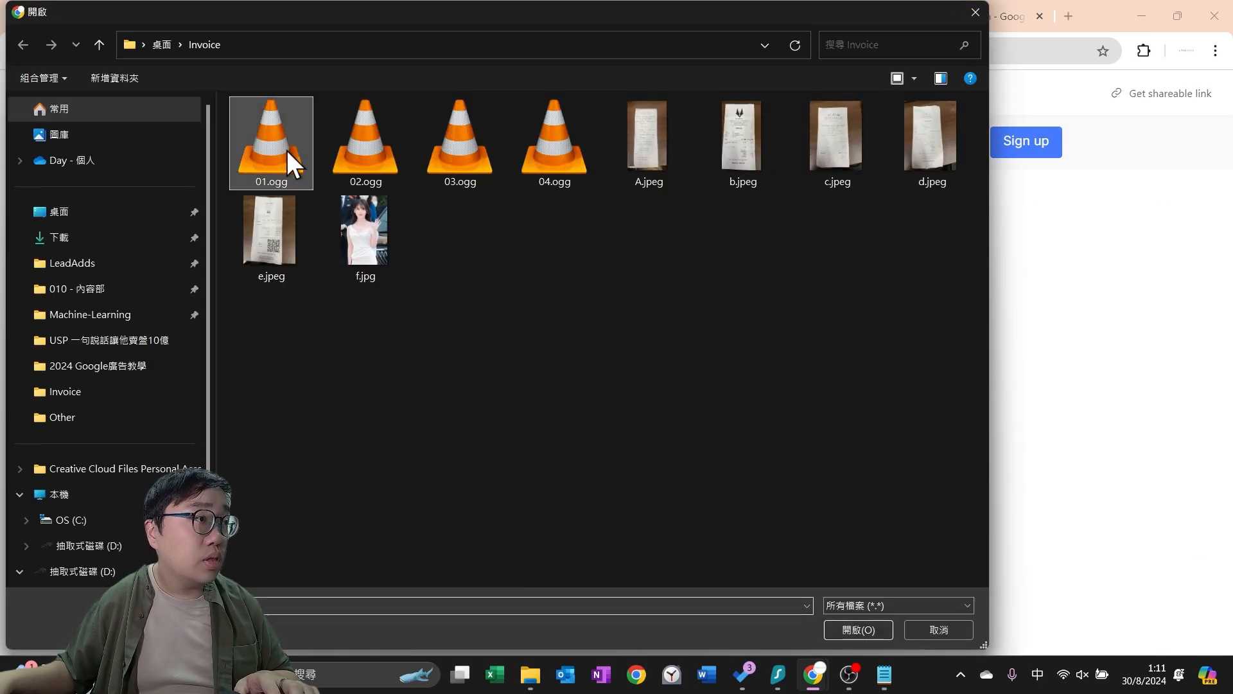
pyautogui.click(858, 635)
pyautogui.click(623, 492)
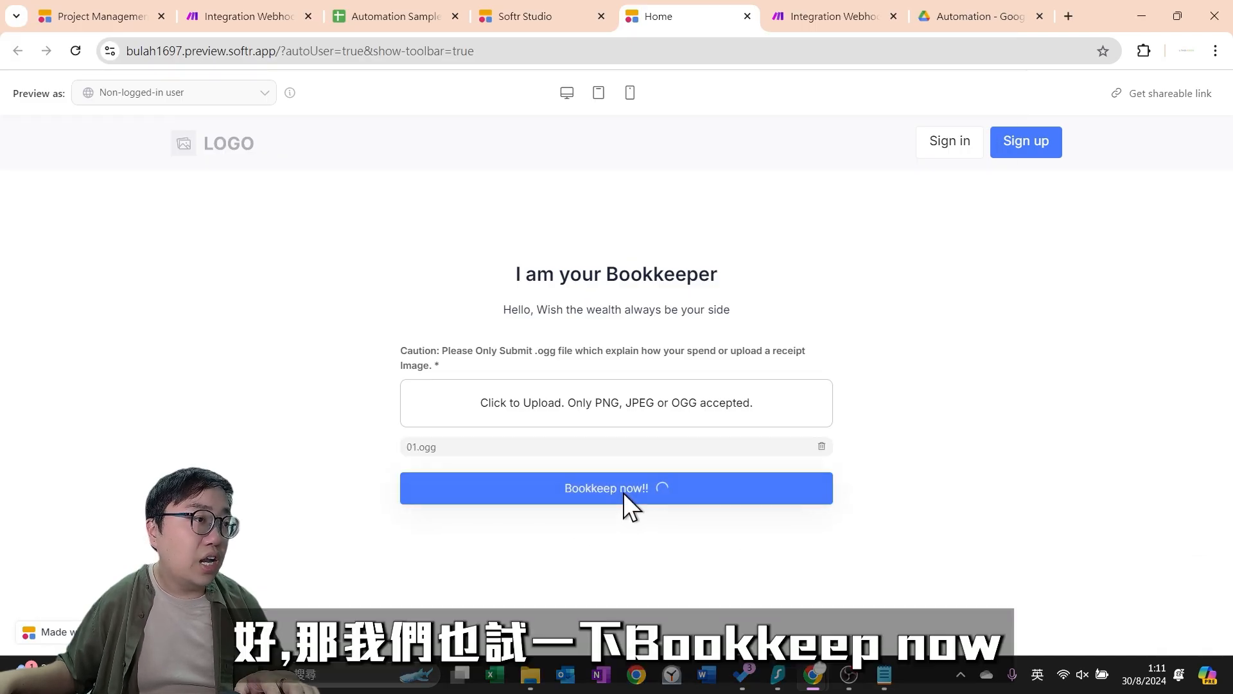
pyautogui.moveTo(507, 514); pyautogui.dragTo(758, 514)
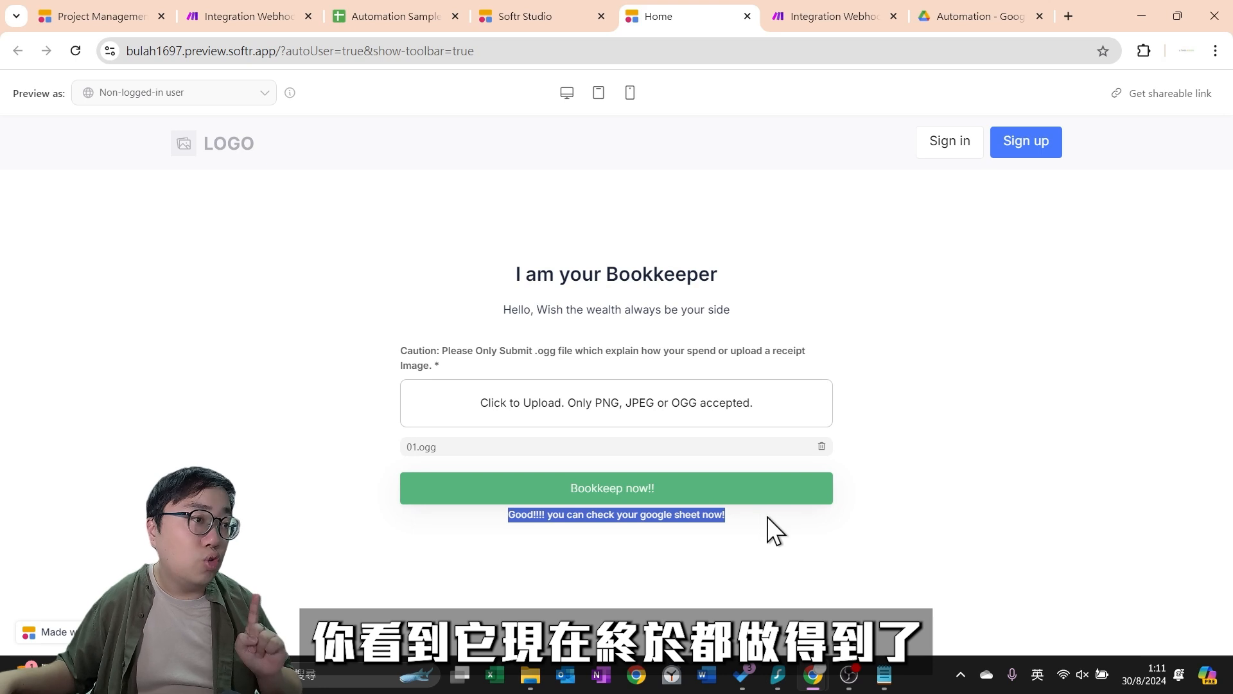
pyautogui.click(772, 520)
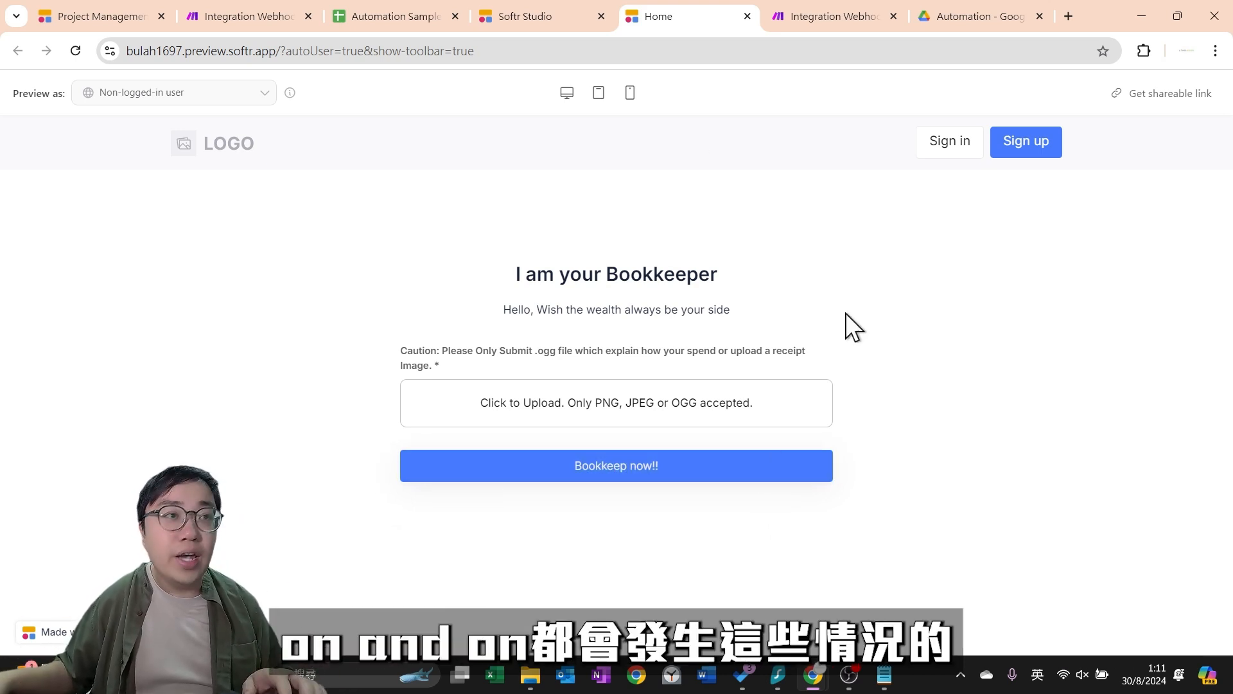
# Switch to Make, check the data the webhook received, and add an OpenAI Create a Completion (Prompt) module after it
pyautogui.click(843, 6)
pyautogui.moveTo(346, 325); pyautogui.dragTo(173, 250)
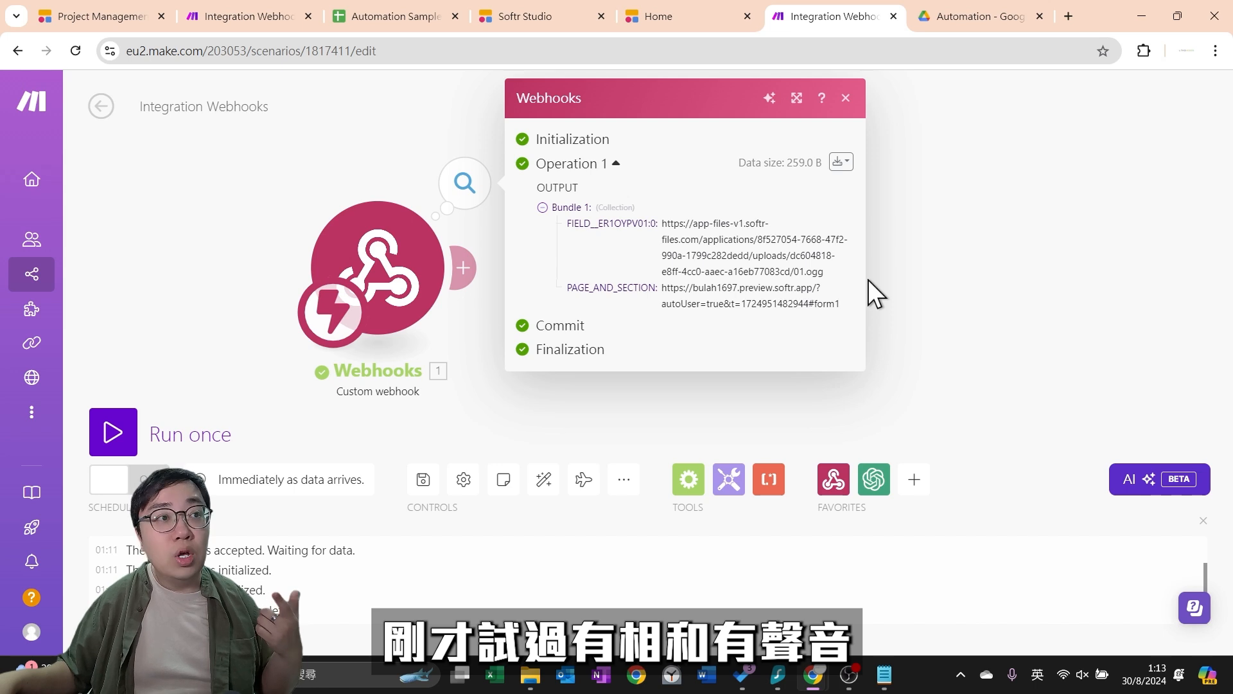
pyautogui.click(469, 283)
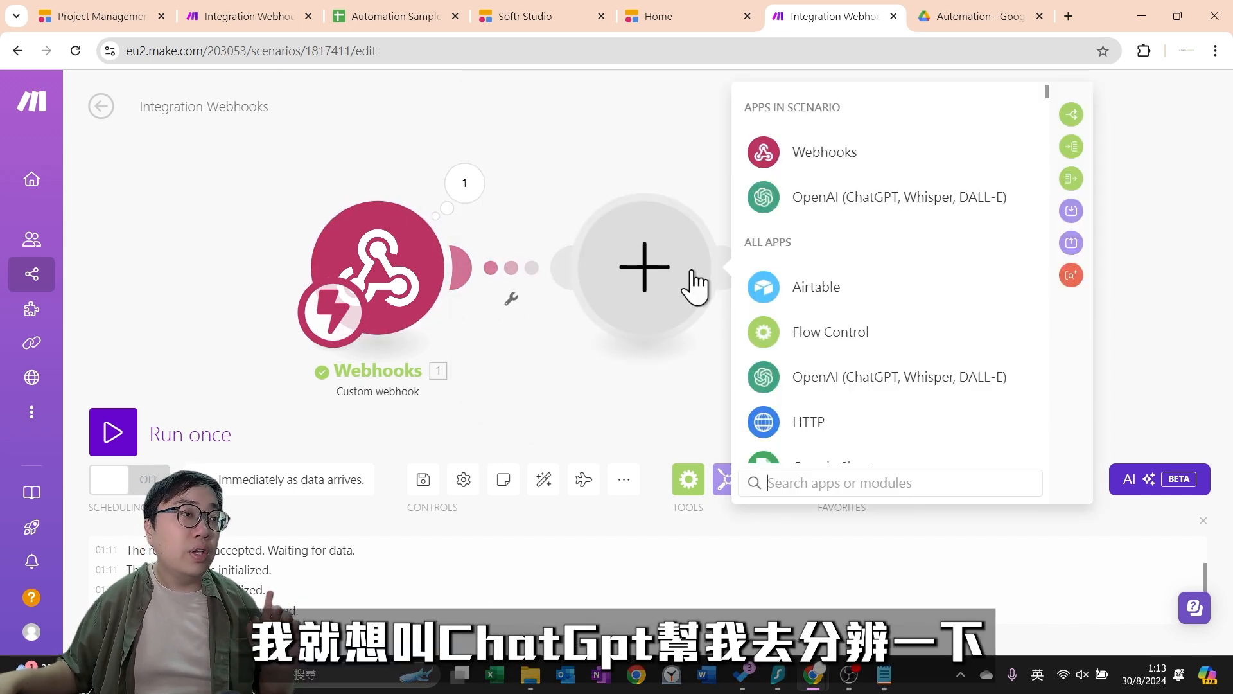
pyautogui.click(811, 197)
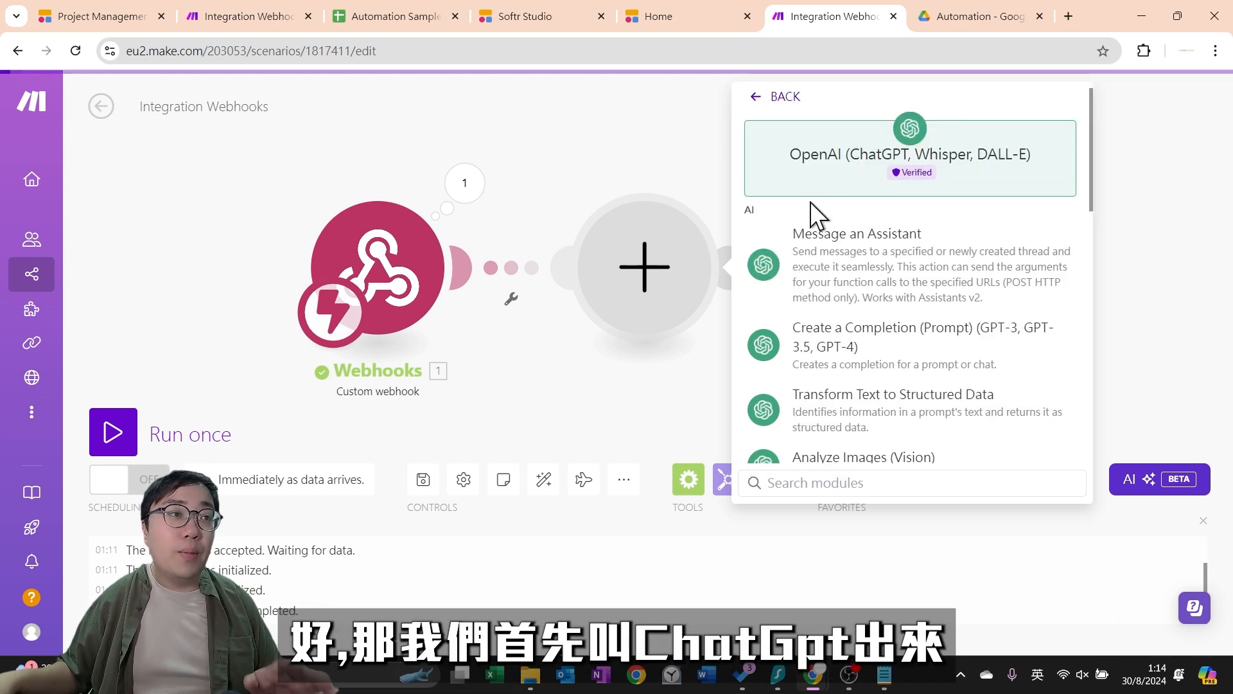
pyautogui.click(899, 350)
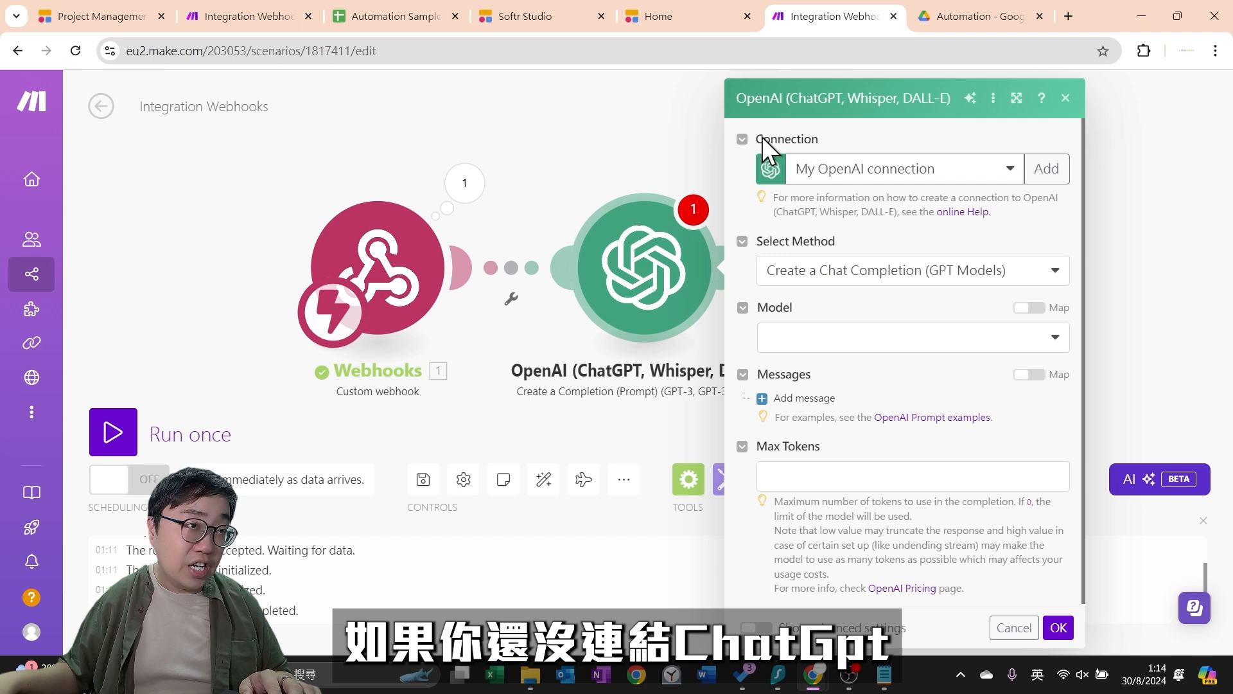
pyautogui.click(1047, 170)
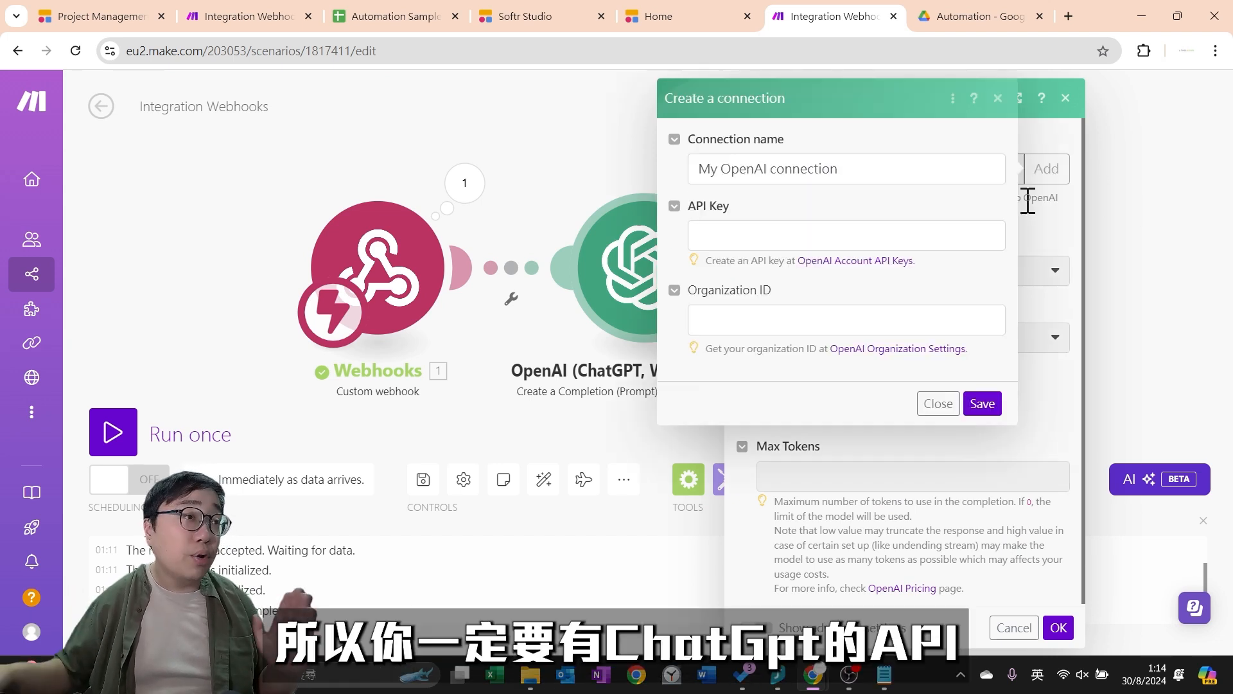
pyautogui.click(806, 245)
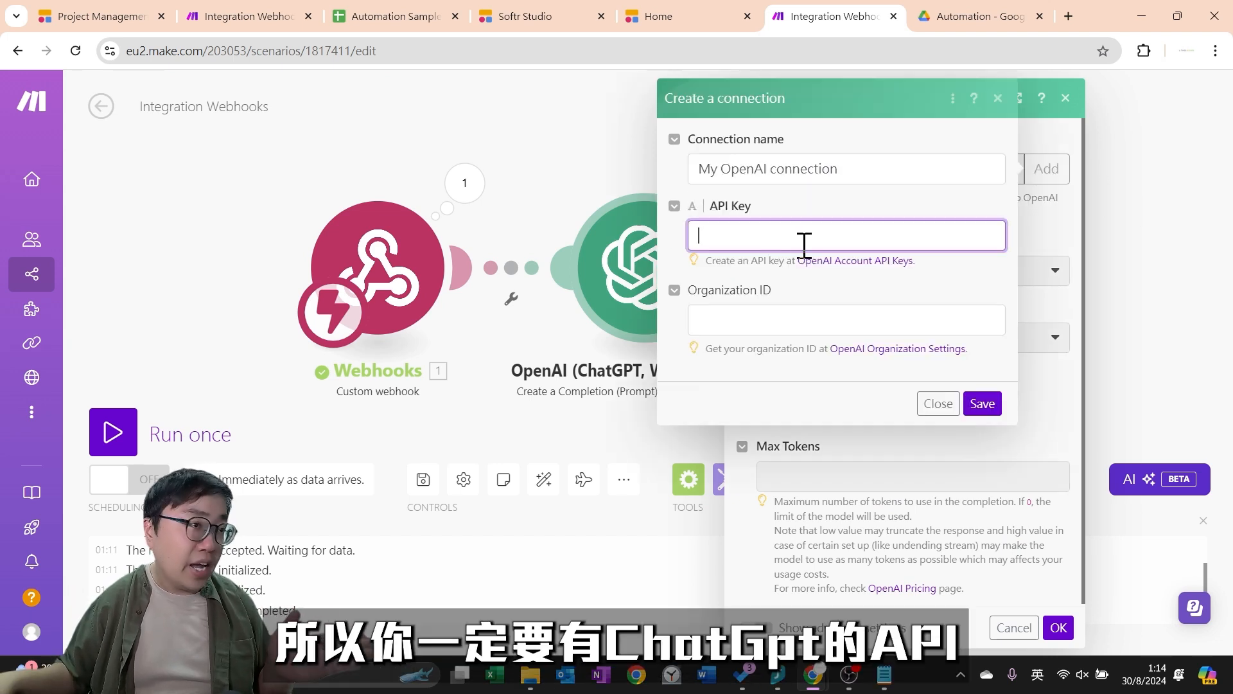
pyautogui.click(792, 321)
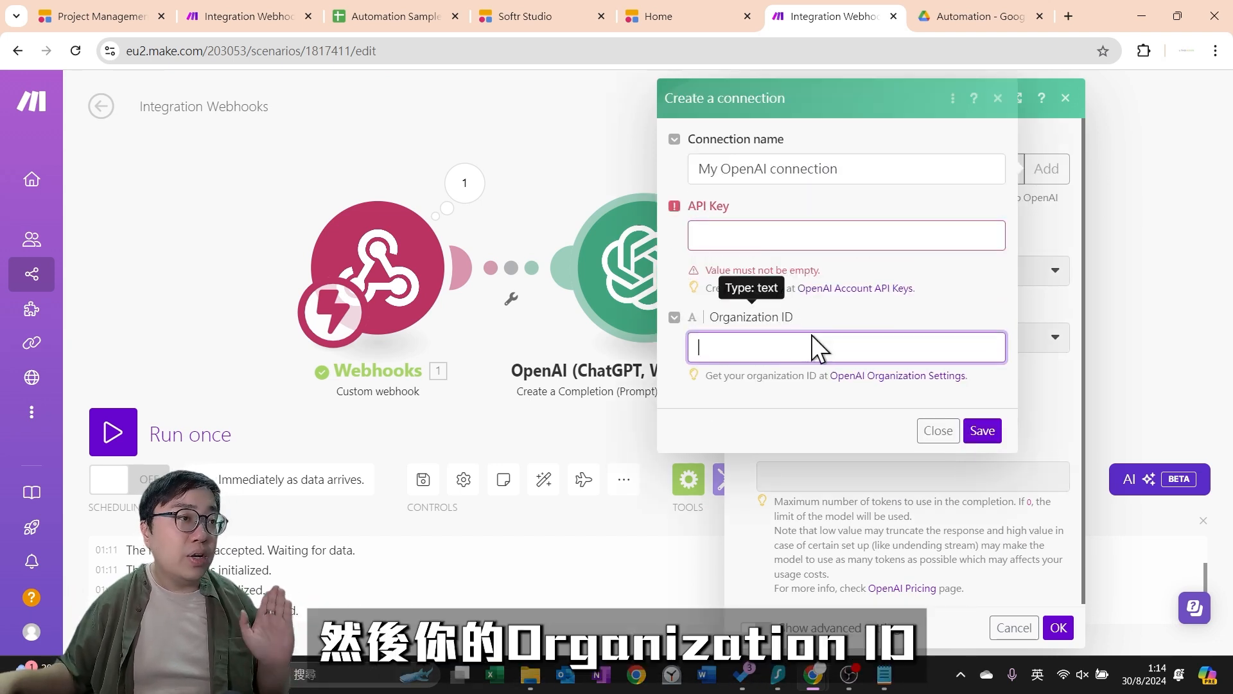
pyautogui.click(950, 433)
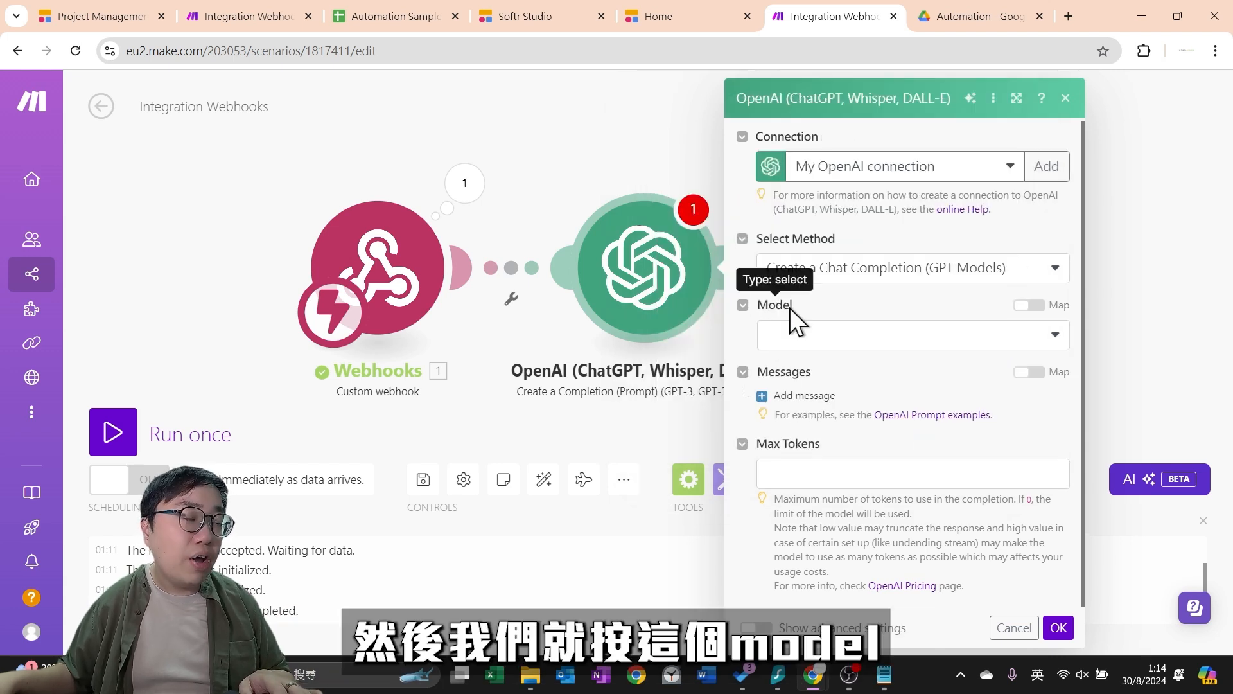
# Set the OpenAI module's model to gpt-4o (system) and add a message with the role User
pyautogui.click(891, 342)
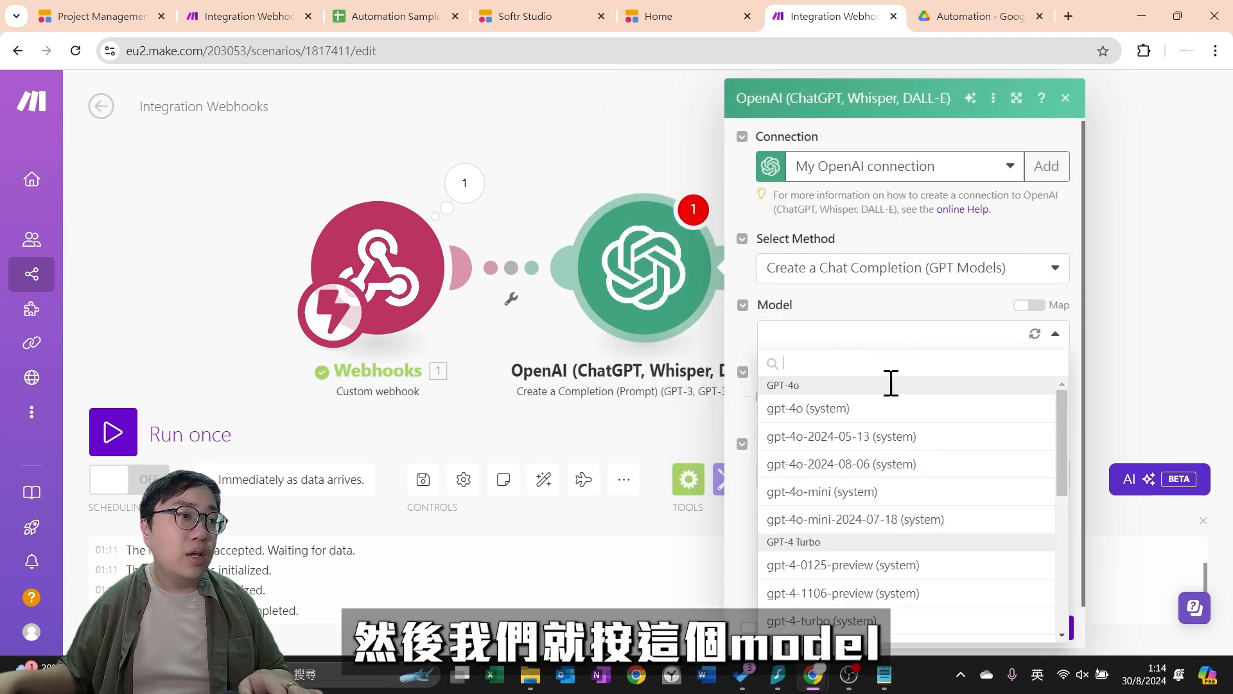
pyautogui.click(827, 407)
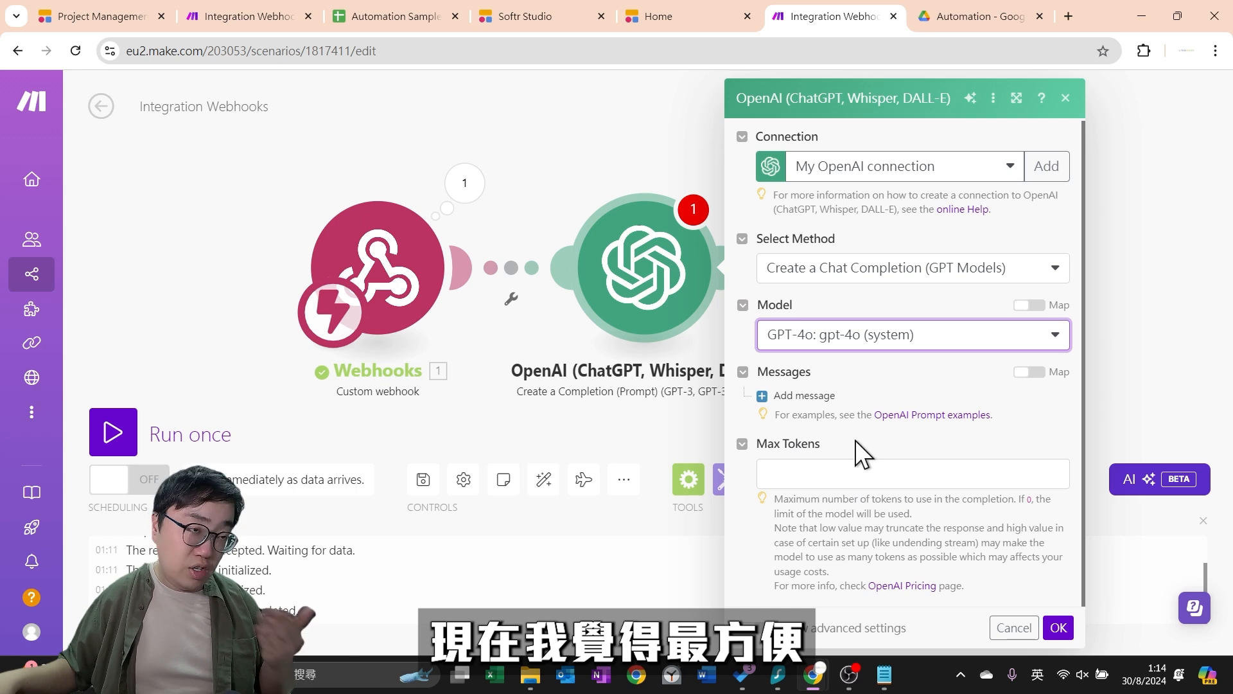
pyautogui.click(803, 395)
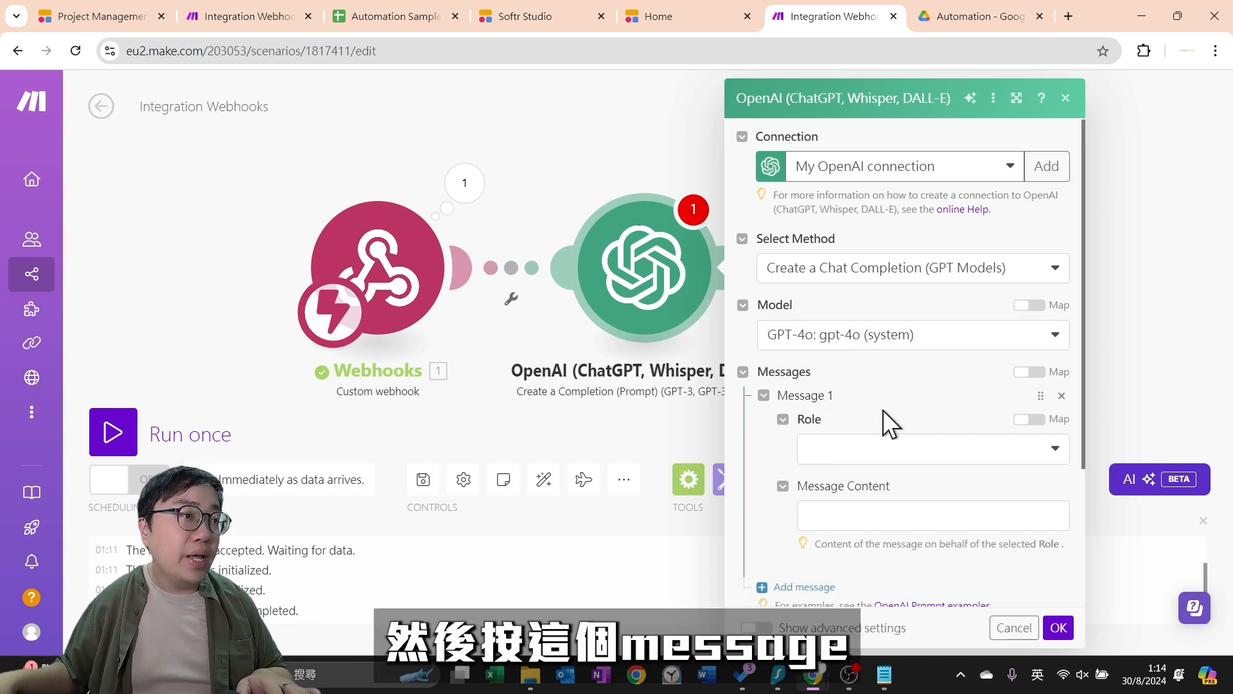
pyautogui.scroll(-1, 874, 405)
pyautogui.click(896, 366)
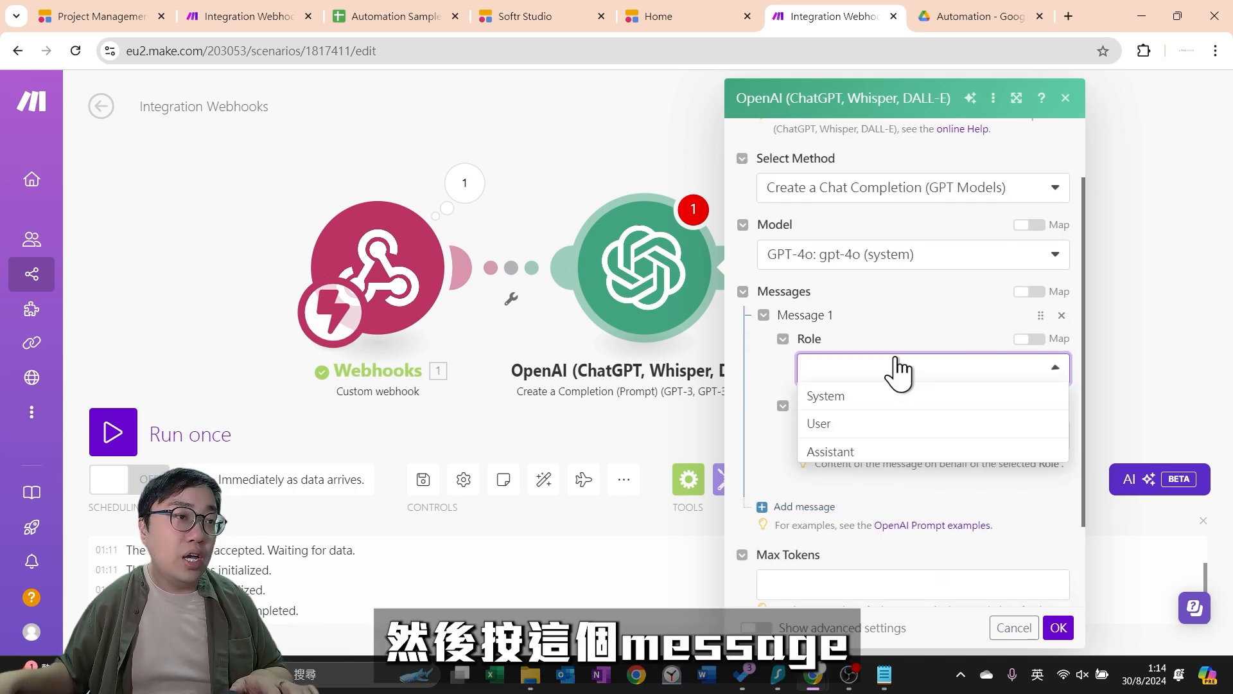
pyautogui.click(865, 423)
pyautogui.scroll(-1, 879, 438)
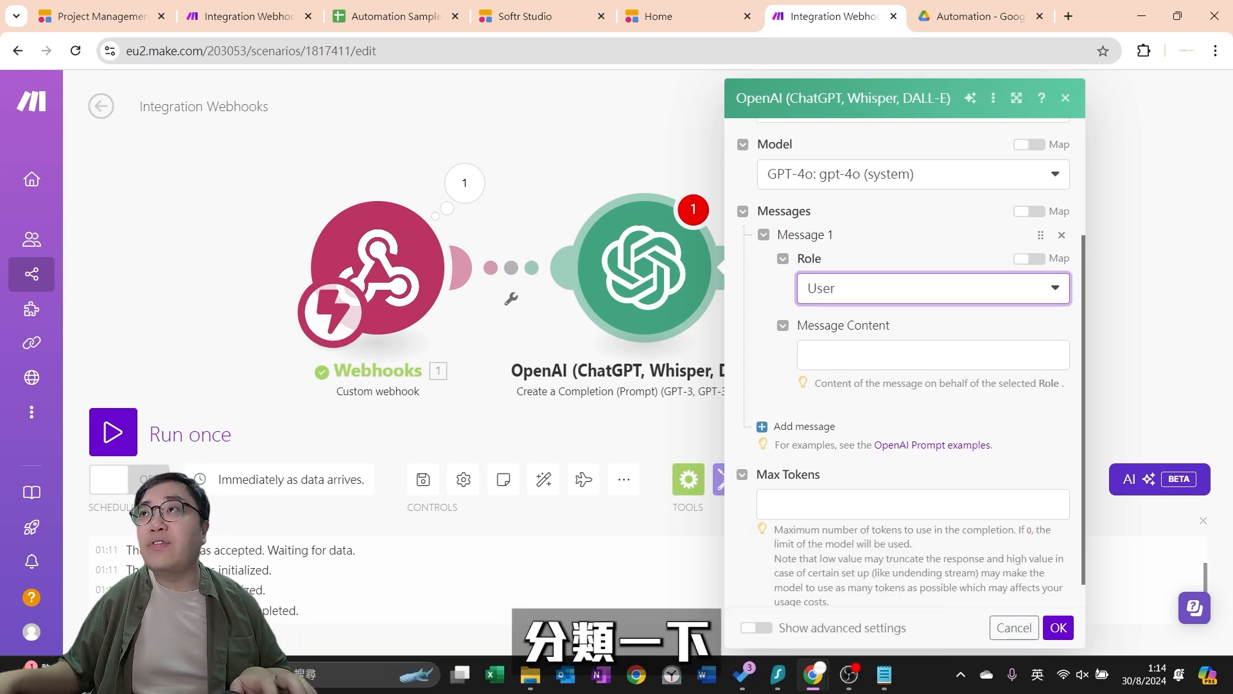
# Paste a prompt classifying the file as image or audio, otherwise "Not Support", replying only with the type, and append webhook field FIELD__ER1OYPV01:0
pyautogui.hotkey('alt', 'Tab')
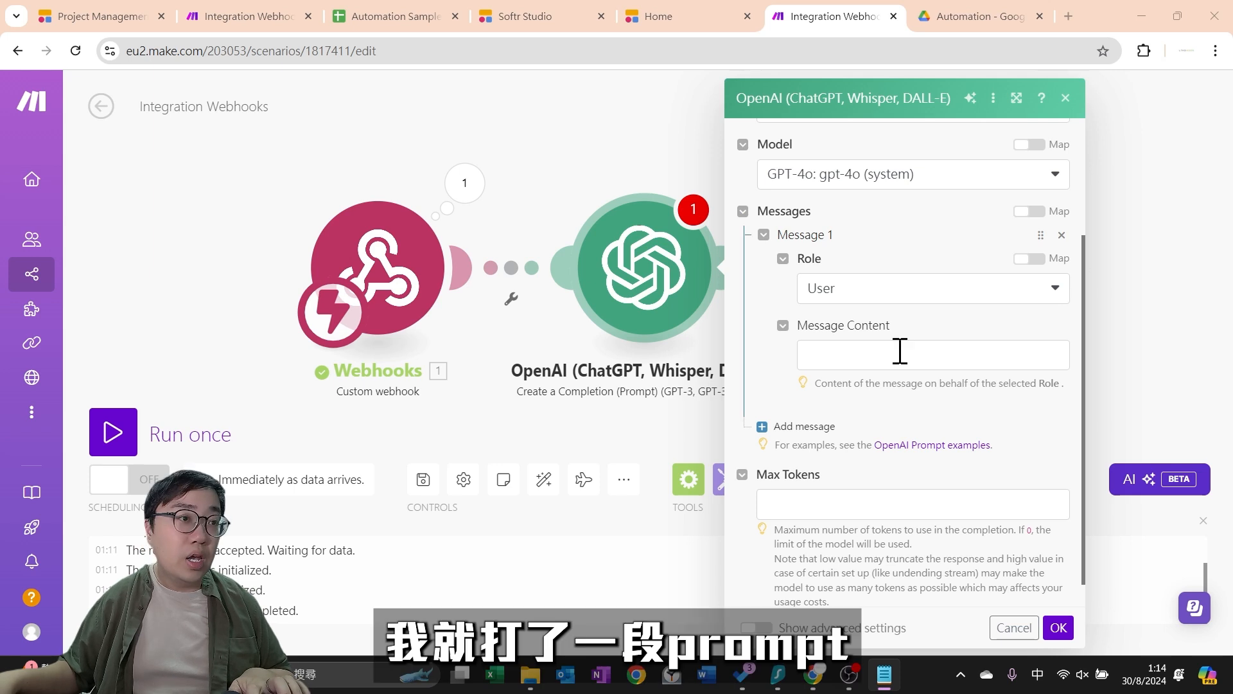
pyautogui.click(976, 347)
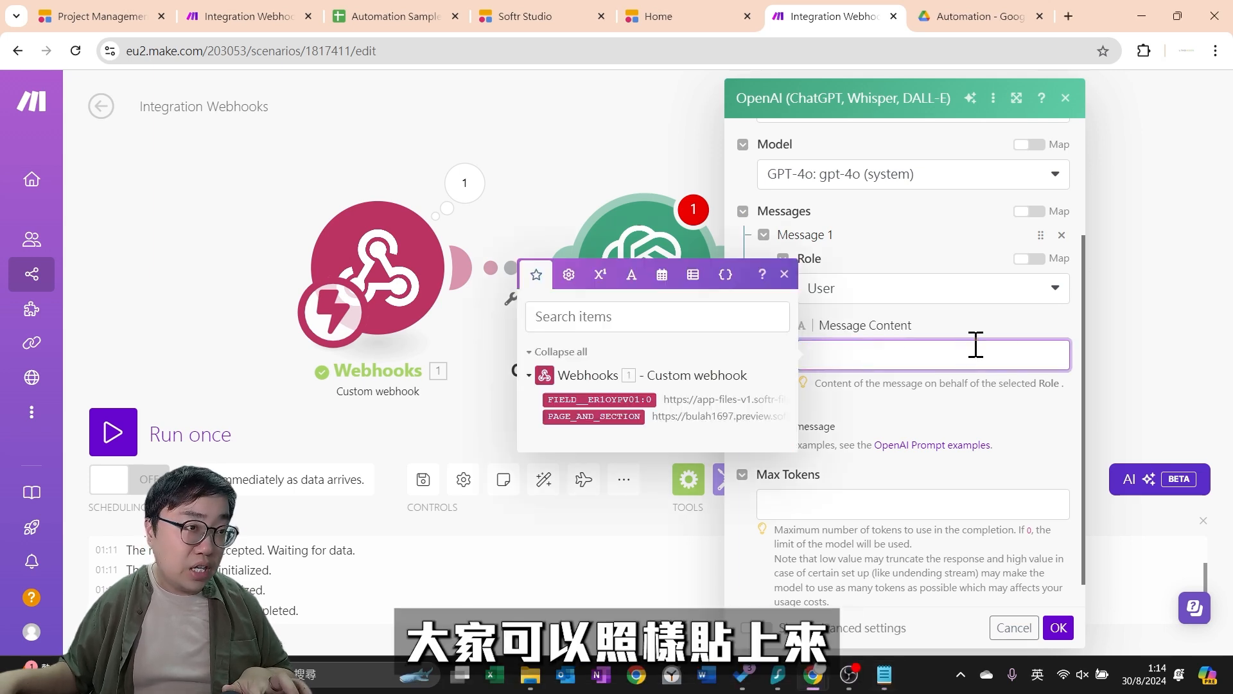
pyautogui.write('Please classify the file type. only 2 types file is accepted.  1. image 2. audio  if the file is not above types. just reply "Not Support" only reply in the file type. no other elaboration.')
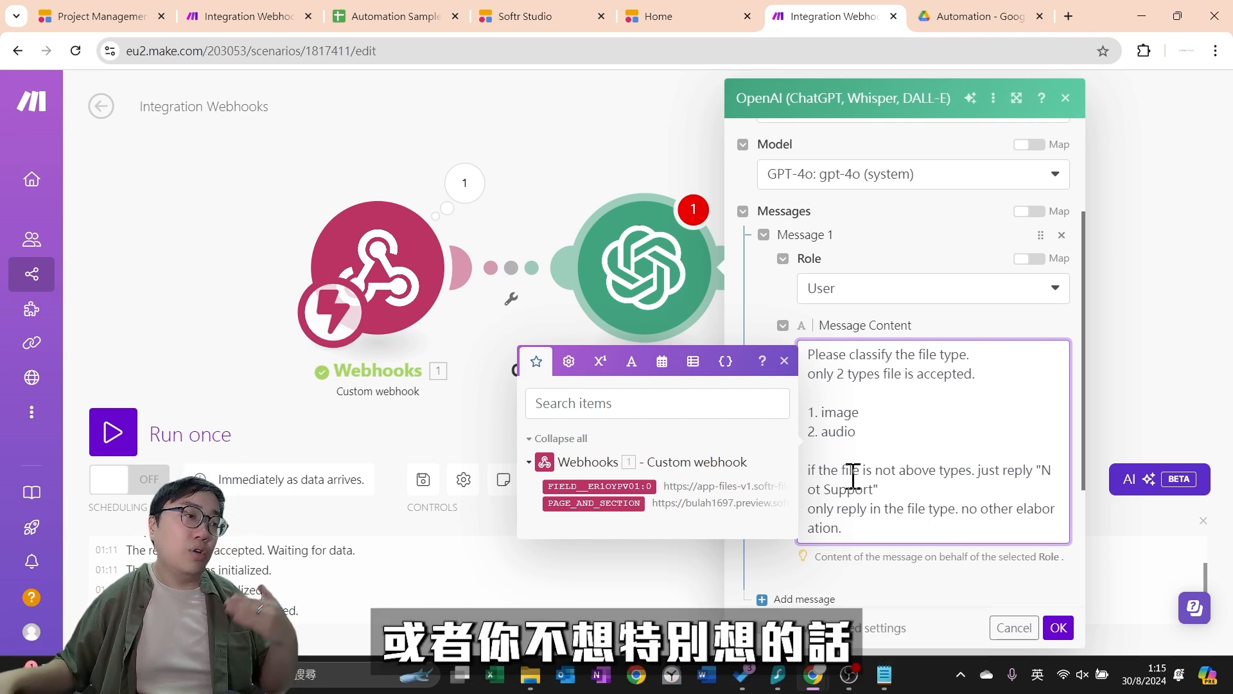
pyautogui.press('Return')
pyautogui.press('Return')
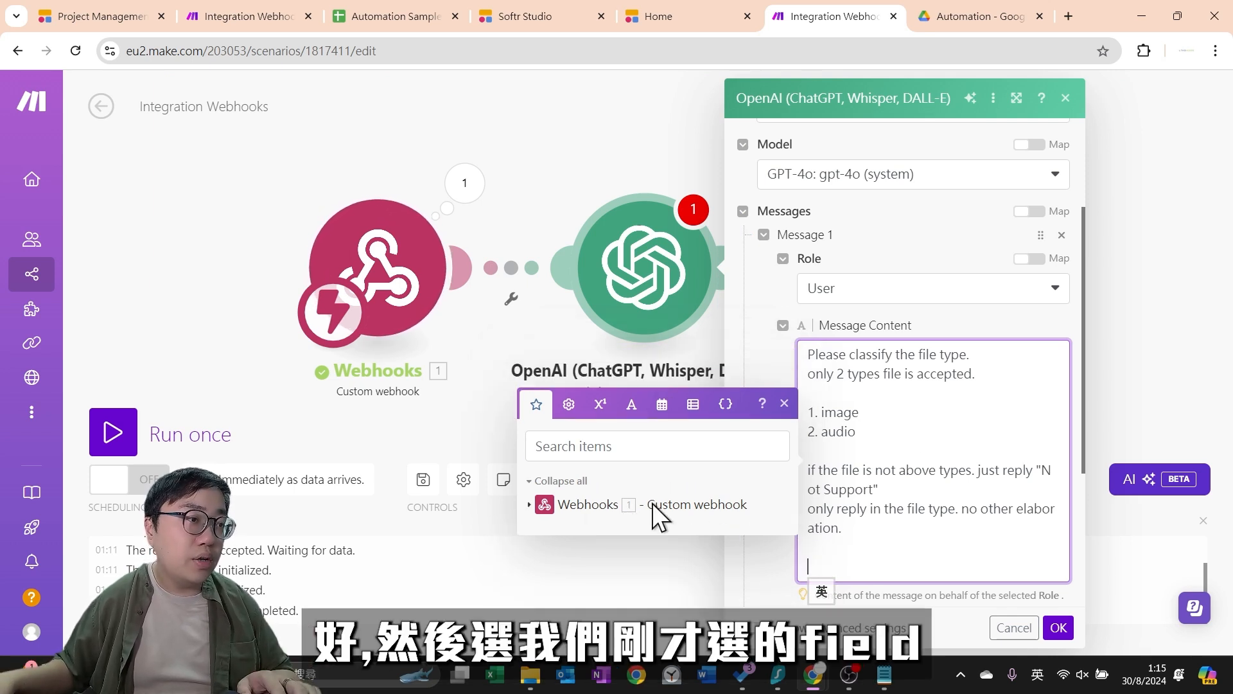
pyautogui.click(545, 483)
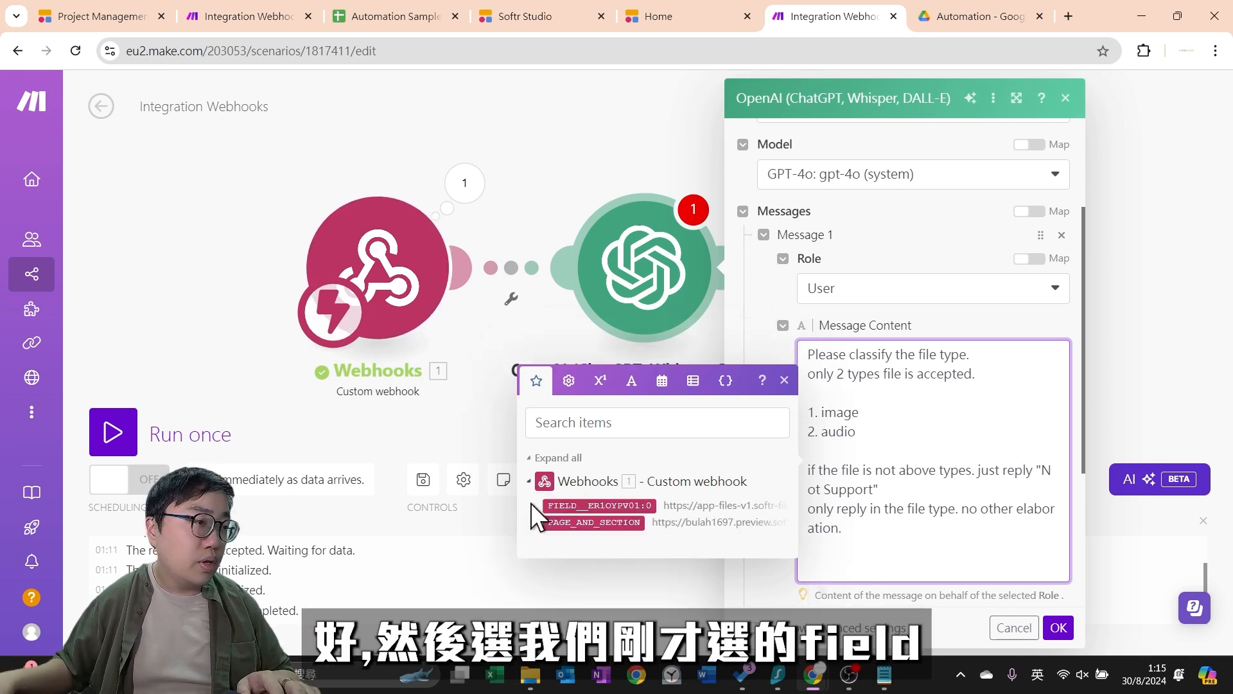
pyautogui.click(634, 507)
pyautogui.click(781, 378)
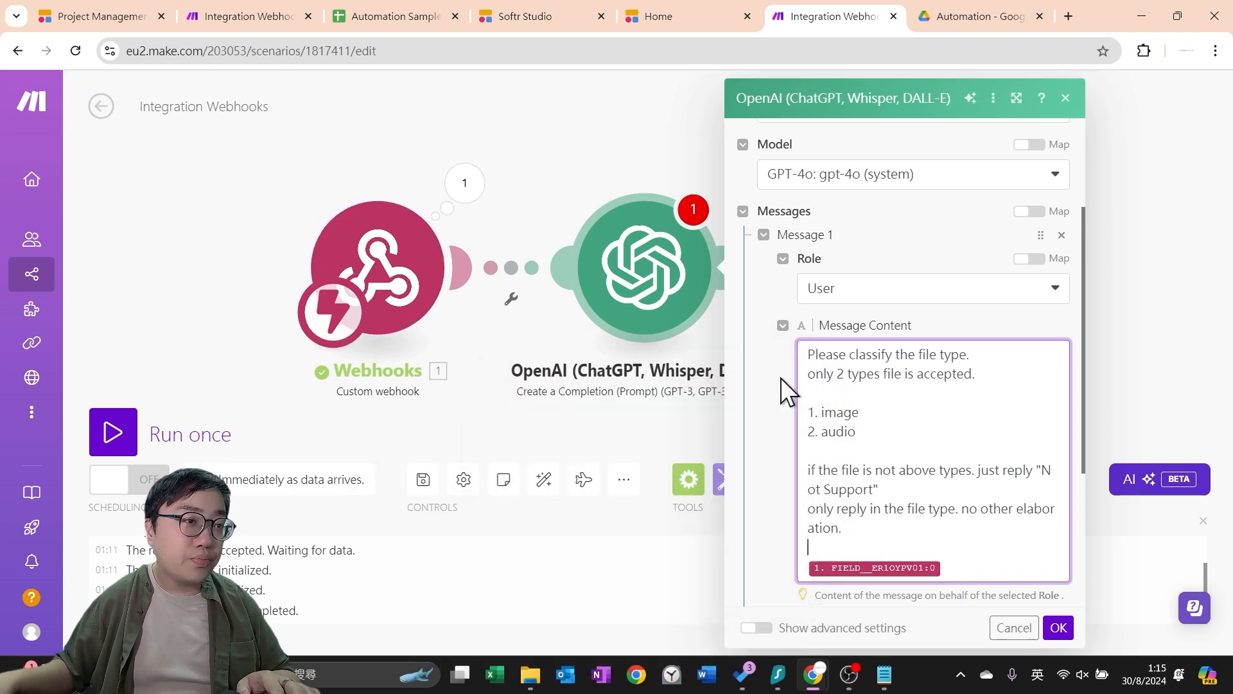
# Set the OpenAI module's Max Tokens to 0 so the model's own limit applies
pyautogui.scroll(-4, 931, 431)
pyautogui.moveTo(757, 444); pyautogui.dragTo(823, 445)
pyautogui.click(866, 481)
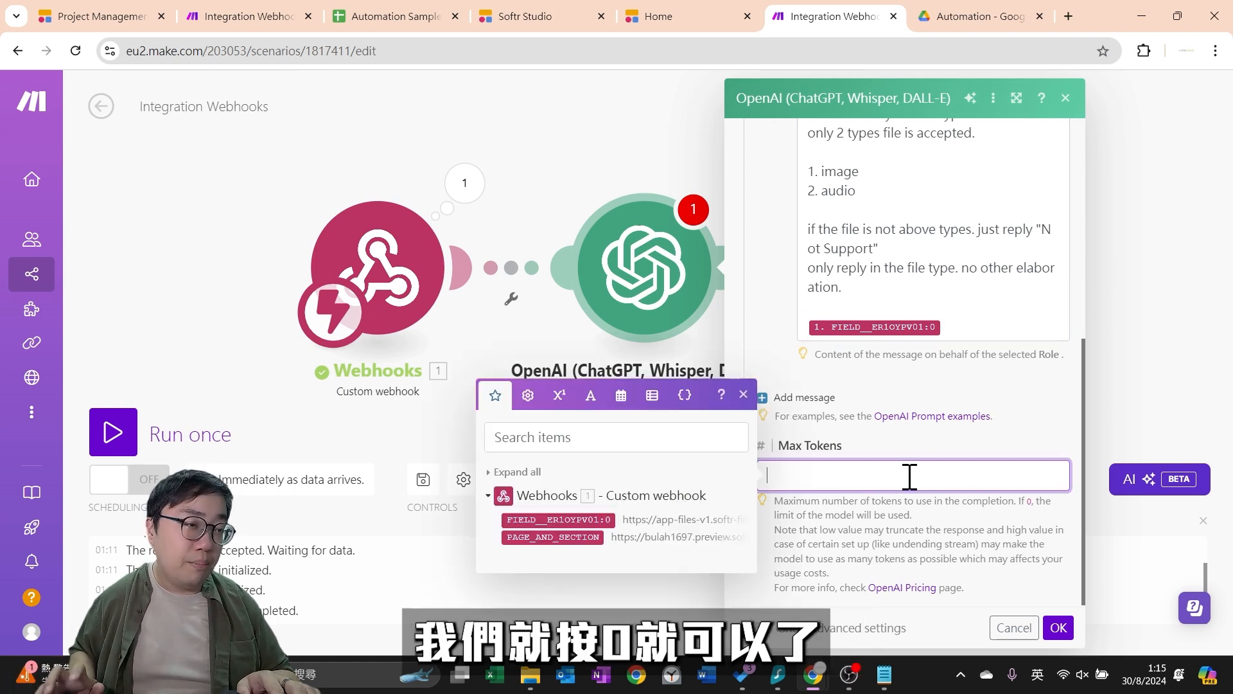
pyautogui.write('0')
pyautogui.click(935, 551)
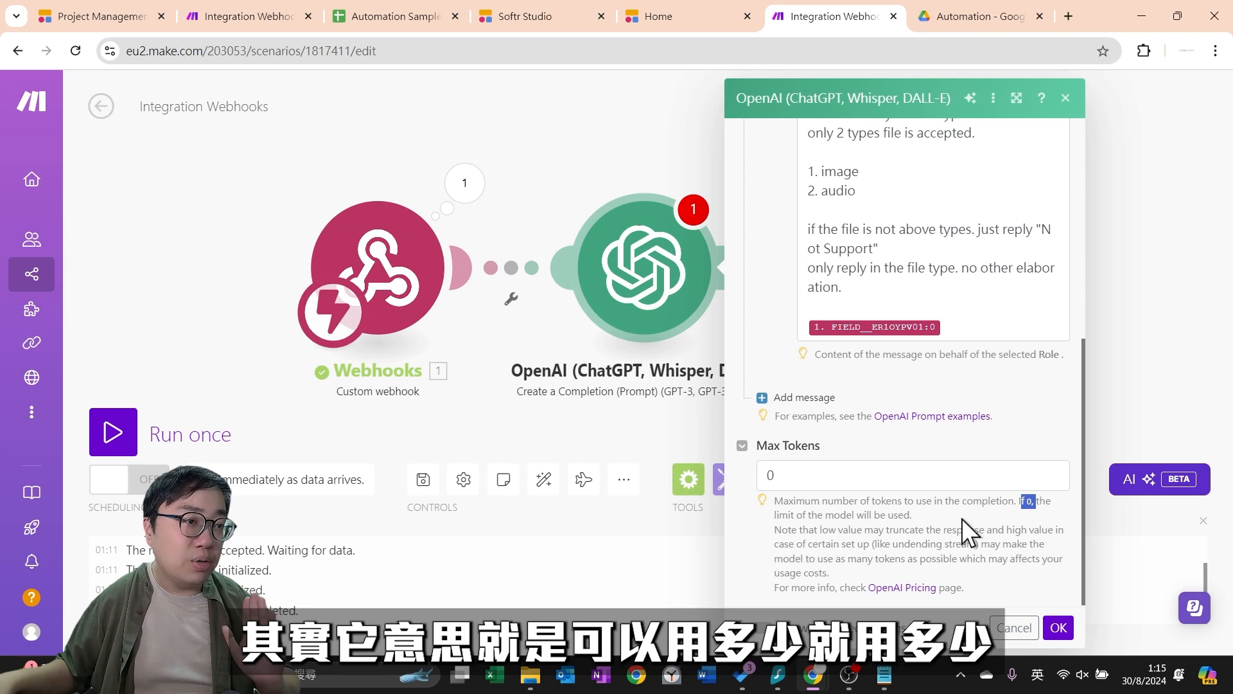
pyautogui.scroll(-1, 959, 511)
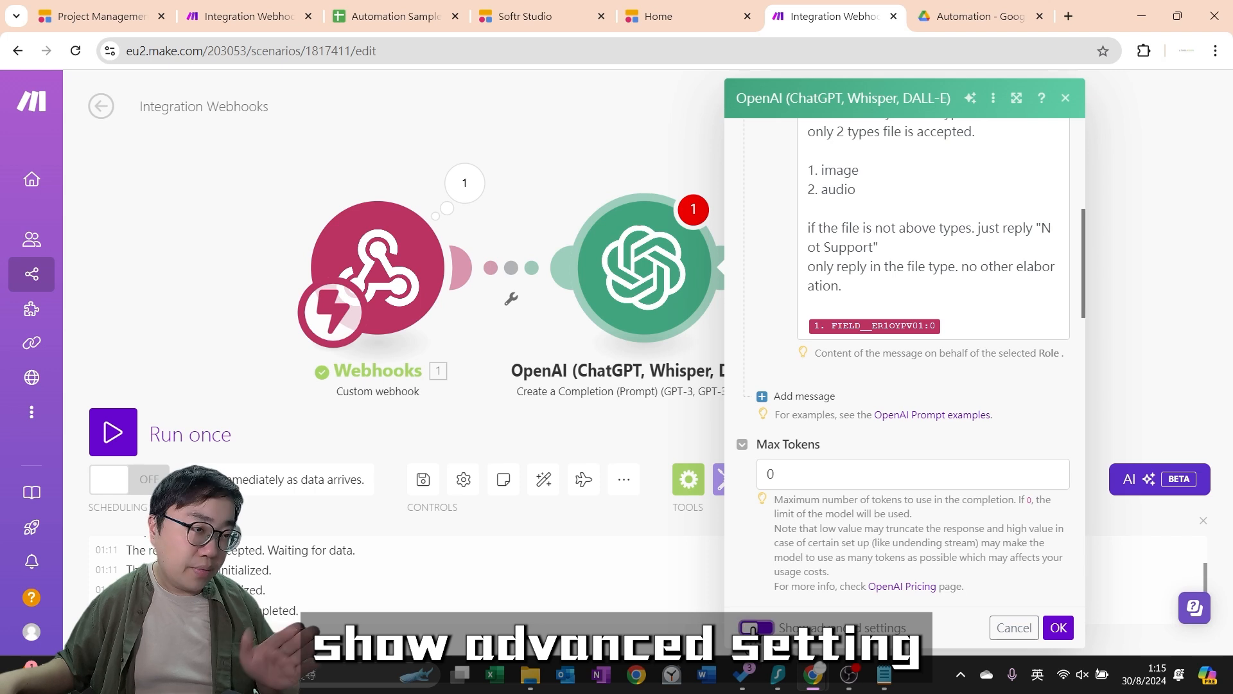
# Show the OpenAI module's advanced settings, set Temperature to 0, and save the module and the scenario
pyautogui.click(757, 628)
pyautogui.scroll(-5, 876, 375)
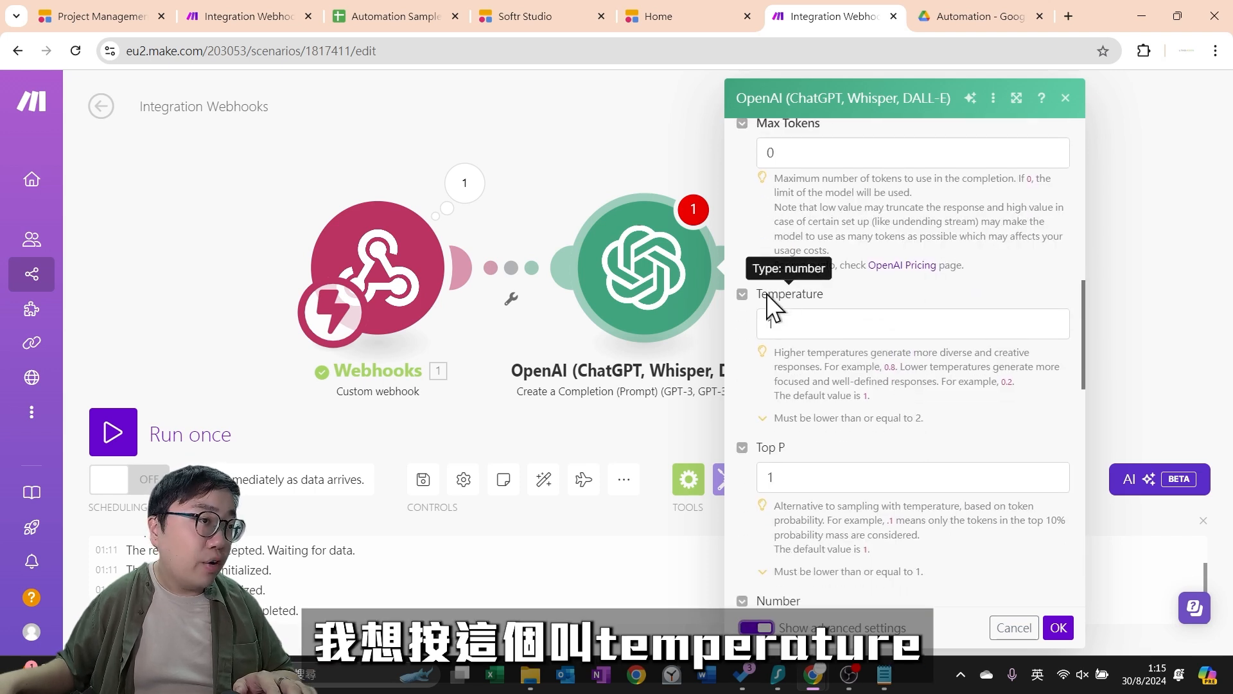
pyautogui.click(784, 331)
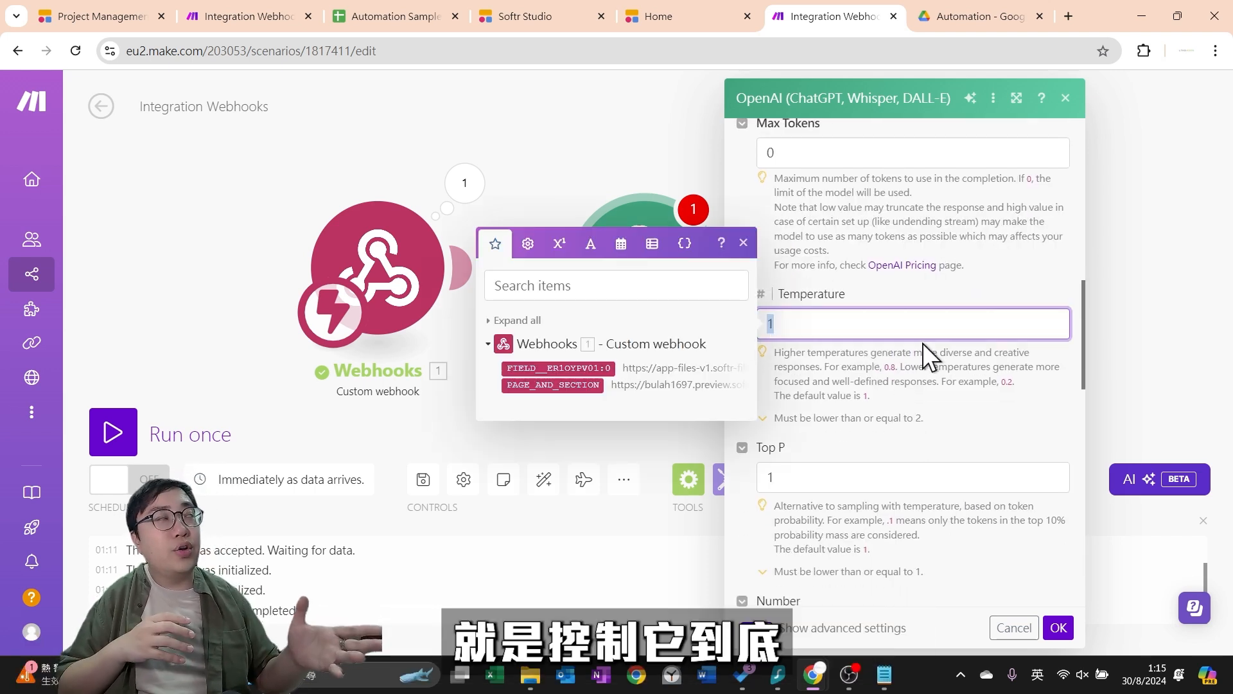
pyautogui.write('0')
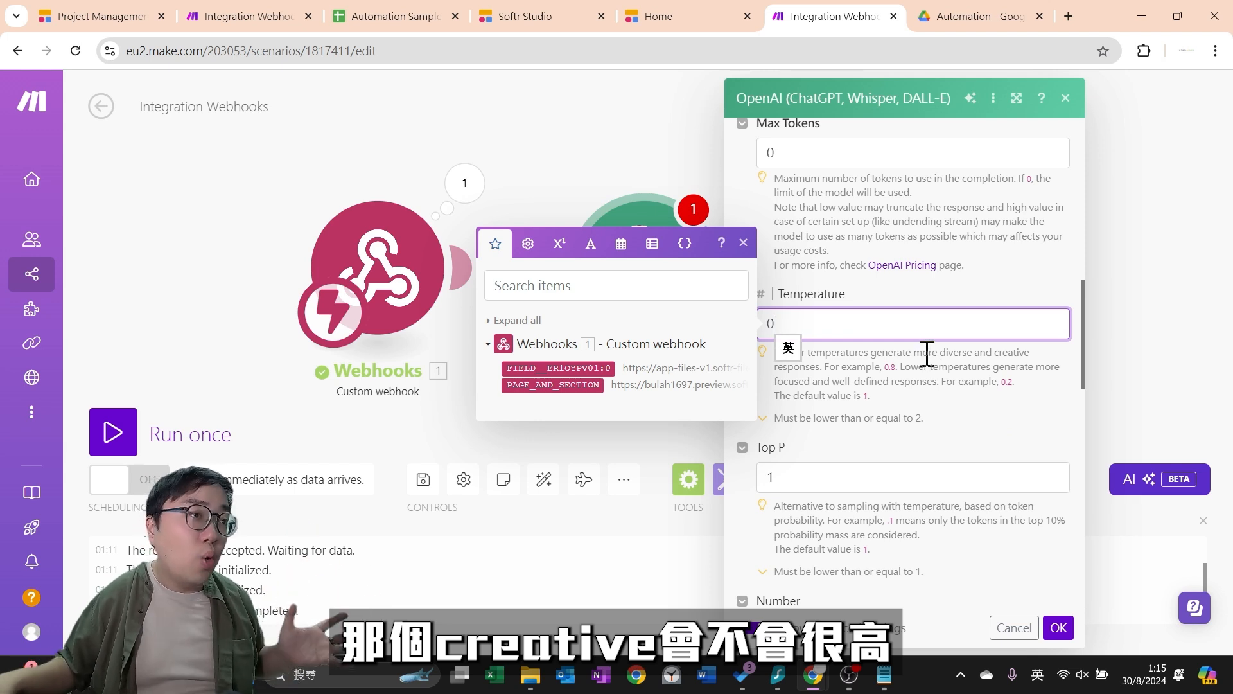
pyautogui.scroll(5, 947, 308)
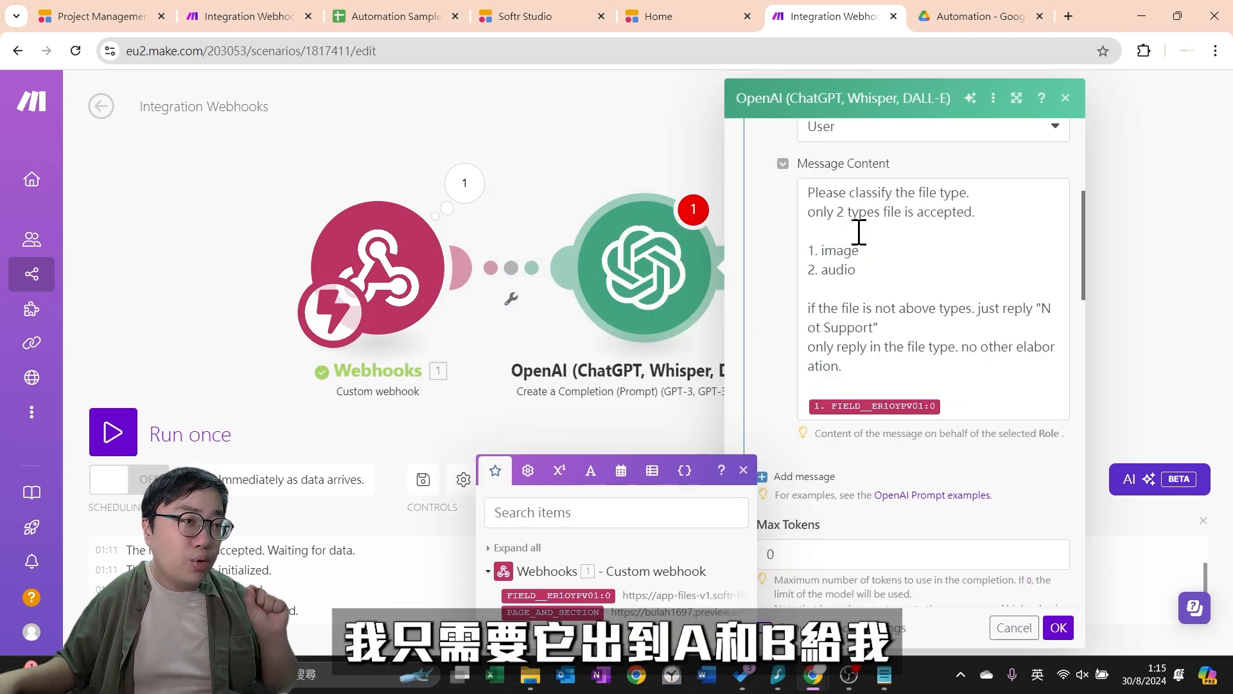
pyautogui.click(822, 253)
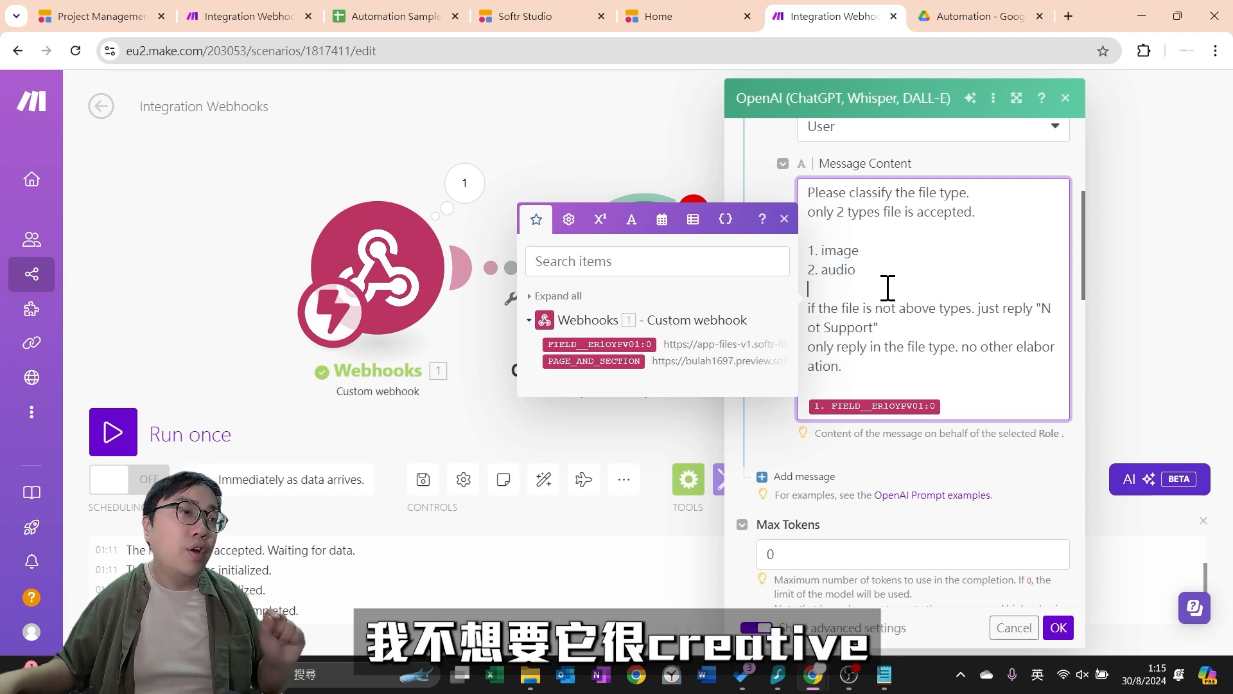
pyautogui.scroll(-3, 907, 515)
pyautogui.scroll(-4, 907, 515)
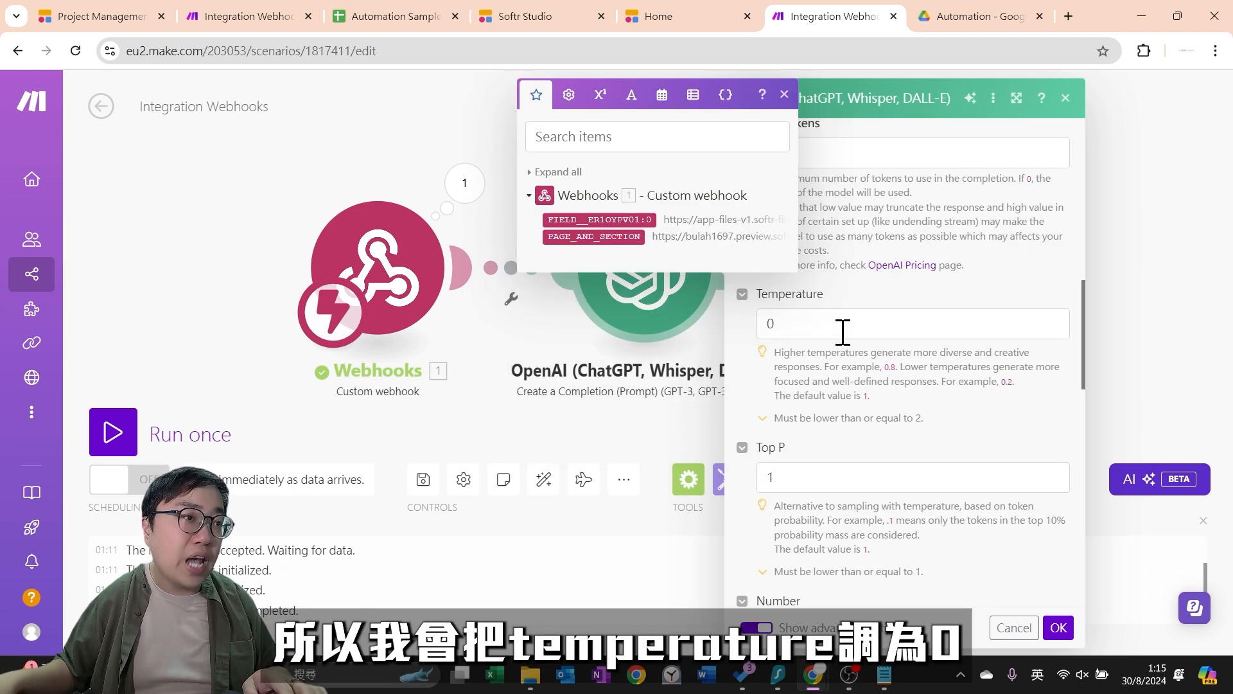
pyautogui.click(1059, 623)
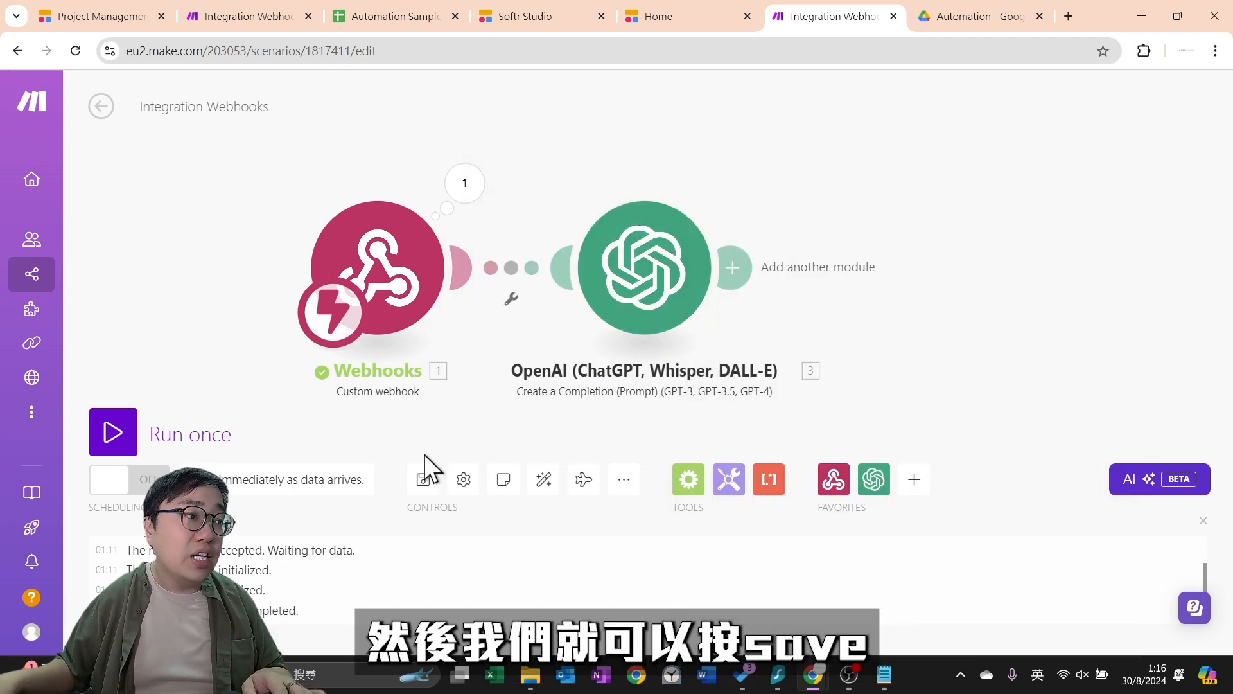
pyautogui.click(431, 490)
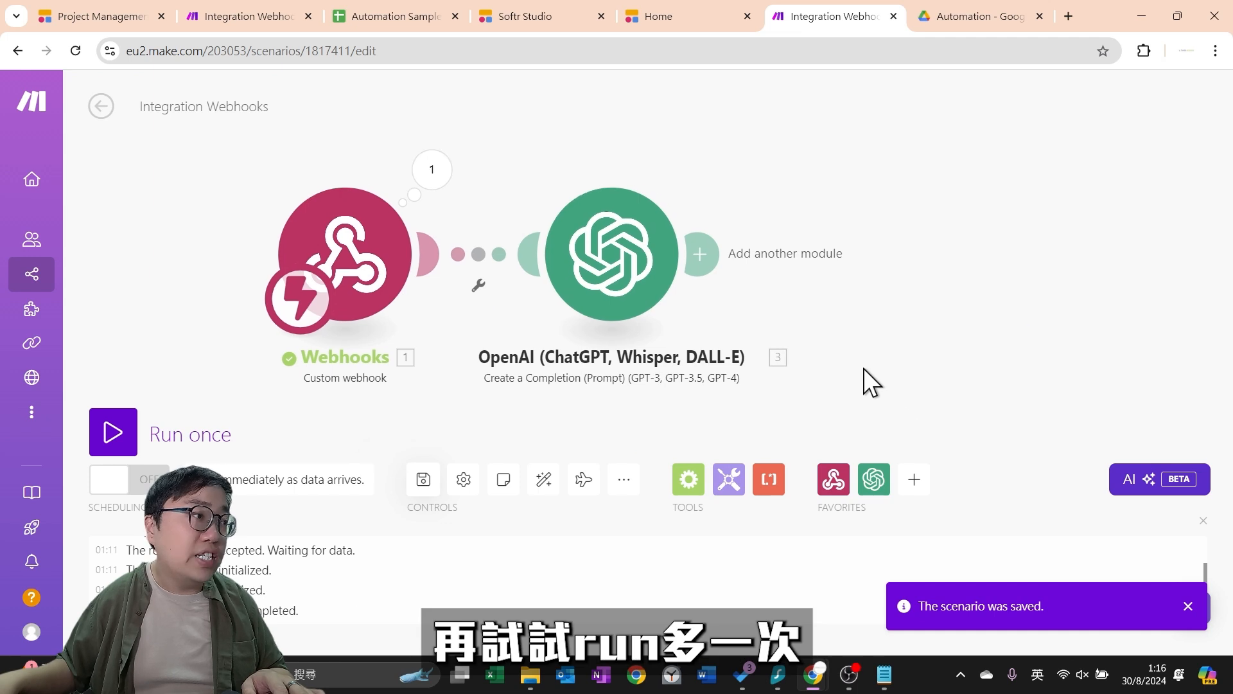
# Start a single scenario run, and switch to the Softr form preview to submit the receipt image b.jpeg
pyautogui.click(115, 434)
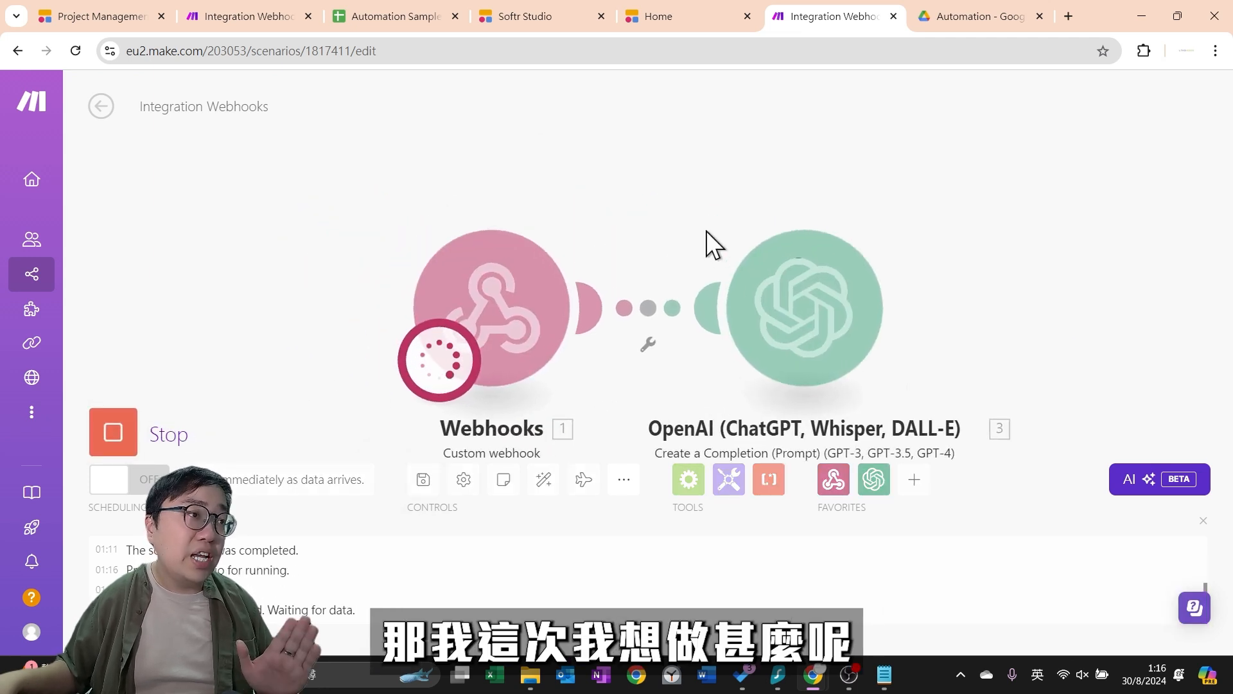
pyautogui.click(699, 19)
pyautogui.click(625, 411)
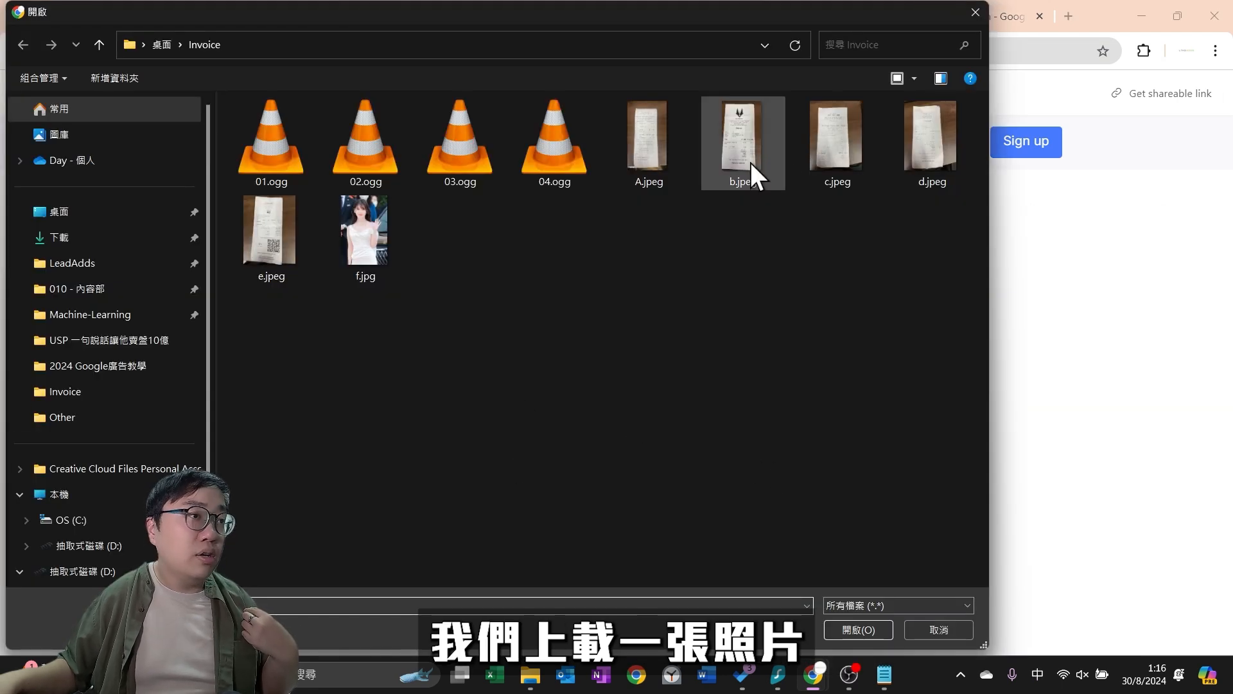
pyautogui.click(744, 145)
pyautogui.click(858, 630)
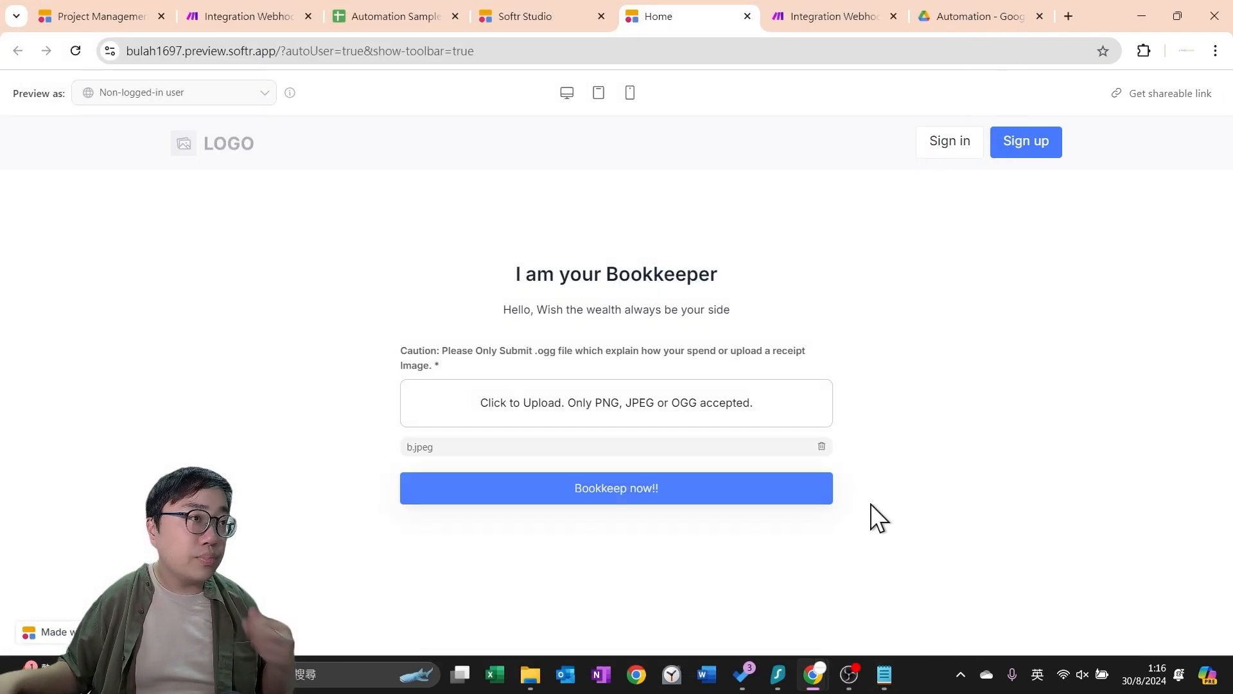
pyautogui.click(563, 487)
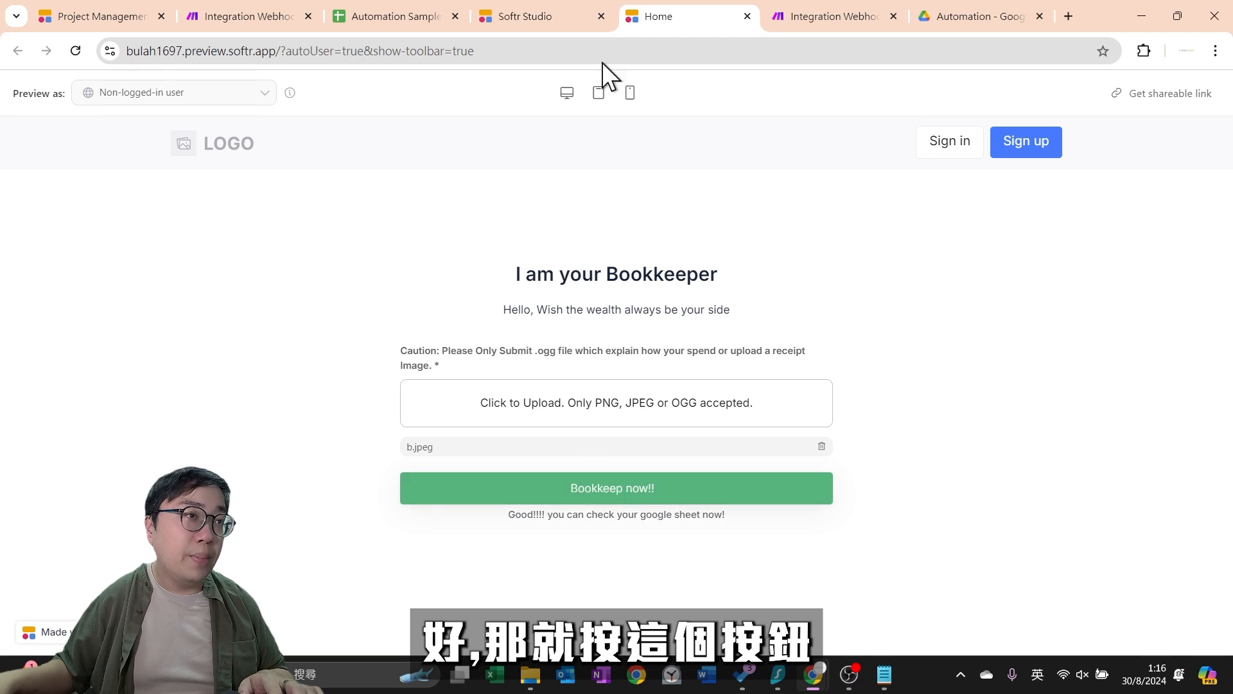
# Switch to Make and check the file link received by the webhook and the OpenAI module's result for the image
pyautogui.click(788, 16)
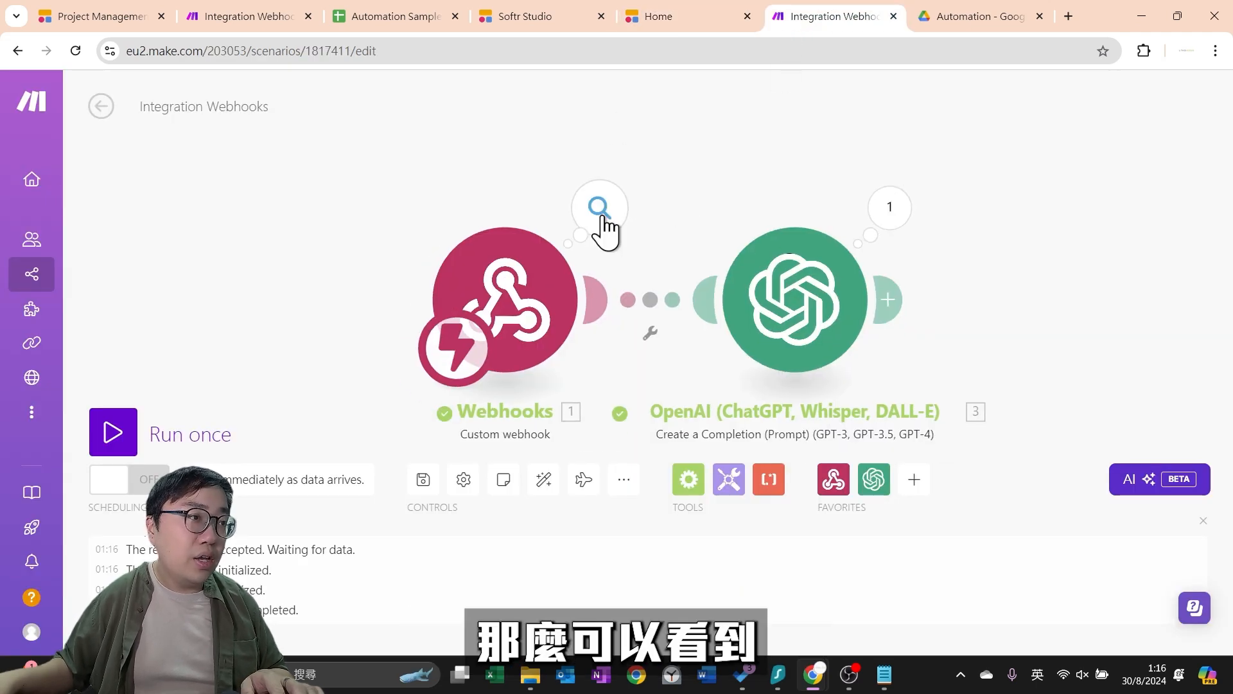
pyautogui.click(601, 217)
pyautogui.moveTo(802, 228); pyautogui.dragTo(885, 246)
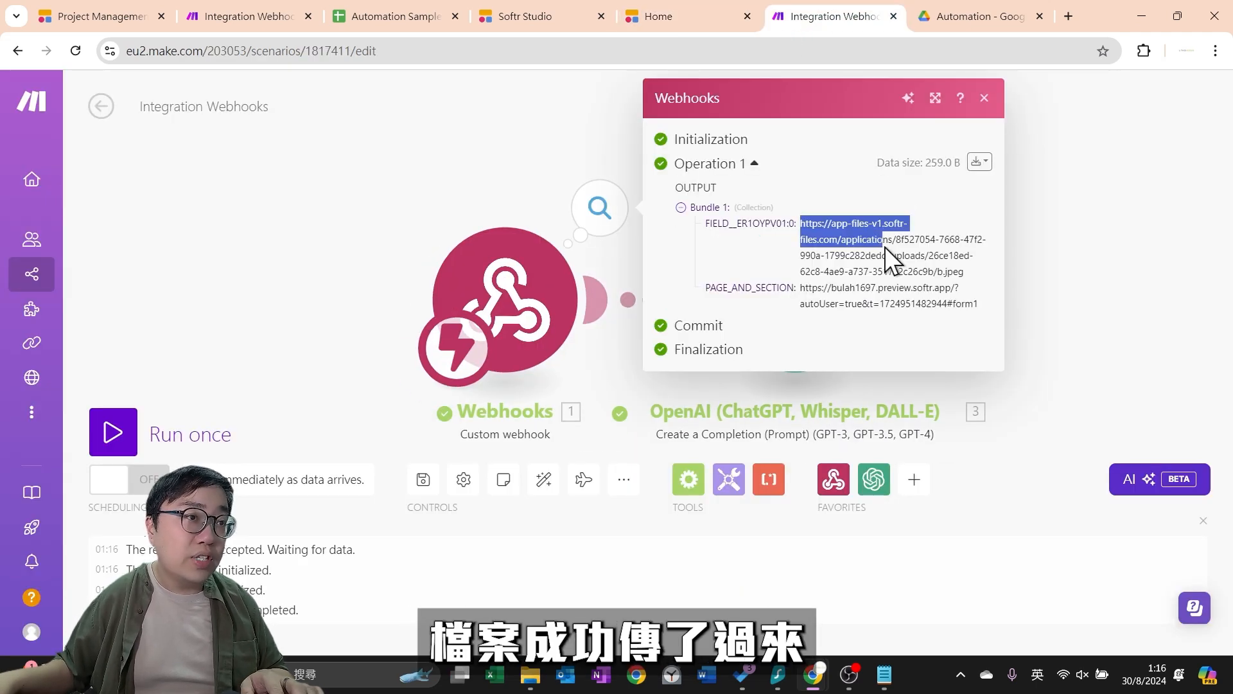
pyautogui.click(1076, 265)
pyautogui.click(890, 212)
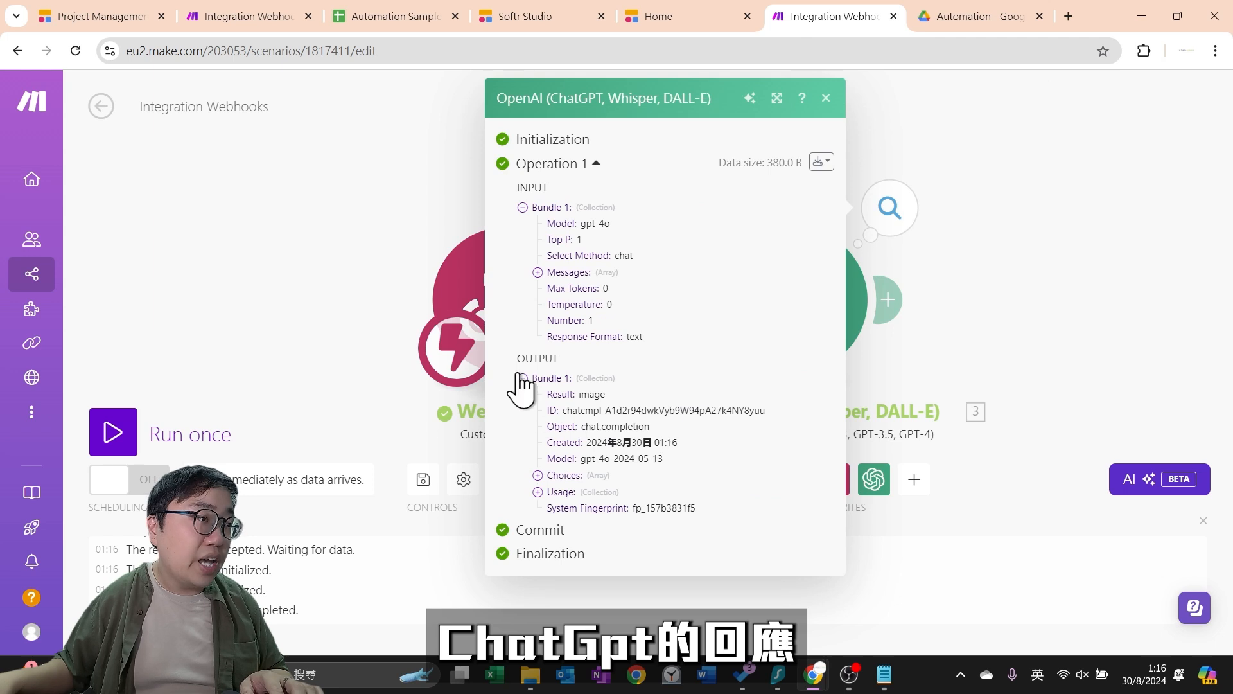
pyautogui.moveTo(549, 395); pyautogui.dragTo(618, 392)
pyautogui.click(618, 391)
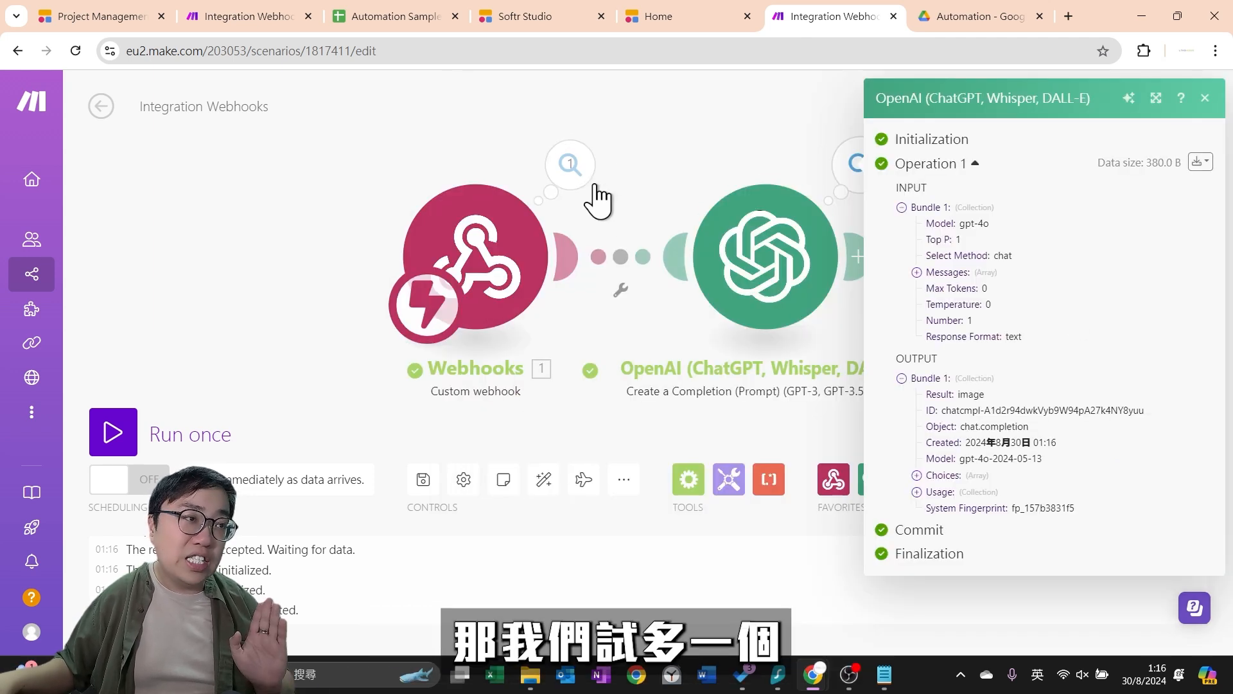
pyautogui.click(675, 126)
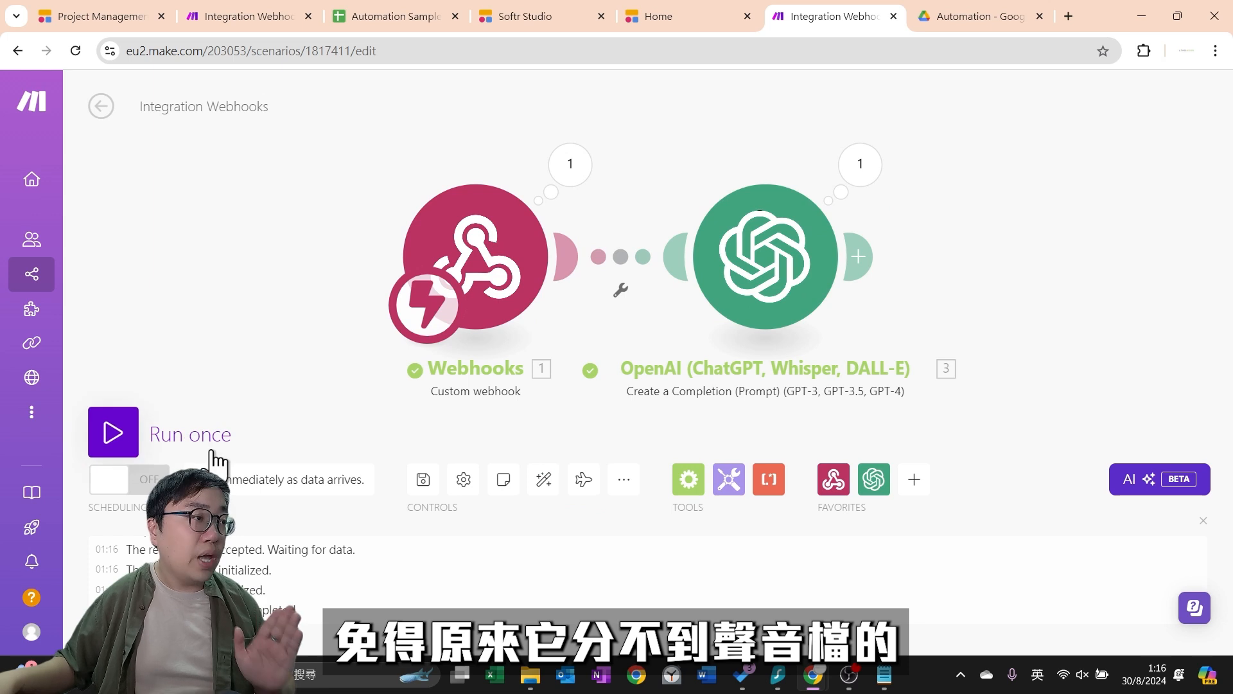
# Run the scenario once more and submit the audio file 03.ogg through the Softr form preview
pyautogui.click(130, 431)
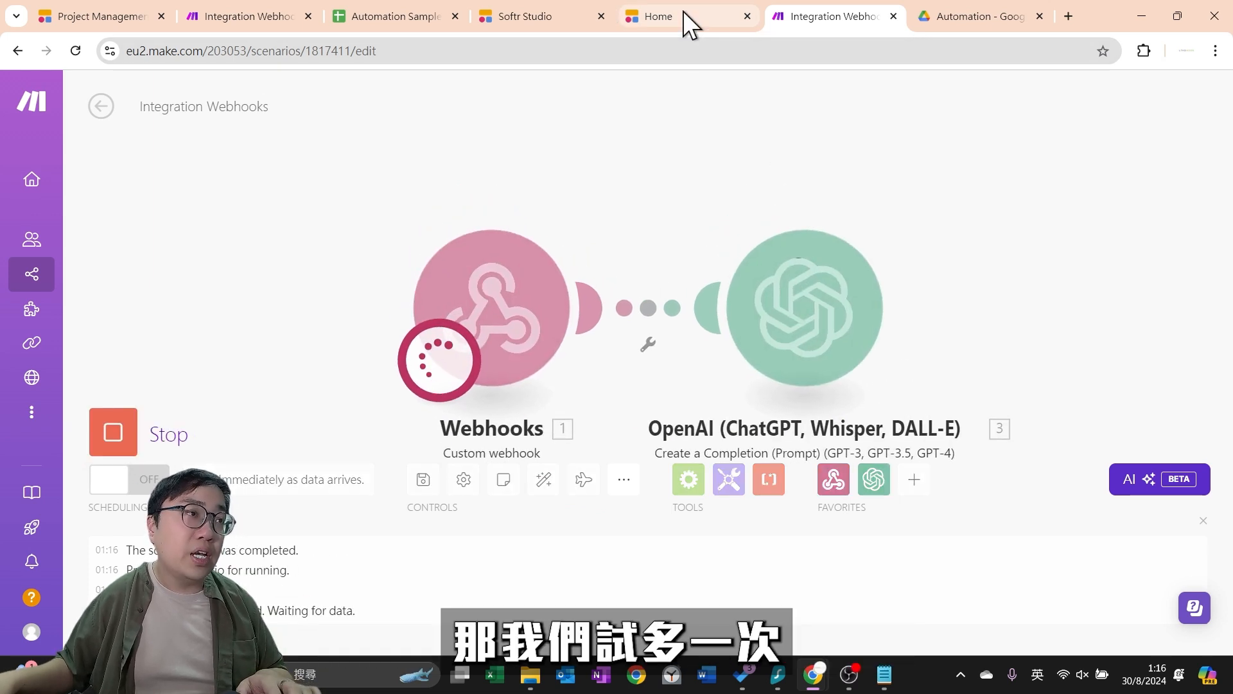
pyautogui.click(629, 20)
pyautogui.click(639, 404)
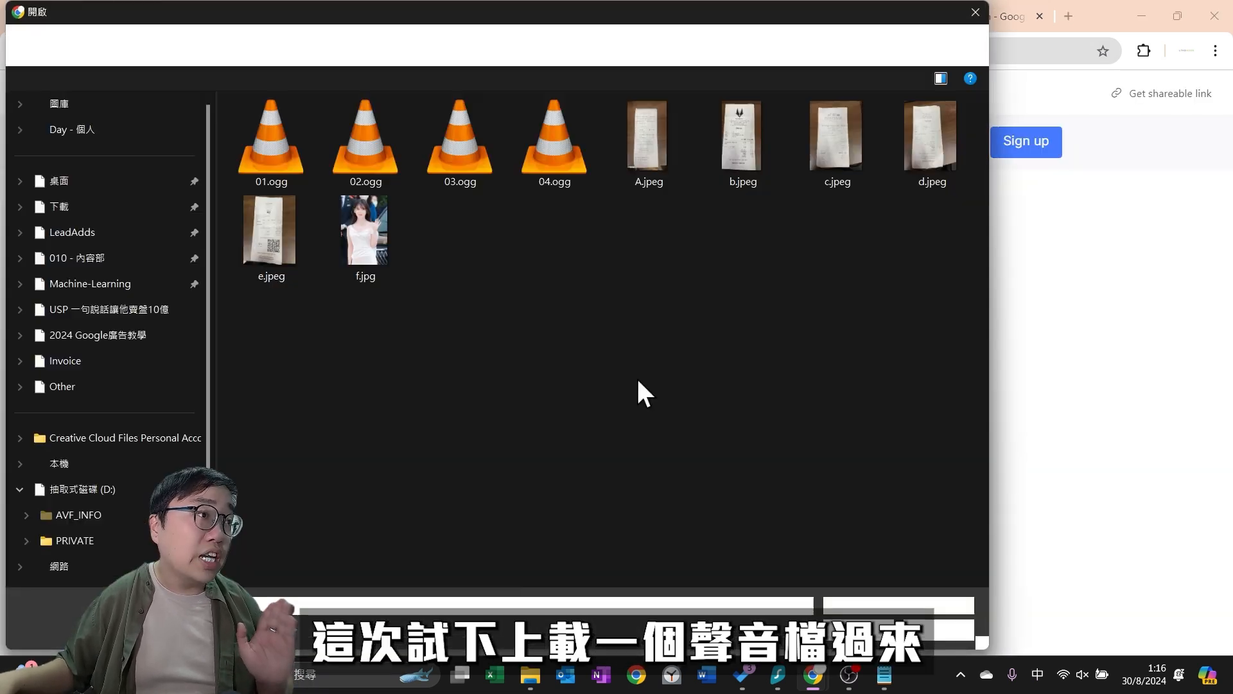
pyautogui.click(456, 133)
pyautogui.click(877, 630)
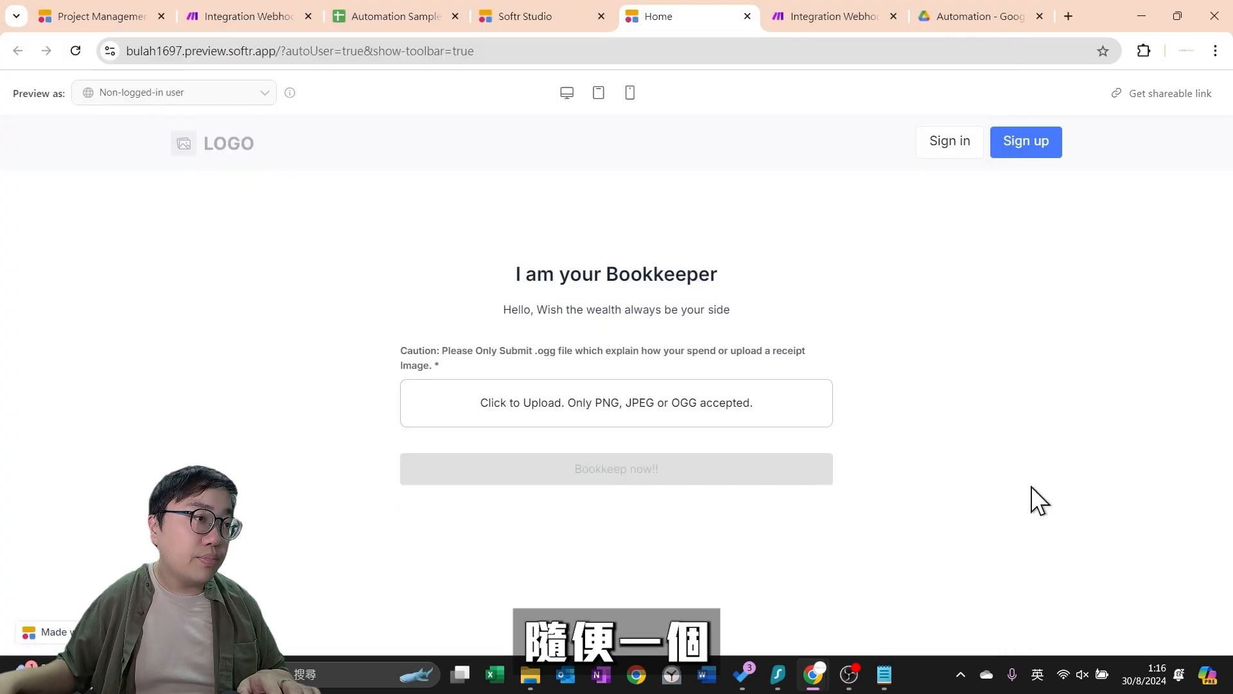
pyautogui.click(812, 483)
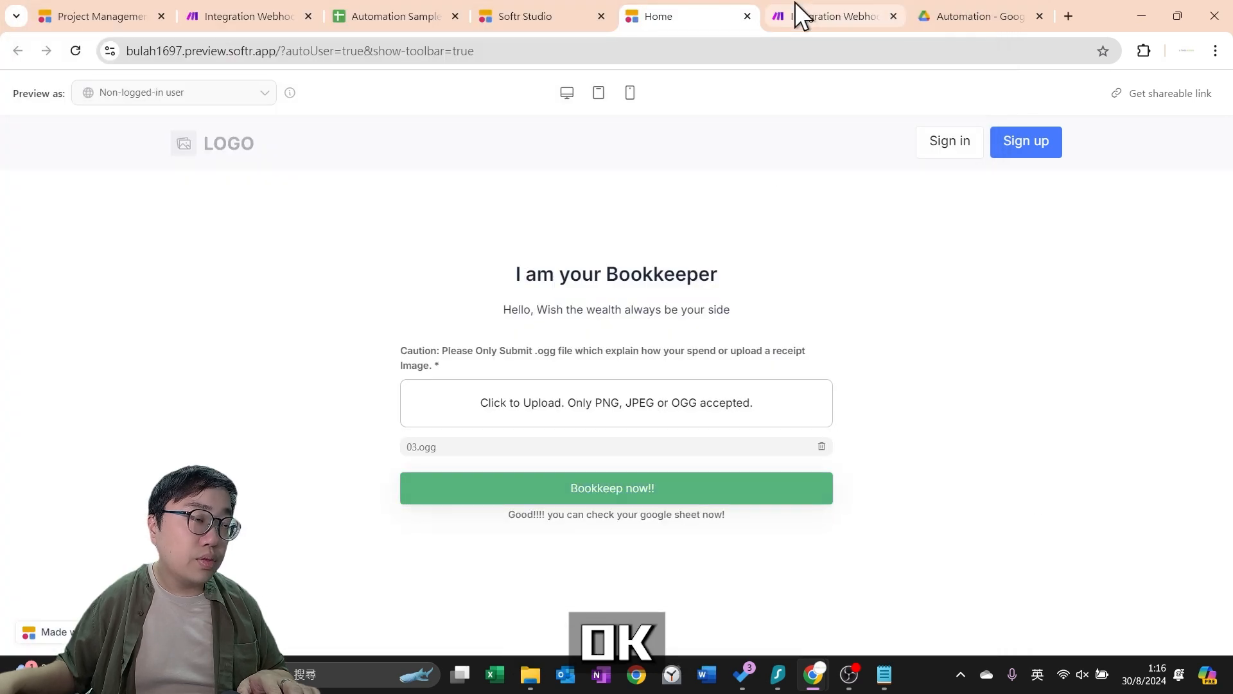
# Switch to Make and inspect the webhook's received link and the OpenAI classification result for the audio file
pyautogui.click(797, 16)
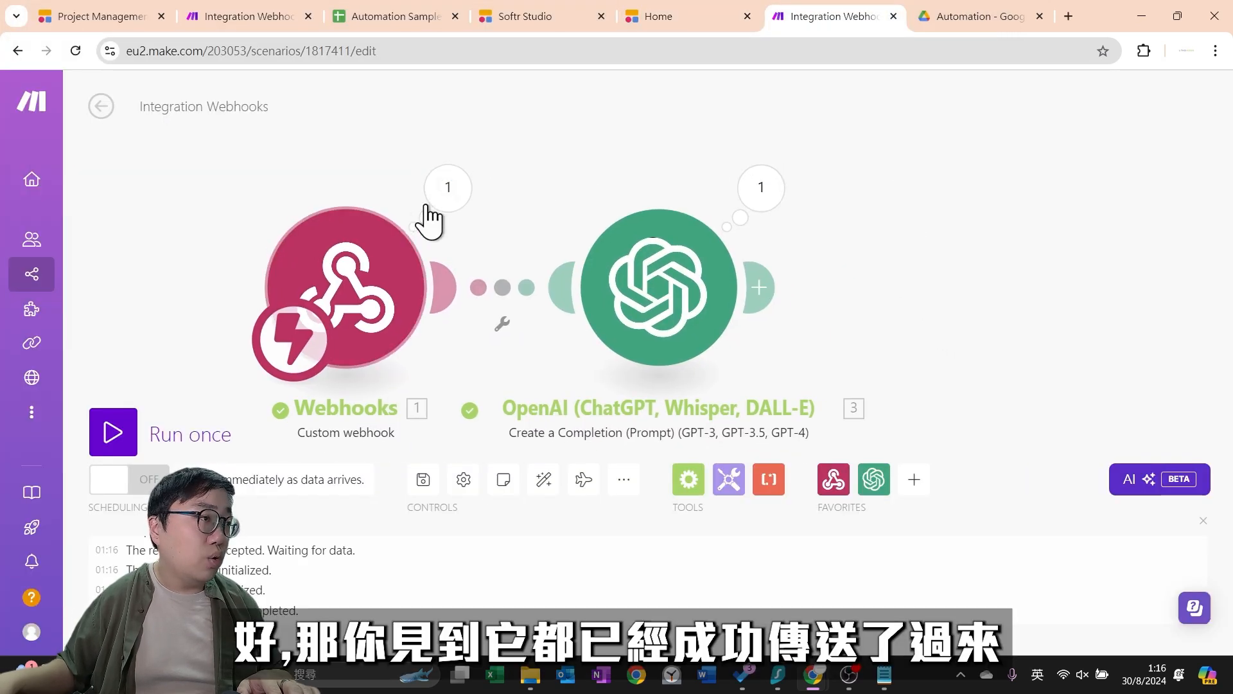
pyautogui.click(443, 193)
pyautogui.moveTo(652, 224); pyautogui.dragTo(839, 273)
pyautogui.click(938, 297)
pyautogui.click(771, 191)
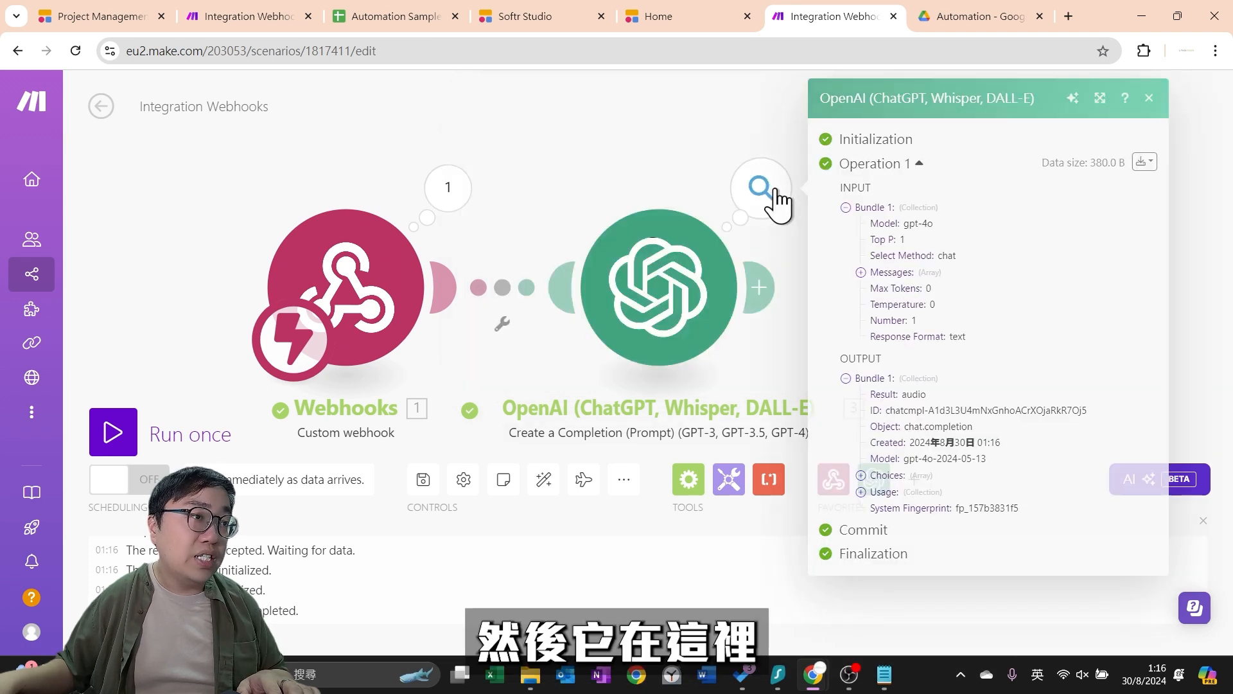
pyautogui.doubleClick(907, 394)
pyautogui.click(578, 160)
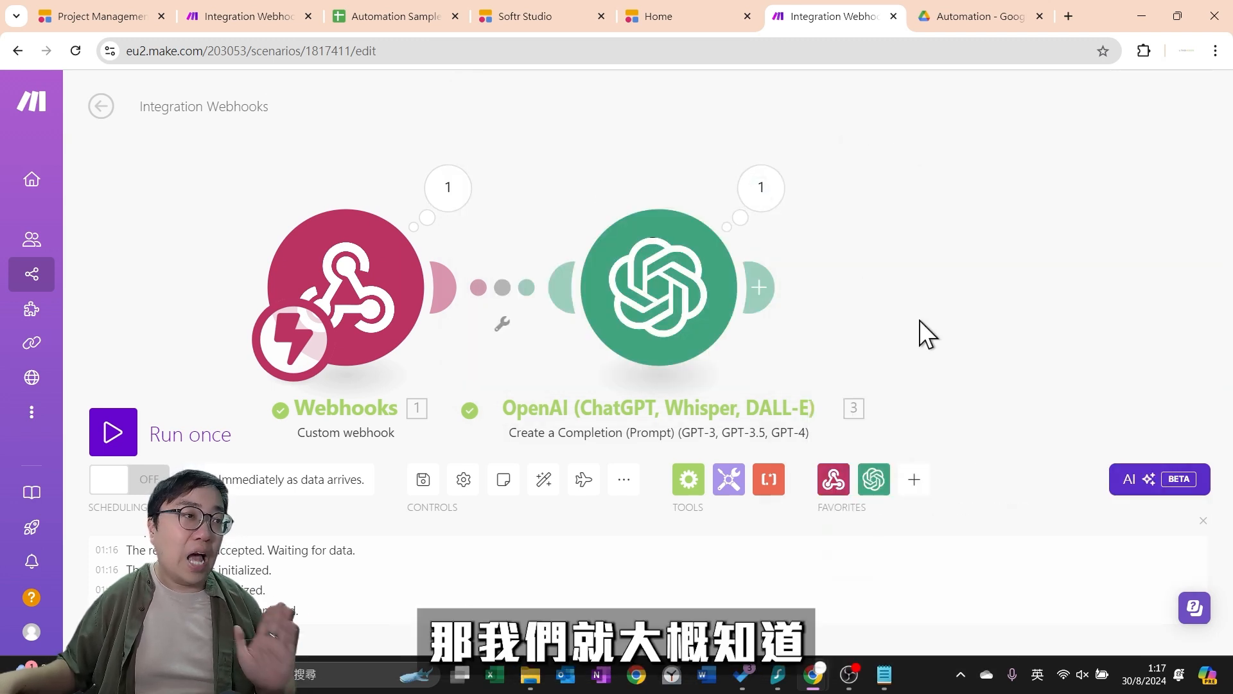
pyautogui.moveTo(920, 320); pyautogui.dragTo(893, 290)
pyautogui.scroll(-2, 889, 289)
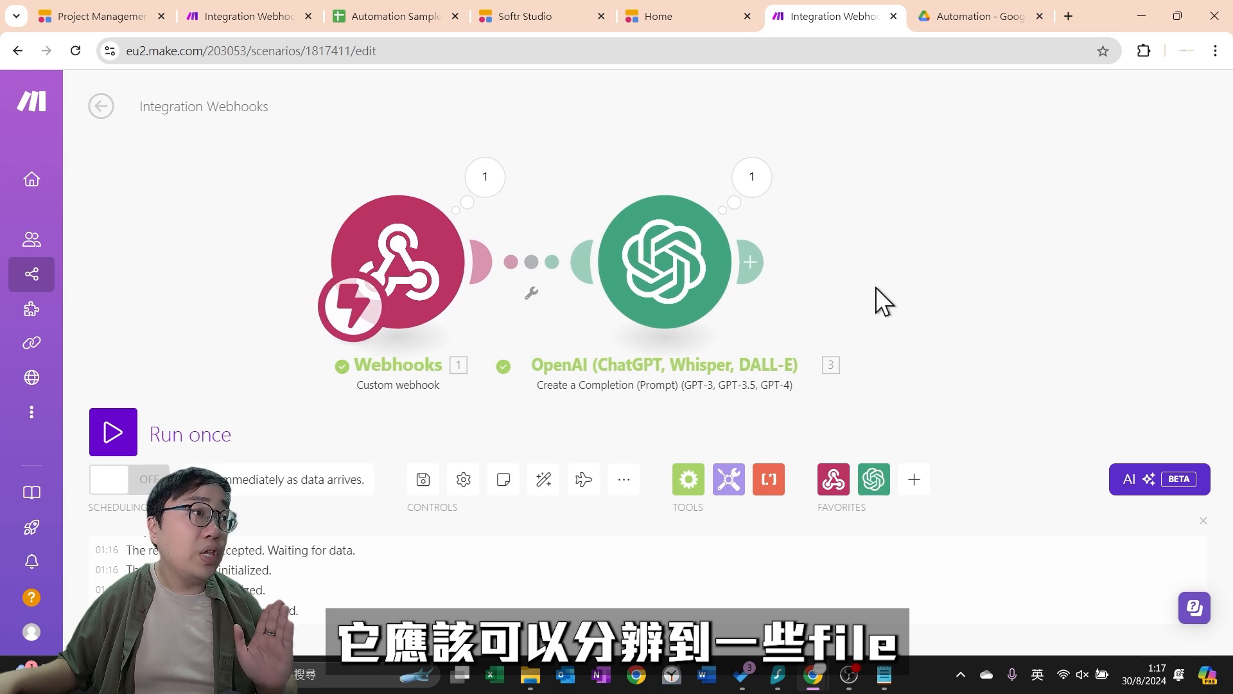
# Save the scenario, start another single run, and switch to the Softr form preview
pyautogui.click(426, 484)
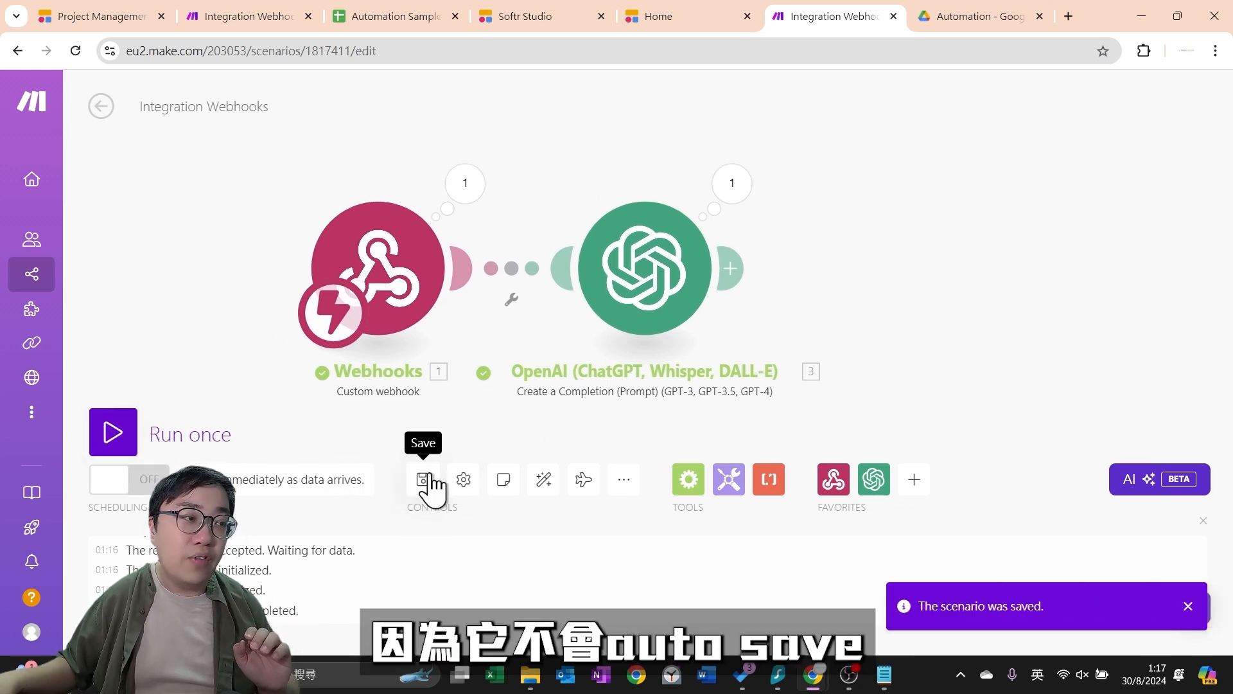
pyautogui.click(142, 440)
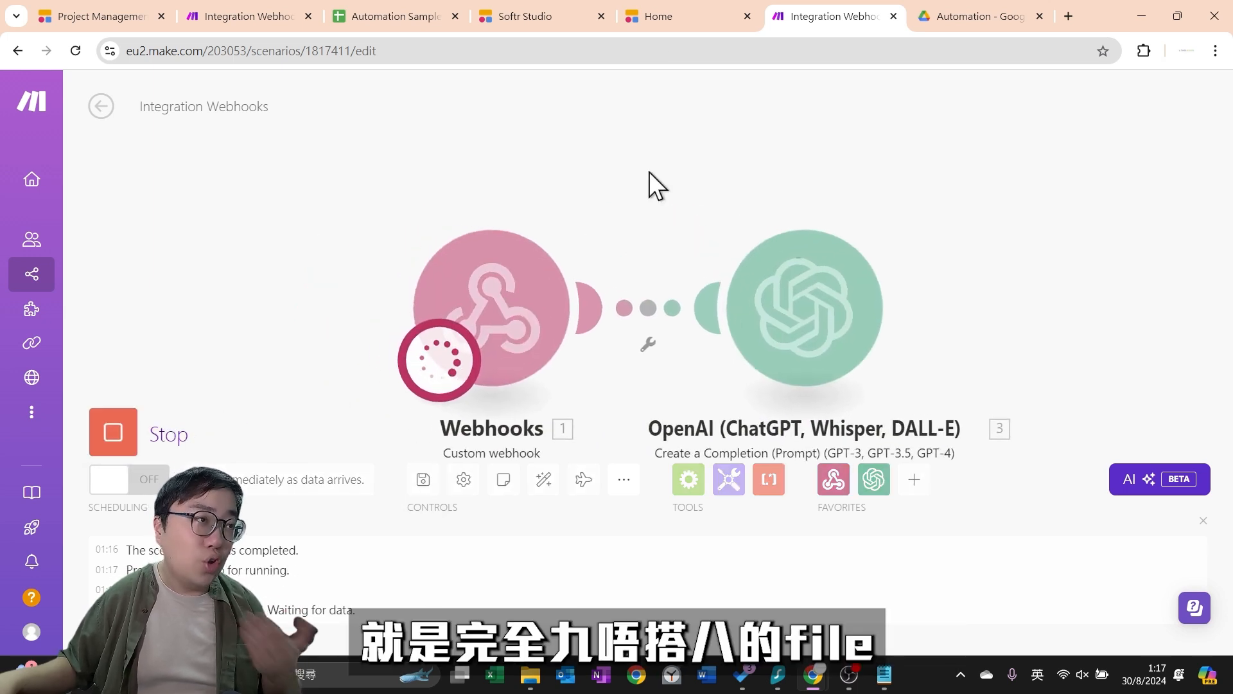
pyautogui.click(658, 16)
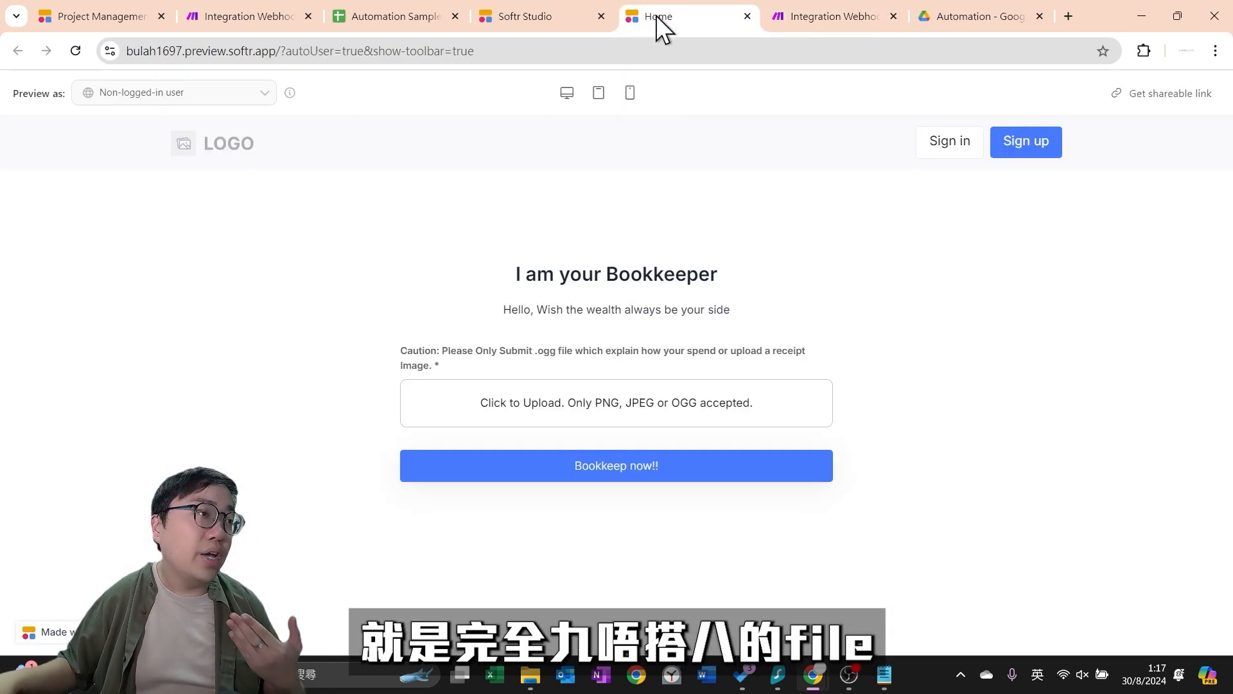
# Create a new text document in the Invoice folder from the form's file chooser and submit it through the form
pyautogui.click(654, 415)
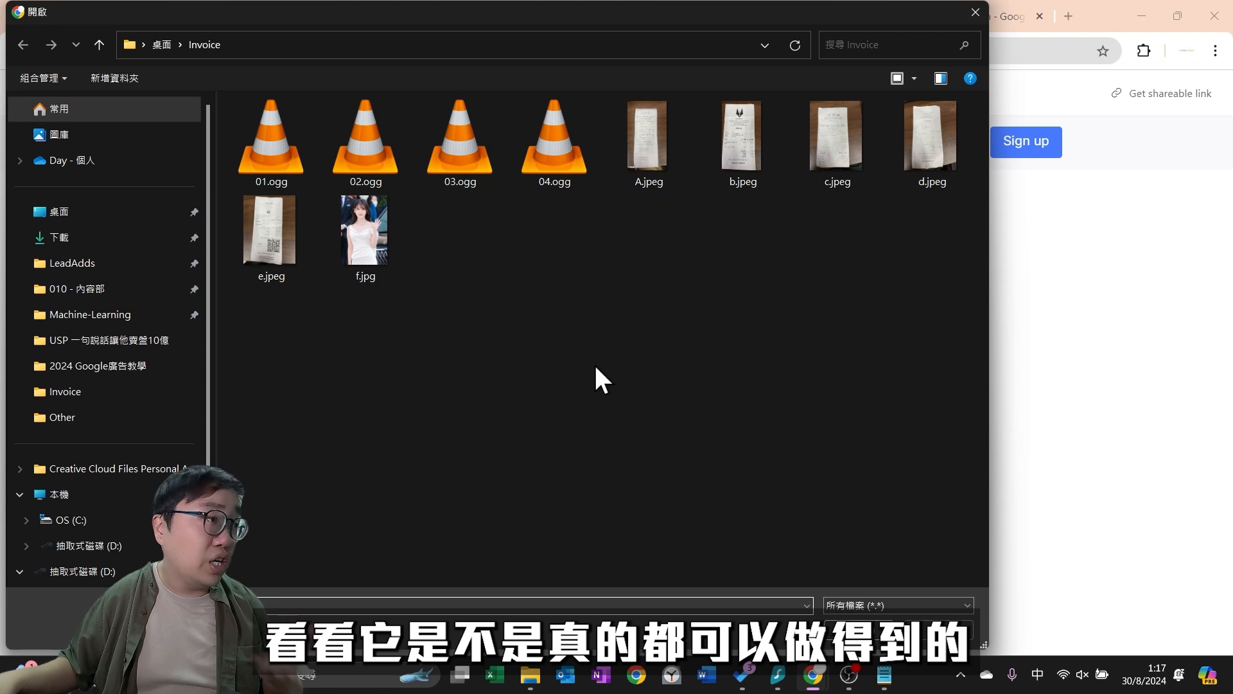
pyautogui.rightClick(597, 349)
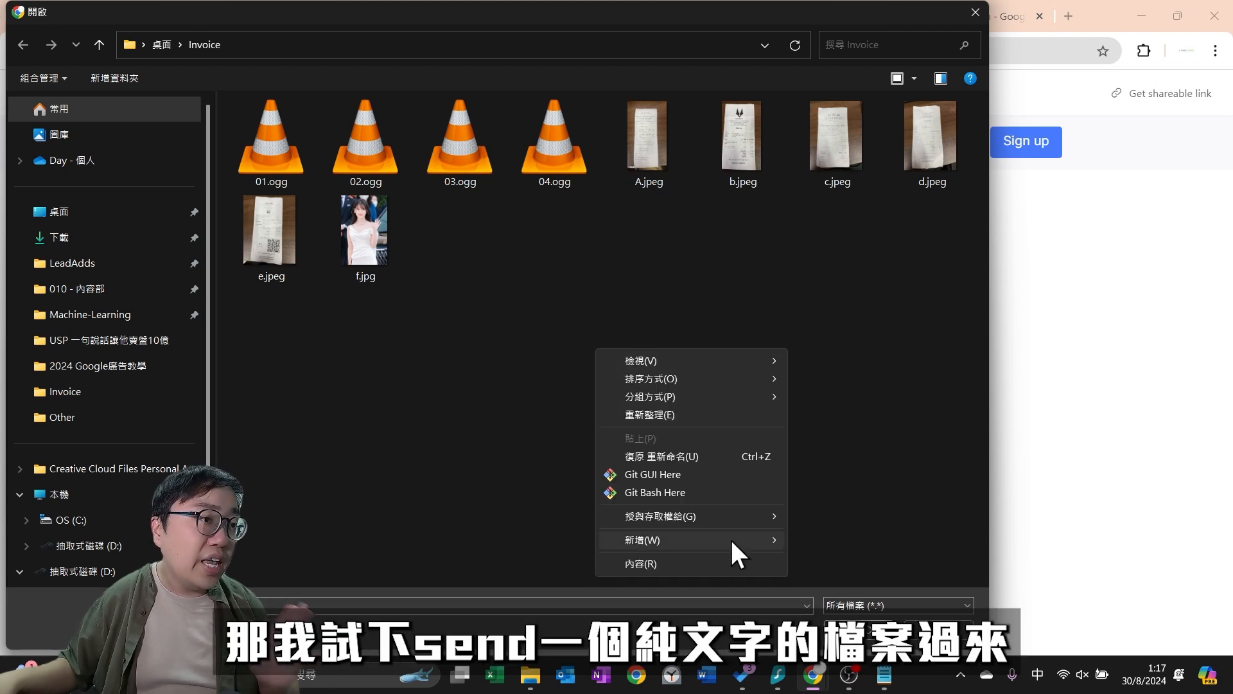
pyautogui.moveTo(730, 538)
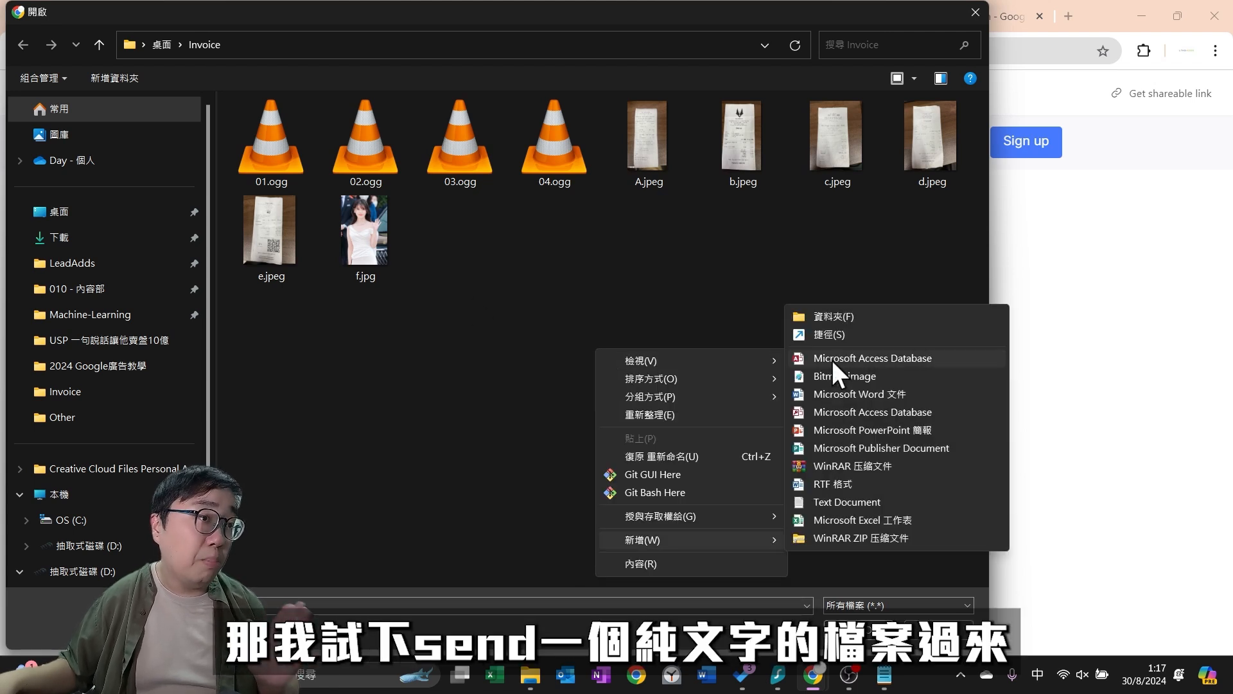
pyautogui.click(838, 502)
pyautogui.press('Return')
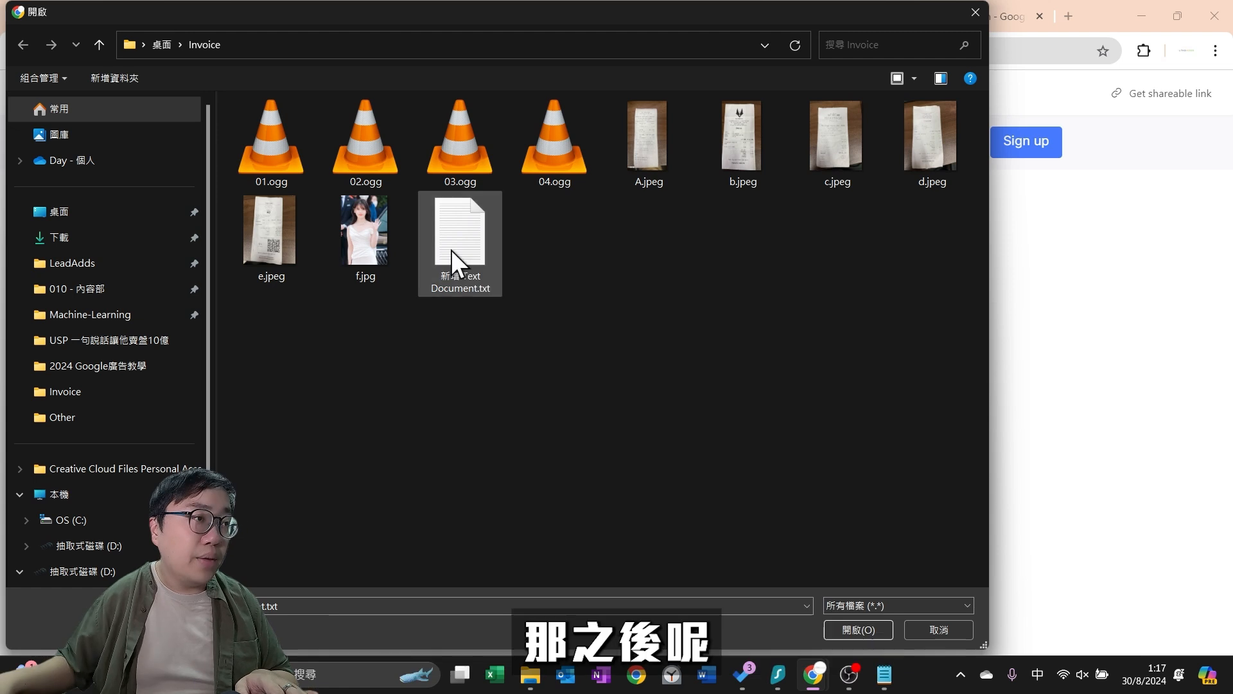
pyautogui.click(858, 628)
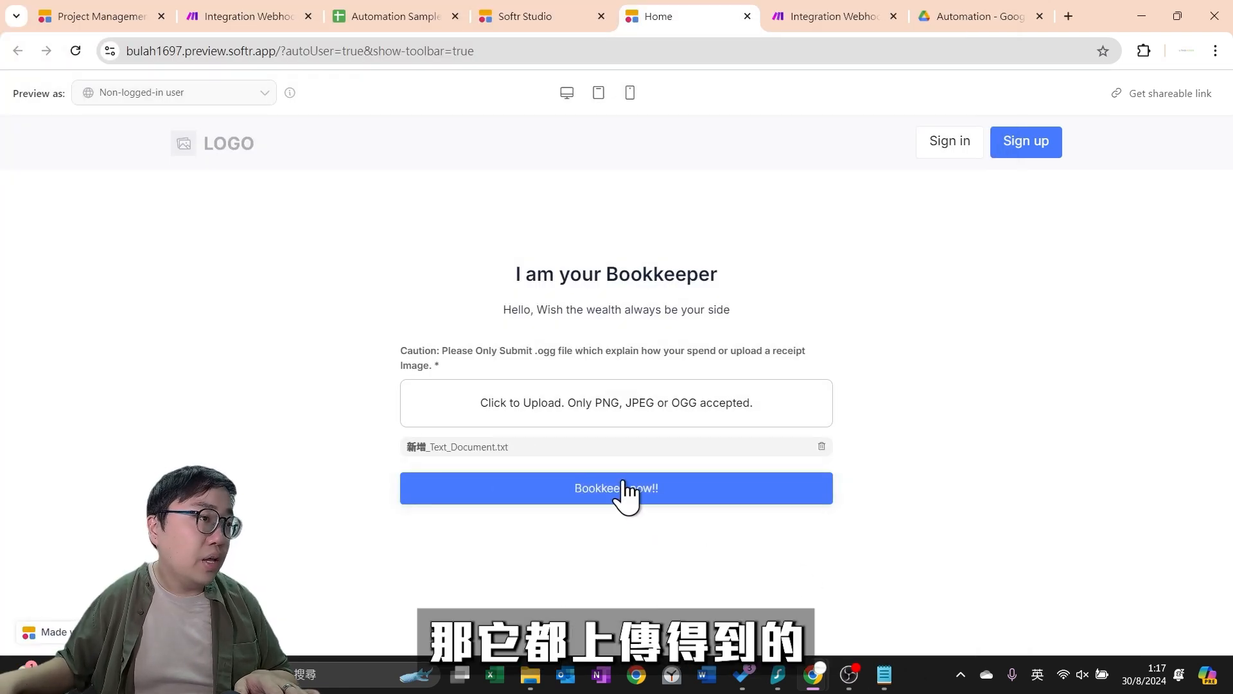
pyautogui.click(615, 495)
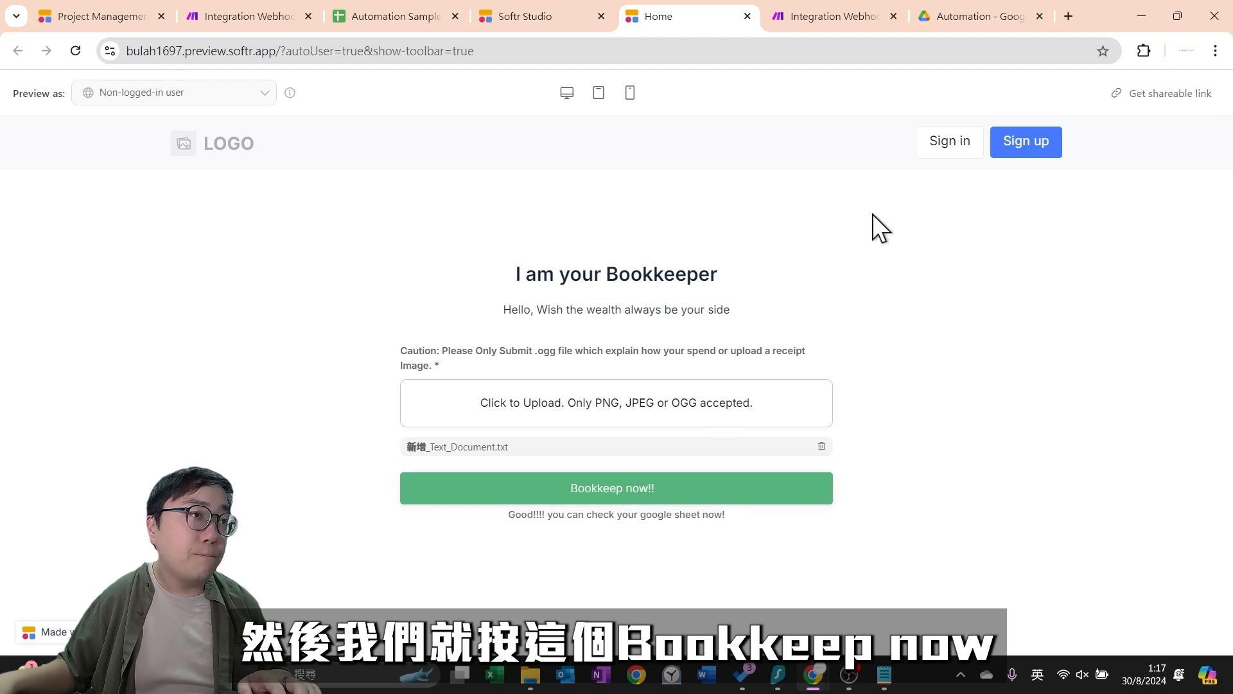
# Switch to Make and check the OpenAI module's classification result for the text file
pyautogui.hotkey('ctrl', 'Tab')
pyautogui.click(745, 169)
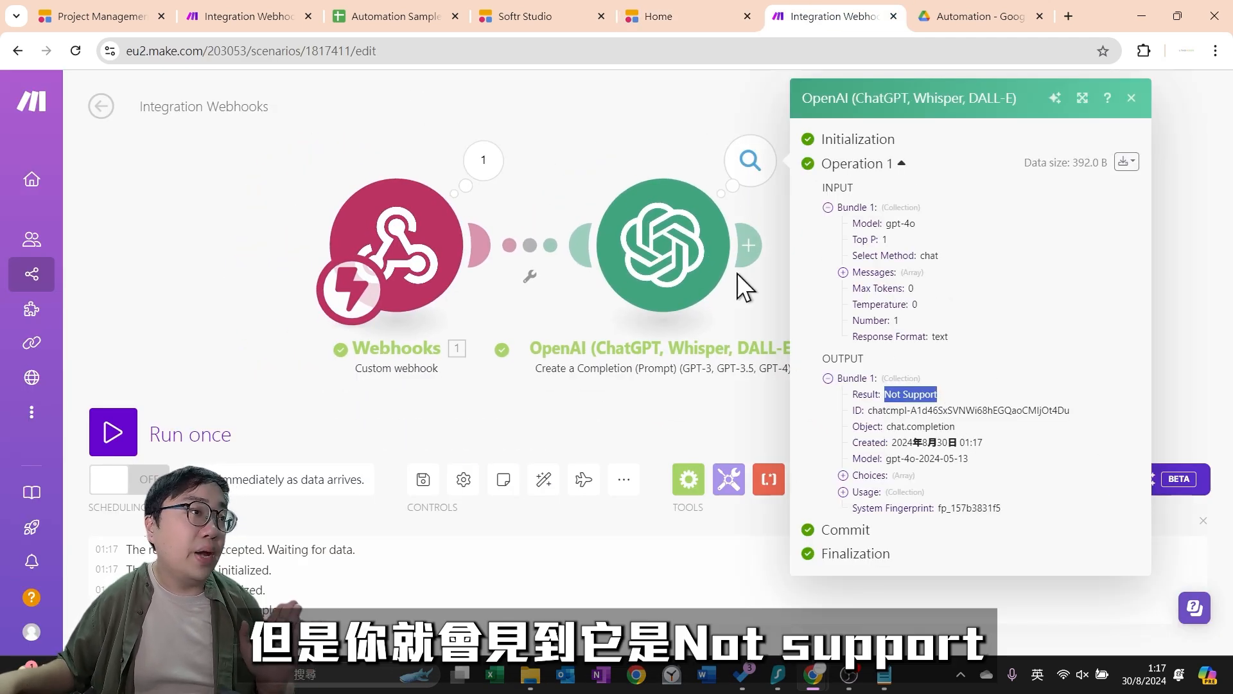
# Close the OpenAI output details and add a Router after the OpenAI module in the scenario
pyautogui.click(556, 157)
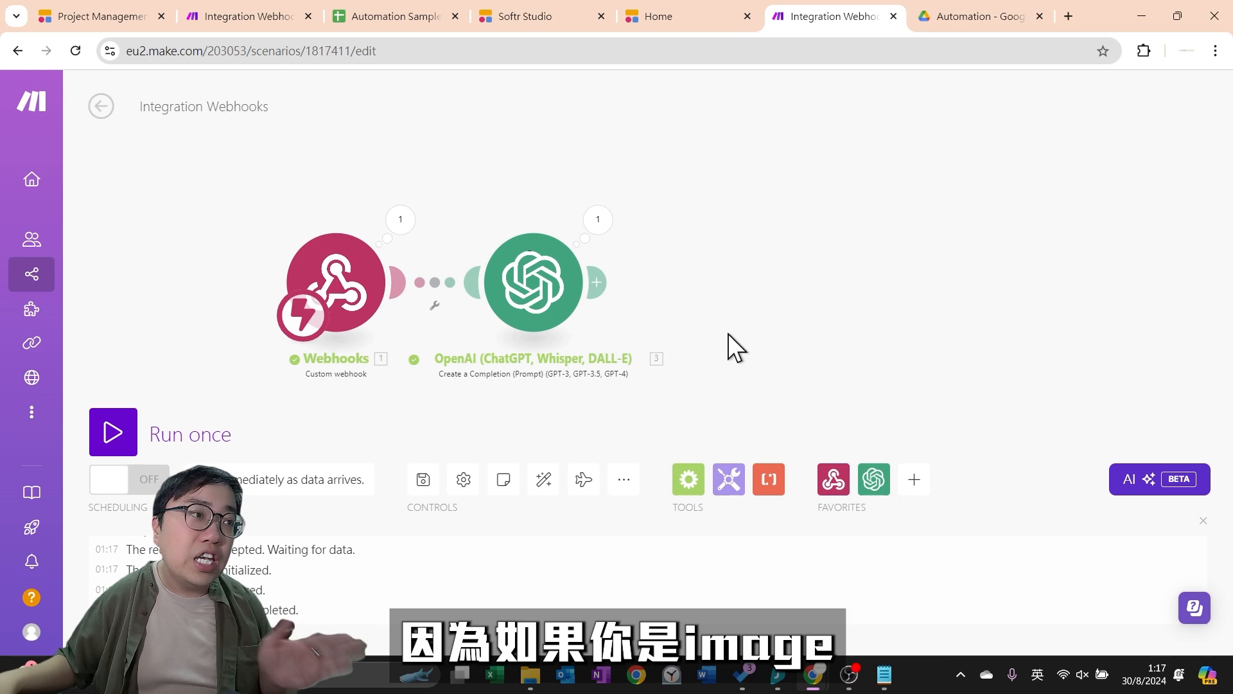
pyautogui.click(603, 282)
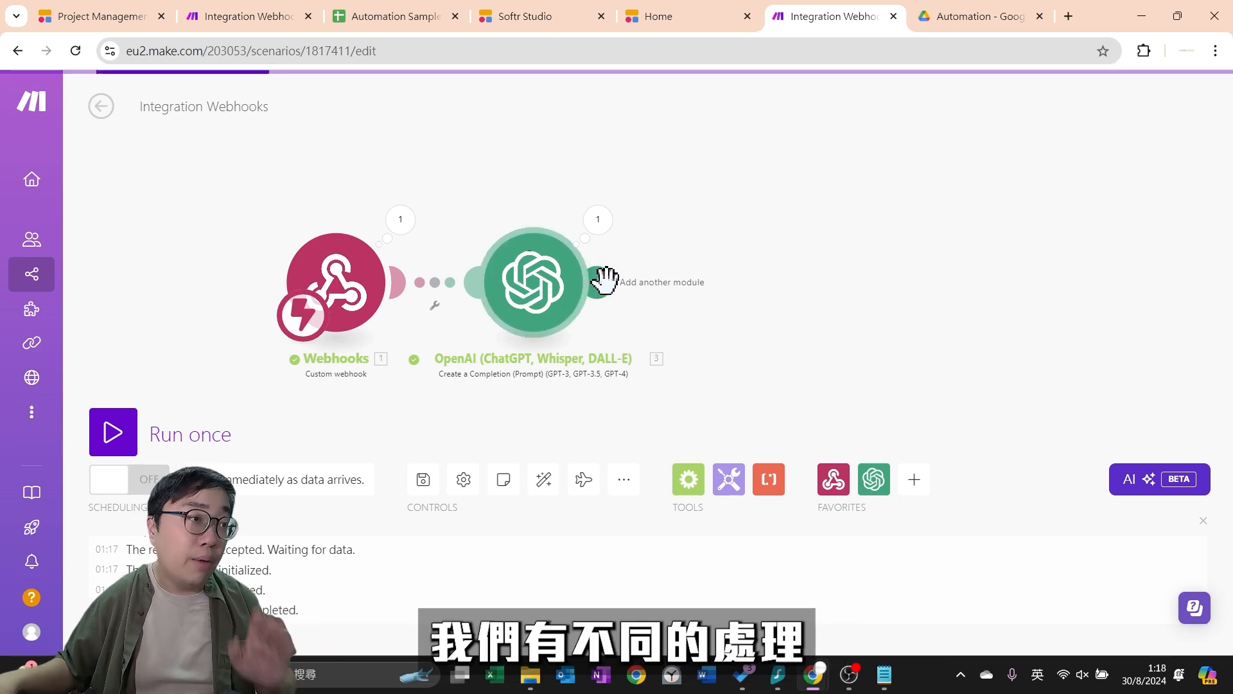
pyautogui.click(603, 281)
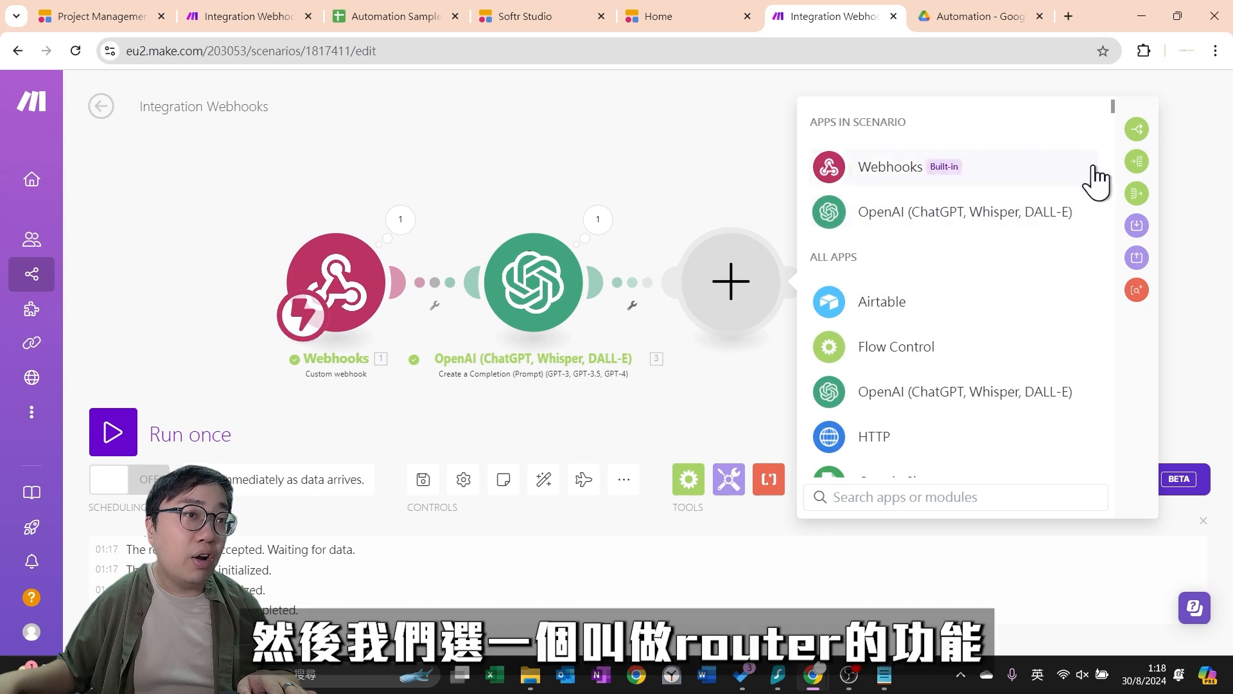
pyautogui.click(1137, 130)
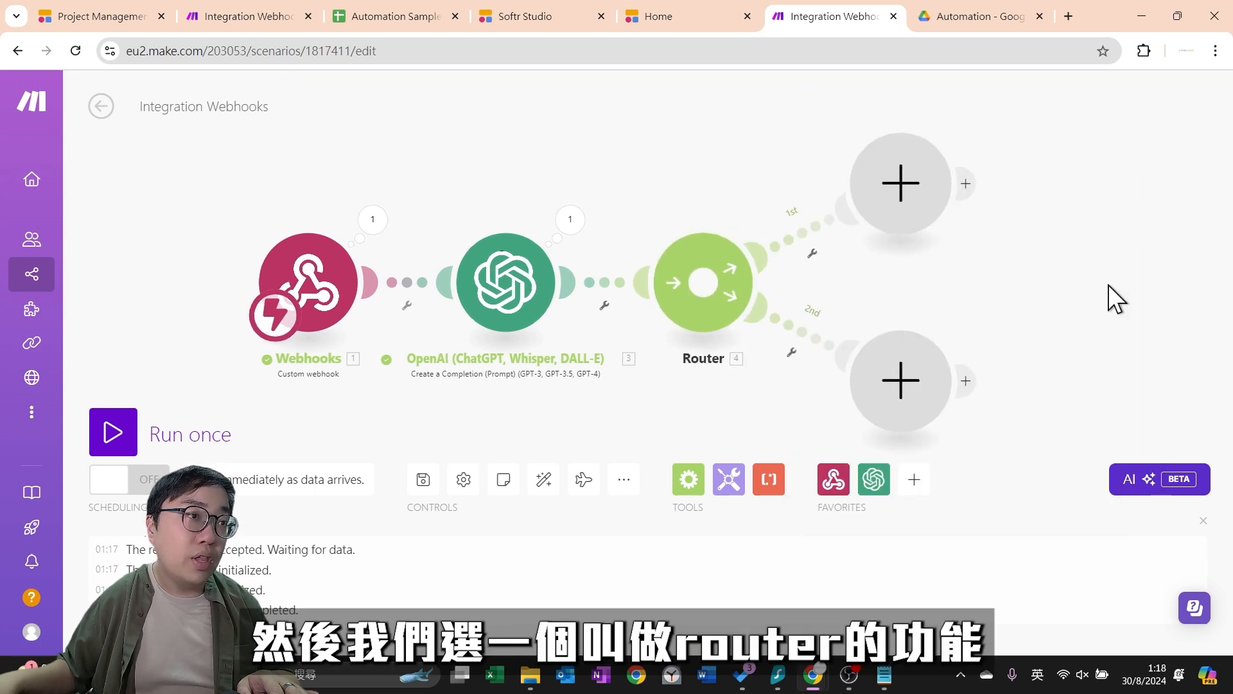
pyautogui.click(801, 237)
pyautogui.click(728, 183)
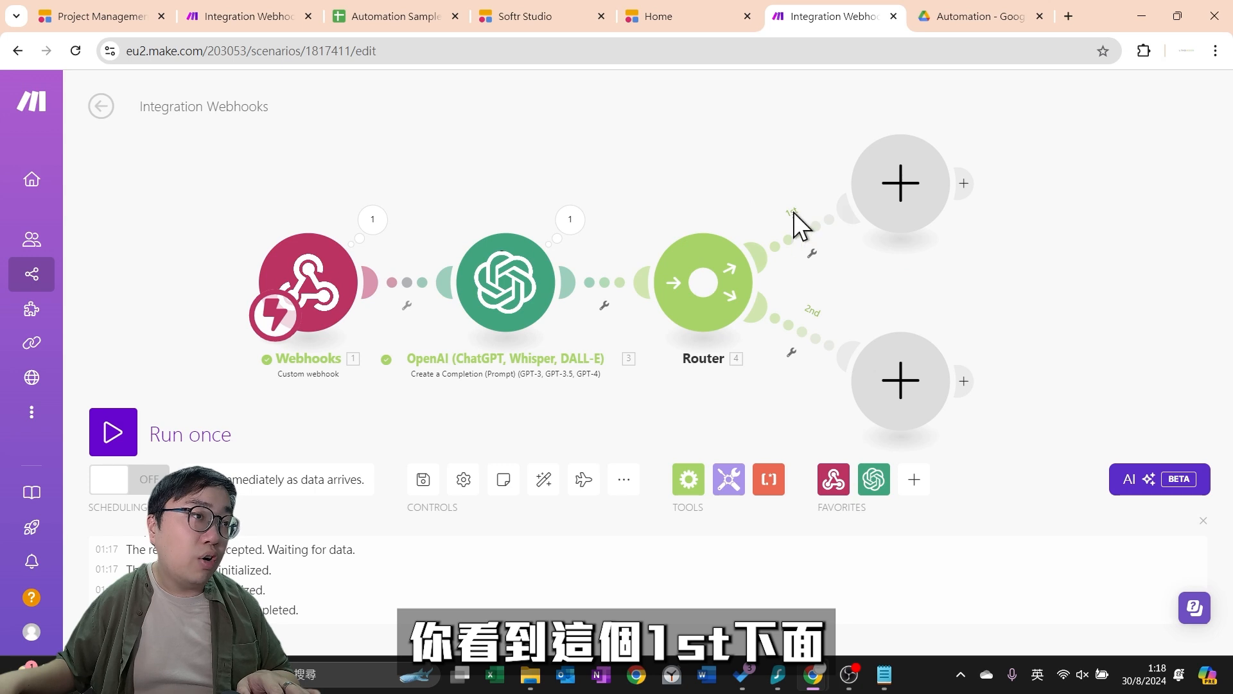
# Label the filter on the router's first route "image" and use the OpenAI Result as its condition field
pyautogui.click(821, 228)
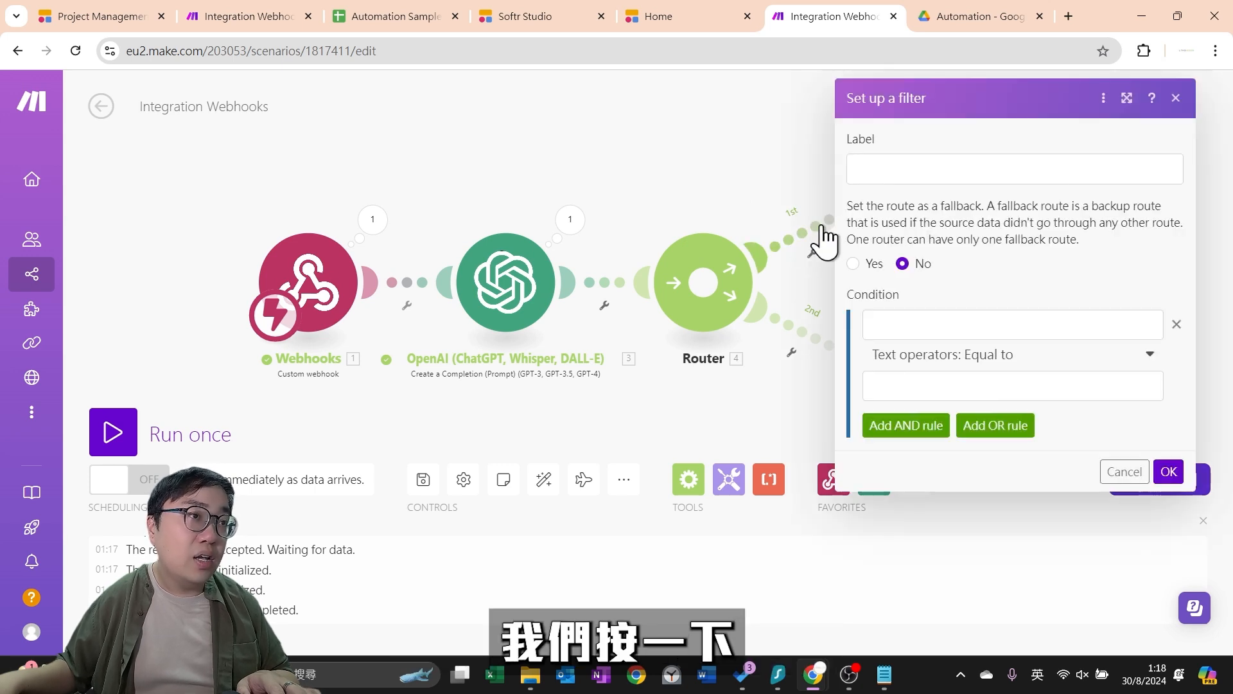
pyautogui.click(942, 169)
pyautogui.write('image')
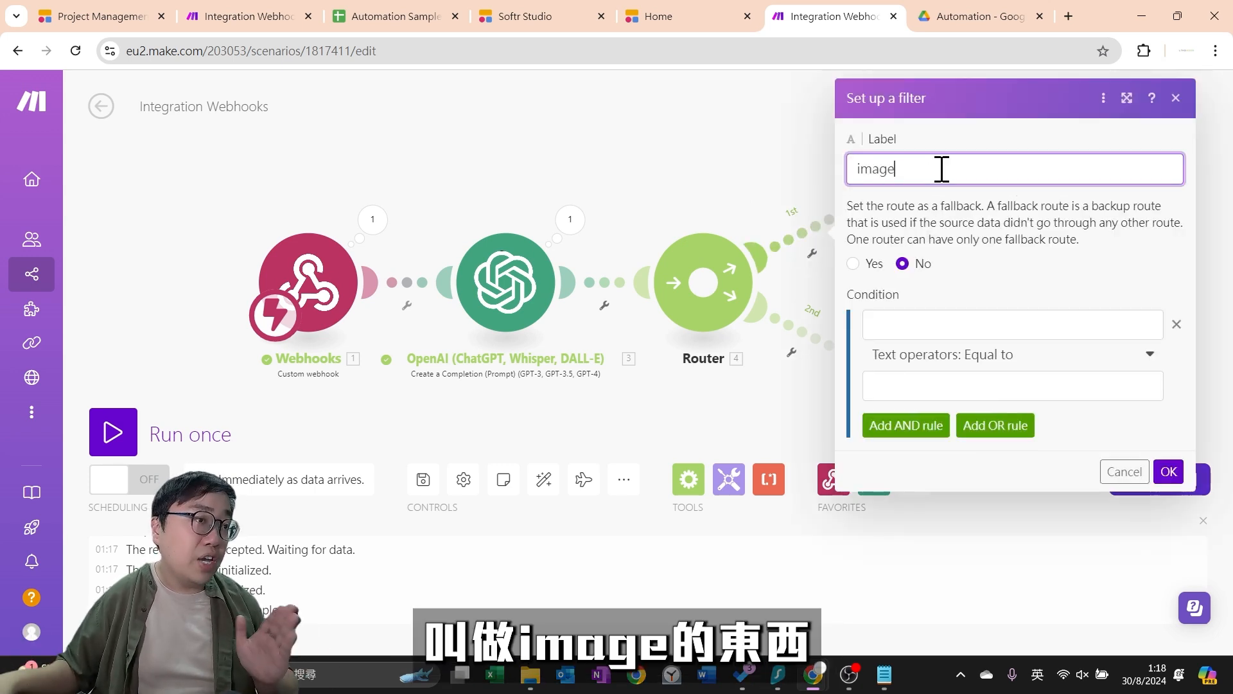
pyautogui.click(937, 330)
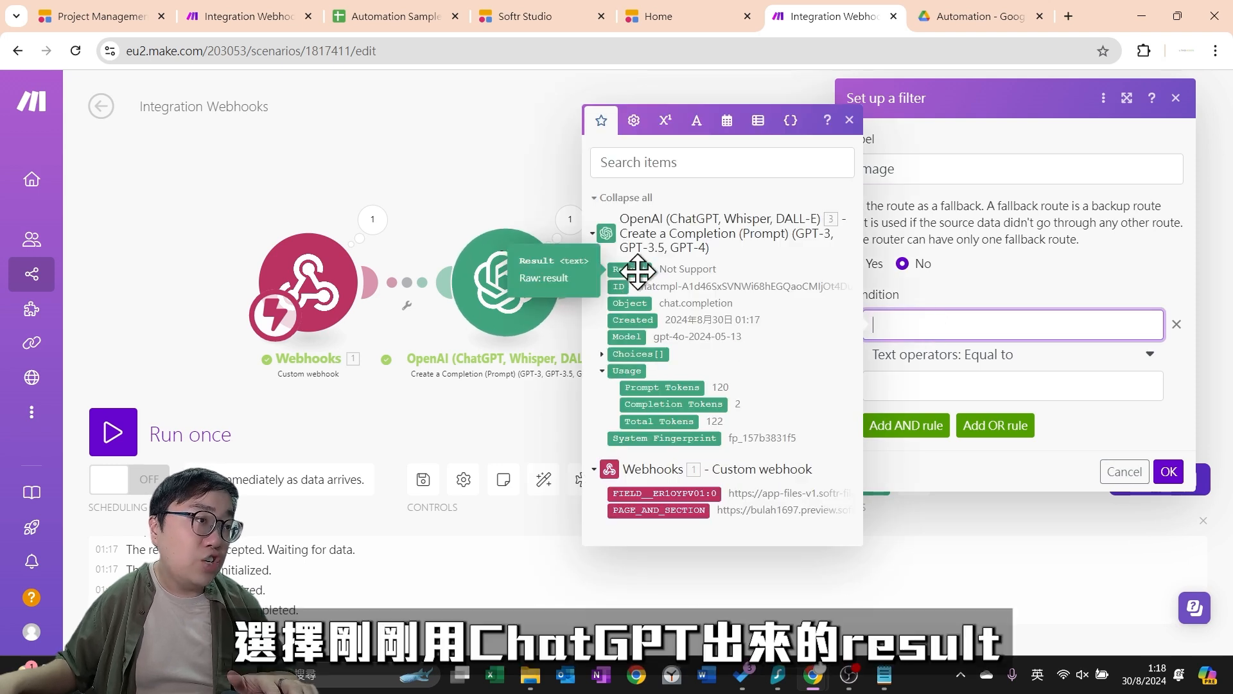
pyautogui.click(625, 273)
# Set the image filter's condition to Contains (case insensitive) with the value "image" and save the filter
pyautogui.click(1008, 366)
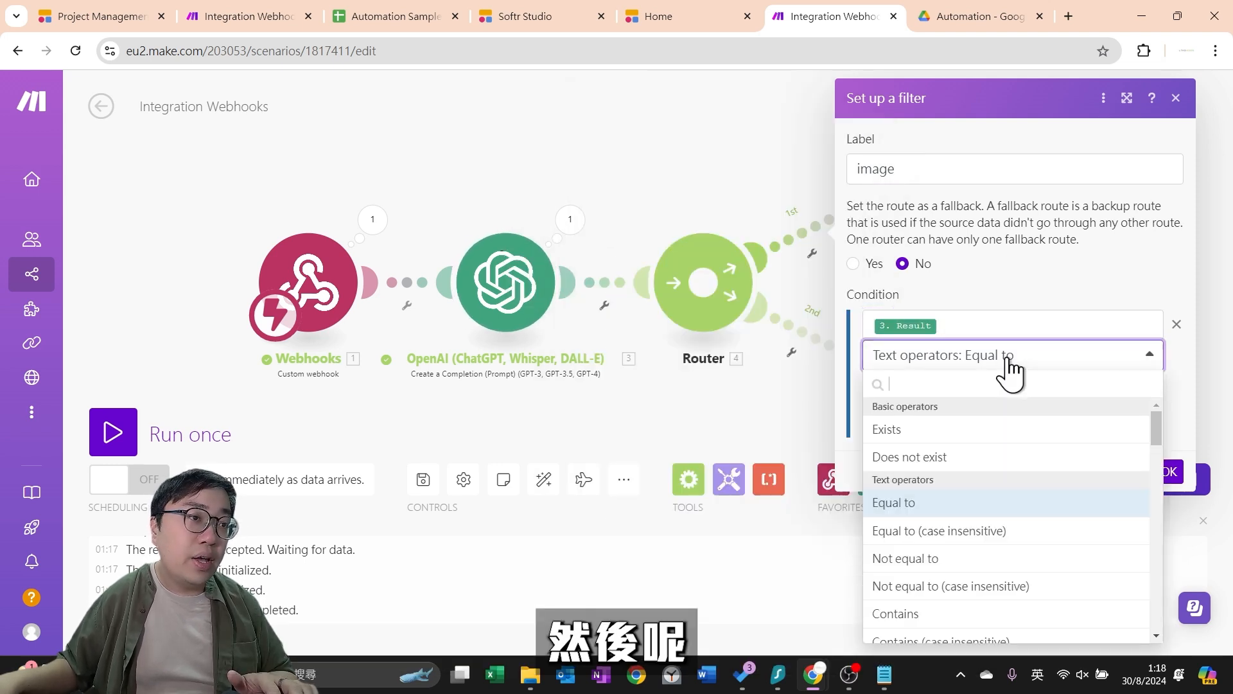
pyautogui.scroll(-1, 1024, 518)
pyautogui.click(931, 535)
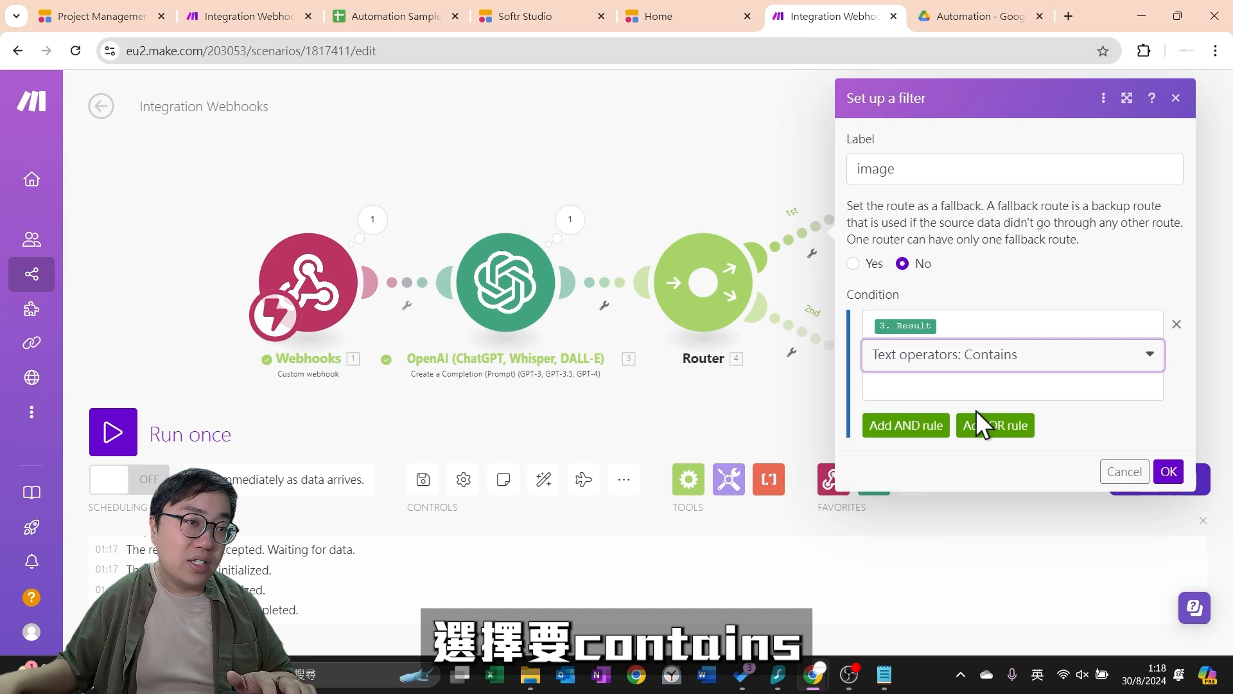
pyautogui.click(1012, 384)
pyautogui.write('image')
pyautogui.click(983, 361)
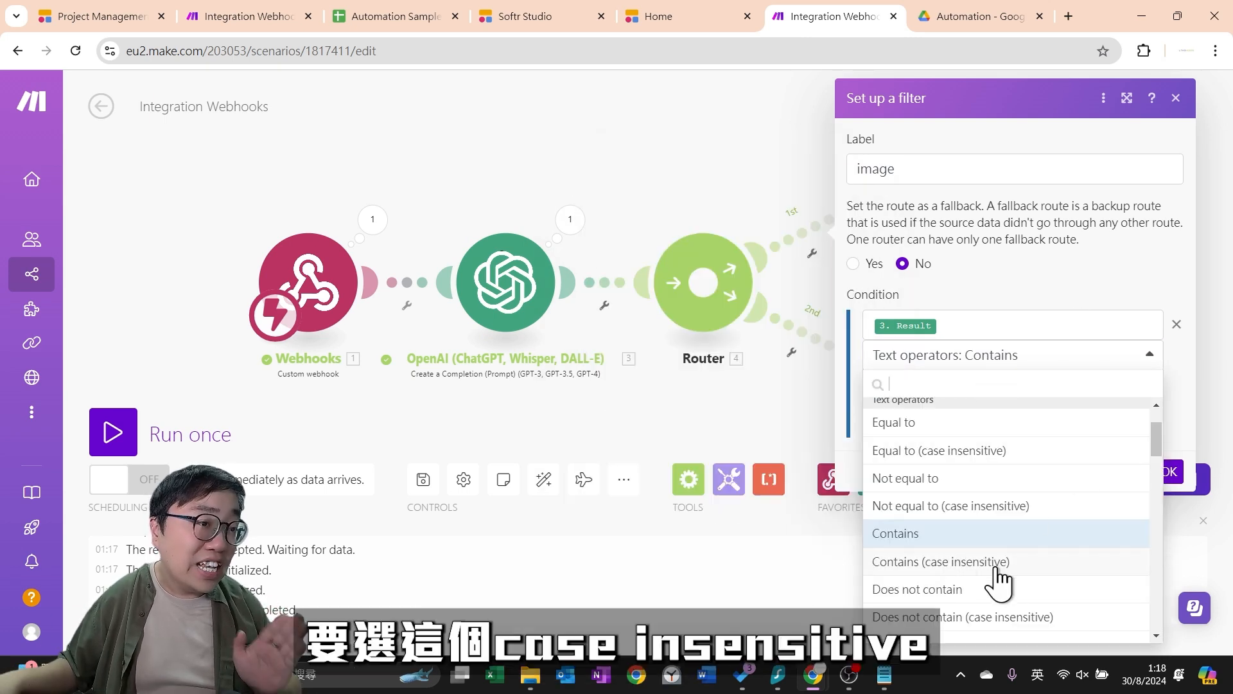
pyautogui.click(998, 564)
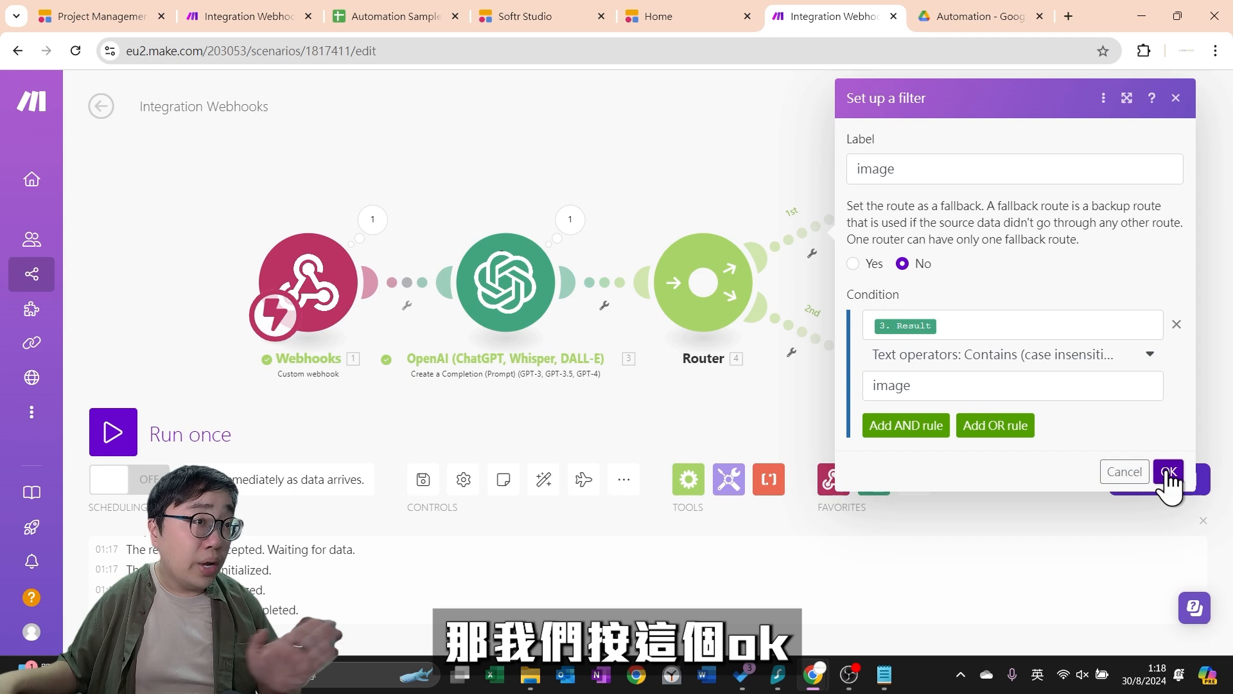
pyautogui.click(1168, 473)
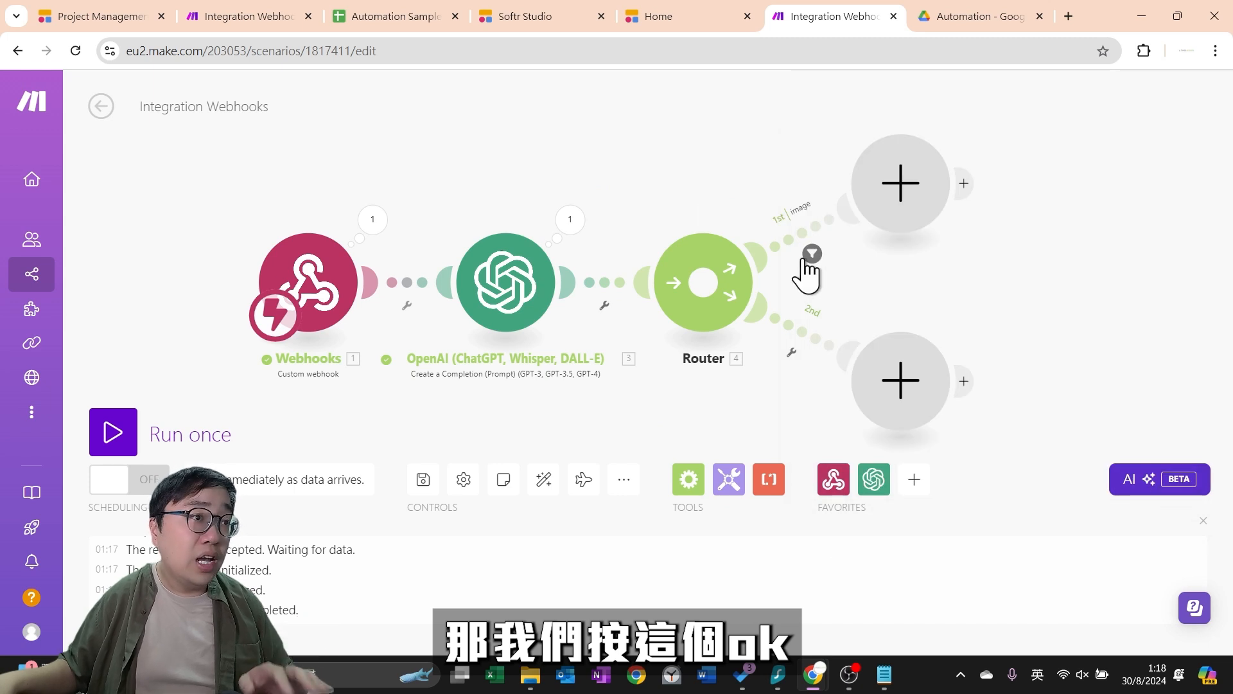
# Label the filter on the router's second route "audio" and use the OpenAI Result as its condition field
pyautogui.click(799, 340)
pyautogui.click(838, 393)
pyautogui.click(949, 216)
pyautogui.write('audio')
pyautogui.click(964, 371)
pyautogui.click(630, 316)
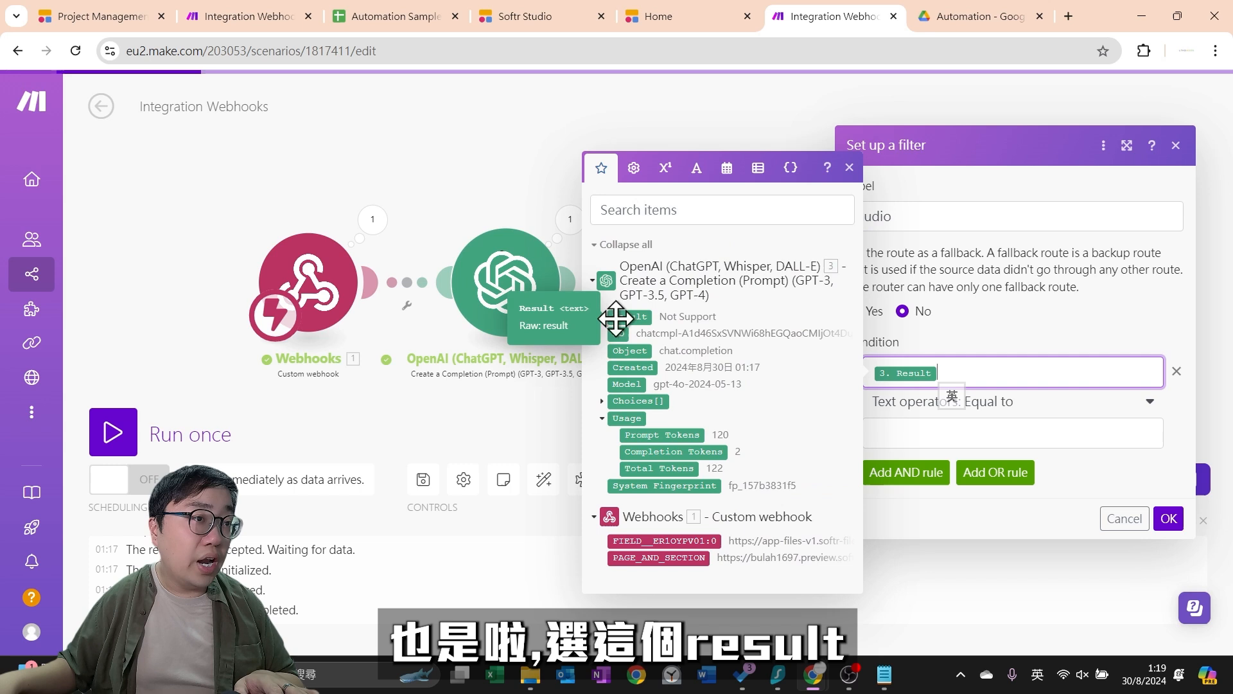
# Set the audio filter's condition to Contains (case insensitive) with the value "audio" and save the filter
pyautogui.click(895, 434)
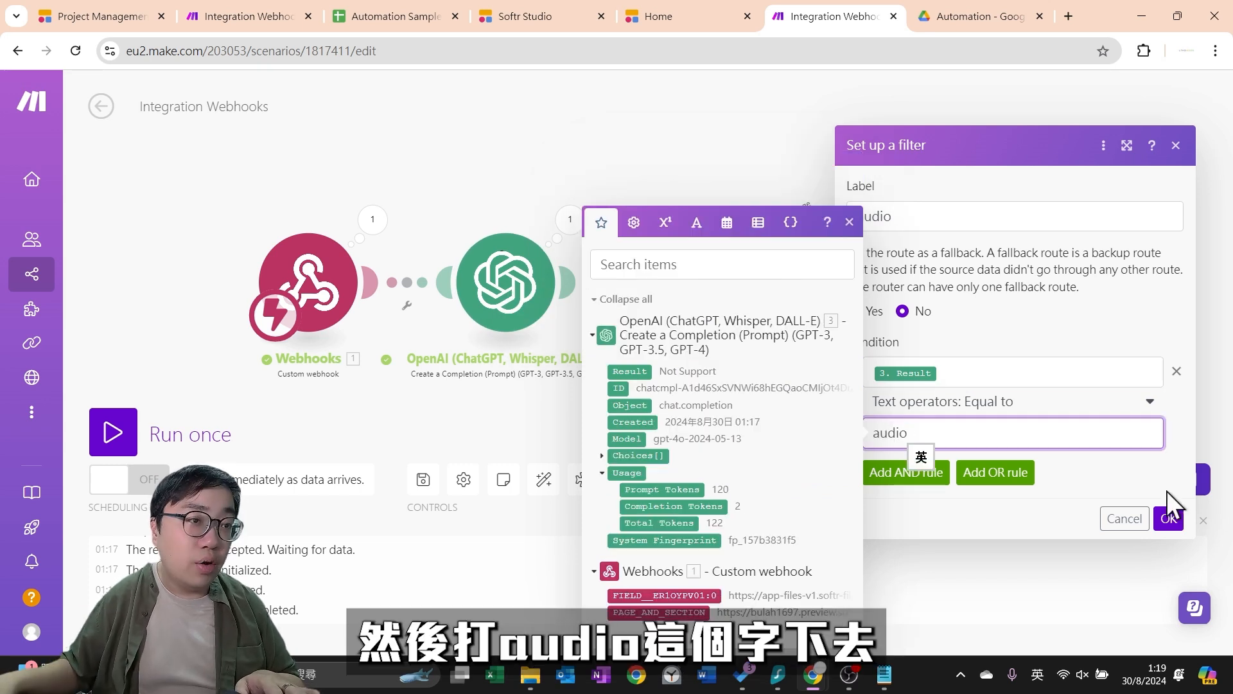
pyautogui.write('audio')
pyautogui.click(996, 404)
pyautogui.scroll(-2, 1053, 559)
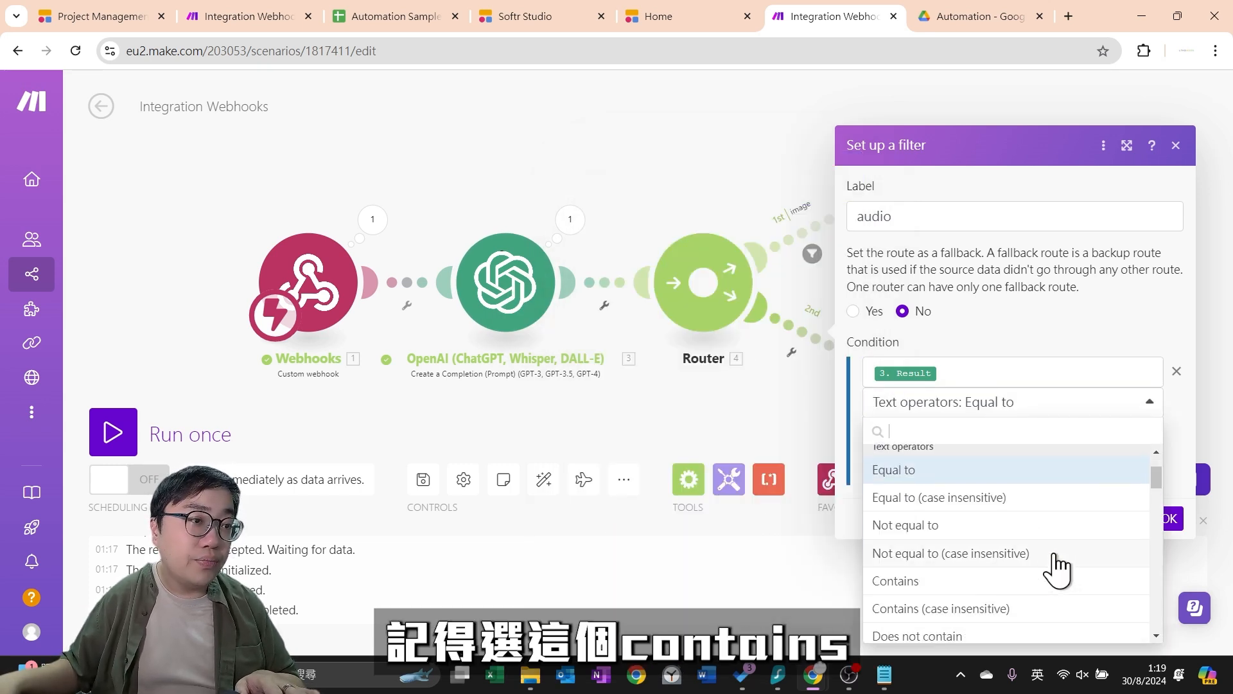
pyautogui.click(941, 609)
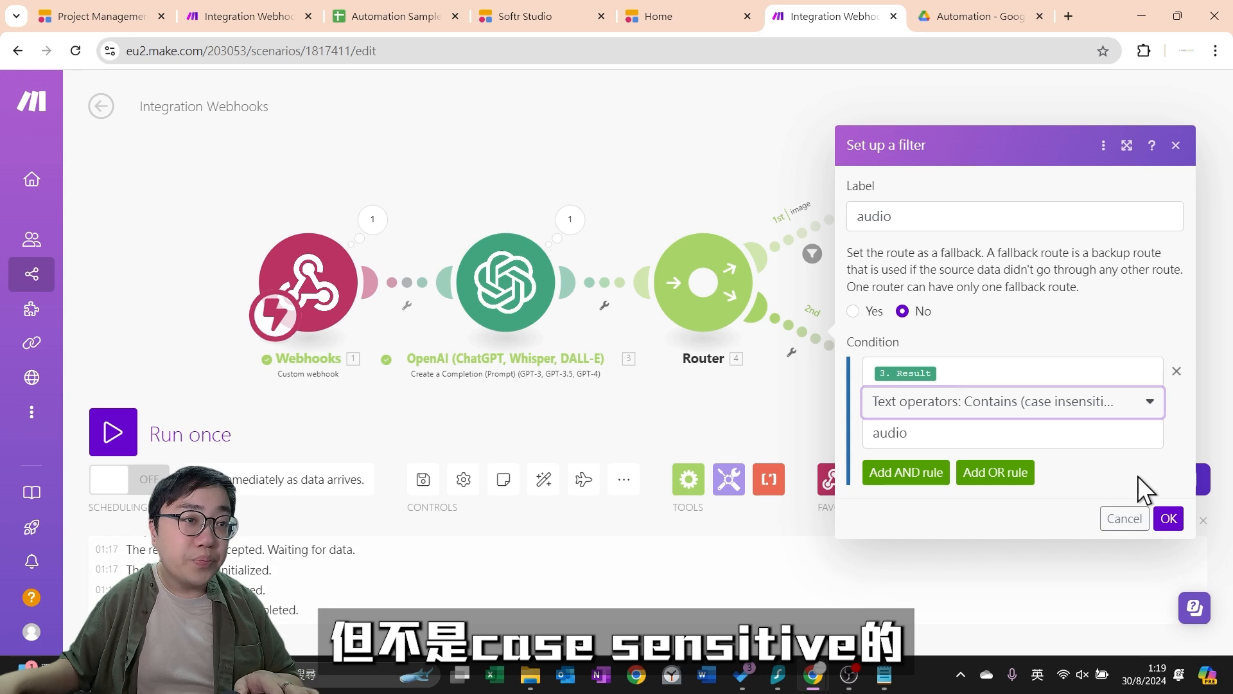
pyautogui.click(1168, 518)
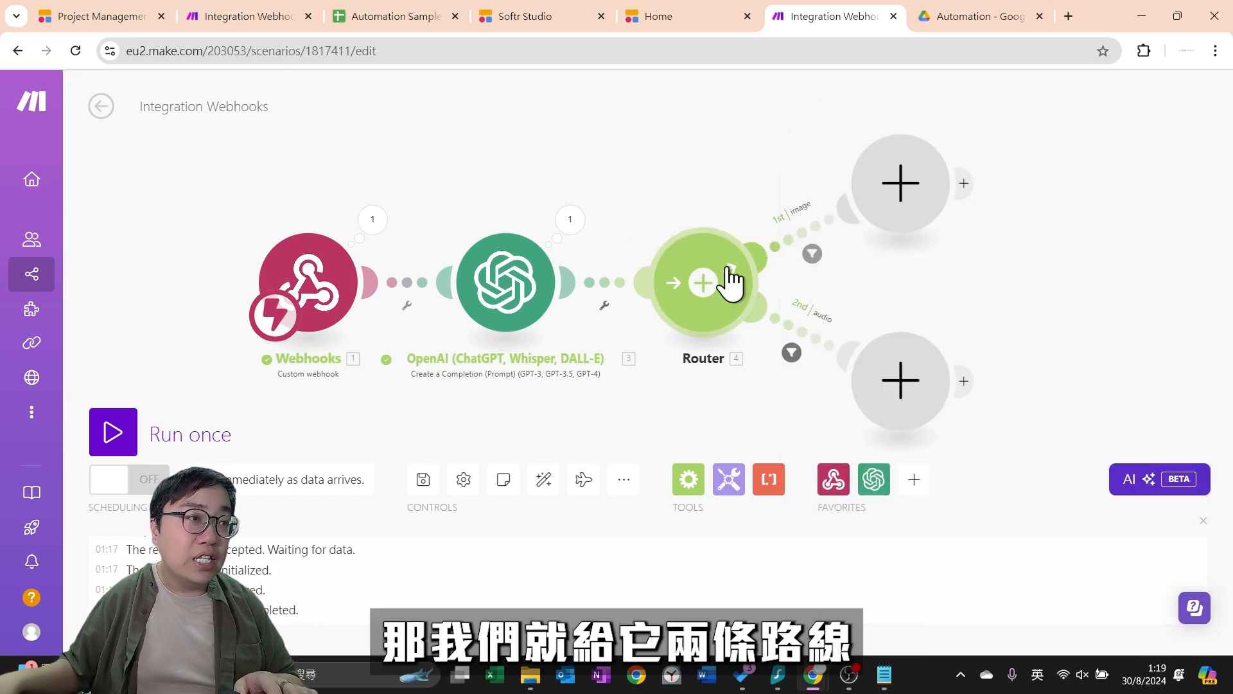
# Add an OpenAI Analyze Images (Vision) module to the empty slot on the image route
pyautogui.scroll(-4, 992, 279)
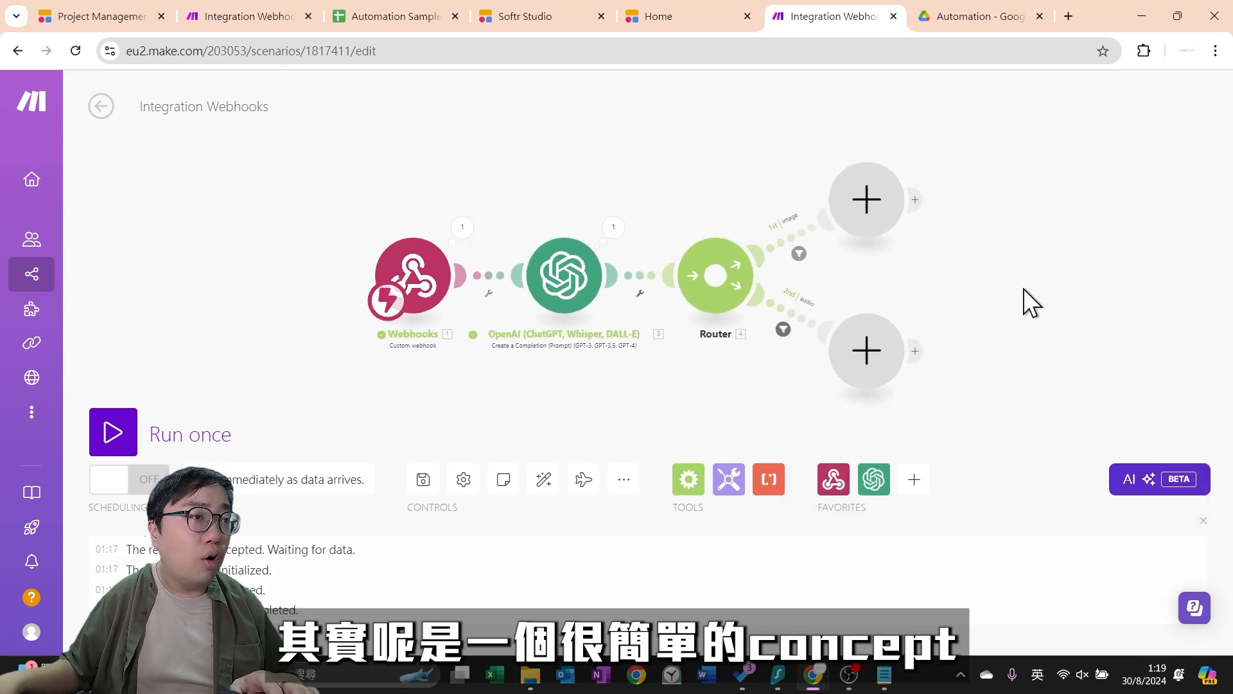
pyautogui.moveTo(926, 295); pyautogui.dragTo(867, 280)
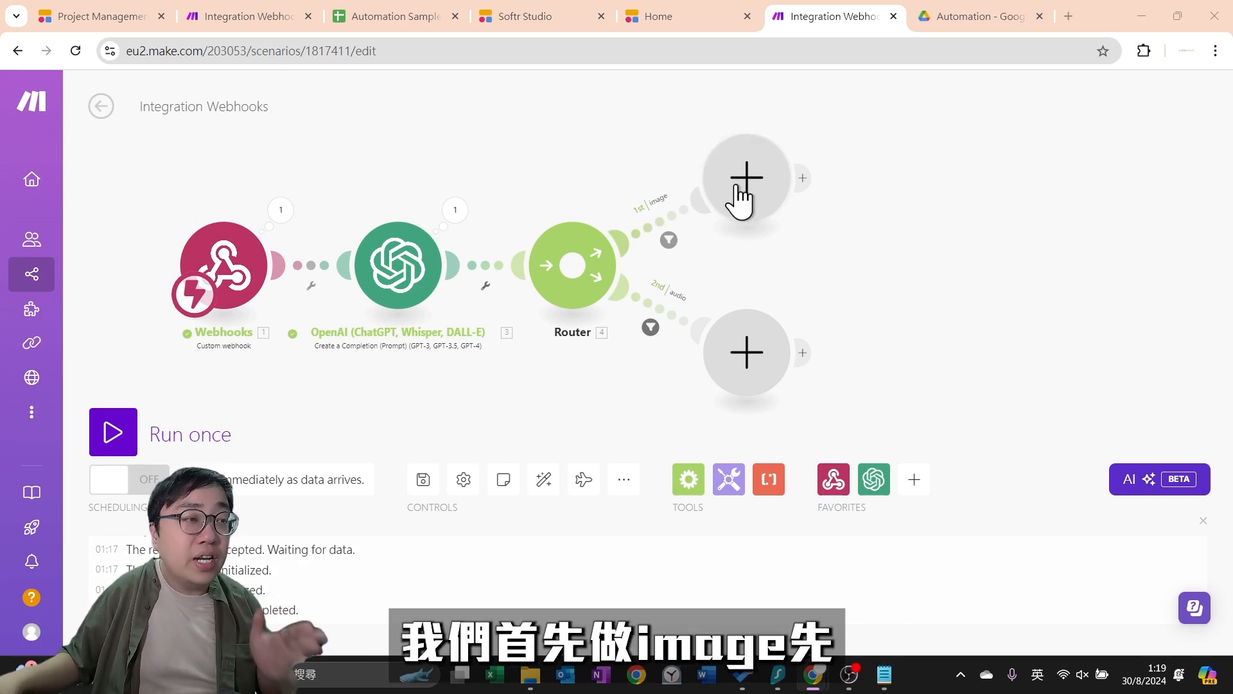
pyautogui.click(758, 177)
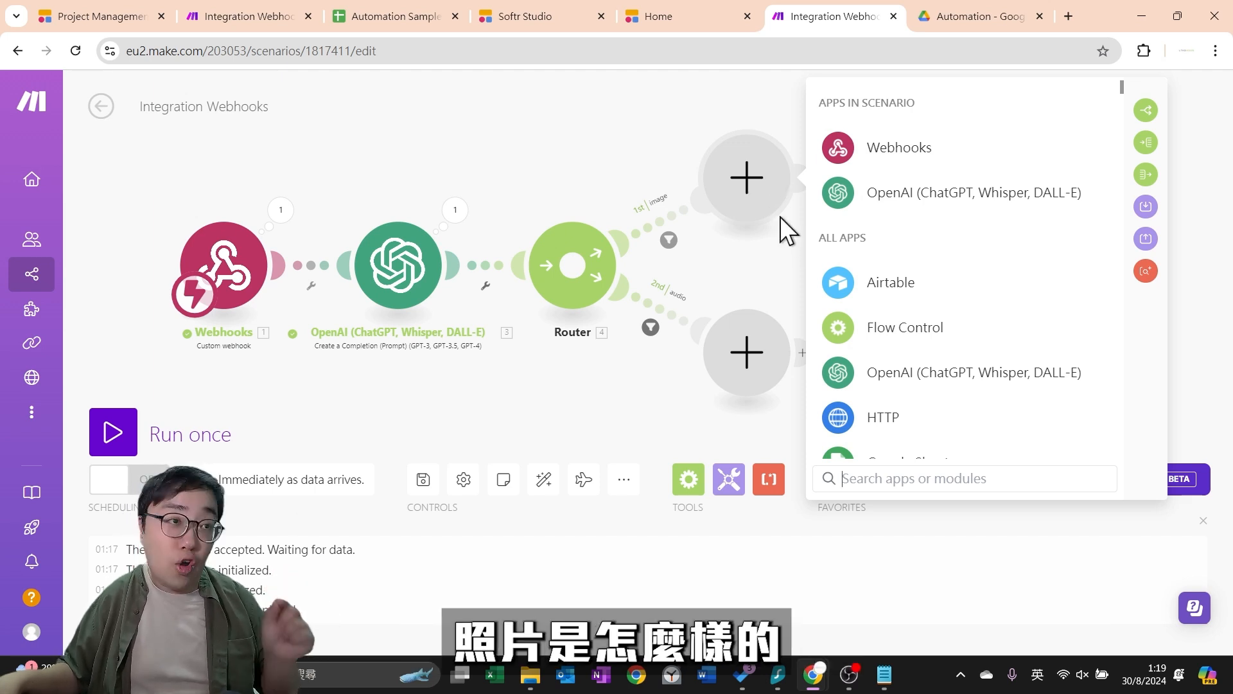
pyautogui.click(890, 200)
pyautogui.scroll(-3, 1002, 299)
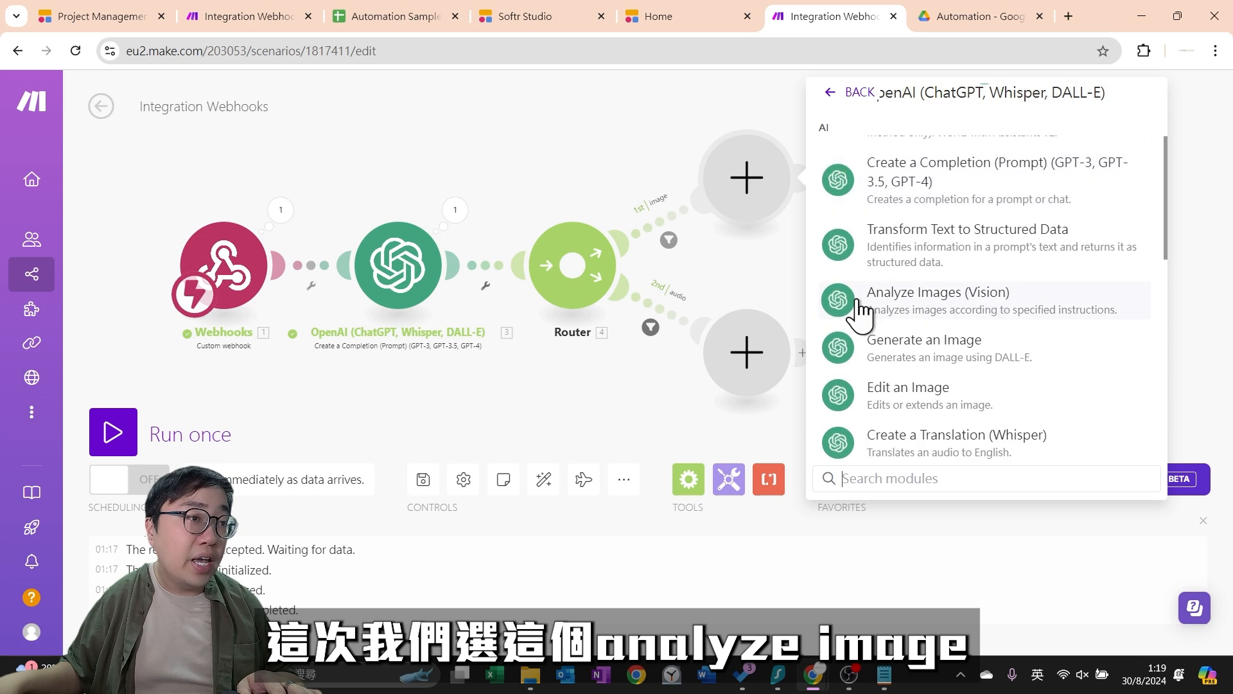
pyautogui.click(938, 307)
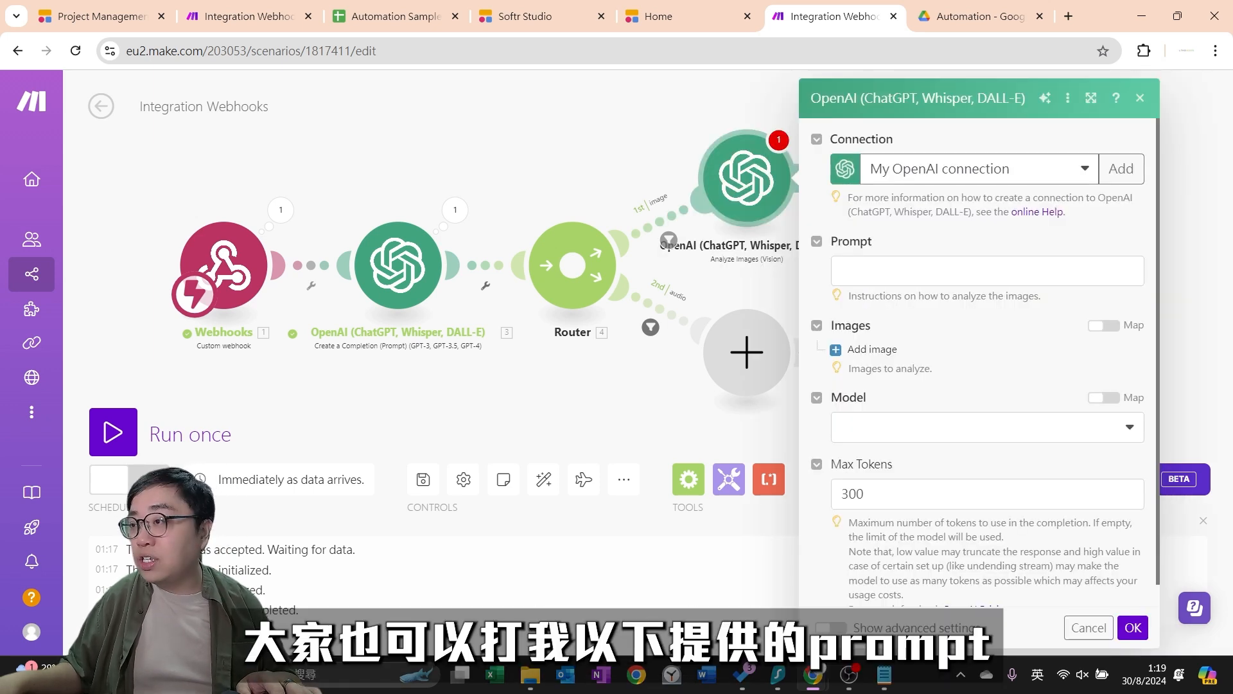
# Enter a prompt asking whether the image is a receipt, to be answered "Receipt" or "Not Support" with "No other elaboration."
pyautogui.click(933, 268)
pyautogui.write('Classify this image is a receipt or not? if yes, please reply "Receipt". If no, Please reply "Not Support"  No other elaboration.')
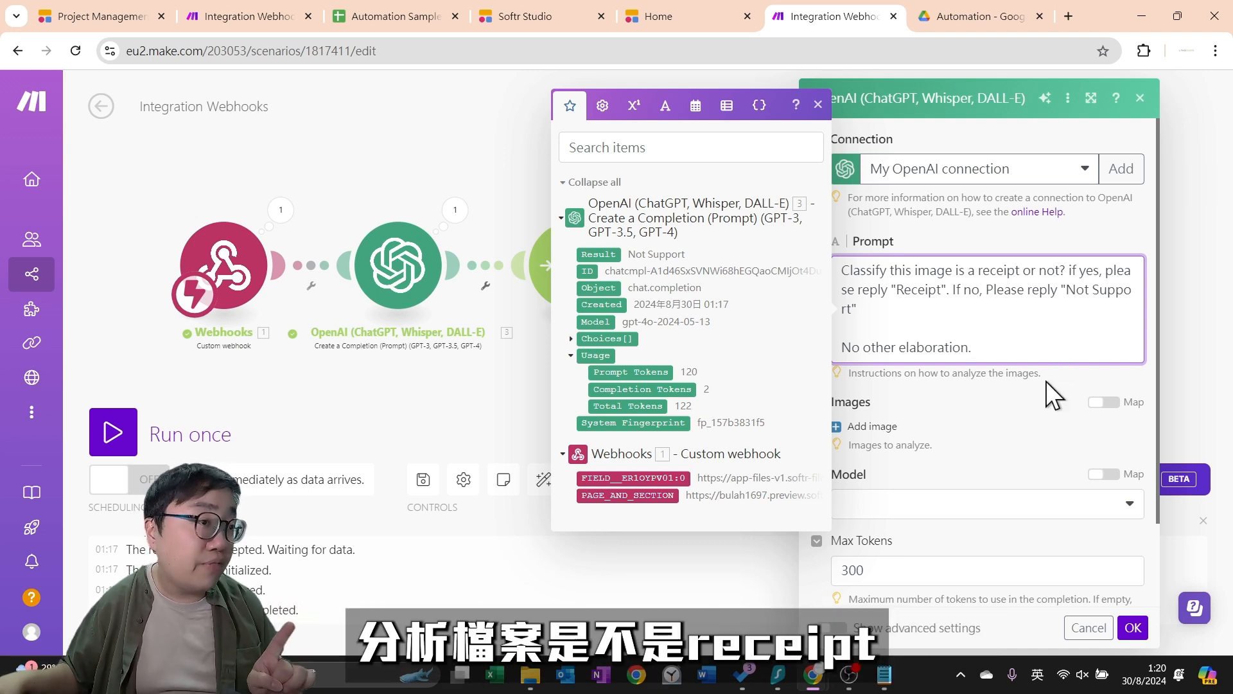
pyautogui.doubleClick(981, 271)
pyautogui.doubleClick(935, 290)
pyautogui.moveTo(1067, 292); pyautogui.dragTo(1116, 296)
pyautogui.click(1067, 313)
pyautogui.scroll(-1, 1024, 450)
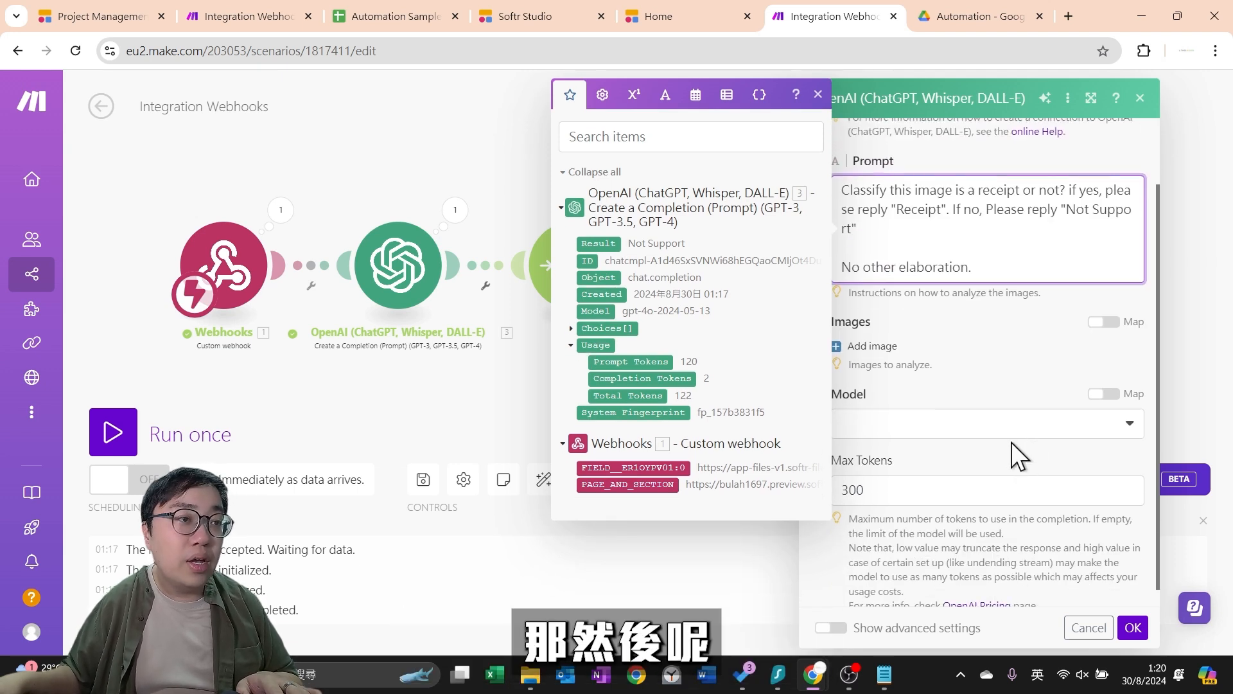
# Choose gpt-4o as the image analysis model and set Max Tokens to 1000
pyautogui.click(1020, 426)
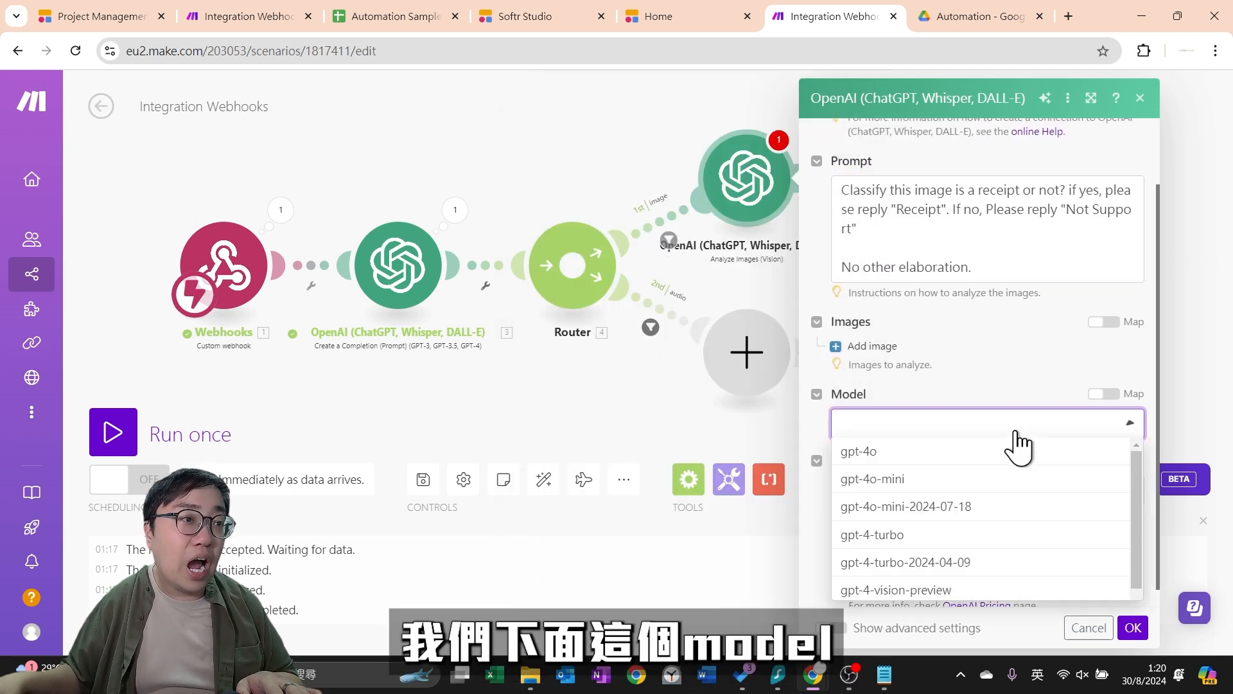
pyautogui.click(859, 453)
pyautogui.scroll(-1, 1000, 463)
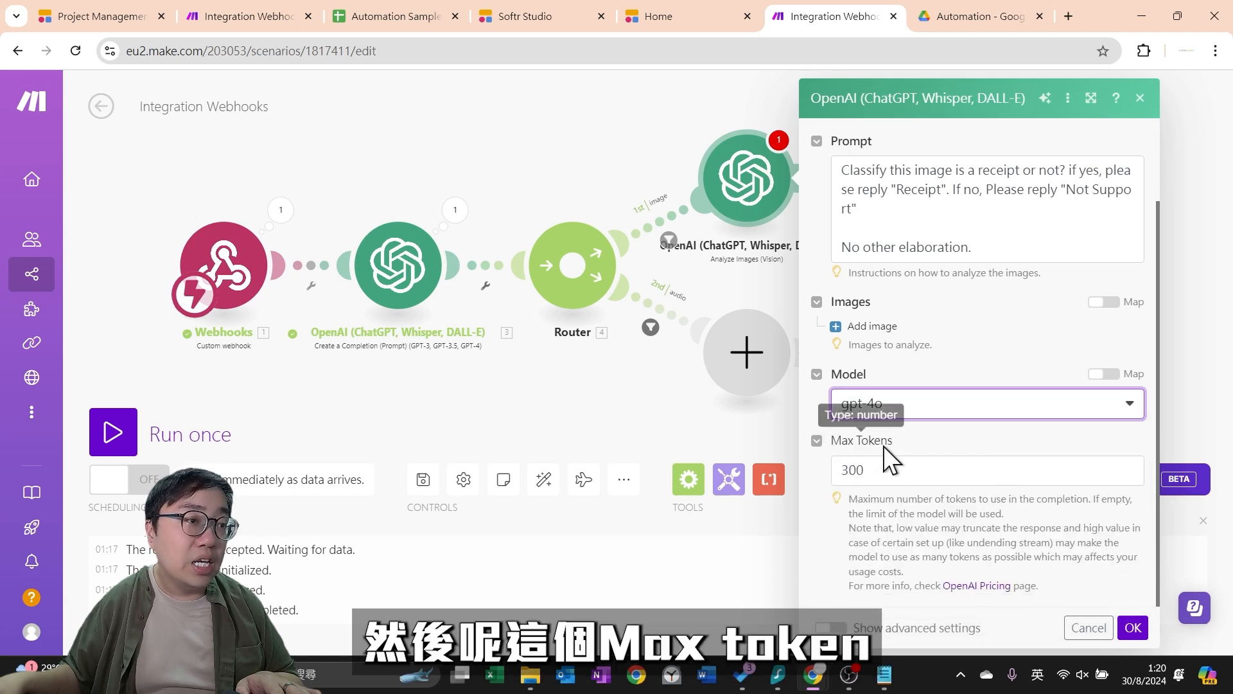
pyautogui.click(851, 472)
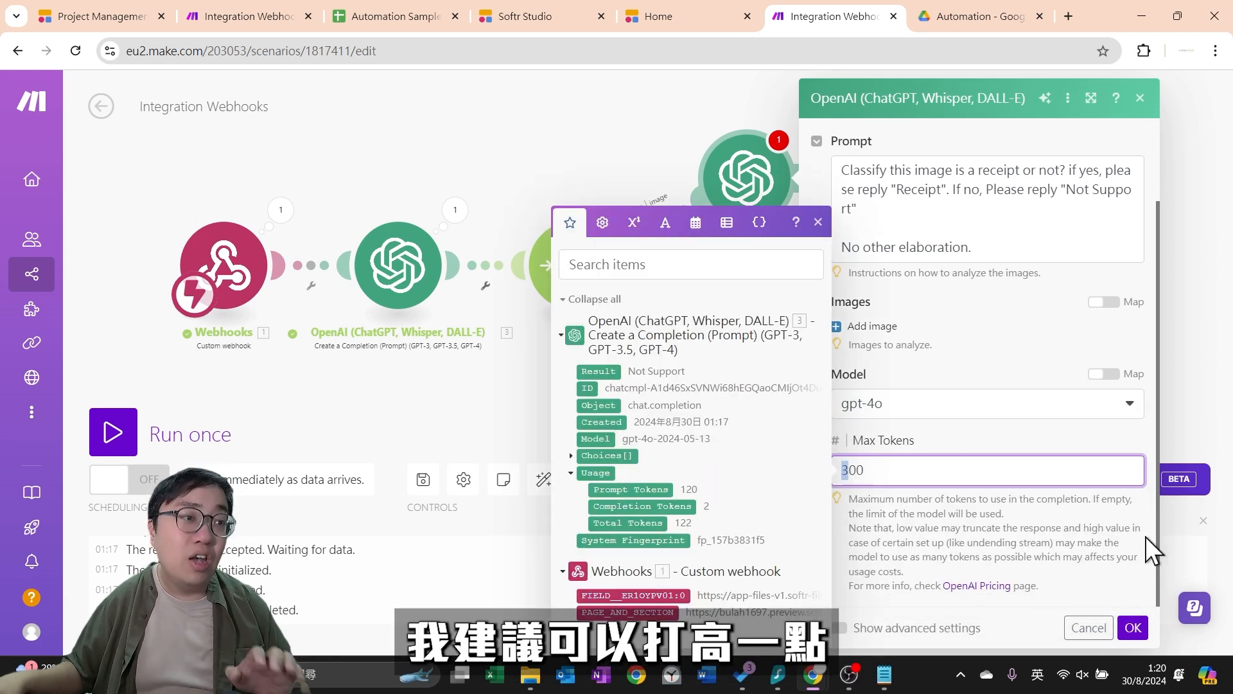
pyautogui.write('10')
pyautogui.click(942, 527)
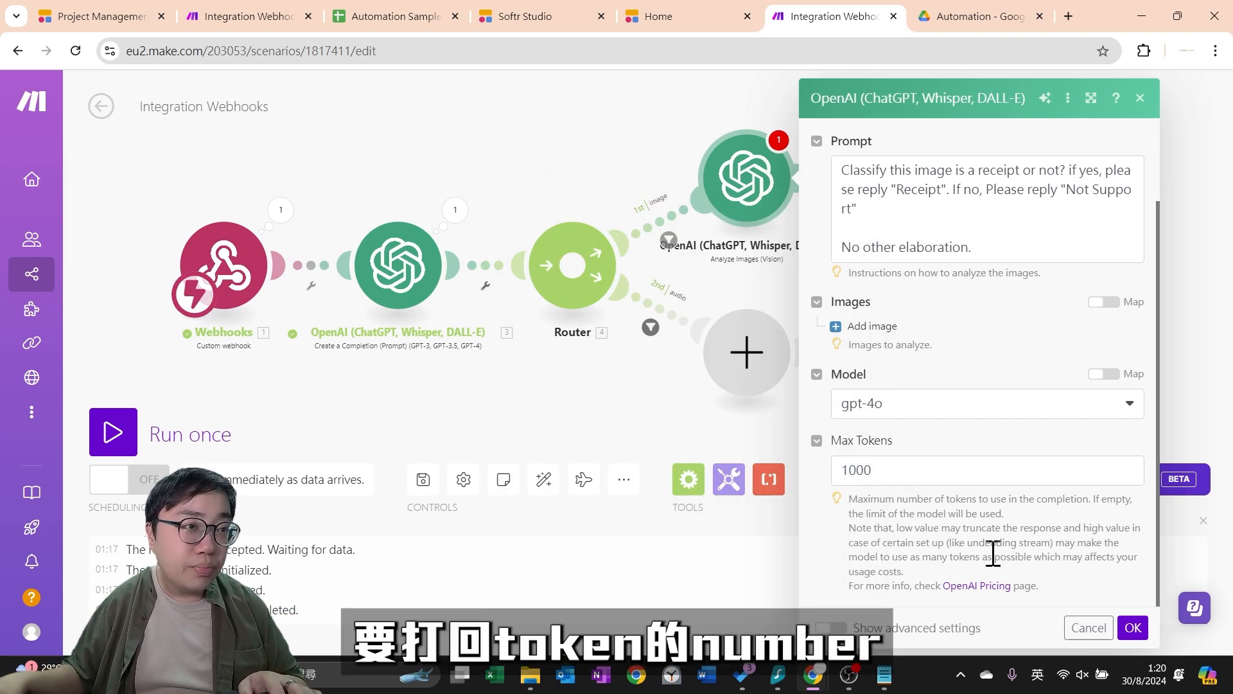
# Show the module's advanced settings, set Temperature to 0, and try to save the module
pyautogui.click(830, 628)
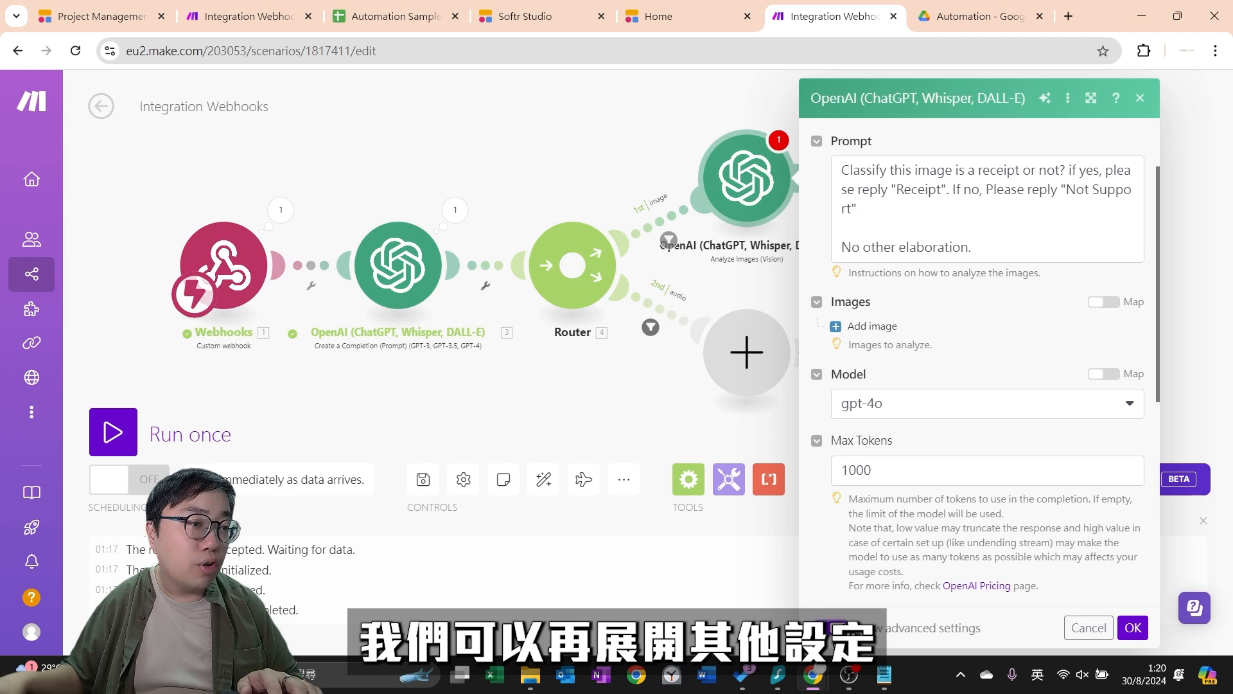
pyautogui.scroll(-6, 1038, 453)
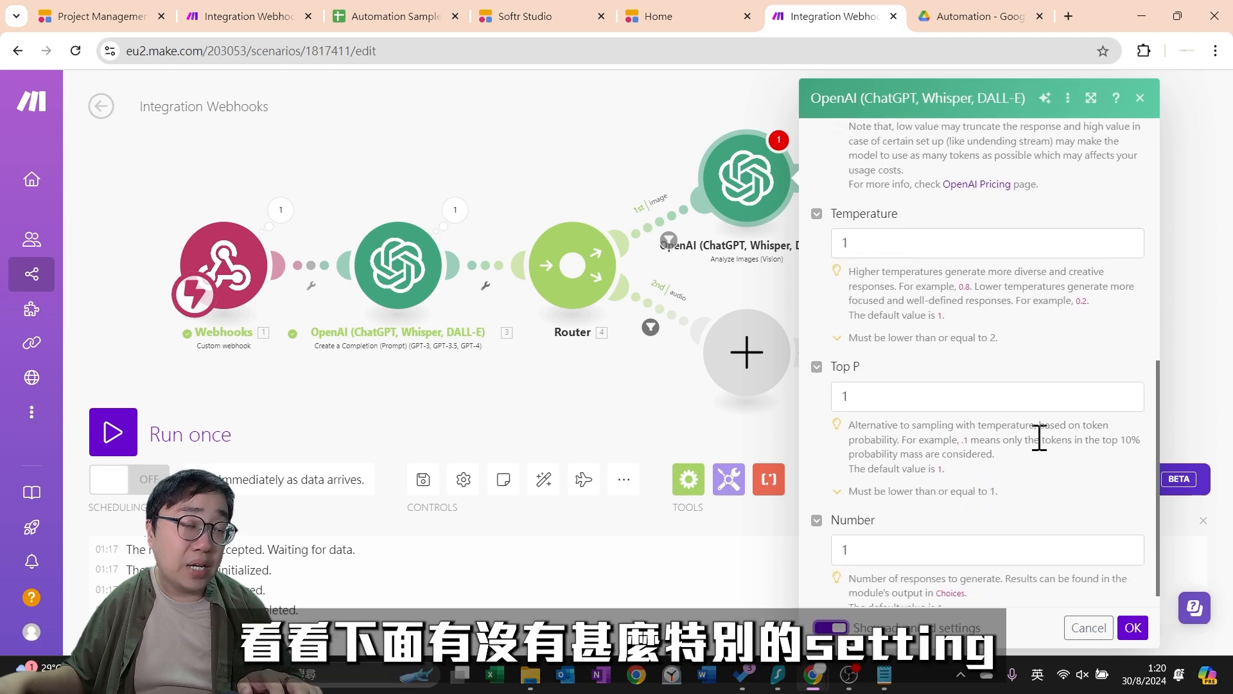
pyautogui.click(912, 249)
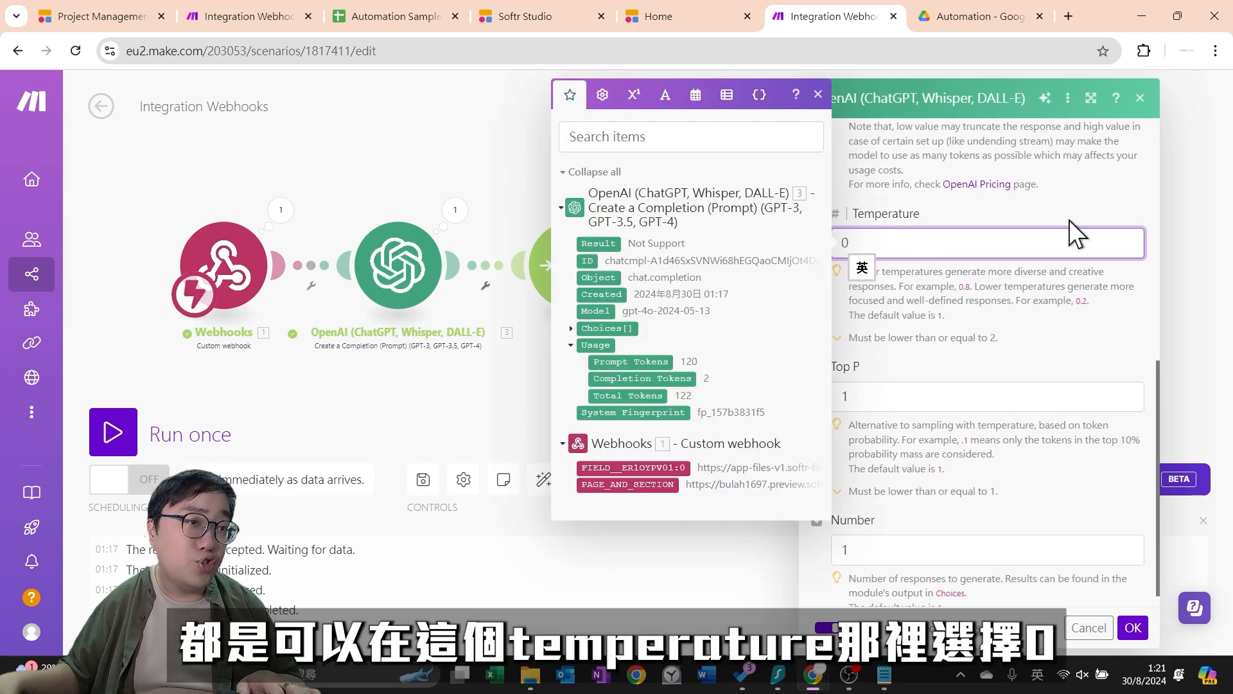
pyautogui.click(1084, 326)
pyautogui.scroll(-1, 1084, 347)
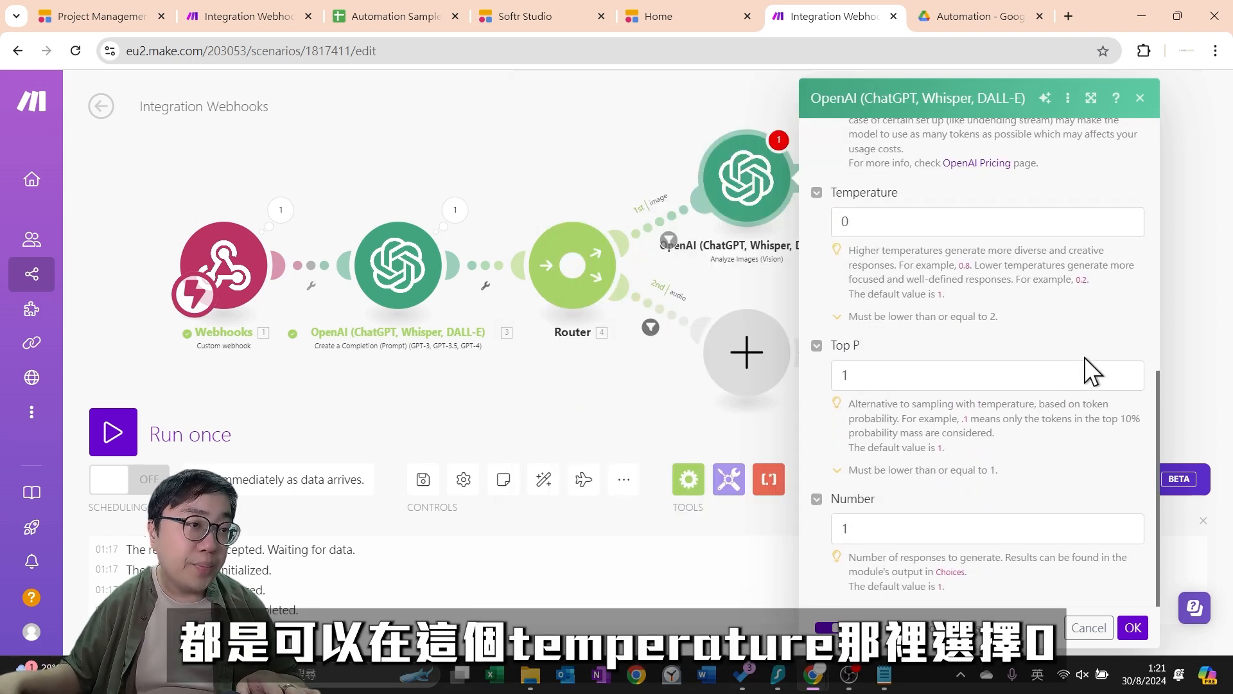
pyautogui.click(1134, 628)
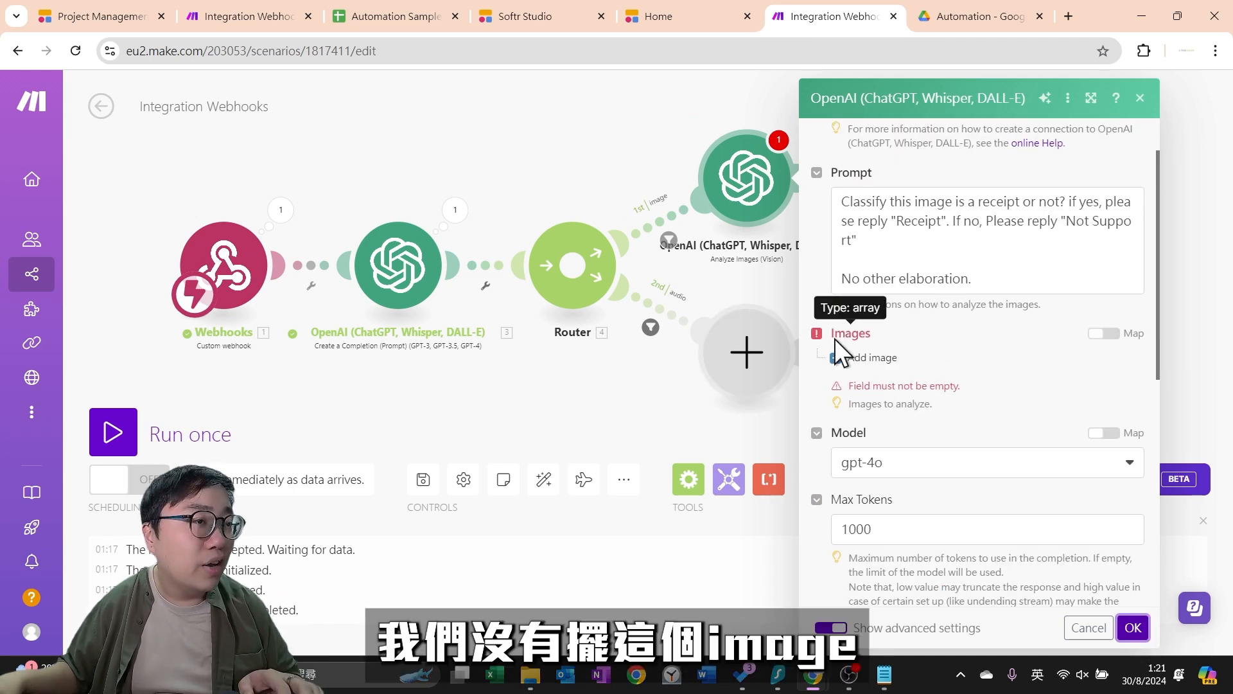
# Add an image to analyze by Image URL, mapped to the webhook's FIELD__ER1OYPV01:0, and save both the module and the scenario
pyautogui.click(860, 358)
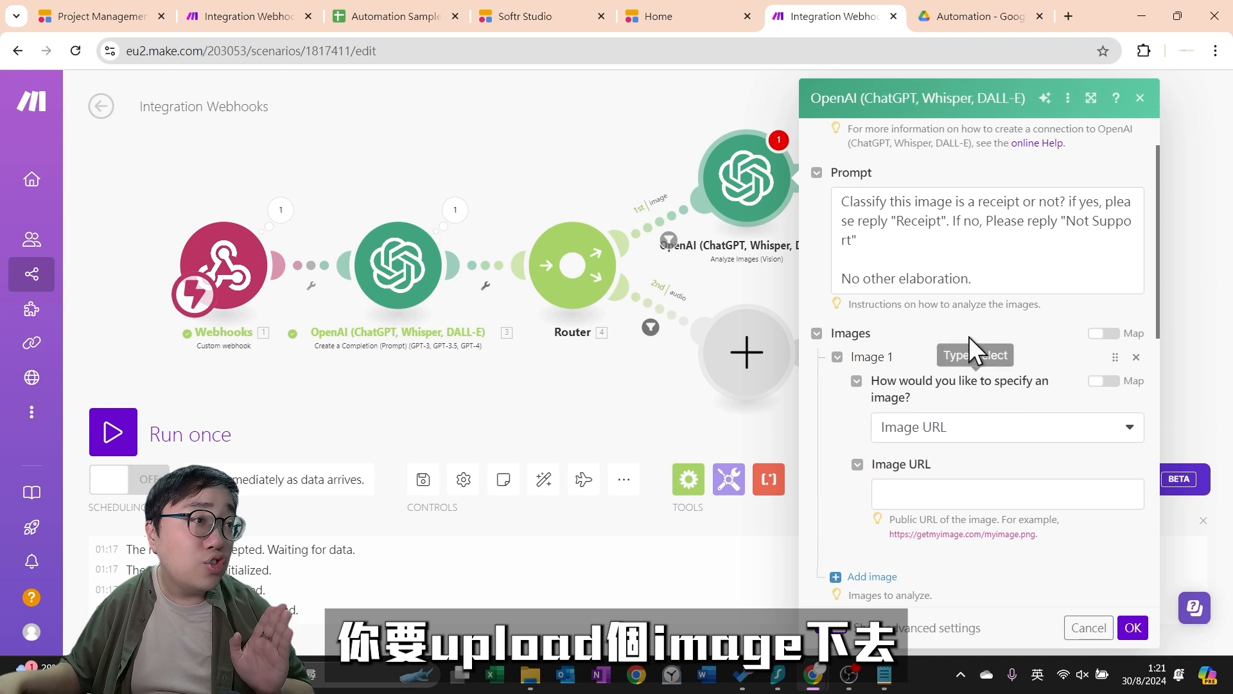
pyautogui.click(992, 493)
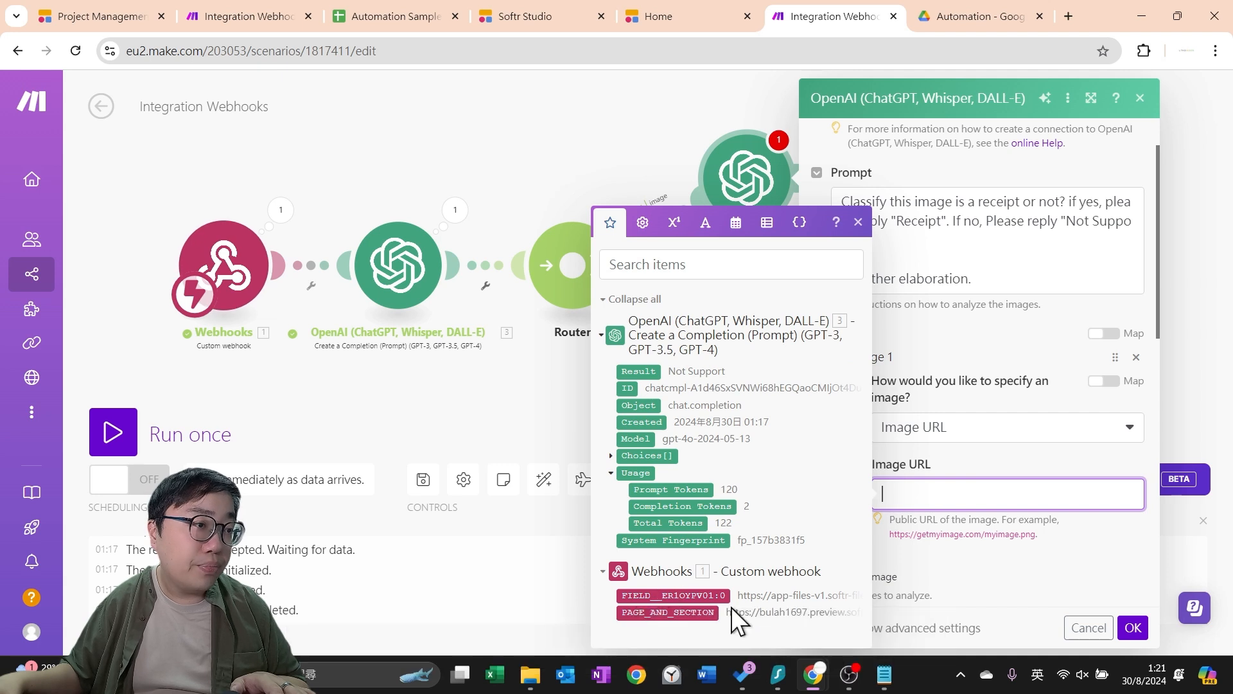
pyautogui.click(714, 595)
pyautogui.click(1134, 629)
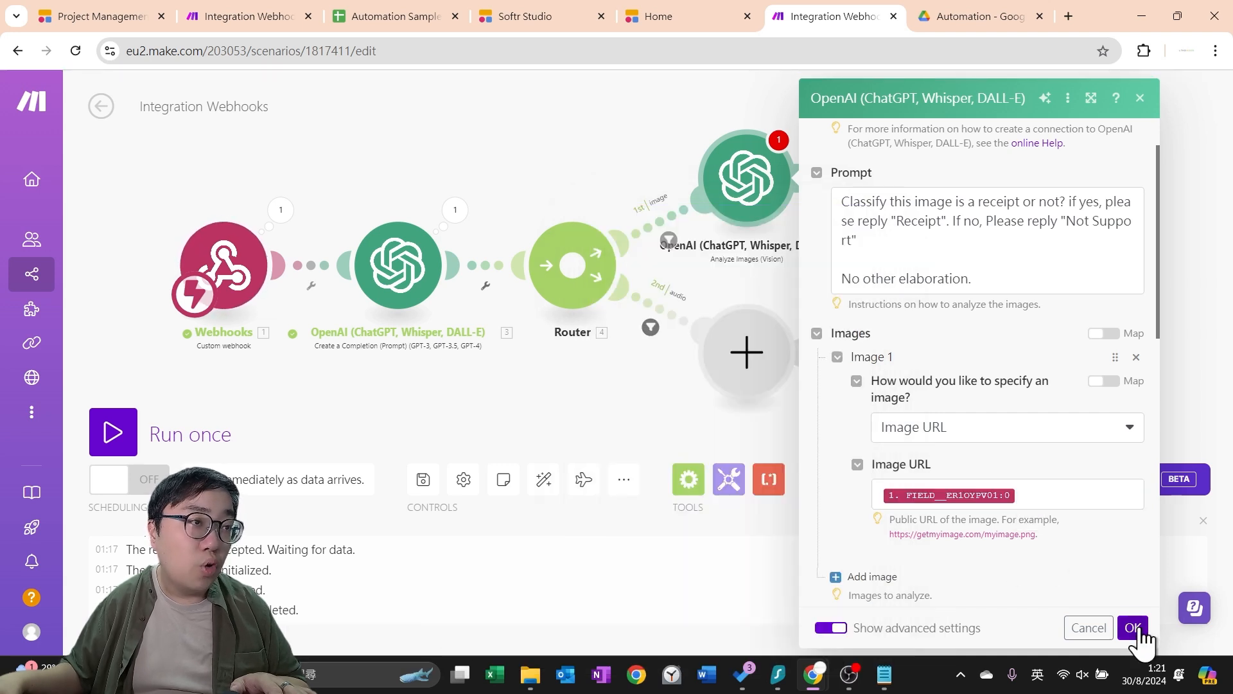
pyautogui.click(424, 487)
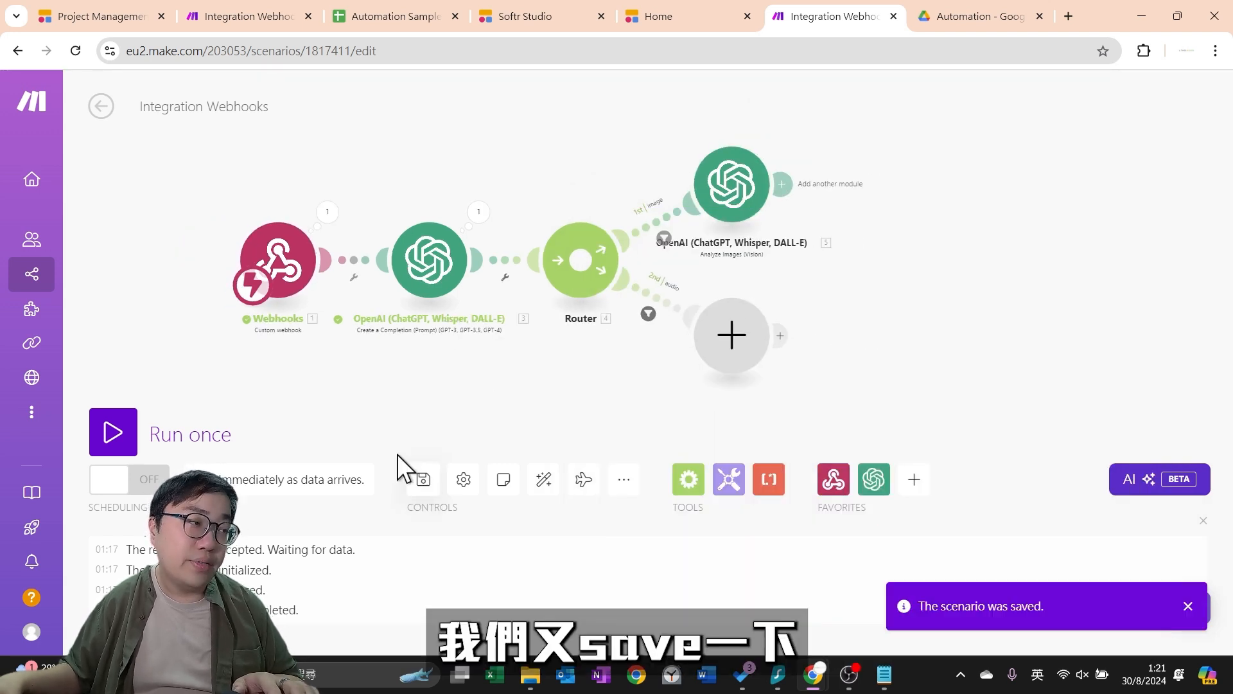
# Run the scenario once and submit b.jpeg through the Softr bookkeeper form
pyautogui.click(111, 446)
pyautogui.click(666, 17)
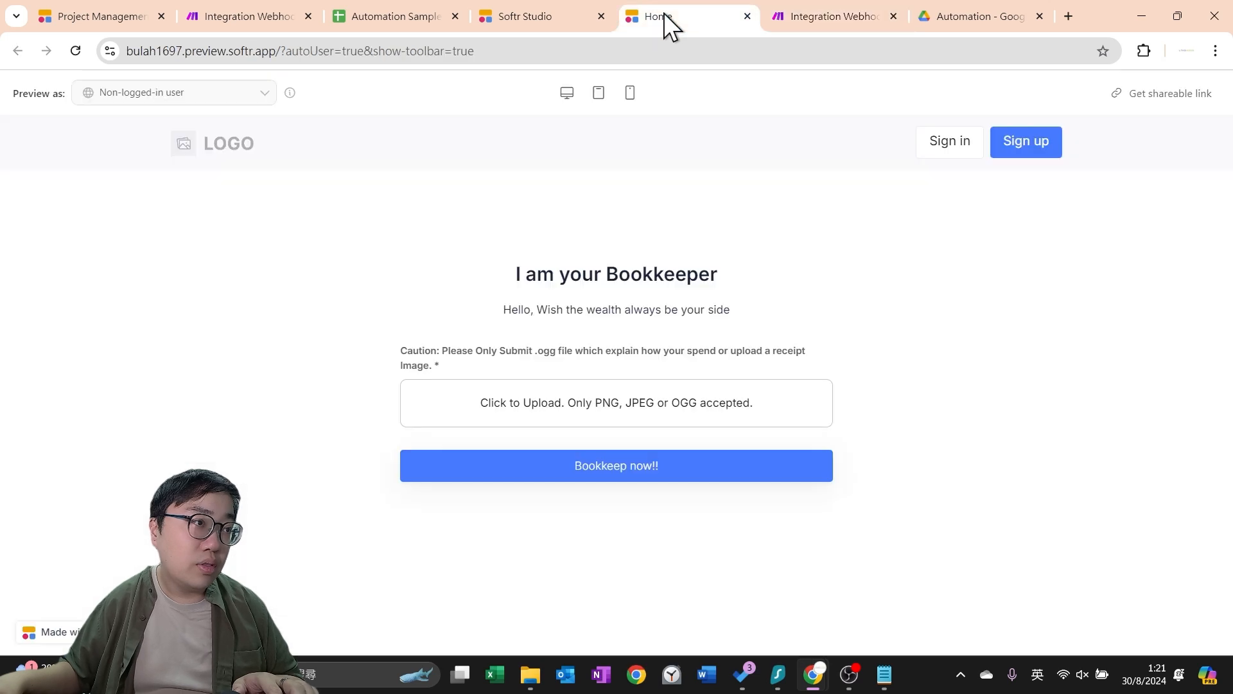
pyautogui.click(636, 413)
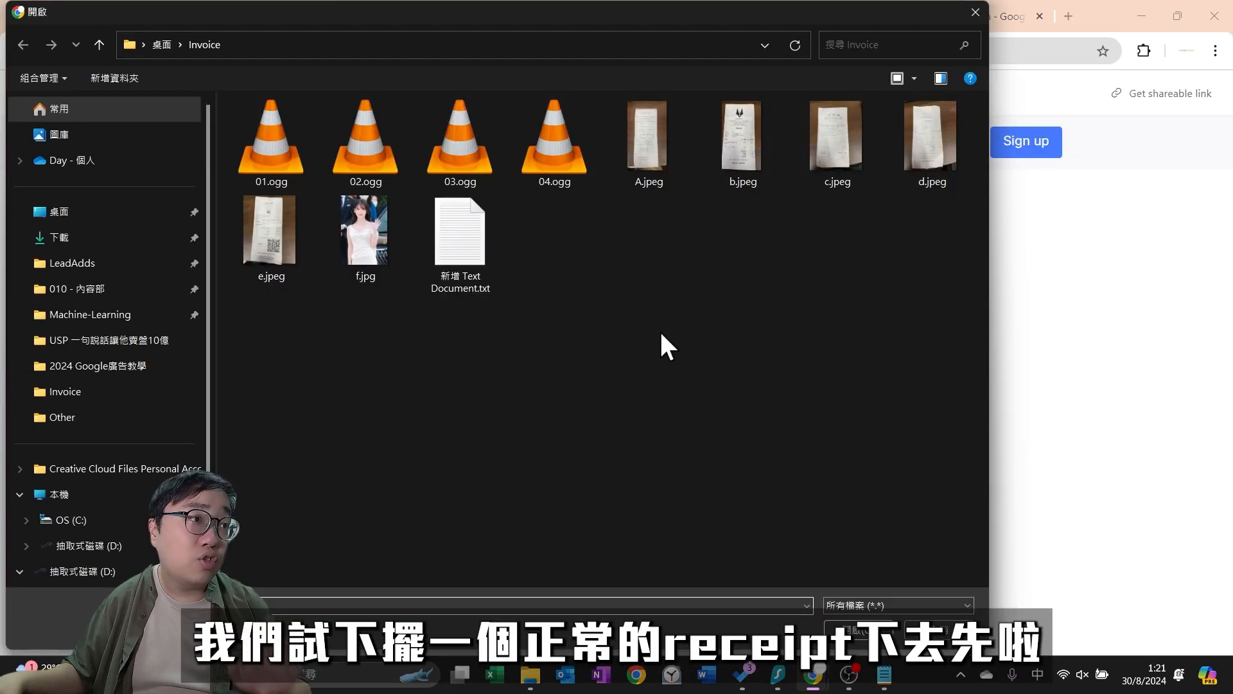
pyautogui.click(745, 129)
pyautogui.click(858, 630)
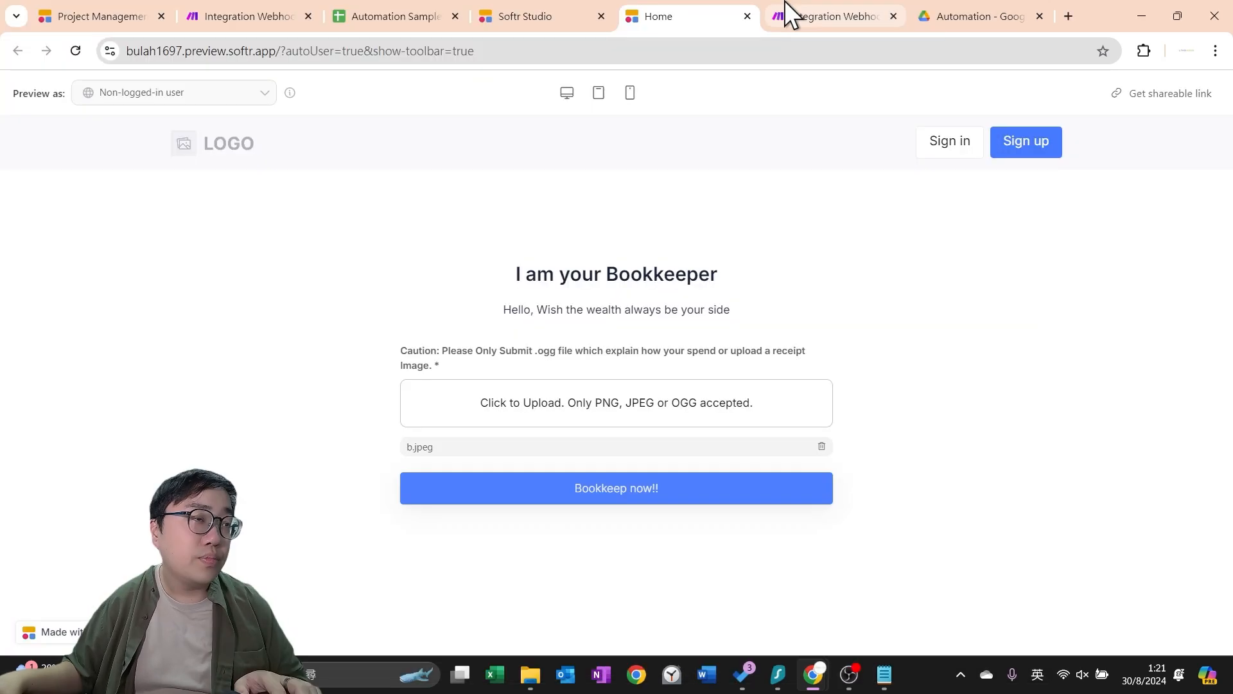
# Return to the Make scenario and examine the Analyze Images module's result for the submitted receipt
pyautogui.click(800, 17)
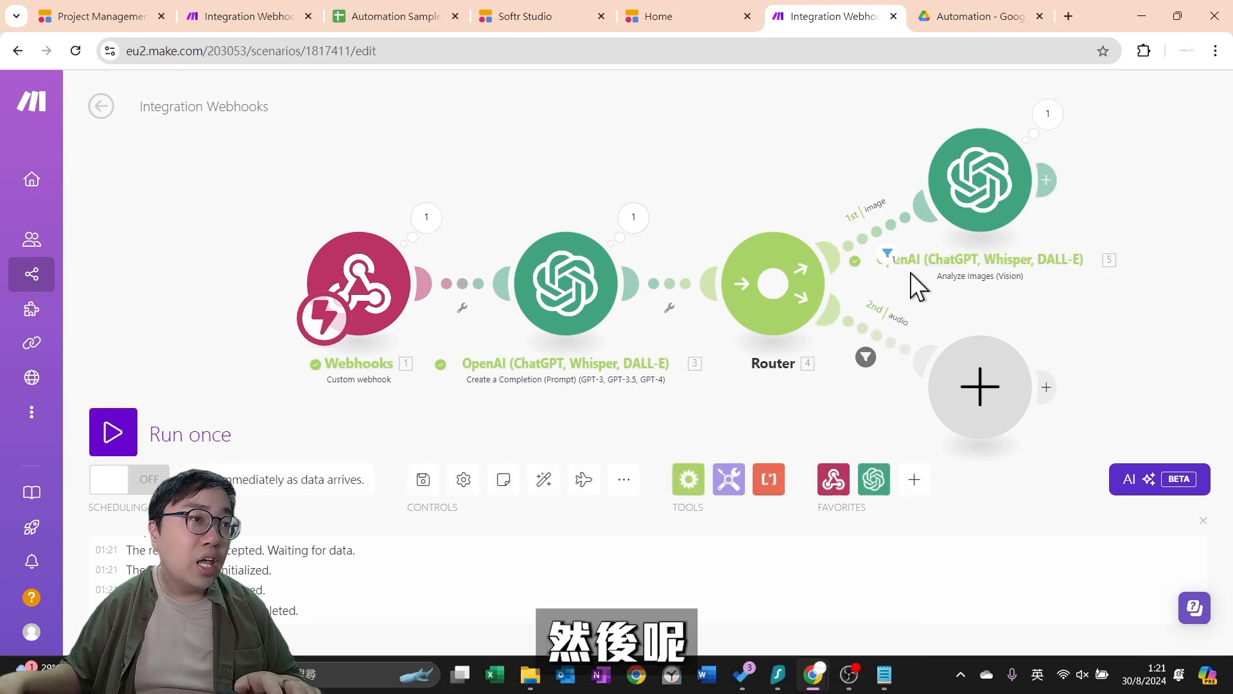
pyautogui.moveTo(1123, 286); pyautogui.dragTo(962, 323)
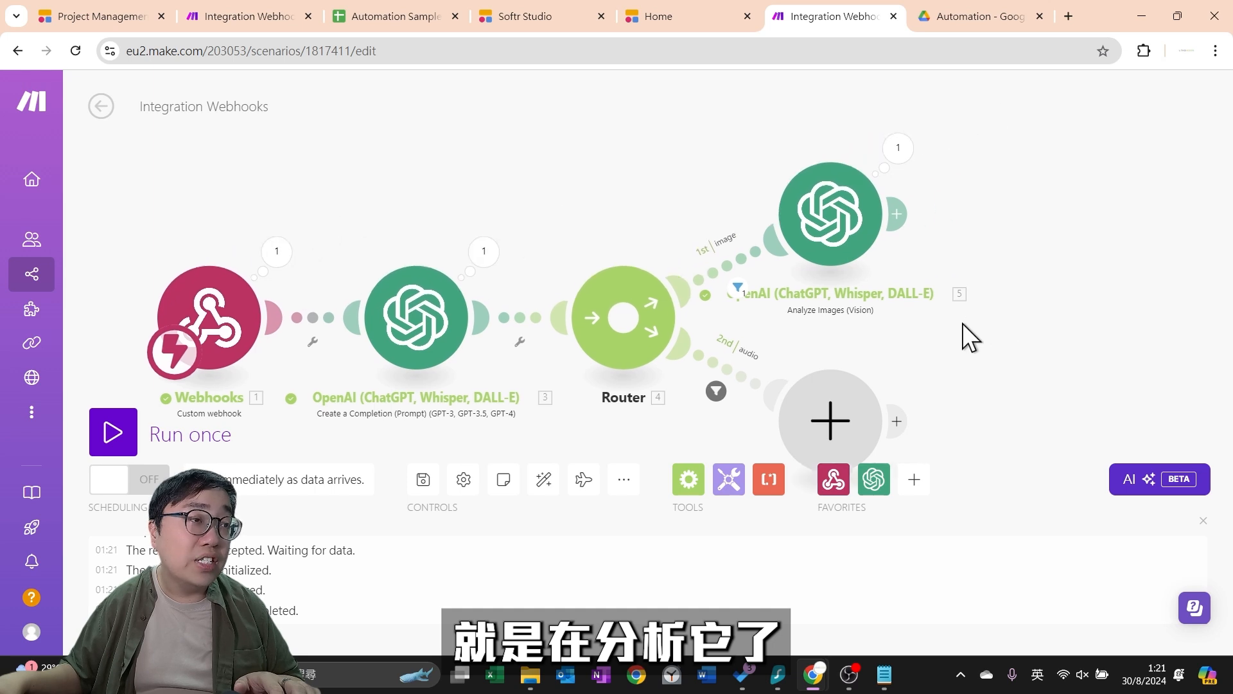
pyautogui.scroll(3, 884, 283)
pyautogui.scroll(-1, 1007, 250)
pyautogui.moveTo(1019, 283)
pyautogui.mouseDown()
pyautogui.moveTo(953, 310)
pyautogui.moveTo(962, 271)
pyautogui.moveTo(1039, 282)
pyautogui.mouseUp()
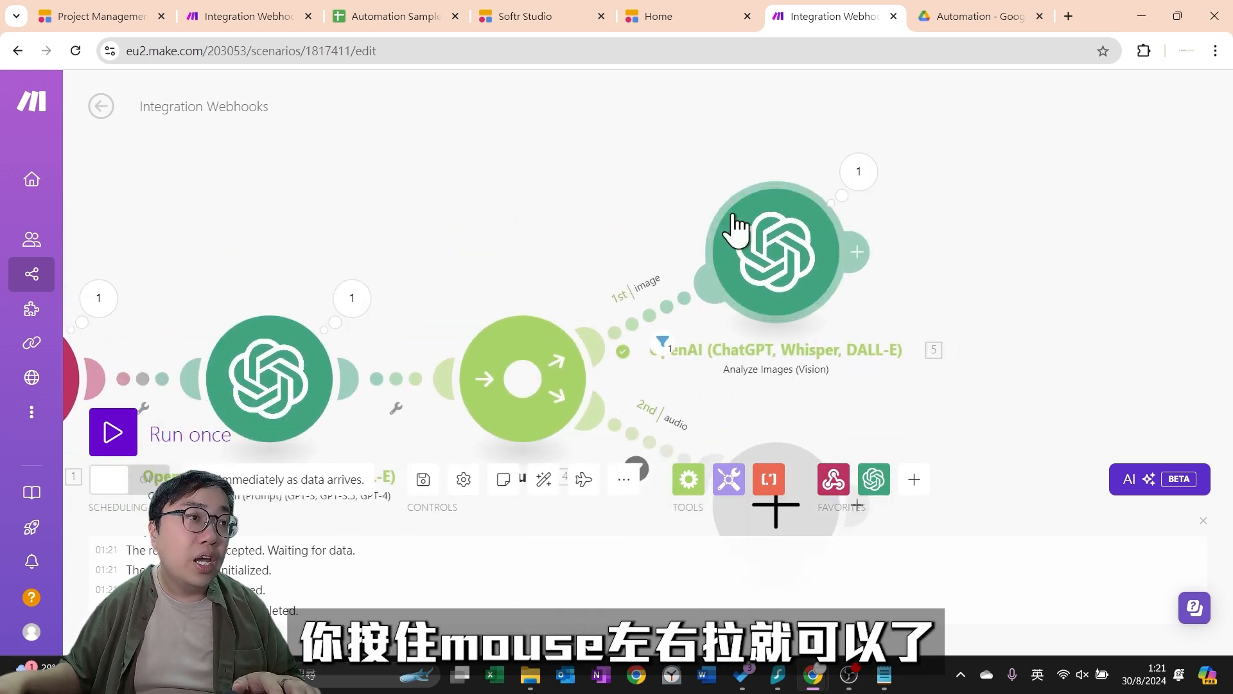
pyautogui.click(861, 179)
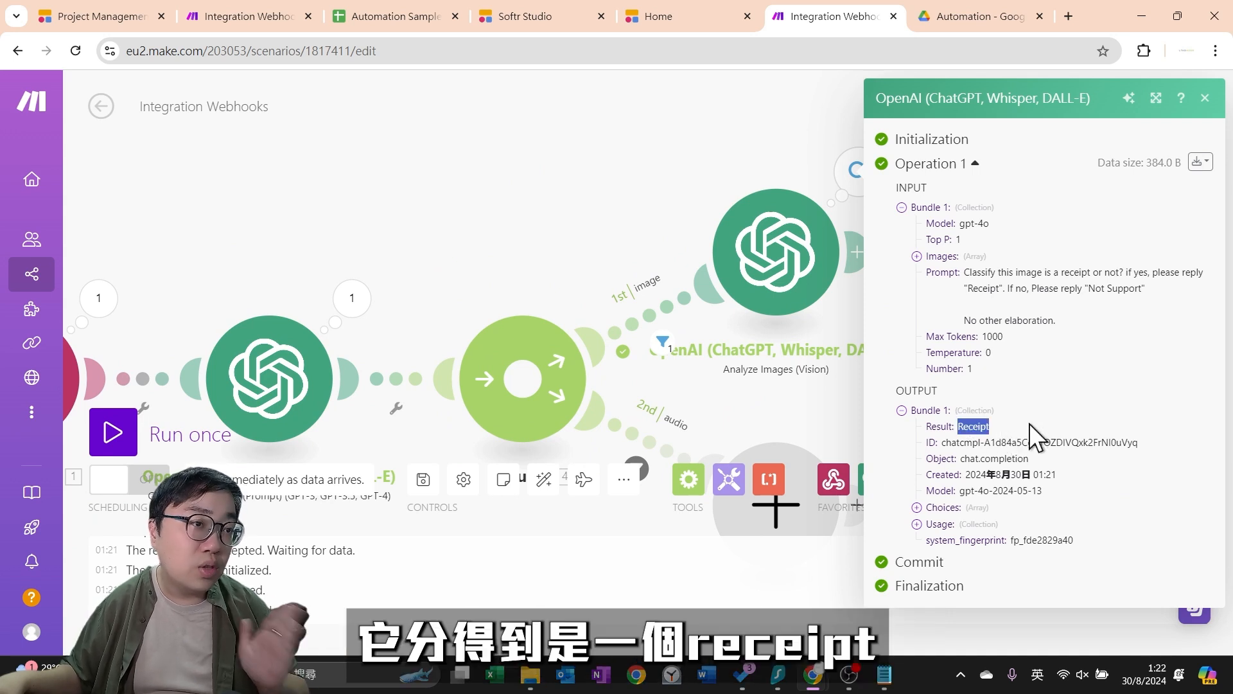
pyautogui.click(828, 346)
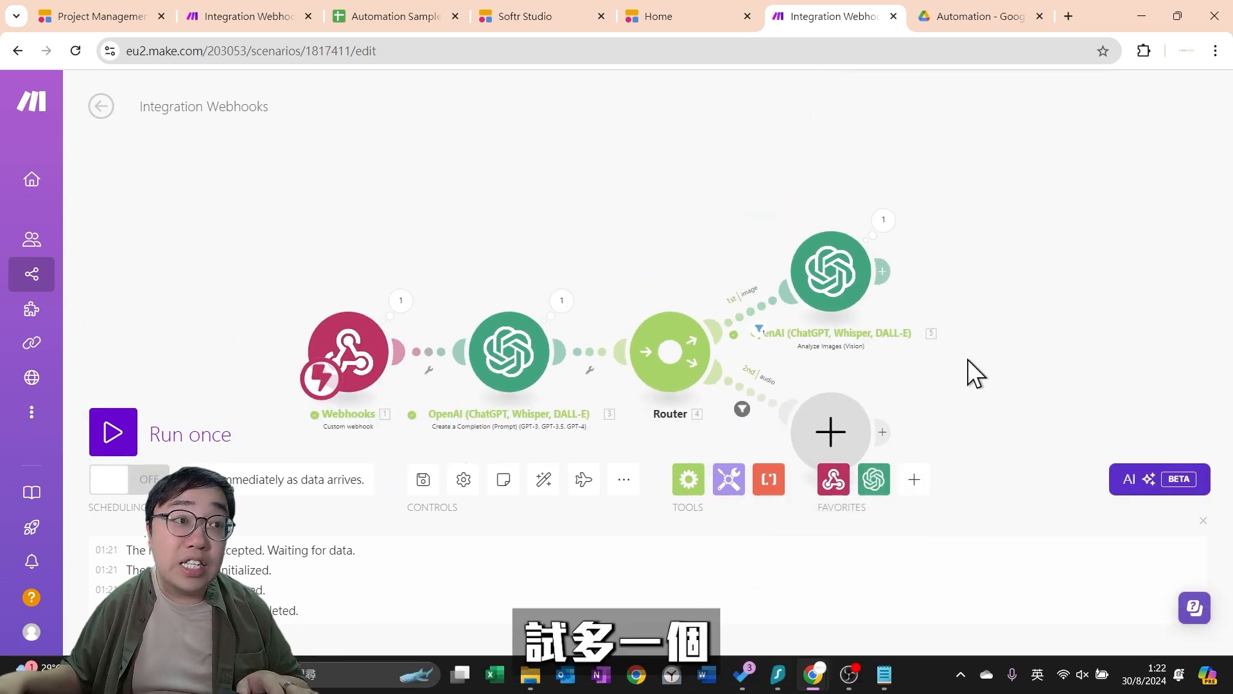
# Run the scenario once more and submit the non-receipt photo f.jpg through the Softr bookkeeper form
pyautogui.click(109, 437)
pyautogui.click(681, 17)
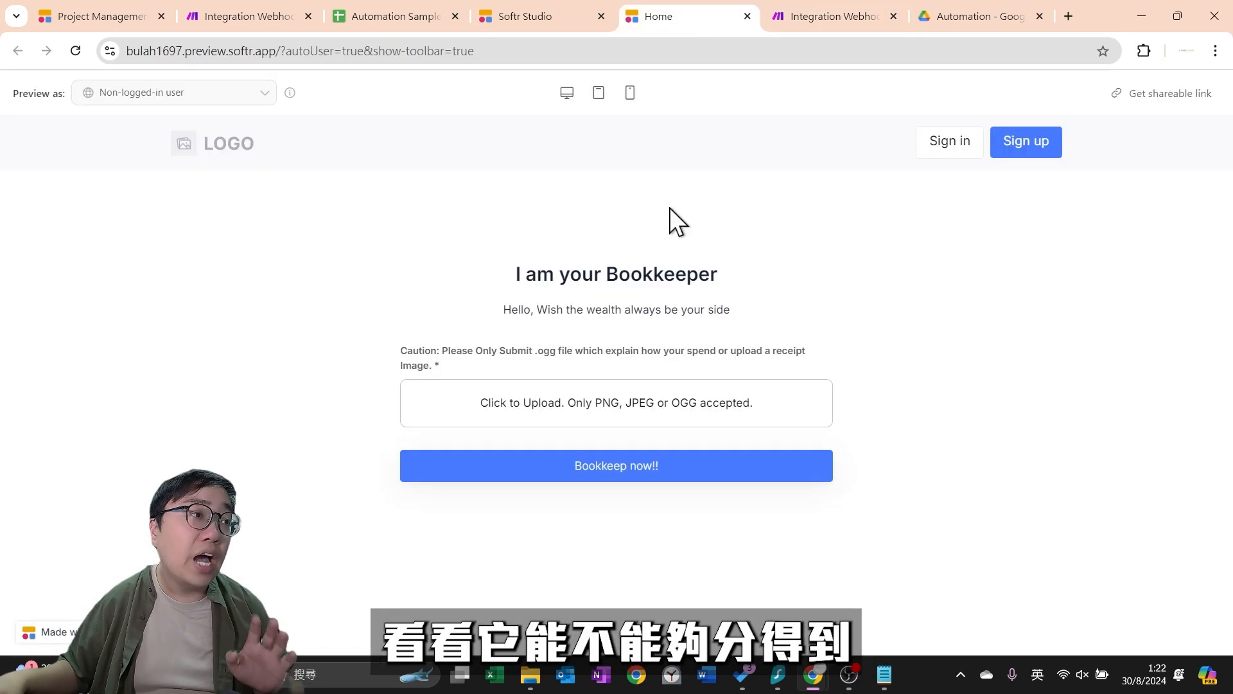
pyautogui.click(626, 403)
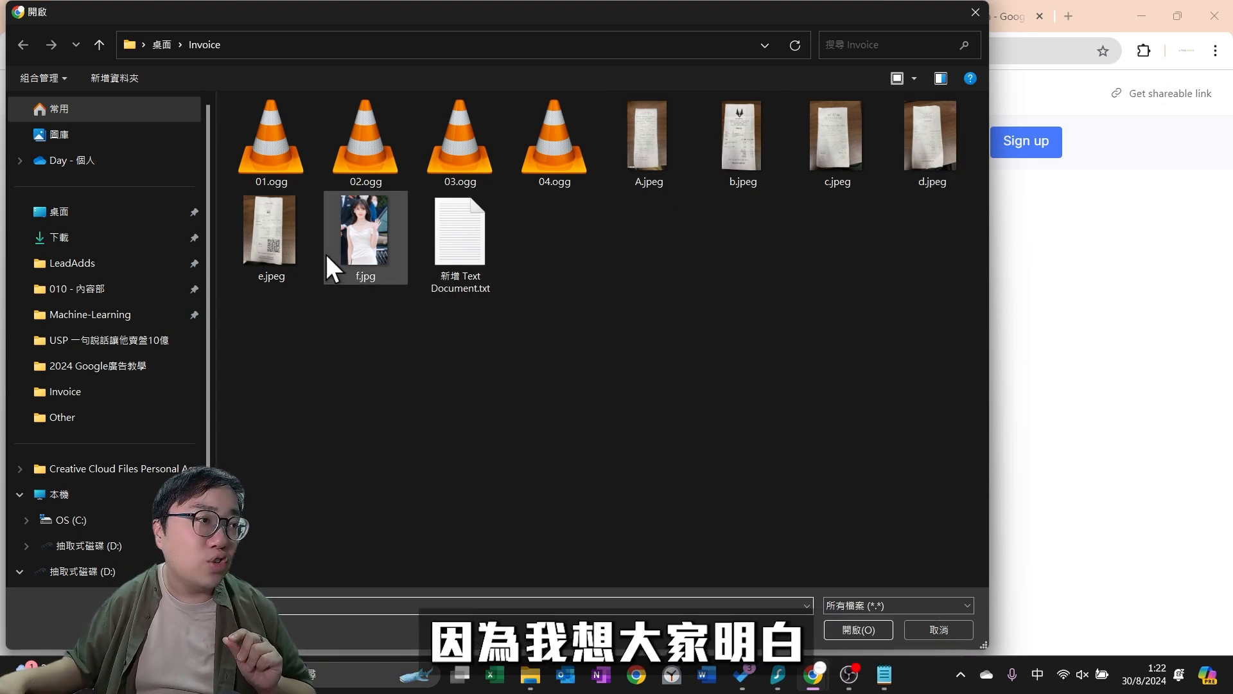
pyautogui.moveTo(376, 233)
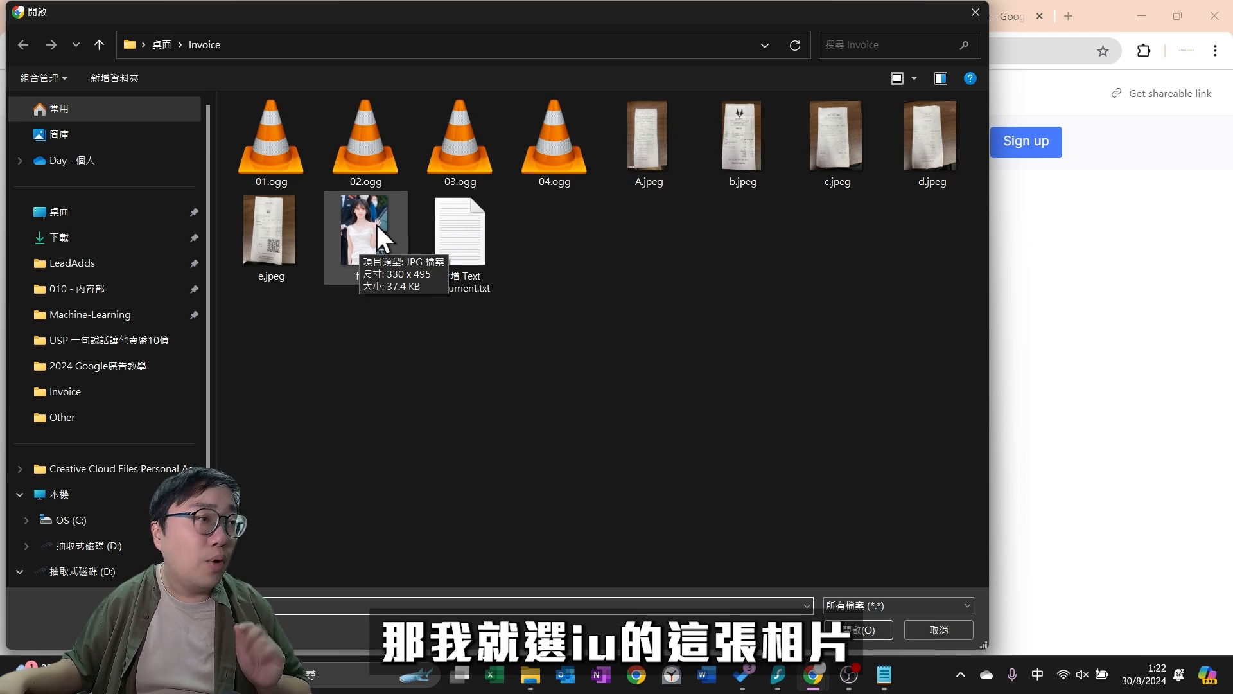
pyautogui.click(377, 225)
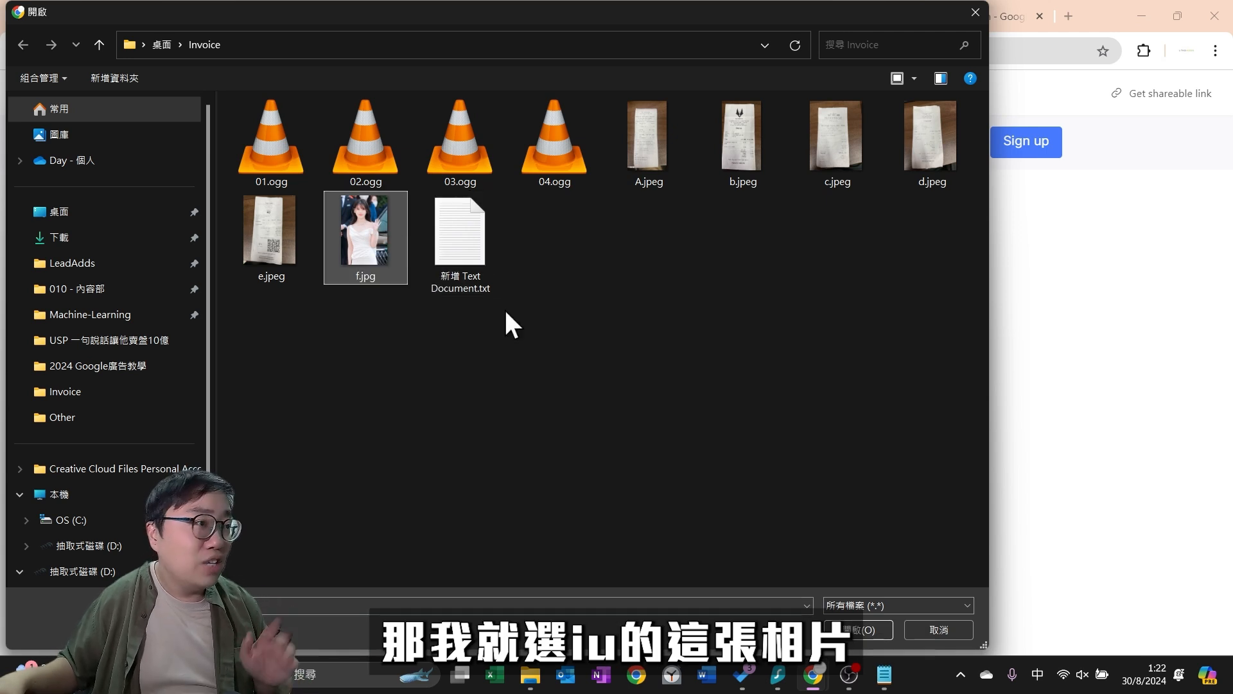
pyautogui.click(856, 631)
pyautogui.click(643, 495)
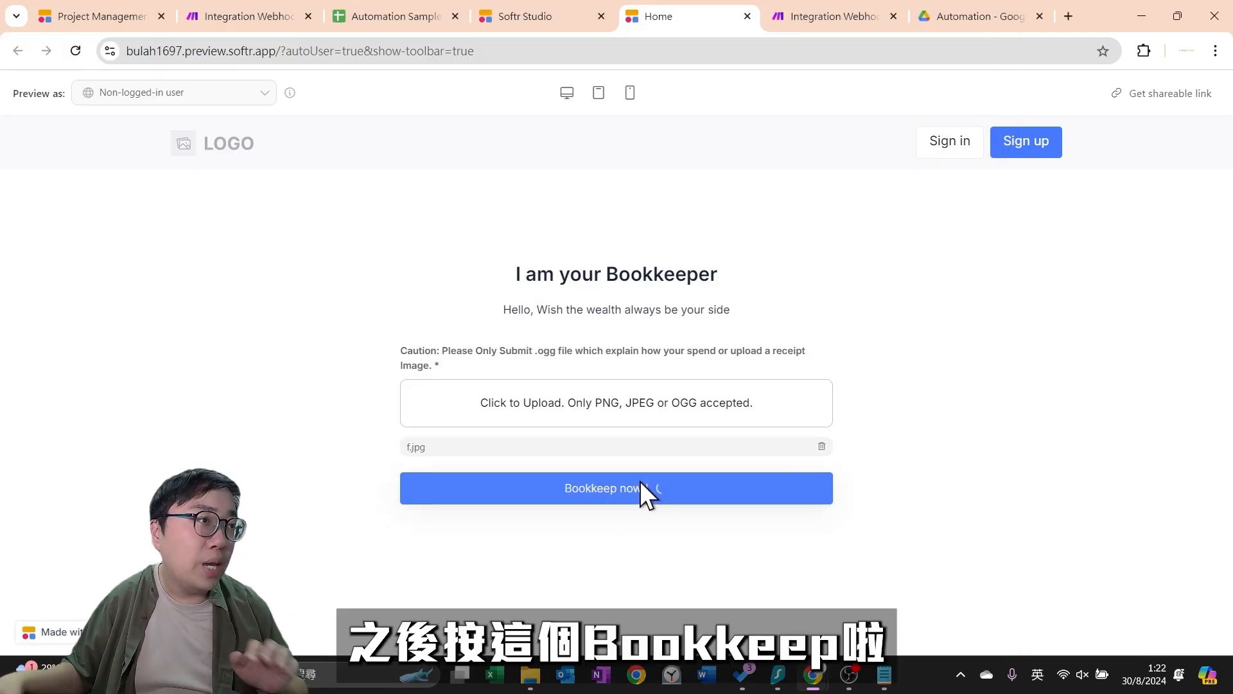
# Go back to the Make scenario and check the Analyze Images result for the f.jpg submission
pyautogui.click(828, 18)
pyautogui.scroll(-2, 651, 126)
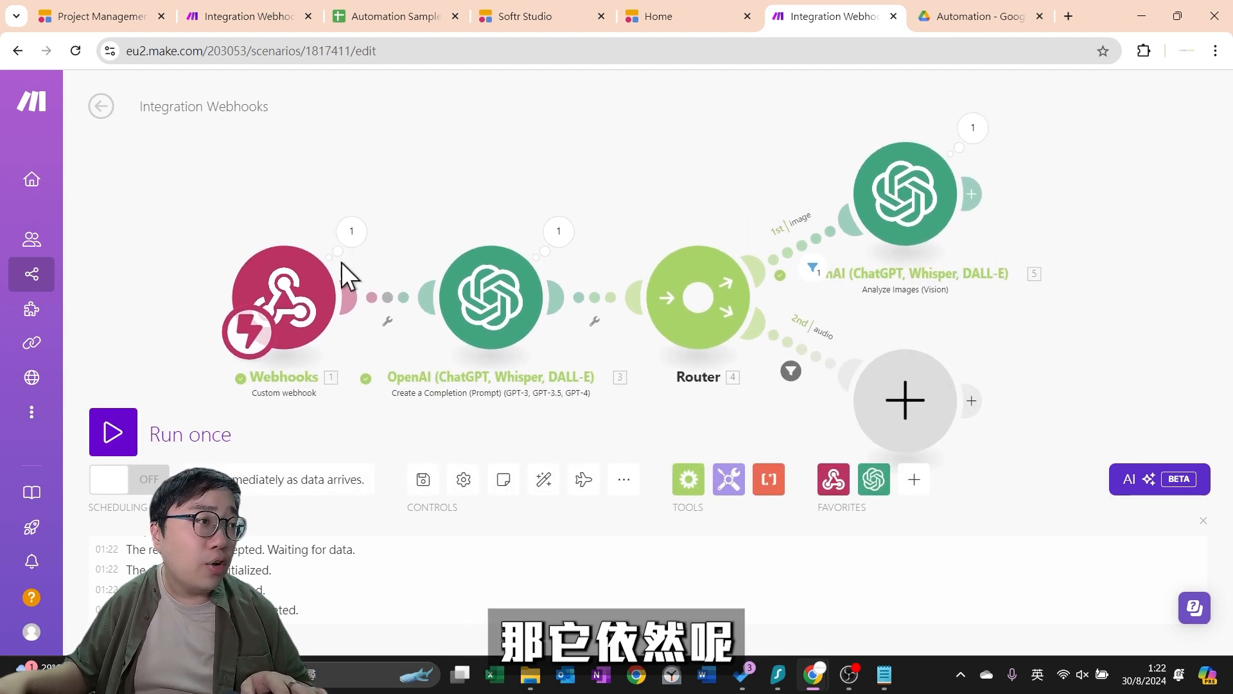
pyautogui.click(974, 129)
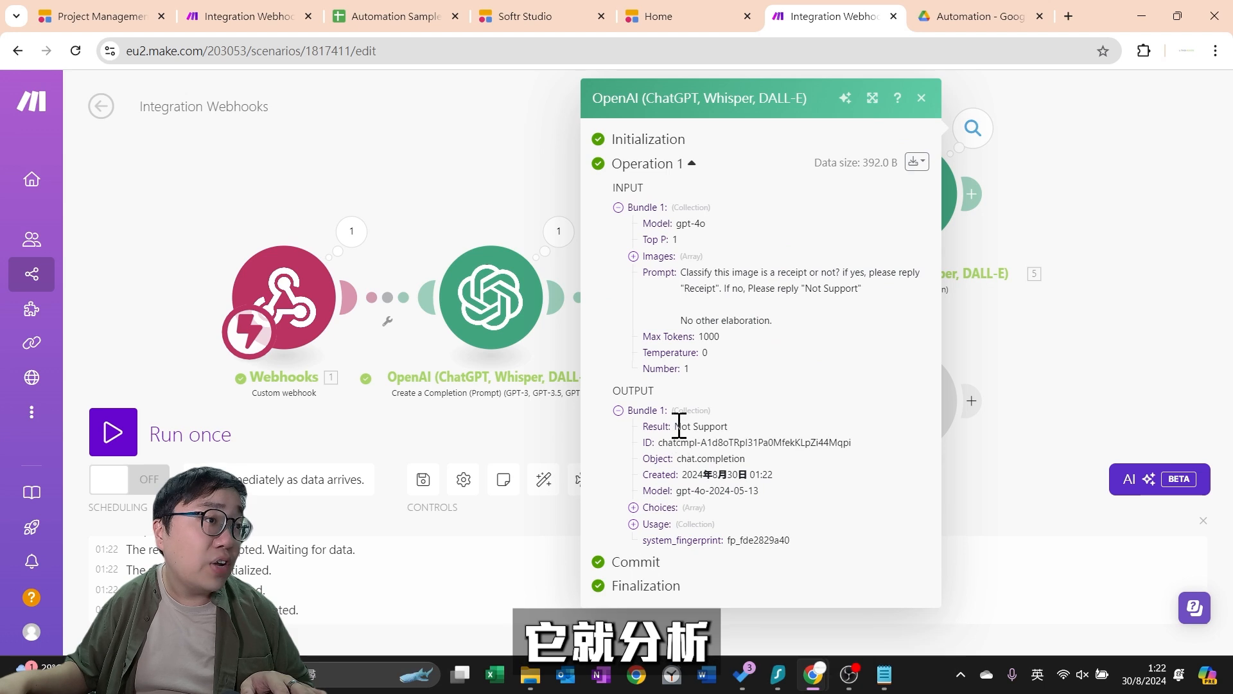
pyautogui.moveTo(673, 427); pyautogui.dragTo(733, 430)
pyautogui.click(736, 429)
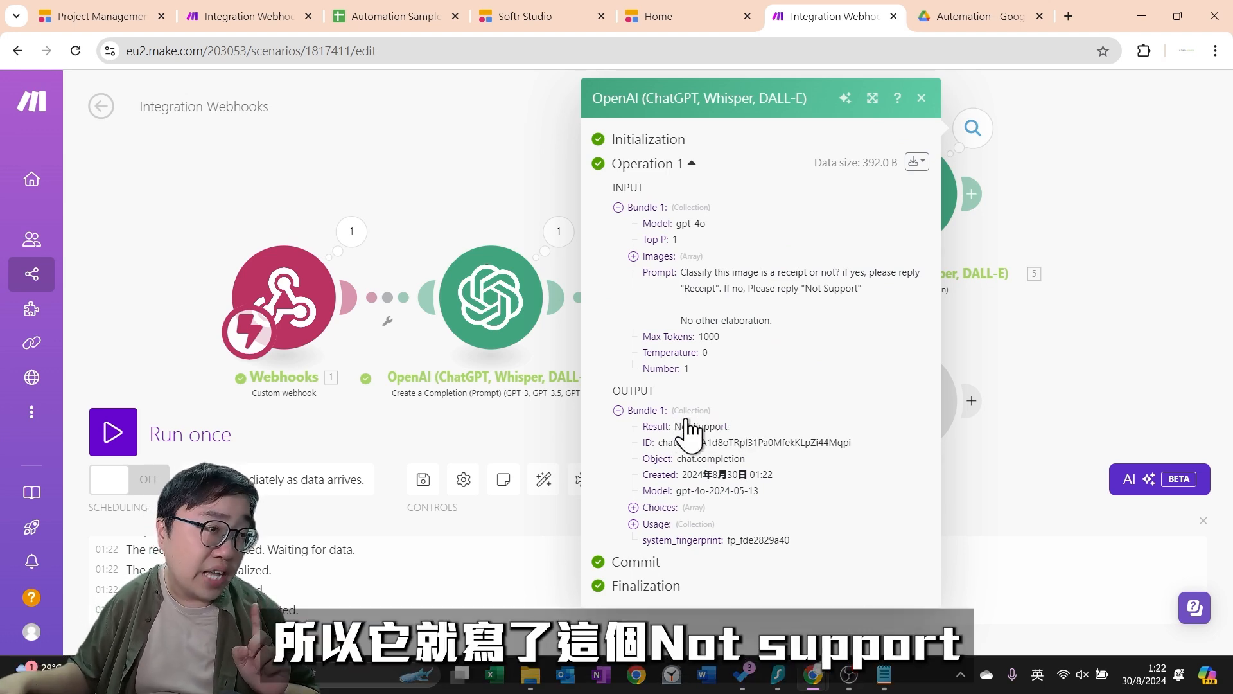
pyautogui.click(1022, 311)
# Add a second OpenAI Analyze Images (Vision) module after the one on the image route and space the two farther apart
pyautogui.moveTo(1065, 357); pyautogui.dragTo(881, 348)
pyautogui.scroll(-1, 917, 351)
pyautogui.moveTo(945, 297); pyautogui.dragTo(875, 308)
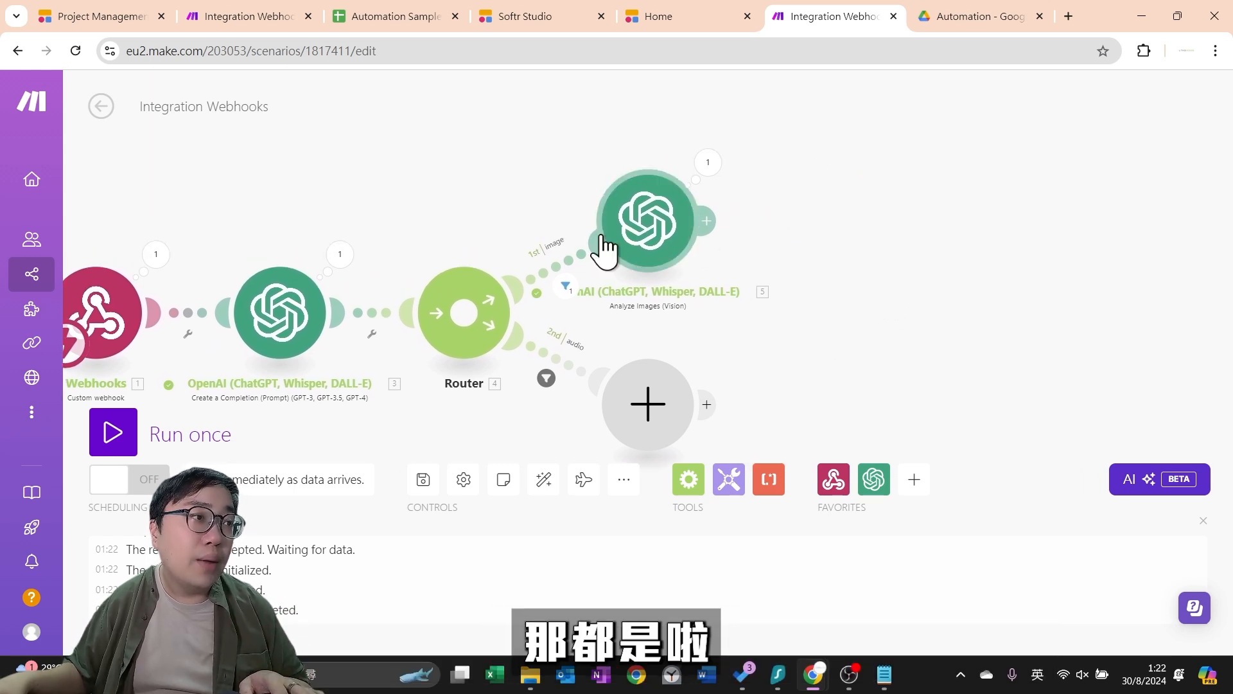
pyautogui.click(710, 219)
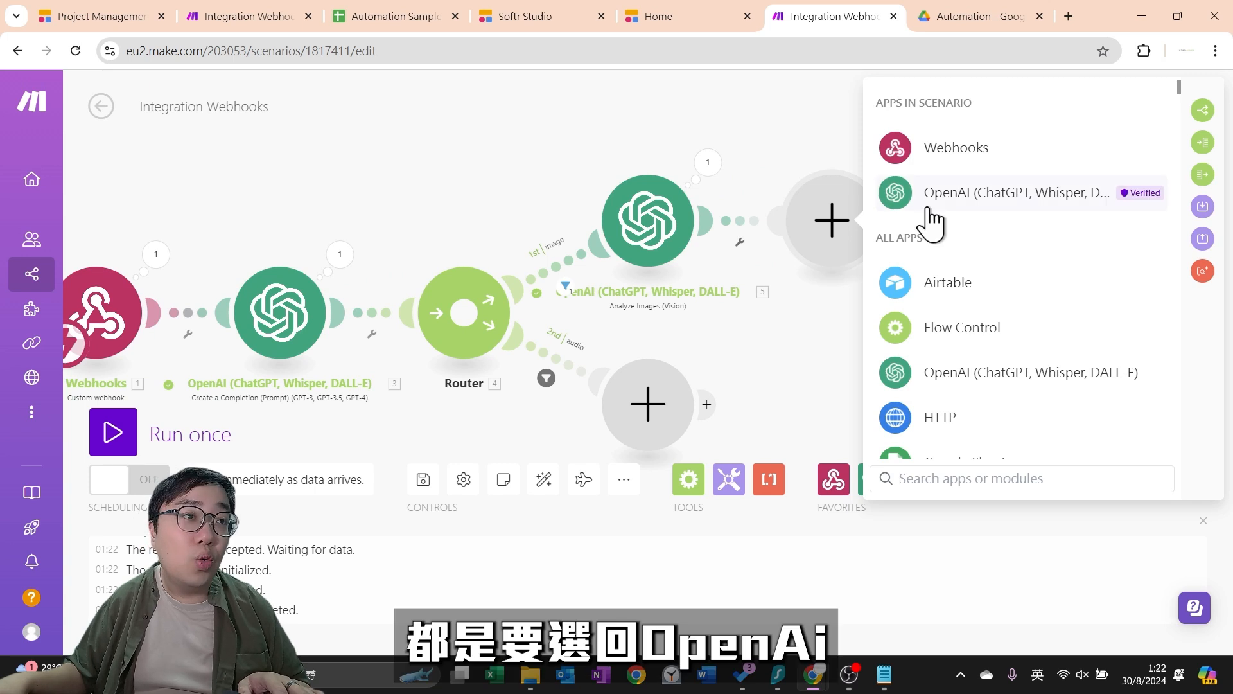
pyautogui.click(958, 217)
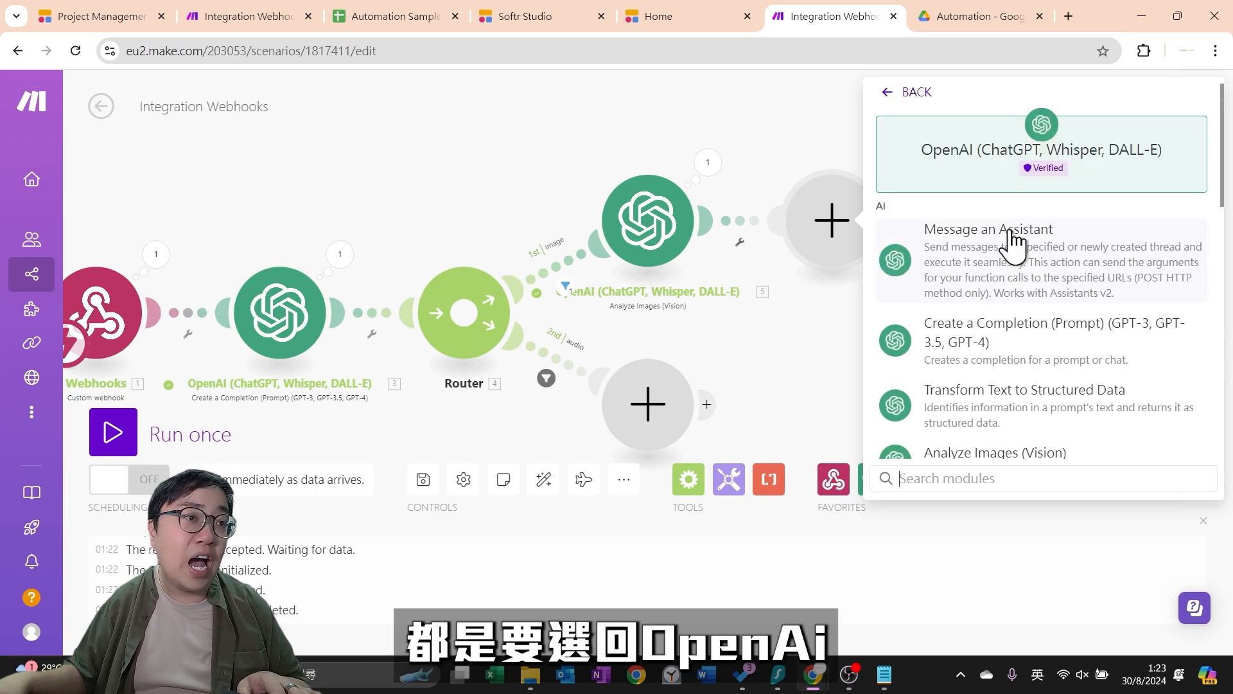
pyautogui.scroll(-4, 1021, 263)
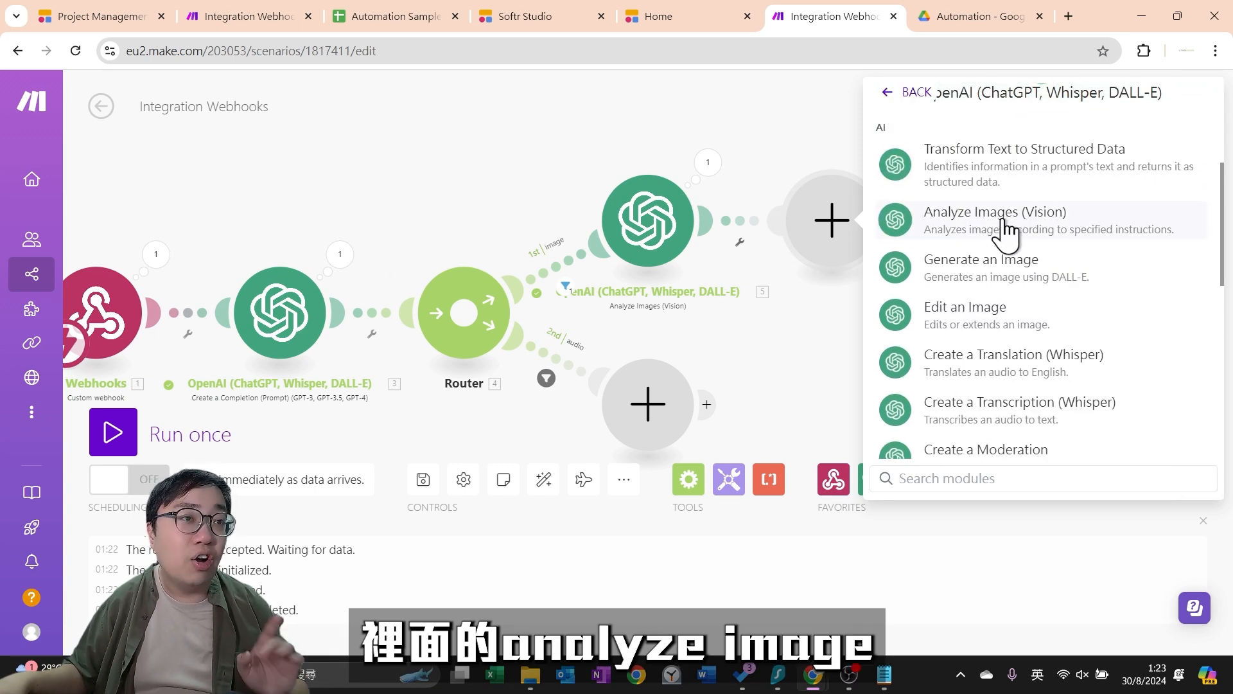
pyautogui.click(1007, 222)
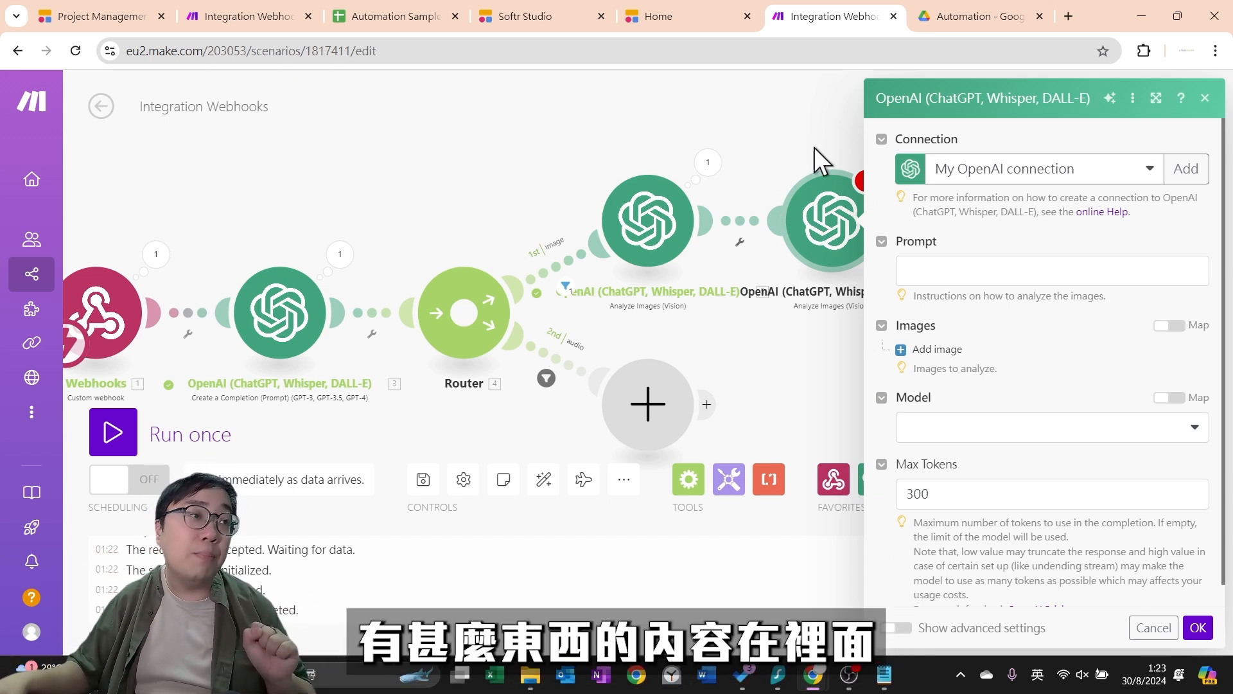
pyautogui.click(795, 154)
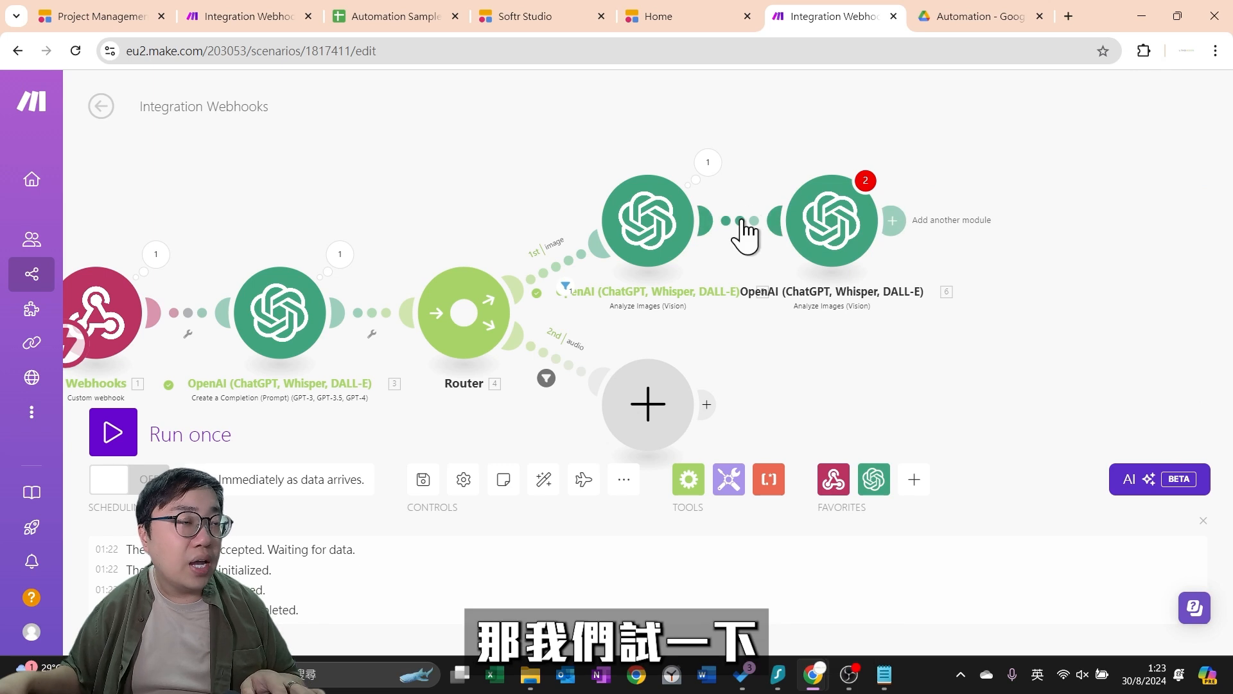
pyautogui.moveTo(815, 234); pyautogui.dragTo(901, 234)
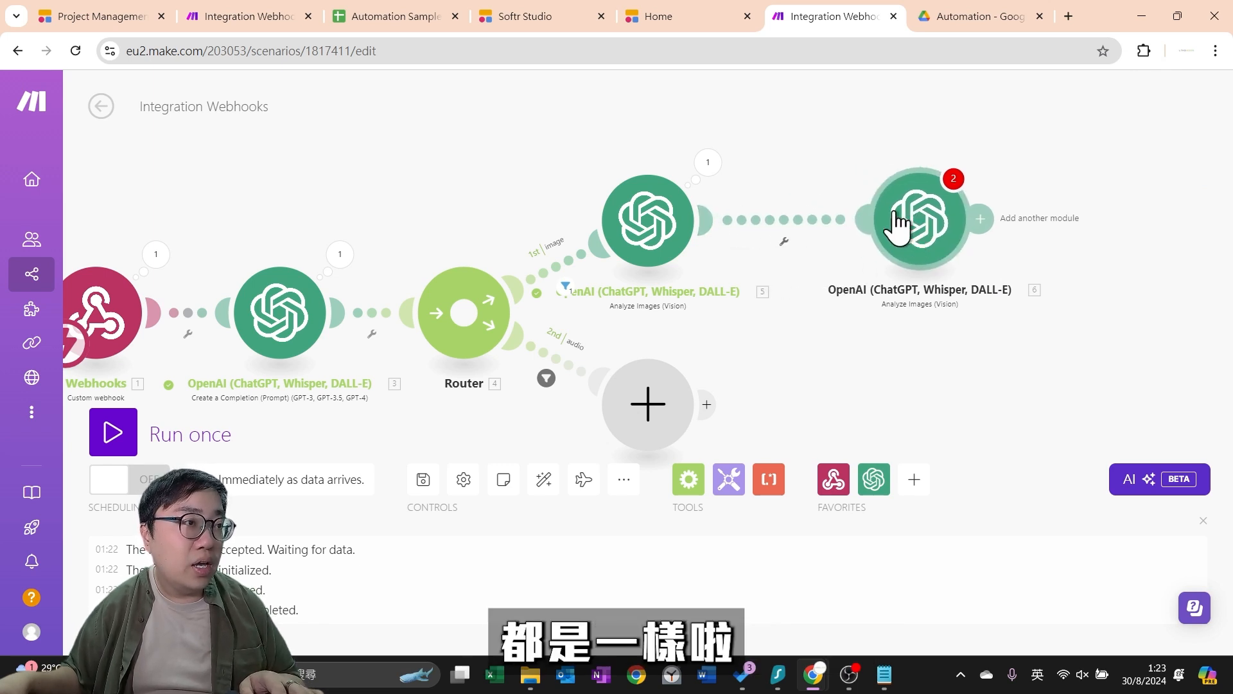
# Set up a filter between the two image modules requiring the first one's Result to contain "receipt", case insensitive
pyautogui.click(778, 222)
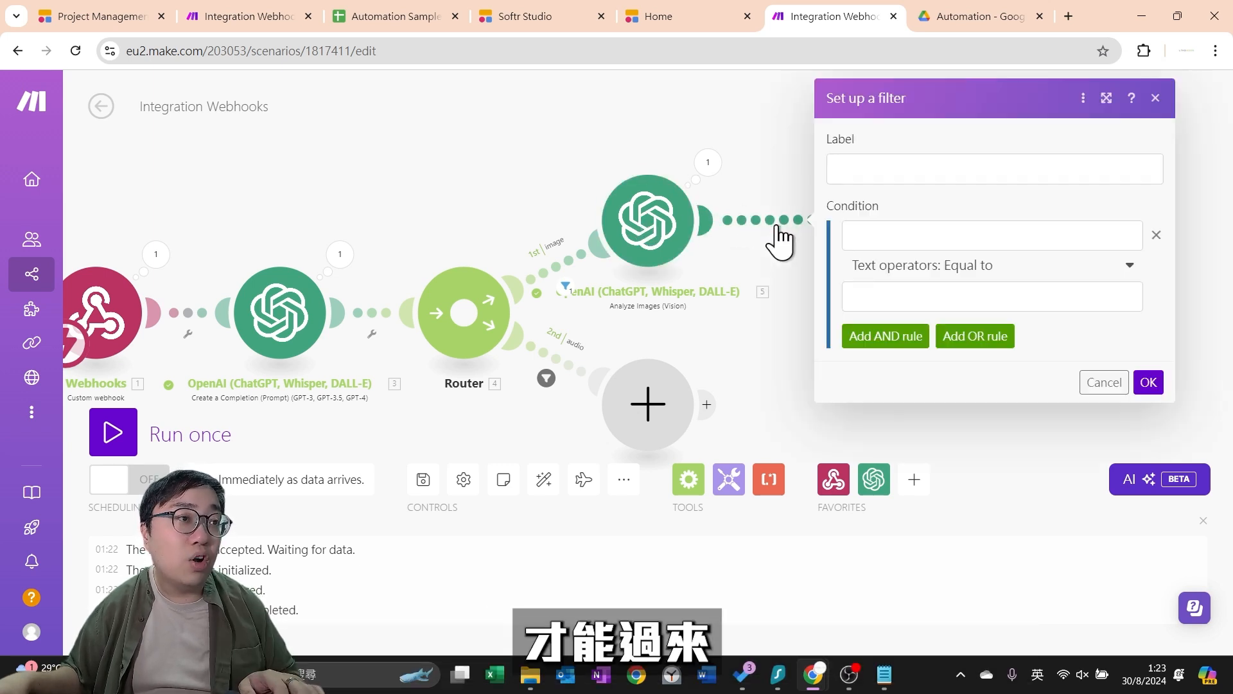
pyautogui.click(920, 236)
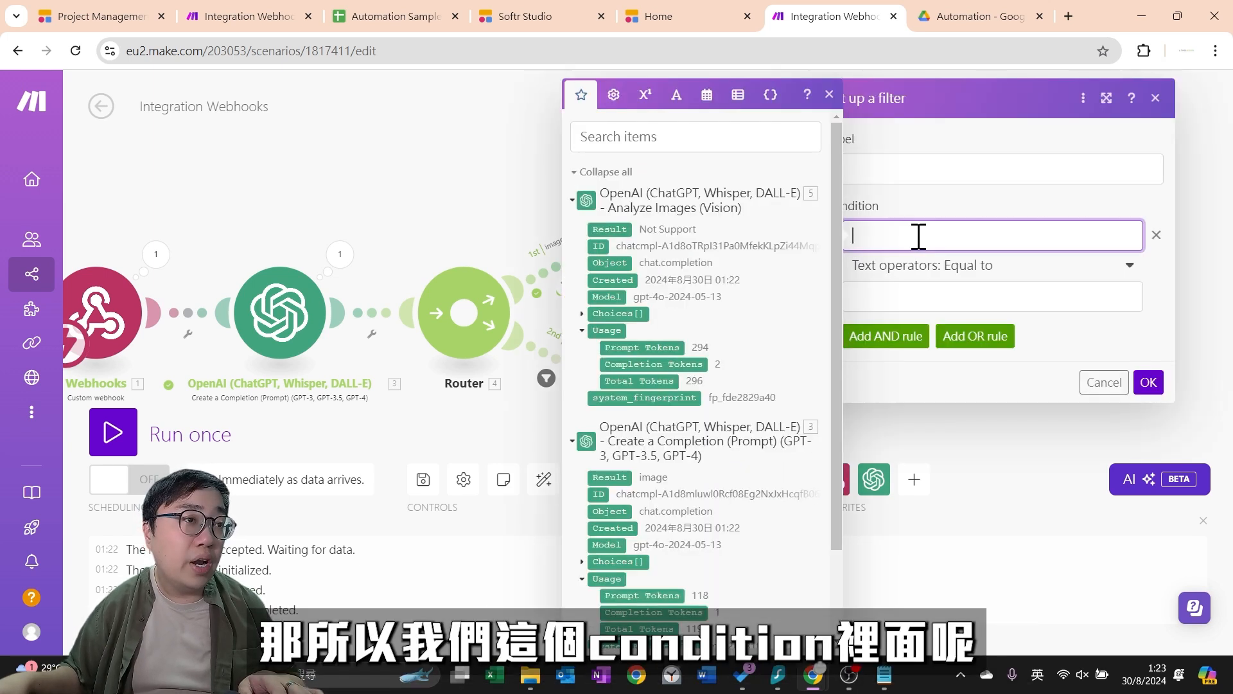
pyautogui.click(604, 230)
pyautogui.click(964, 266)
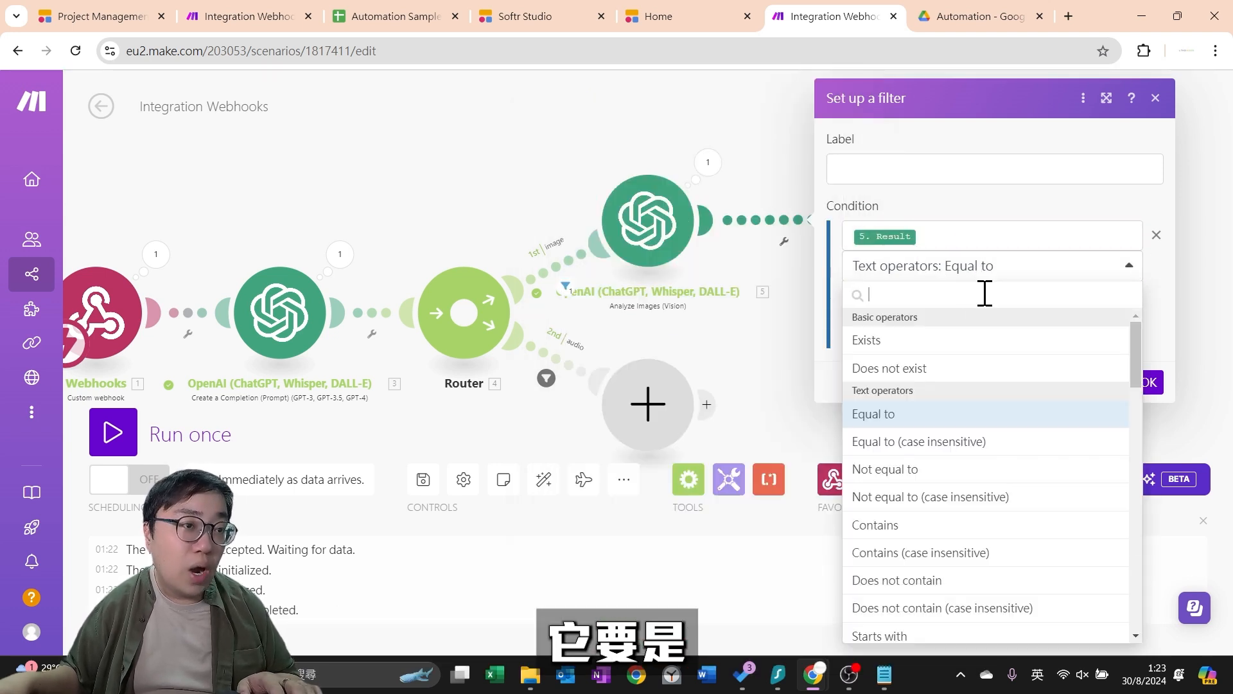
pyautogui.click(900, 560)
pyautogui.click(932, 292)
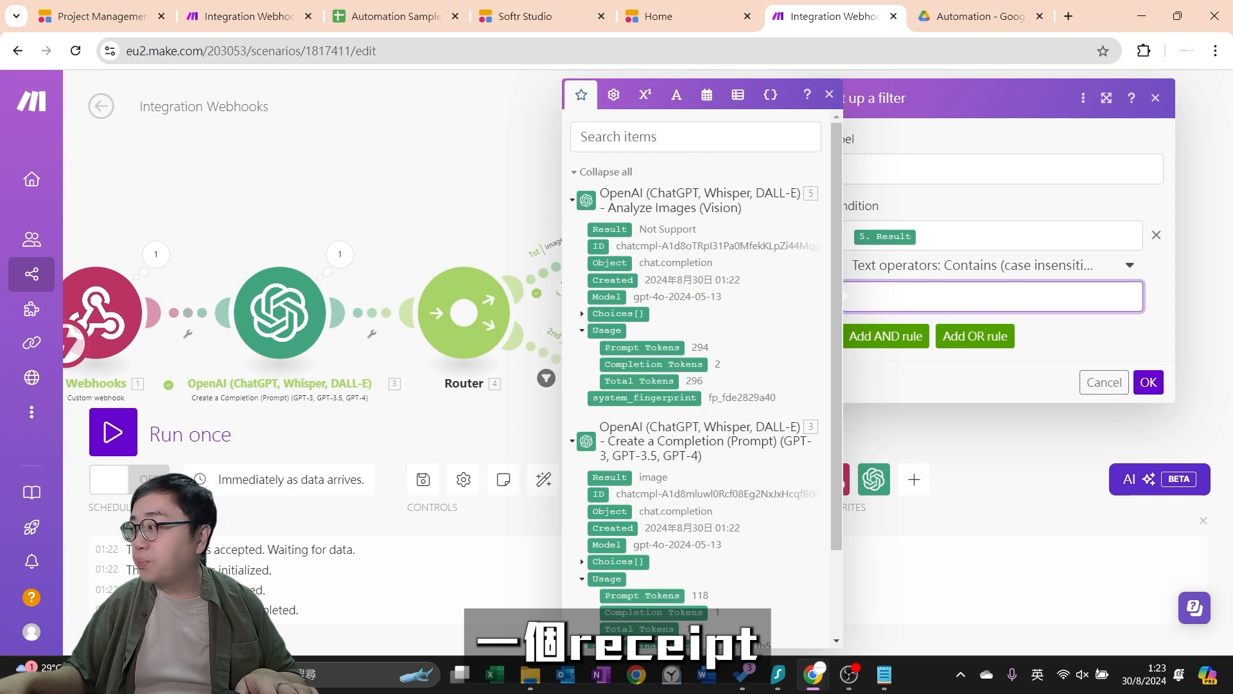
pyautogui.write('receipt')
# Label the filter "Receipt" and save it
pyautogui.click(904, 204)
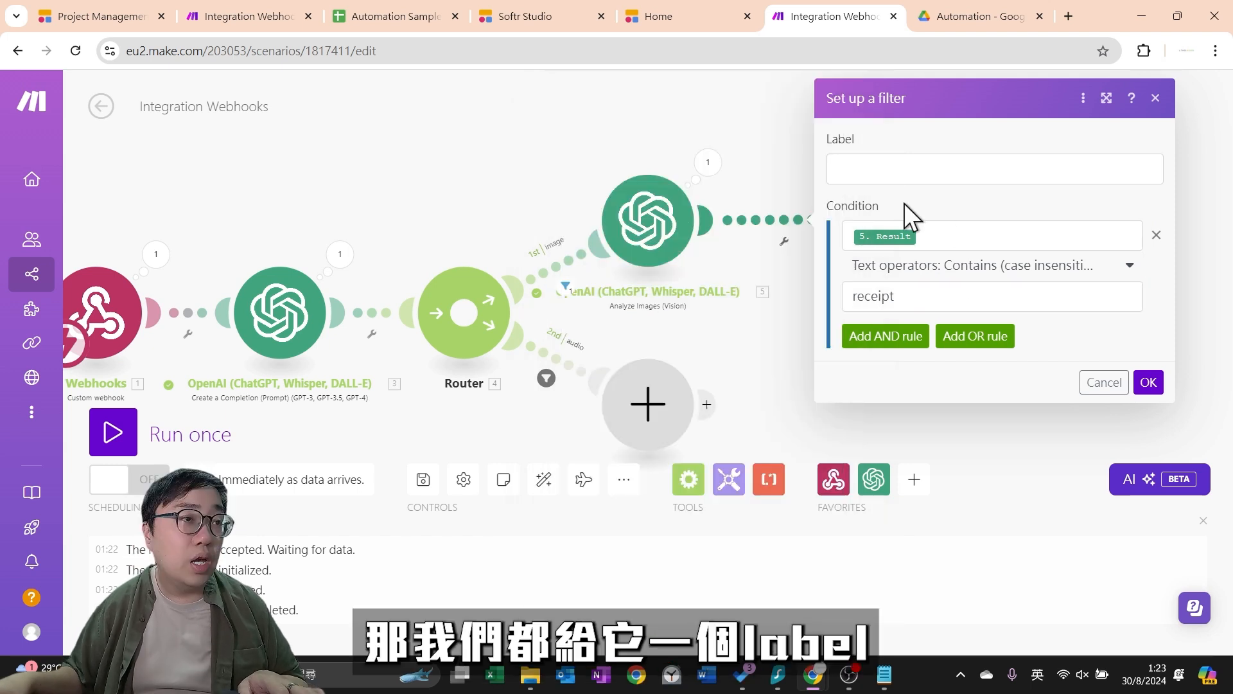
pyautogui.click(902, 164)
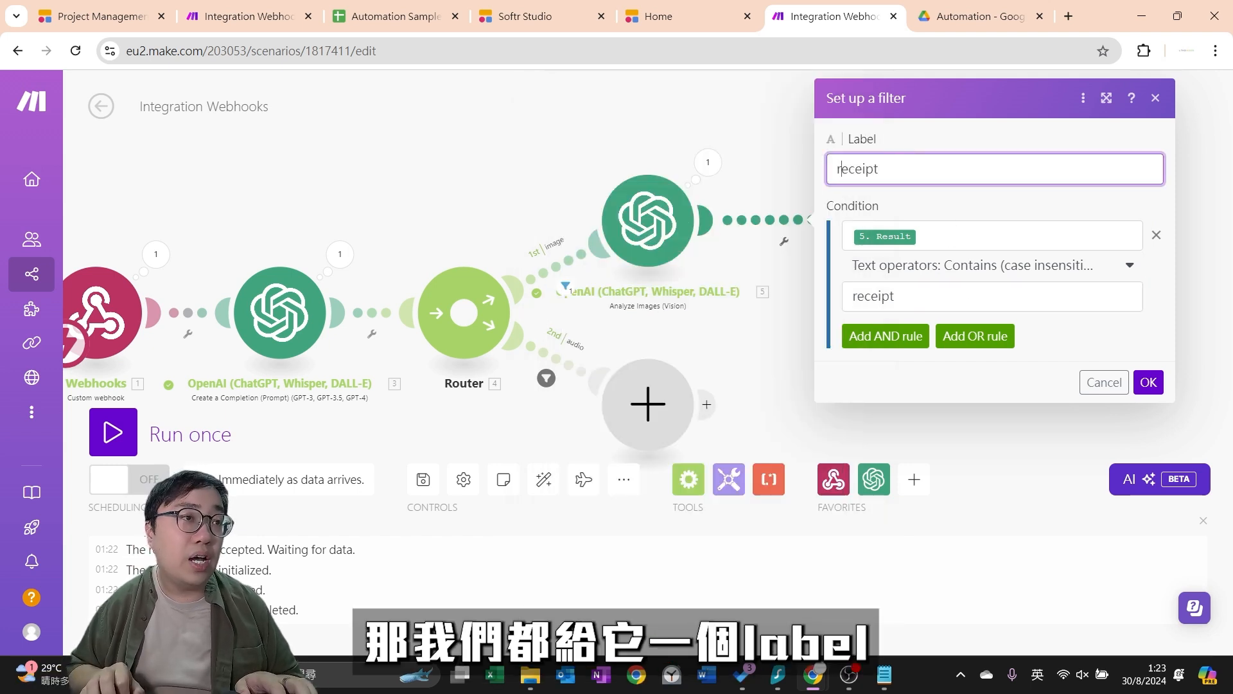
pyautogui.write('R')
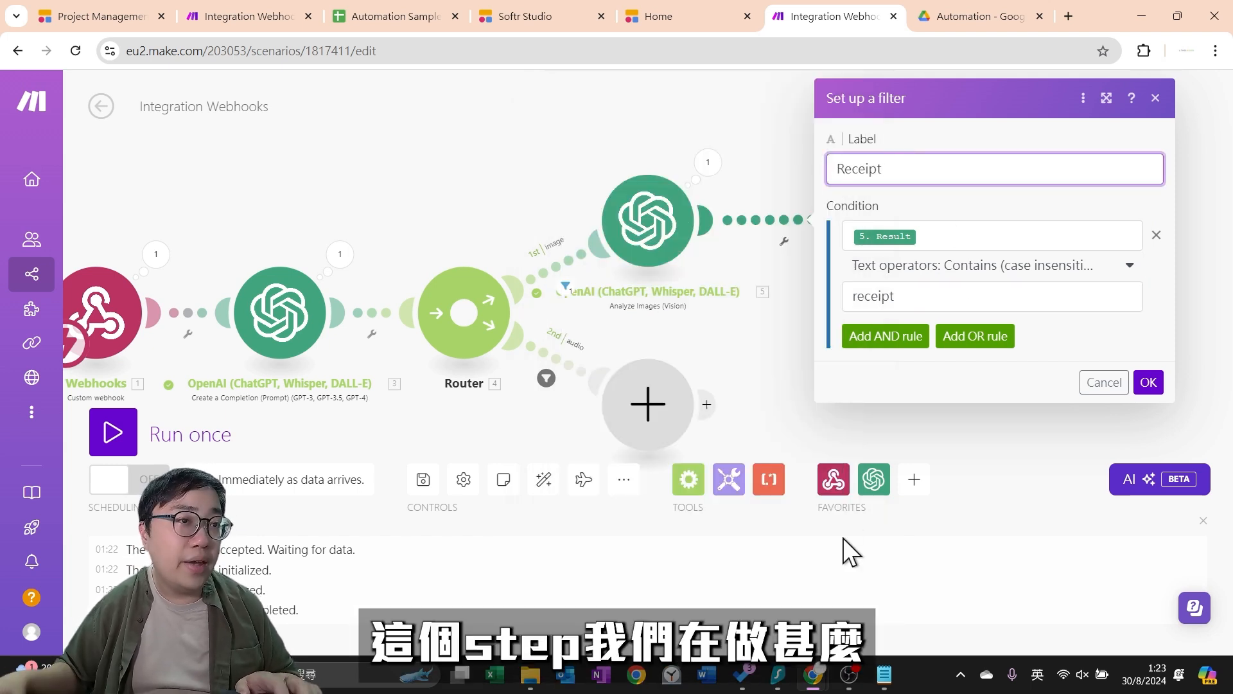
pyautogui.click(1149, 383)
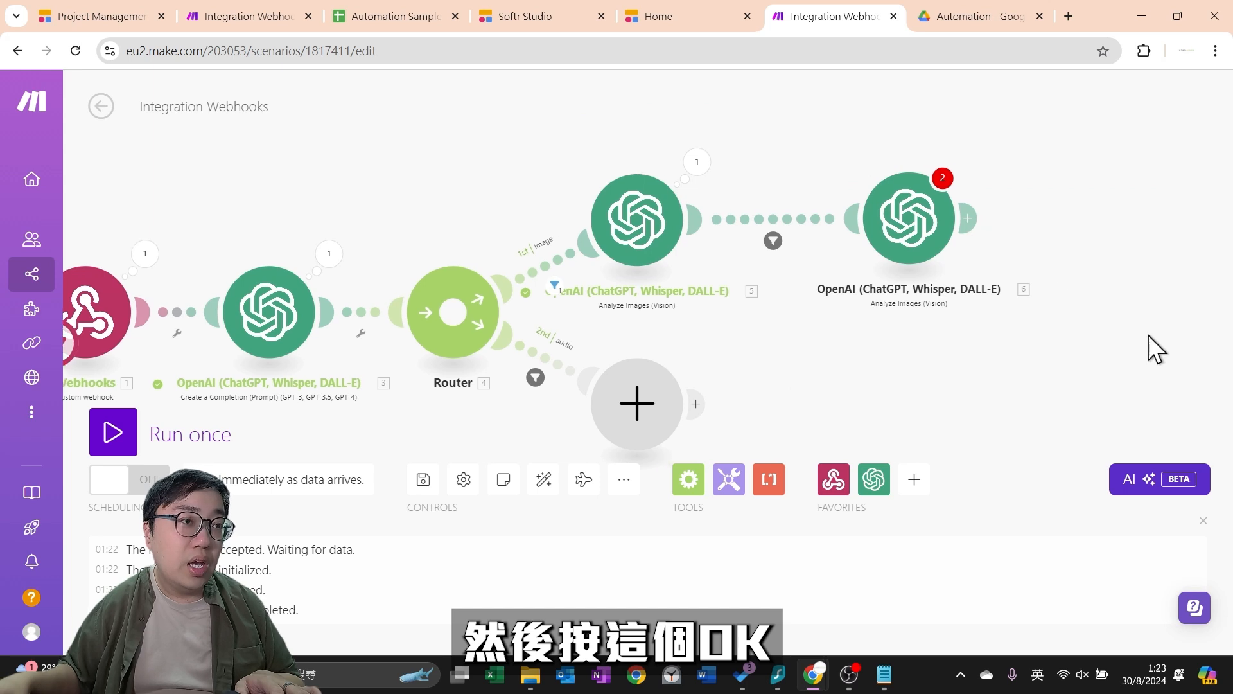
# Write the second Analyze Images module's prompt: "Extract the Receipt detail. including 1. Company Name 2. Total amount", a blank line and "No other elaboration."
pyautogui.click(802, 238)
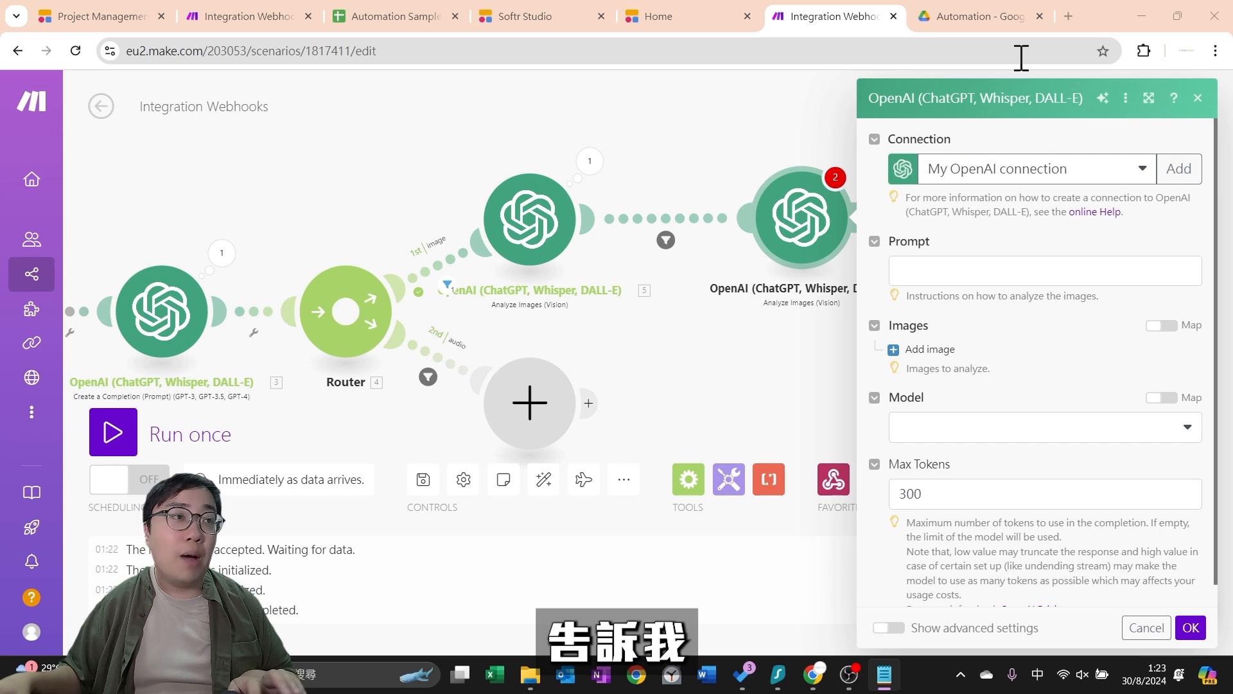
pyautogui.click(984, 278)
pyautogui.write('Extract the Receipt detail. including 1. Company Name 2. Total amount  No other elaboration.')
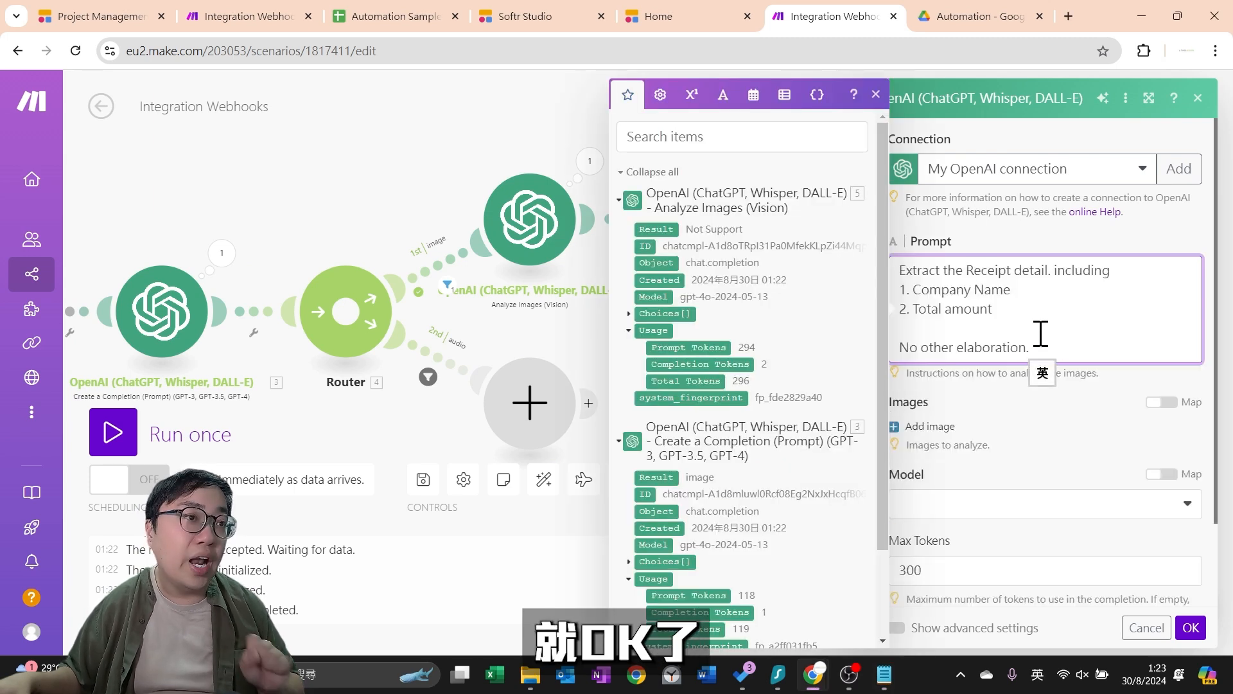
pyautogui.doubleClick(969, 270)
pyautogui.click(1090, 298)
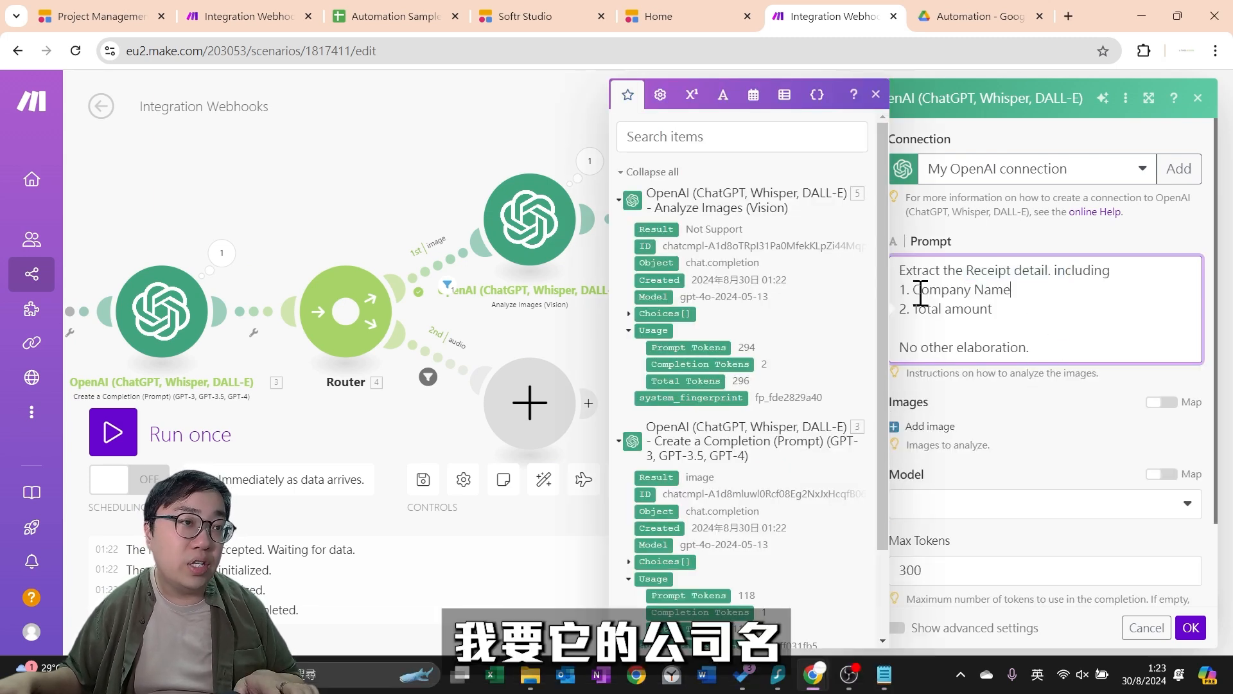
pyautogui.moveTo(920, 291); pyautogui.dragTo(1011, 291)
pyautogui.moveTo(917, 312); pyautogui.dragTo(1054, 302)
pyautogui.click(1106, 334)
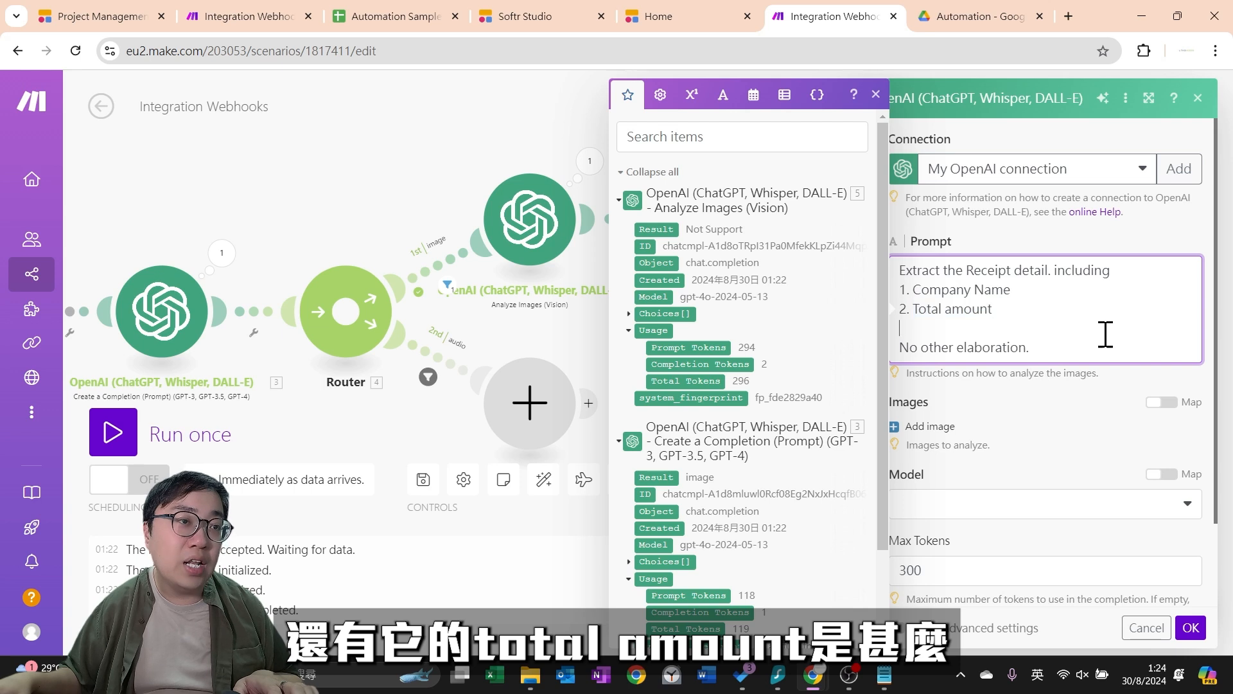
pyautogui.tripleClick(1038, 344)
pyautogui.click(1095, 310)
pyautogui.moveTo(911, 291); pyautogui.dragTo(1007, 299)
pyautogui.click(1038, 421)
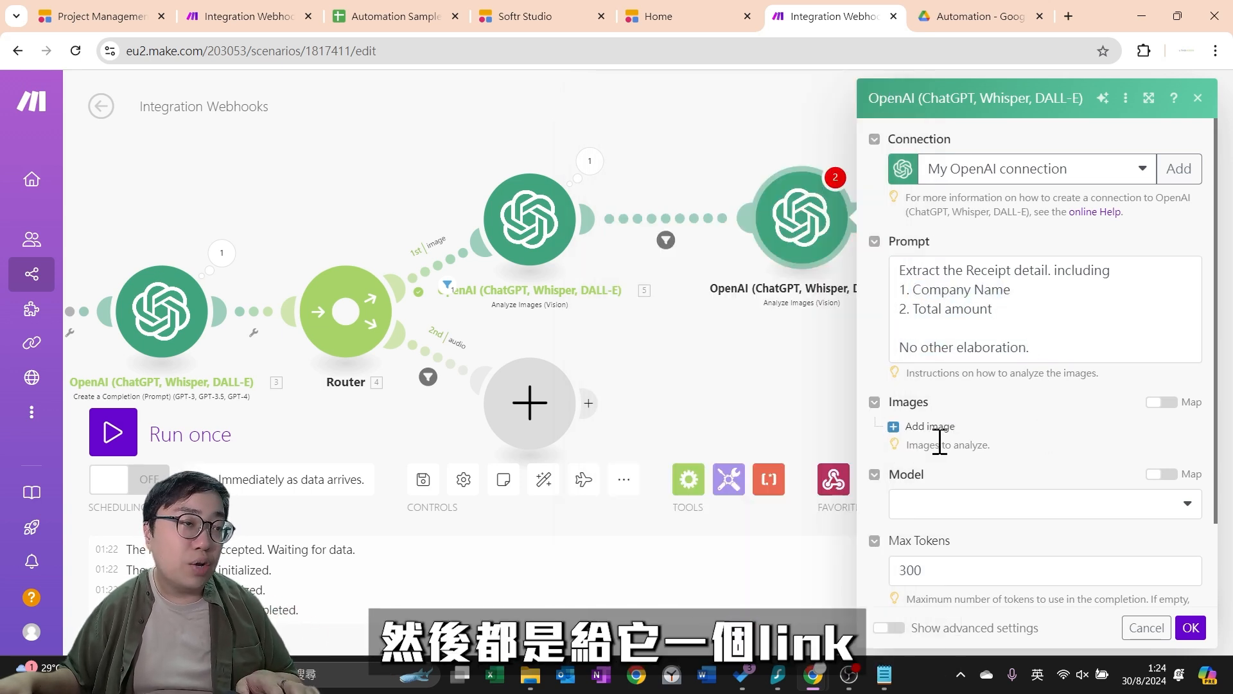
# Add an image specified by Image URL and map it to the webhook field FIELD__ER1OYPV01:0
pyautogui.click(932, 428)
pyautogui.scroll(-3, 1005, 427)
pyautogui.click(1013, 402)
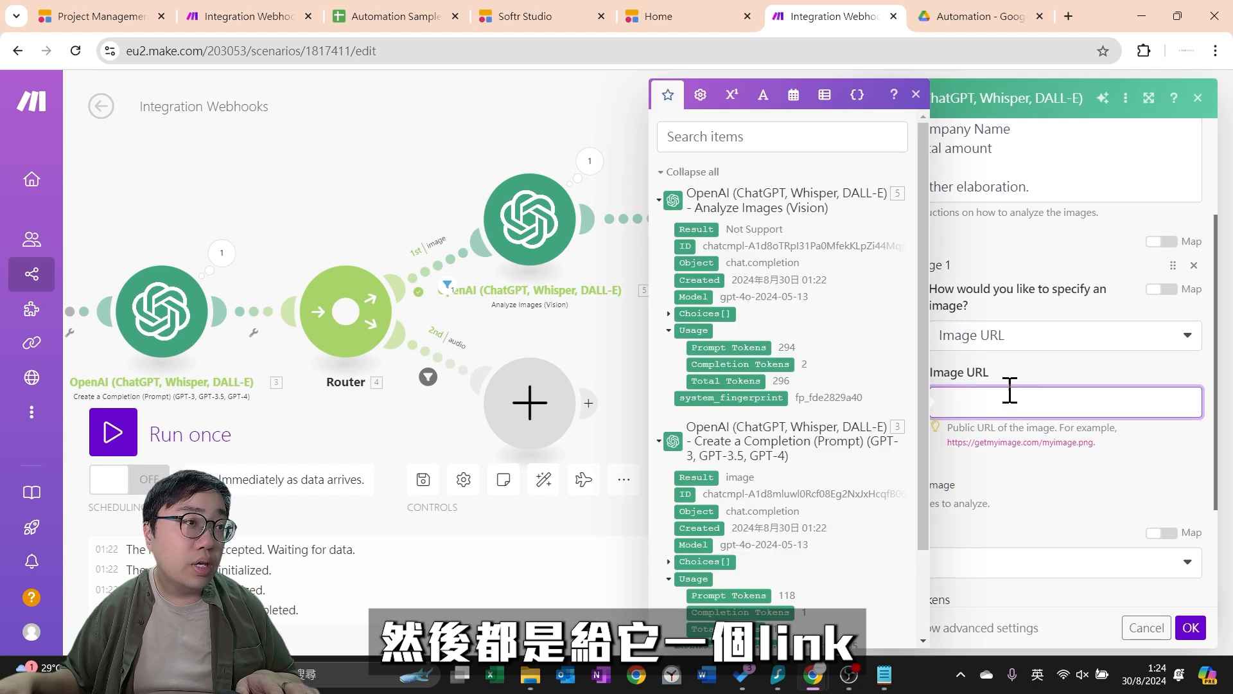
pyautogui.scroll(-2, 829, 337)
pyautogui.click(769, 596)
pyautogui.scroll(-3, 896, 379)
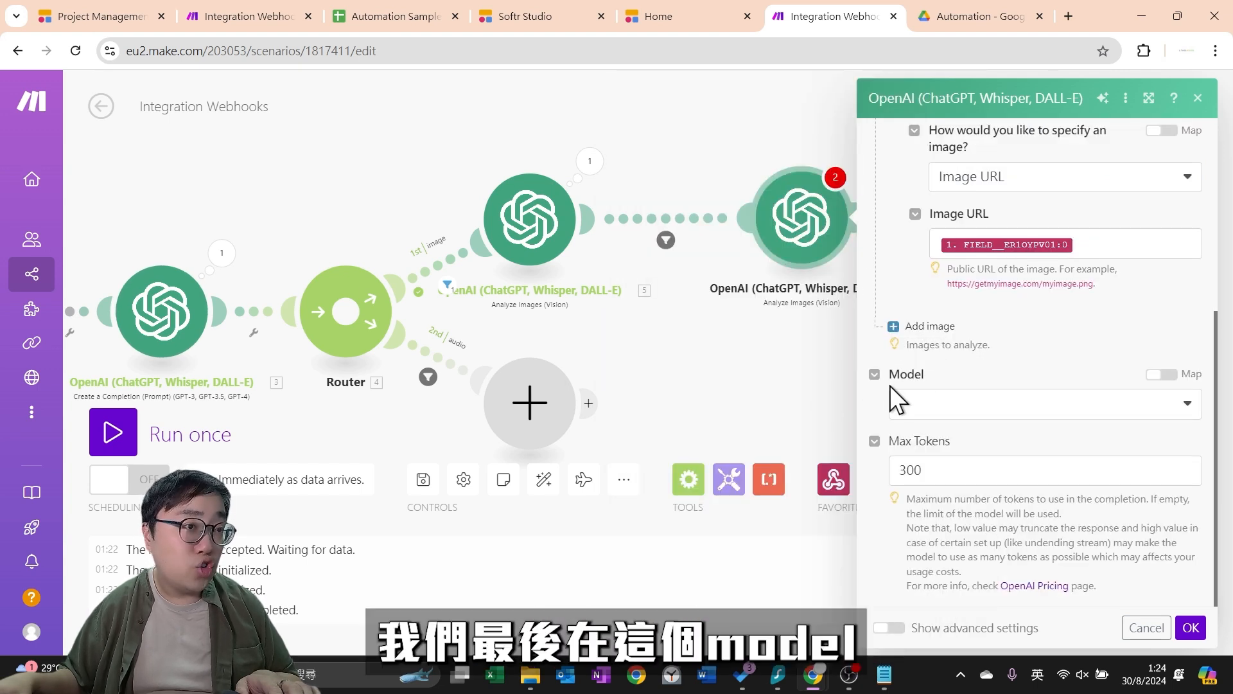
# Choose gpt-4o as the model and set Max Tokens to 1000
pyautogui.click(997, 406)
pyautogui.click(944, 429)
pyautogui.click(959, 465)
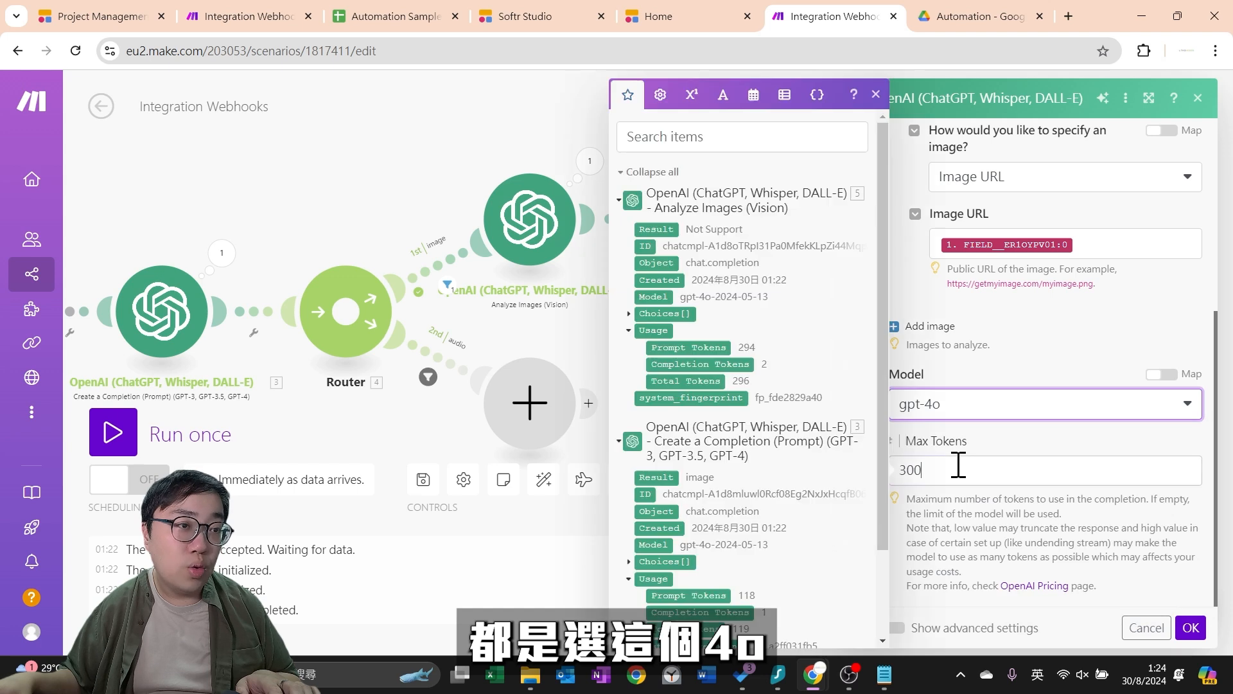
pyautogui.doubleClick(958, 465)
pyautogui.write('1000')
pyautogui.click(969, 539)
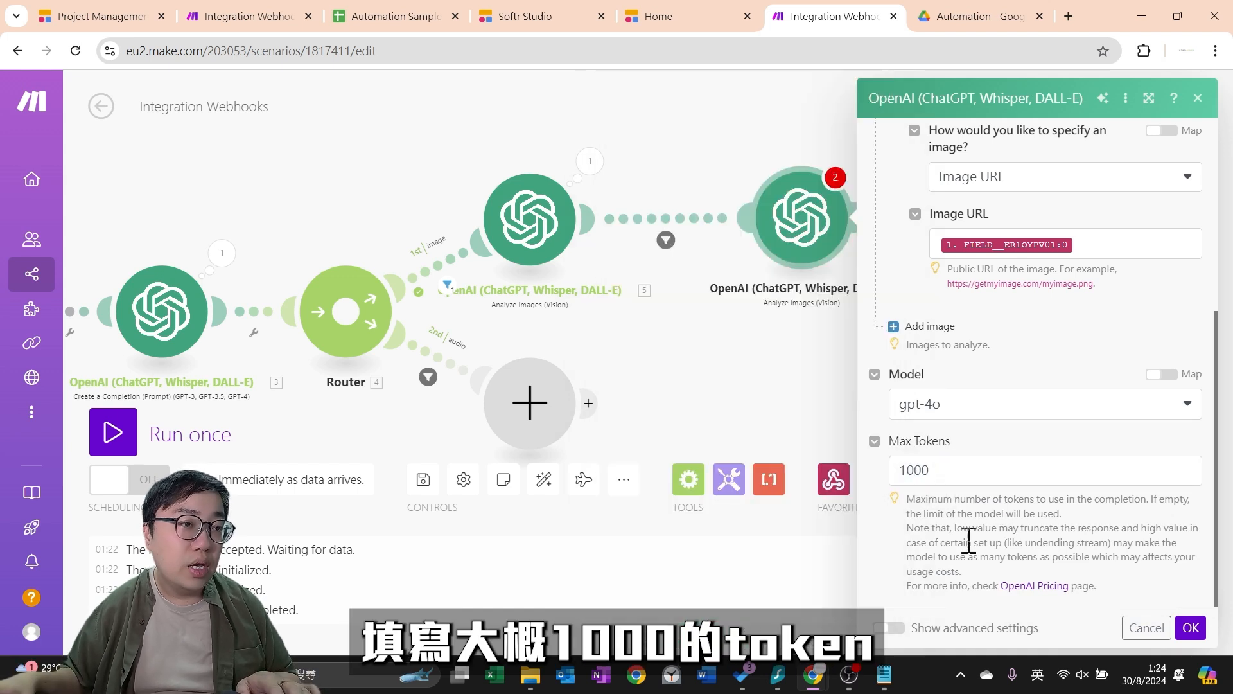
# Set the Temperature to 0 in the advanced settings, confirm the module and save the scenario
pyautogui.click(891, 627)
pyautogui.scroll(-4, 999, 523)
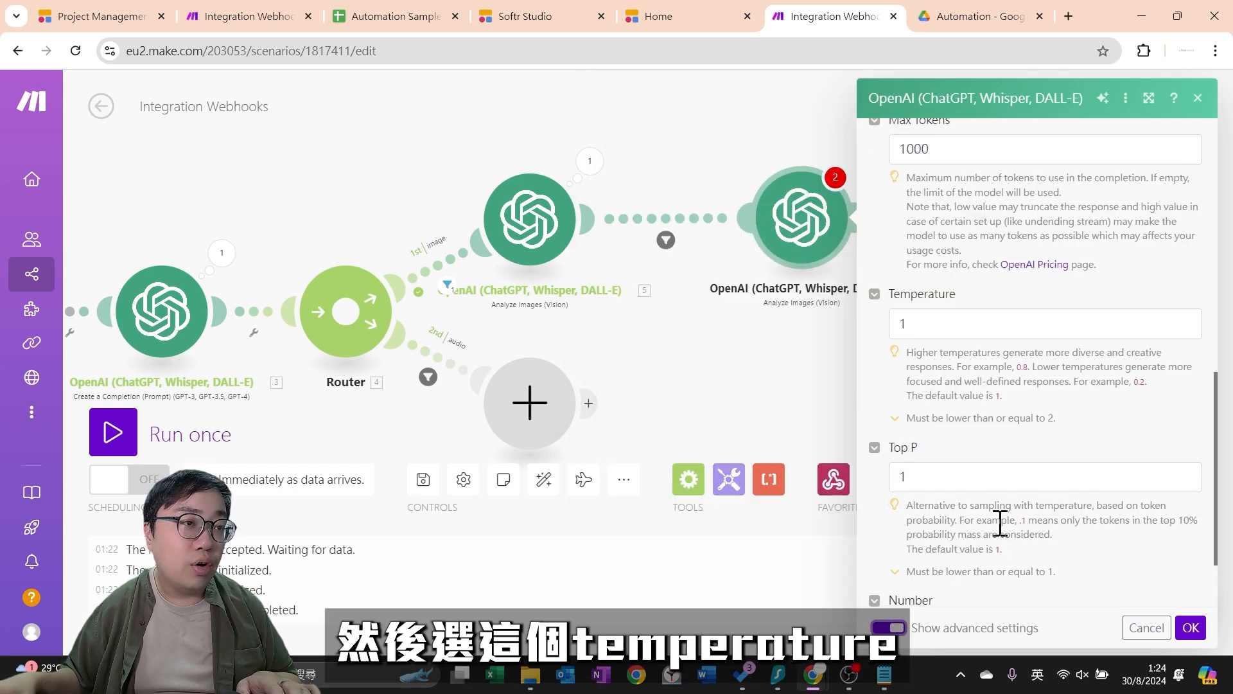
pyautogui.doubleClick(948, 337)
pyautogui.write('0')
pyautogui.click(1153, 596)
pyautogui.click(1190, 628)
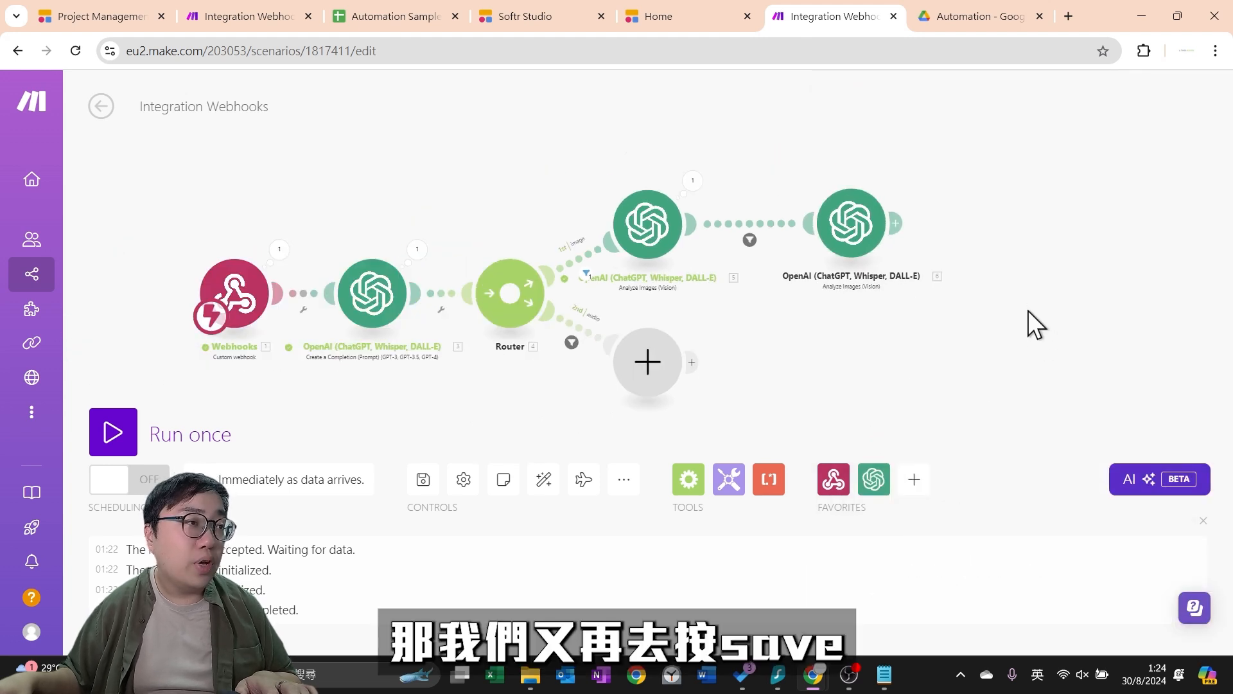
pyautogui.click(423, 479)
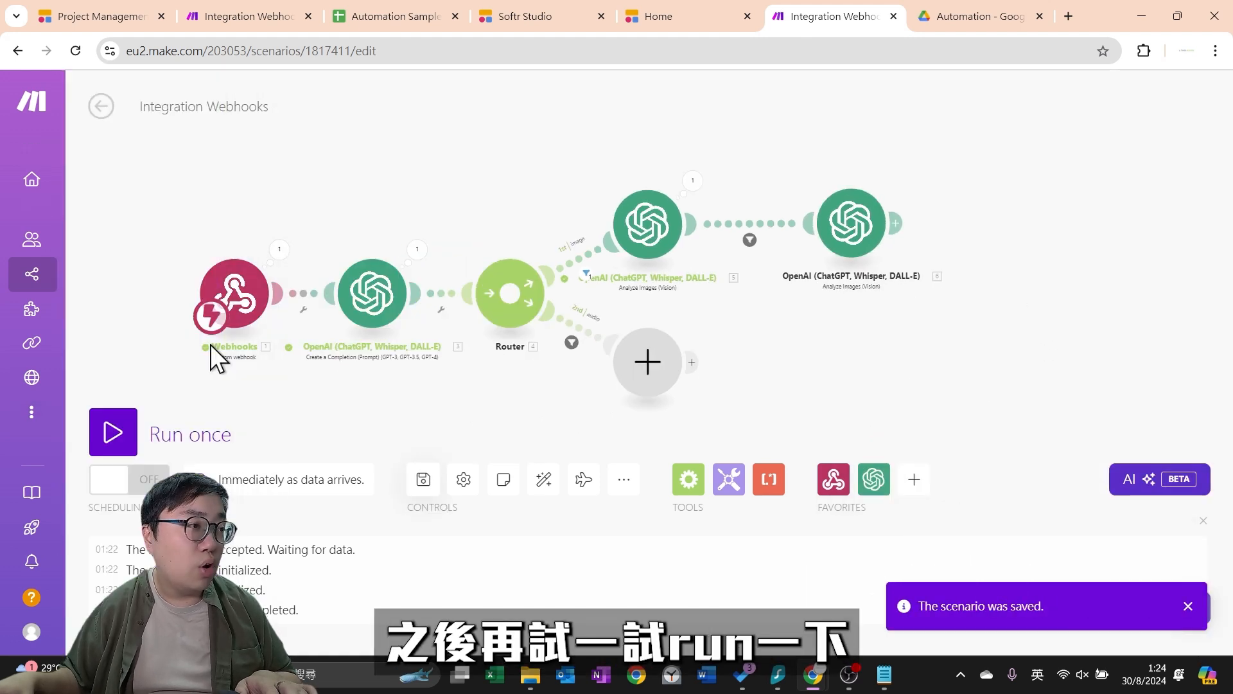
# Run the scenario once and submit c.jpeg through the Softr bookkeeper form
pyautogui.click(113, 432)
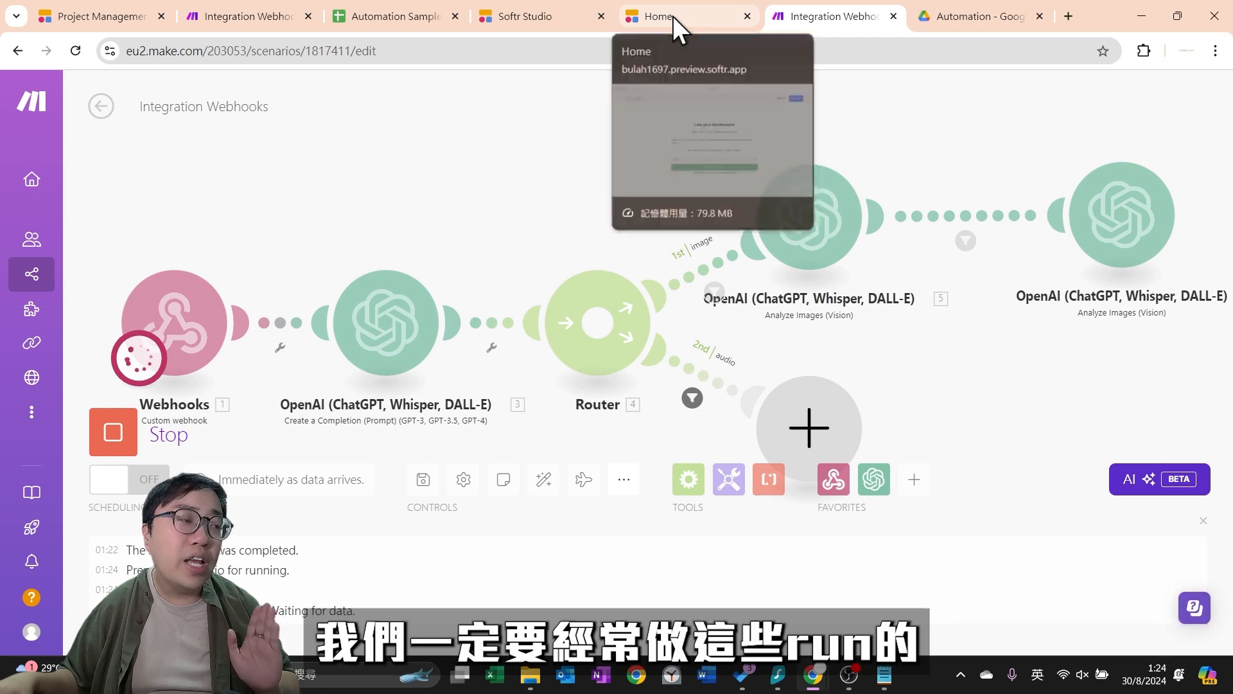
pyautogui.click(672, 17)
pyautogui.click(638, 408)
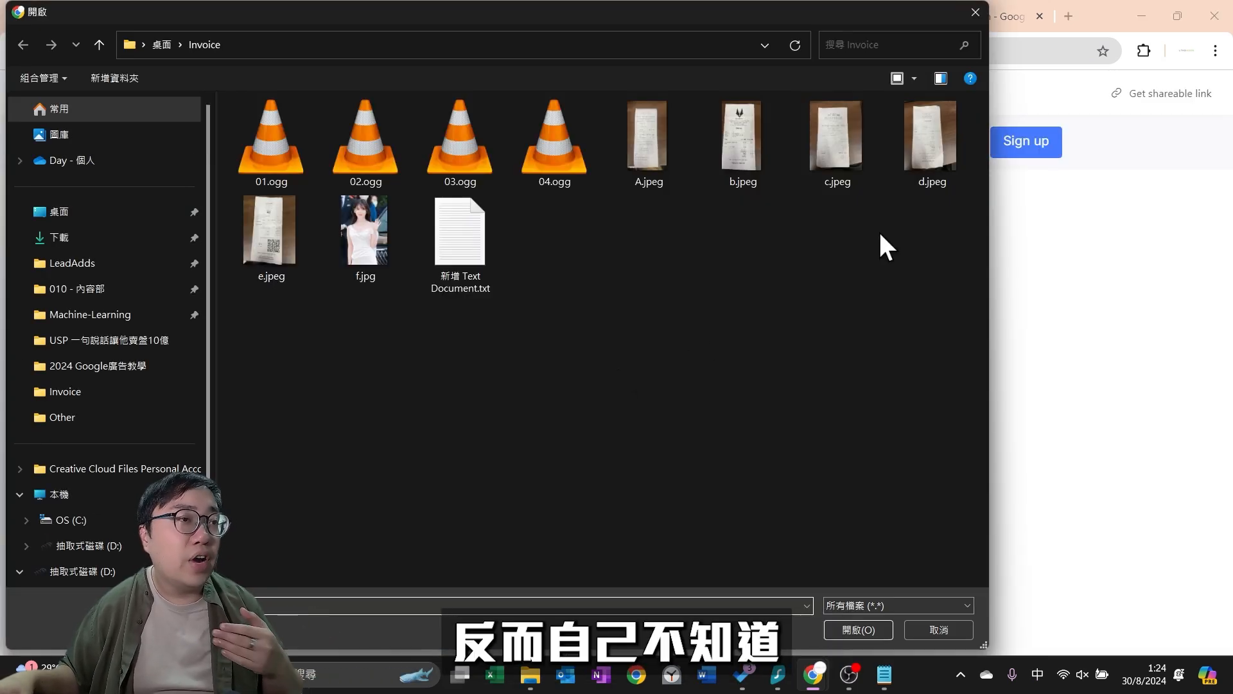
pyautogui.click(835, 123)
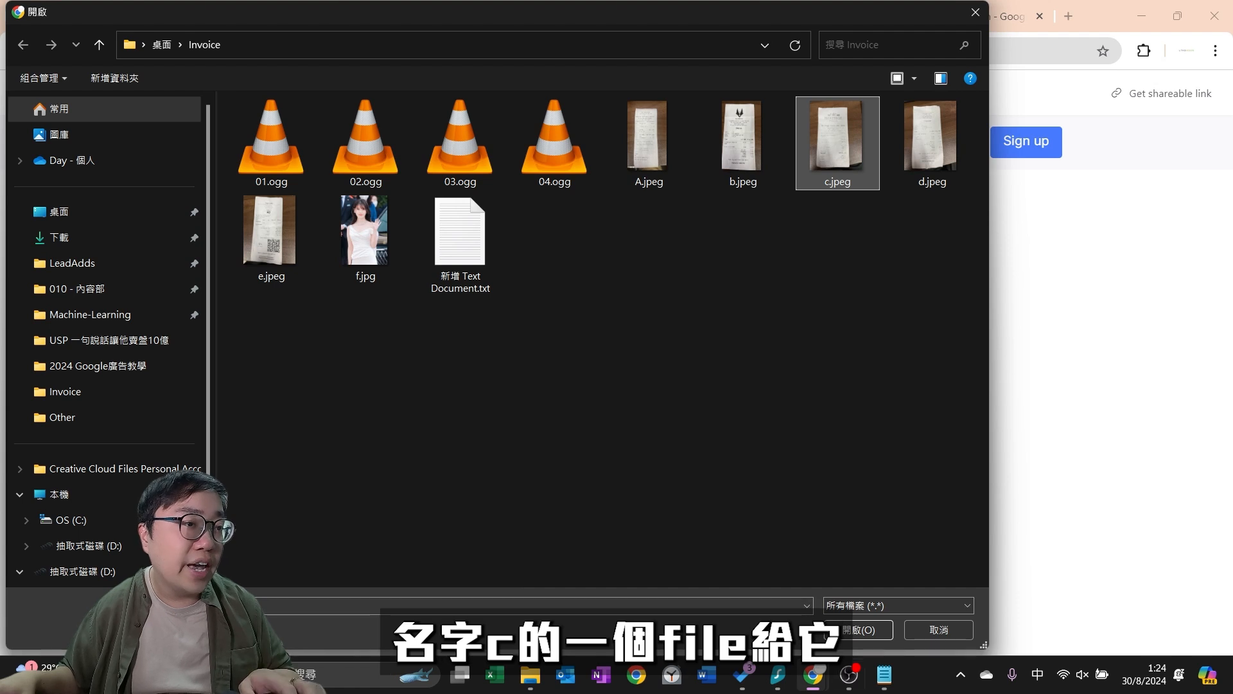
pyautogui.click(854, 631)
pyautogui.click(618, 486)
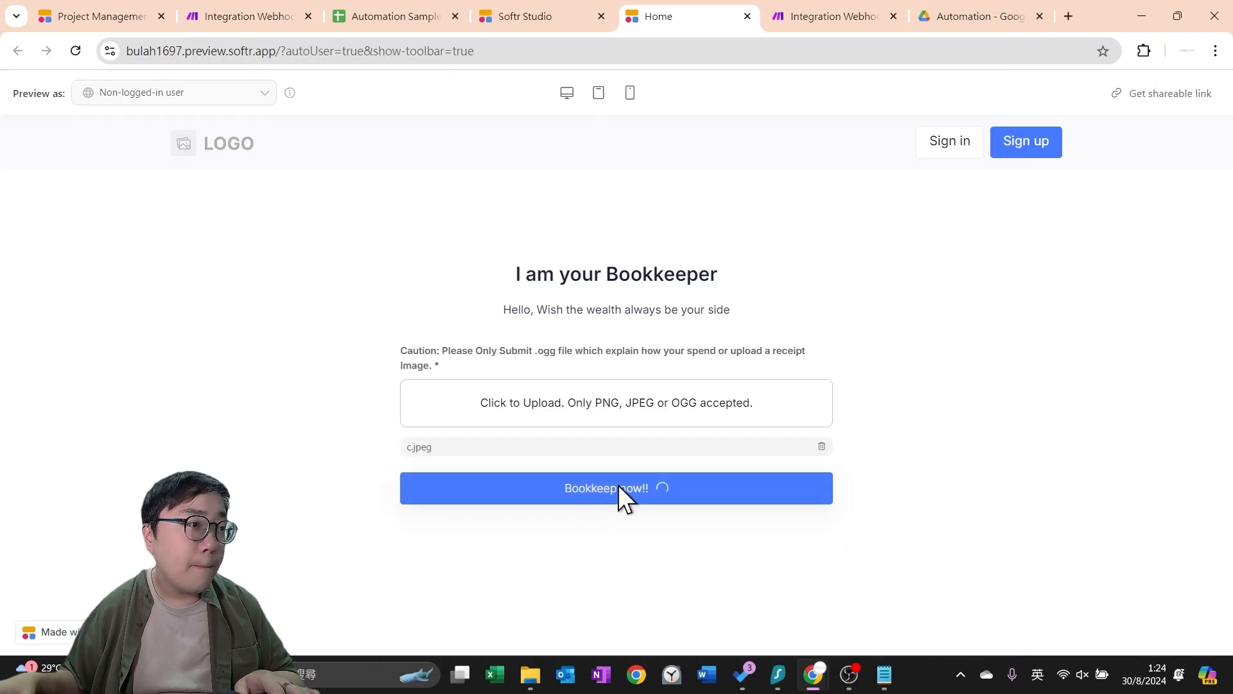
# Go back to the Make scenario and check the company name and total amount in the second Analyze Images module's Result
pyautogui.click(828, 14)
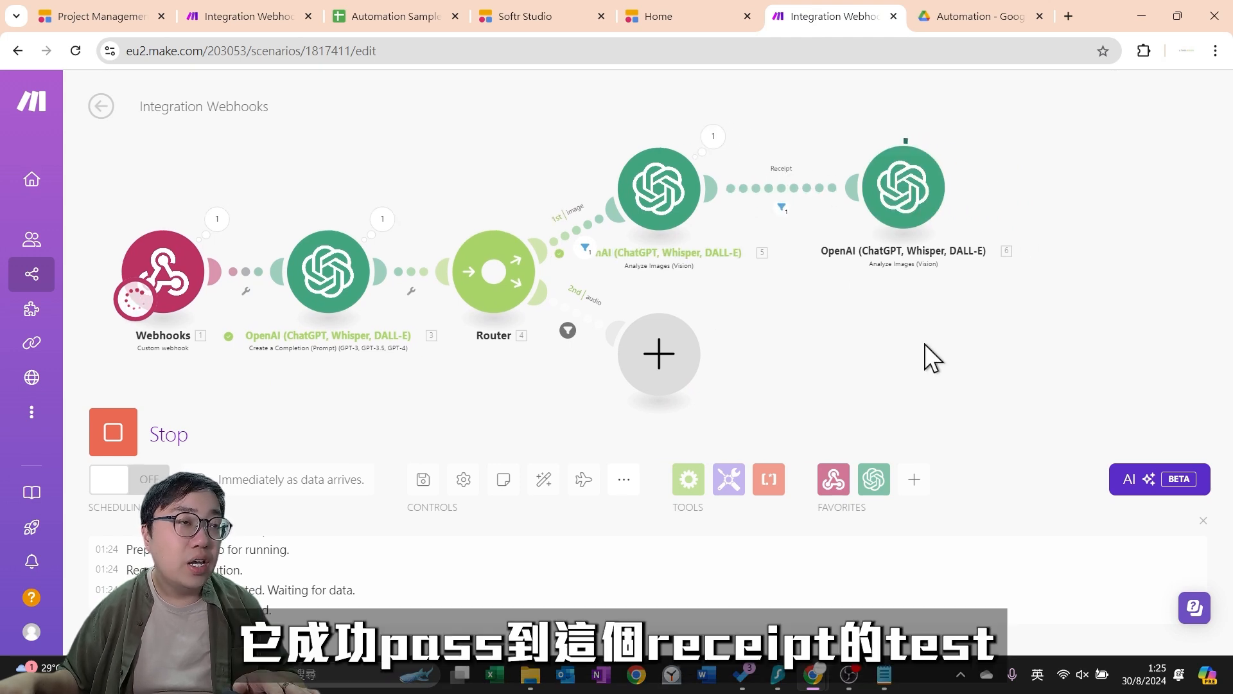
pyautogui.moveTo(934, 270); pyautogui.dragTo(797, 315)
pyautogui.click(713, 184)
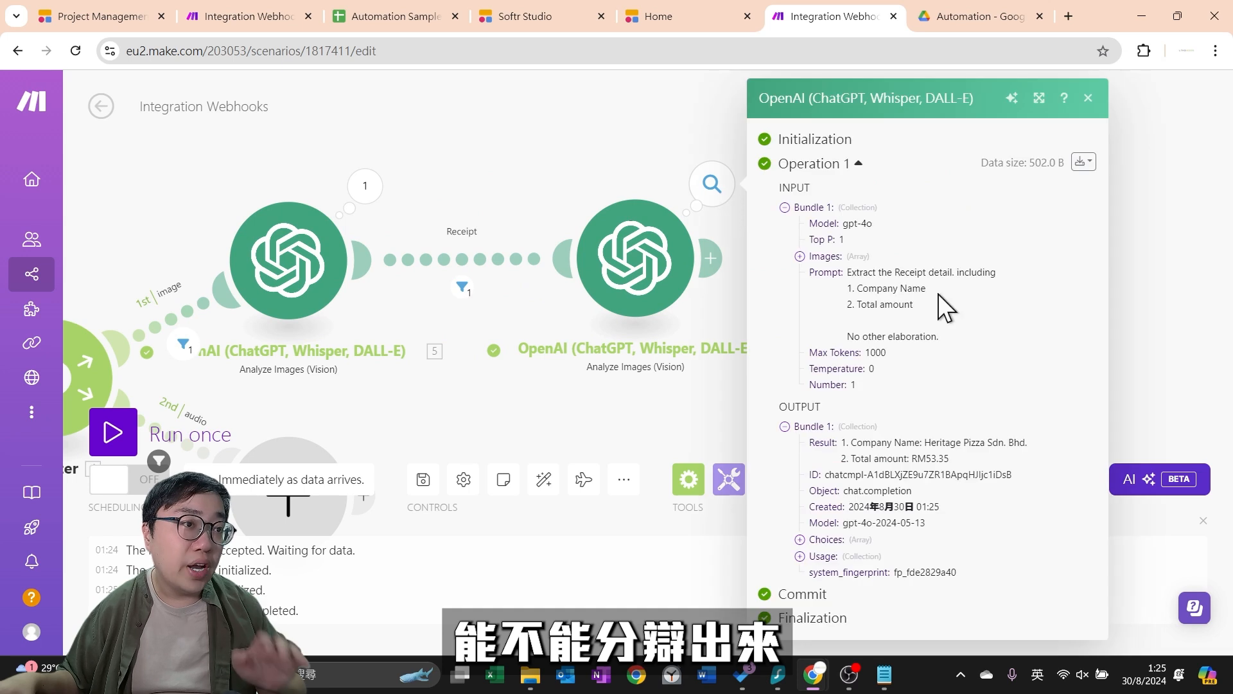
pyautogui.moveTo(858, 443); pyautogui.dragTo(1027, 444)
pyautogui.click(1027, 448)
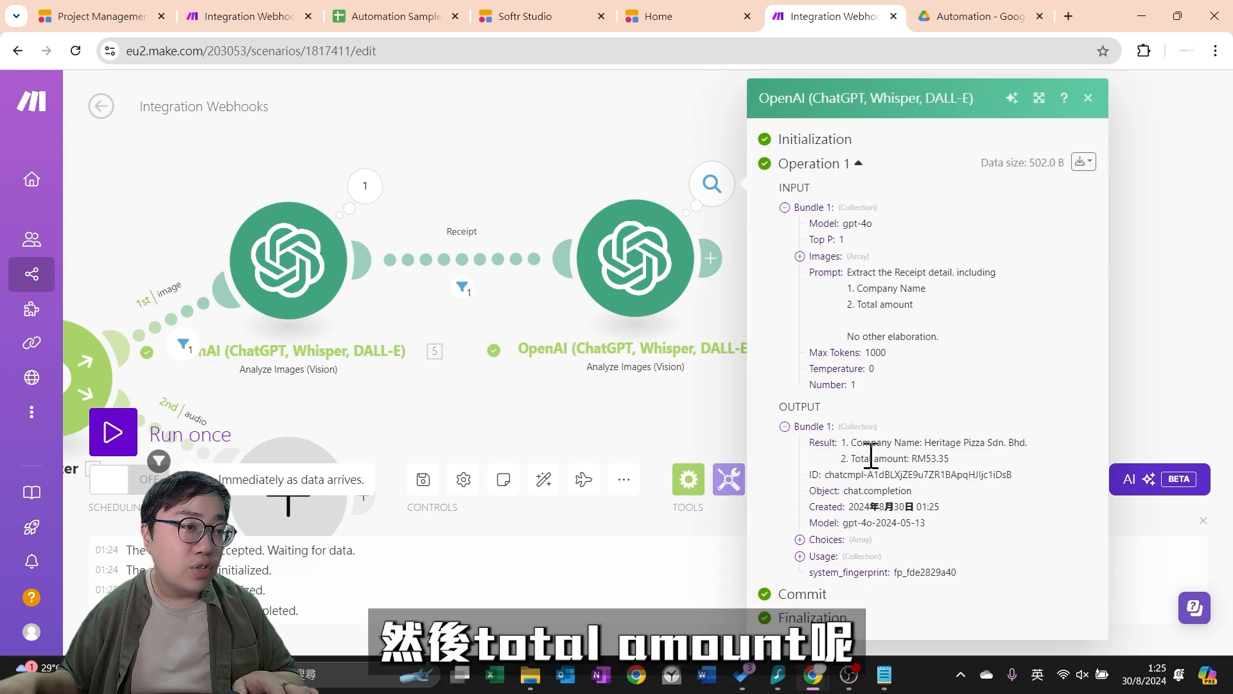
pyautogui.moveTo(914, 459); pyautogui.dragTo(965, 459)
pyautogui.click(966, 458)
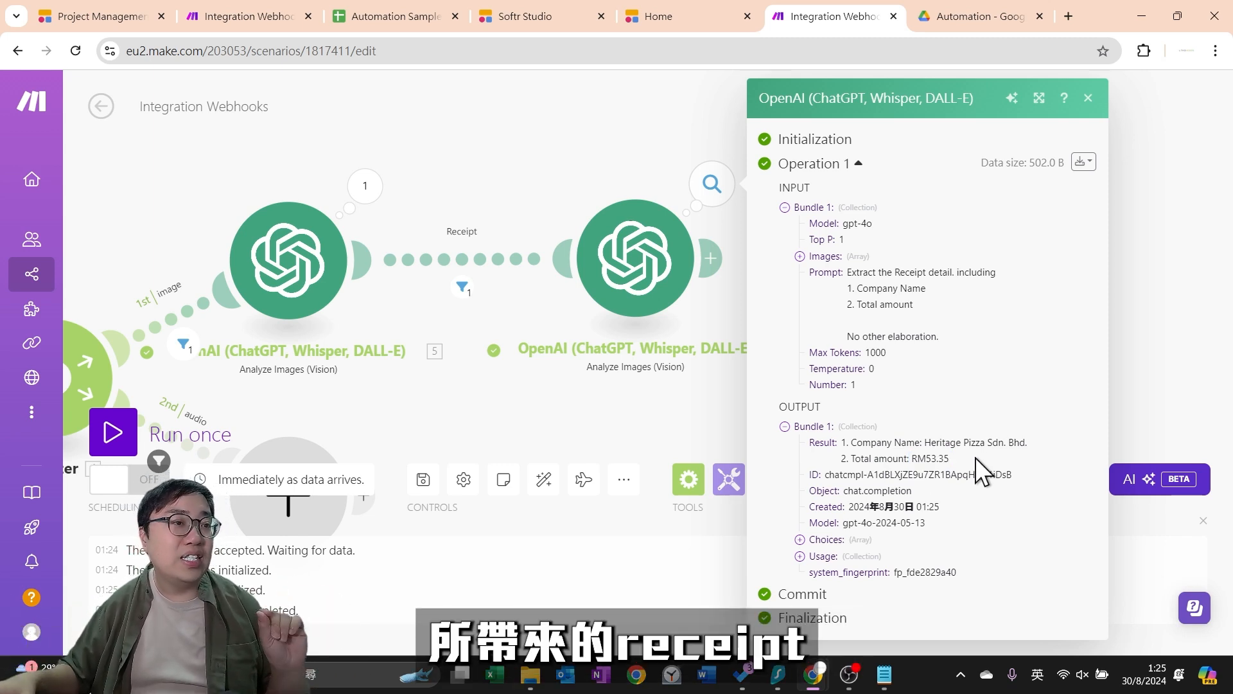
pyautogui.click(658, 432)
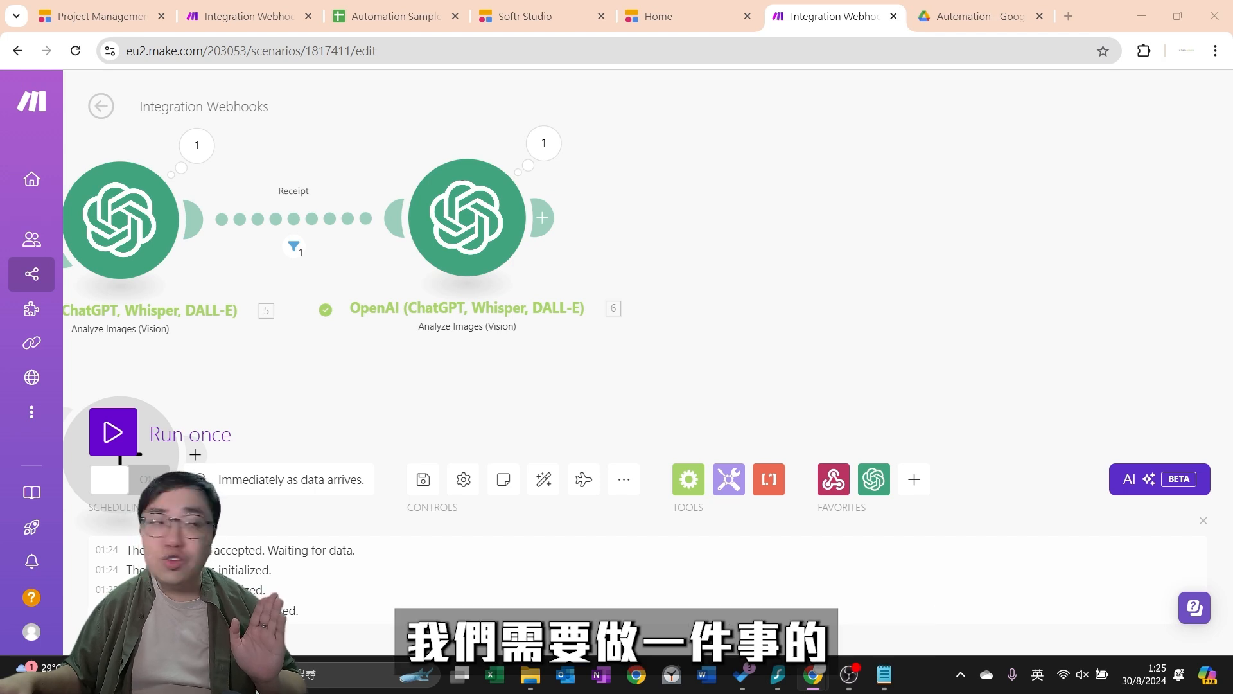
# Examine the format of the second Analyze Images module's Result again
pyautogui.click(543, 218)
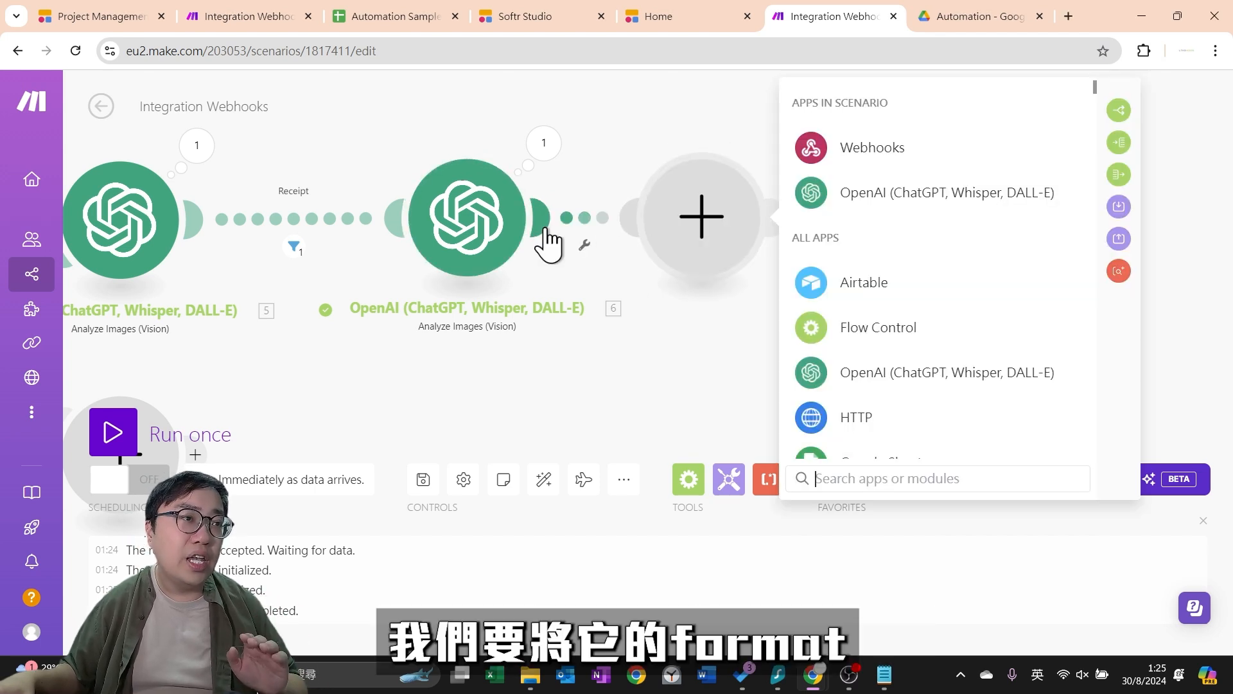
pyautogui.click(657, 341)
pyautogui.click(551, 140)
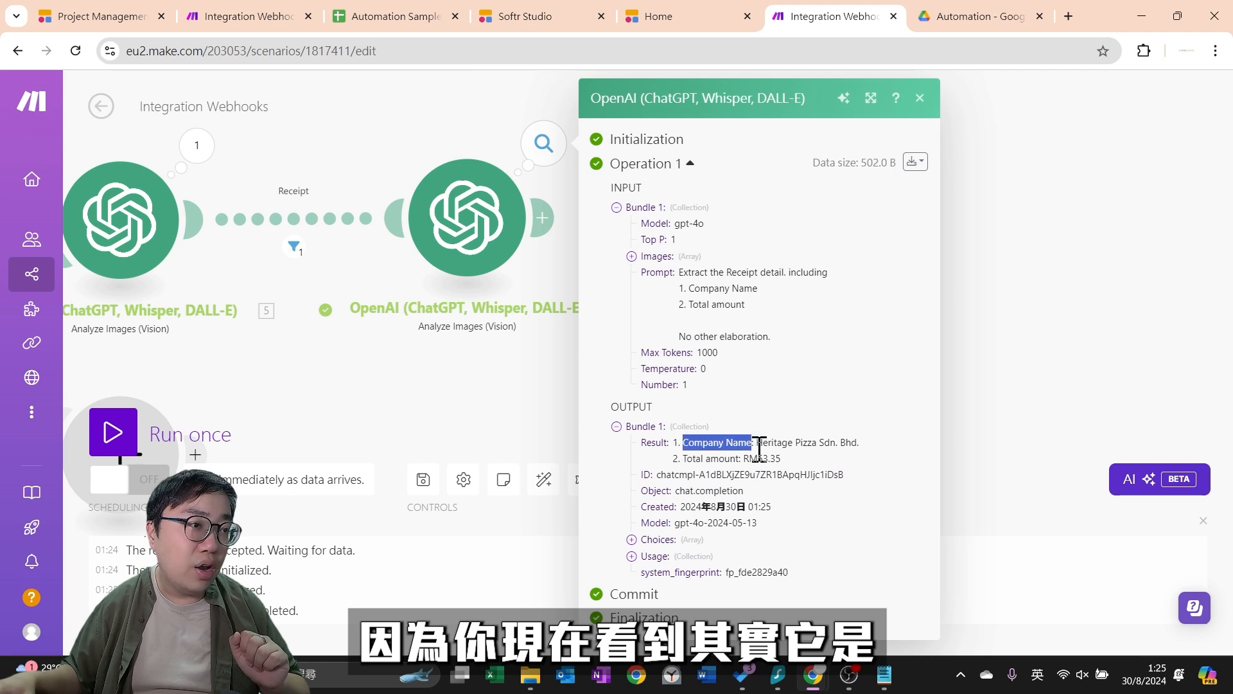
# Close the receipt module's output details and add an OpenAI Create a Completion (Prompt) module after it
pyautogui.moveTo(759, 448); pyautogui.dragTo(873, 453)
pyautogui.click(1092, 325)
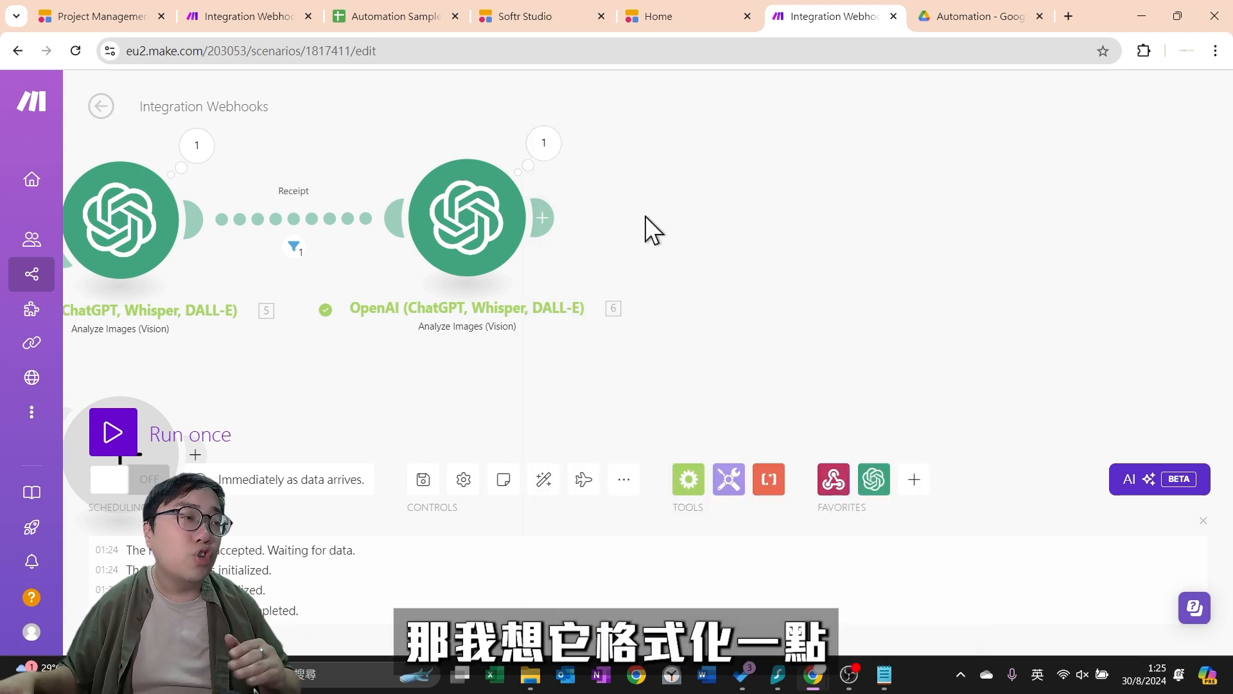
pyautogui.click(549, 222)
pyautogui.click(905, 205)
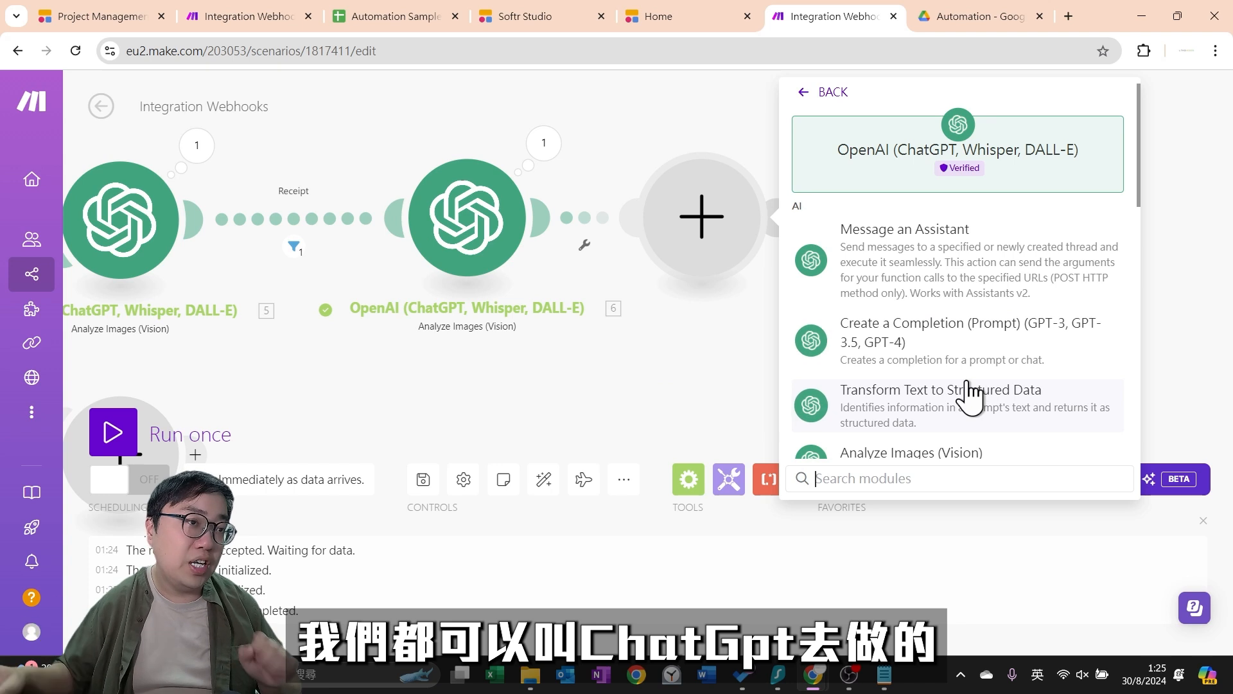
pyautogui.click(943, 360)
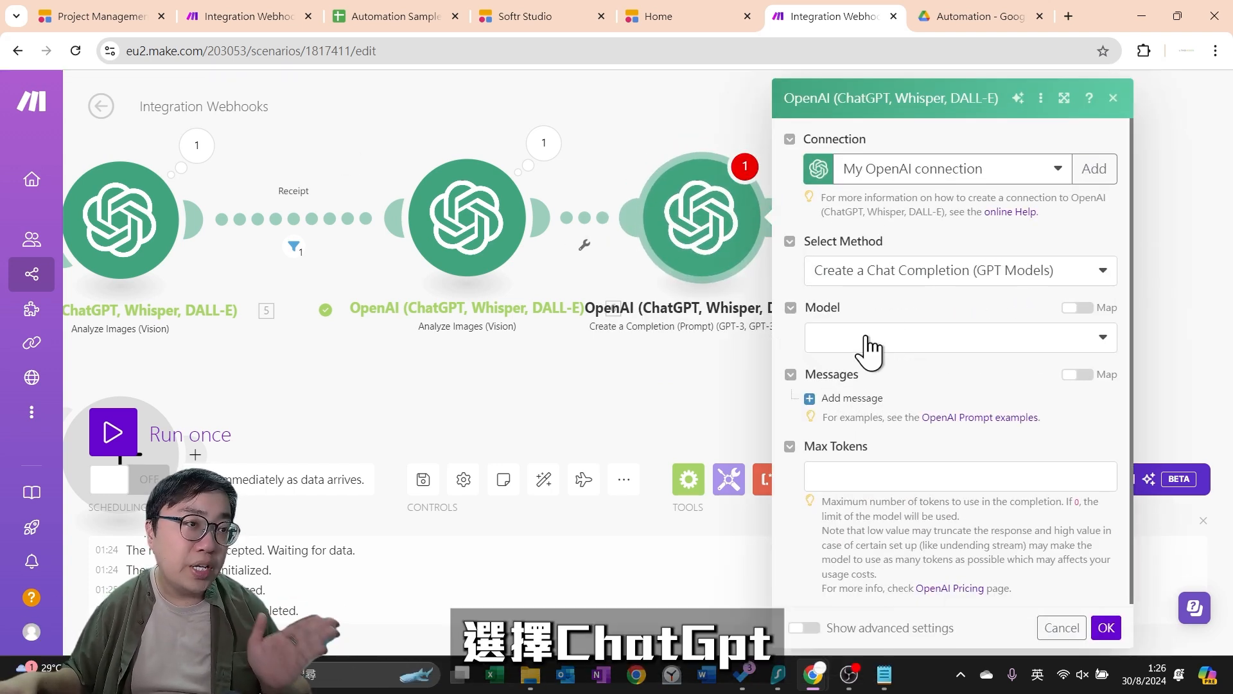
# Set the completion module's model to gpt-4o (system) and add a message to it
pyautogui.click(890, 340)
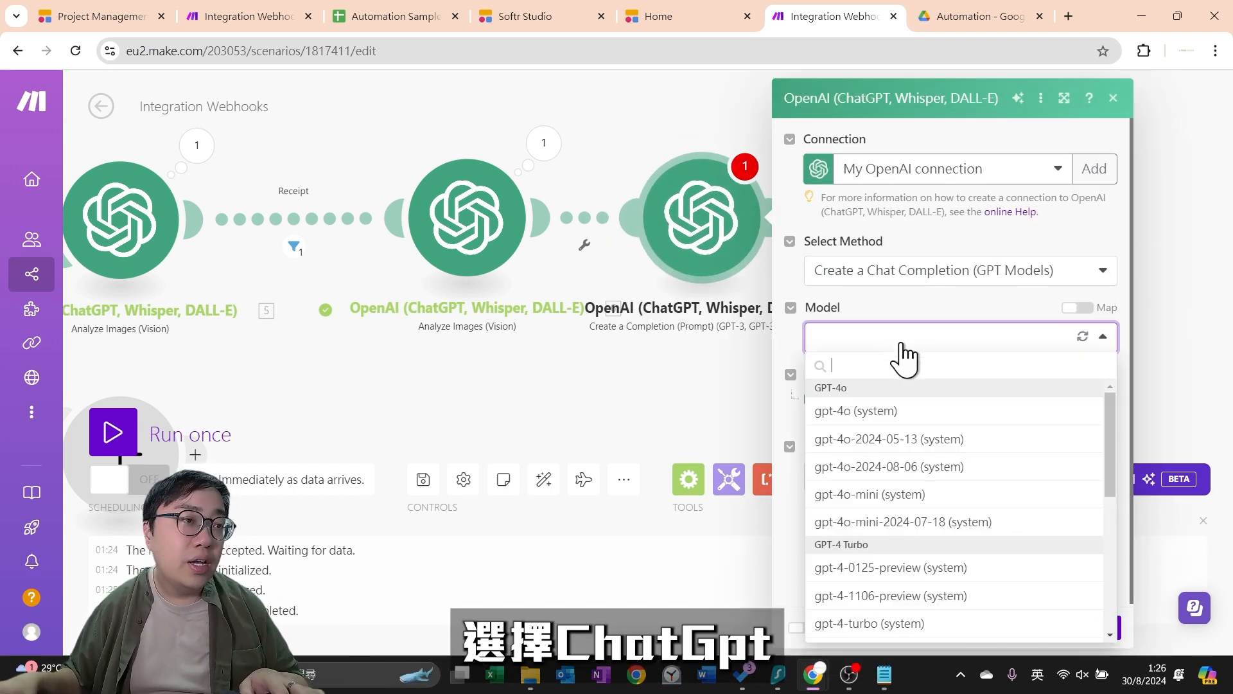
pyautogui.click(856, 415)
pyautogui.click(876, 393)
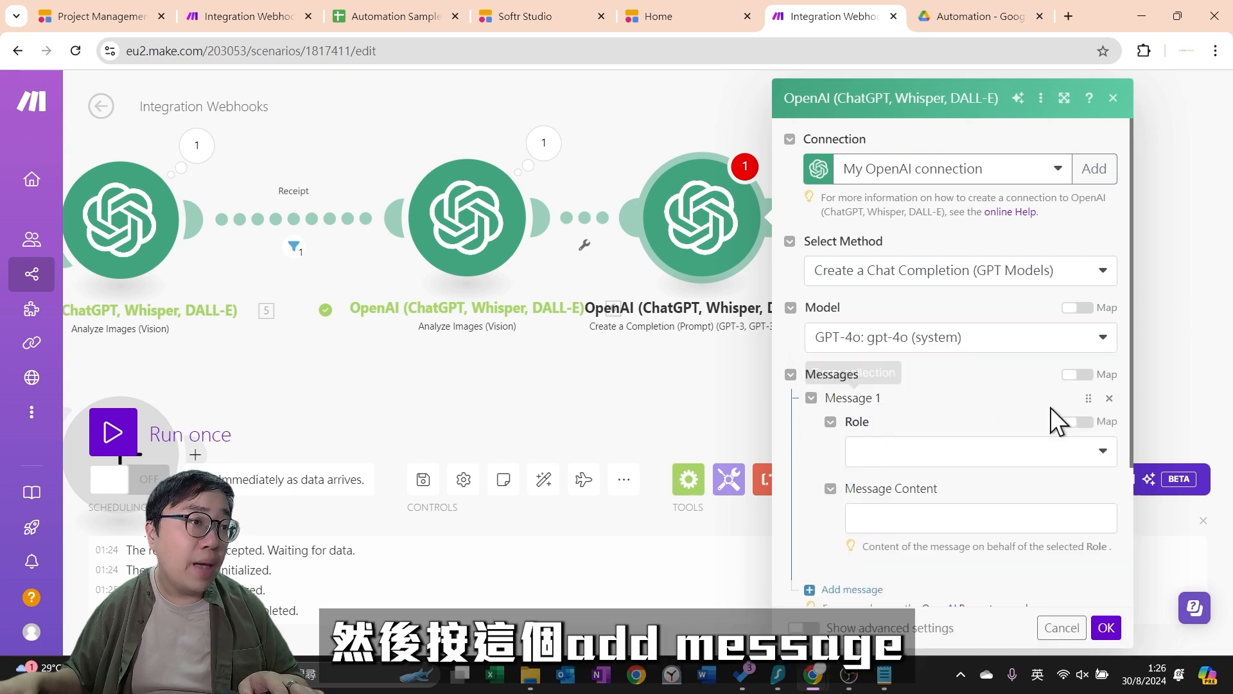
# Set the message role to User and request JSON with an array "Reciept" holding 2 strings, "Company Name" & "Amount", case sensitive
pyautogui.click(973, 460)
pyautogui.click(870, 476)
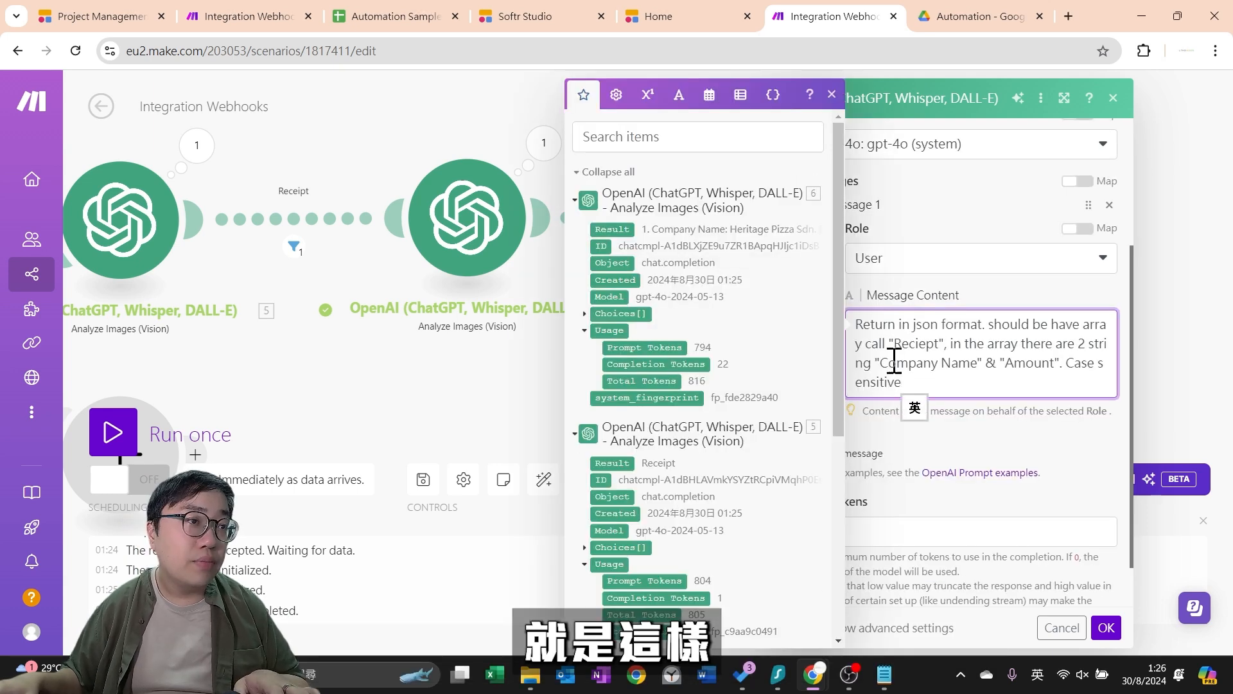
pyautogui.click(1023, 430)
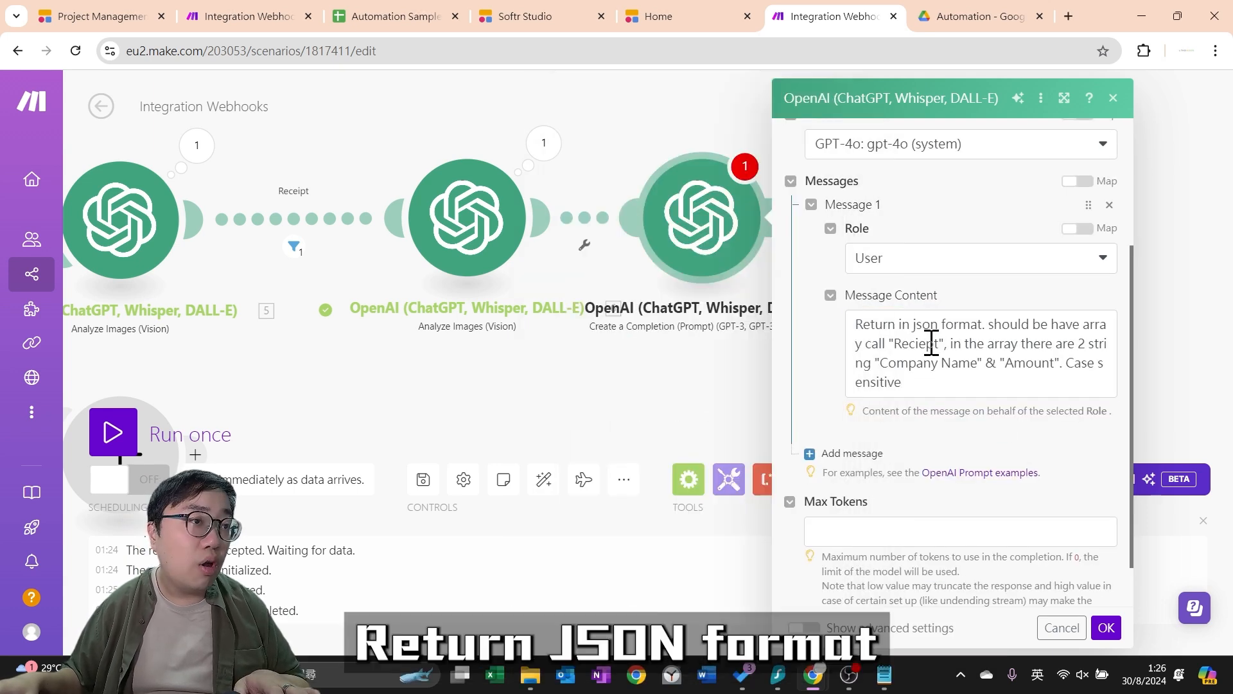
# Correct the wording of the message content from "2 string" to "2 strings"
pyautogui.click(1017, 325)
pyautogui.write('l')
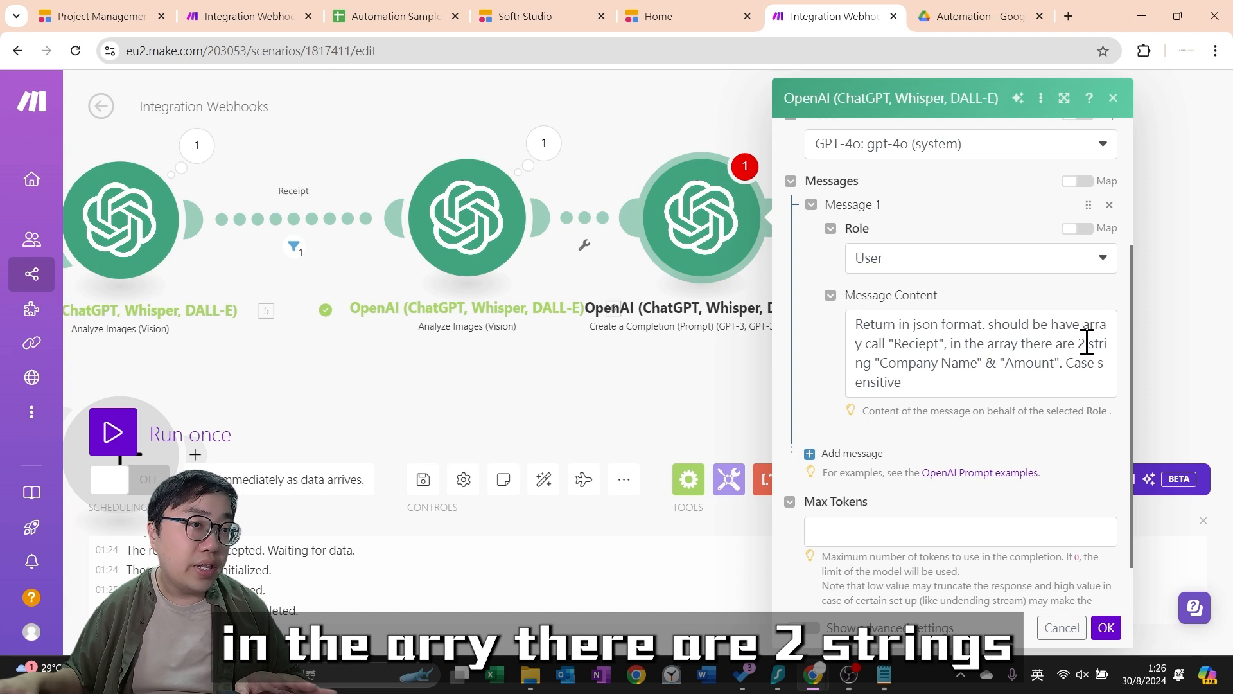
pyautogui.click(872, 364)
pyautogui.write('s')
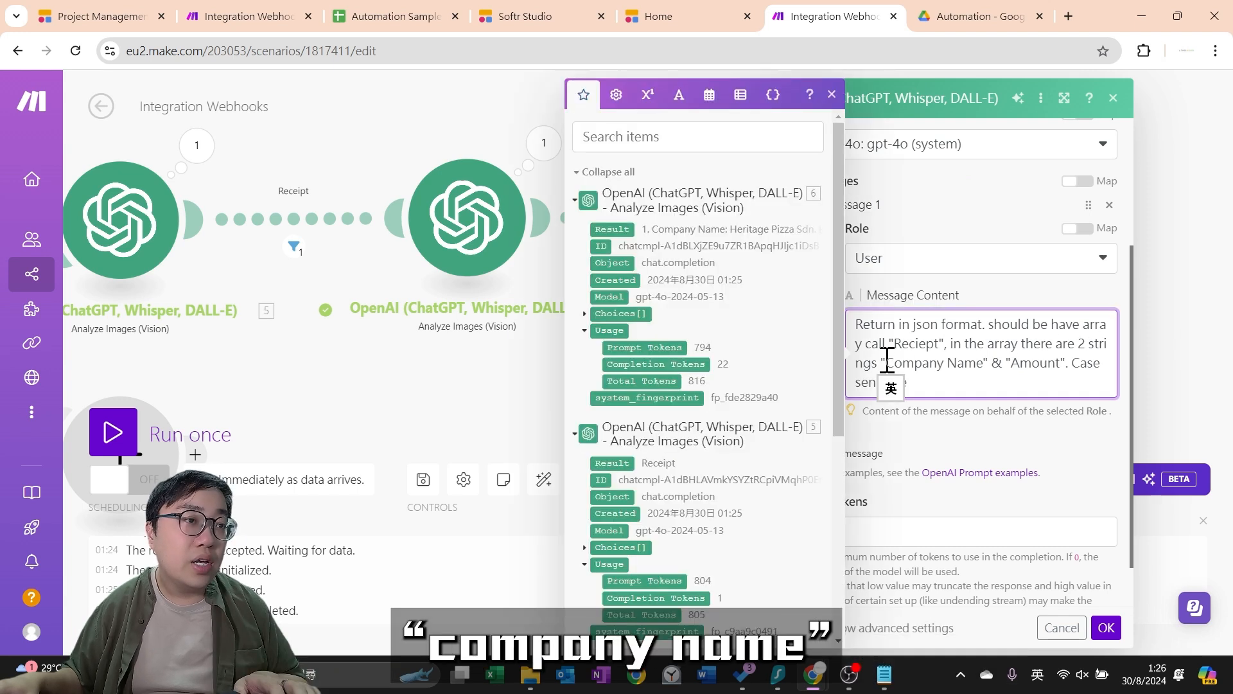
pyautogui.moveTo(887, 363); pyautogui.dragTo(1032, 361)
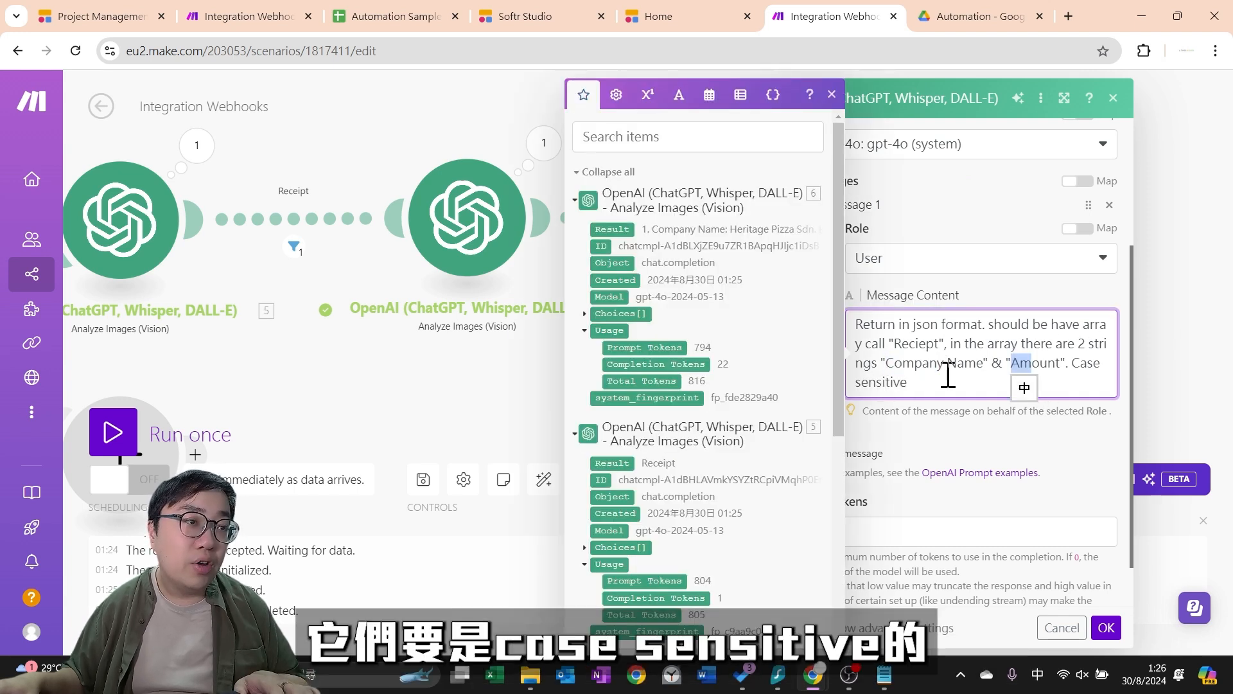
pyautogui.click(949, 395)
pyautogui.click(950, 393)
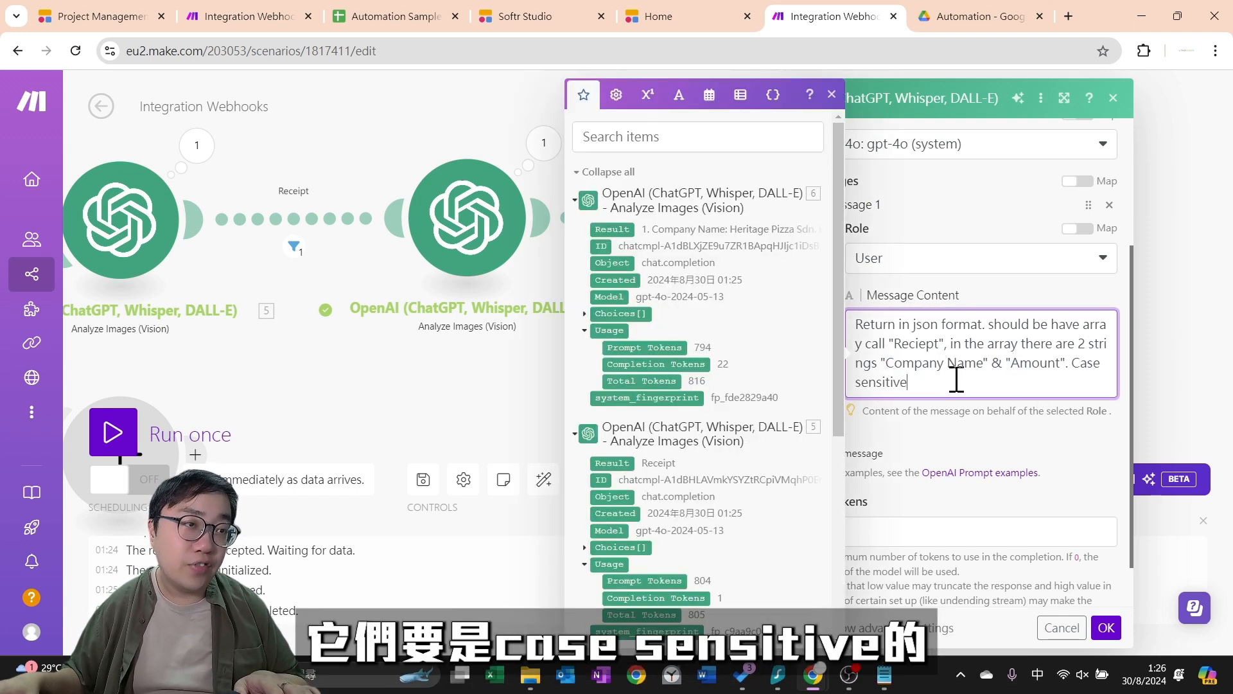
# Insert the Result of the receipt analysis module (6) above the JSON instruction, separated by a blank line
pyautogui.click(988, 294)
pyautogui.click(859, 325)
pyautogui.press('Return')
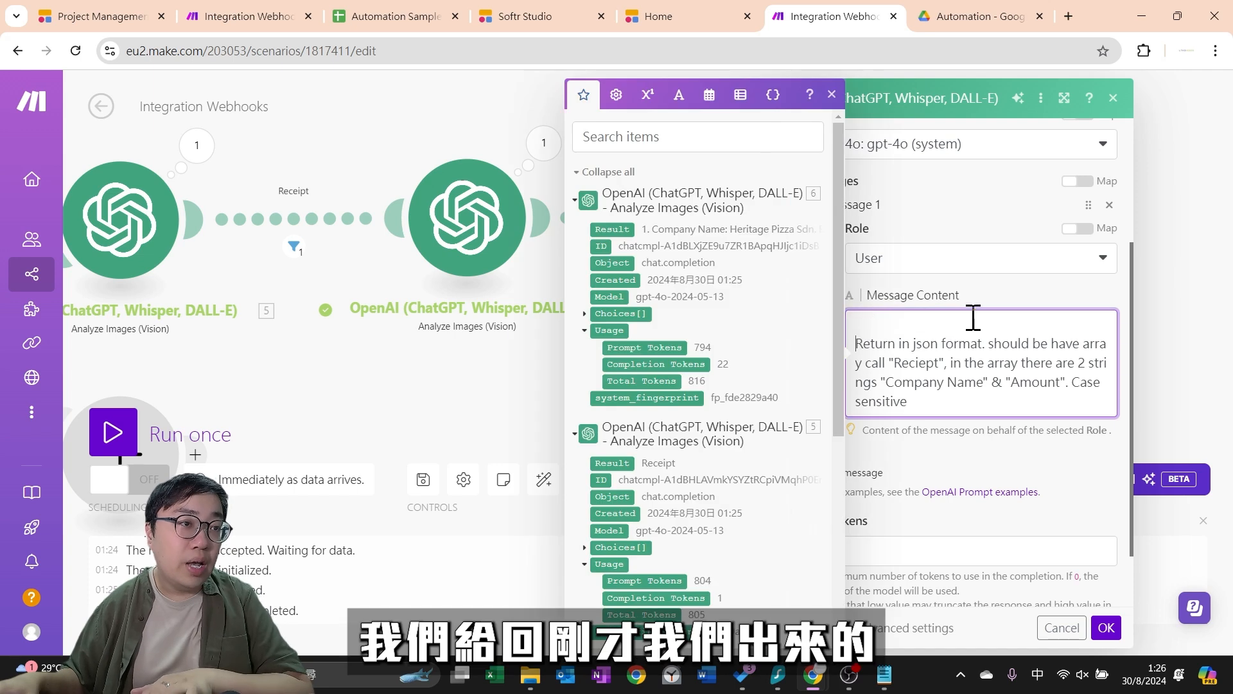
pyautogui.press('Return')
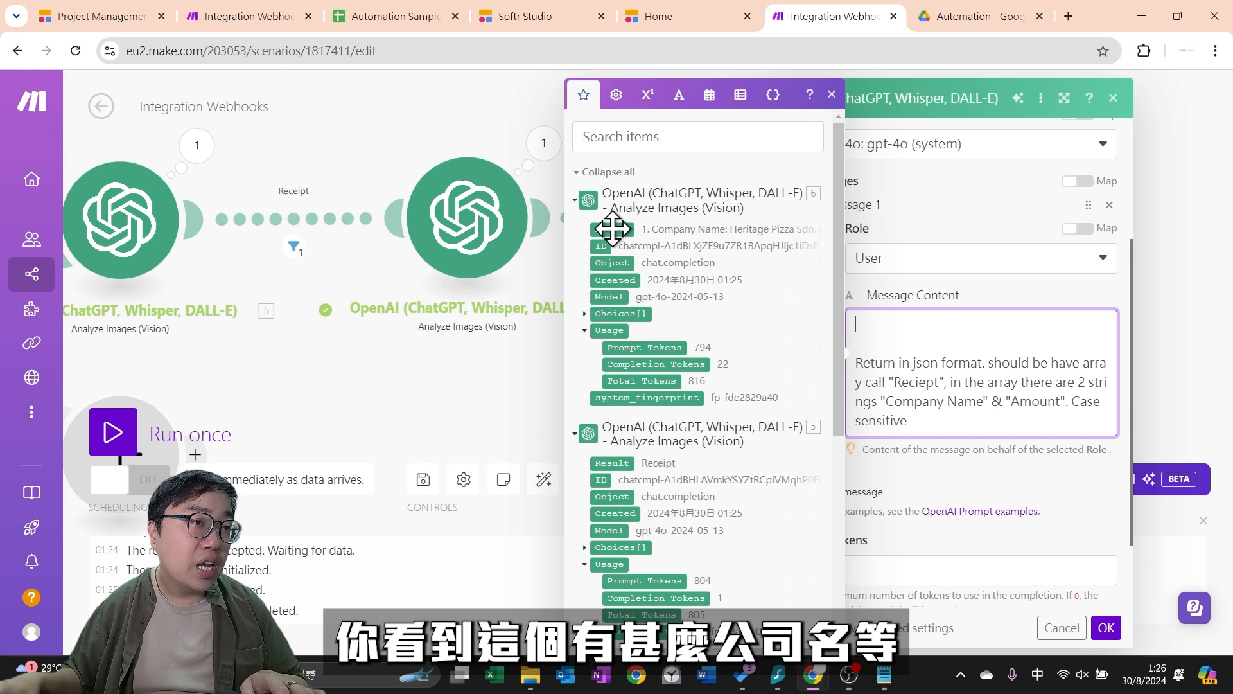
pyautogui.moveTo(614, 226); pyautogui.dragTo(950, 408)
# Set Max Tokens to 0 and the advanced Temperature setting to 0, and confirm the completion module
pyautogui.click(897, 469)
pyautogui.write('0')
pyautogui.click(1038, 514)
pyautogui.click(803, 628)
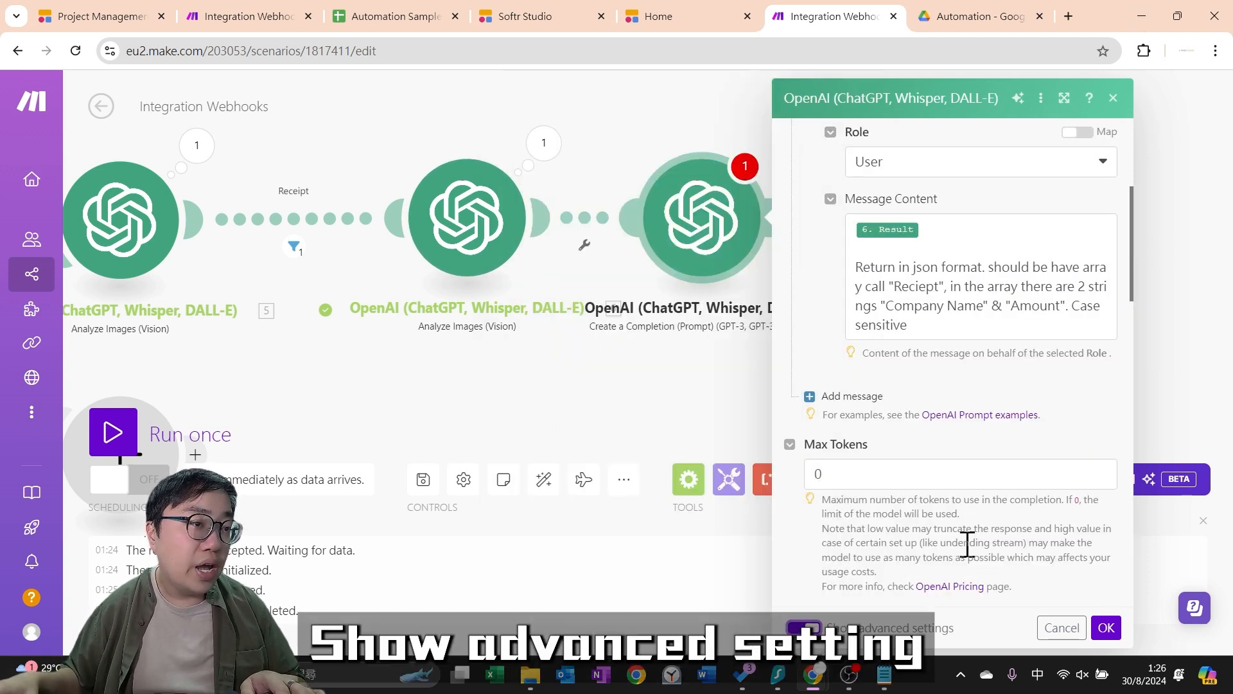
pyautogui.scroll(-3, 969, 522)
pyautogui.click(893, 409)
pyautogui.press('BackSpace')
pyautogui.write('0')
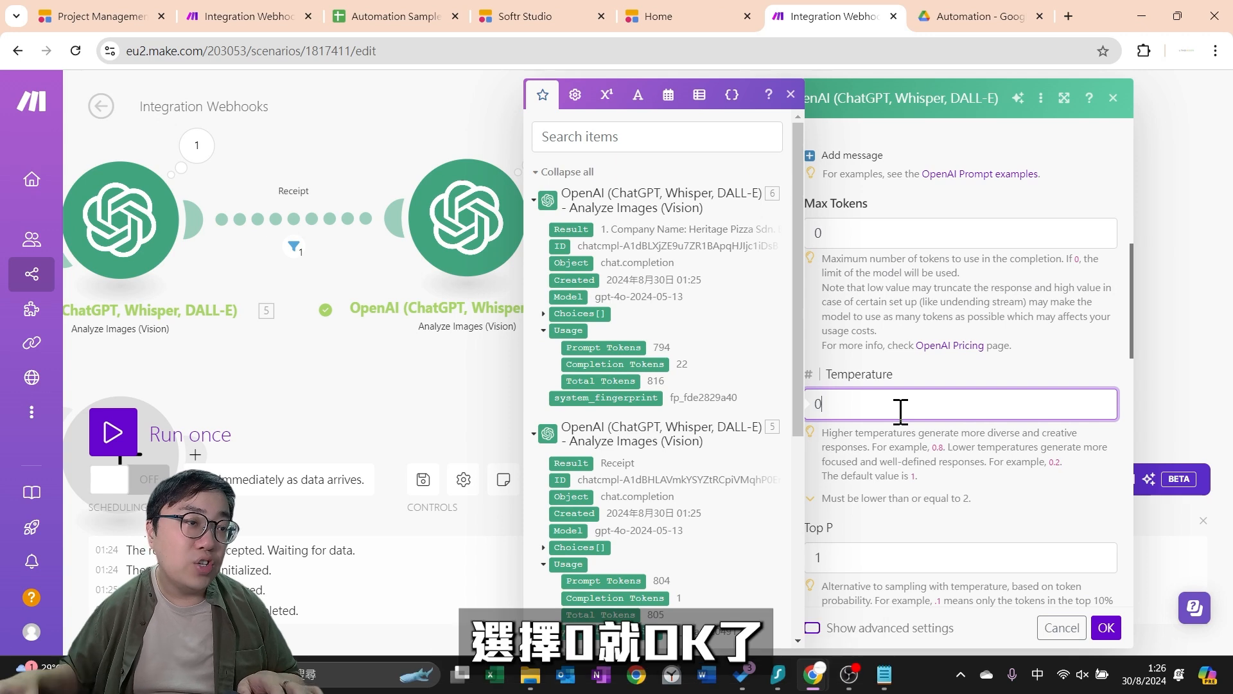
pyautogui.click(1026, 514)
pyautogui.scroll(-3, 1064, 604)
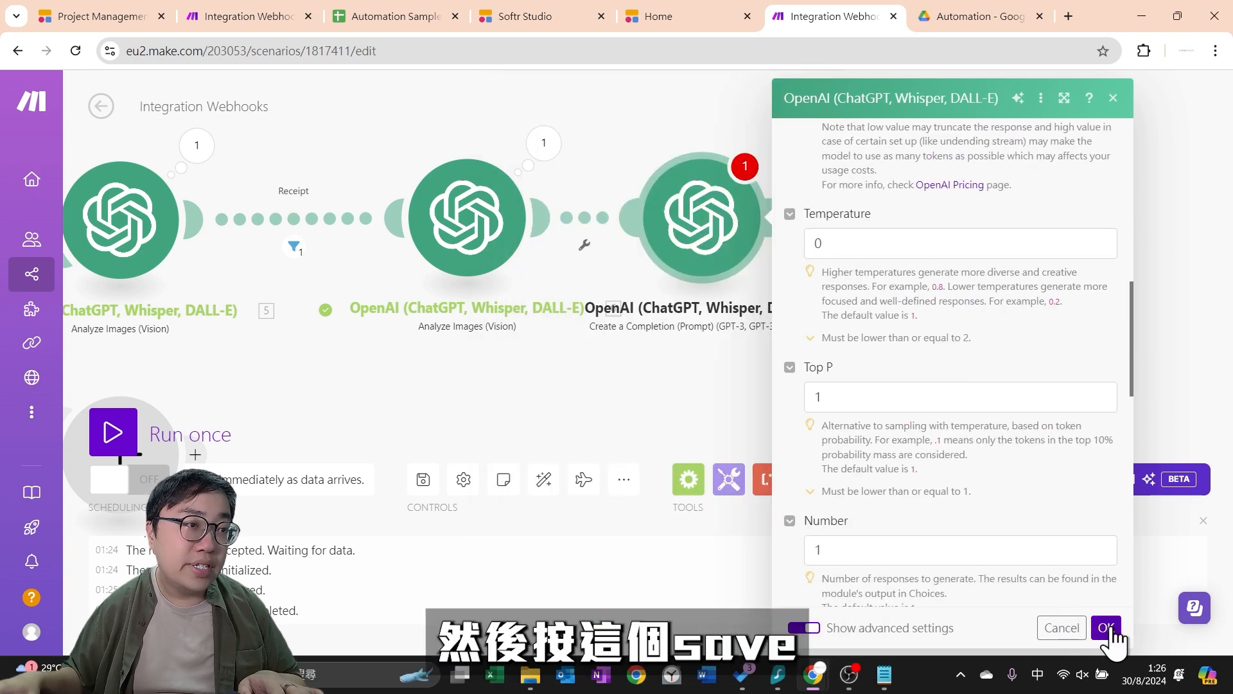
pyautogui.click(1109, 628)
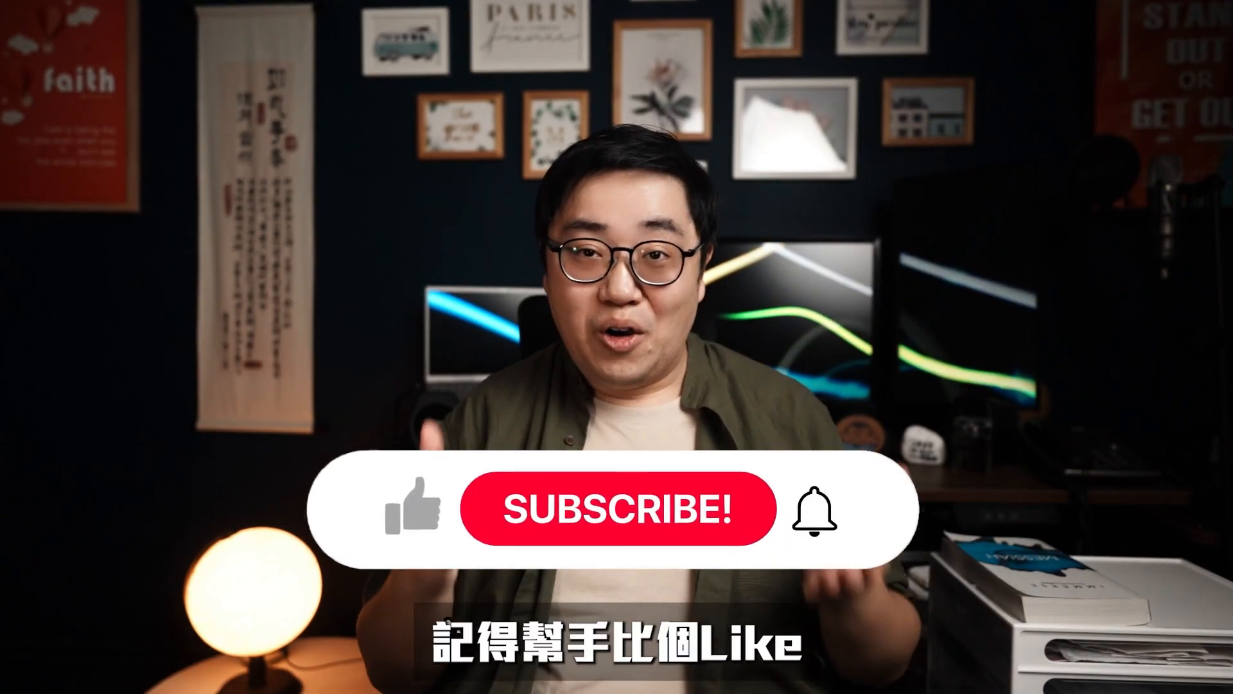
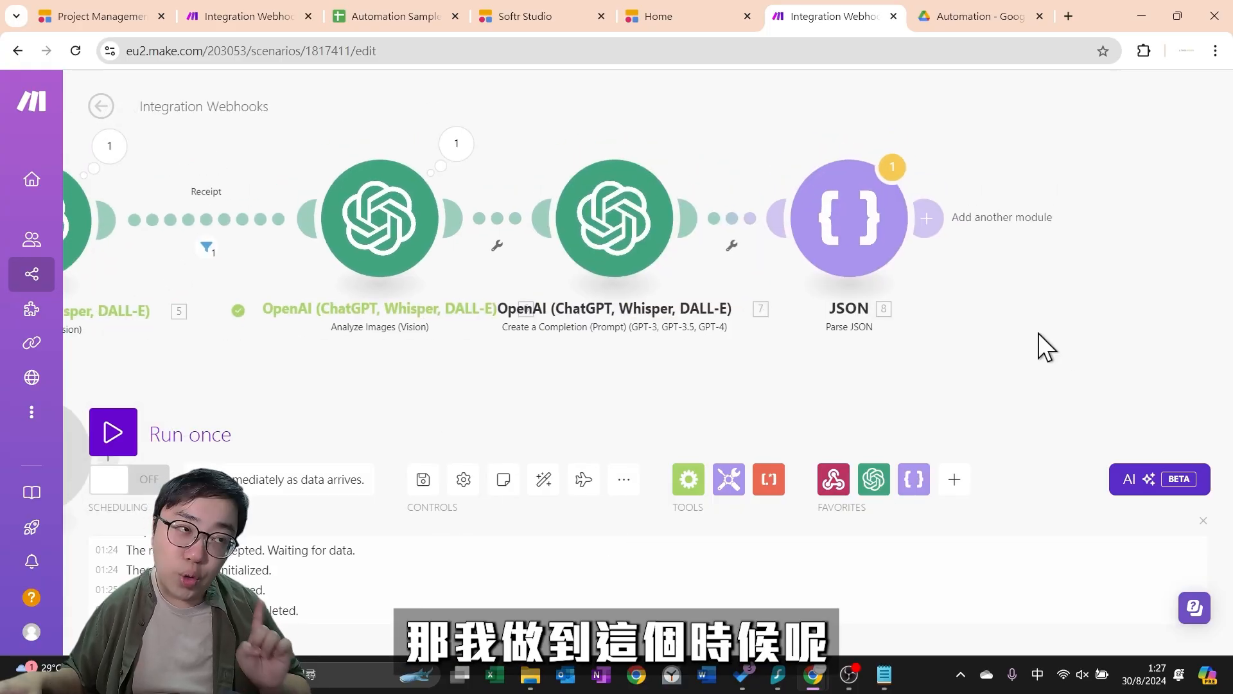
# Reopen the completion module, set its Response Format to JSON Object and confirm the change
pyautogui.click(636, 228)
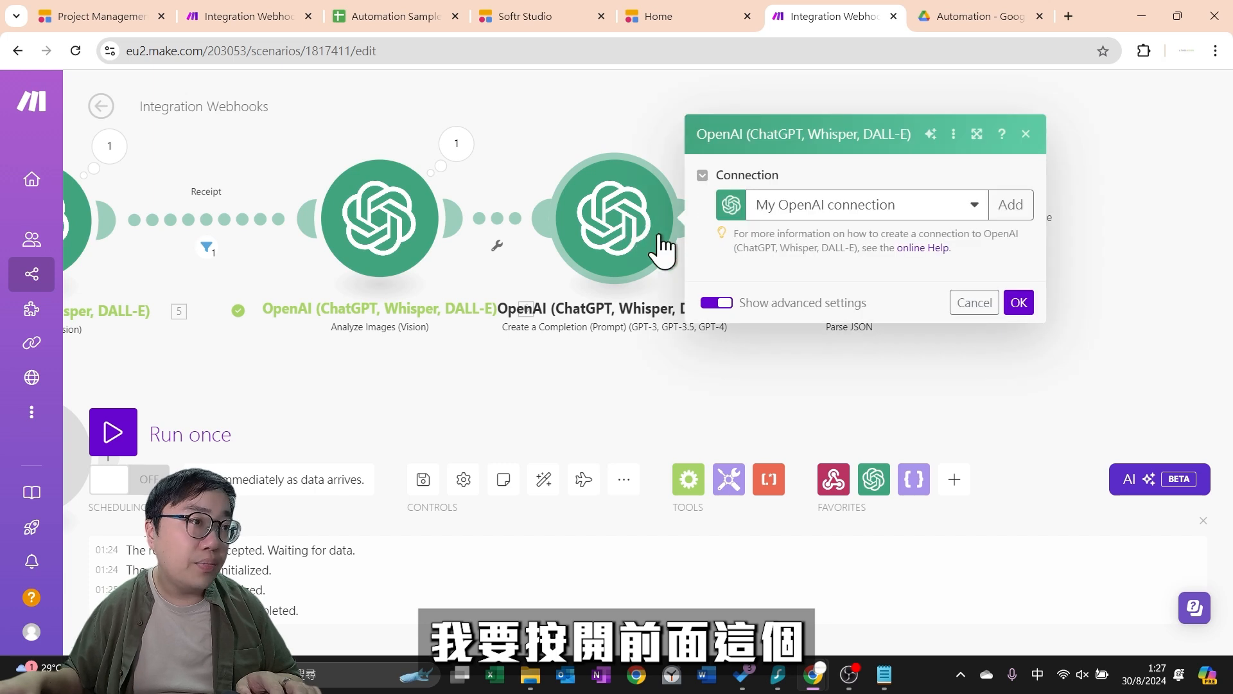
pyautogui.scroll(-15, 894, 347)
pyautogui.scroll(-8, 895, 353)
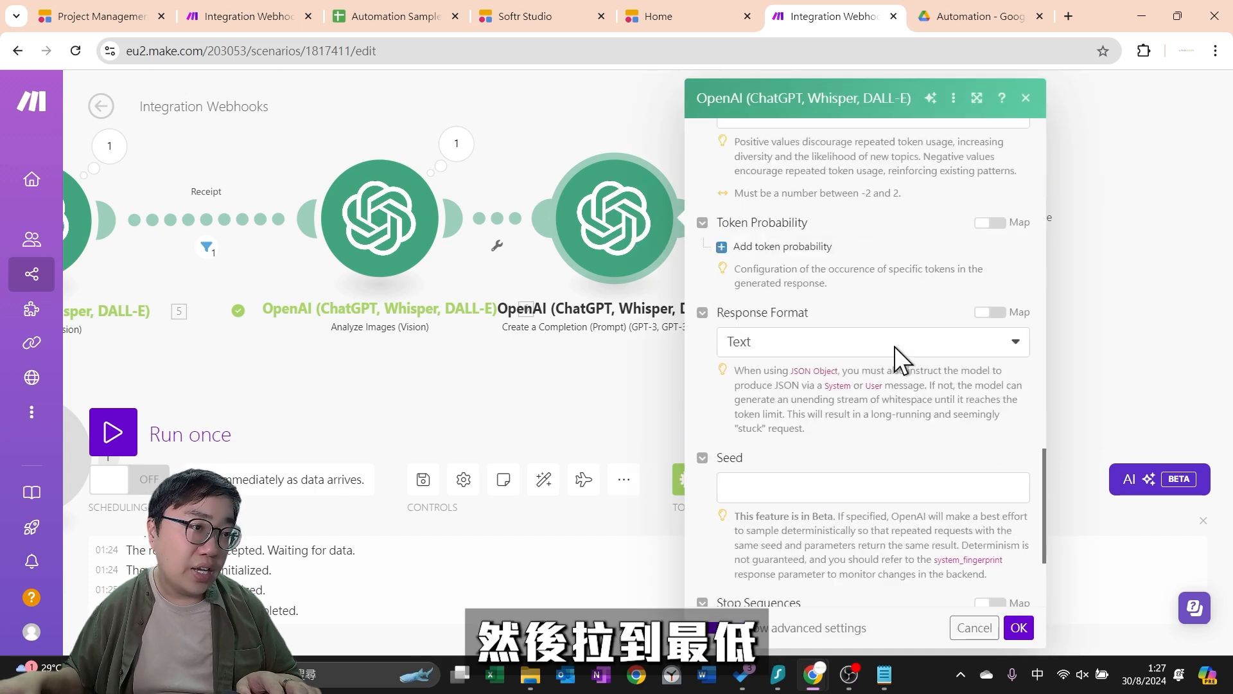
pyautogui.scroll(12, 895, 353)
pyautogui.scroll(5, 745, 604)
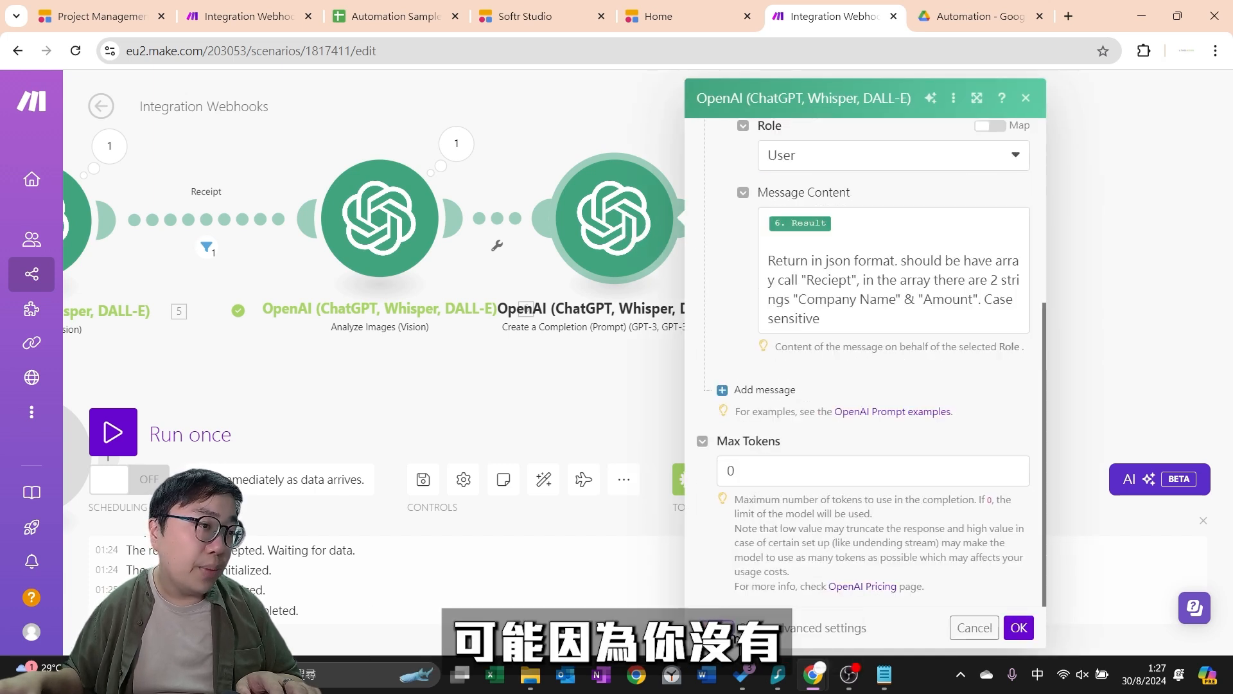
pyautogui.scroll(-15, 839, 498)
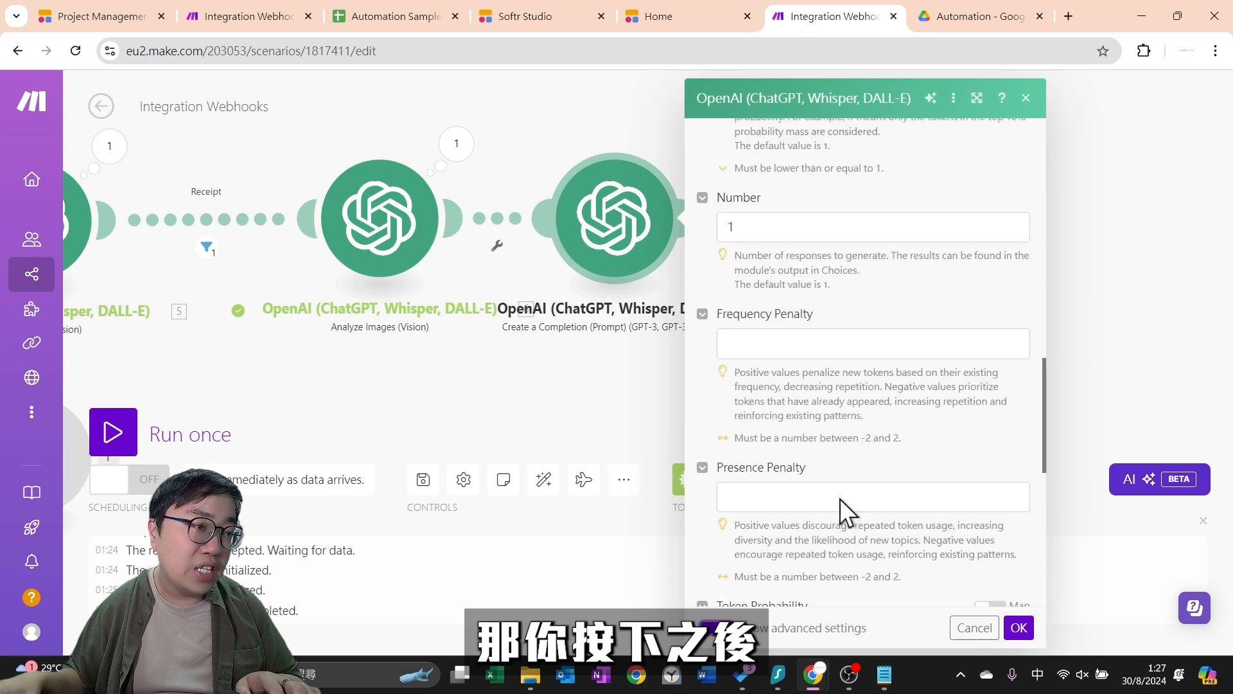
pyautogui.scroll(2, 819, 406)
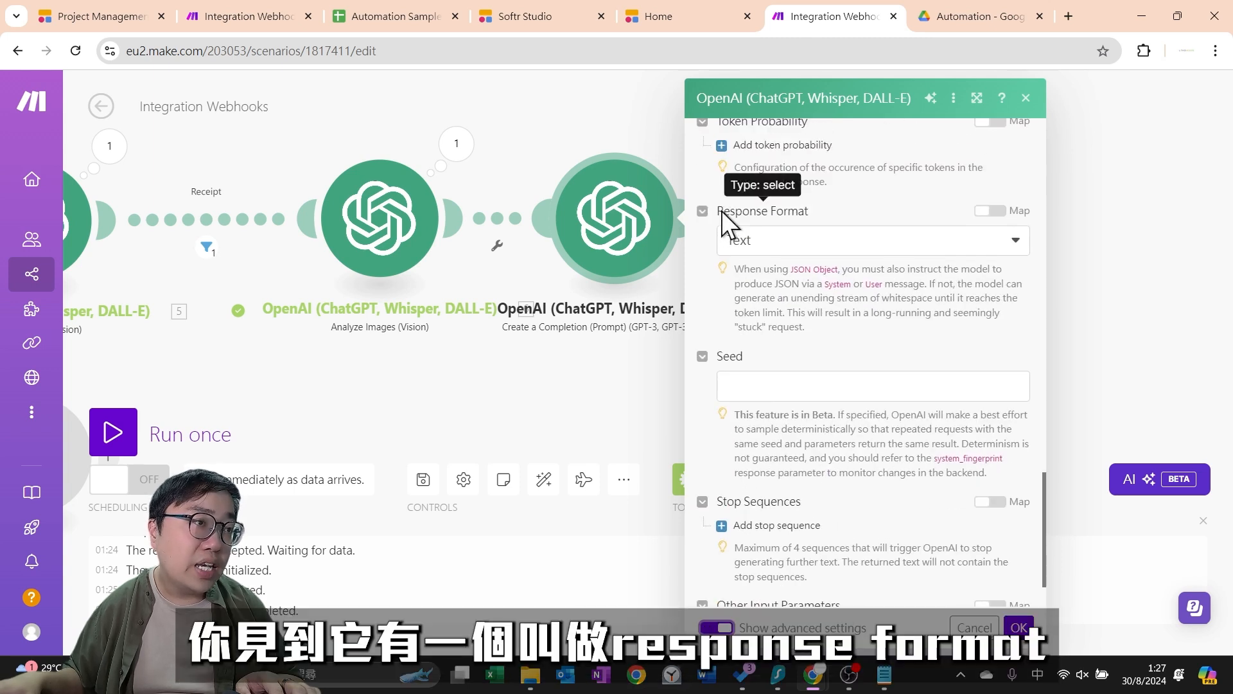
pyautogui.click(823, 253)
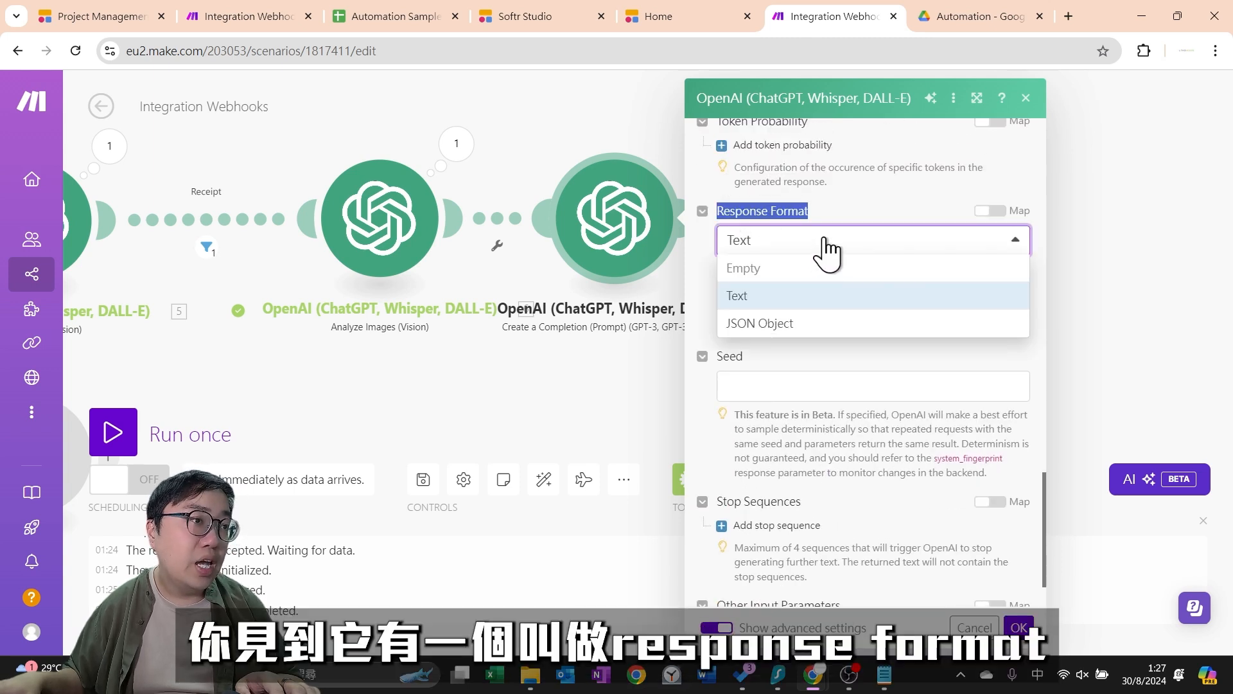
pyautogui.click(760, 324)
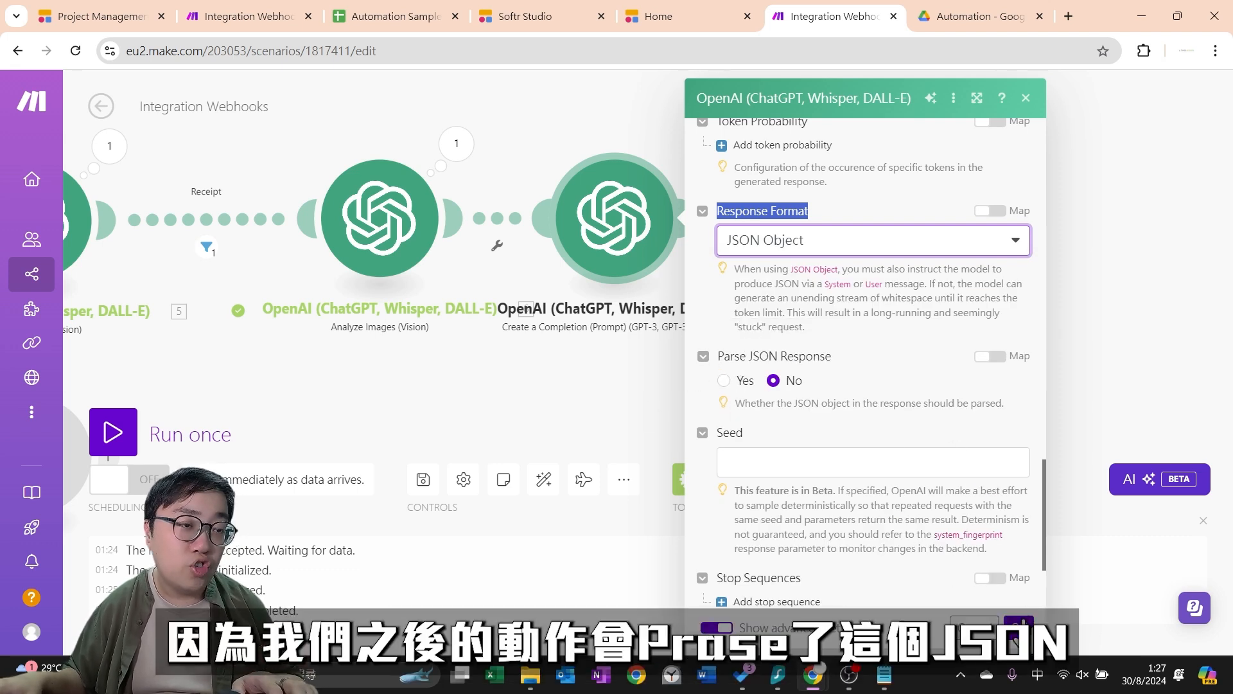
pyautogui.click(1022, 622)
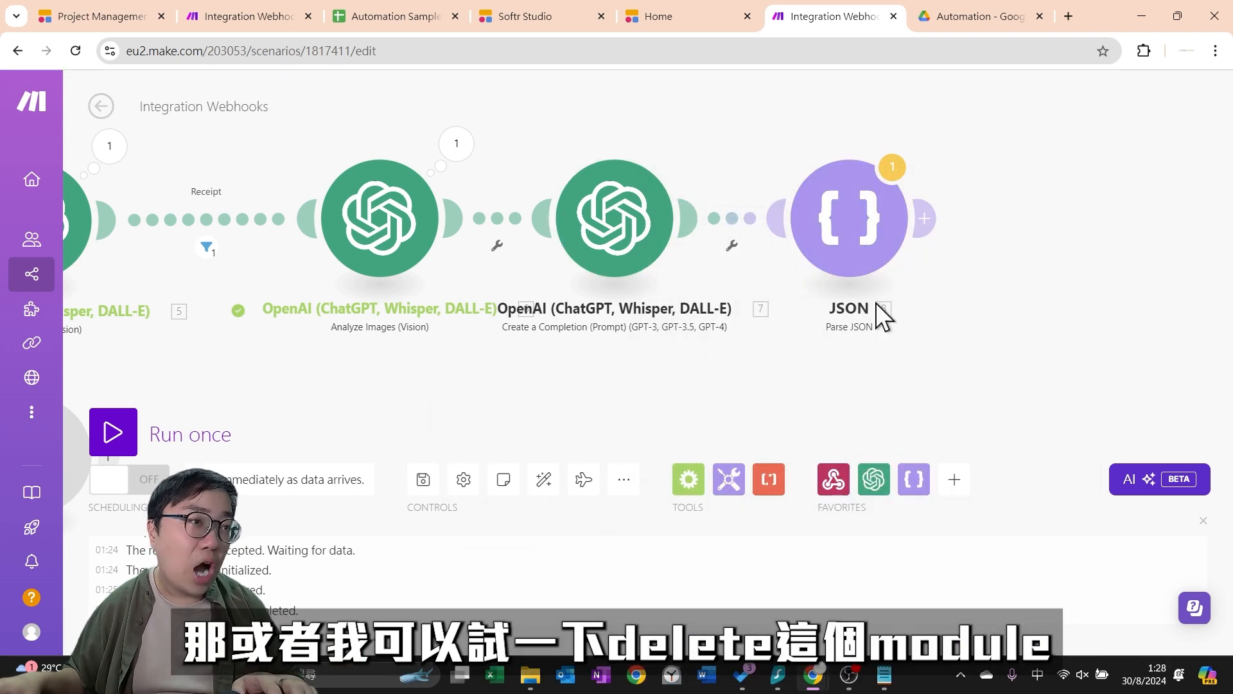
# Delete the Parse JSON module and set Parse JSON Response to Yes in the completion module instead
pyautogui.rightClick(836, 236)
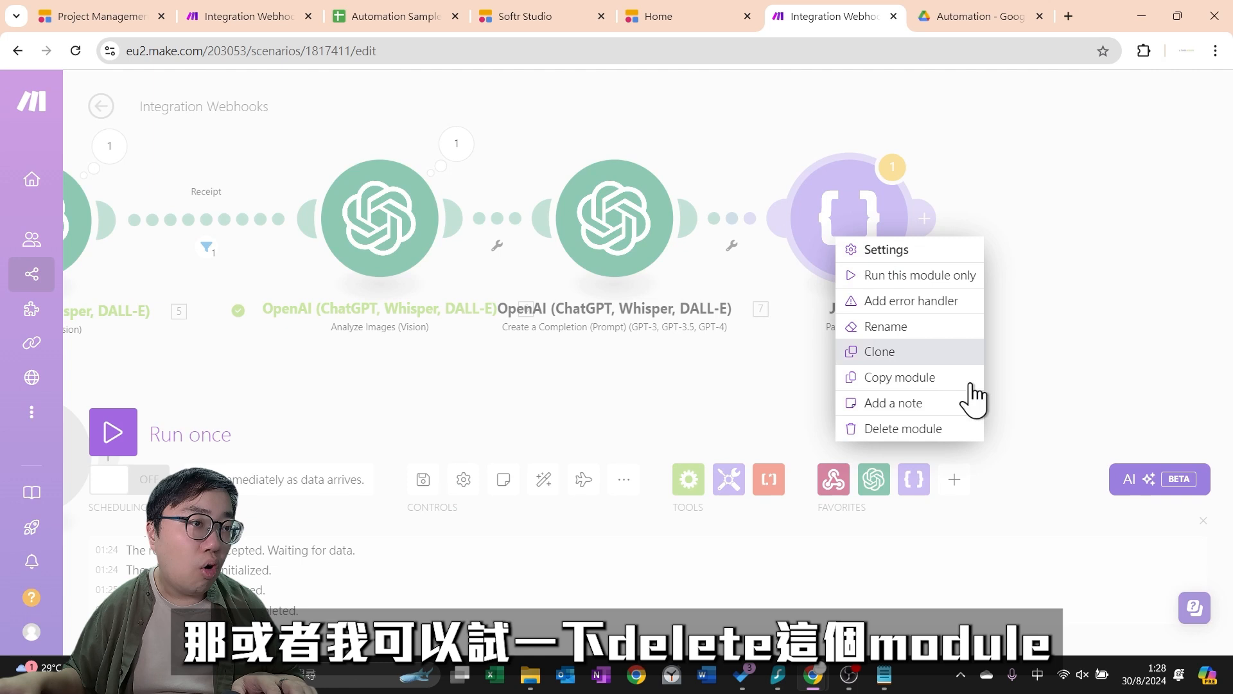
pyautogui.click(900, 429)
pyautogui.click(681, 232)
pyautogui.scroll(-5, 849, 343)
pyautogui.scroll(-10, 843, 395)
pyautogui.scroll(3, 838, 379)
pyautogui.scroll(-3, 829, 350)
pyautogui.click(722, 221)
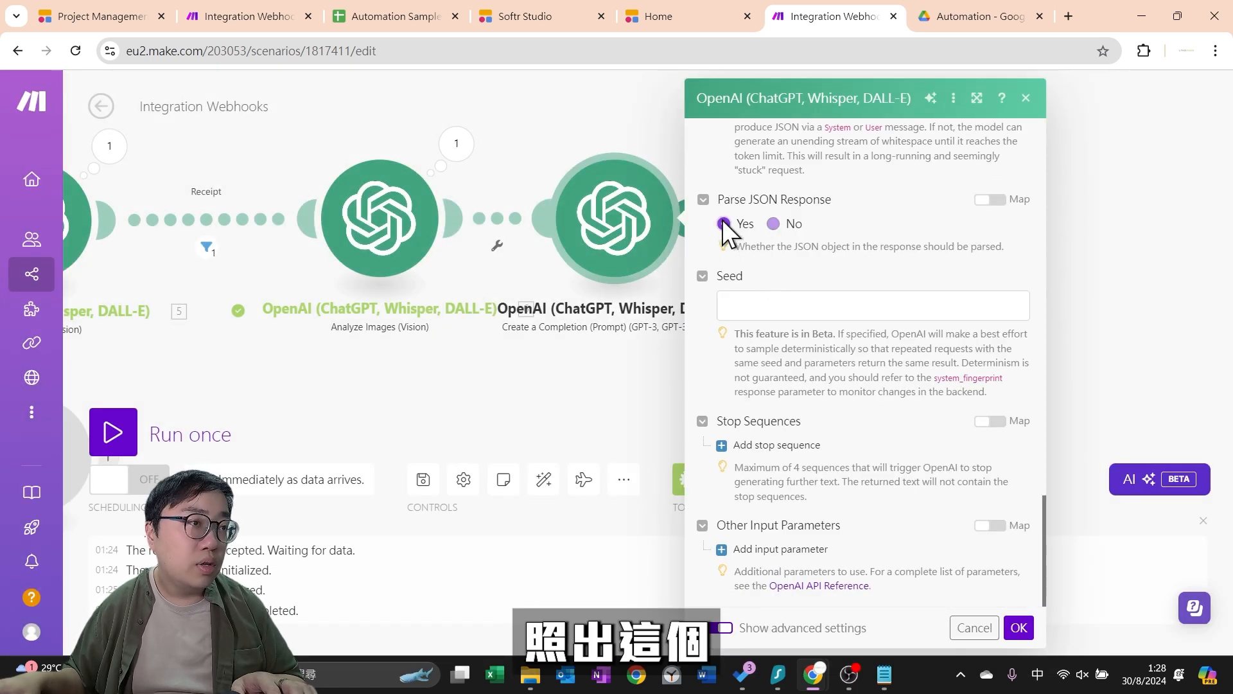
pyautogui.click(1019, 628)
# Save the scenario and run it once so it waits for webhook data
pyautogui.click(423, 482)
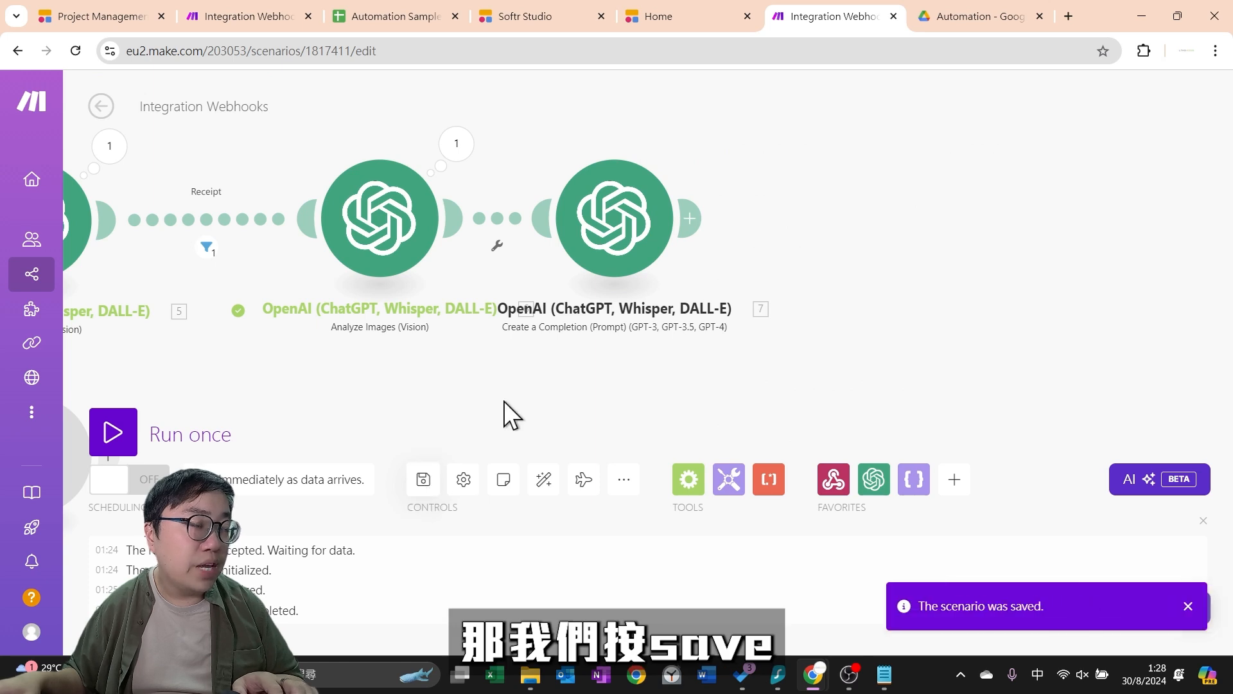
pyautogui.click(96, 441)
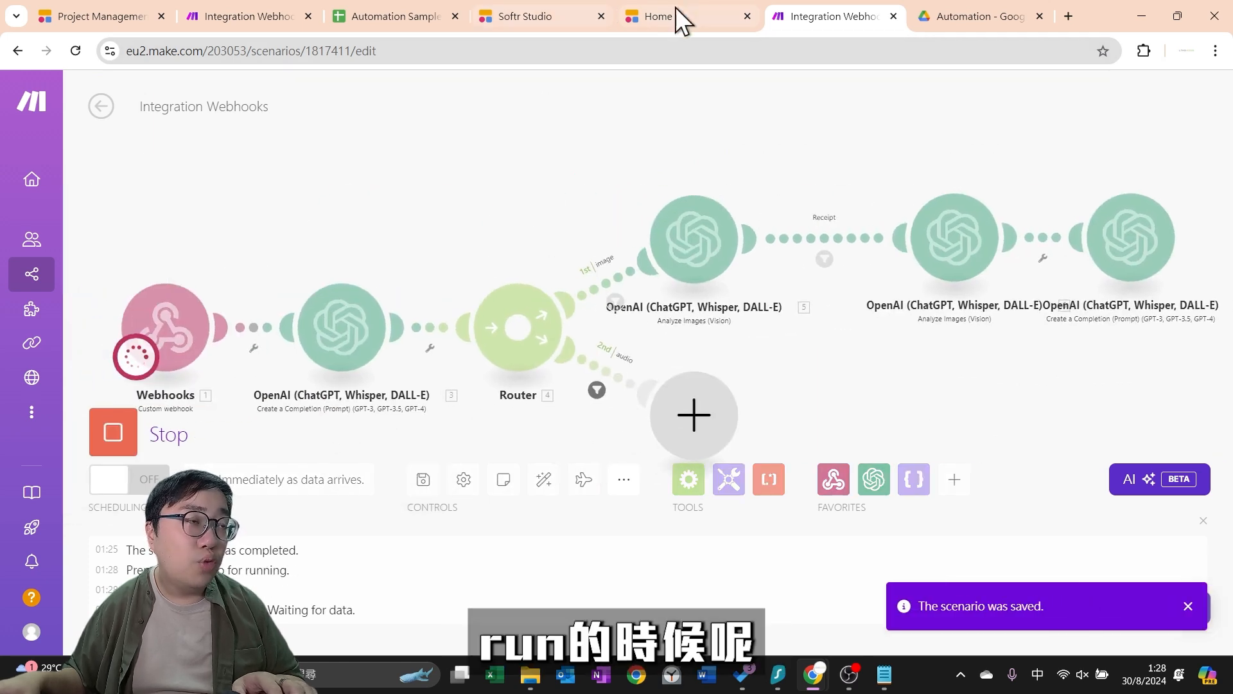
# Switch to the Softr Bookkeeper form, upload e.jpeg from the Invoice folder and submit it
pyautogui.click(676, 7)
pyautogui.click(607, 402)
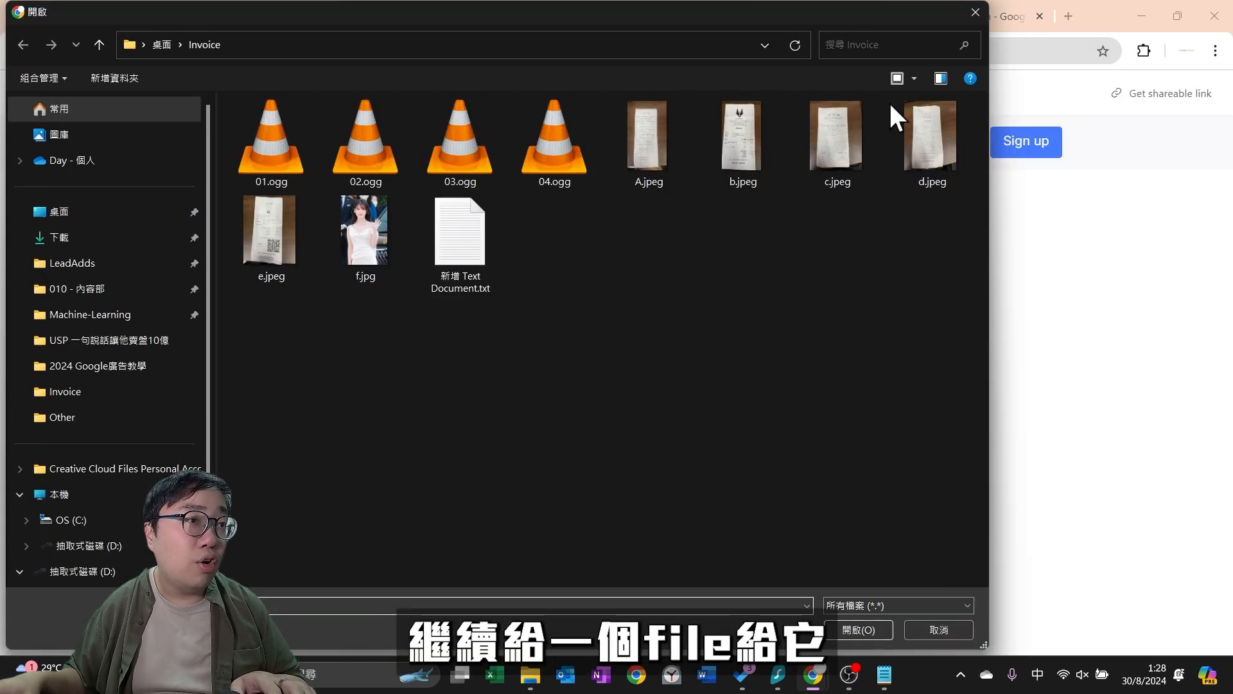
pyautogui.doubleClick(273, 263)
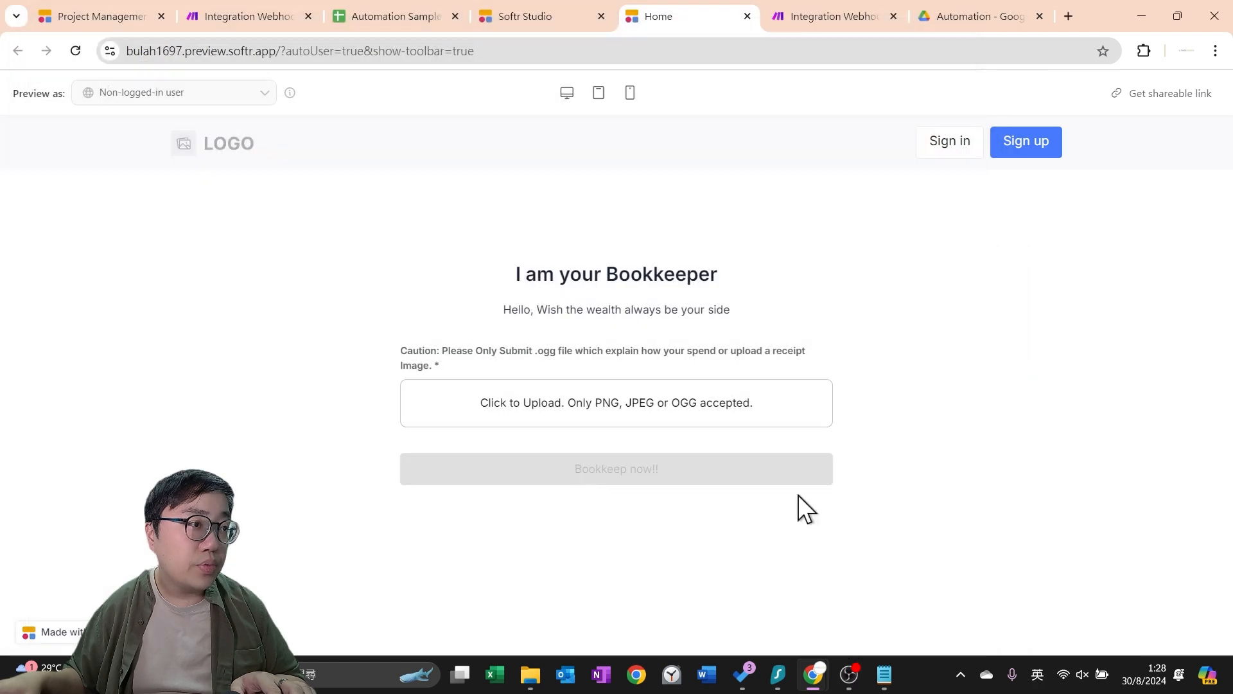
pyautogui.click(605, 495)
# Return to the Make scenario and examine the completion module's output, expanding Result down to the first Reciept item
pyautogui.click(831, 17)
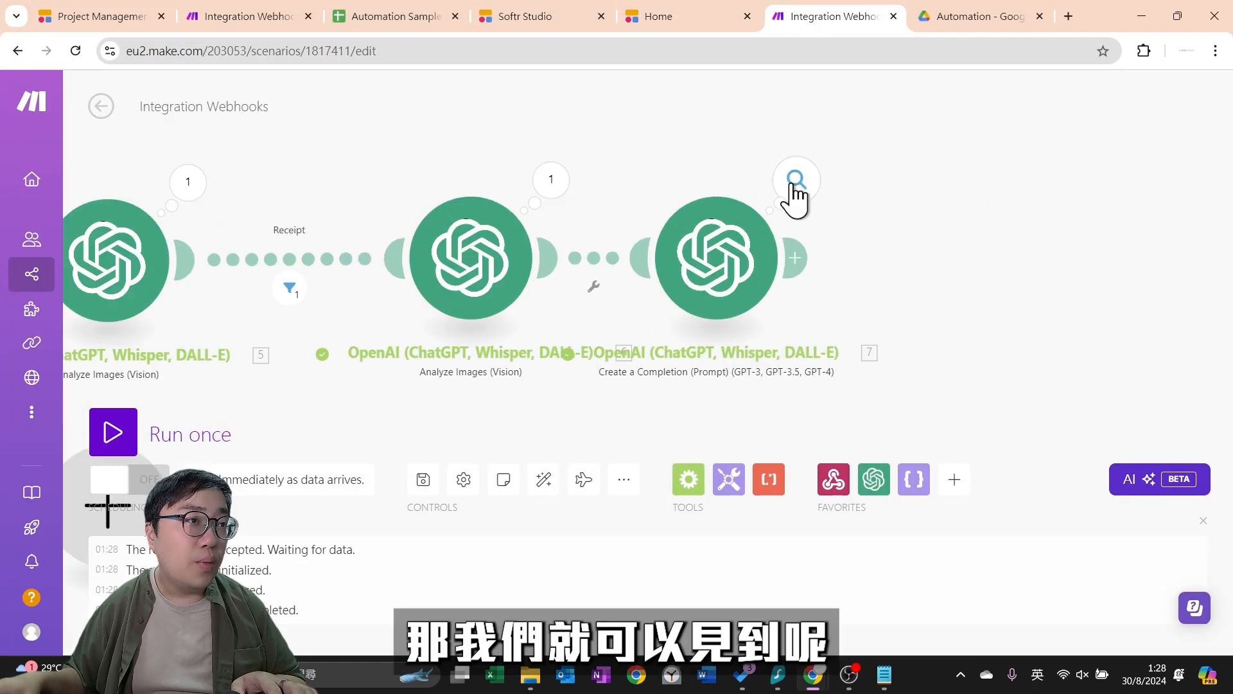
pyautogui.click(796, 188)
pyautogui.click(886, 411)
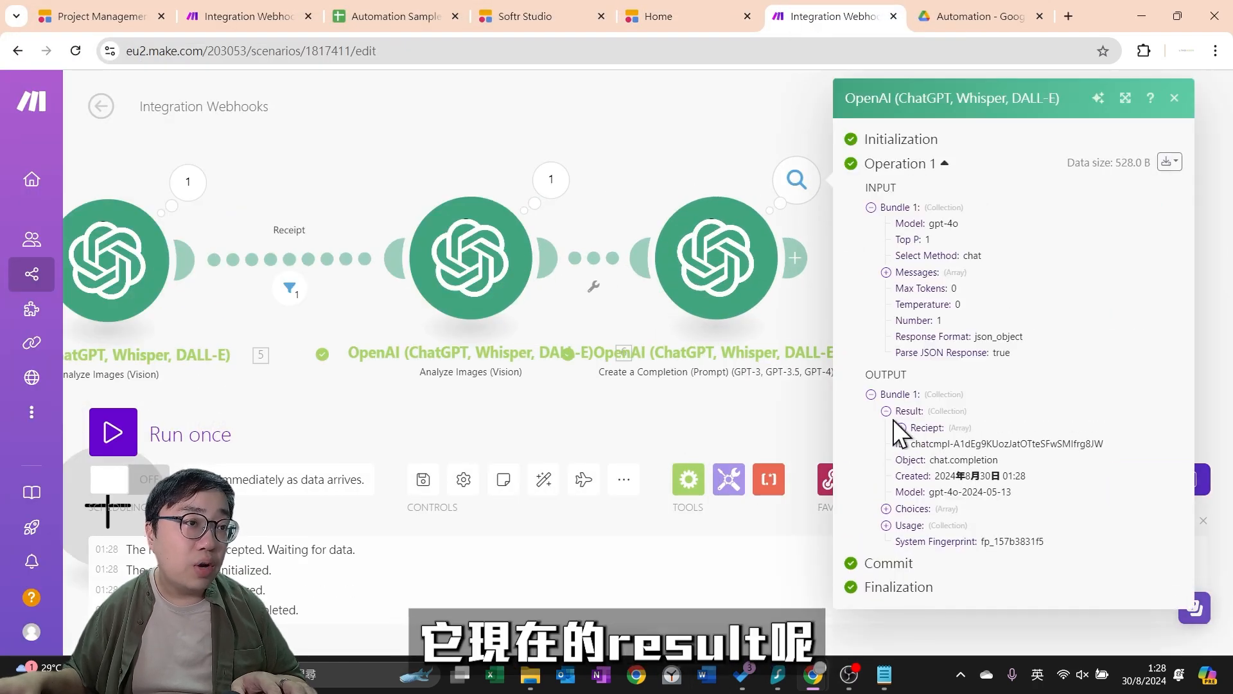
pyautogui.click(917, 444)
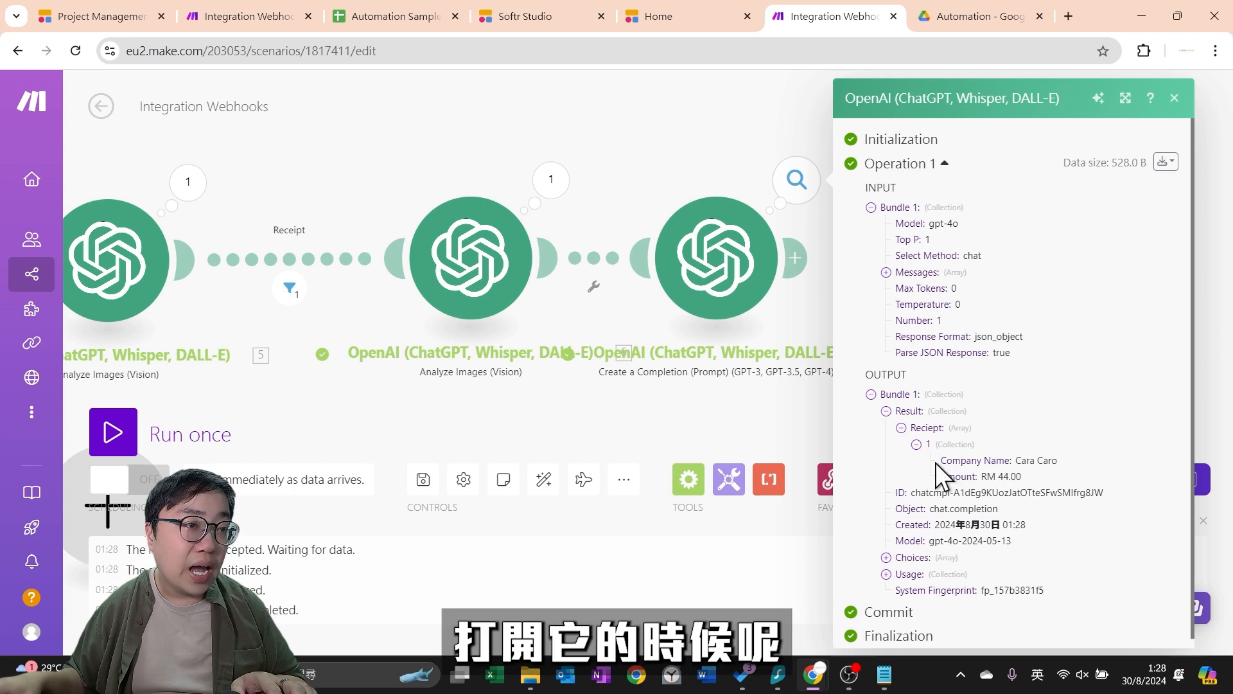
# Add a Google Sheets Add a Row module after the OpenAI completion module
pyautogui.moveTo(1042, 474); pyautogui.dragTo(942, 488)
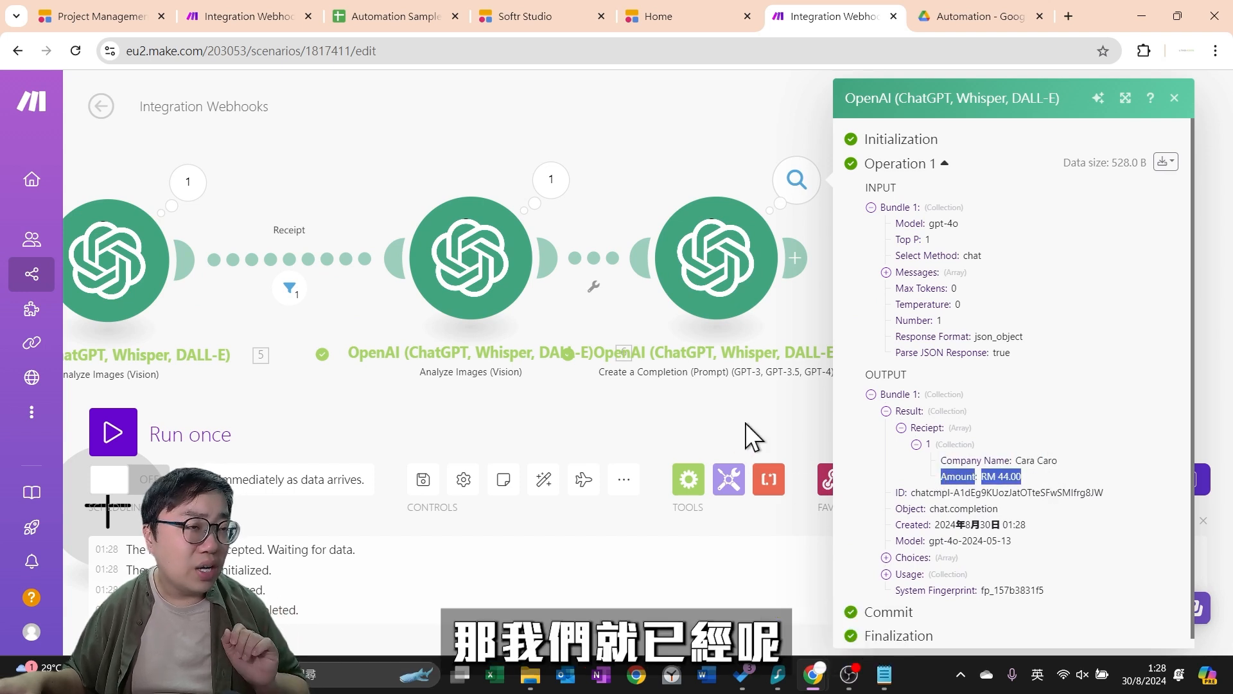
pyautogui.moveTo(740, 425); pyautogui.dragTo(560, 392)
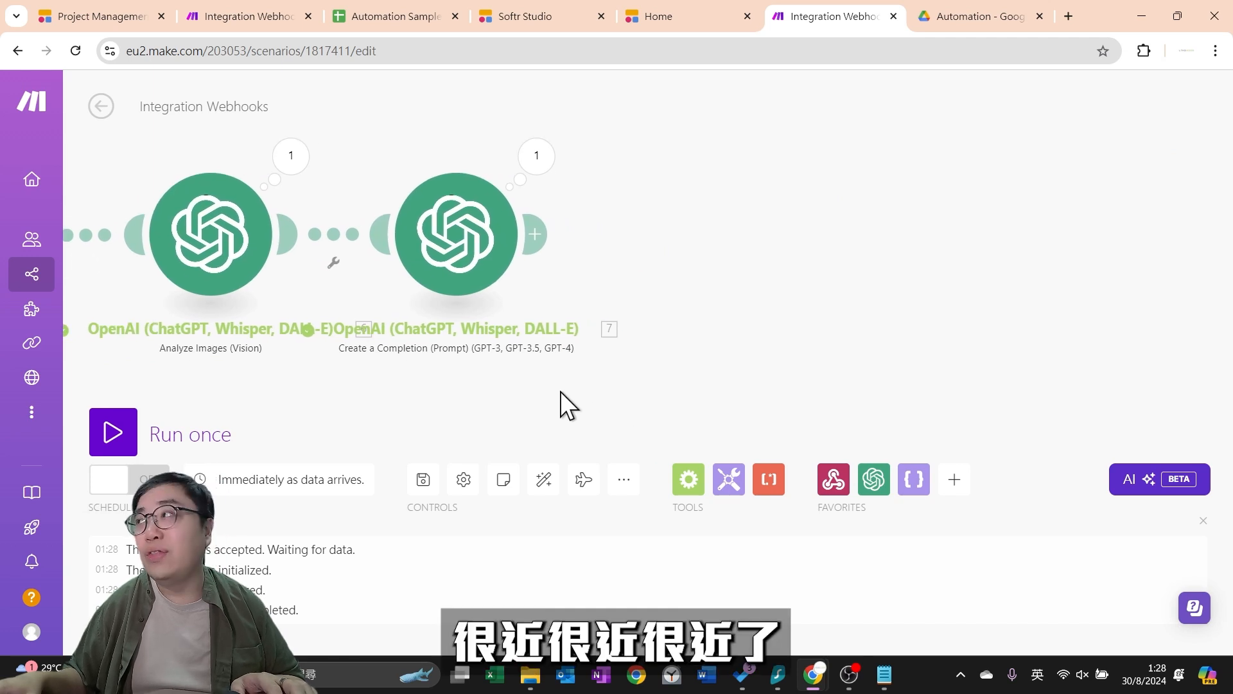
pyautogui.click(535, 234)
pyautogui.scroll(-3, 1054, 358)
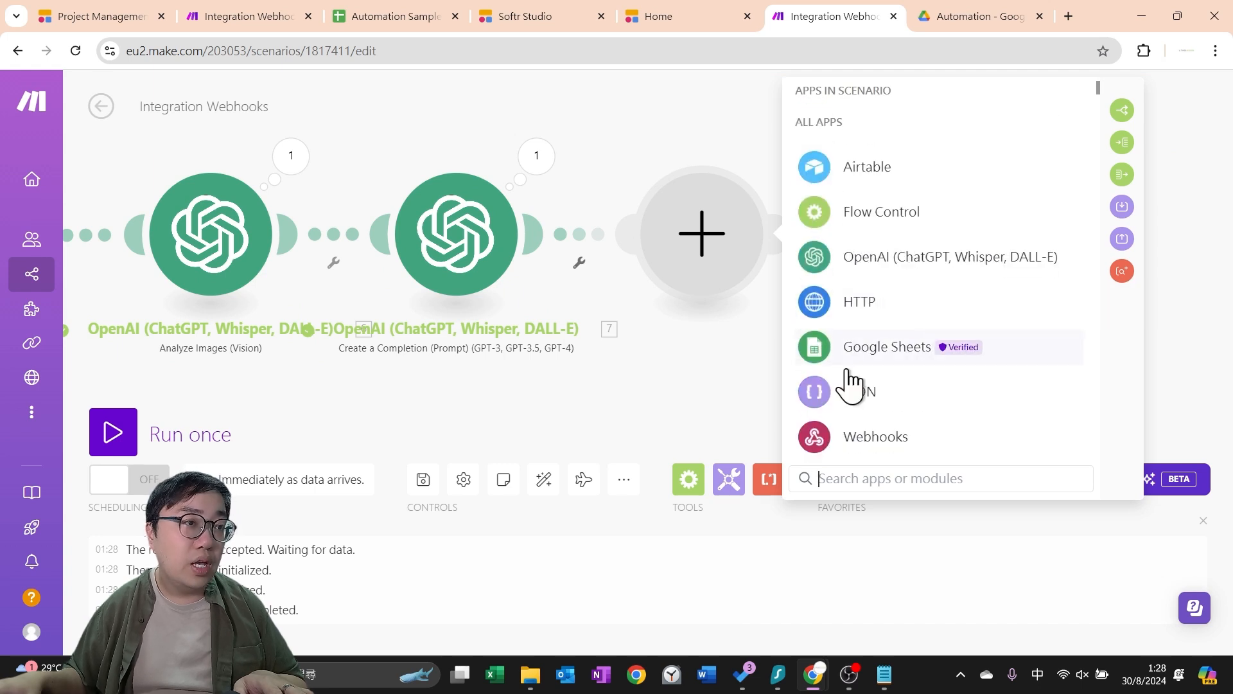
pyautogui.click(848, 357)
pyautogui.scroll(-6, 1086, 217)
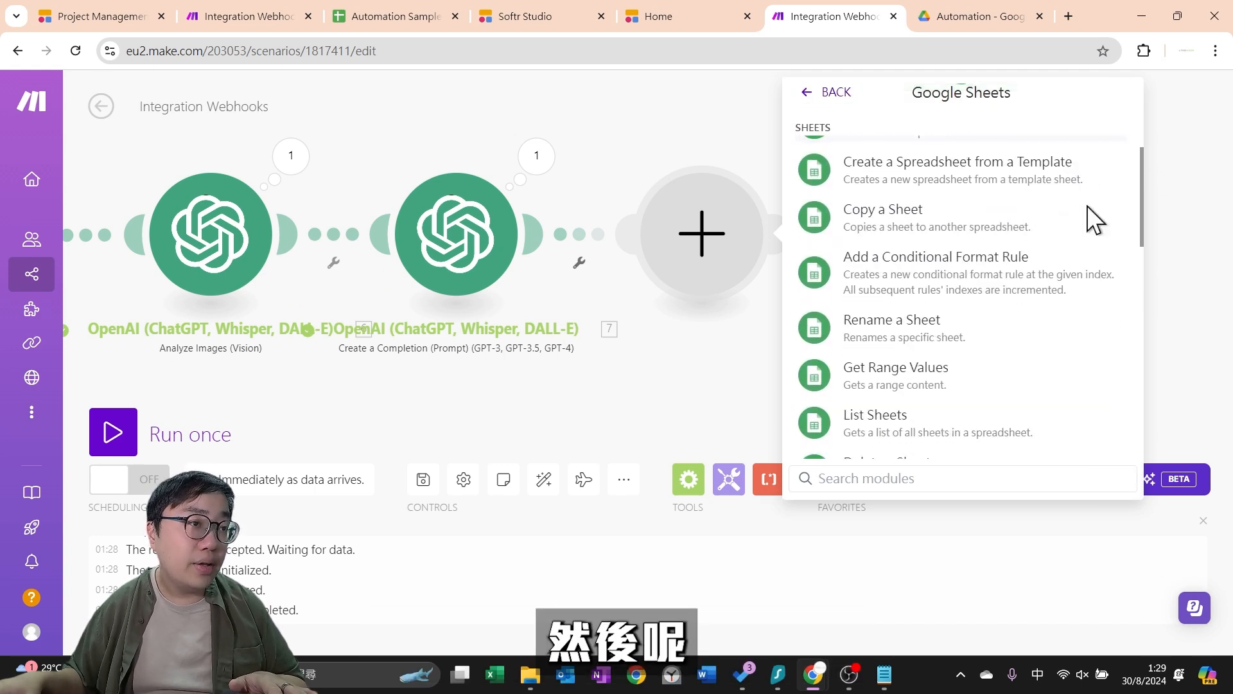
pyautogui.scroll(-1, 931, 276)
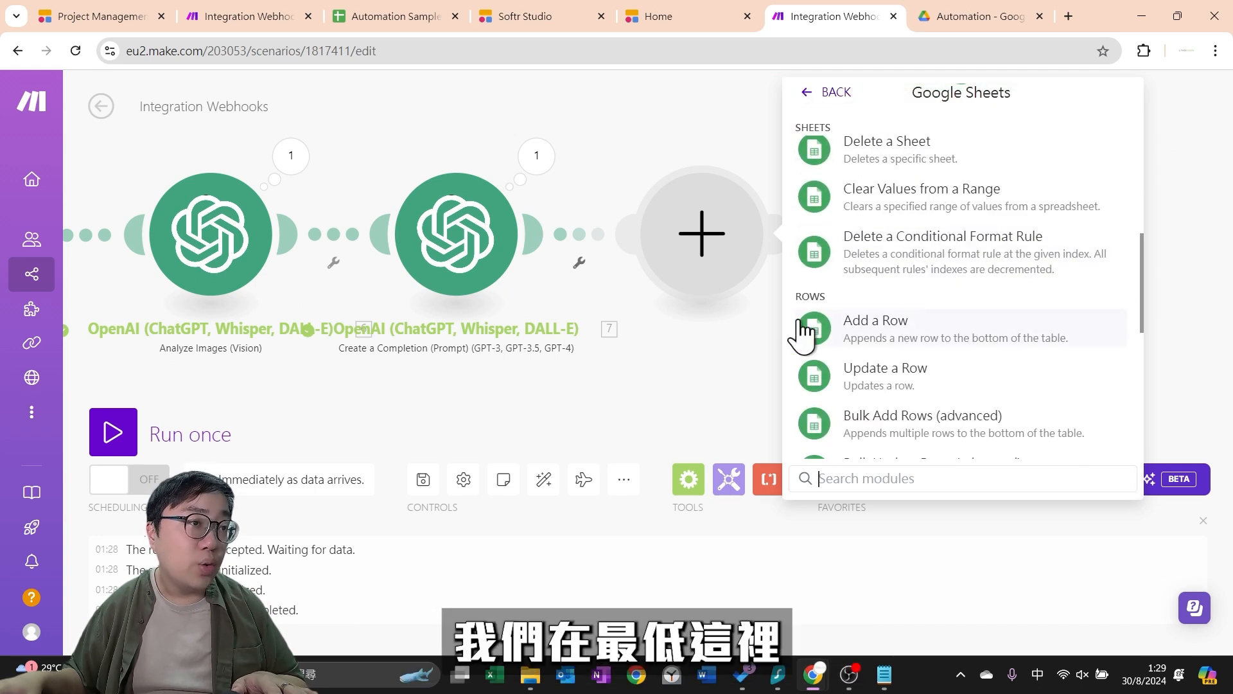
pyautogui.click(911, 328)
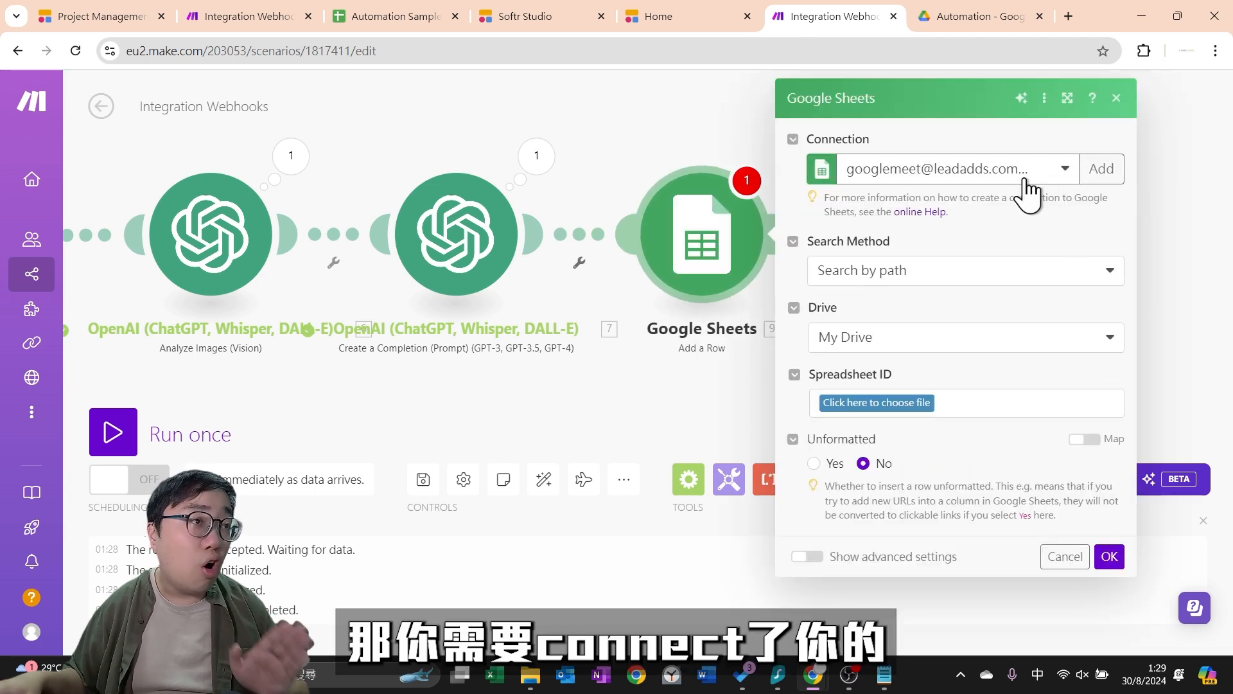
pyautogui.click(1101, 169)
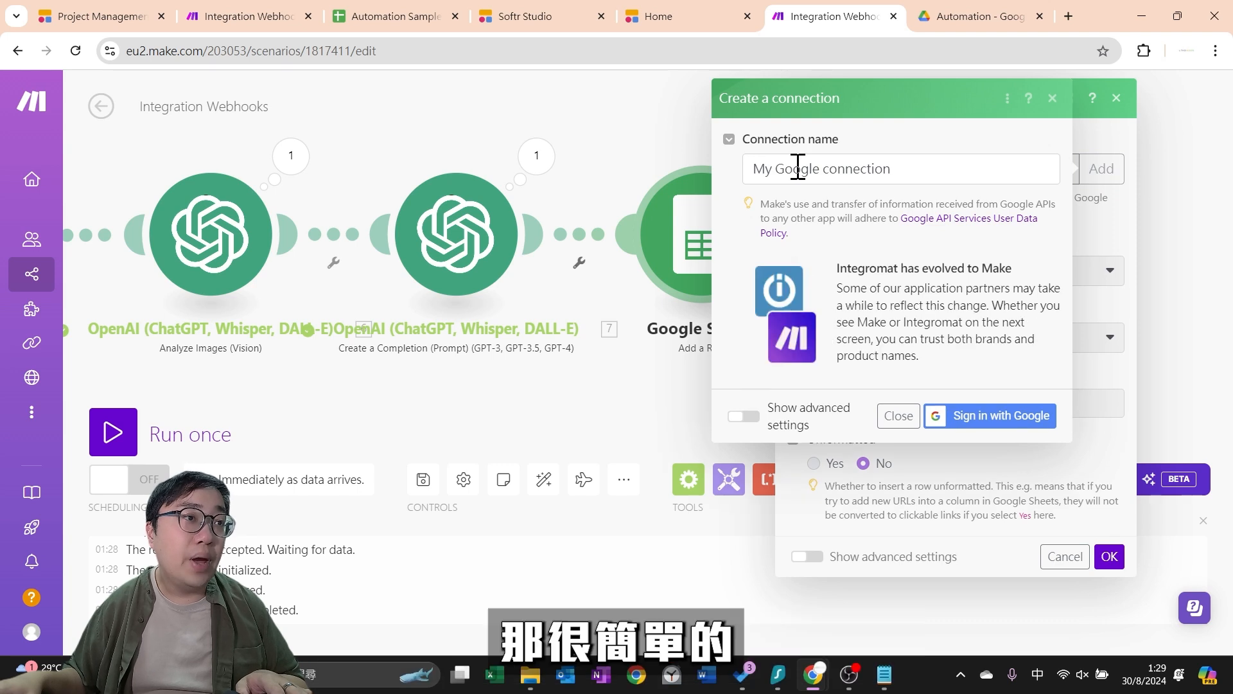
pyautogui.click(1051, 98)
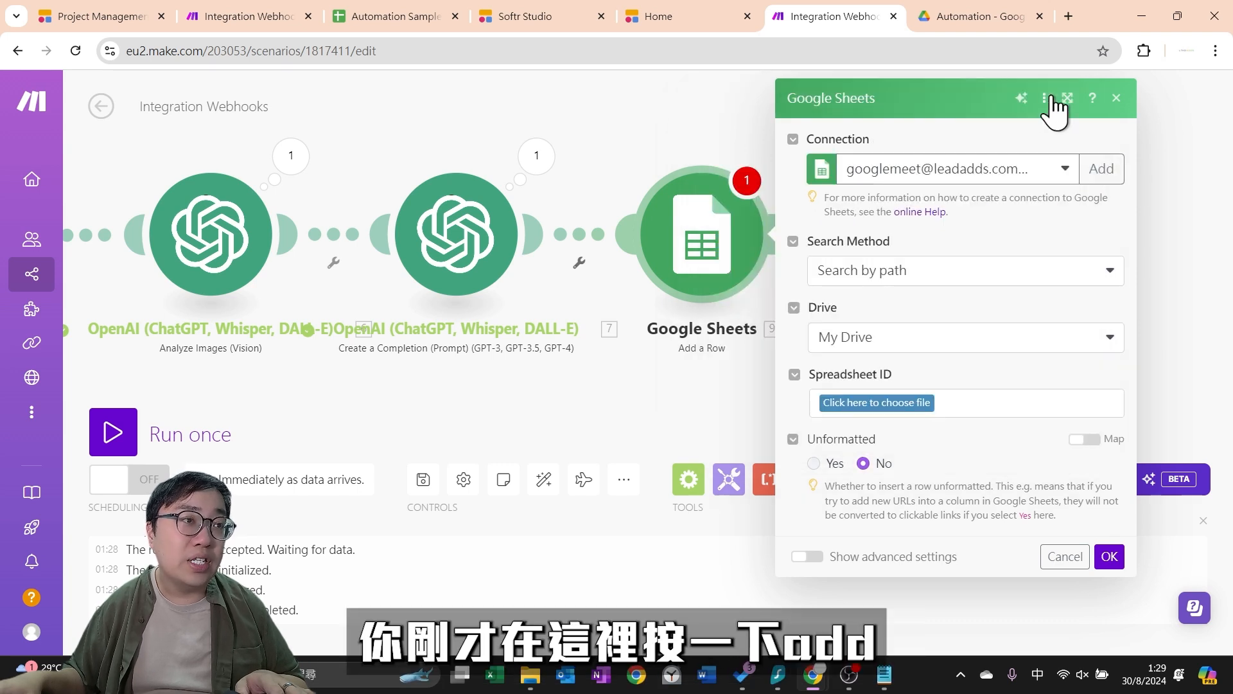
pyautogui.click(1098, 171)
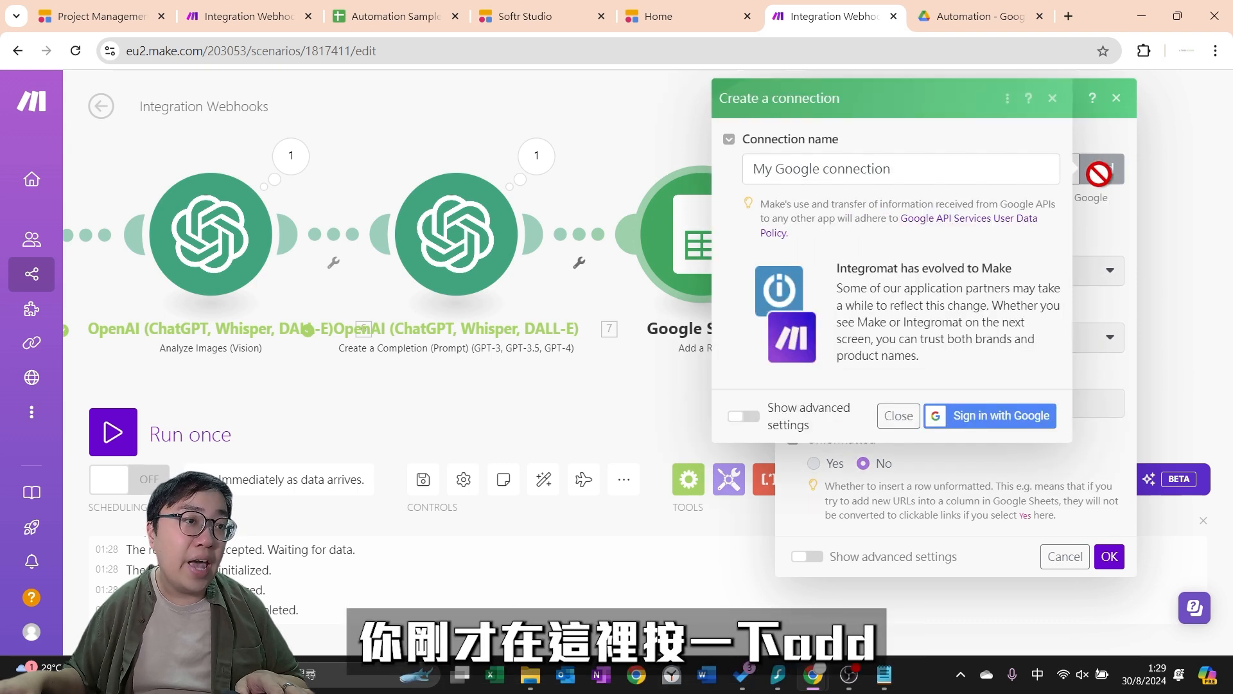
pyautogui.click(992, 417)
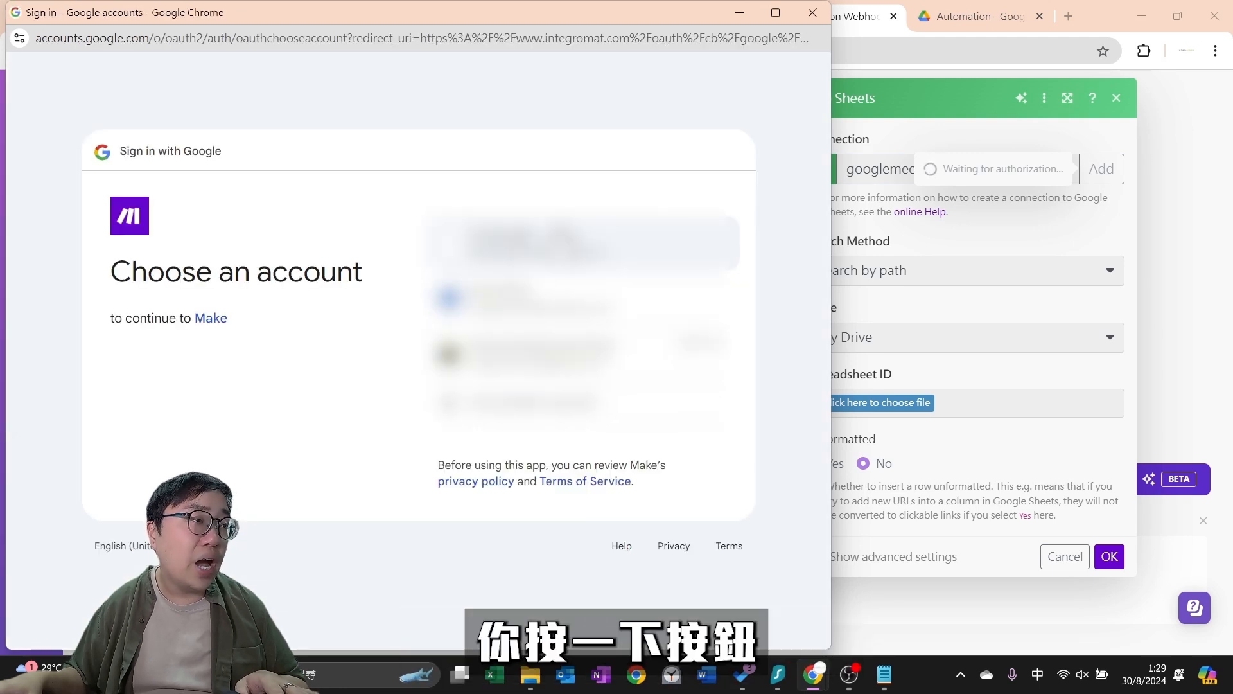
pyautogui.click(812, 13)
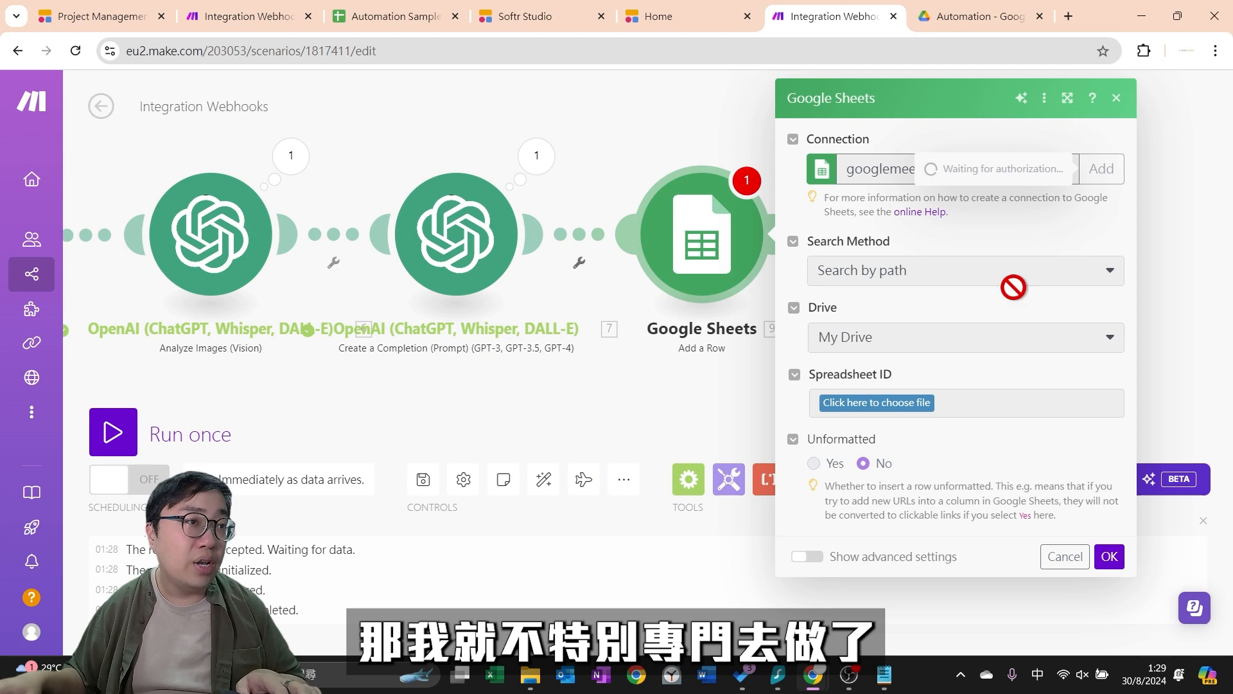
# Select the existing My Google connection for the Google Sheets module, with Search by path as the search method
pyautogui.click(943, 172)
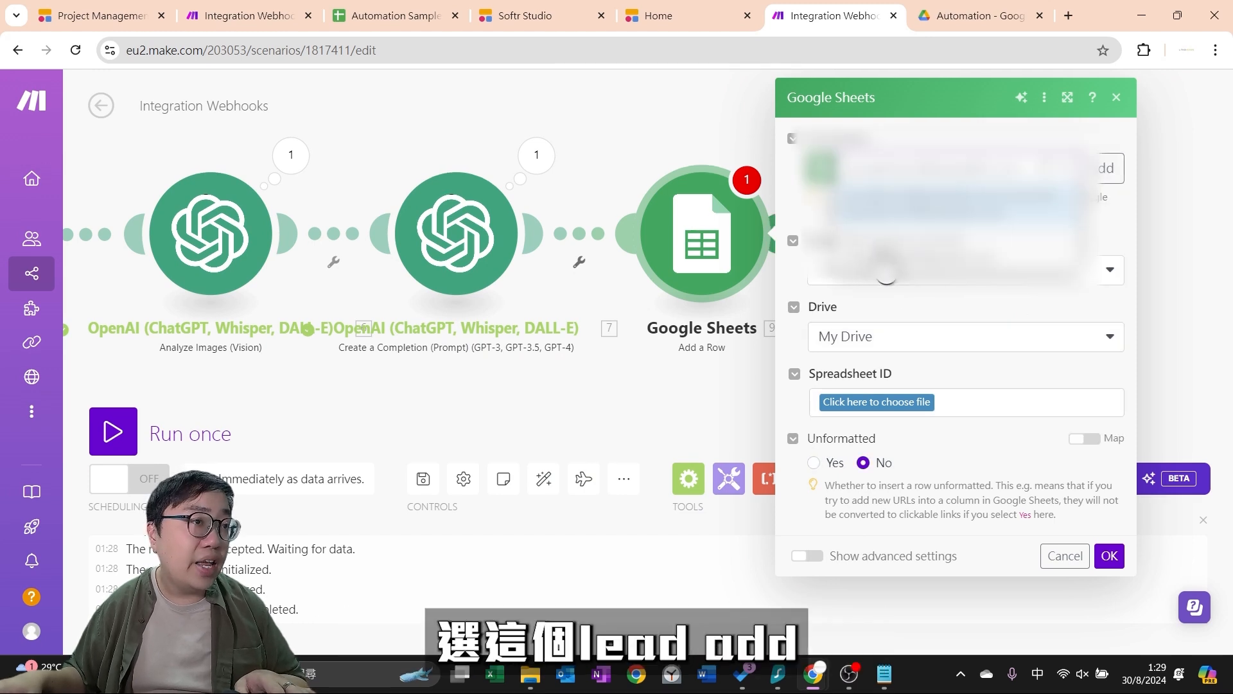
pyautogui.click(1004, 245)
pyautogui.click(863, 273)
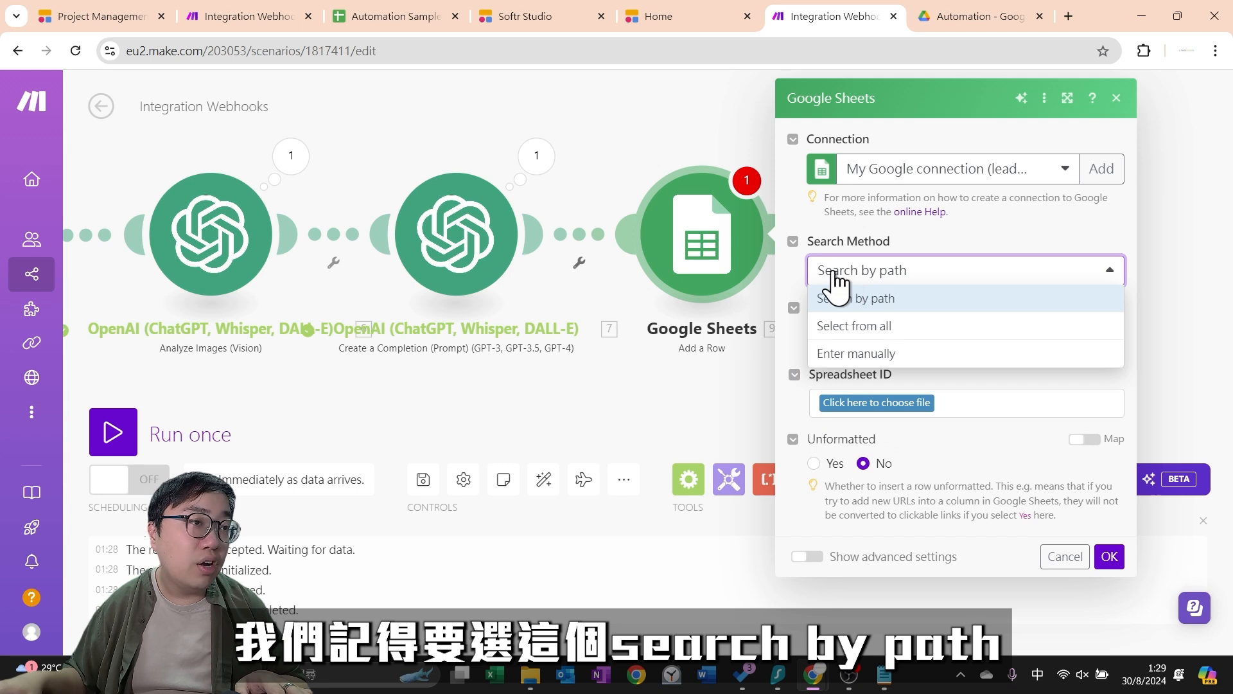
pyautogui.click(939, 244)
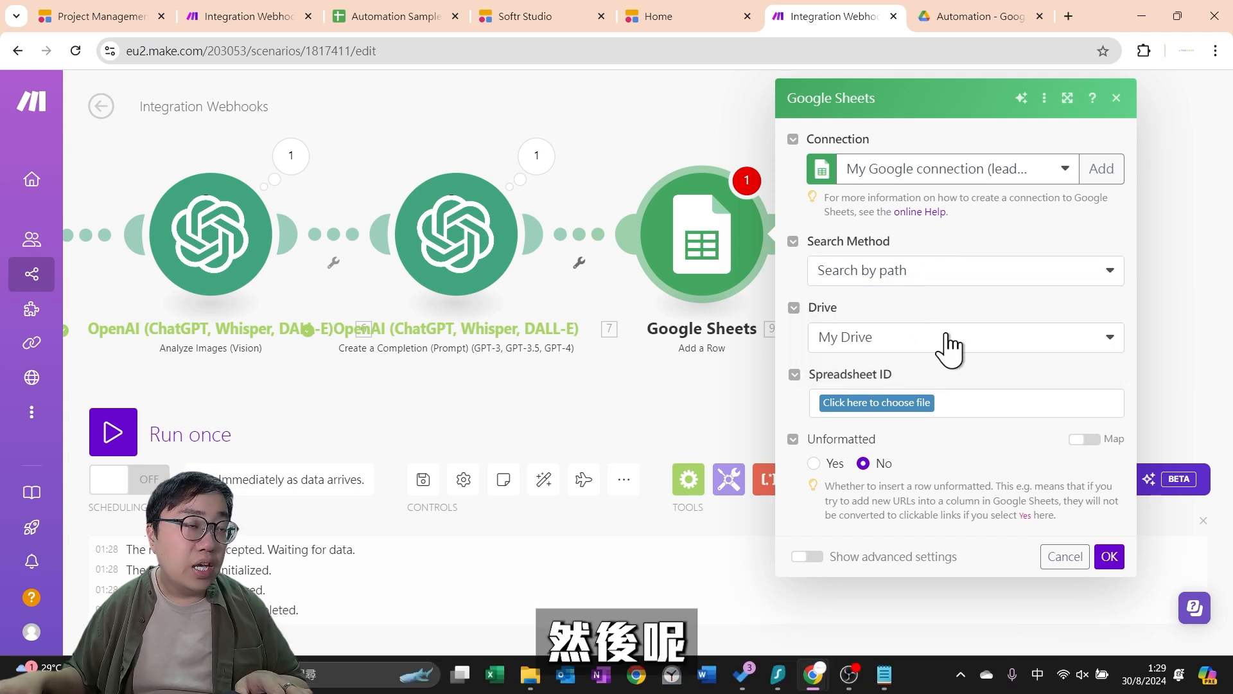
pyautogui.click(888, 411)
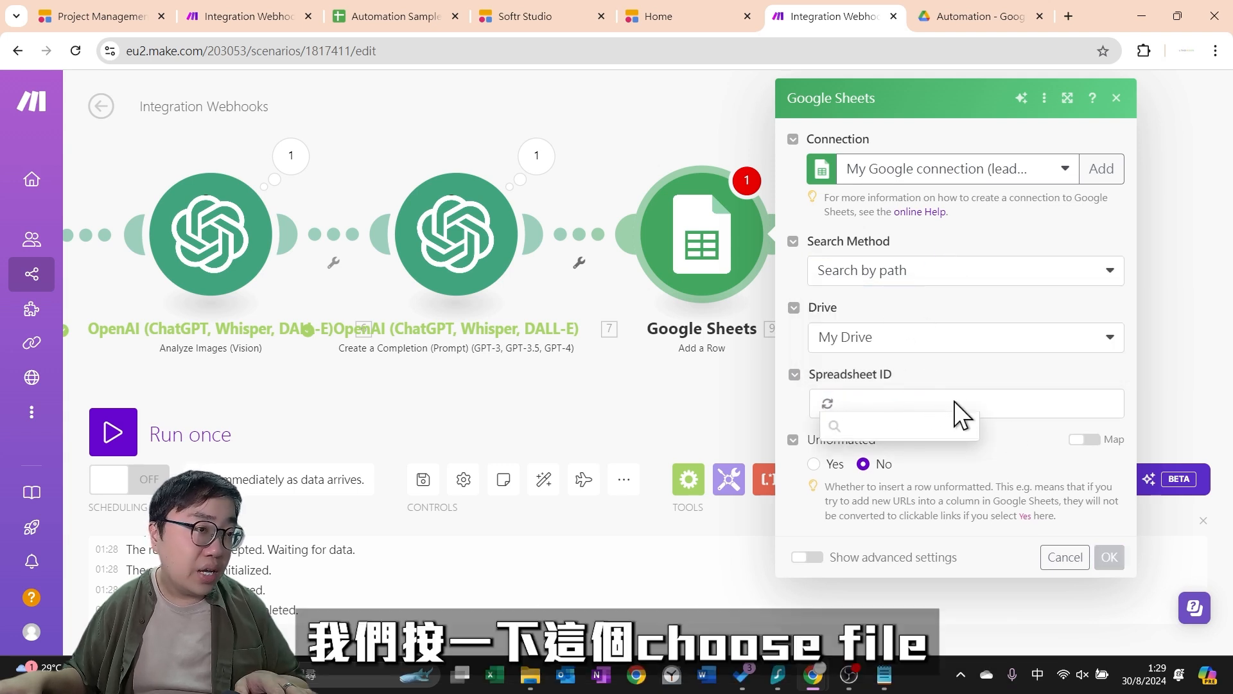
# Switch to Google Drive and open the Automation Sample spreadsheet from the Automation folder
pyautogui.click(971, 20)
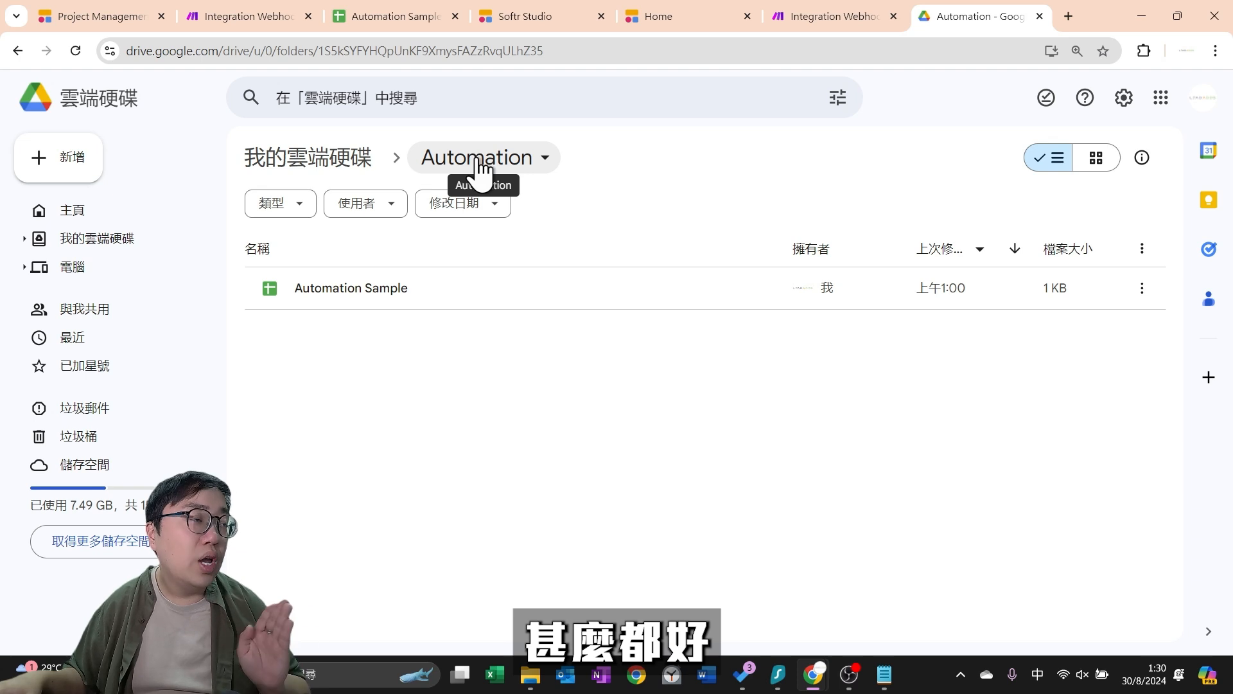
pyautogui.click(344, 300)
pyautogui.doubleClick(343, 298)
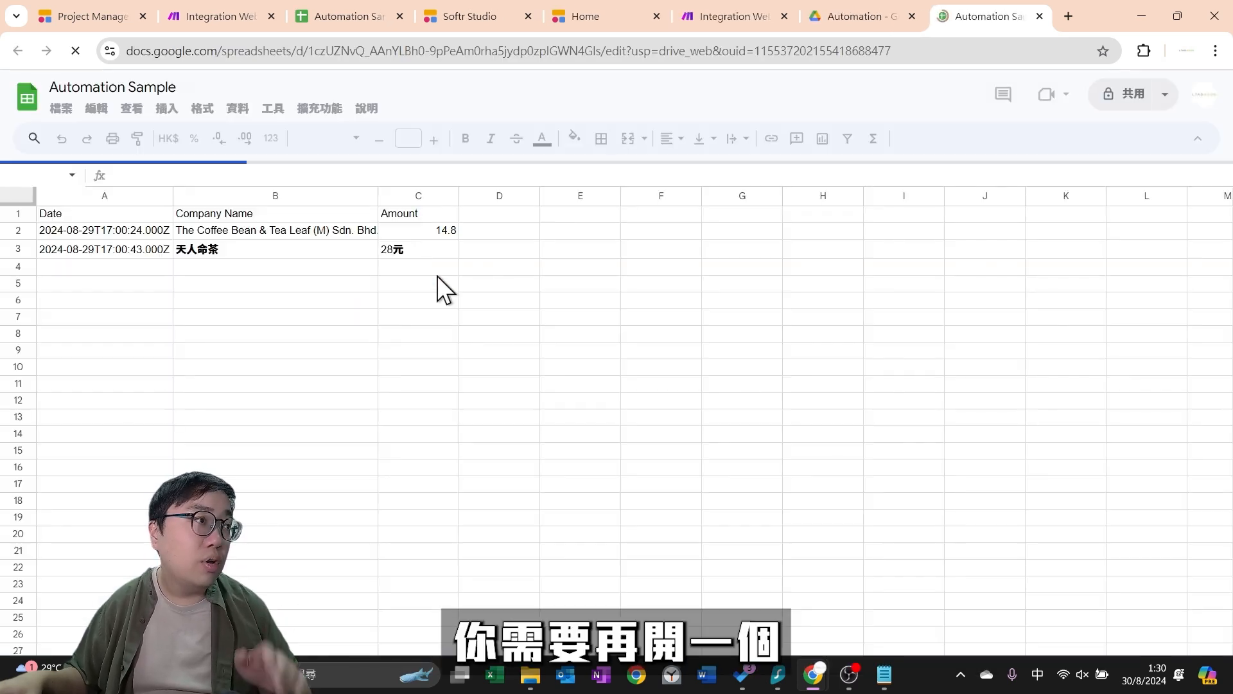
# Examine the Date, Company Name and Amount headings in row 1 of the spreadsheet, and close it
pyautogui.moveTo(90, 212); pyautogui.dragTo(427, 212)
pyautogui.click(430, 247)
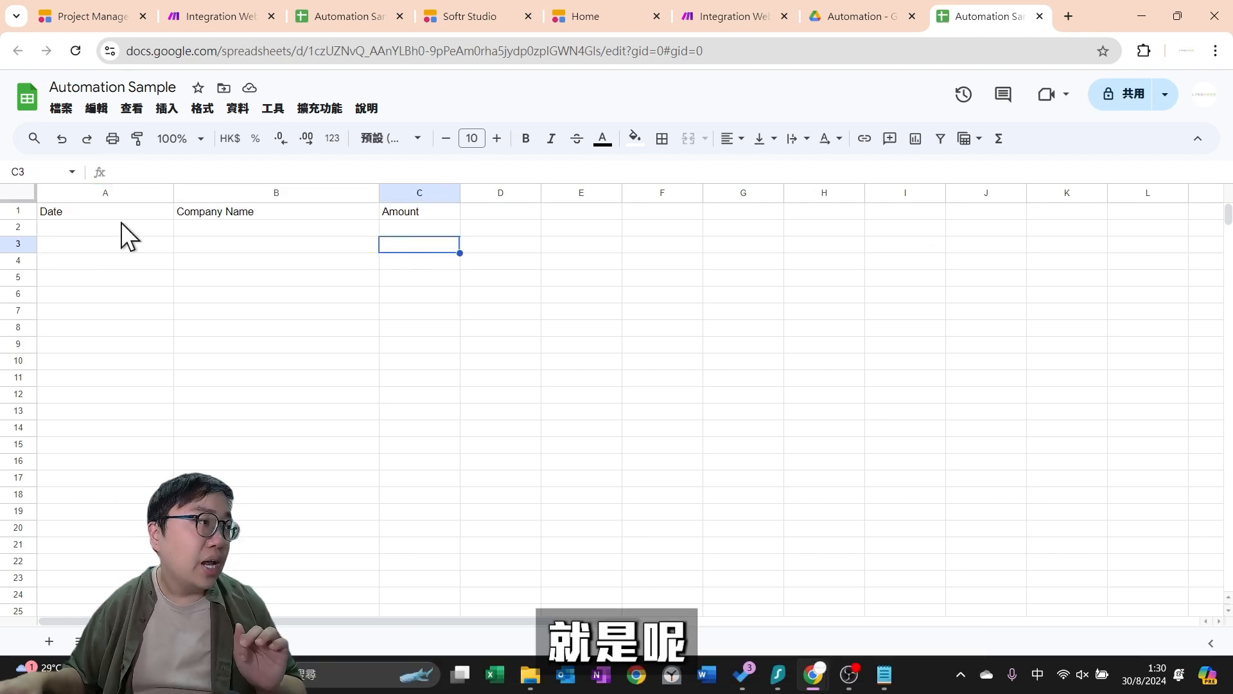
pyautogui.click(64, 212)
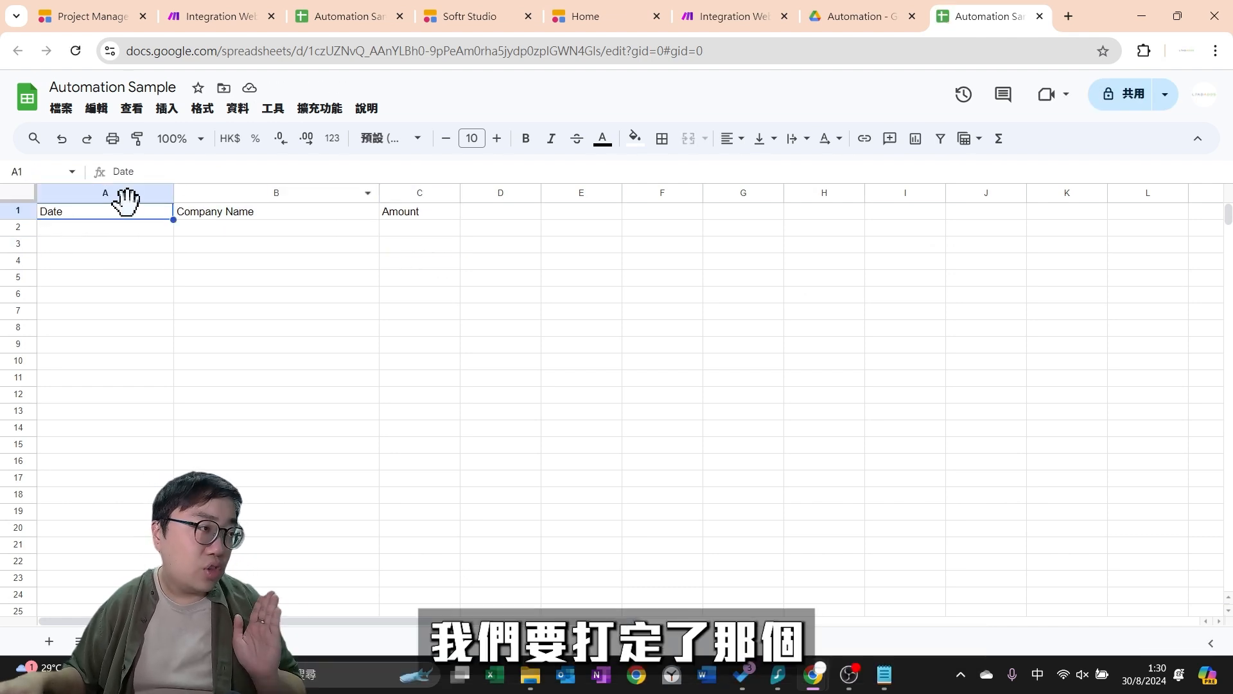
pyautogui.click(360, 214)
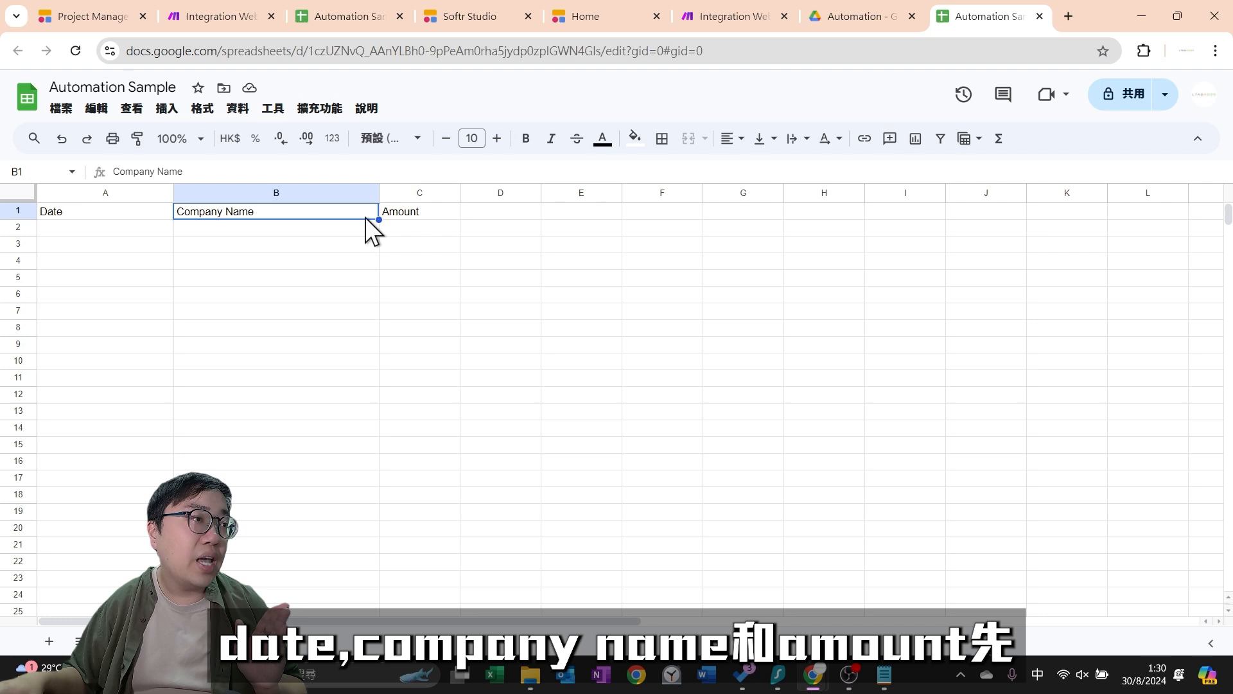
pyautogui.click(416, 215)
pyautogui.click(265, 216)
pyautogui.moveTo(256, 212); pyautogui.dragTo(415, 213)
pyautogui.click(316, 273)
pyautogui.moveTo(522, 281); pyautogui.dragTo(523, 288)
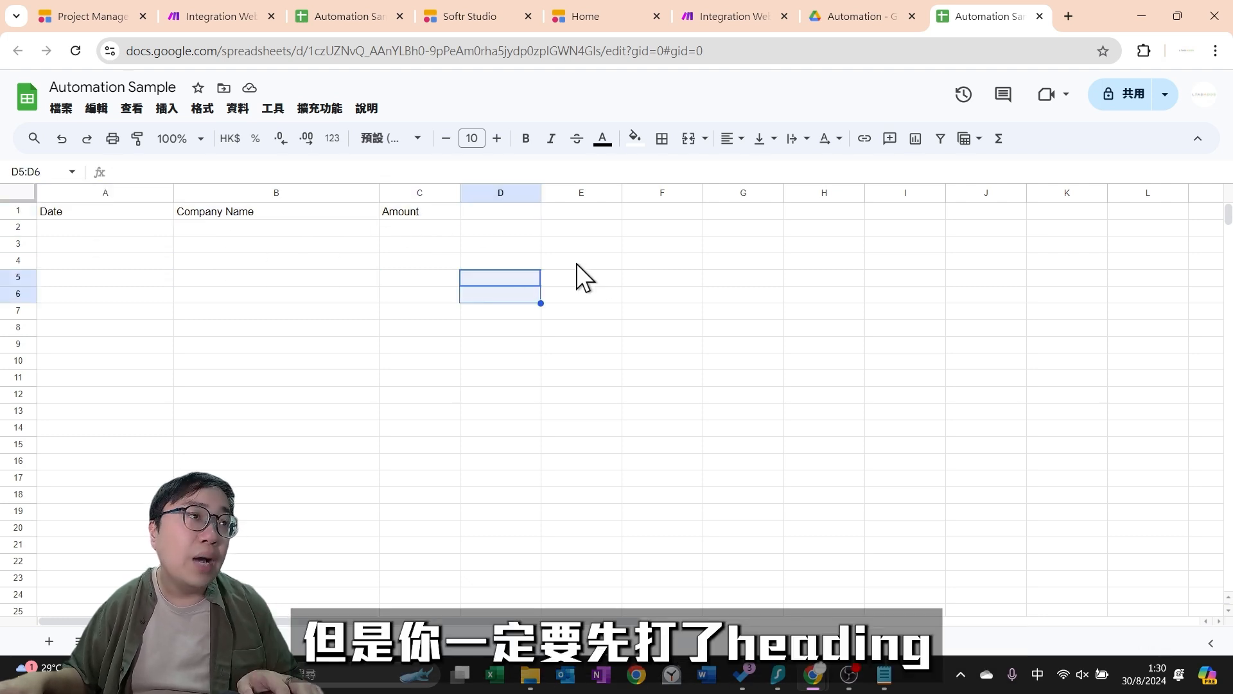
pyautogui.click(744, 377)
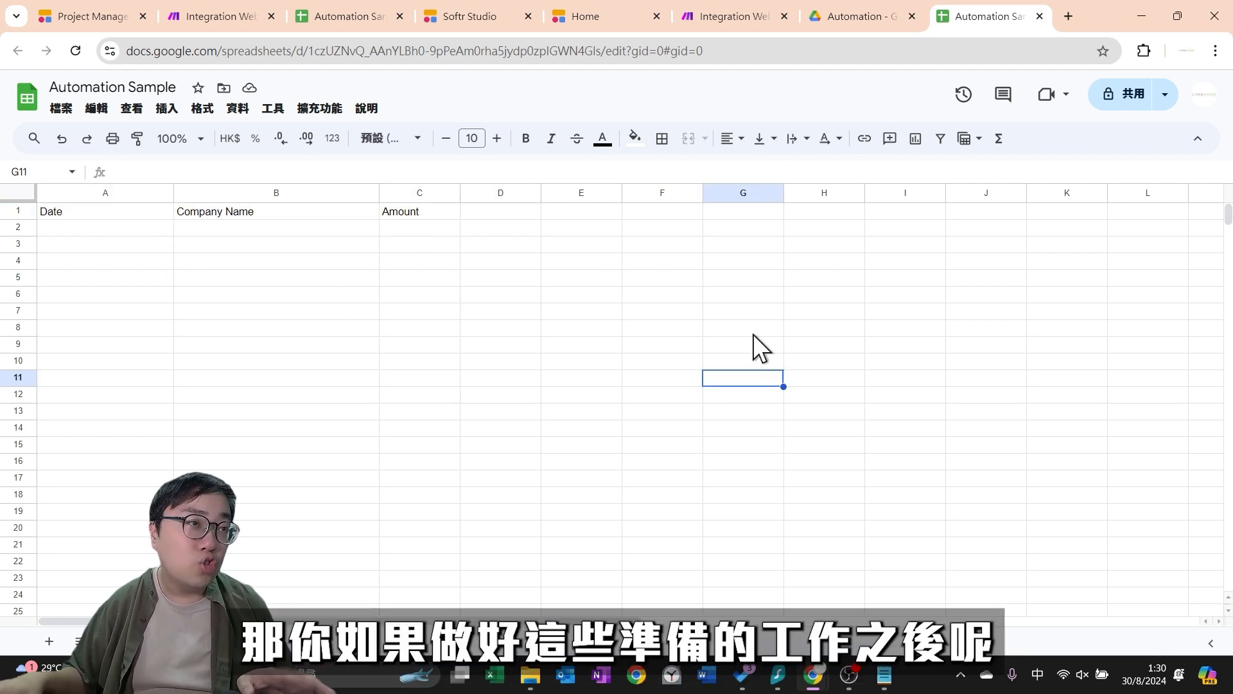
pyautogui.click(1040, 16)
# Return to the Make scenario and choose Automation Sample in the Automation folder as the module's spreadsheet
pyautogui.click(839, 16)
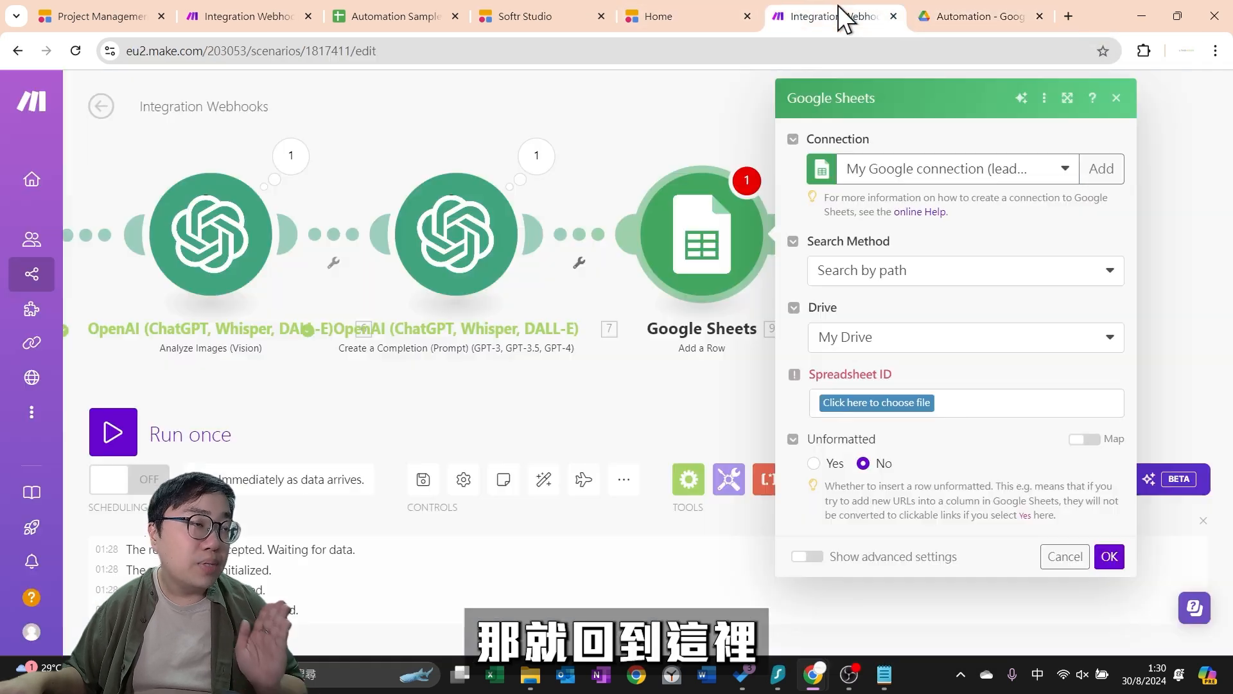
pyautogui.click(877, 403)
pyautogui.press('shift')
pyautogui.write('au')
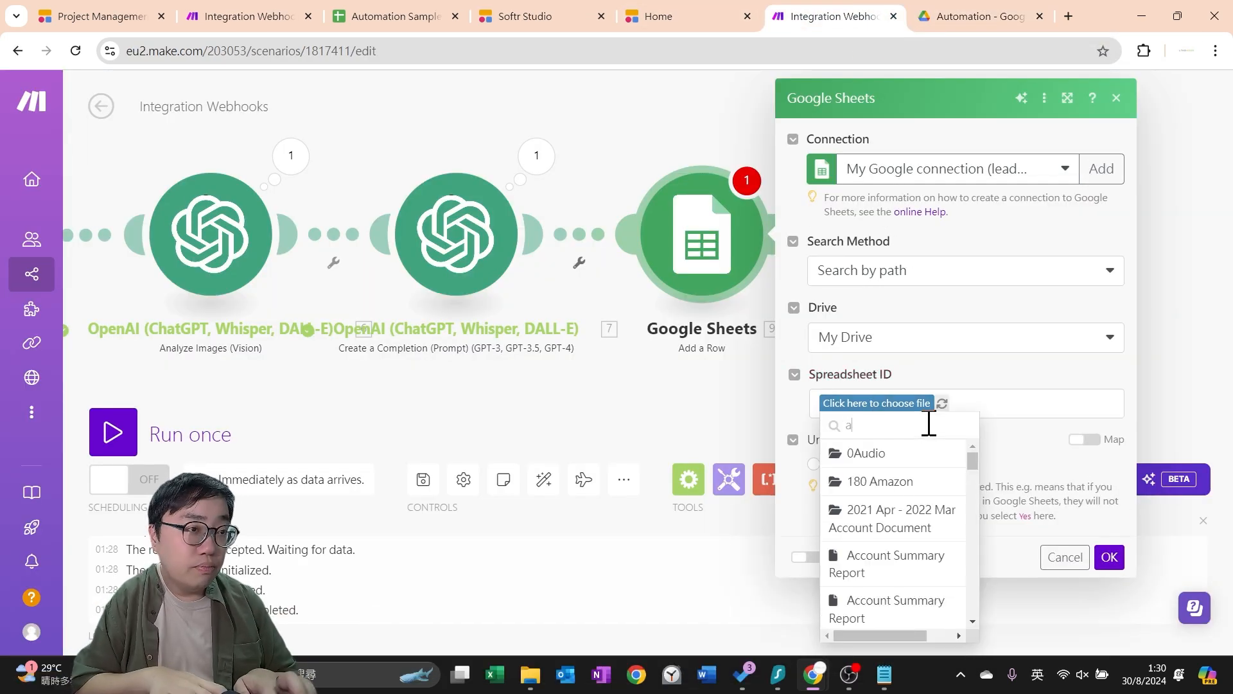
pyautogui.click(879, 482)
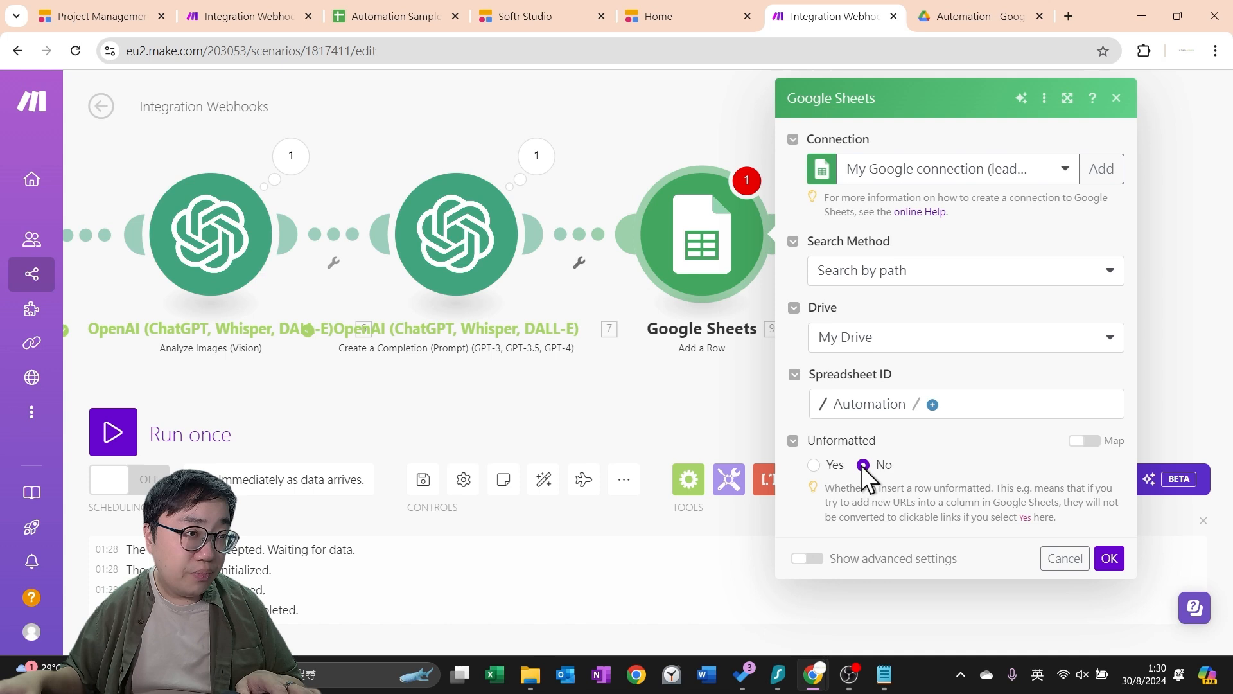
pyautogui.click(933, 403)
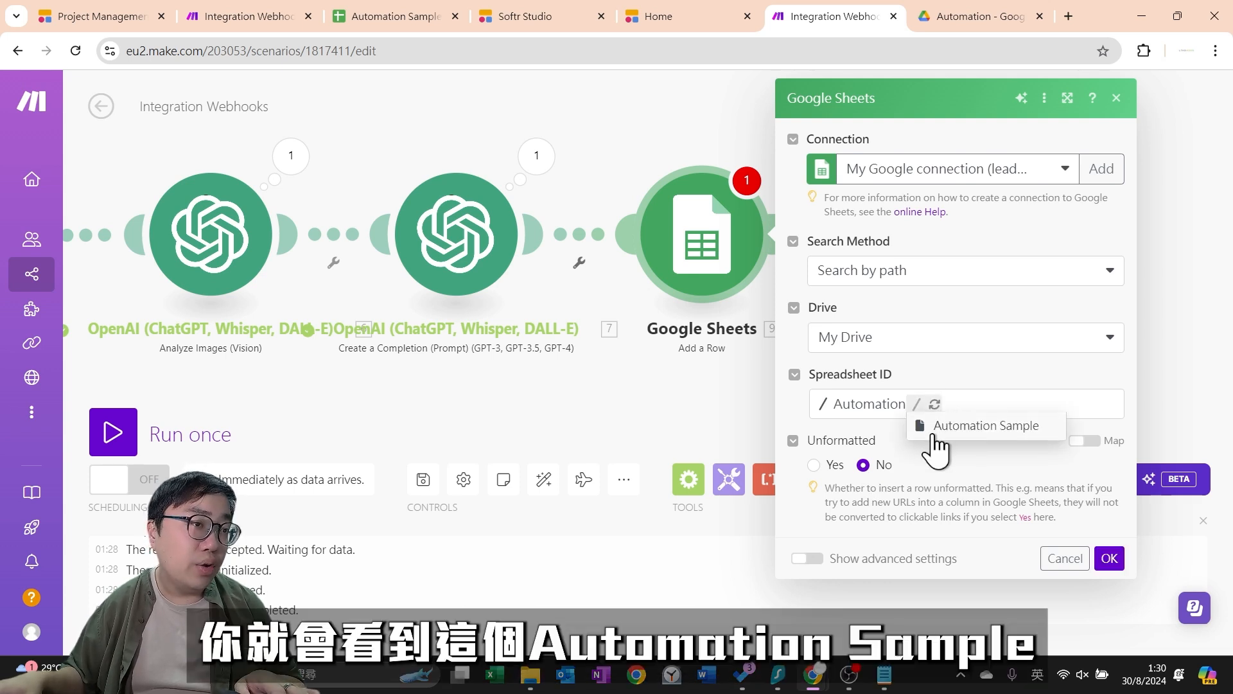
pyautogui.click(1013, 444)
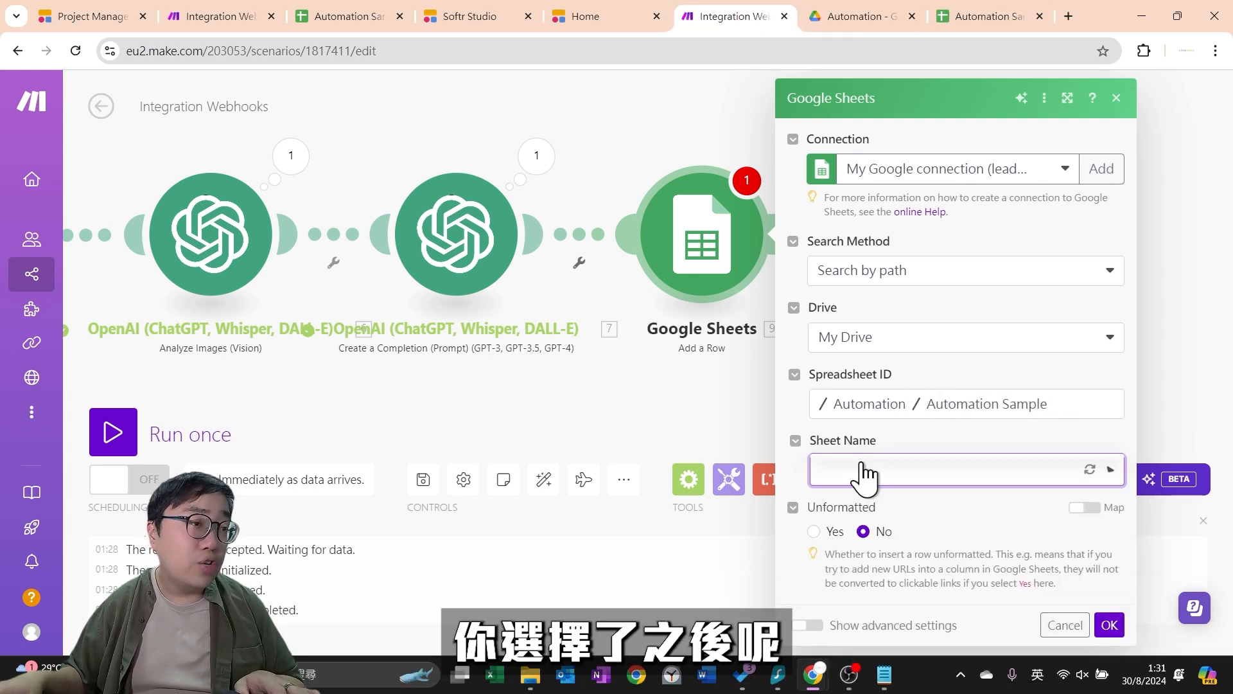
# Select the BookKeep sheet with Table contains headers set to Yes, and map Date (A) to the completion module's Created value
pyautogui.scroll(-2, 861, 433)
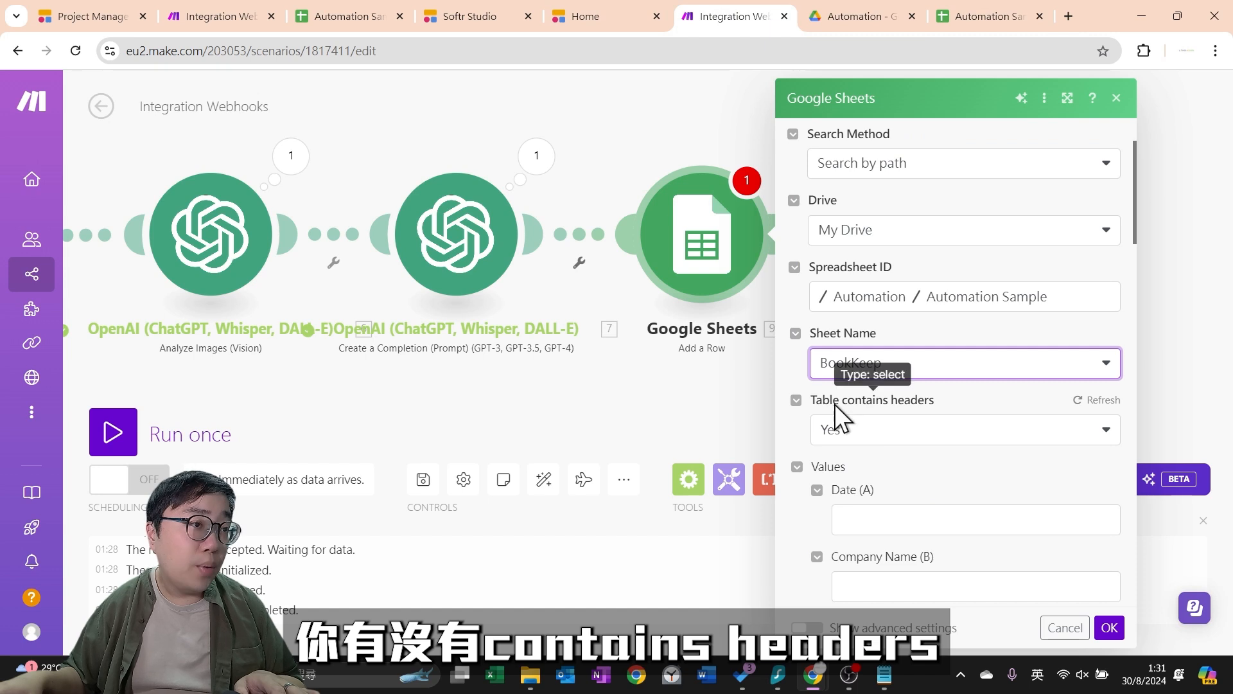
pyautogui.scroll(-1, 958, 487)
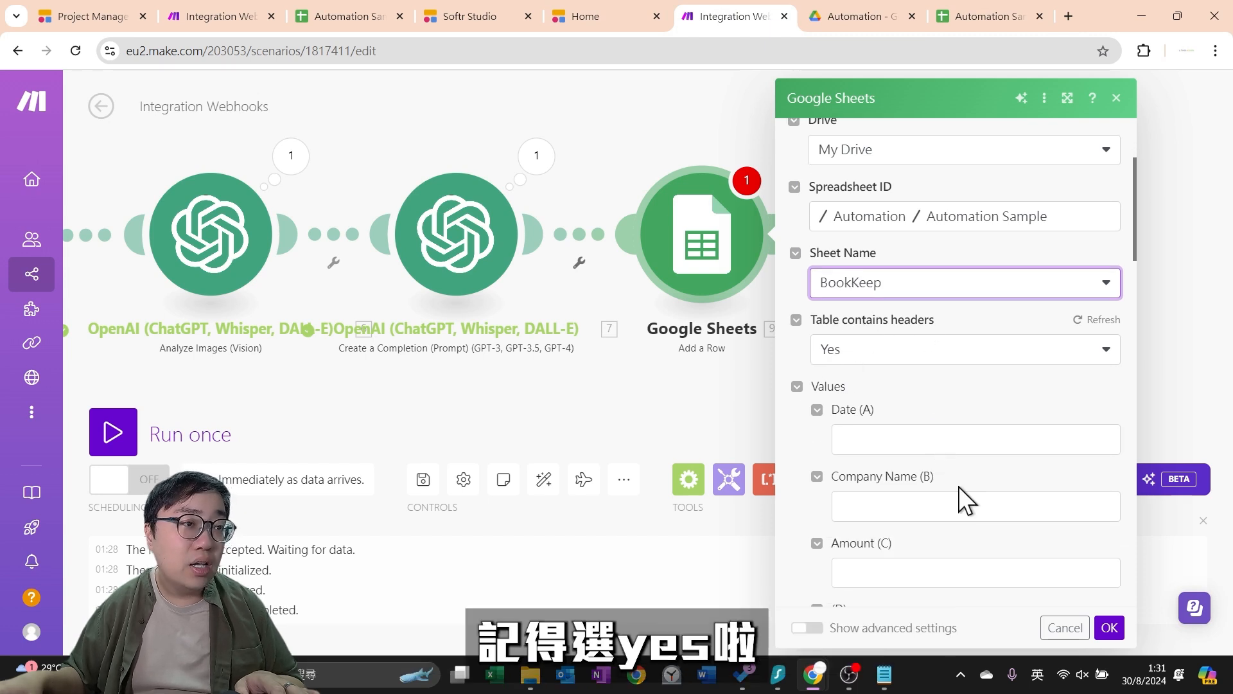
pyautogui.click(941, 437)
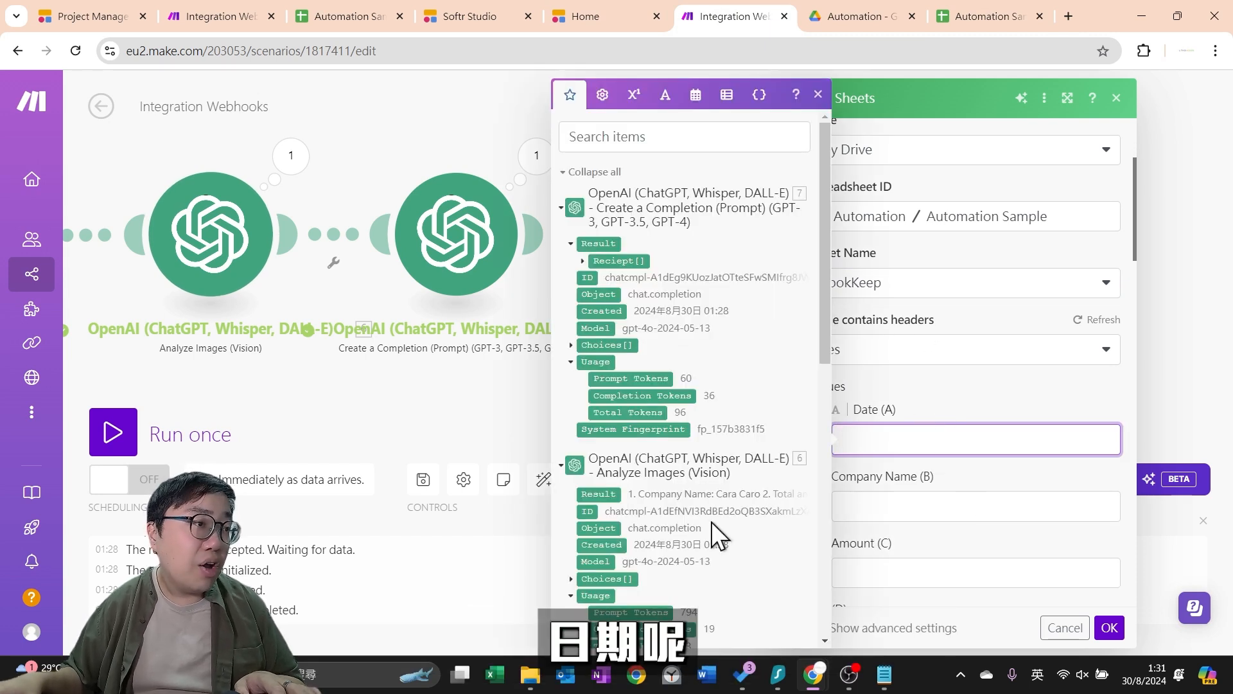
pyautogui.scroll(-1, 710, 520)
pyautogui.scroll(1, 709, 473)
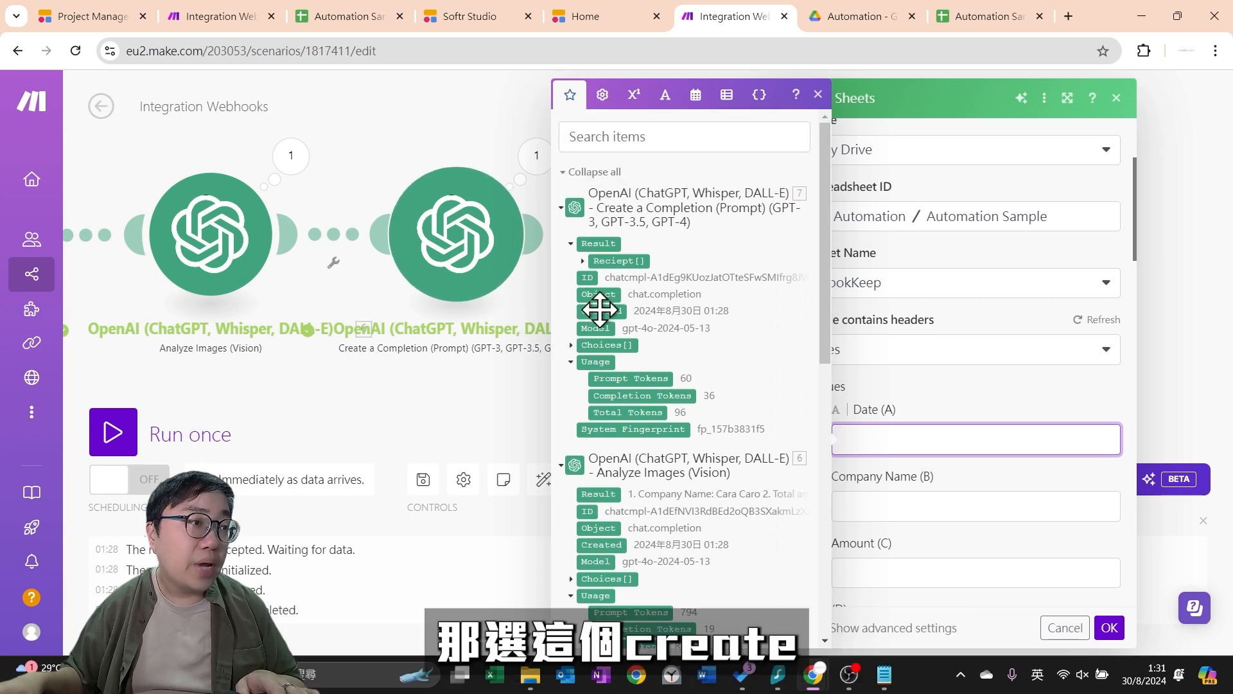
pyautogui.click(611, 312)
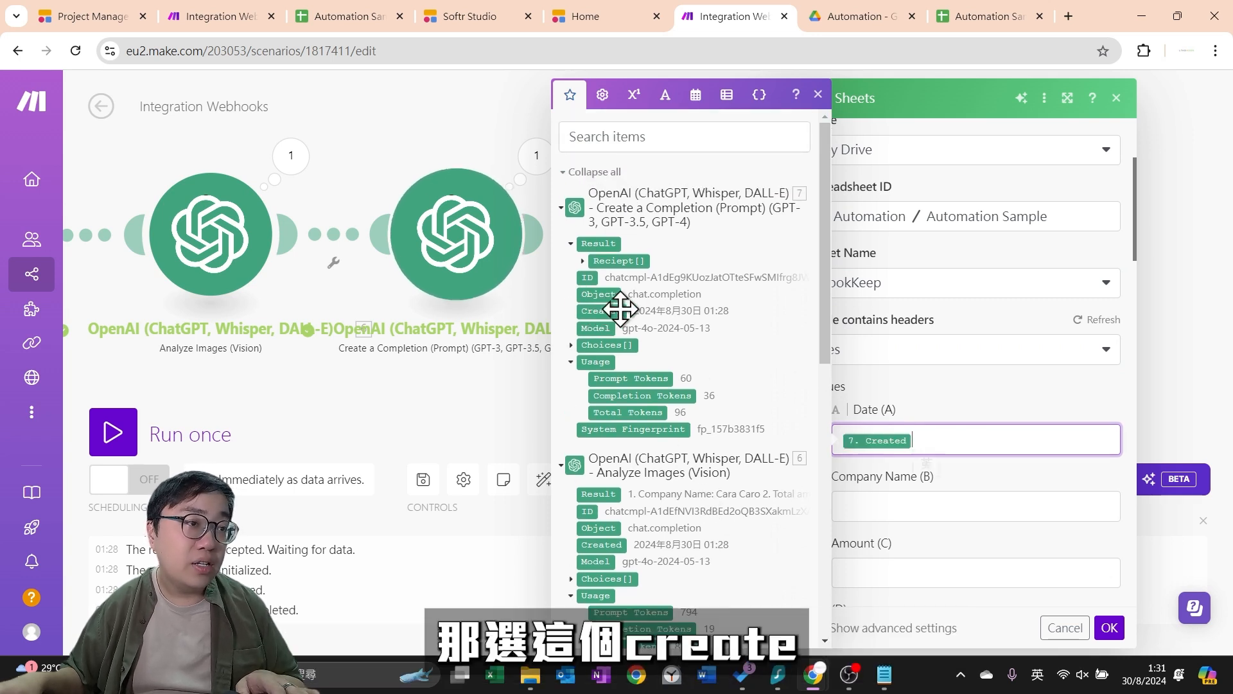
# Map Company Name (B) to Company Name from the Reciept array in the completion module's Result
pyautogui.click(887, 503)
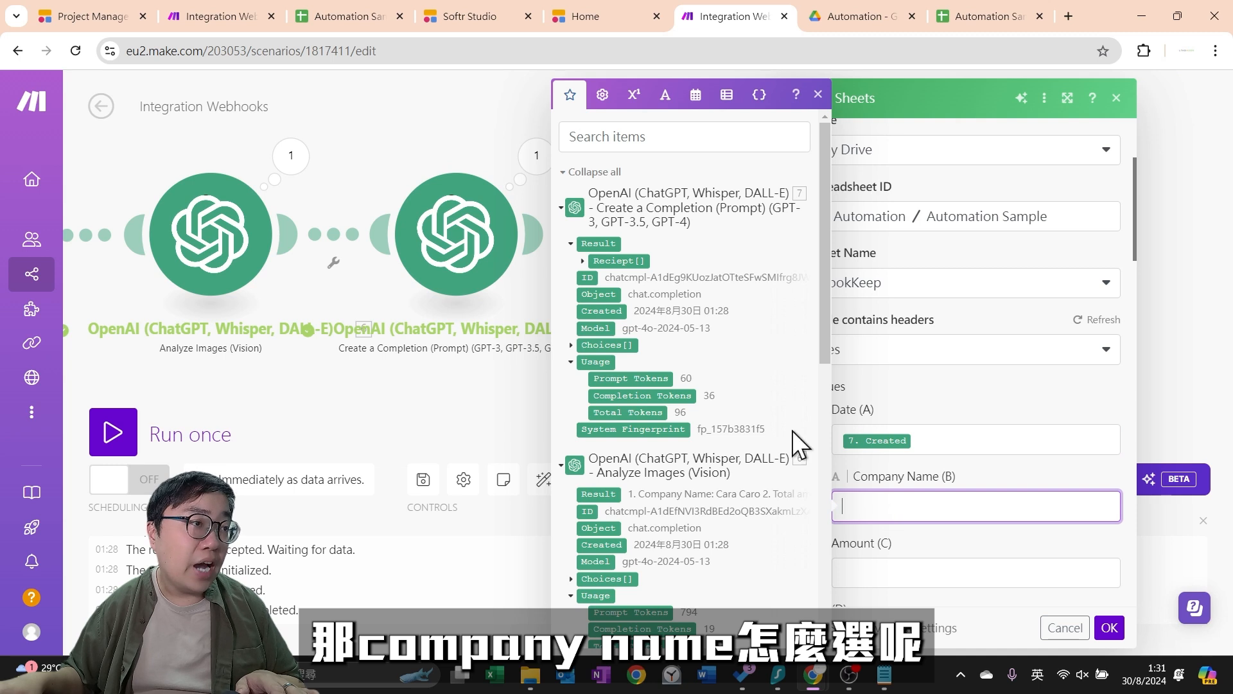
pyautogui.click(585, 260)
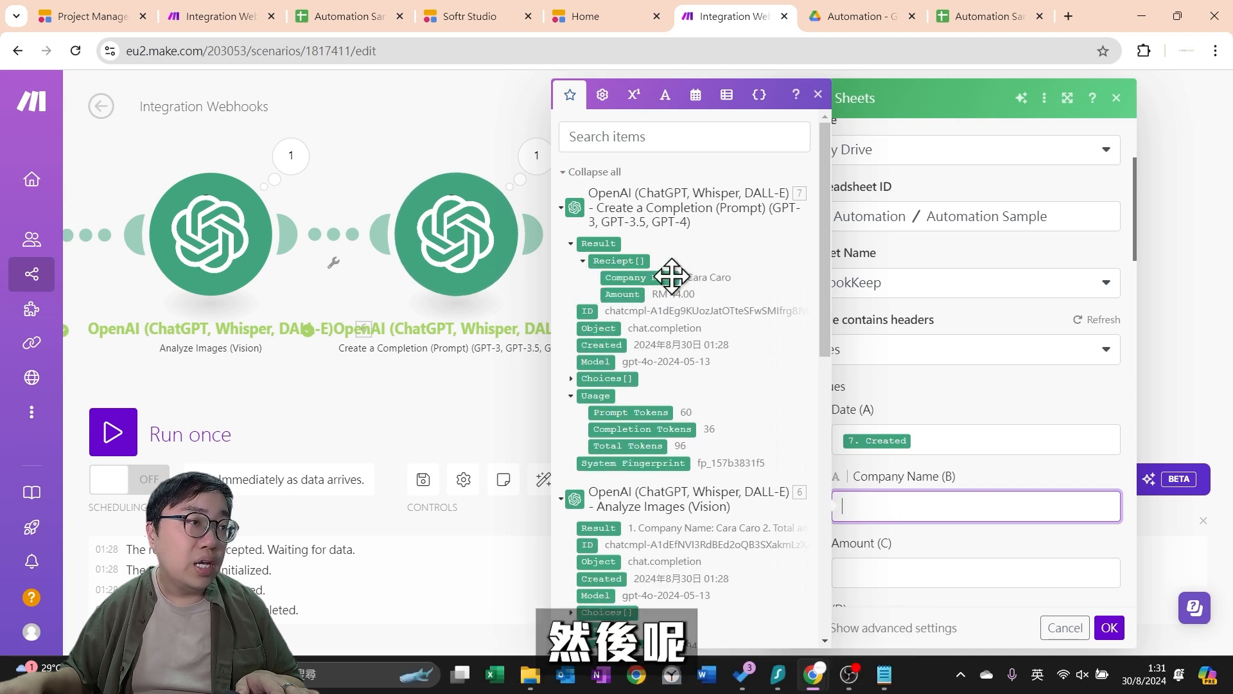
pyautogui.click(646, 277)
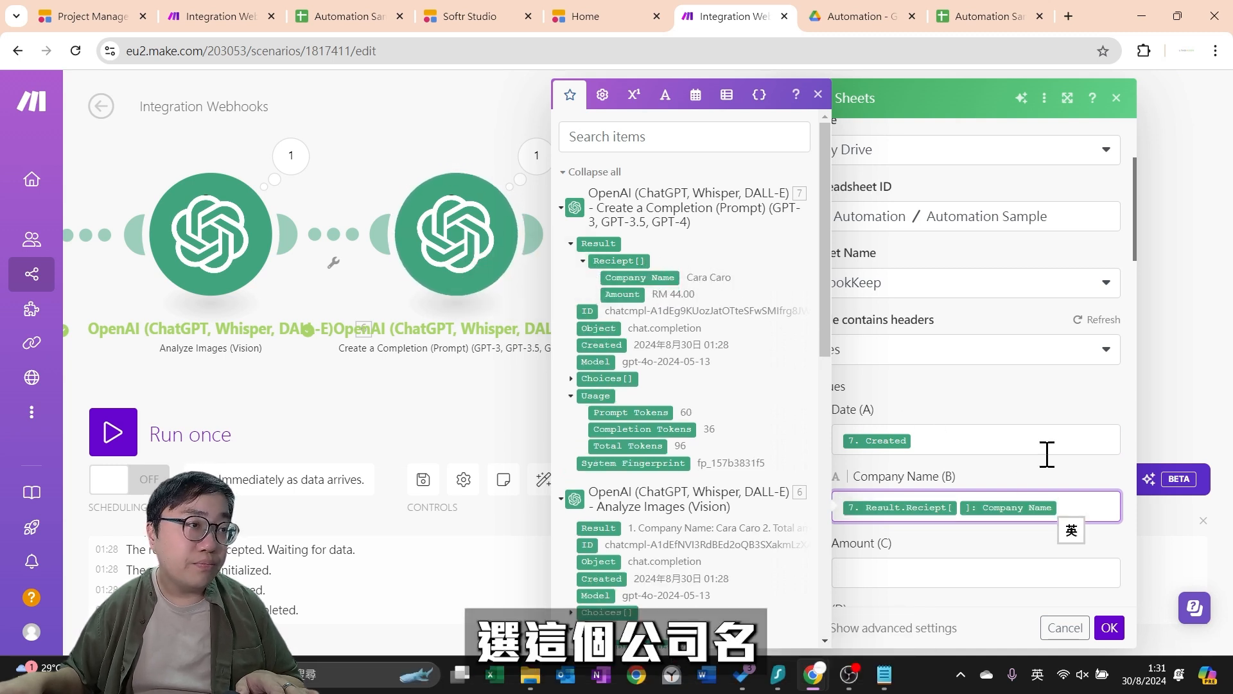
# Map Amount (C) to Amount from the Reciept array in the completion module's Result, confirm the Google Sheets module, and save the scenario
pyautogui.scroll(-2, 1028, 469)
pyautogui.click(895, 492)
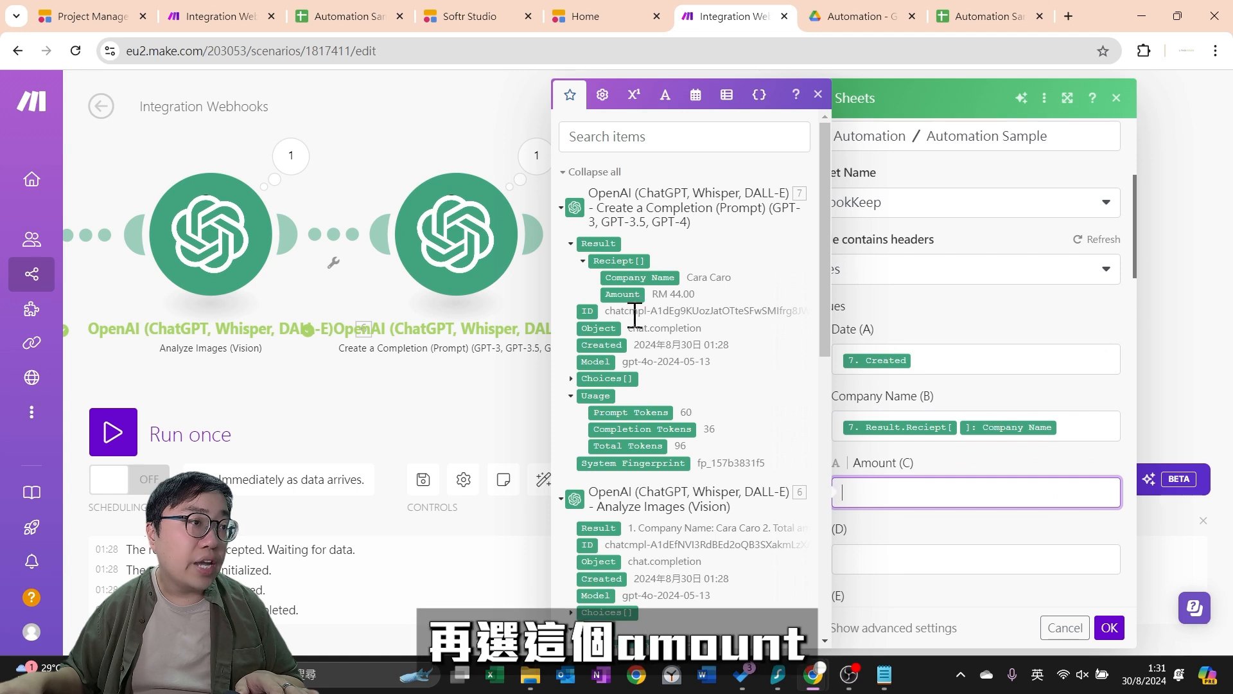
pyautogui.click(631, 294)
pyautogui.click(939, 527)
pyautogui.scroll(-9, 925, 508)
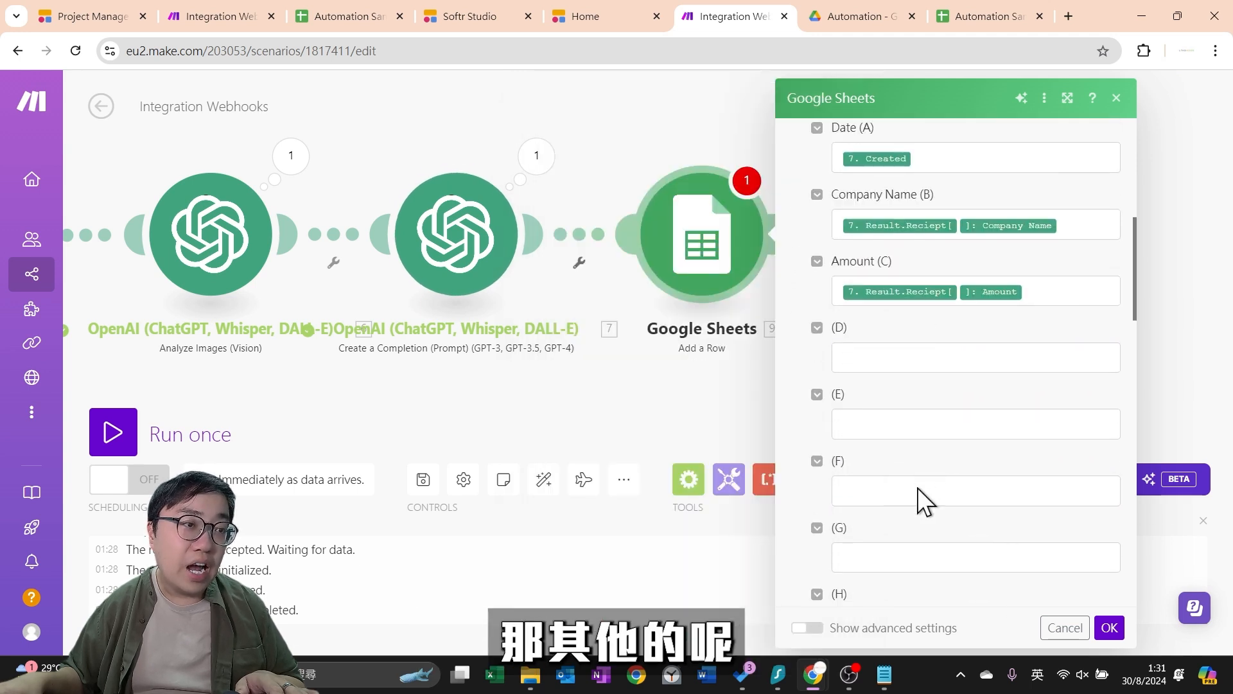
pyautogui.scroll(10, 925, 501)
pyautogui.click(1110, 628)
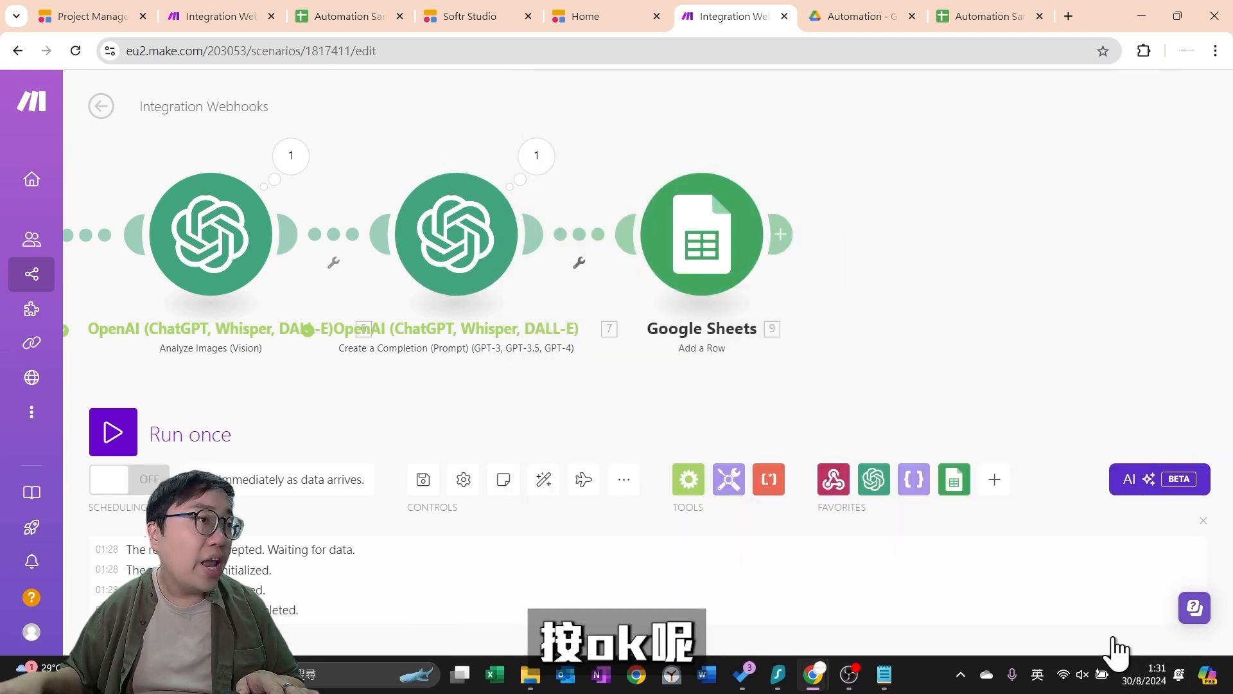
pyautogui.click(422, 482)
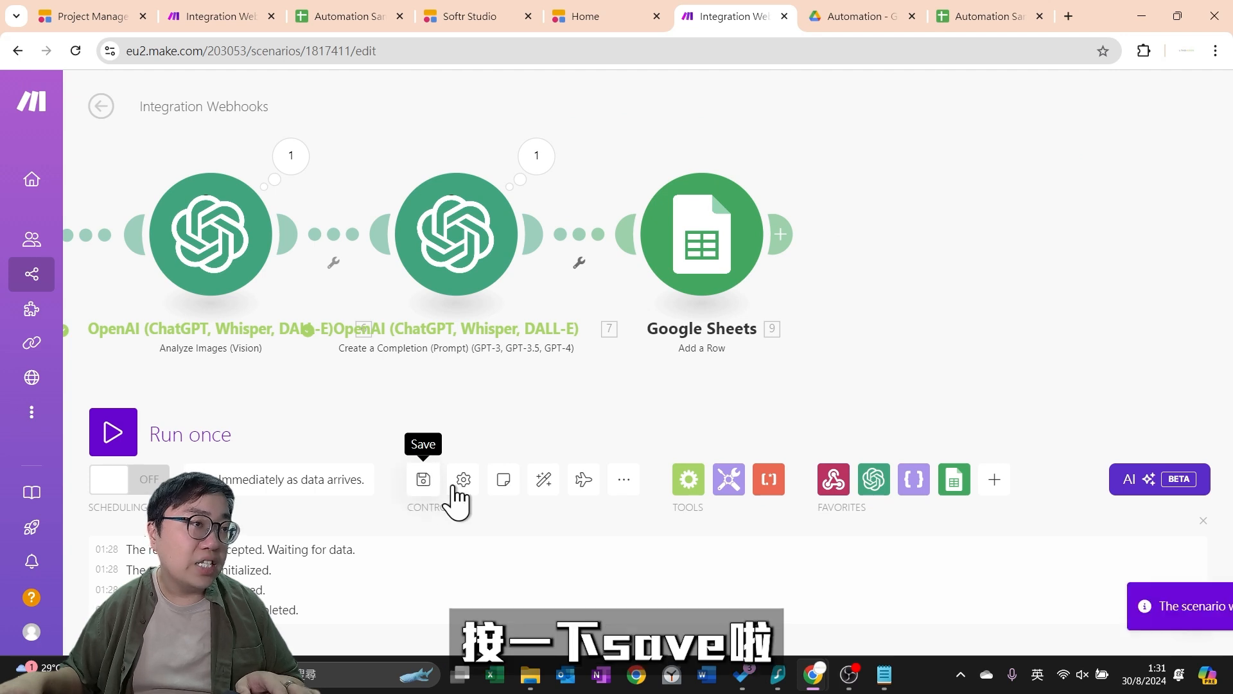
# Switch to the Softr Bookkeeper preview and submit the receipt image c.jpeg for bookkeeping
pyautogui.click(601, 14)
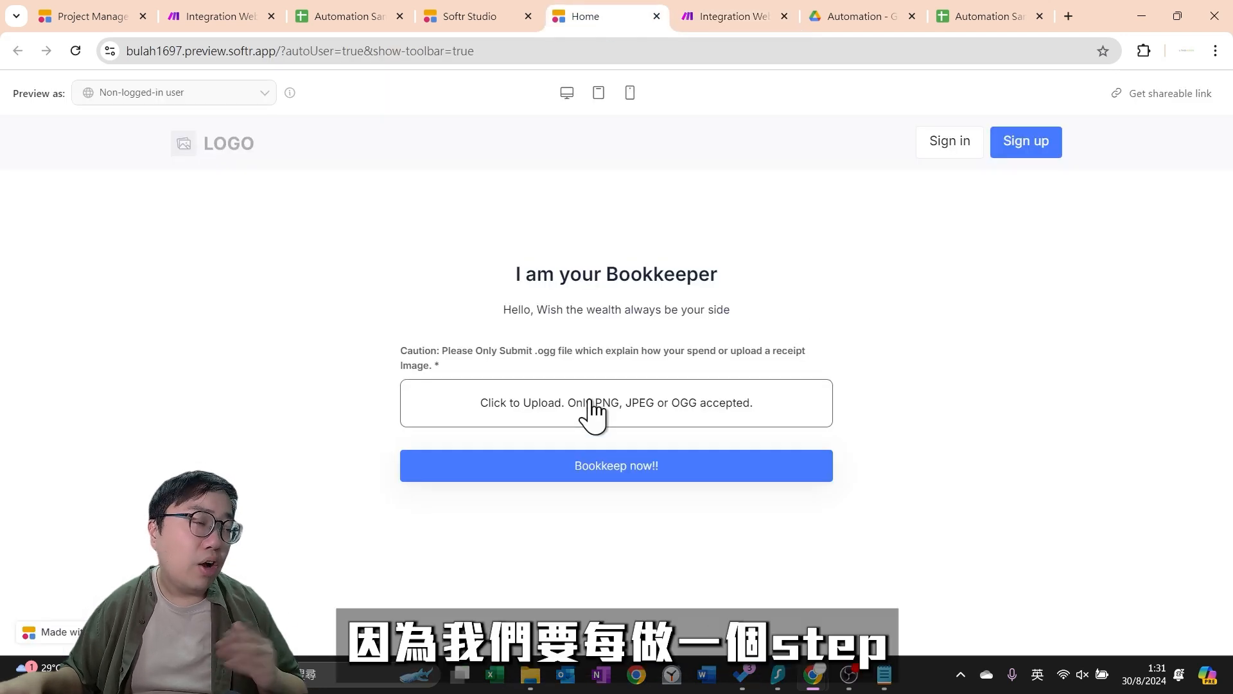
pyautogui.click(618, 401)
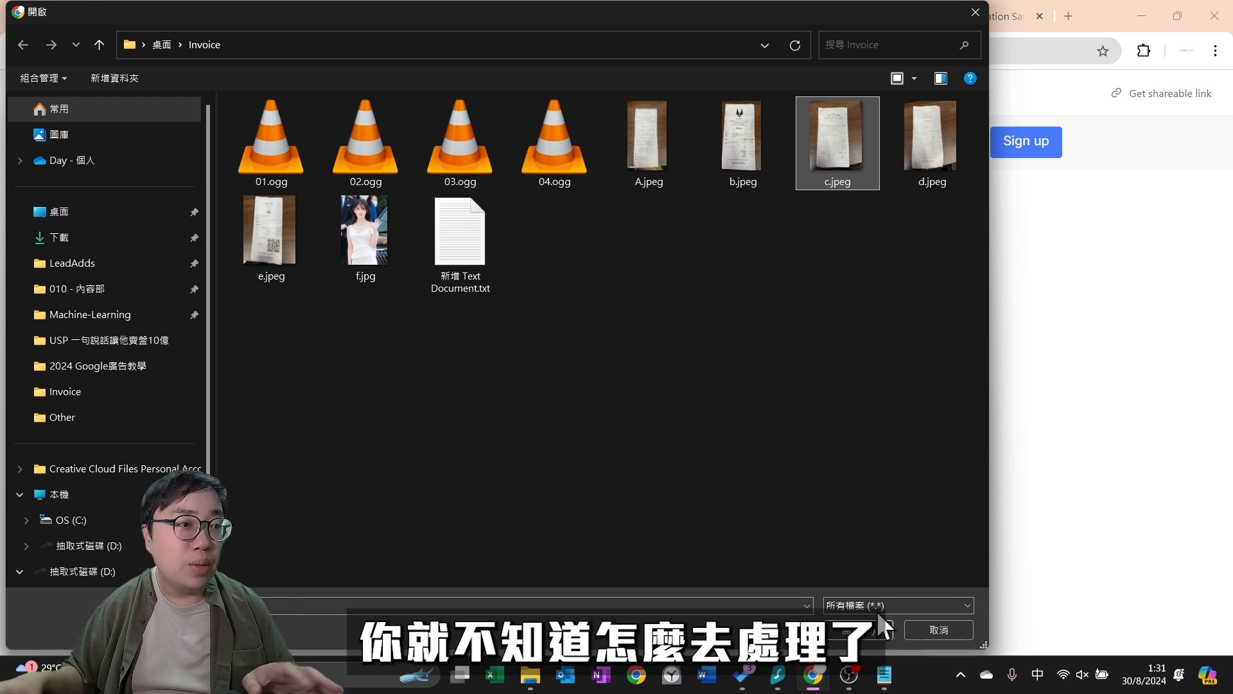
pyautogui.doubleClick(839, 134)
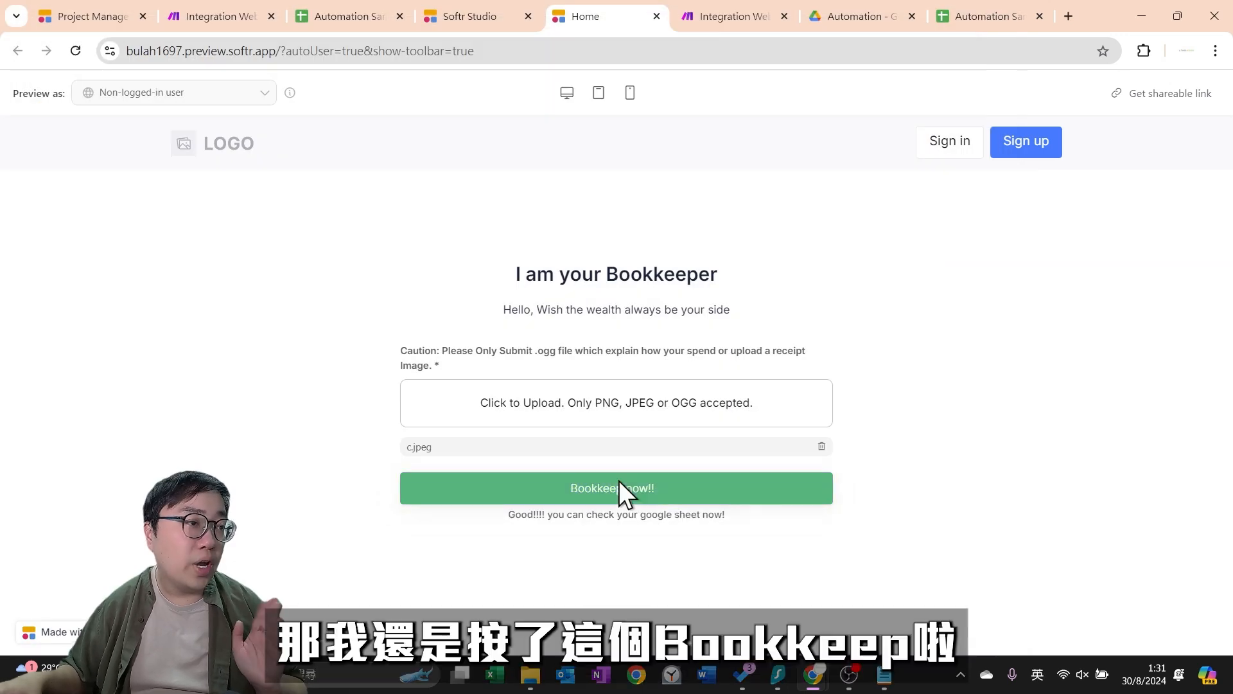
# Return to the Make scenario and run it once, choosing to wait for new data
pyautogui.click(708, 18)
pyautogui.scroll(-3, 700, 281)
pyautogui.scroll(-3, 325, 344)
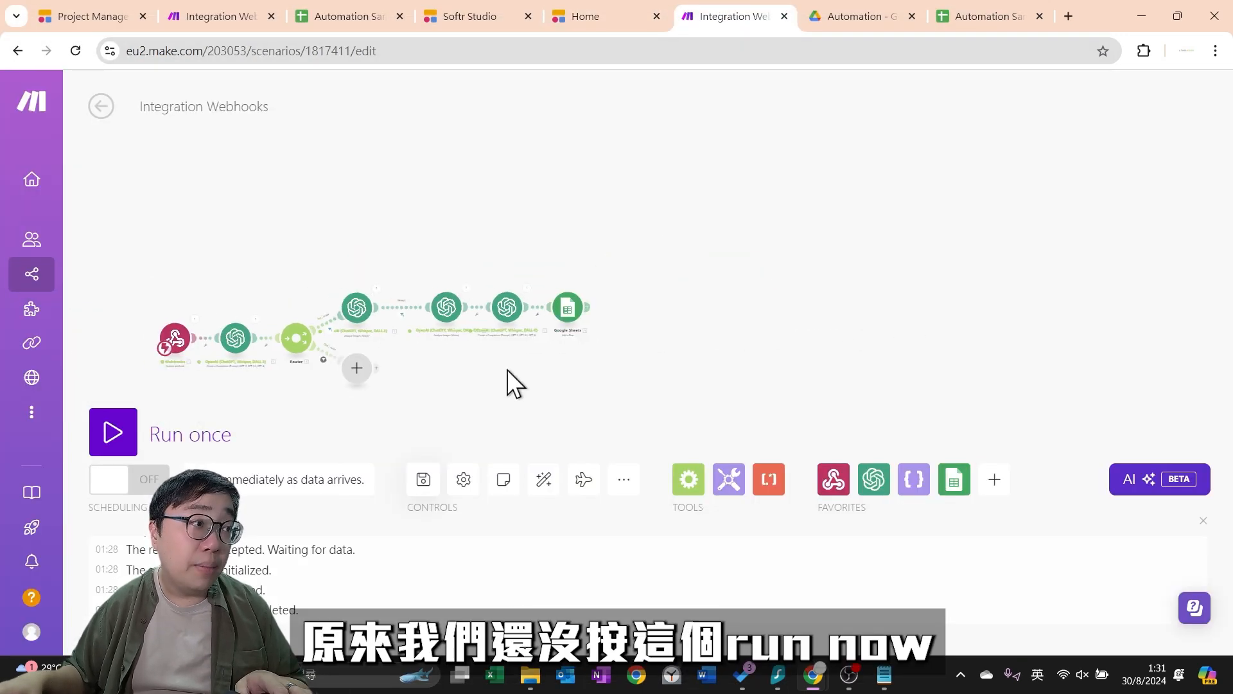
pyautogui.moveTo(507, 368); pyautogui.dragTo(670, 368)
pyautogui.click(113, 431)
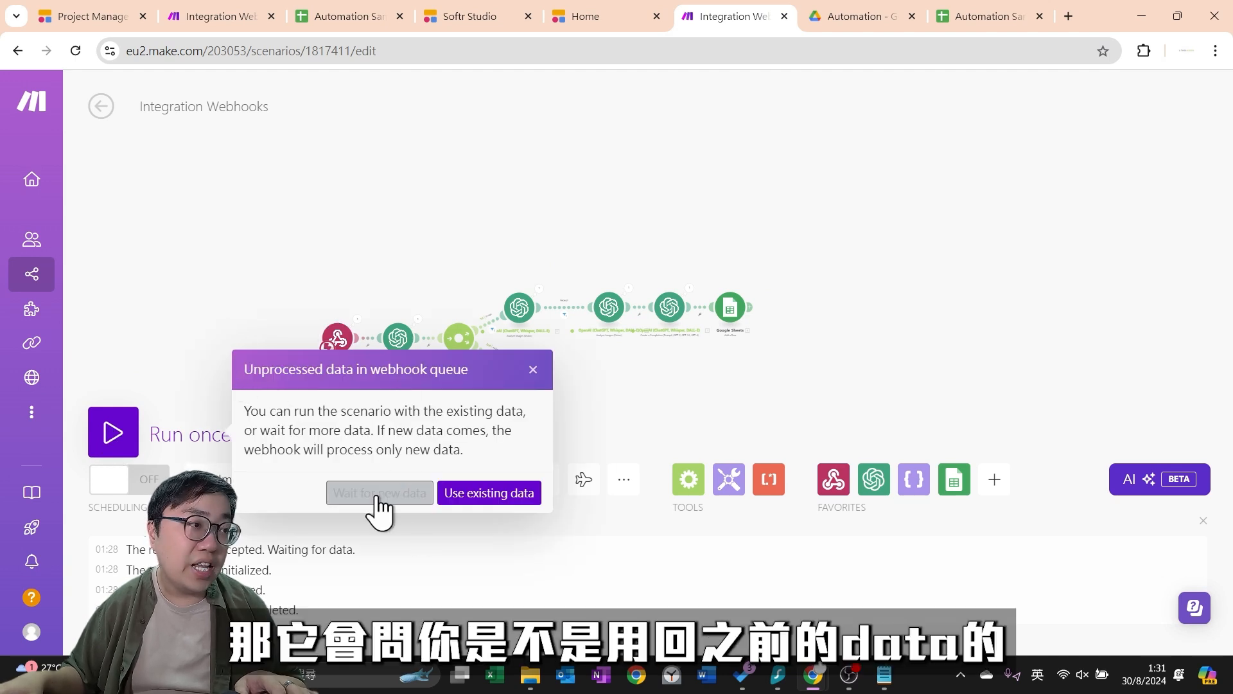
pyautogui.click(399, 492)
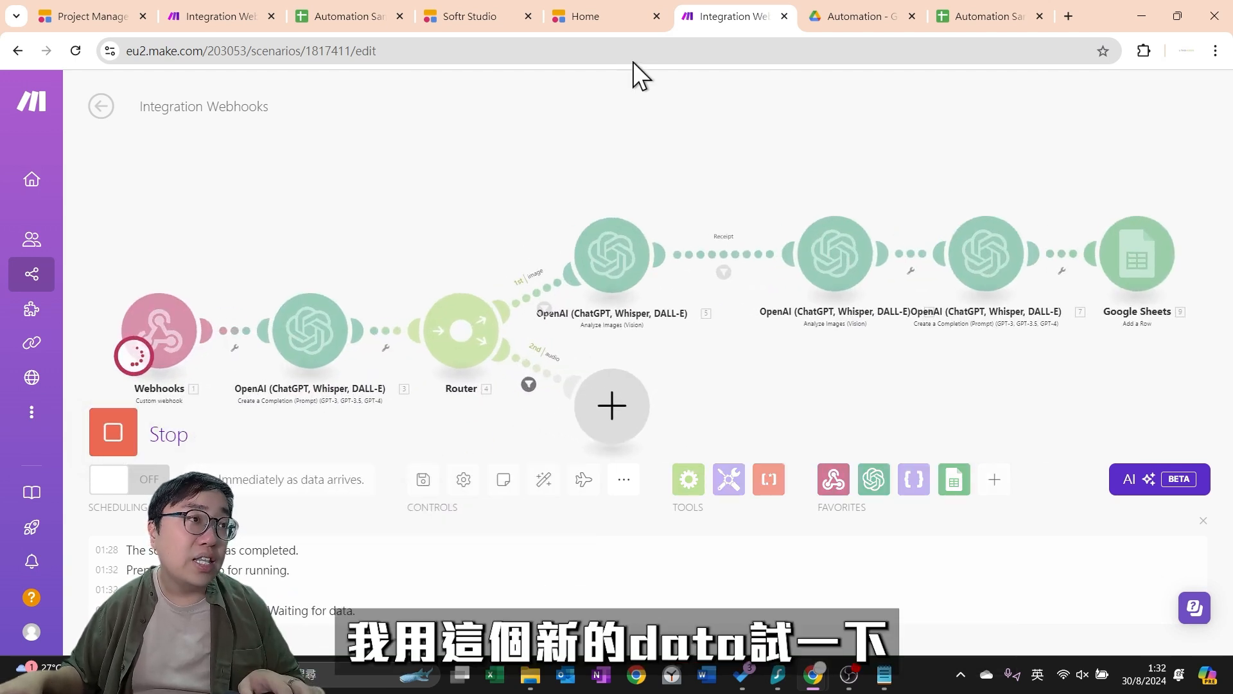
# Upload b.jpeg in the Softr Bookkeeper preview and submit it for bookkeeping
pyautogui.click(585, 16)
pyautogui.click(673, 397)
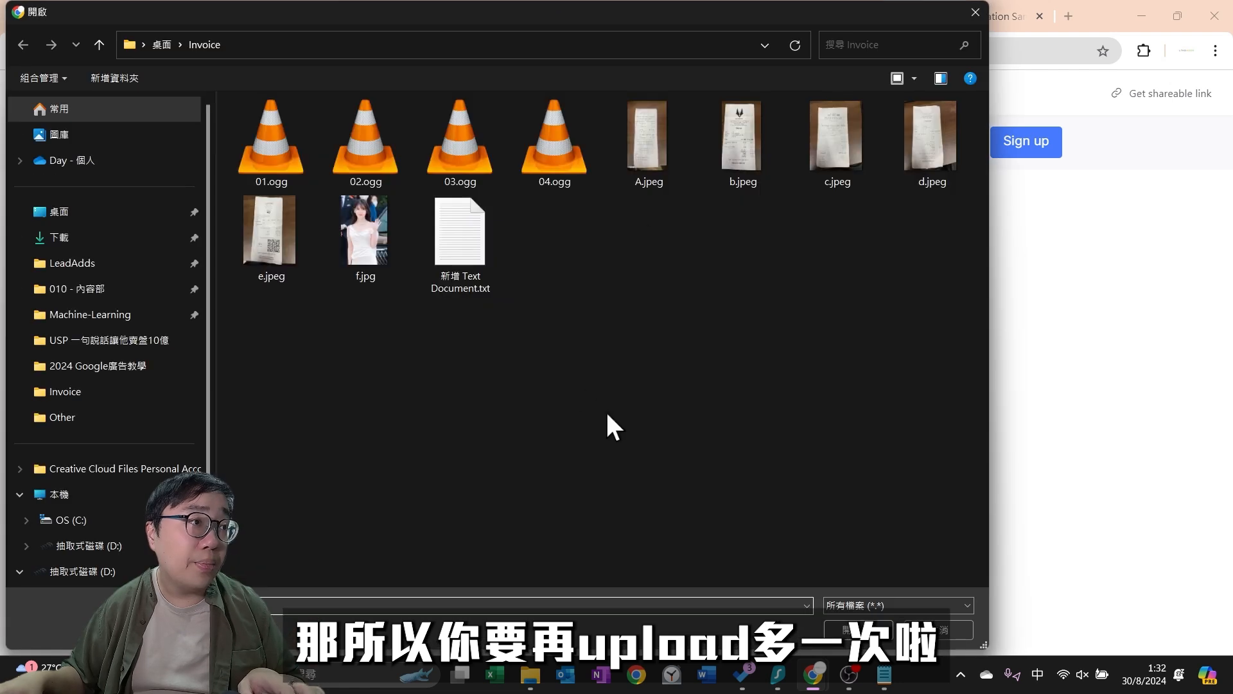
pyautogui.doubleClick(758, 138)
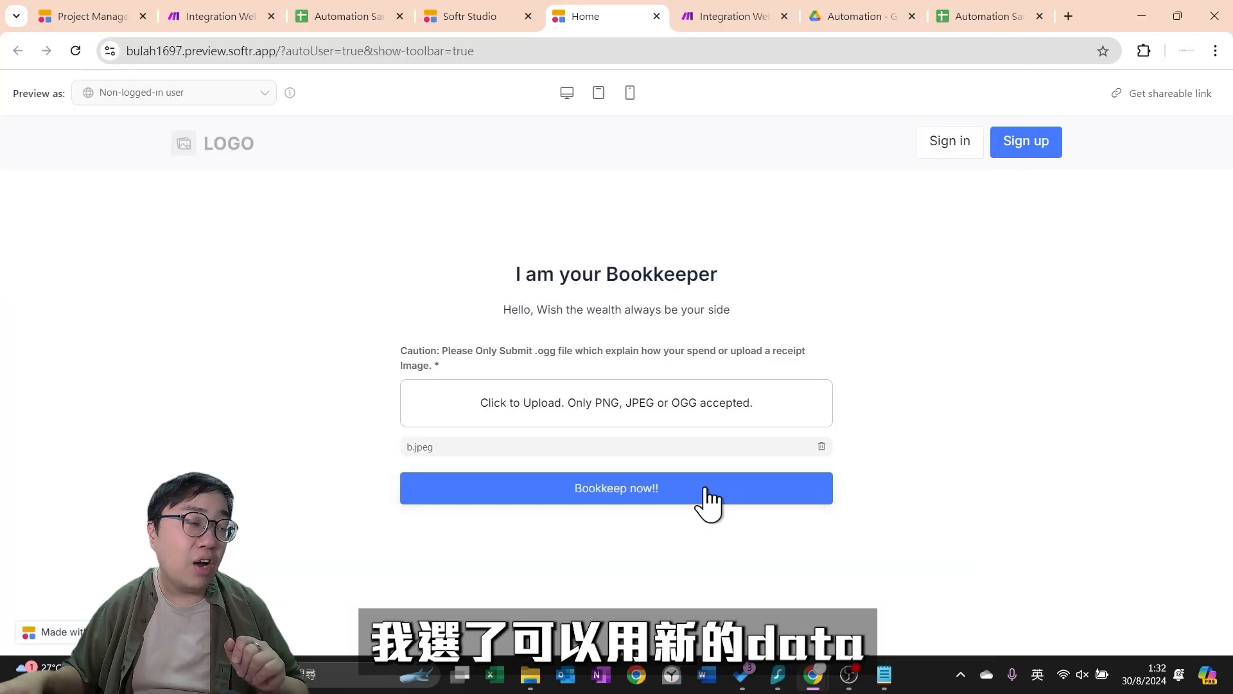
pyautogui.click(711, 496)
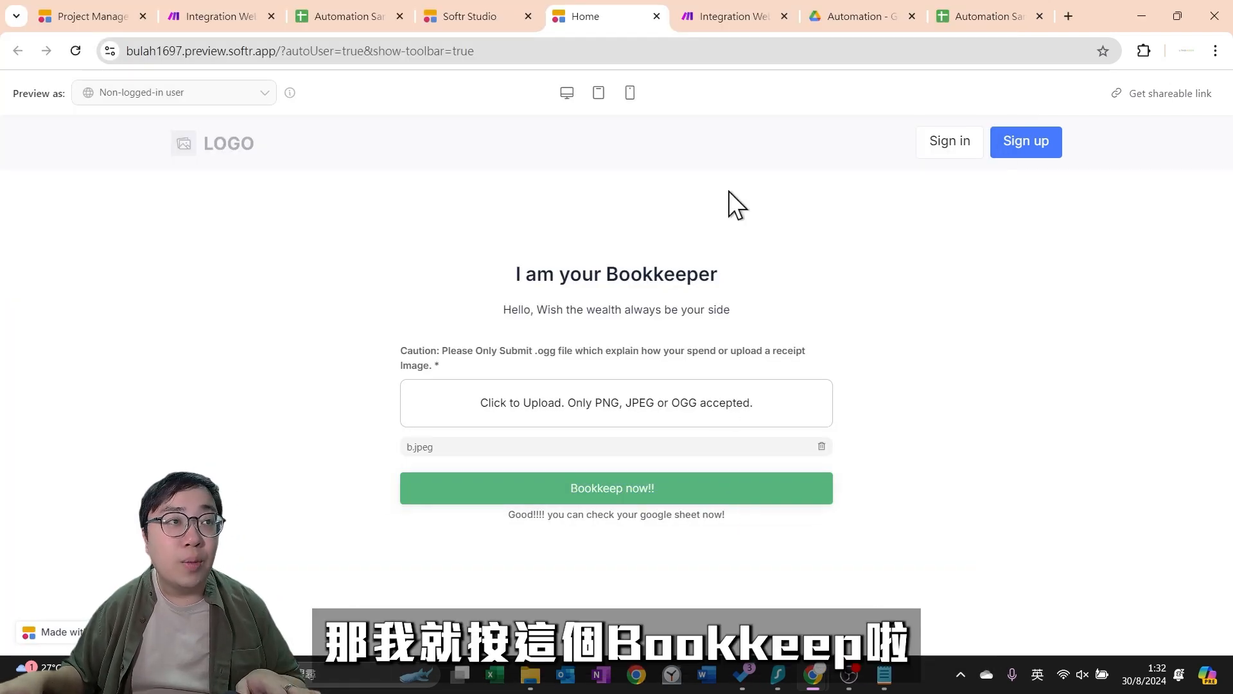
# Check the run in the Make scenario, and examine row 2 of the Automation Sample spreadsheet across Date, Company Name and Amount
pyautogui.click(723, 16)
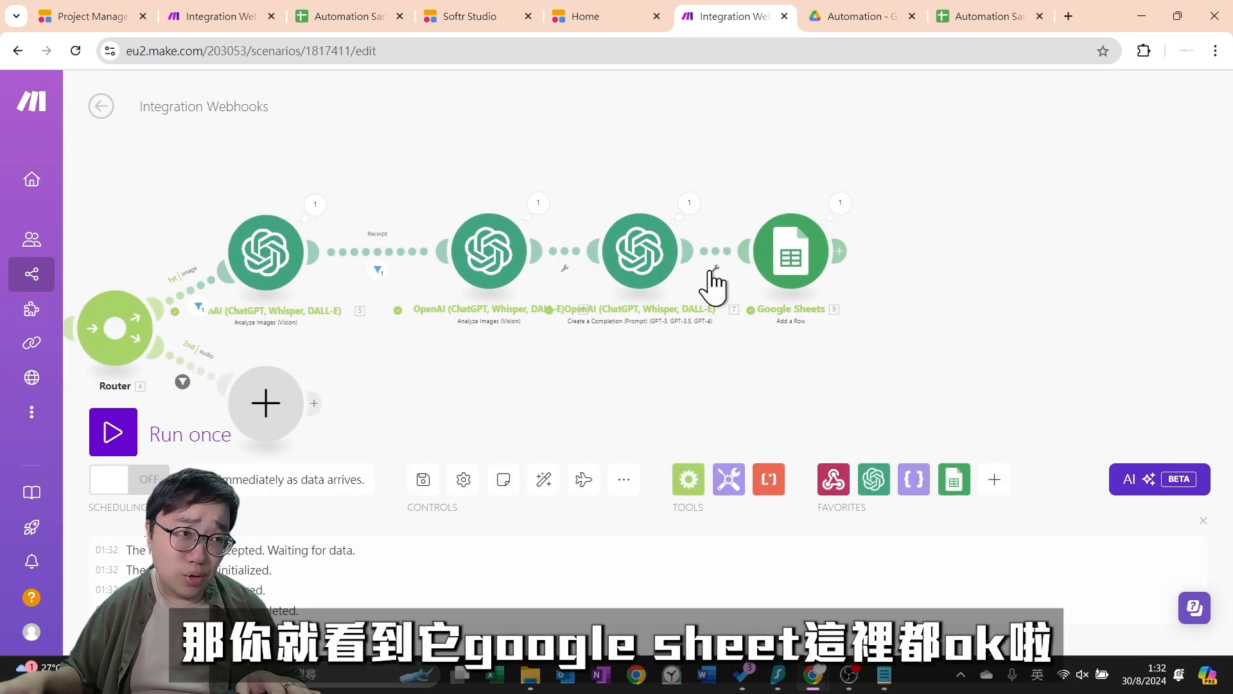
pyautogui.click(989, 12)
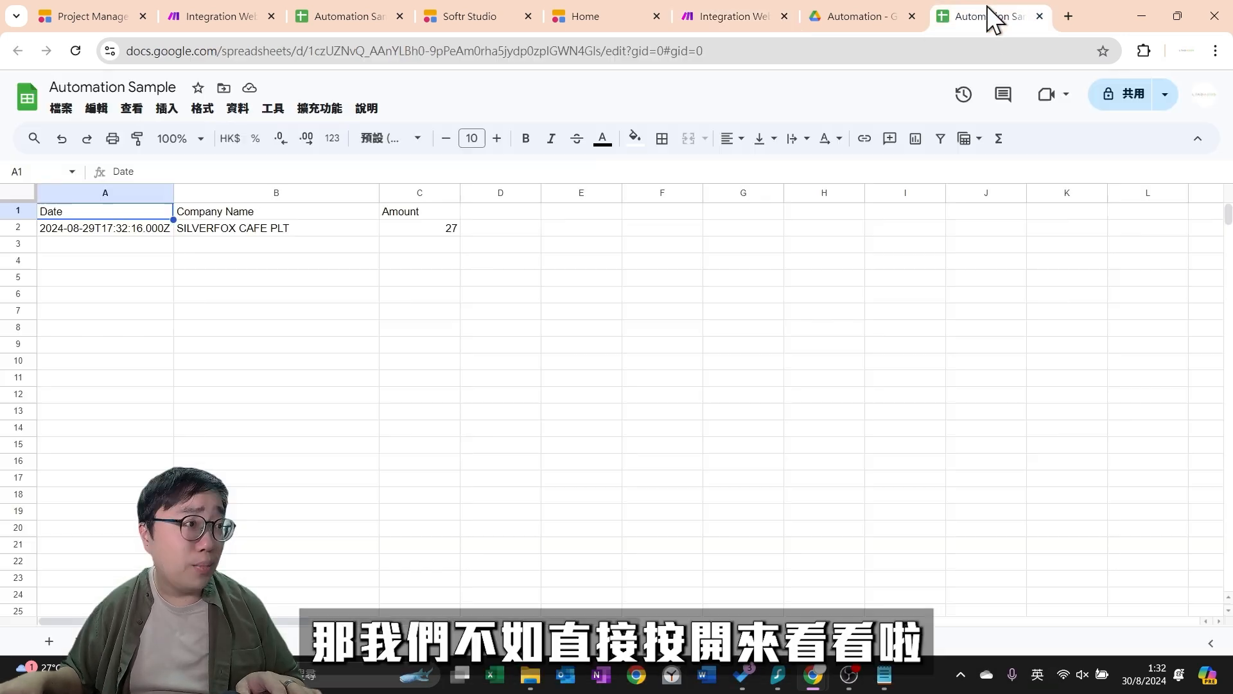
pyautogui.moveTo(83, 230); pyautogui.dragTo(444, 238)
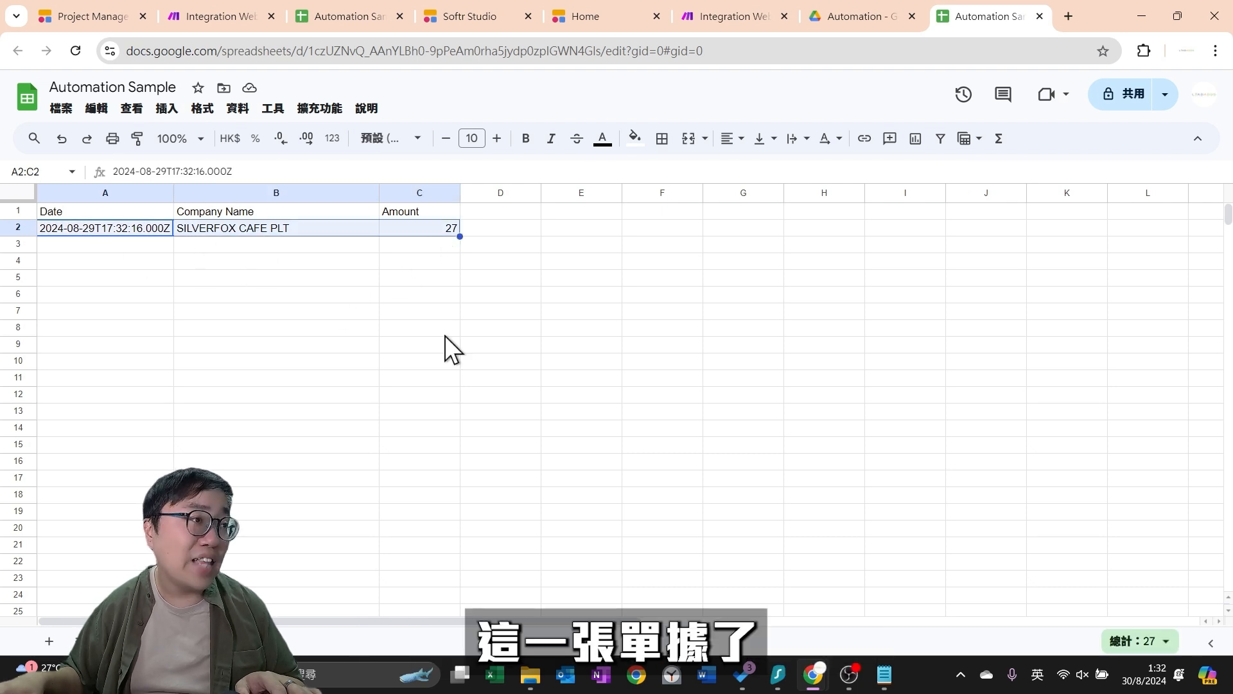
pyautogui.click(732, 293)
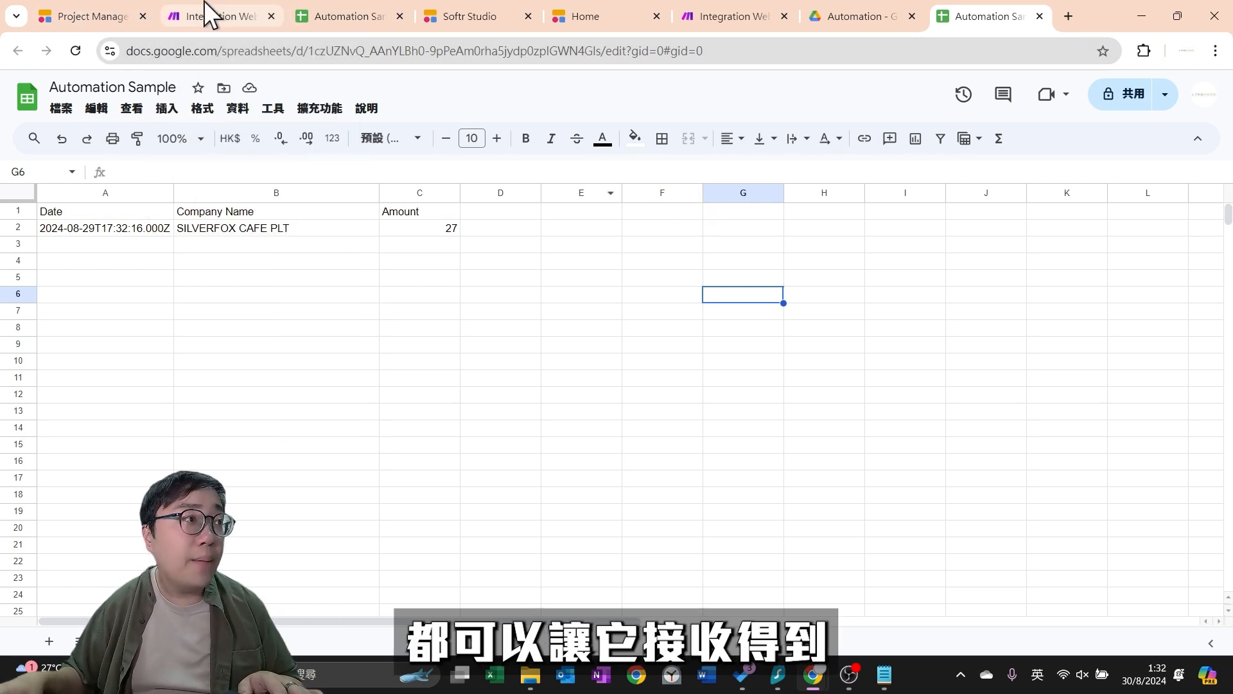
# Return to the Make scenario and add an HTTP Make a request module to the router's audio route
pyautogui.click(726, 18)
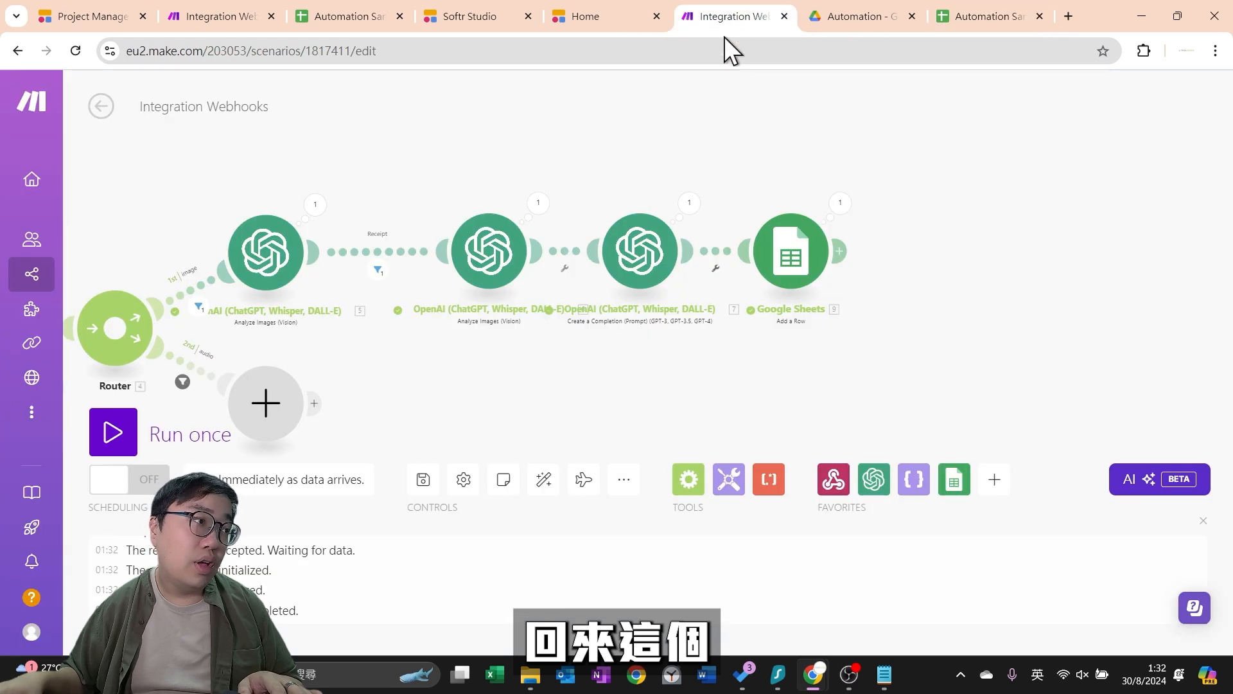
pyautogui.moveTo(441, 351); pyautogui.dragTo(738, 271)
pyautogui.scroll(-1, 733, 286)
pyautogui.scroll(2, 707, 302)
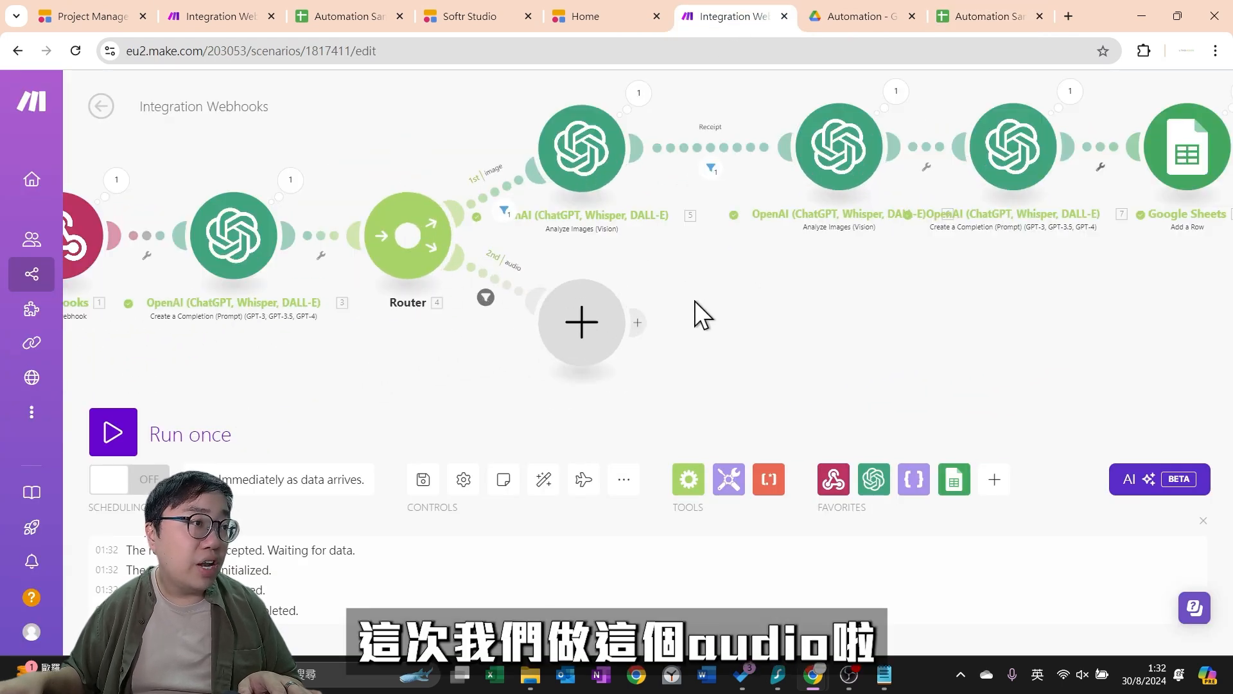
pyautogui.moveTo(708, 321); pyautogui.dragTo(691, 318)
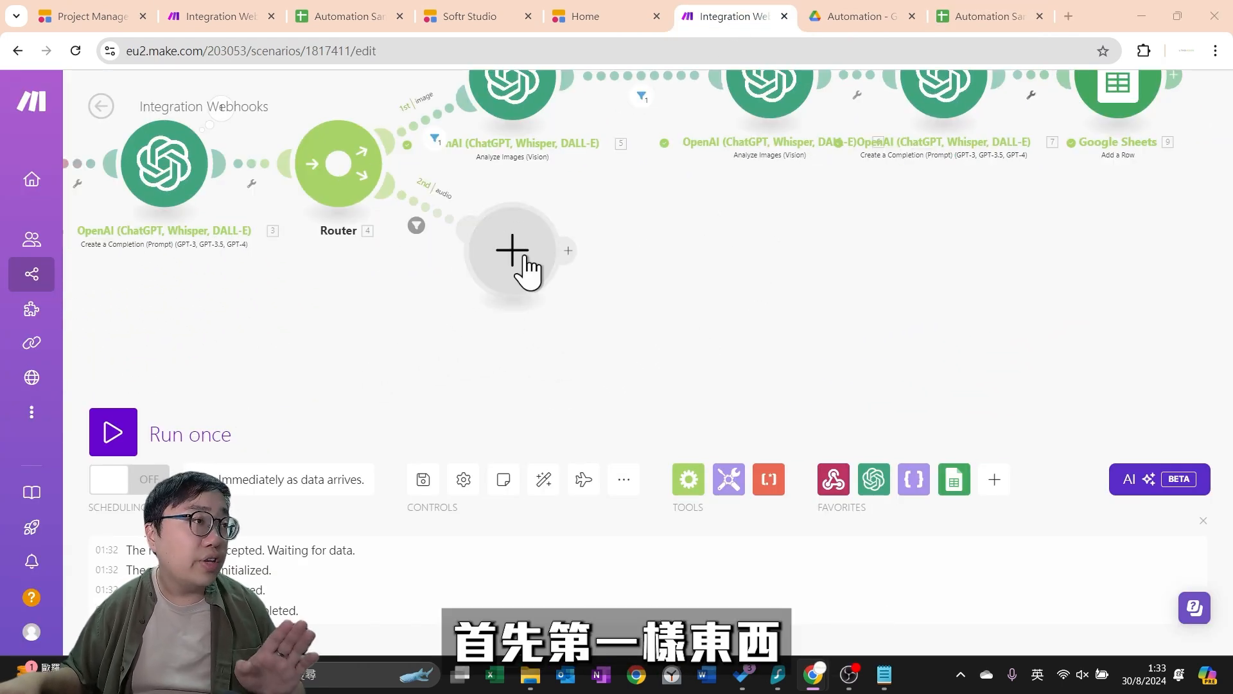
pyautogui.moveTo(357, 361); pyautogui.dragTo(372, 391)
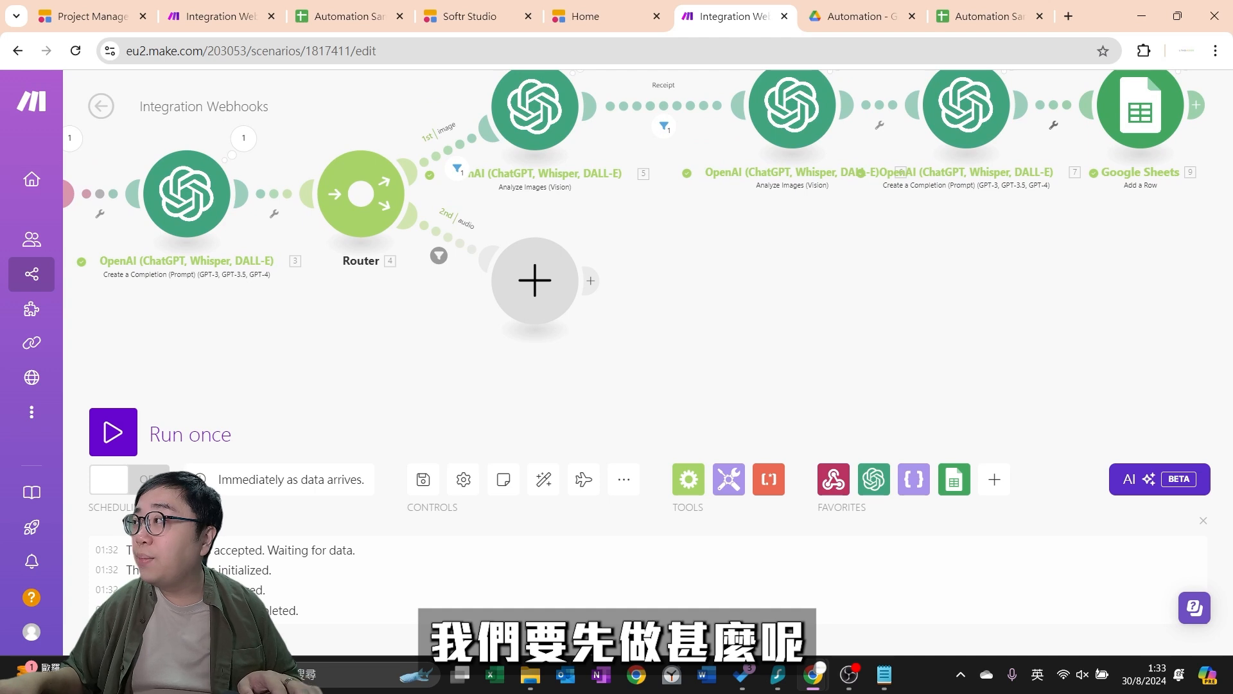
pyautogui.click(532, 302)
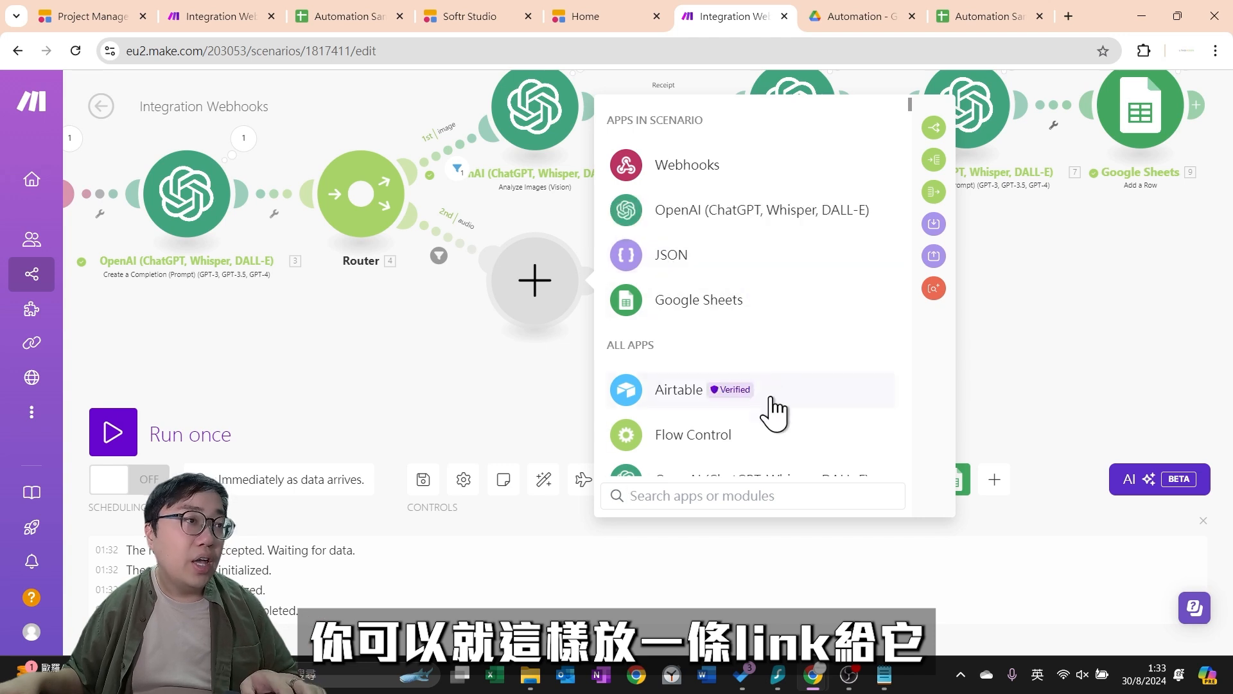
pyautogui.write('http')
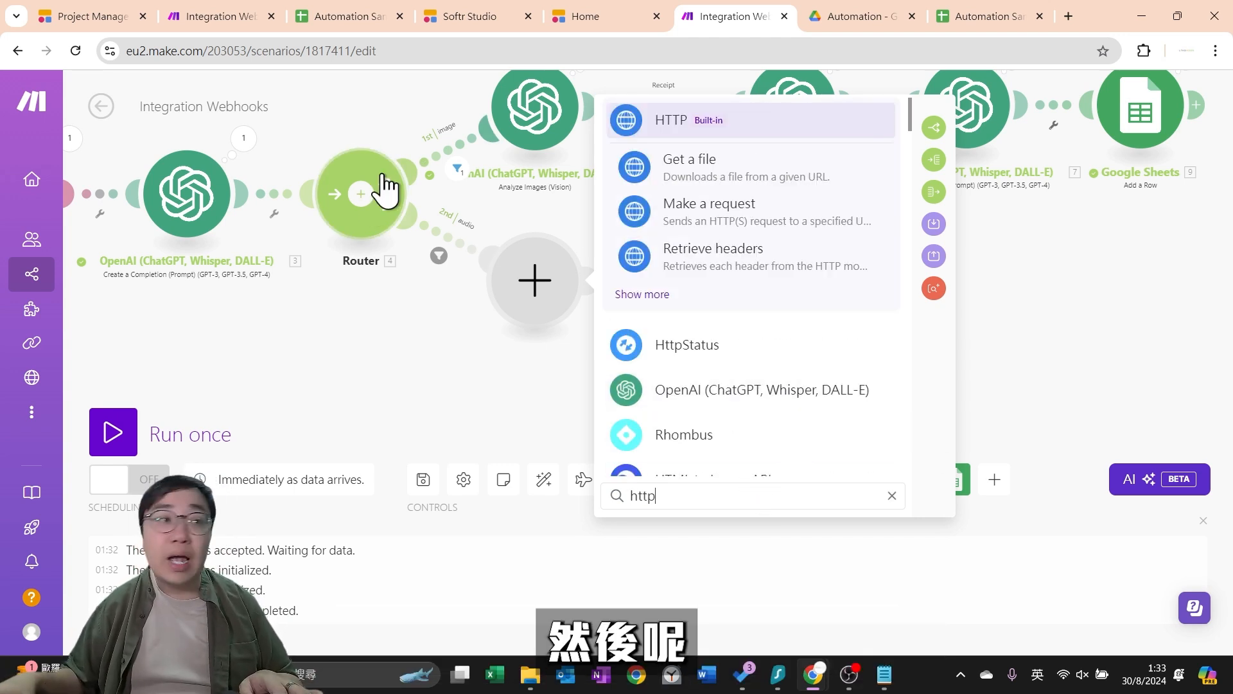
pyautogui.click(746, 216)
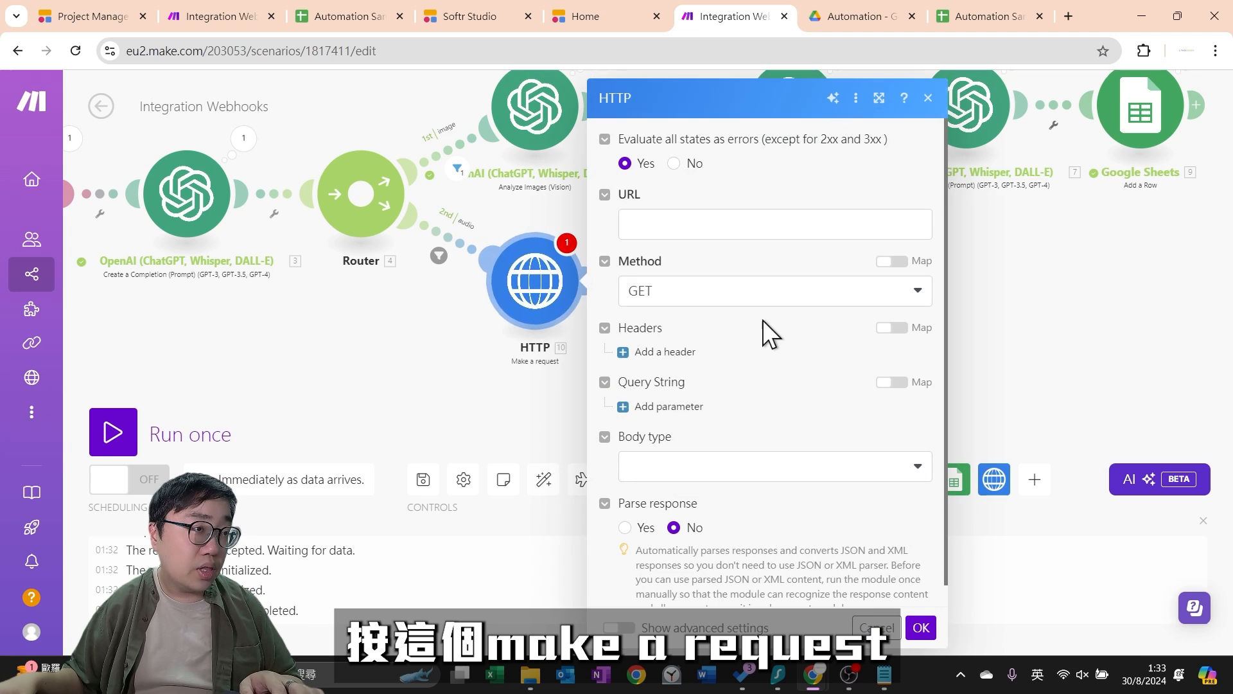
# Map the HTTP module's URL to the custom webhook's FIELD__ER1OYPV01:0 value
pyautogui.click(757, 229)
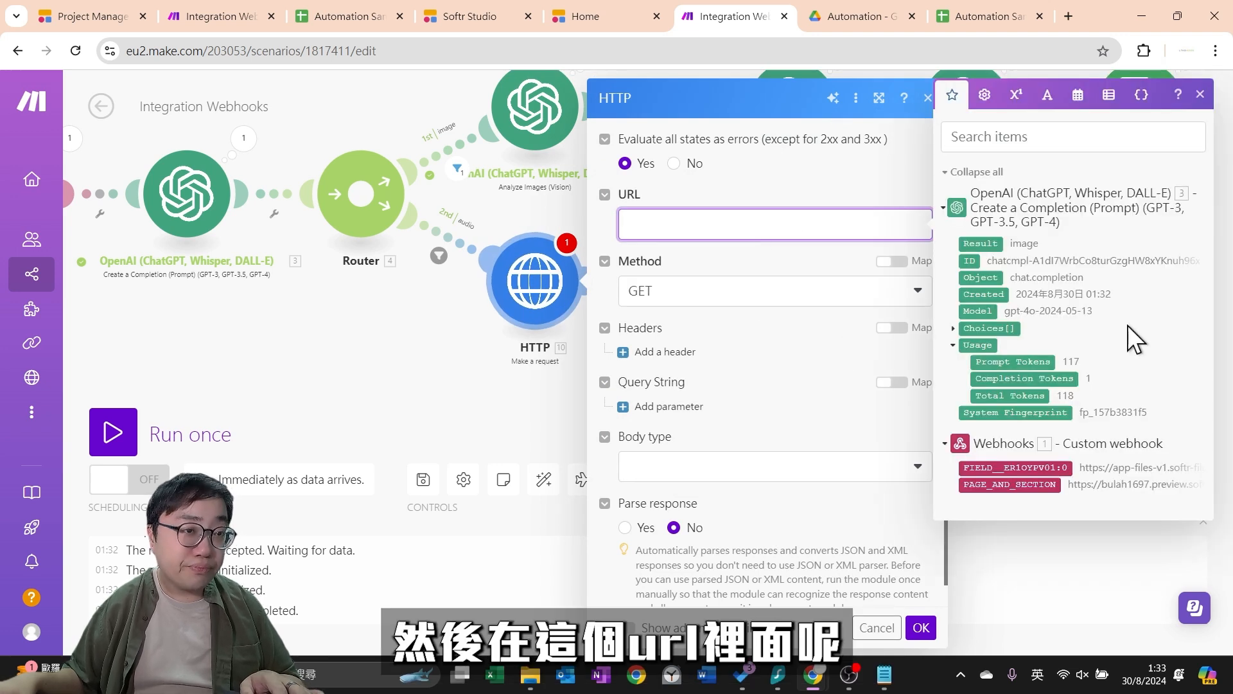
pyautogui.click(1026, 470)
pyautogui.click(614, 258)
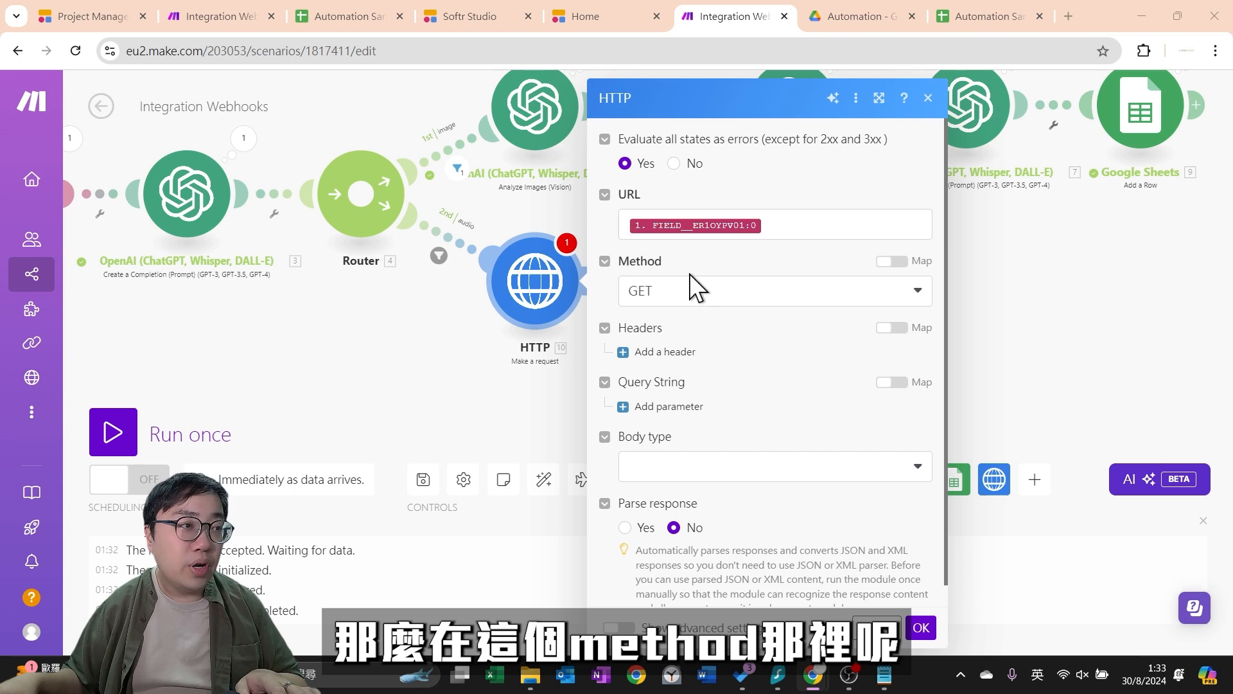
# Add a request header named Content-Type with the value application/json to the HTTP module
pyautogui.scroll(-1, 695, 295)
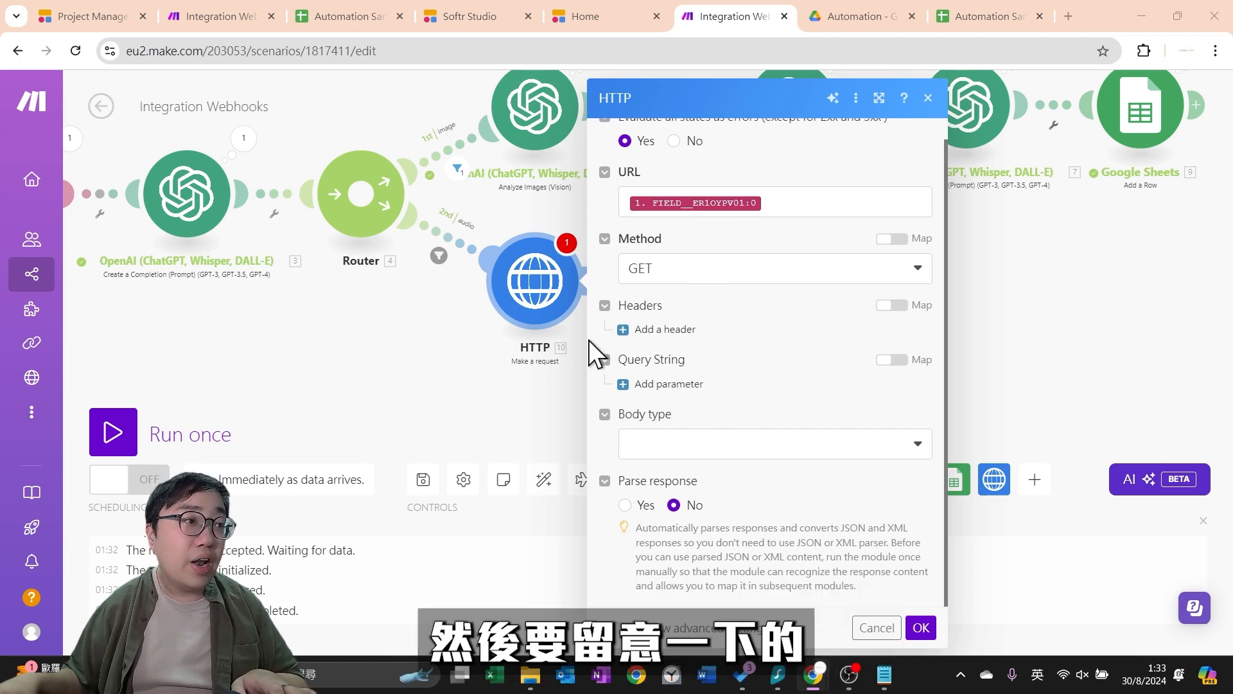
pyautogui.click(681, 333)
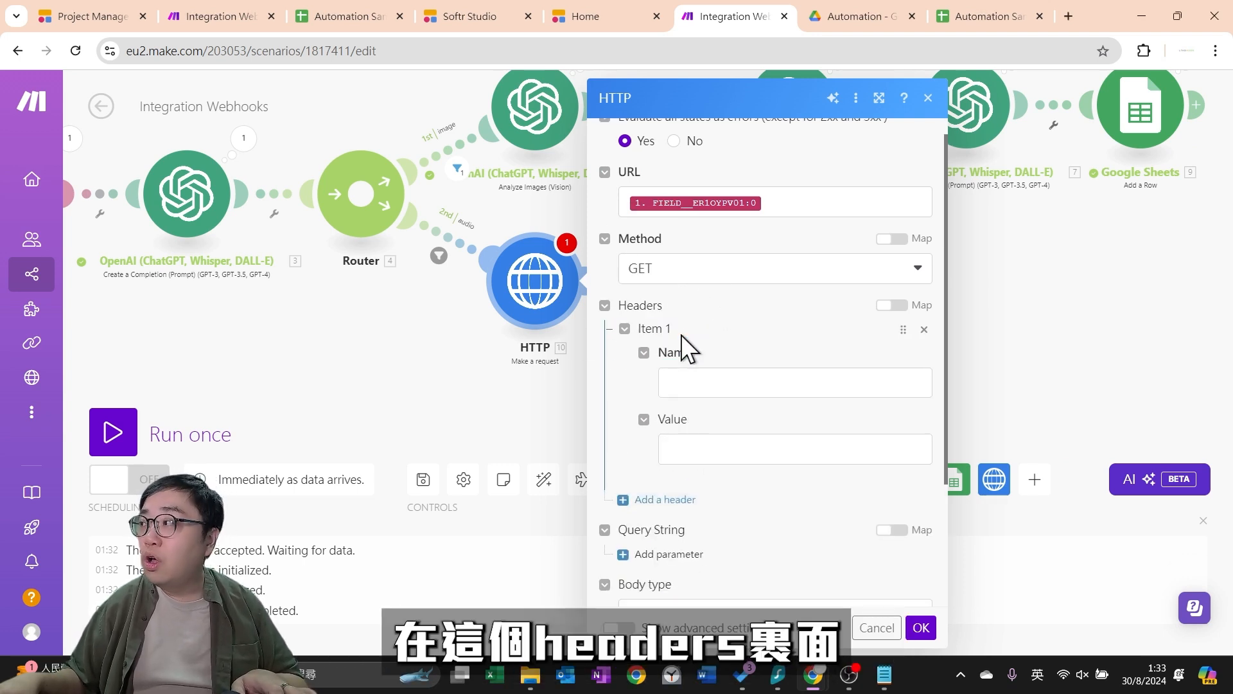
pyautogui.click(714, 379)
pyautogui.write('C')
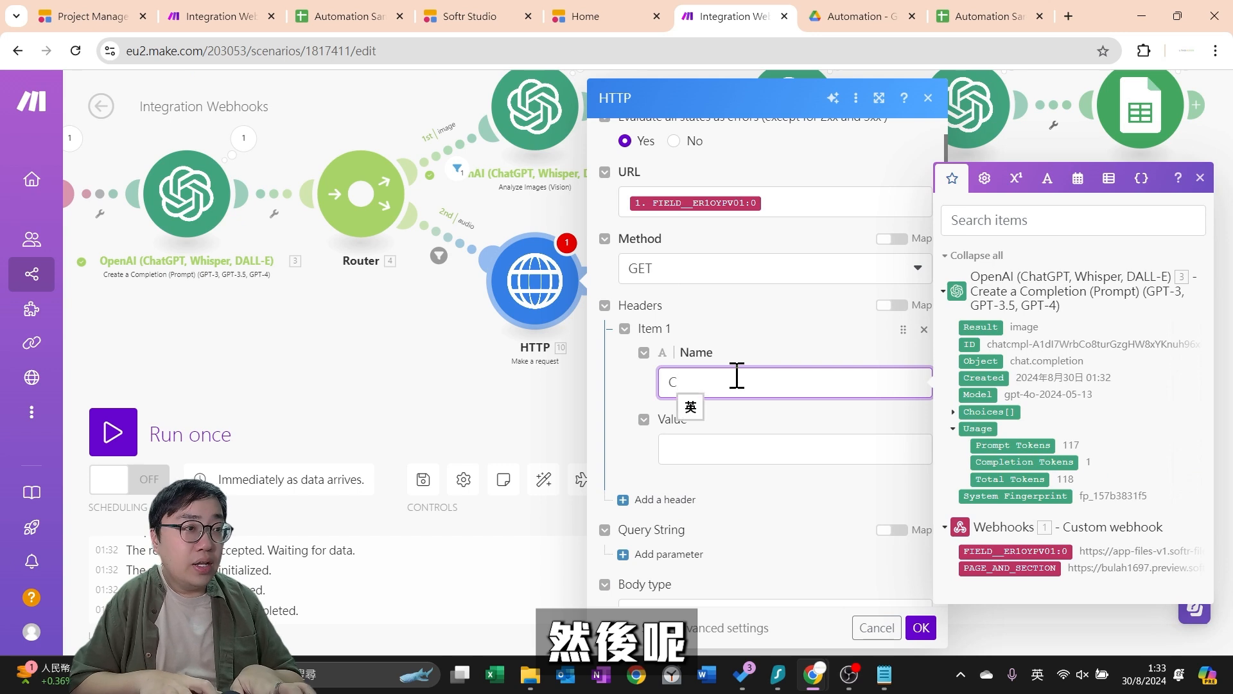
pyautogui.write('ontent-Type')
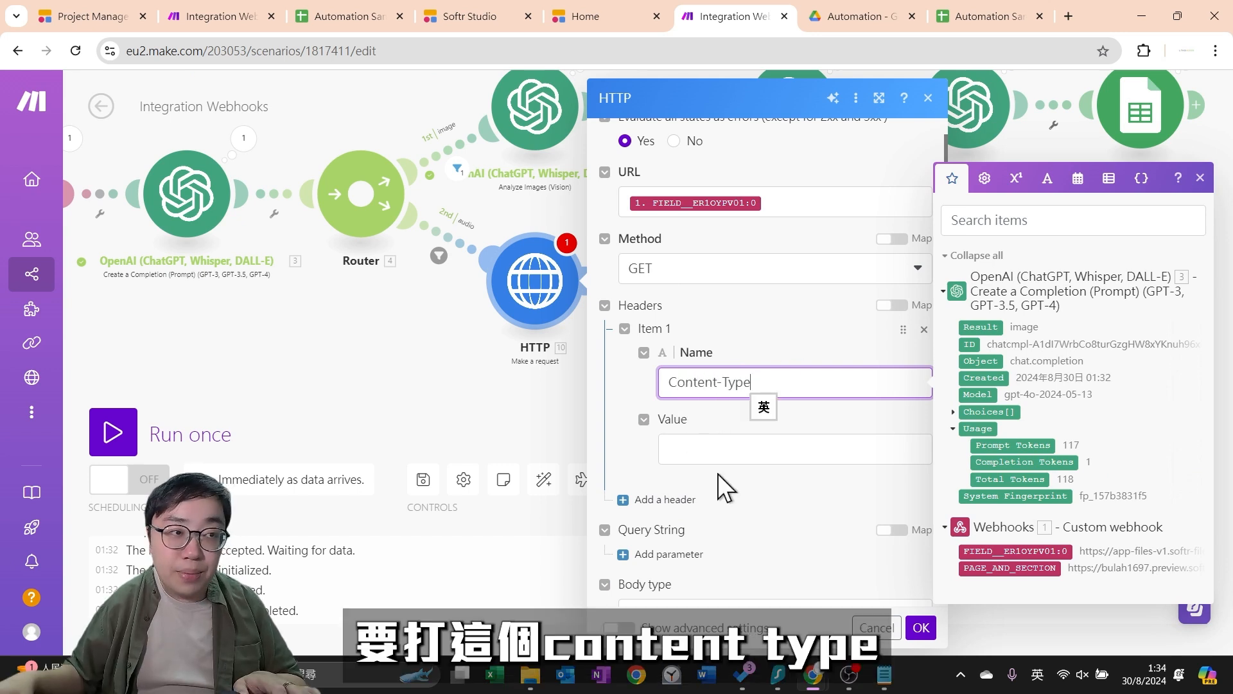
pyautogui.press('Tab')
pyautogui.click(727, 448)
pyautogui.write('application/json')
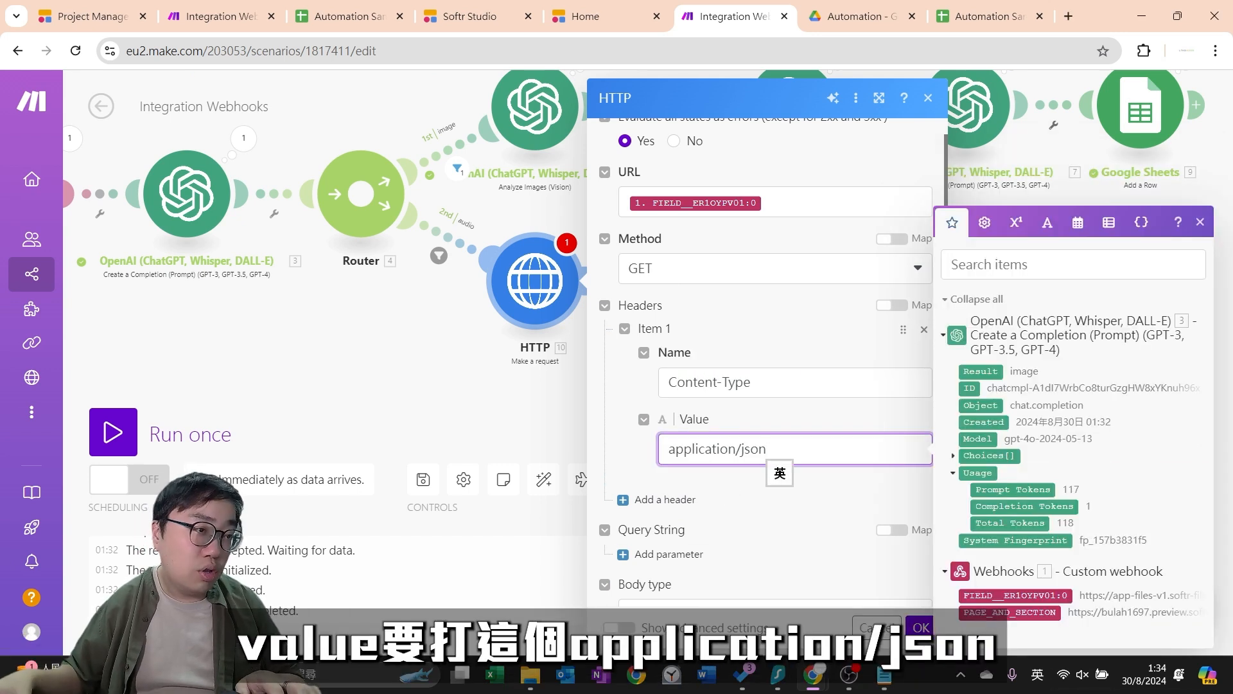
# Set the HTTP module's body type to Raw and its content type to JSON (application/json)
pyautogui.scroll(-3, 630, 373)
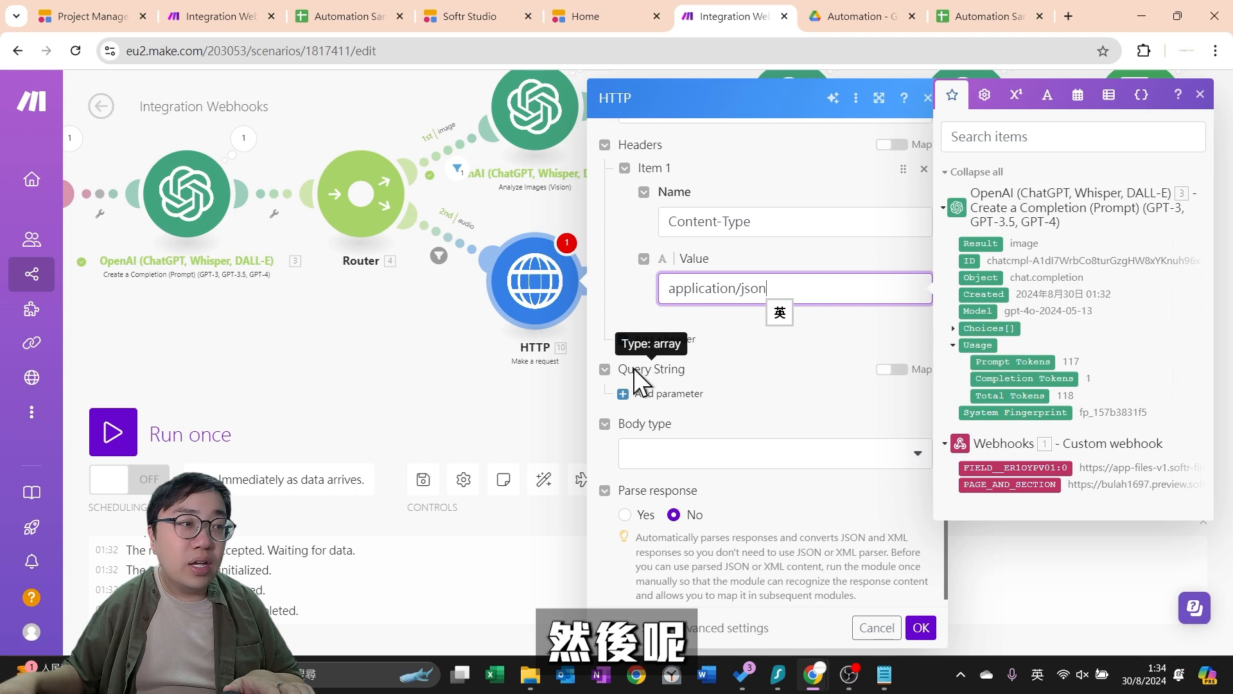
pyautogui.click(680, 464)
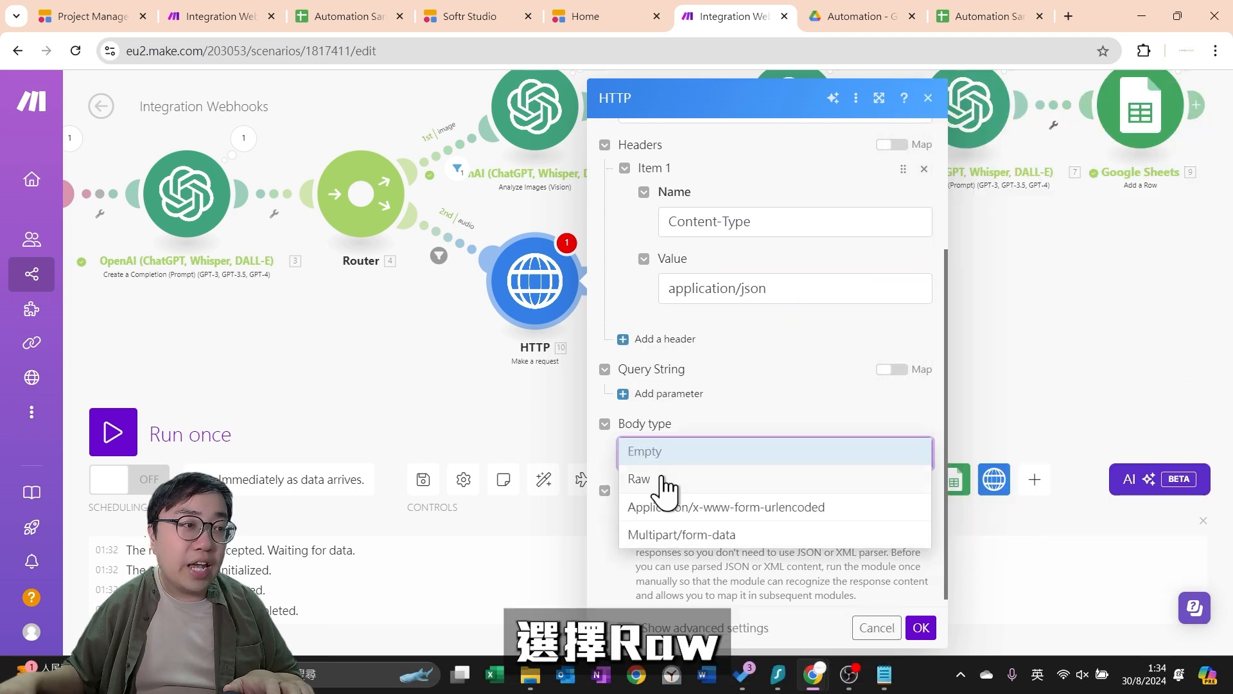
pyautogui.click(662, 492)
pyautogui.click(765, 524)
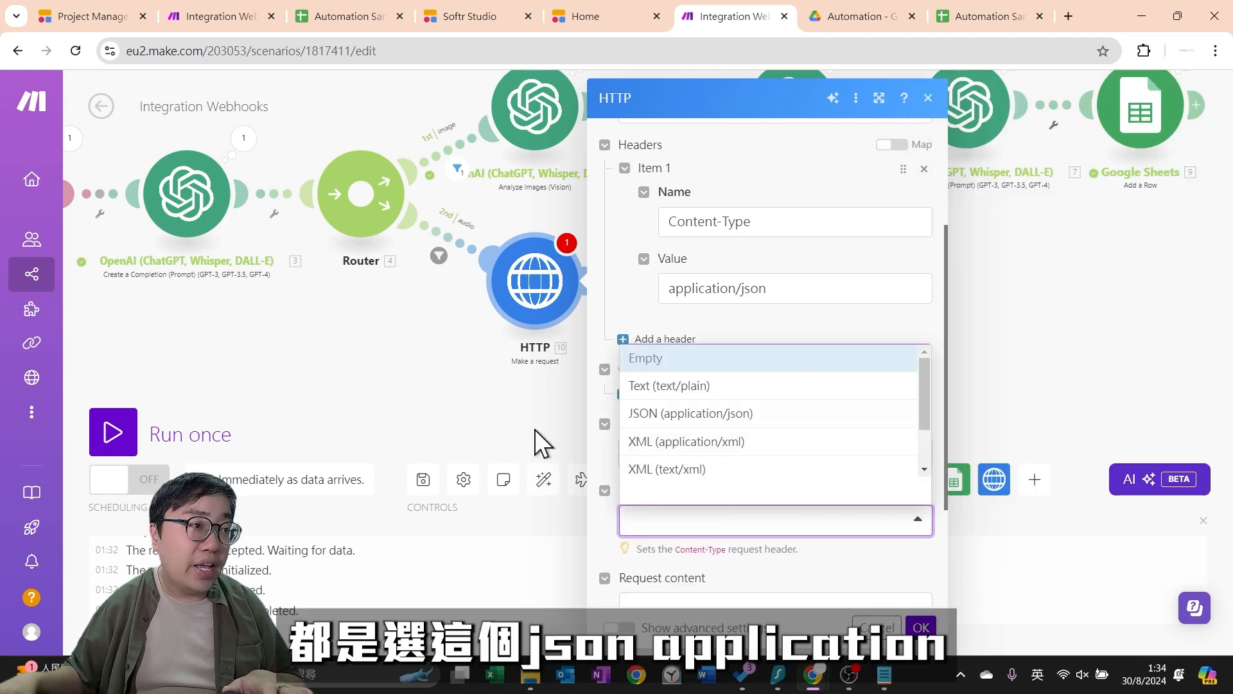
pyautogui.click(713, 414)
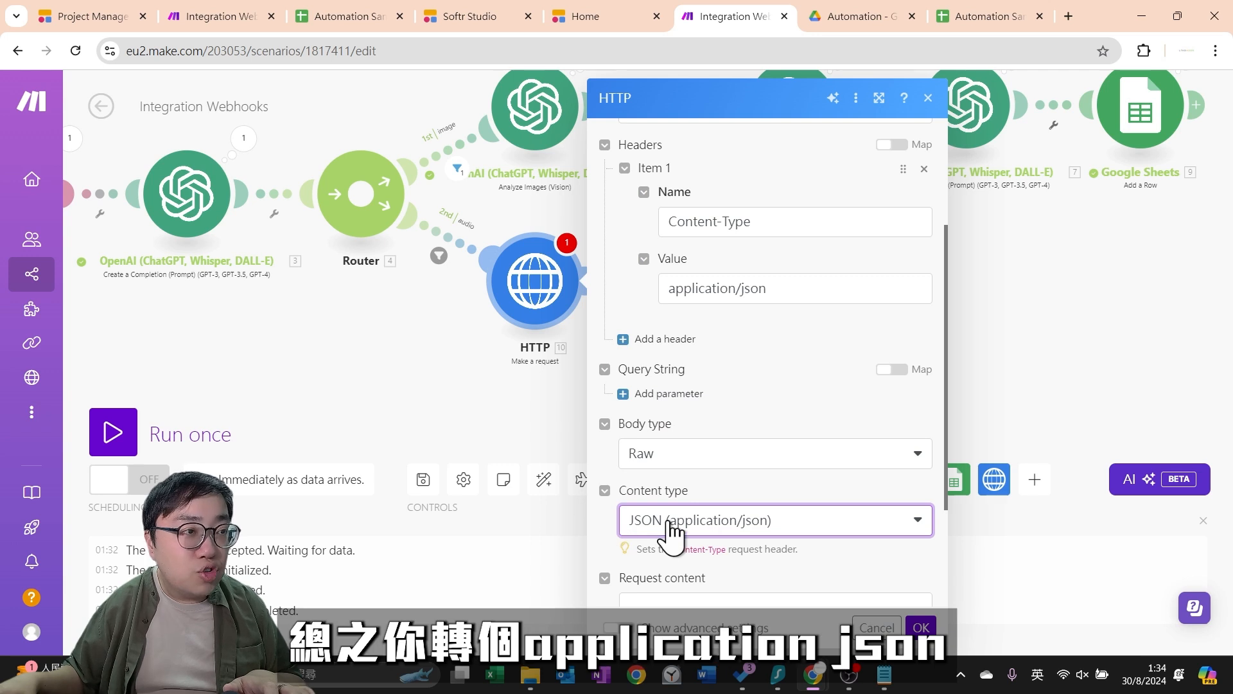
# Check the Content-Type header entries, confirm the HTTP module's settings, and save the scenario
pyautogui.moveTo(771, 289); pyautogui.dragTo(689, 289)
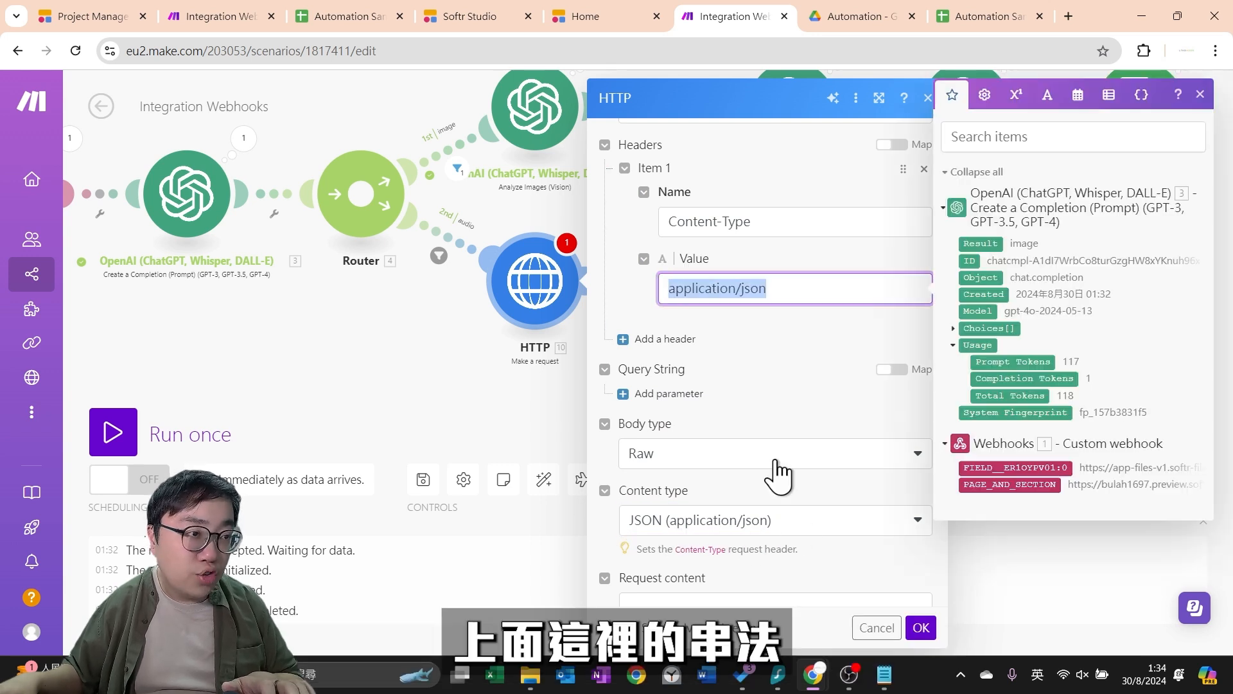
pyautogui.click(735, 218)
pyautogui.tripleClick(736, 220)
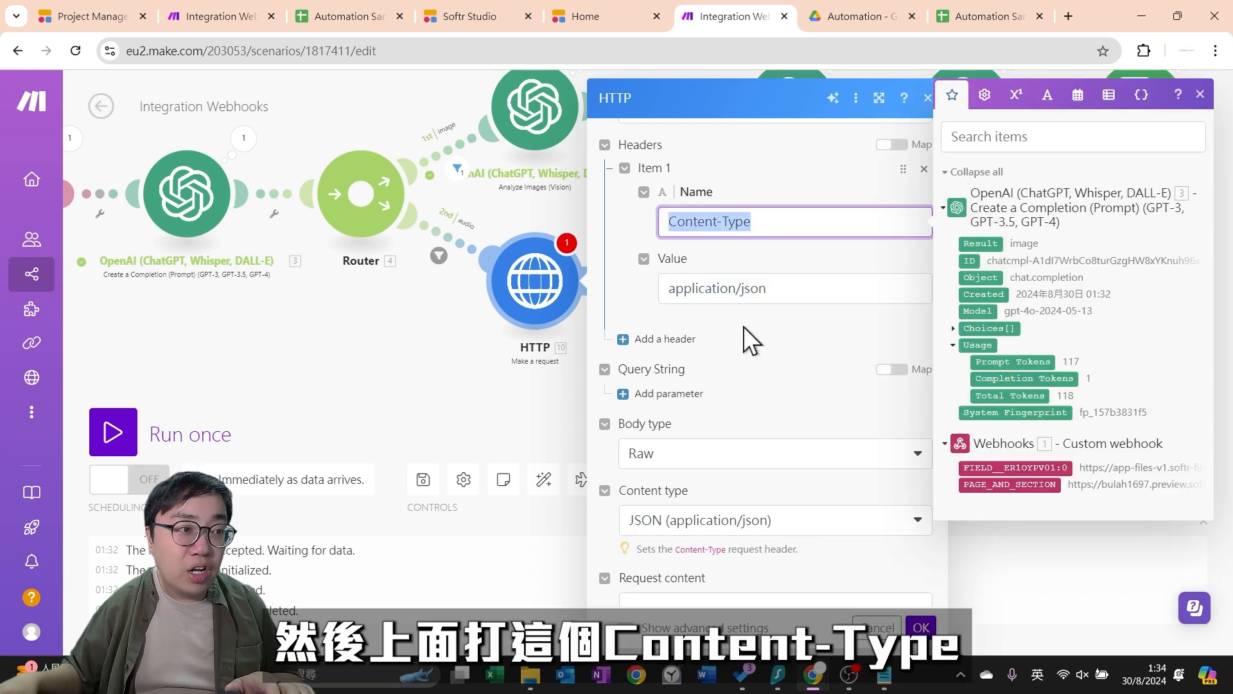
pyautogui.scroll(-3, 762, 491)
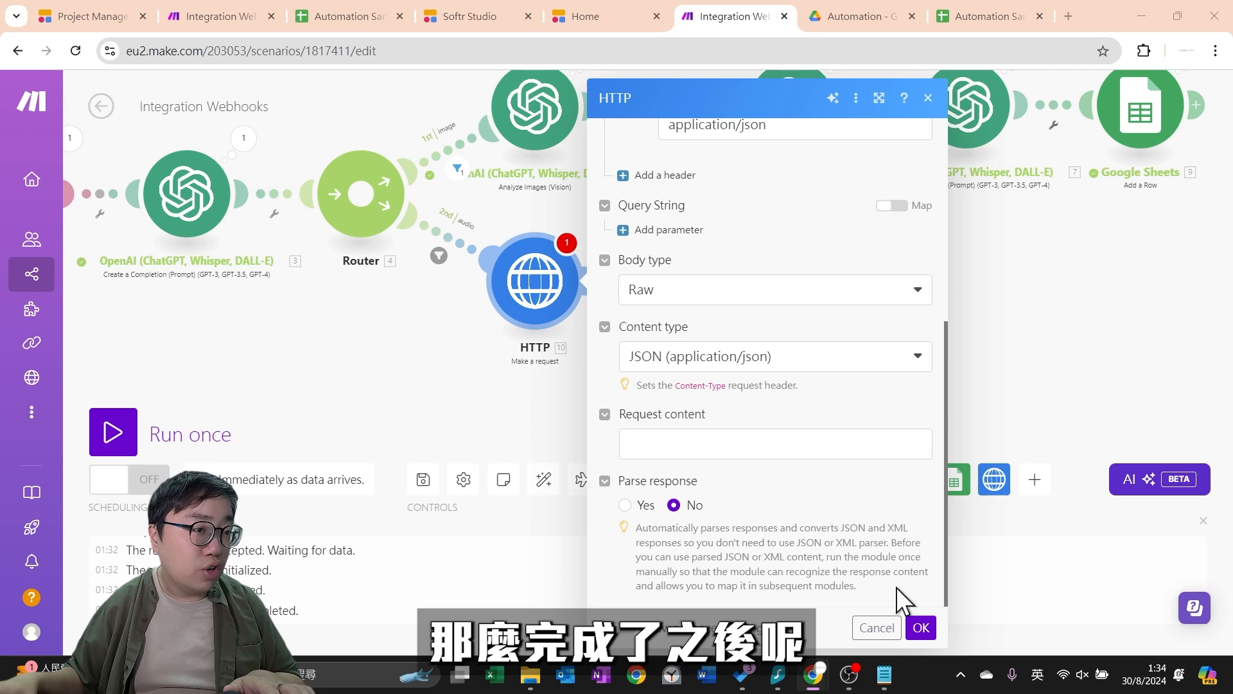
pyautogui.click(923, 627)
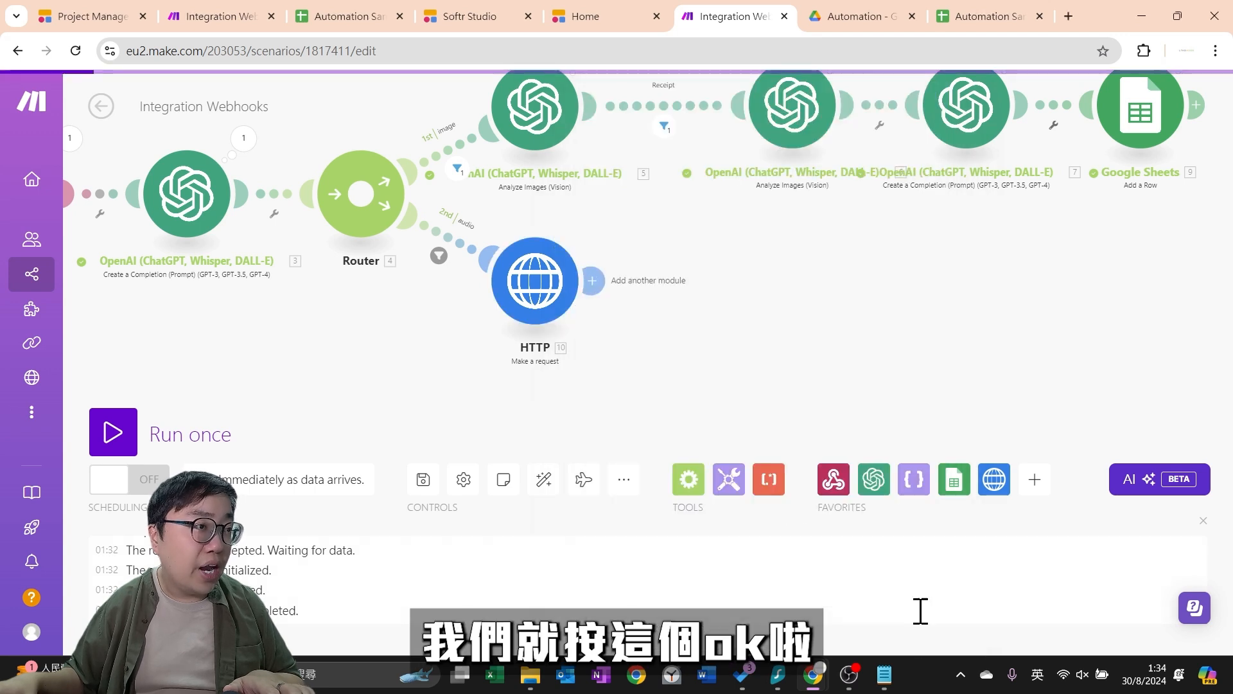
pyautogui.click(423, 479)
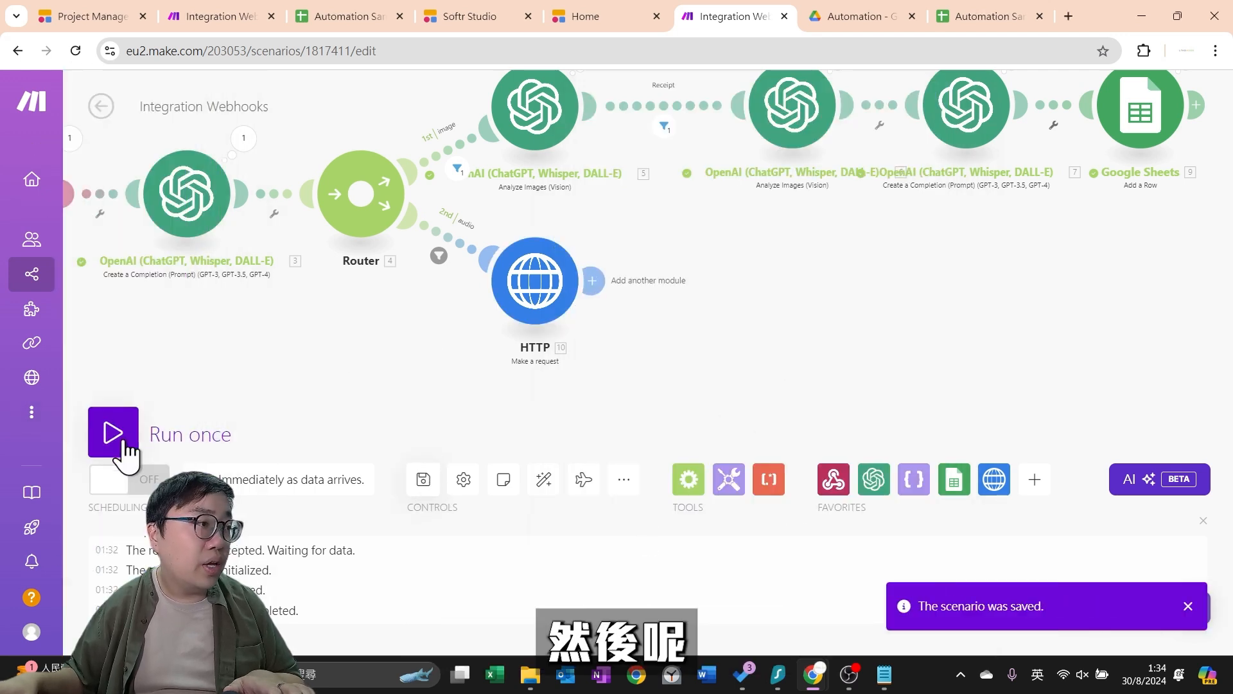
# Run the scenario once waiting for new data, submit 01.ogg through the Softr Bookkeeper form, and return to the Make scenario
pyautogui.click(116, 437)
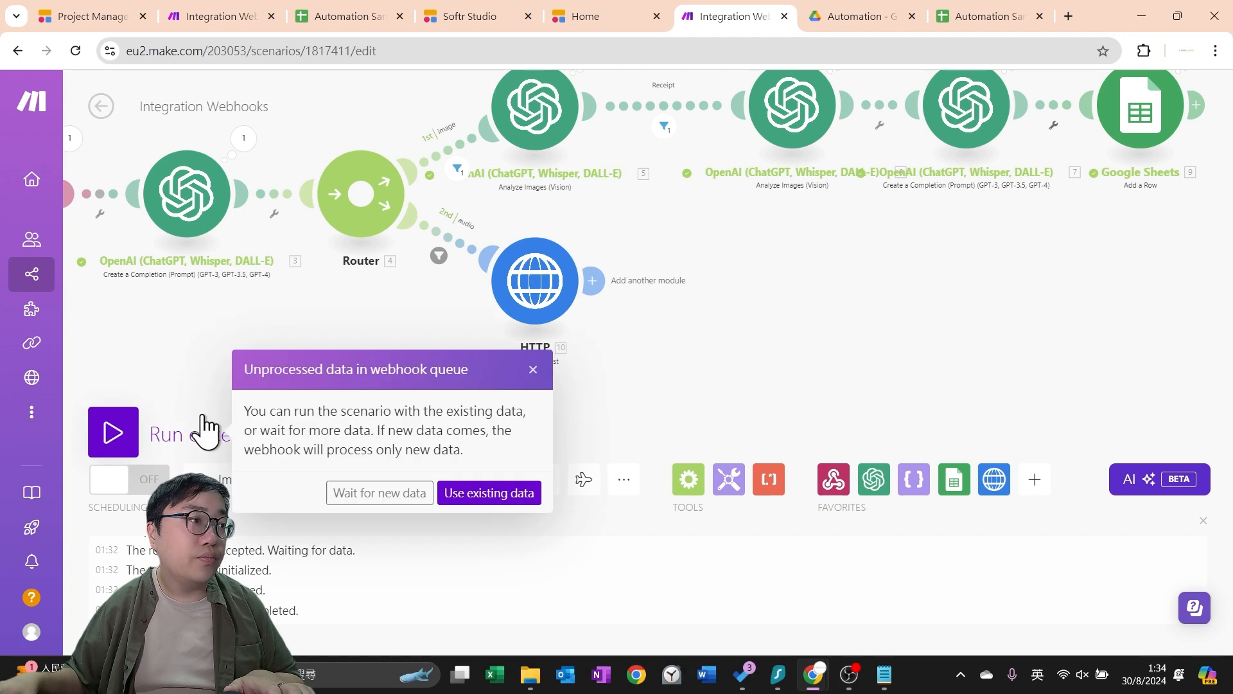
pyautogui.click(403, 493)
pyautogui.click(585, 16)
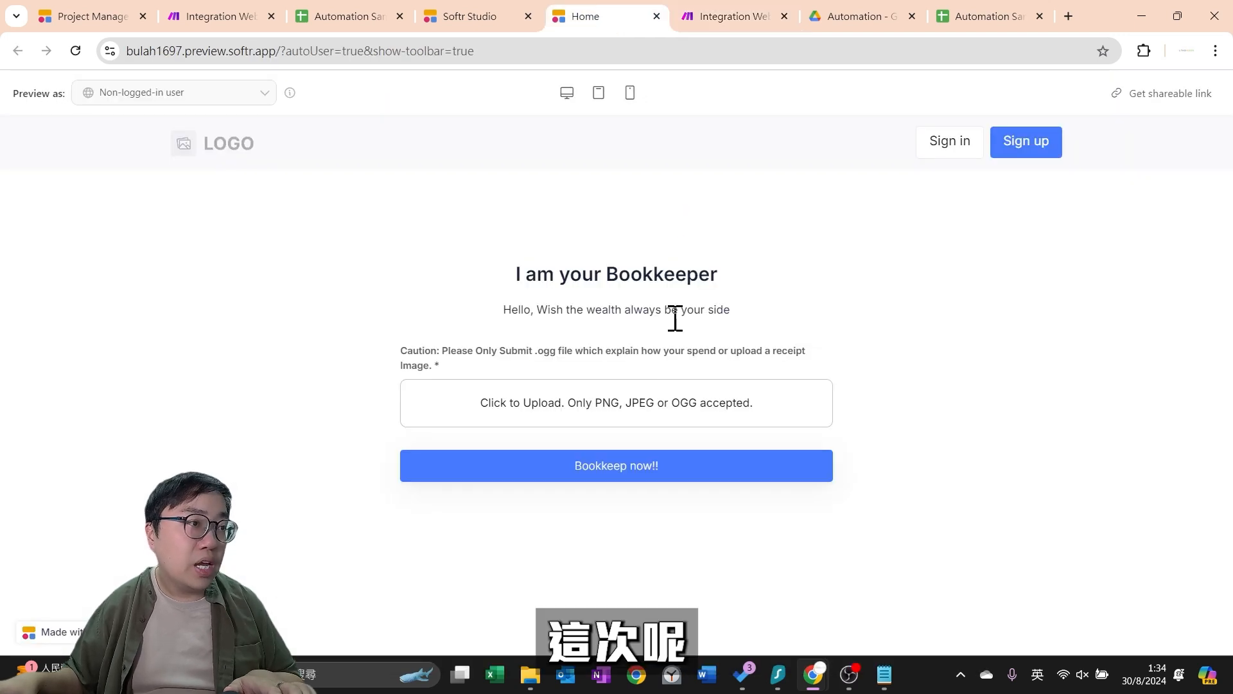
pyautogui.click(656, 403)
pyautogui.click(243, 126)
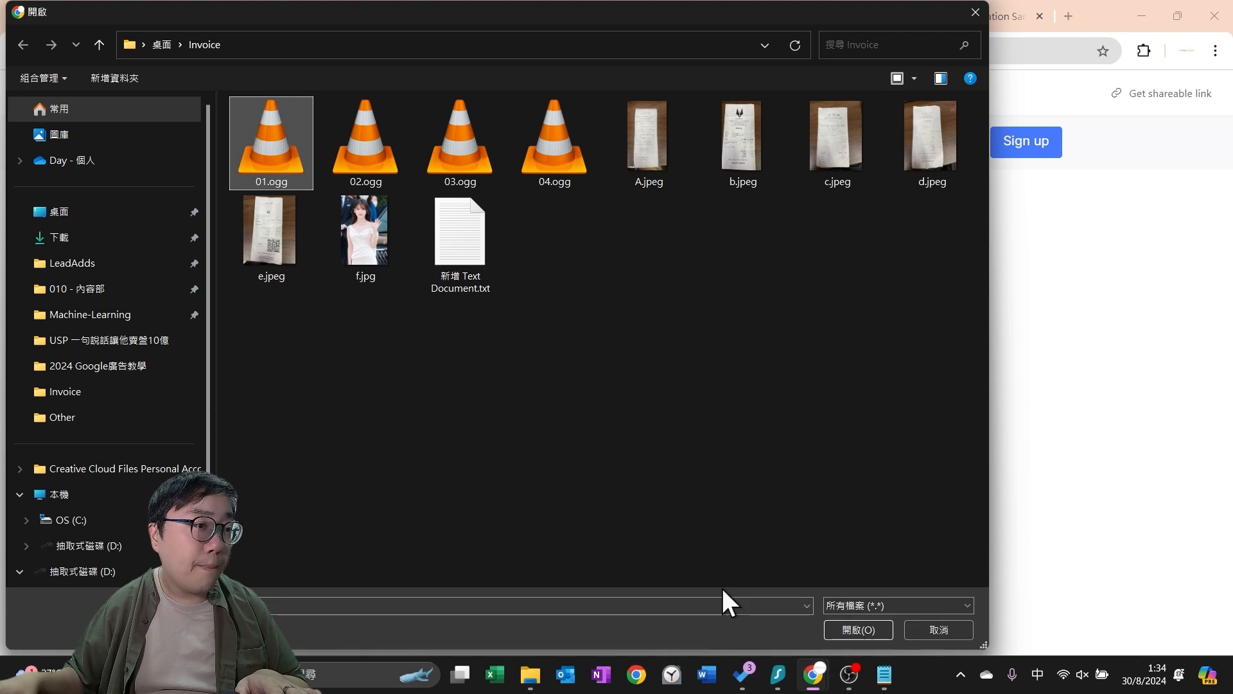
pyautogui.click(826, 622)
pyautogui.click(635, 496)
pyautogui.hotkey('ctrl', 'Tab')
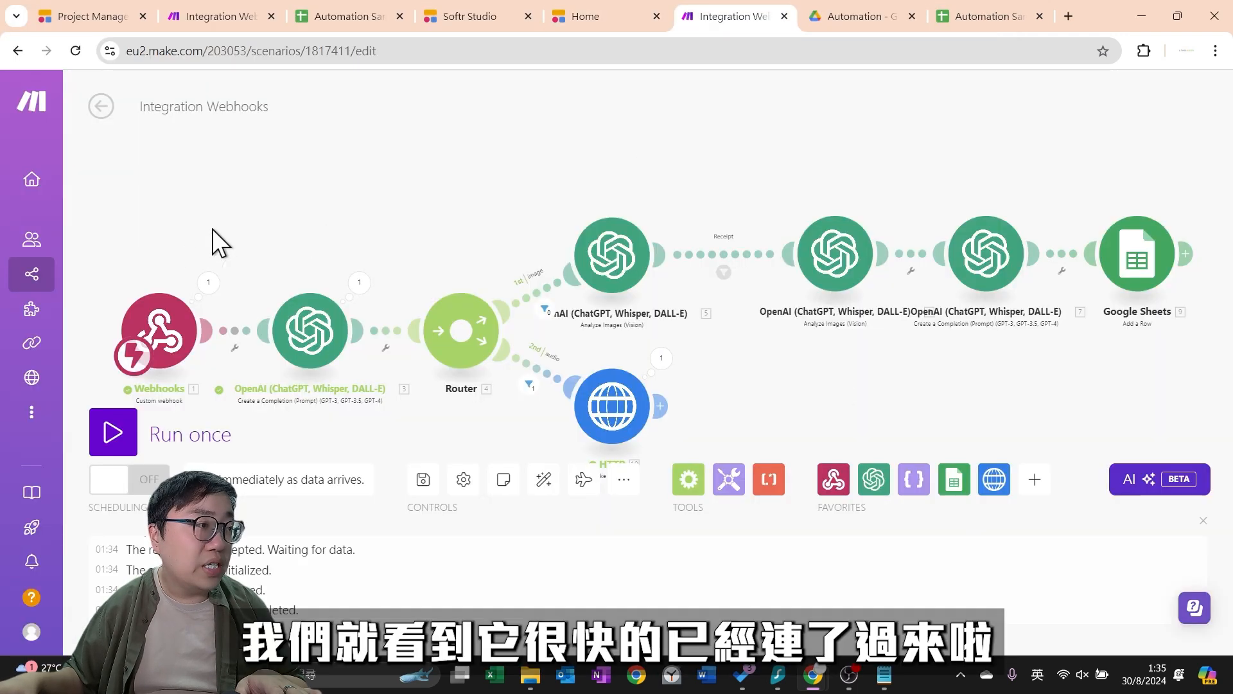
# Inspect the HTTP module's run result, checking the input URL, the output status code and the expanded file data
pyautogui.click(661, 359)
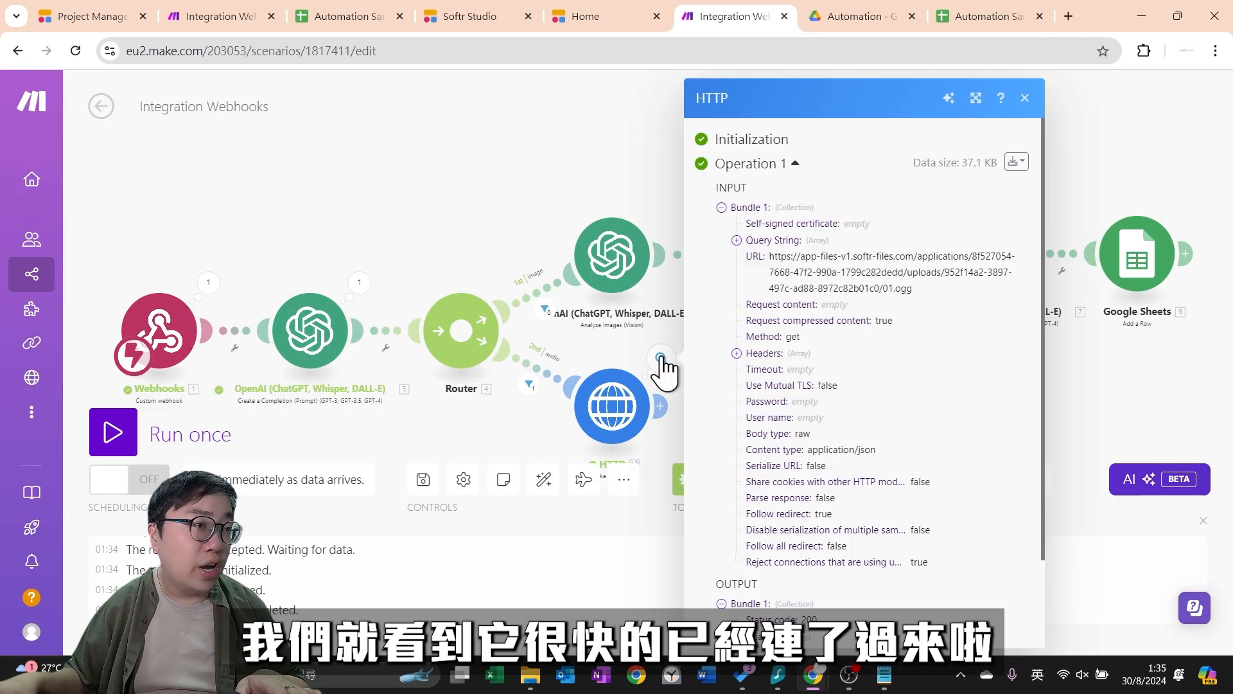
pyautogui.moveTo(780, 257); pyautogui.dragTo(917, 257)
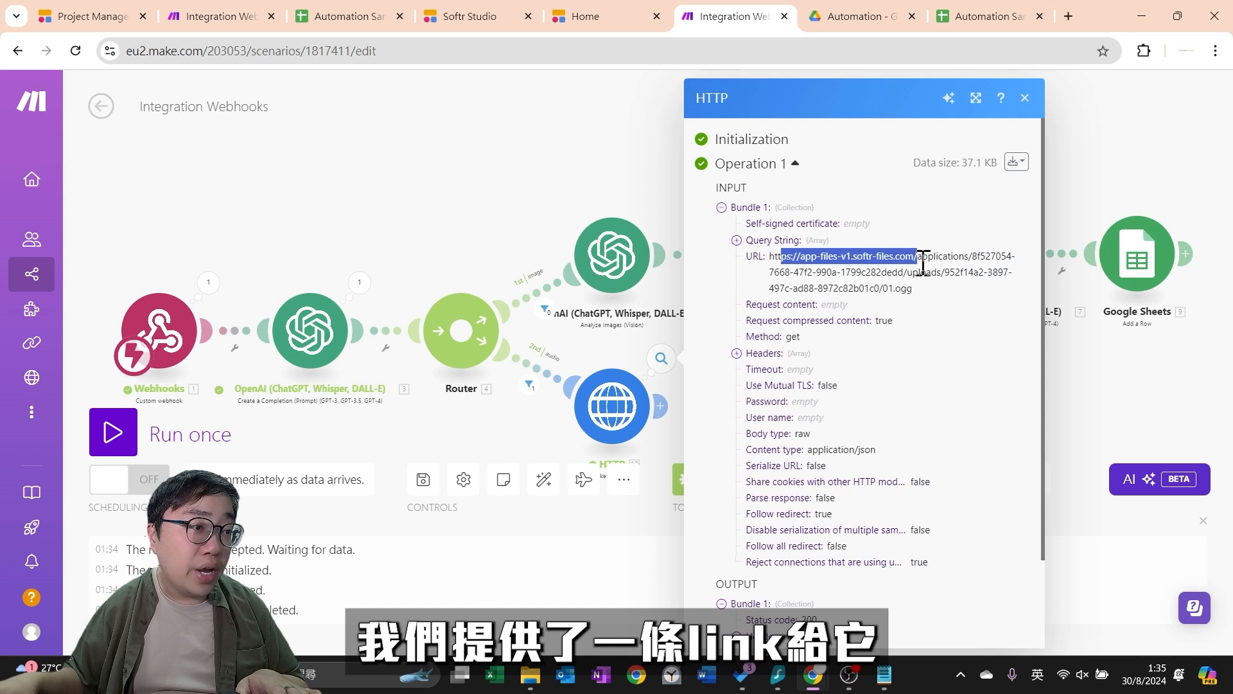
pyautogui.scroll(-2, 837, 476)
pyautogui.moveTo(763, 512); pyautogui.dragTo(817, 516)
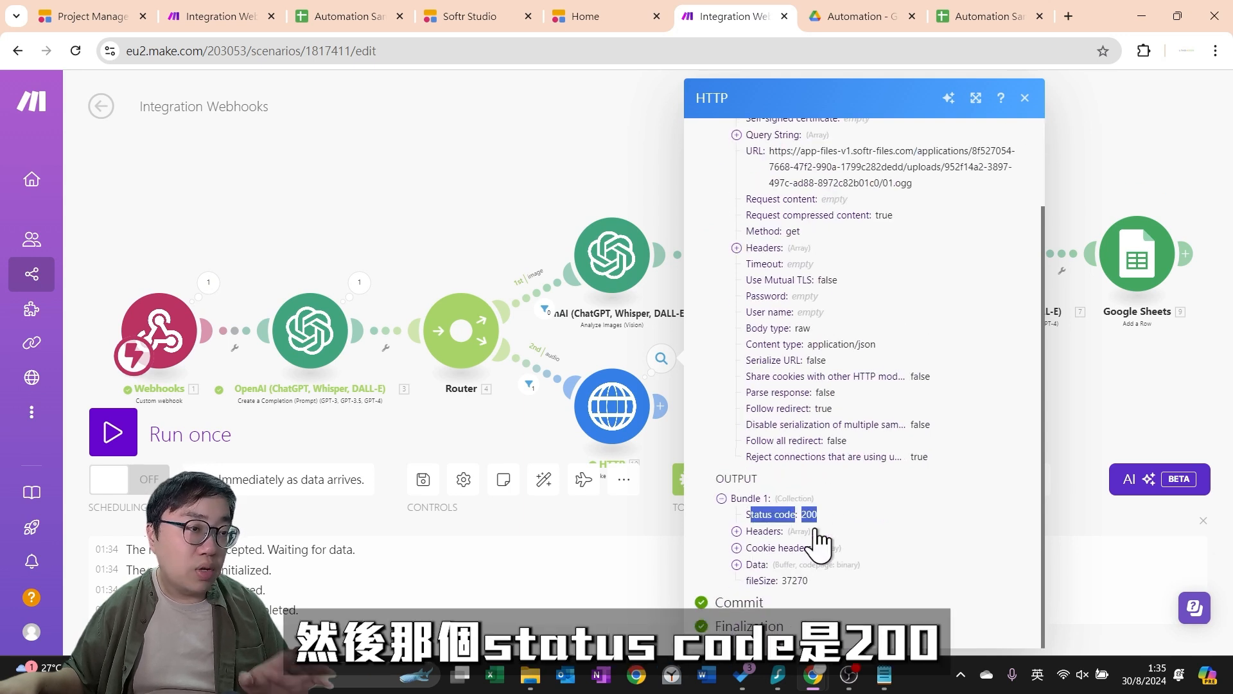
pyautogui.click(737, 565)
pyautogui.scroll(-3, 850, 533)
pyautogui.moveTo(746, 428); pyautogui.dragTo(850, 532)
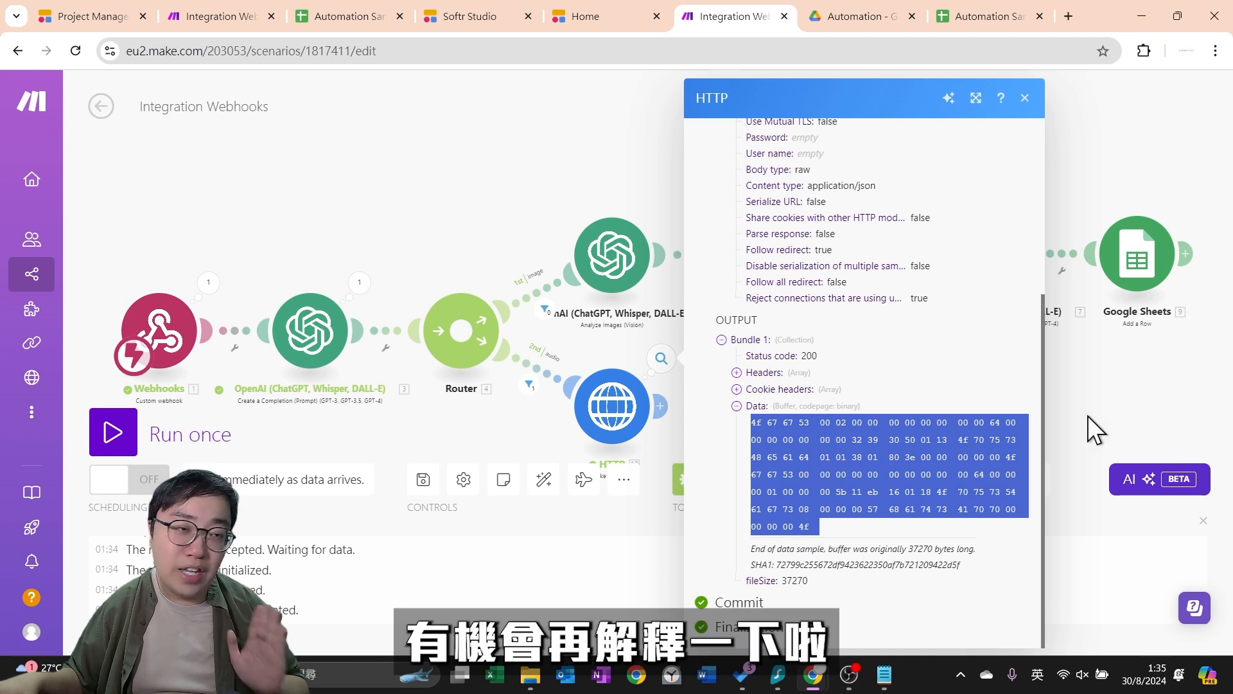
# Add an OpenAI Create a Transcription (Whisper) module after the HTTP module on the audio route
pyautogui.moveTo(1084, 416); pyautogui.dragTo(966, 353)
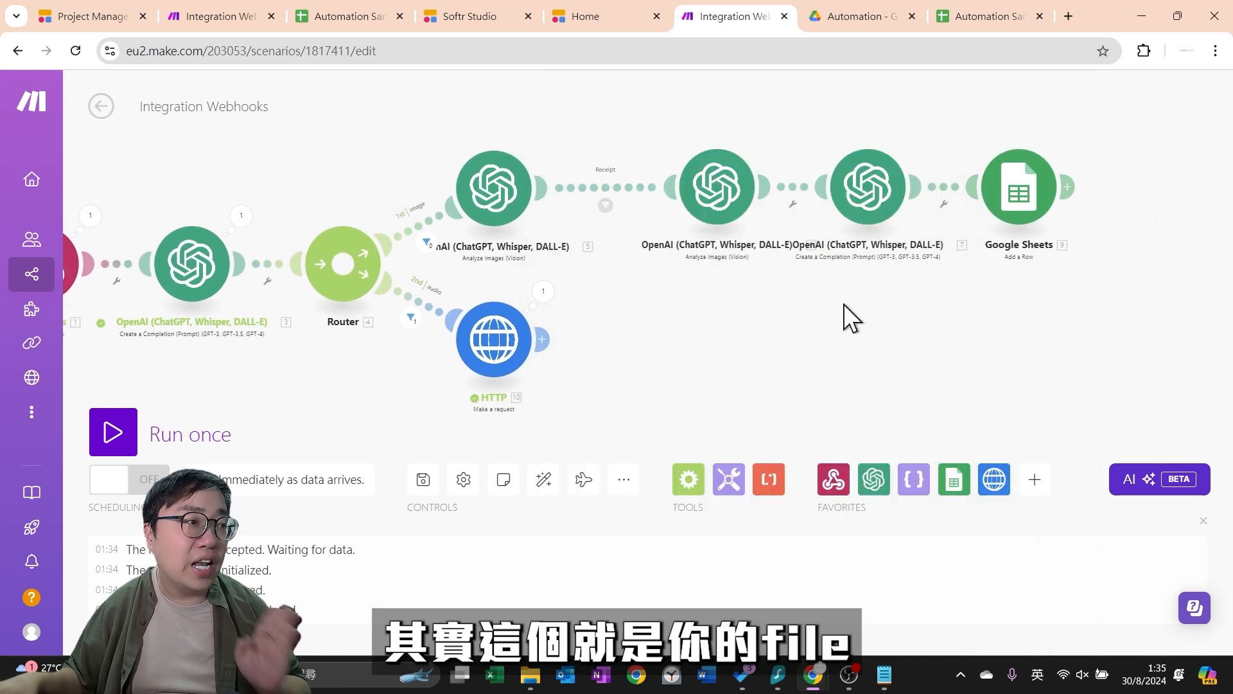
pyautogui.click(545, 339)
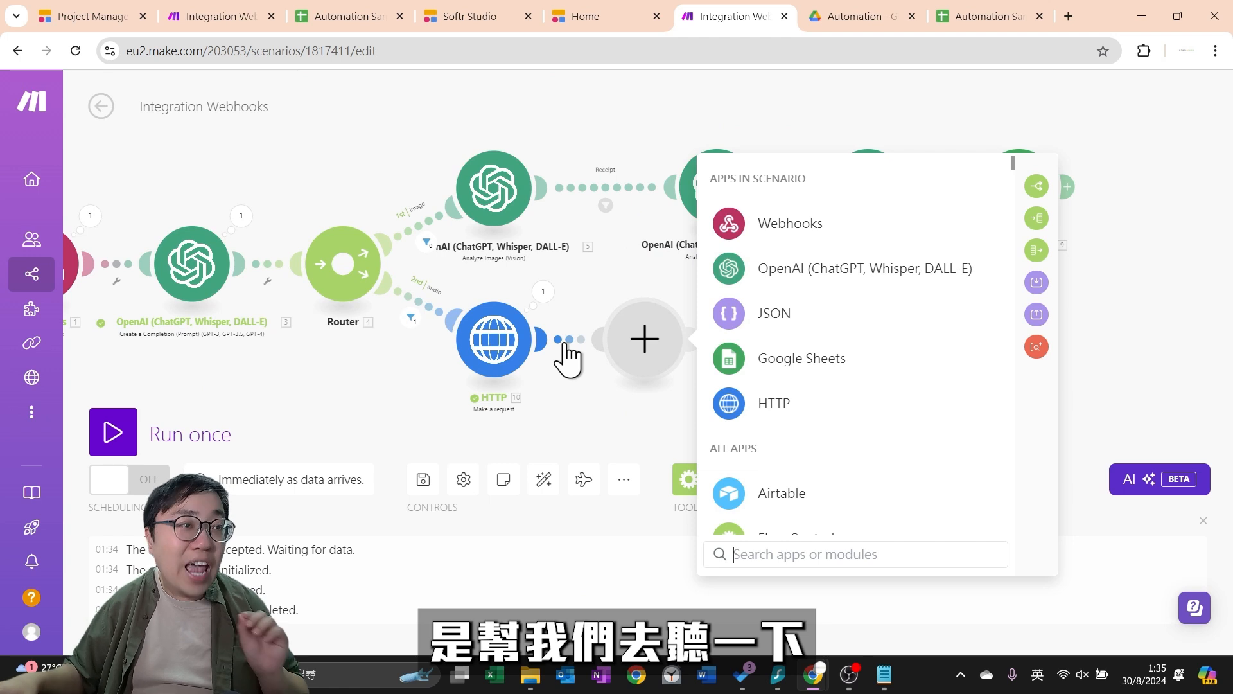
pyautogui.click(733, 283)
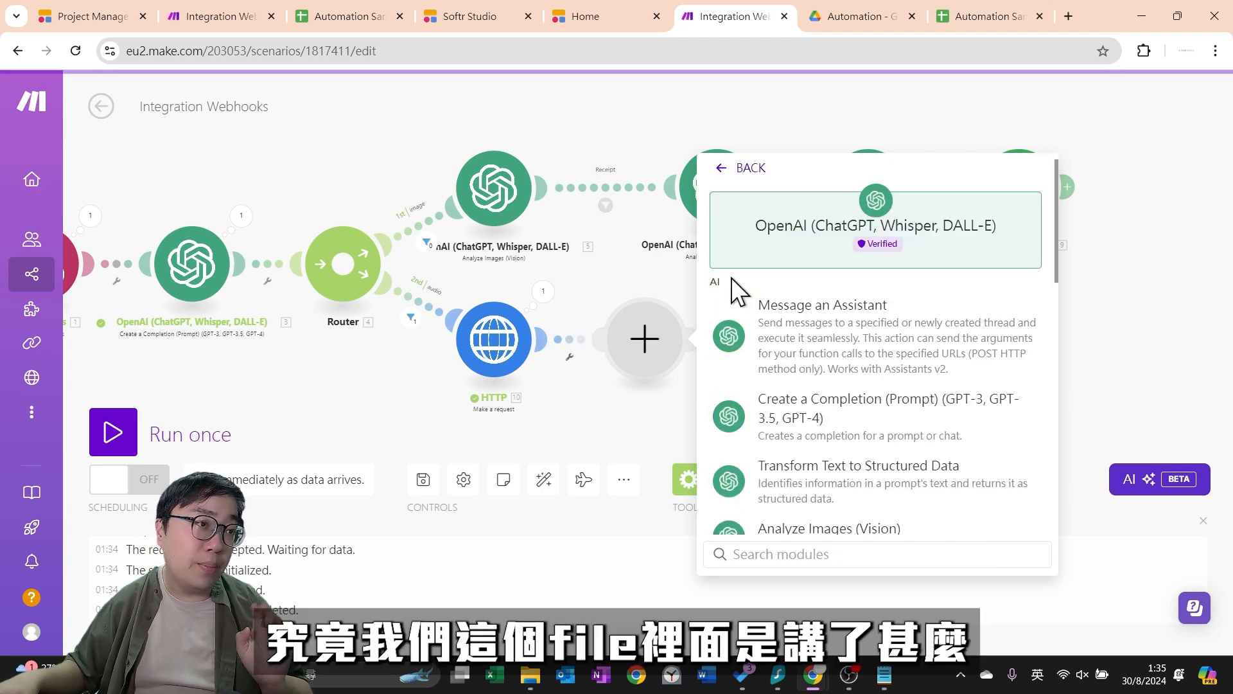
pyautogui.scroll(-6, 886, 314)
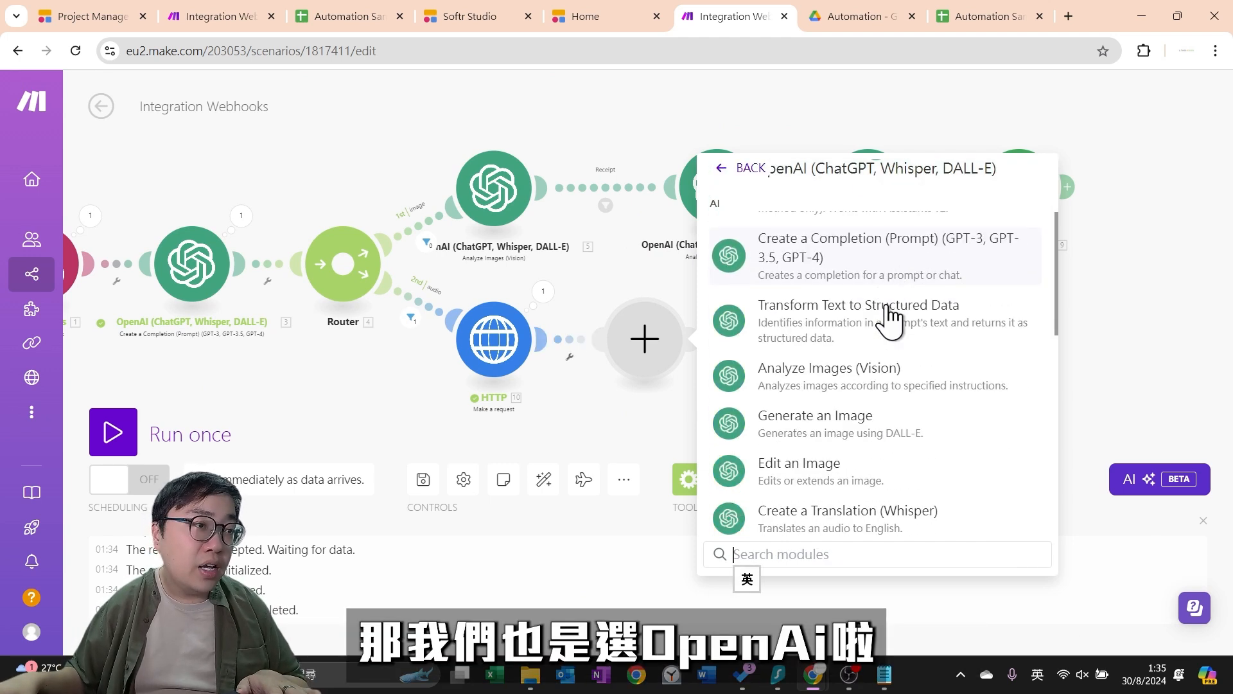
pyautogui.scroll(-1, 956, 363)
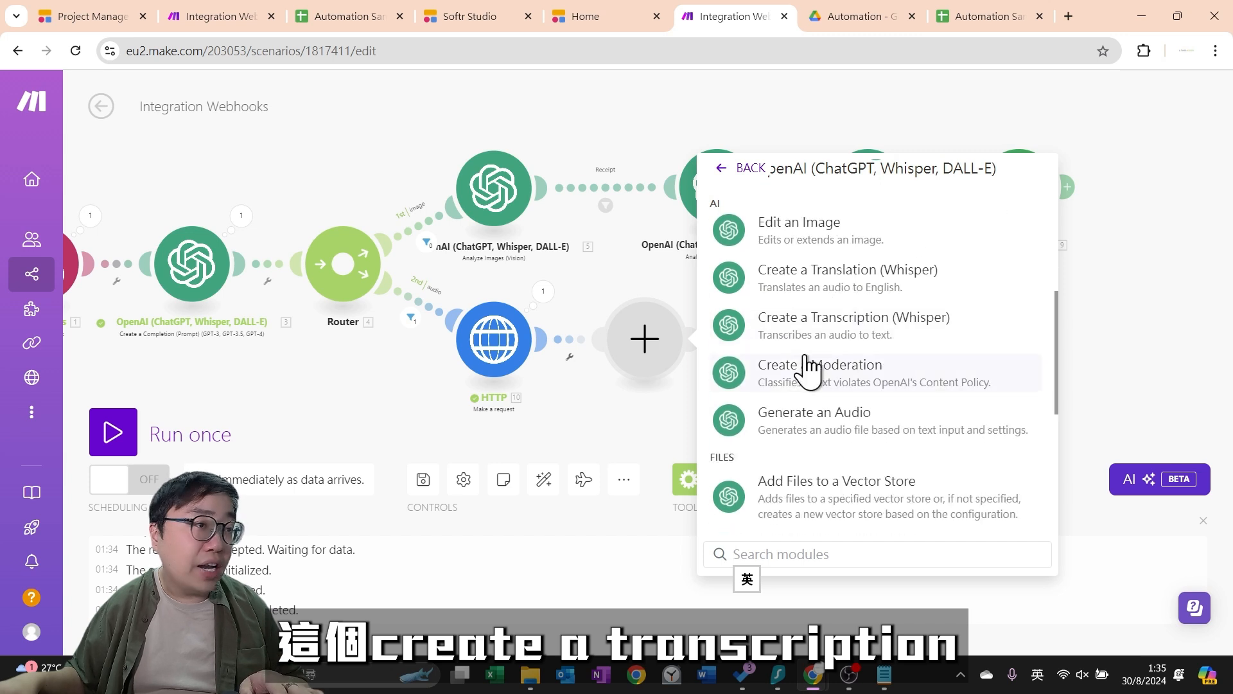
pyautogui.click(838, 328)
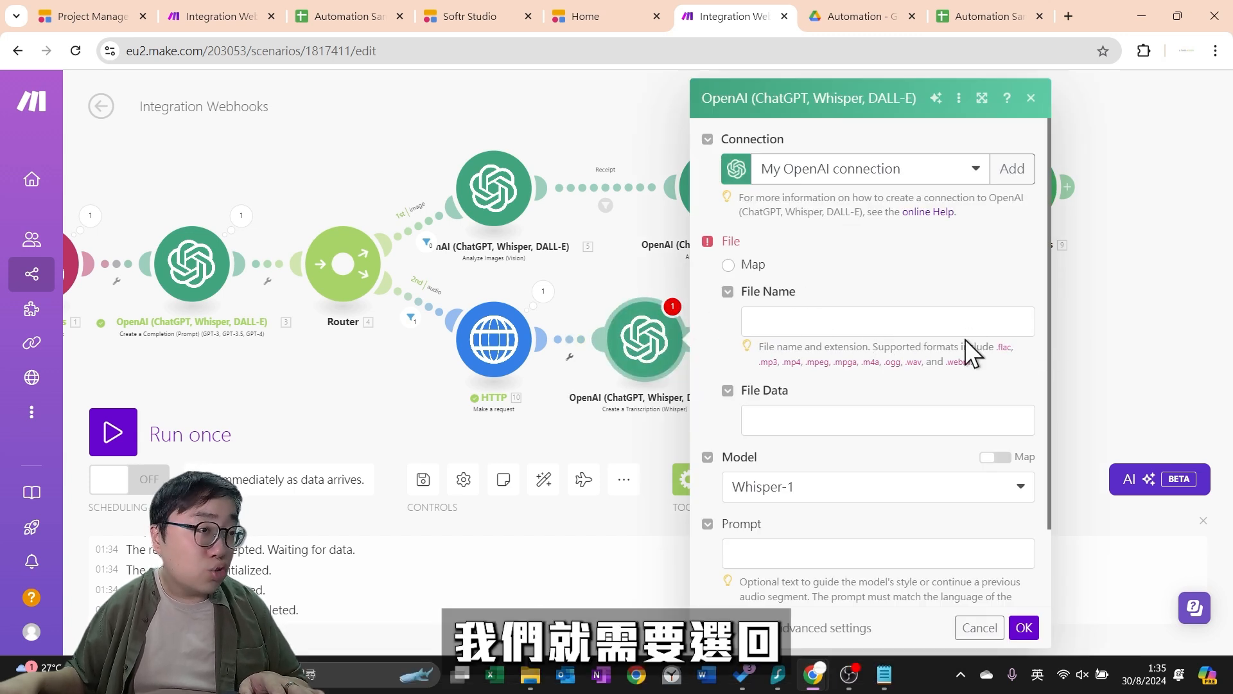
# Set the transcription module's file name to file.ogg and map its file data to the HTTP module's Data output
pyautogui.click(897, 324)
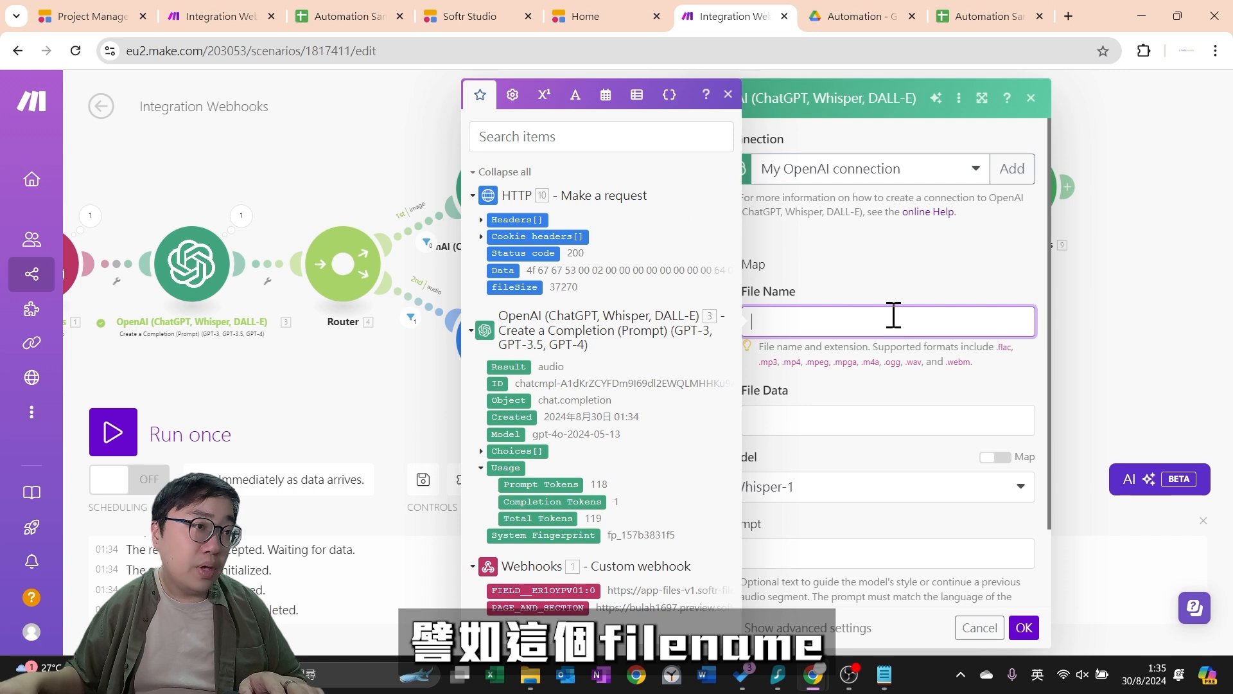
pyautogui.write('file.og')
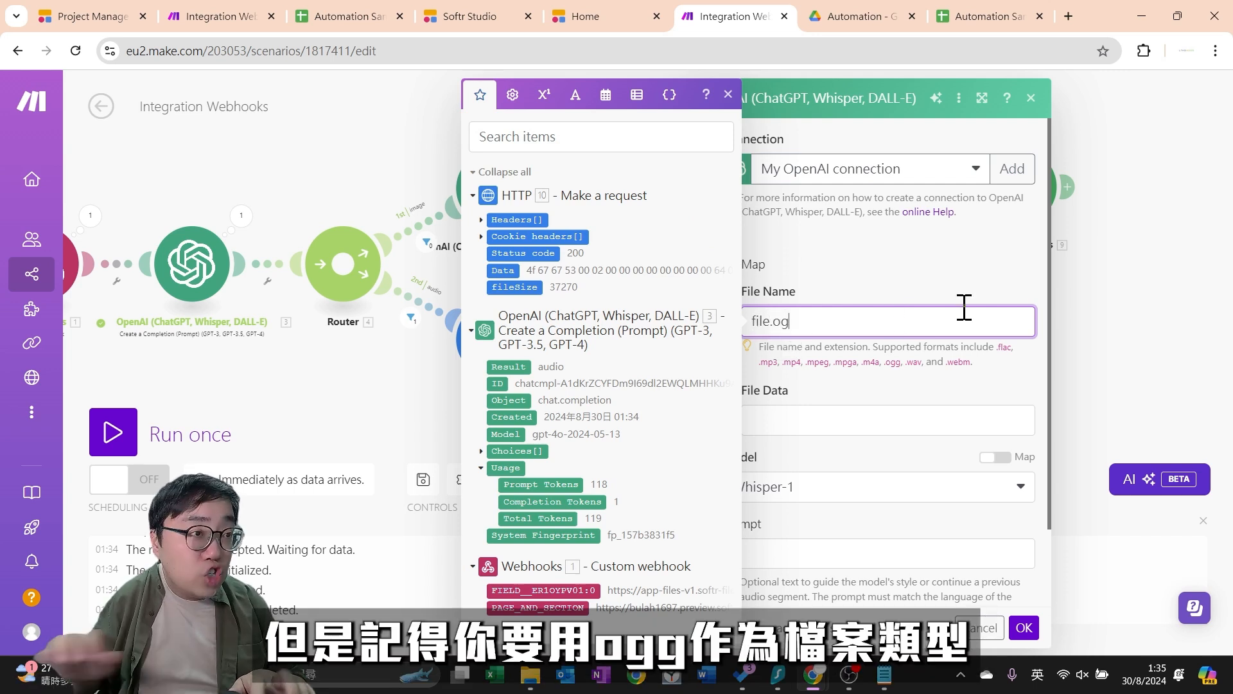
pyautogui.write('g')
pyautogui.click(1003, 387)
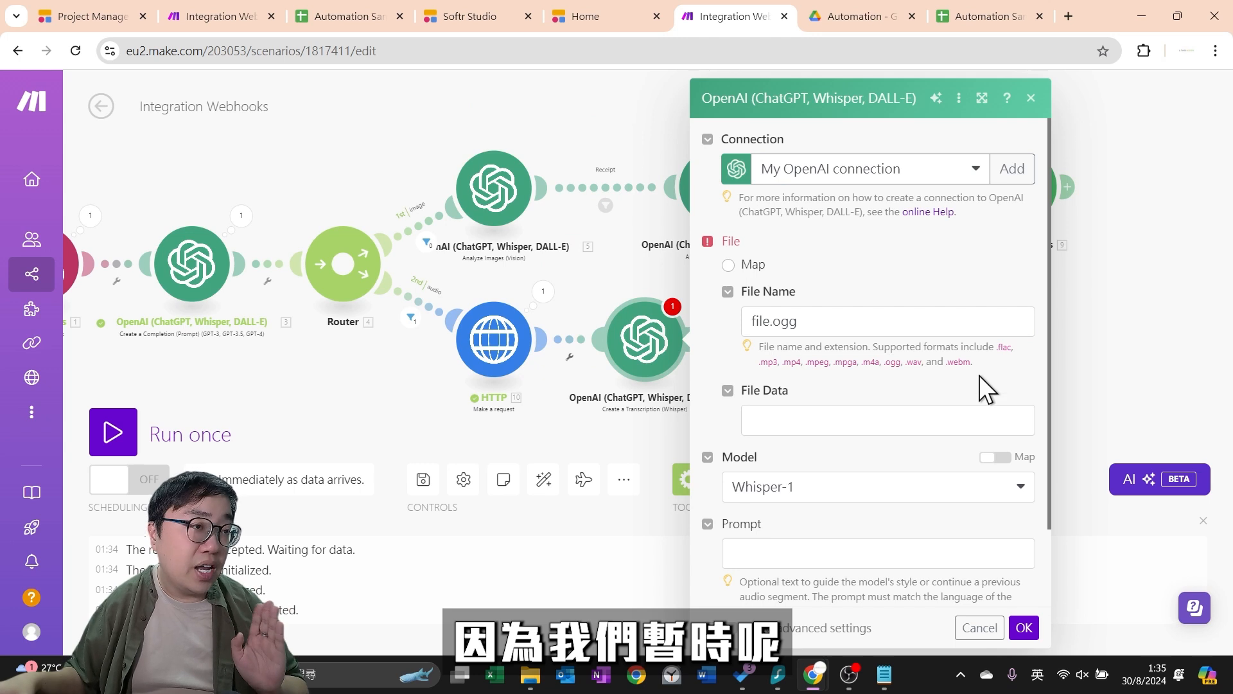
pyautogui.doubleClick(783, 321)
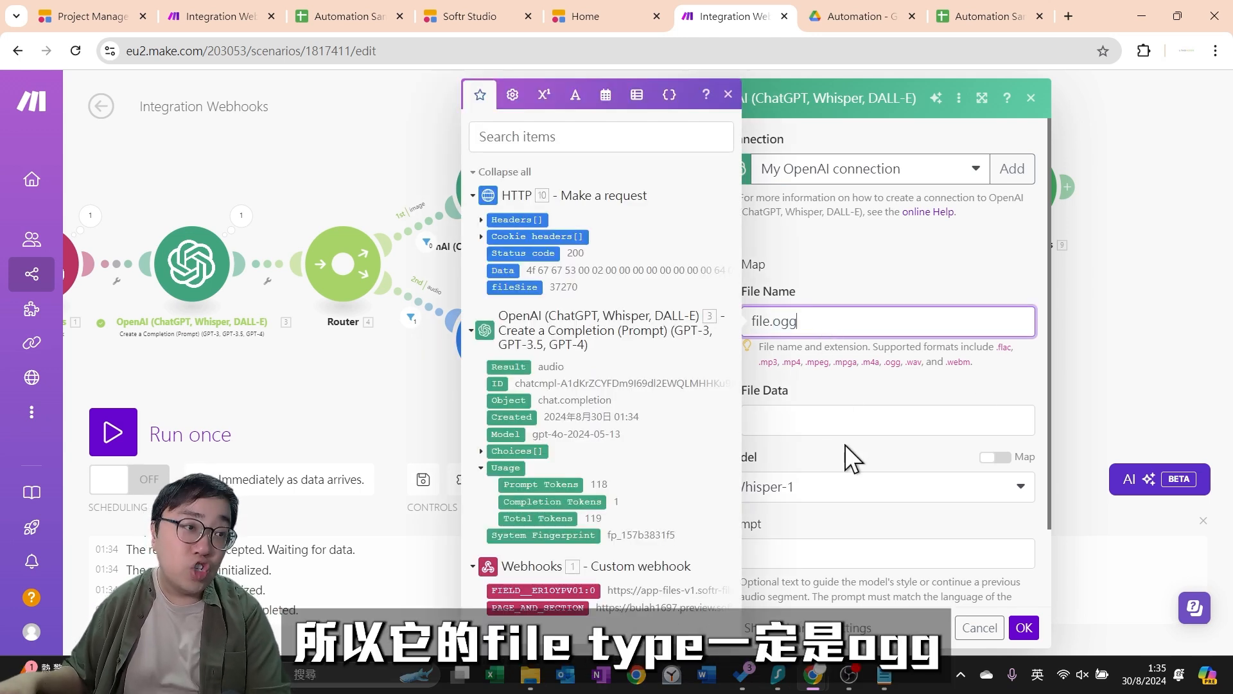
pyautogui.click(852, 419)
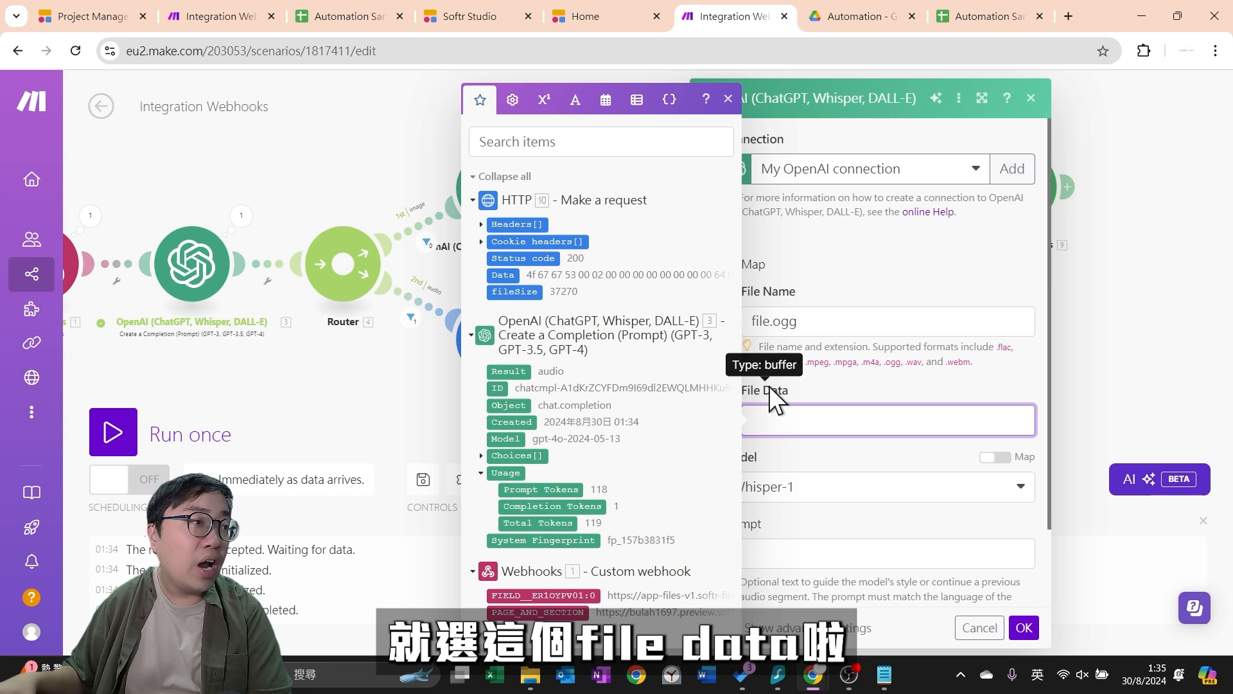
pyautogui.click(510, 281)
pyautogui.click(936, 449)
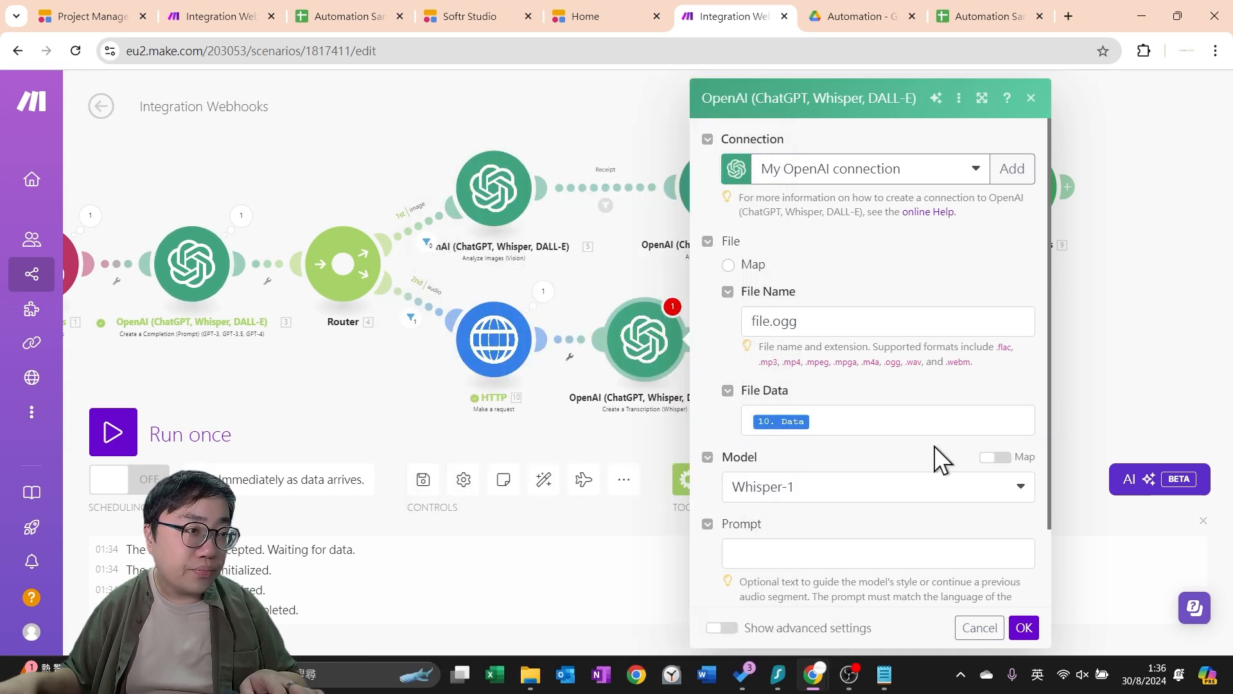
# Set the transcription's response format to Text, confirm the module, and save the scenario
pyautogui.scroll(-2, 934, 446)
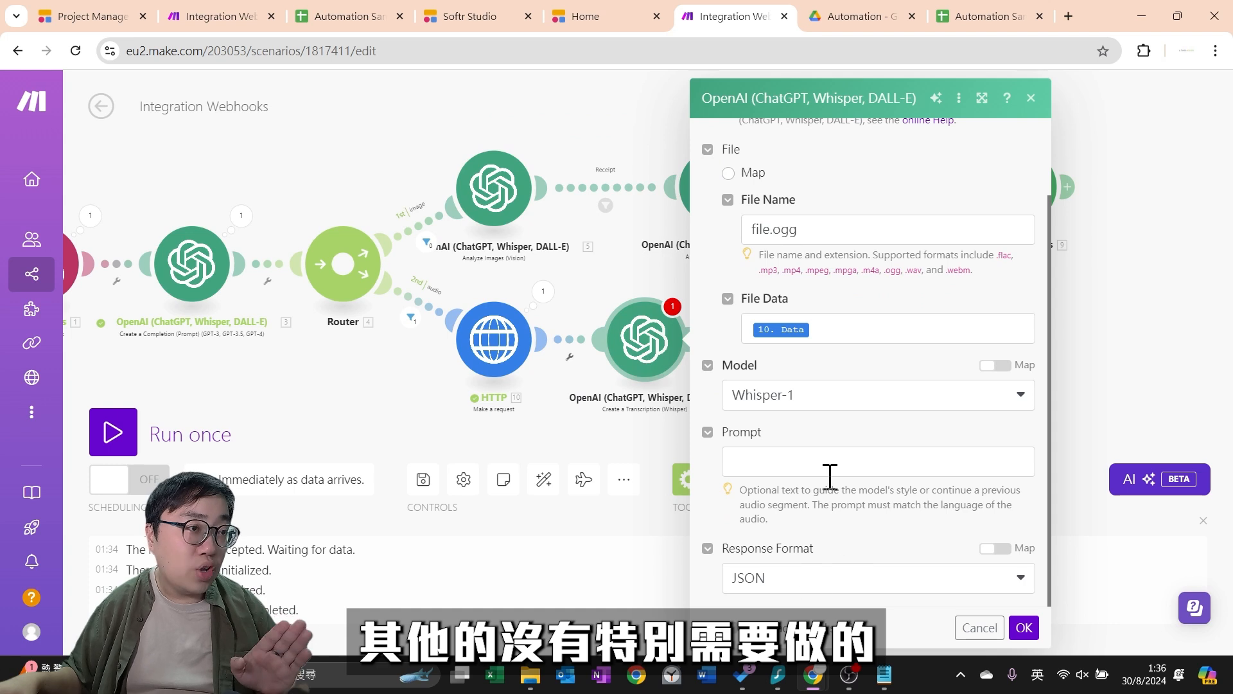
pyautogui.click(813, 578)
pyautogui.click(769, 470)
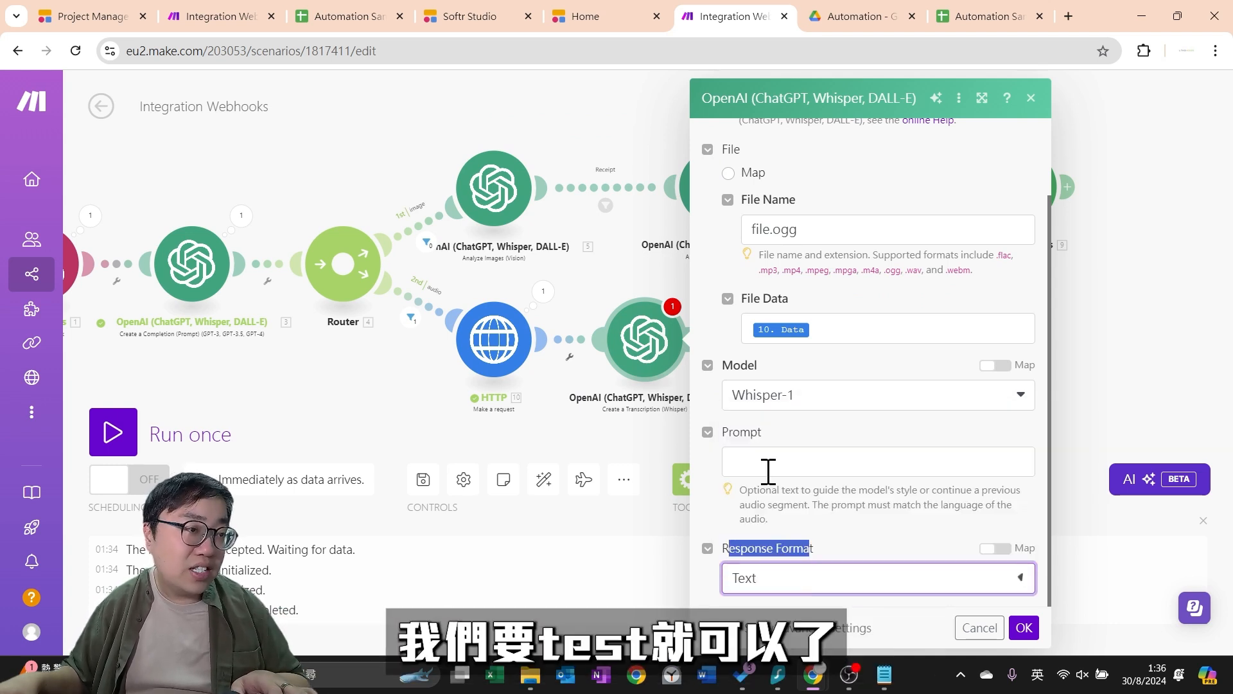
pyautogui.click(1021, 633)
pyautogui.click(424, 480)
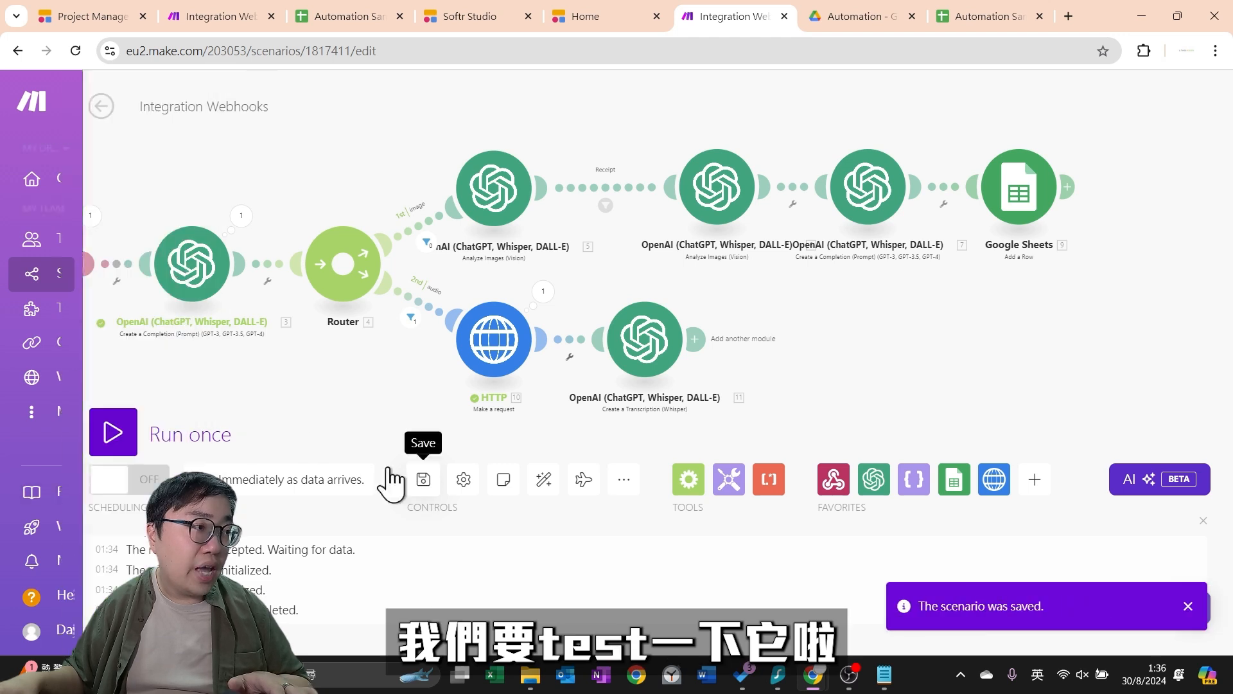
# Test the transcription by running the scenario once for new data, submitting 01.ogg again in the Bookkeeper form, and returning to Make
pyautogui.click(113, 432)
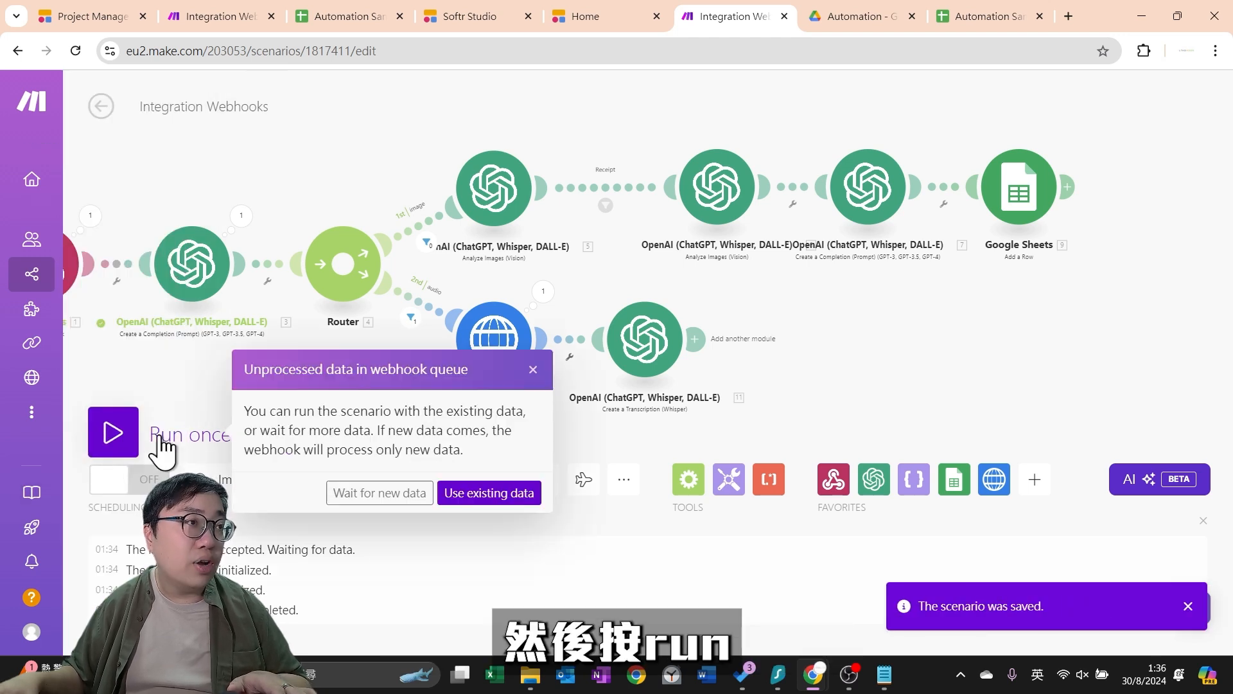
pyautogui.click(411, 493)
pyautogui.click(585, 16)
pyautogui.click(642, 394)
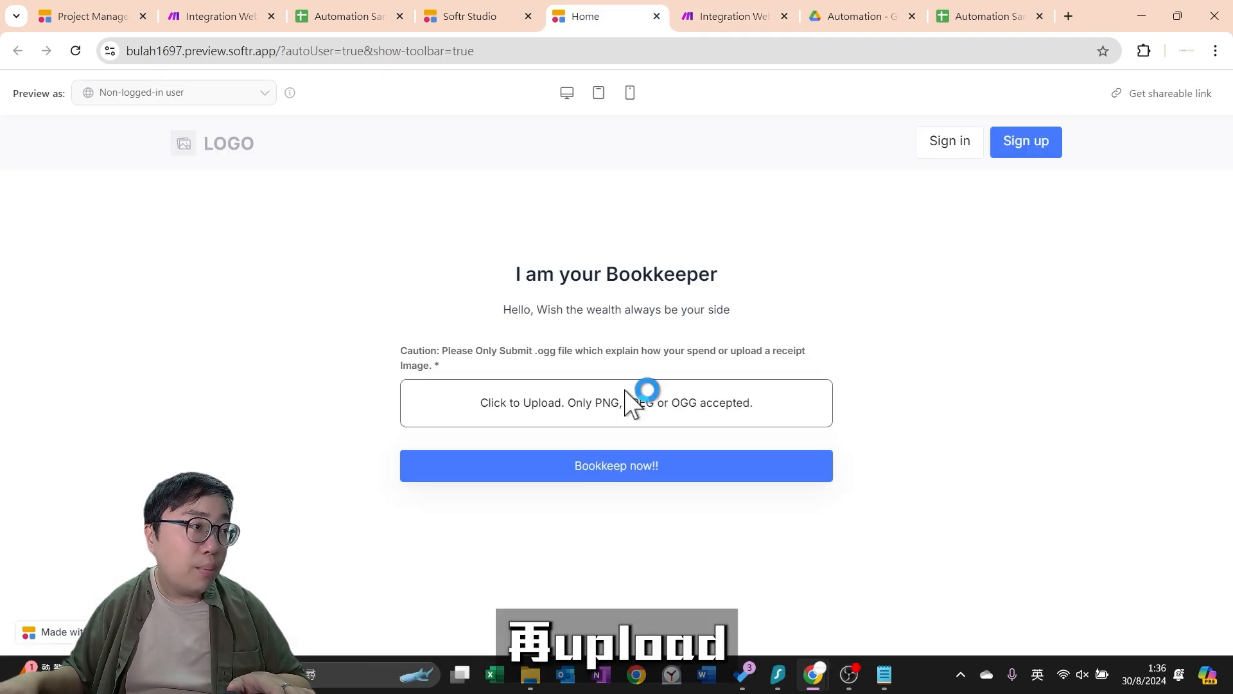
pyautogui.click(272, 114)
pyautogui.click(867, 631)
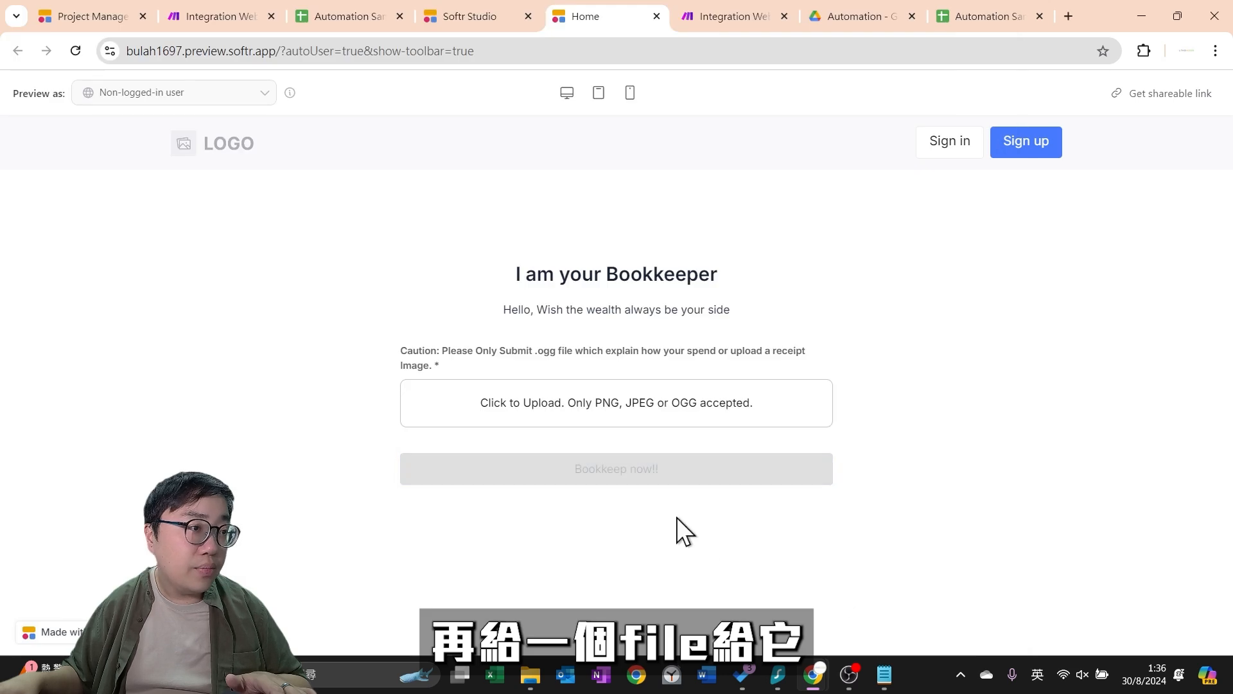
pyautogui.click(696, 499)
pyautogui.click(734, 16)
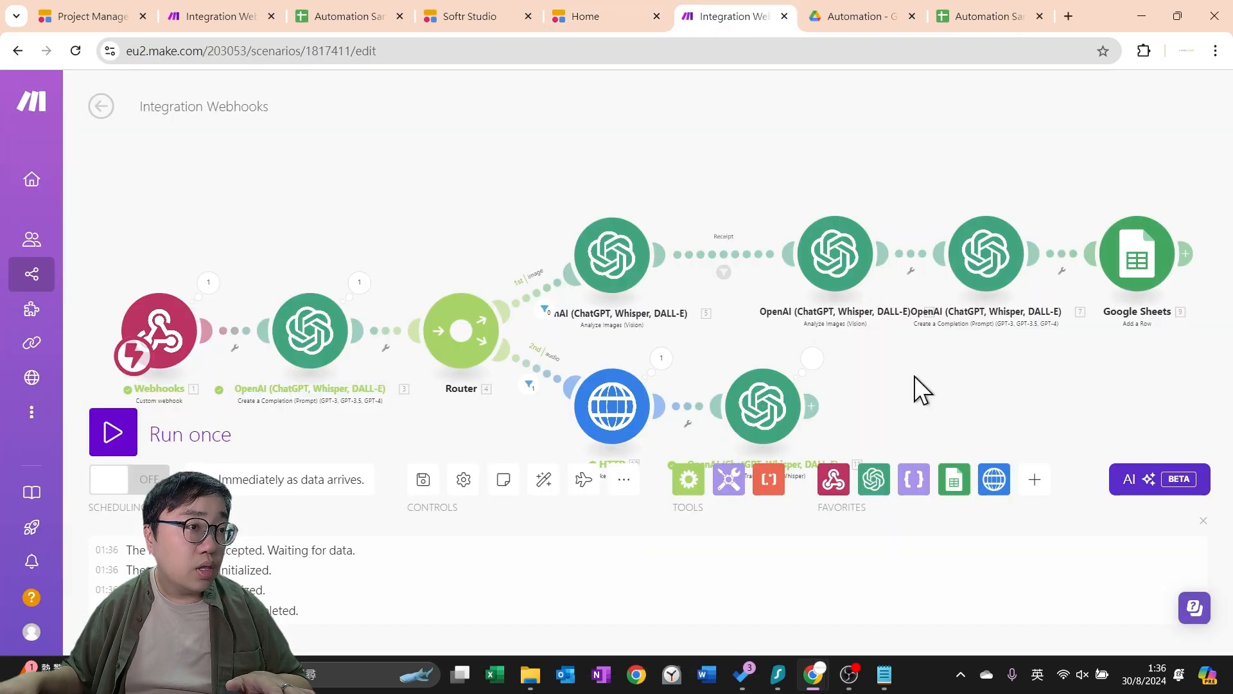
# Inspect the transcription module's run result and read the output text transcribed from the audio file
pyautogui.moveTo(915, 376); pyautogui.dragTo(846, 316)
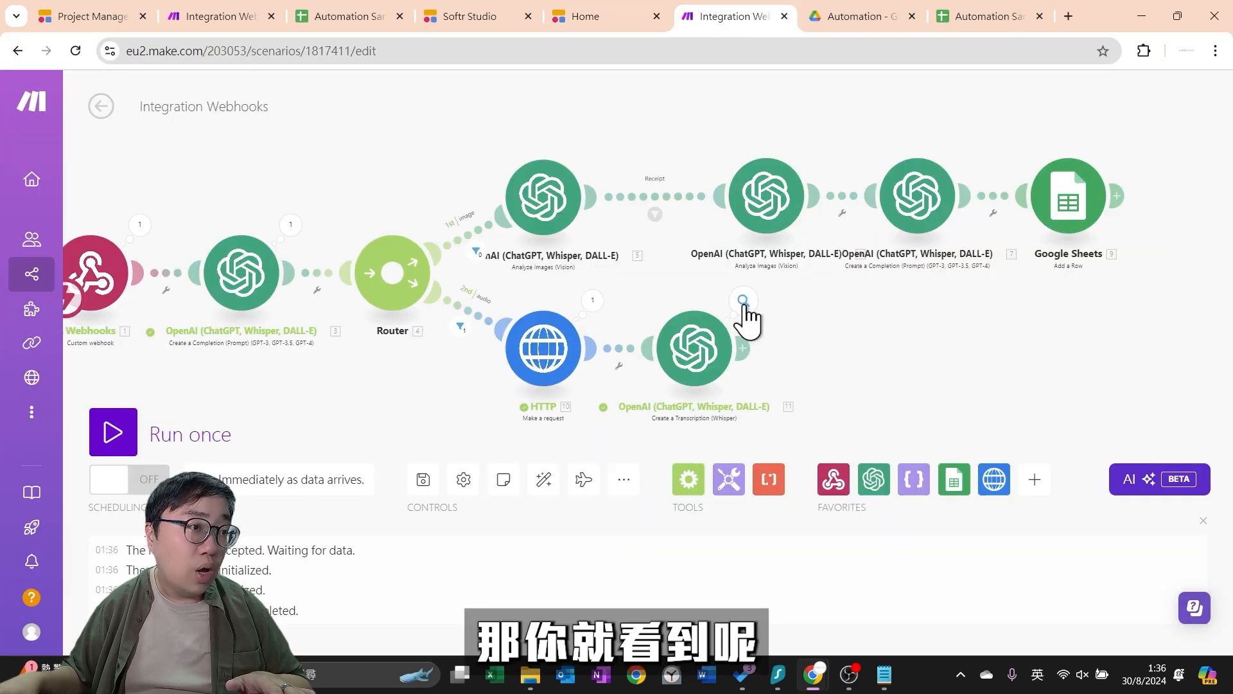
pyautogui.click(744, 303)
pyautogui.moveTo(856, 401); pyautogui.dragTo(1027, 381)
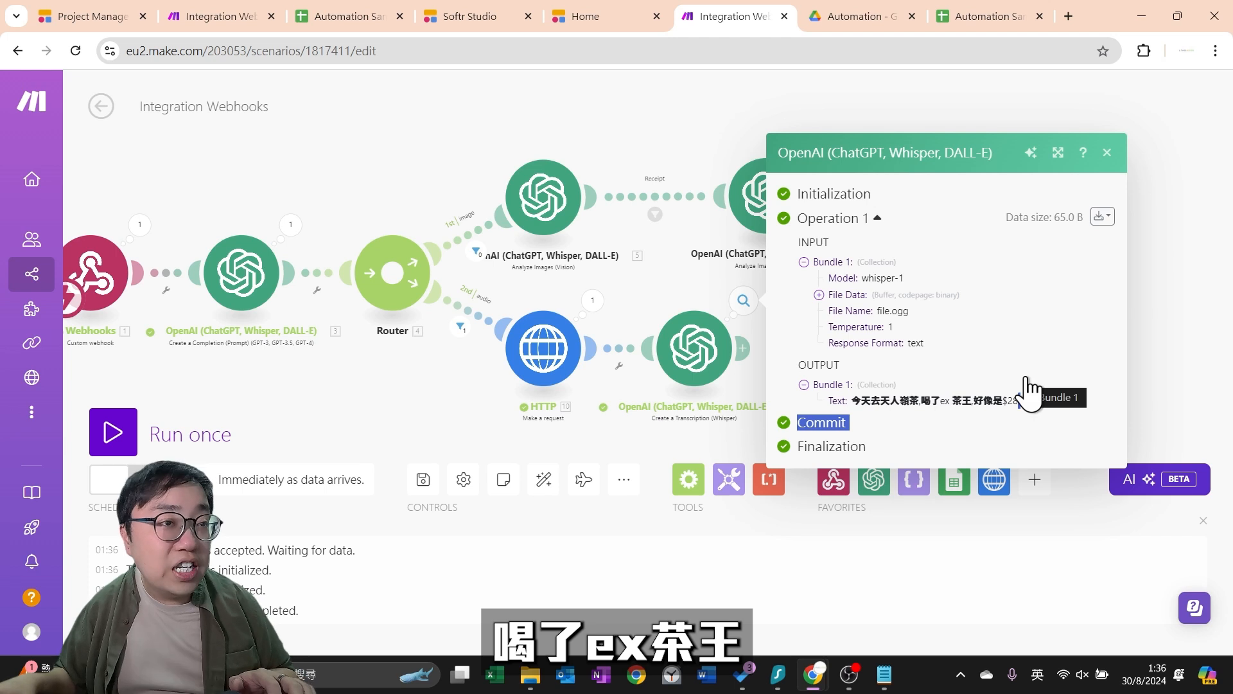
pyautogui.click(1074, 379)
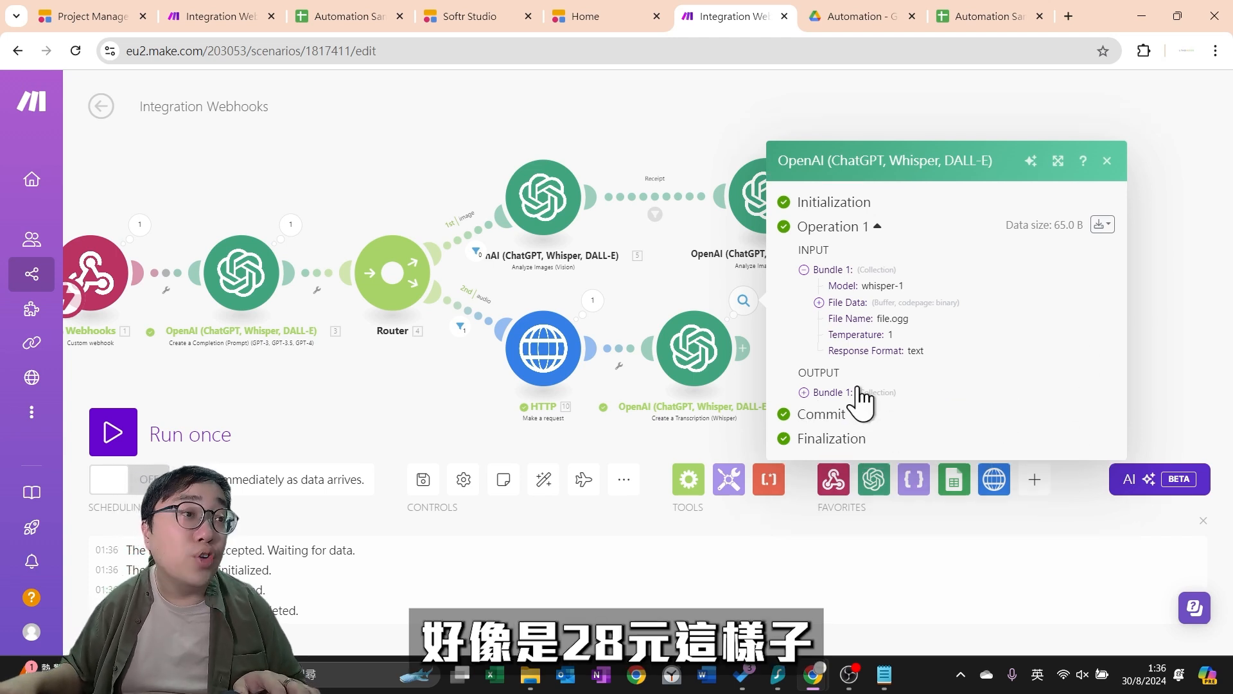
# Expand the transcription's output bundle, compare its text with the 01.ogg recording in VLC, and close the player and run result
pyautogui.click(860, 390)
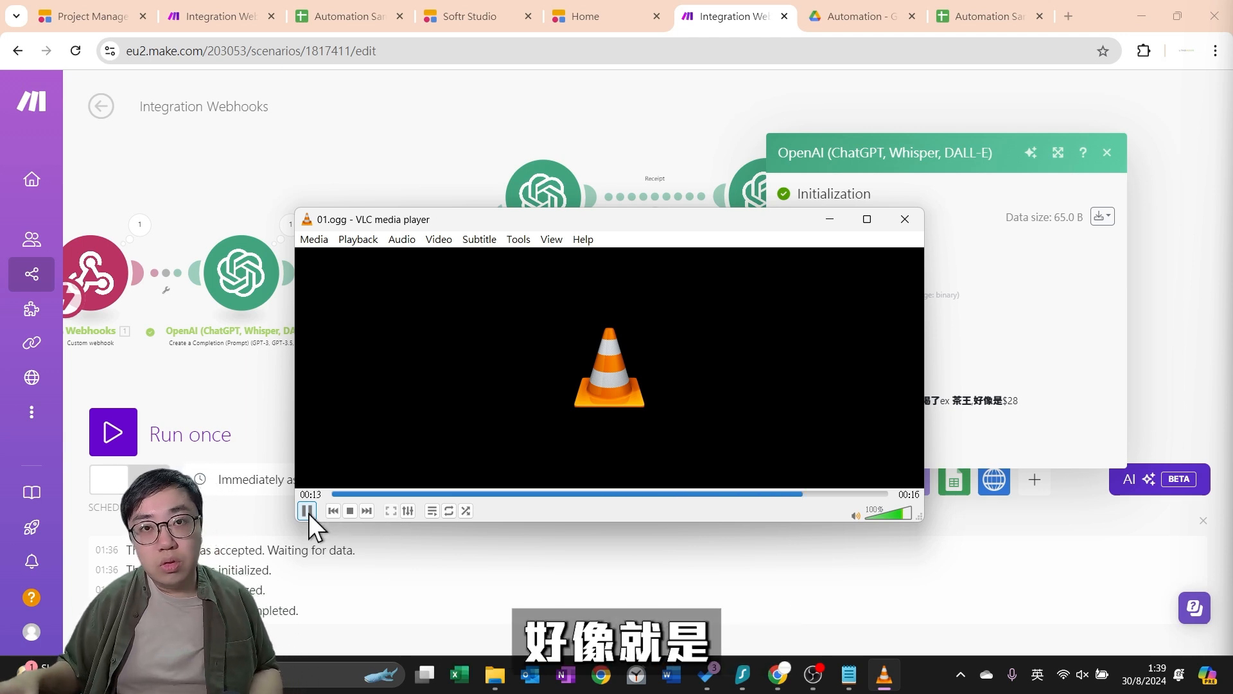
pyautogui.click(902, 221)
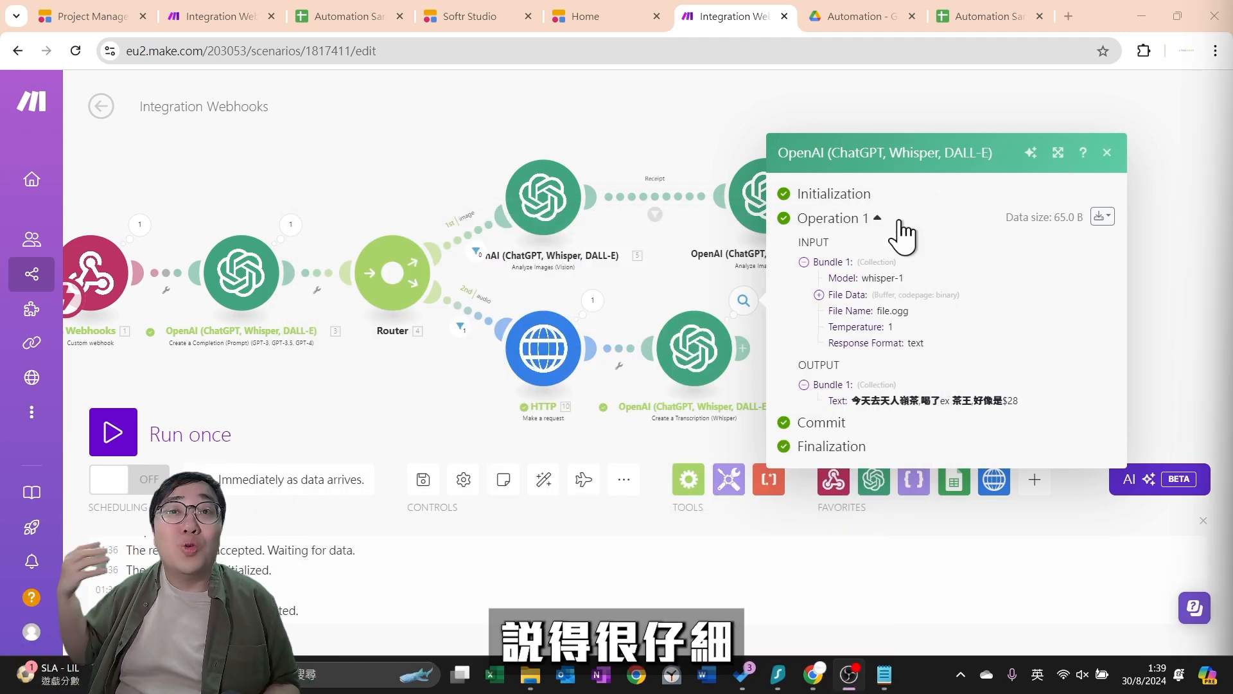
pyautogui.click(1106, 154)
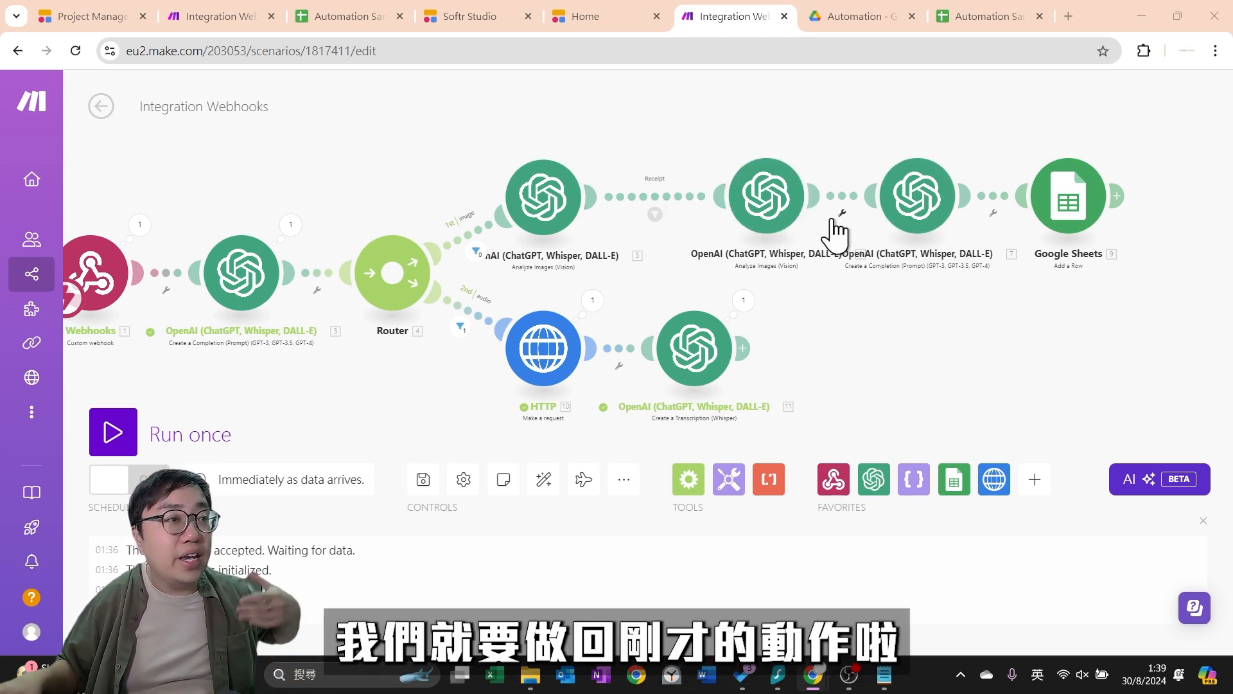
# Add an OpenAI Create a Completion (Prompt) module after the transcription module on the audio branch
pyautogui.click(728, 335)
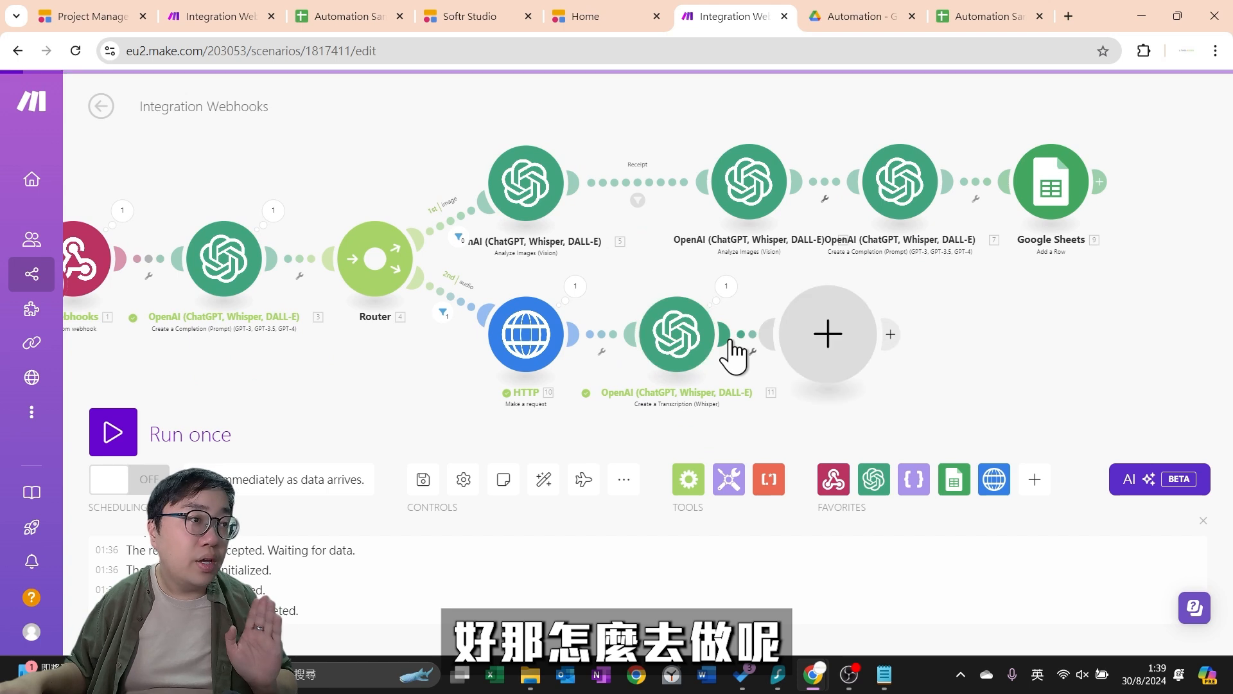
pyautogui.click(911, 275)
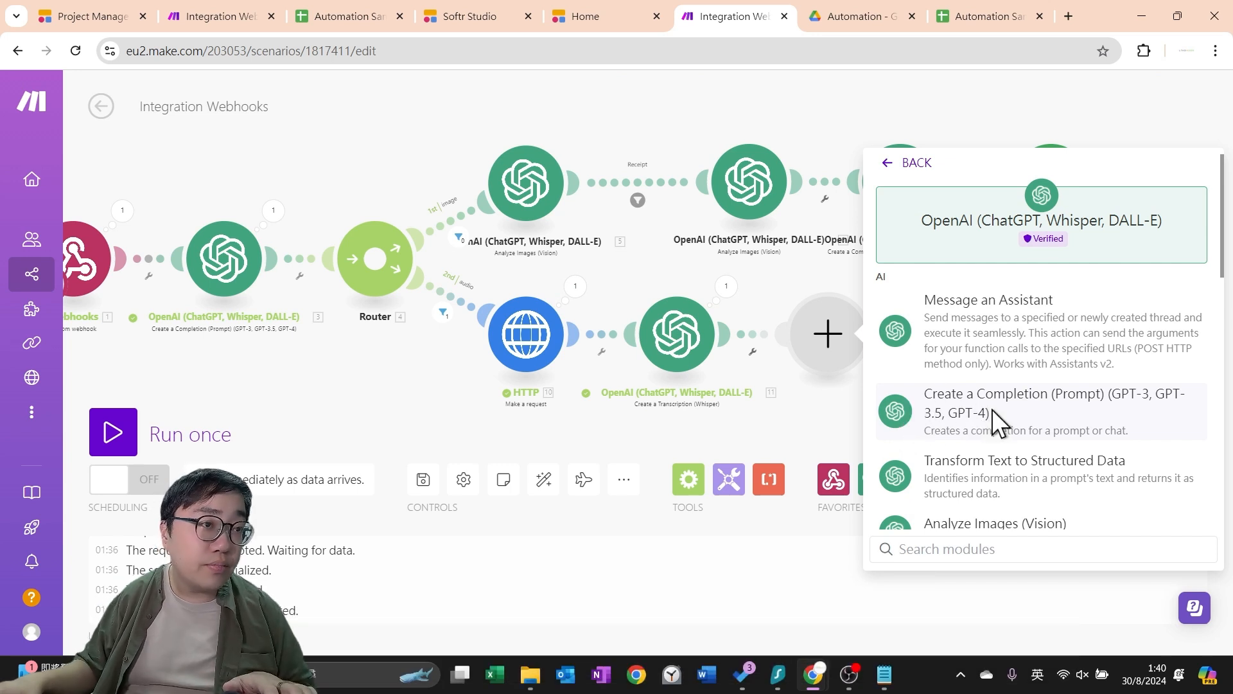
pyautogui.click(920, 424)
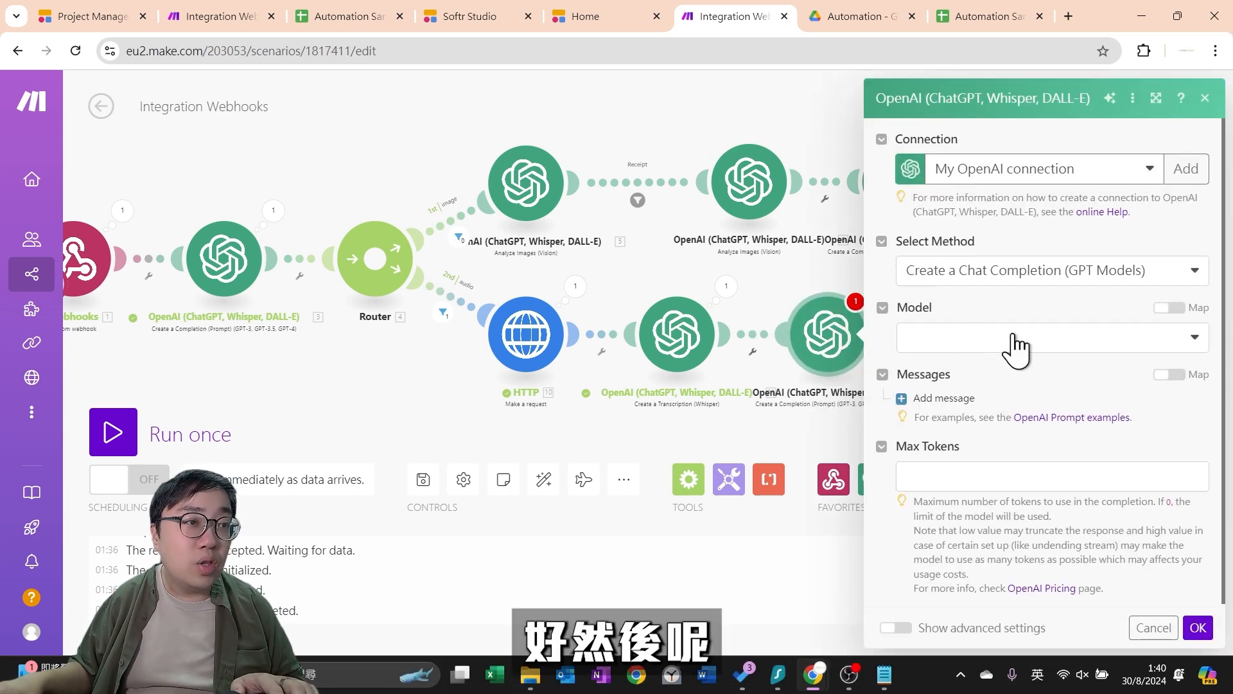
# Set the new completion module's model to gpt-4o and add a message with the User role
pyautogui.click(1015, 341)
pyautogui.click(970, 415)
pyautogui.click(932, 398)
pyautogui.click(976, 446)
pyautogui.click(981, 475)
# Write the message to classify whether the context is about spending, replying "Receipt" or "Not Support" with no other elaboration, and append the transcription's Text
pyautogui.click(1003, 514)
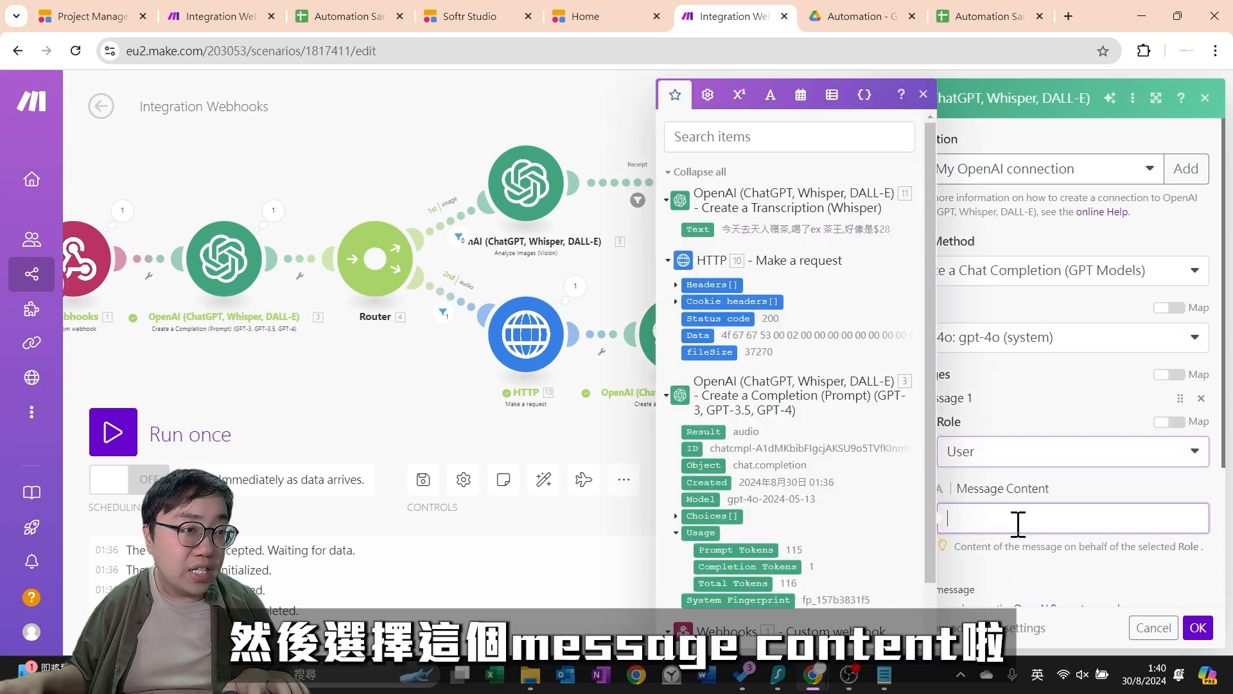
pyautogui.write('Classify below context is about how you spend or not? If yes, please reply "Receipt". If no, Please reply "Not Support"  No other elaboration.')
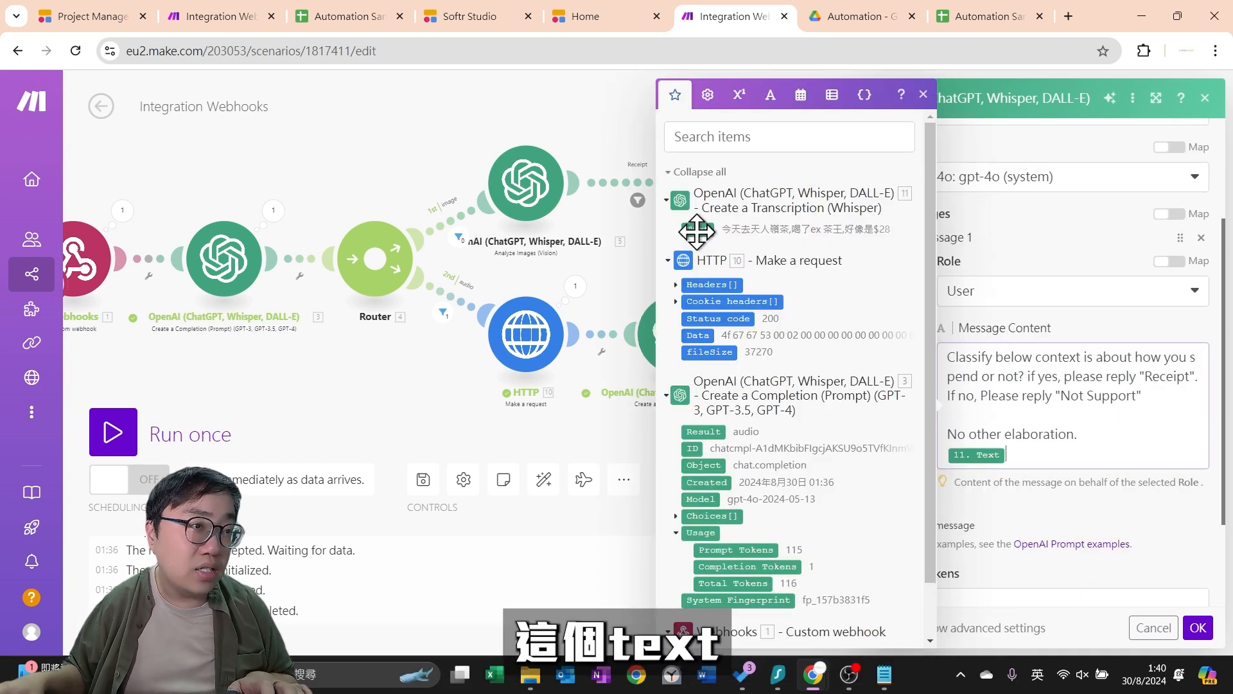
pyautogui.click(698, 229)
pyautogui.click(1125, 523)
pyautogui.scroll(-1, 1081, 289)
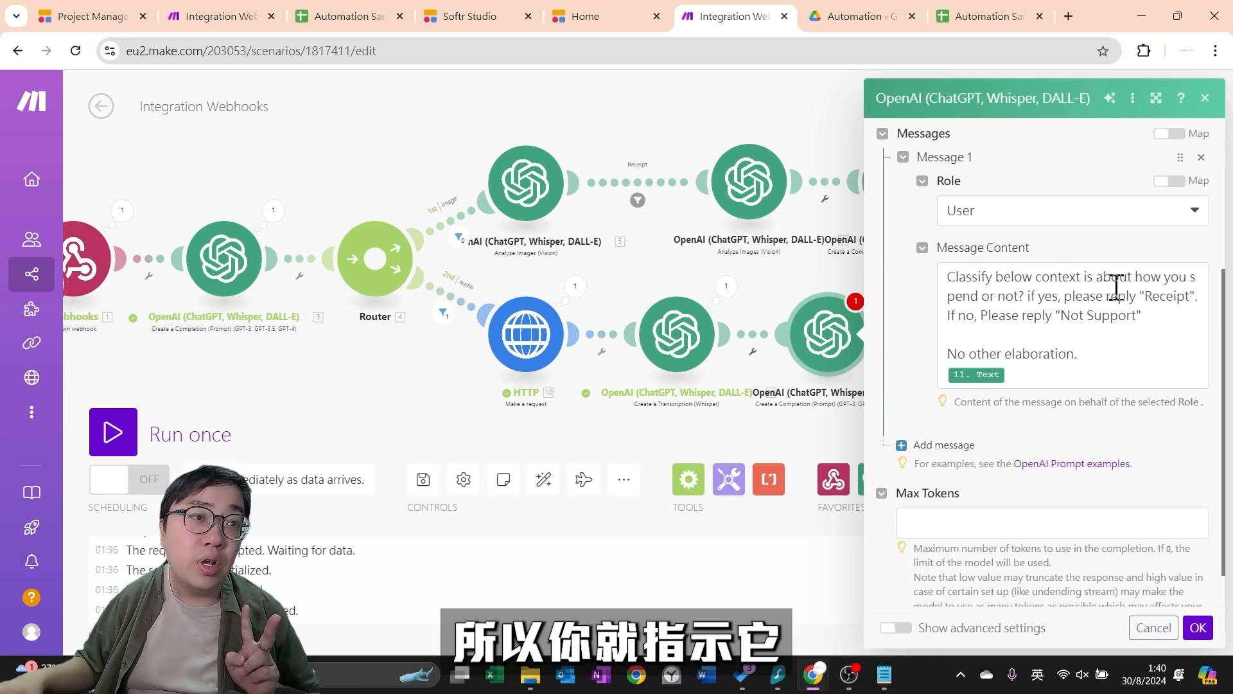
pyautogui.moveTo(1136, 277); pyautogui.dragTo(1019, 292)
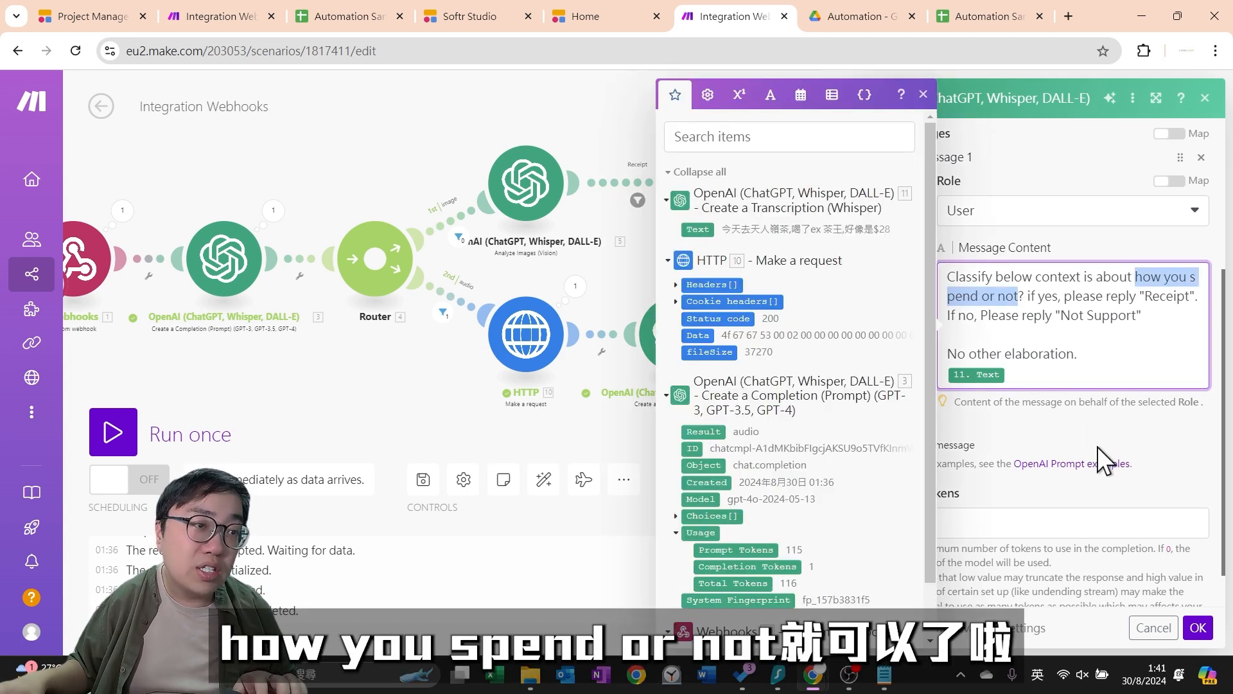
pyautogui.click(1099, 447)
# Show the completion module's advanced settings, set its temperature to 0, and confirm the module
pyautogui.scroll(-1, 1099, 441)
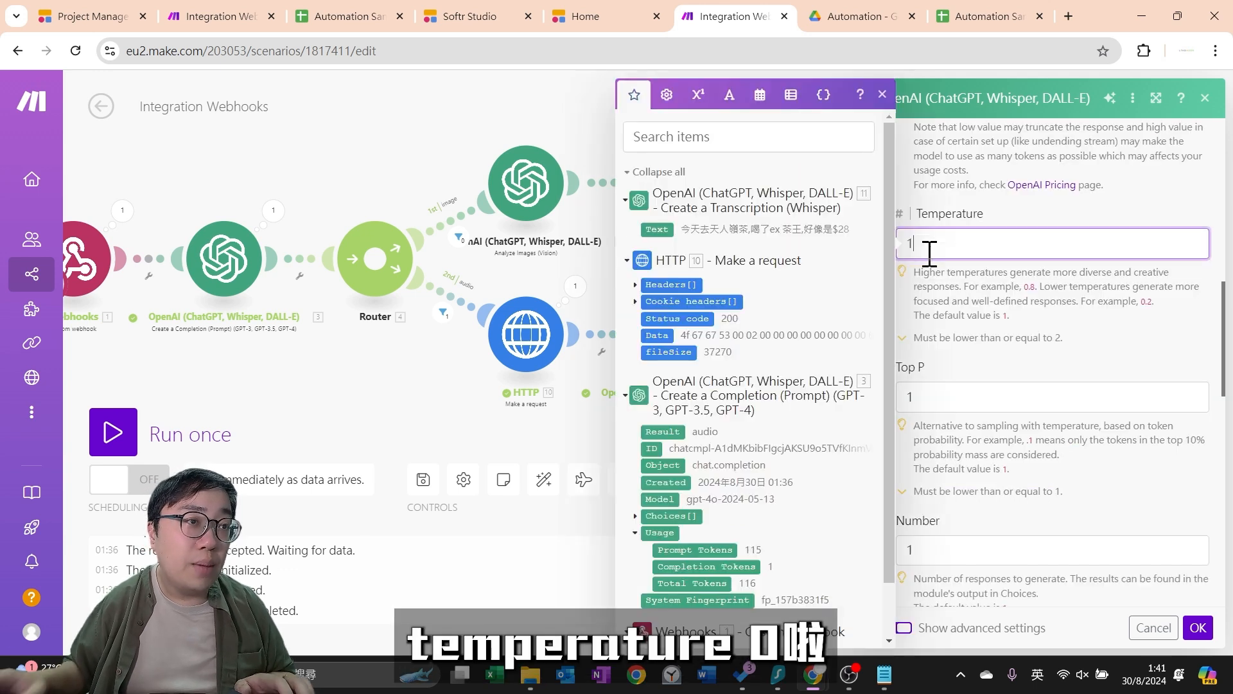
pyautogui.click(929, 250)
pyautogui.press('BackSpace')
pyautogui.write('0')
pyautogui.click(1198, 627)
# Copy the transcribed text from the output of the transcription module's run result
pyautogui.moveTo(1132, 422); pyautogui.dragTo(977, 374)
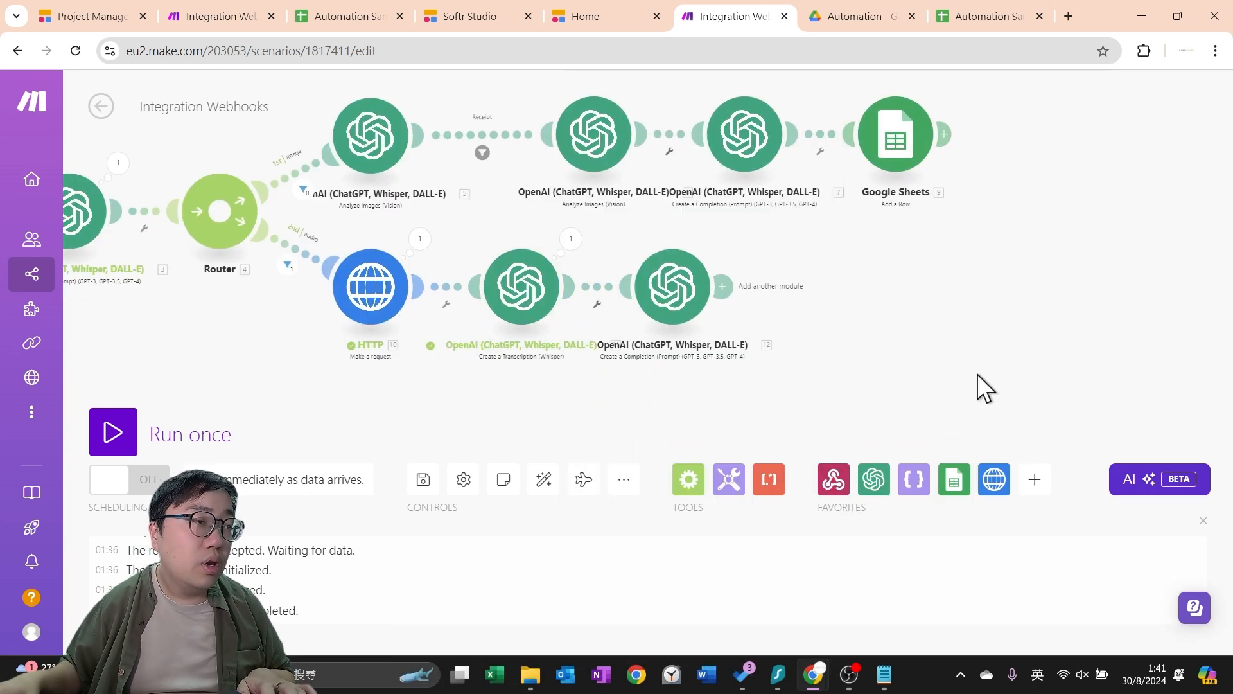
pyautogui.click(570, 239)
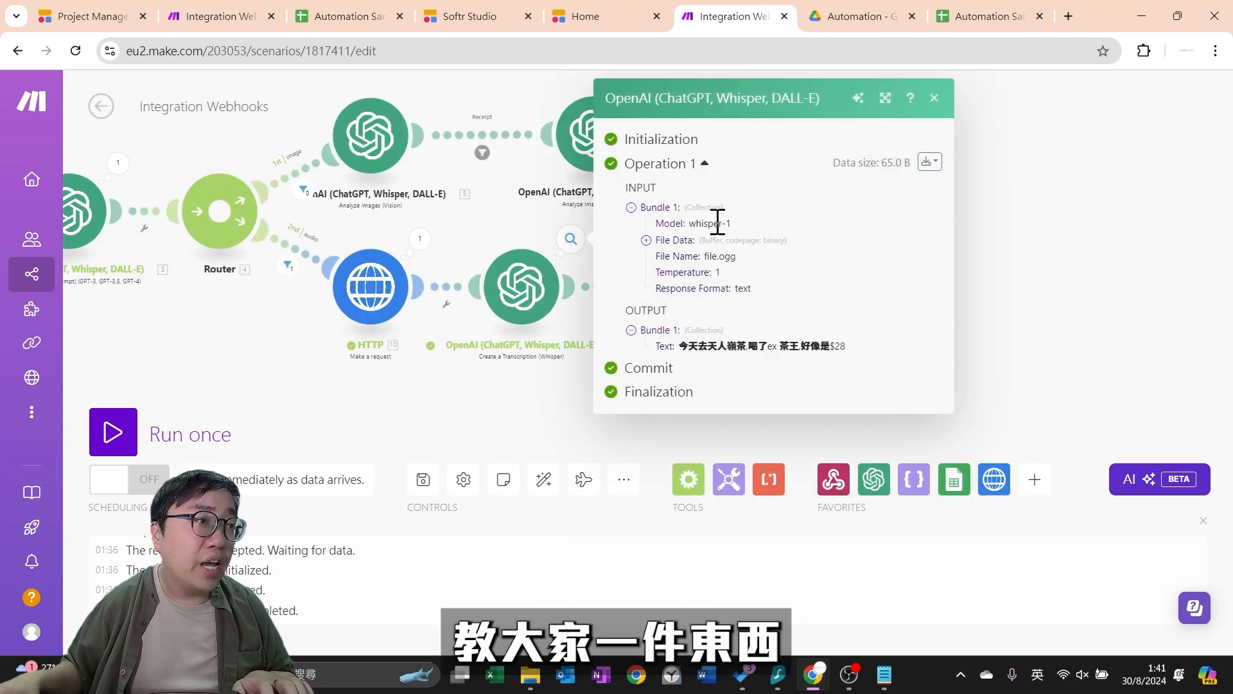
pyautogui.moveTo(680, 346); pyautogui.dragTo(861, 349)
pyautogui.hotkey('ctrl', 'c')
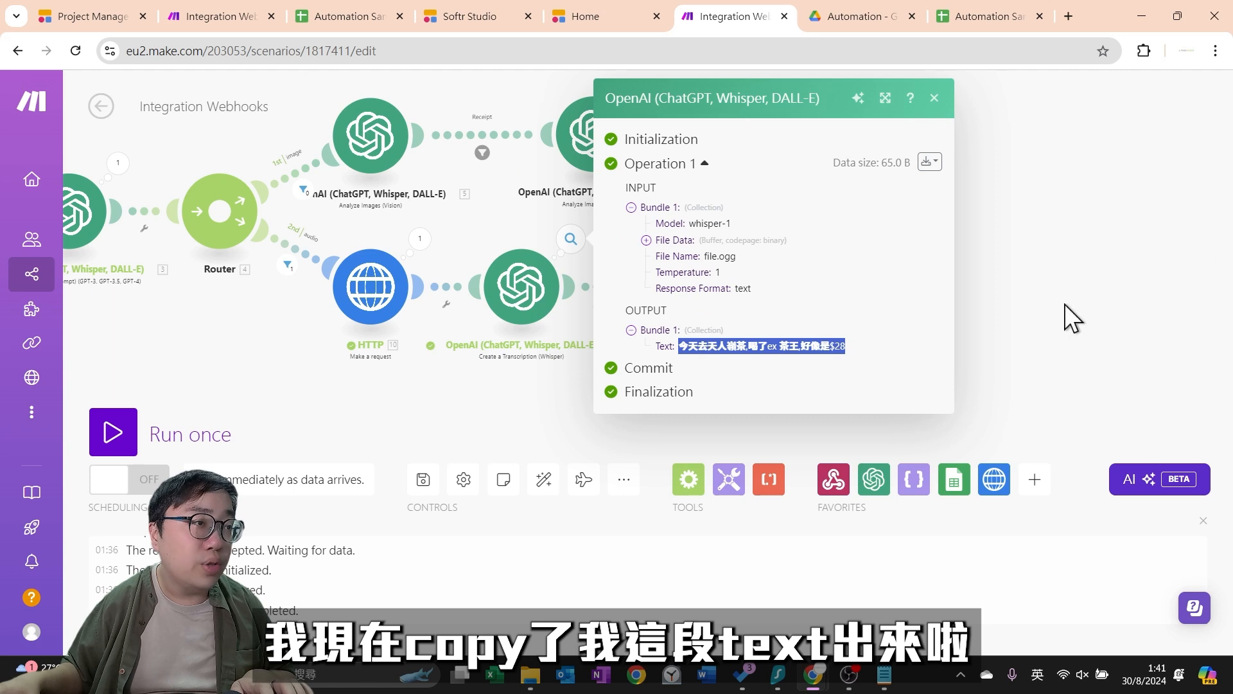
# Test the new completion module on its own with the copied transcription as its Text input, and read the returned result
pyautogui.click(1070, 317)
pyautogui.rightClick(679, 284)
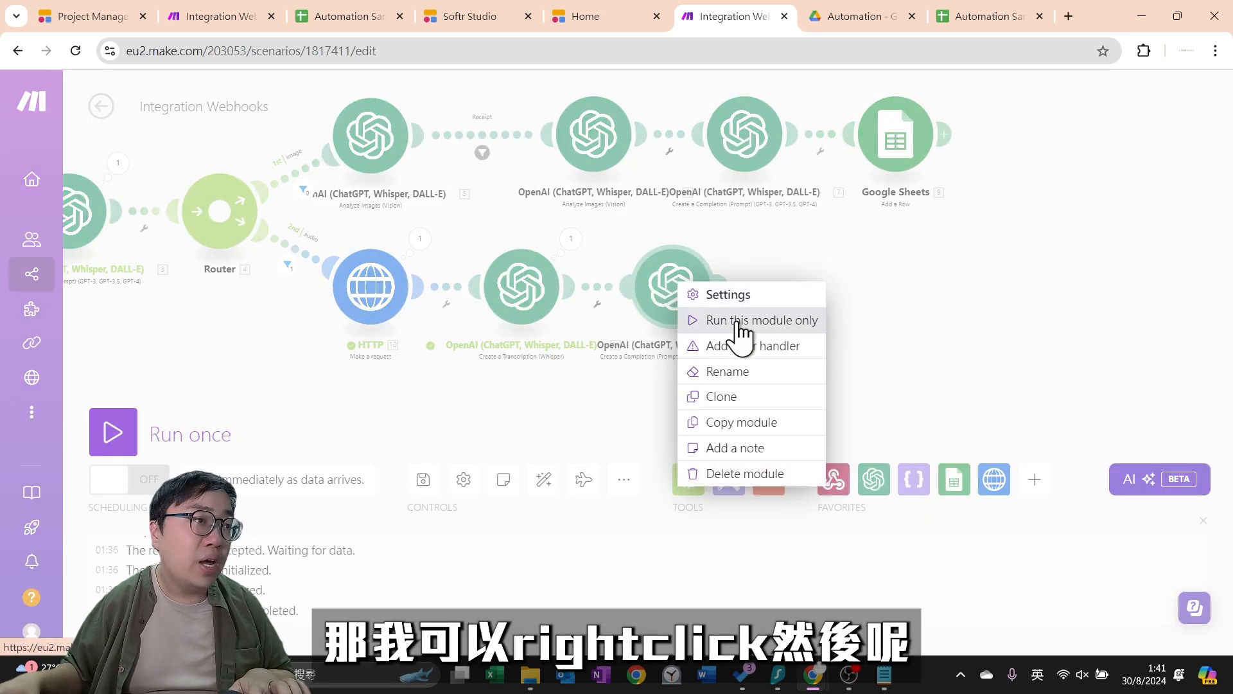
pyautogui.click(718, 325)
pyautogui.click(815, 405)
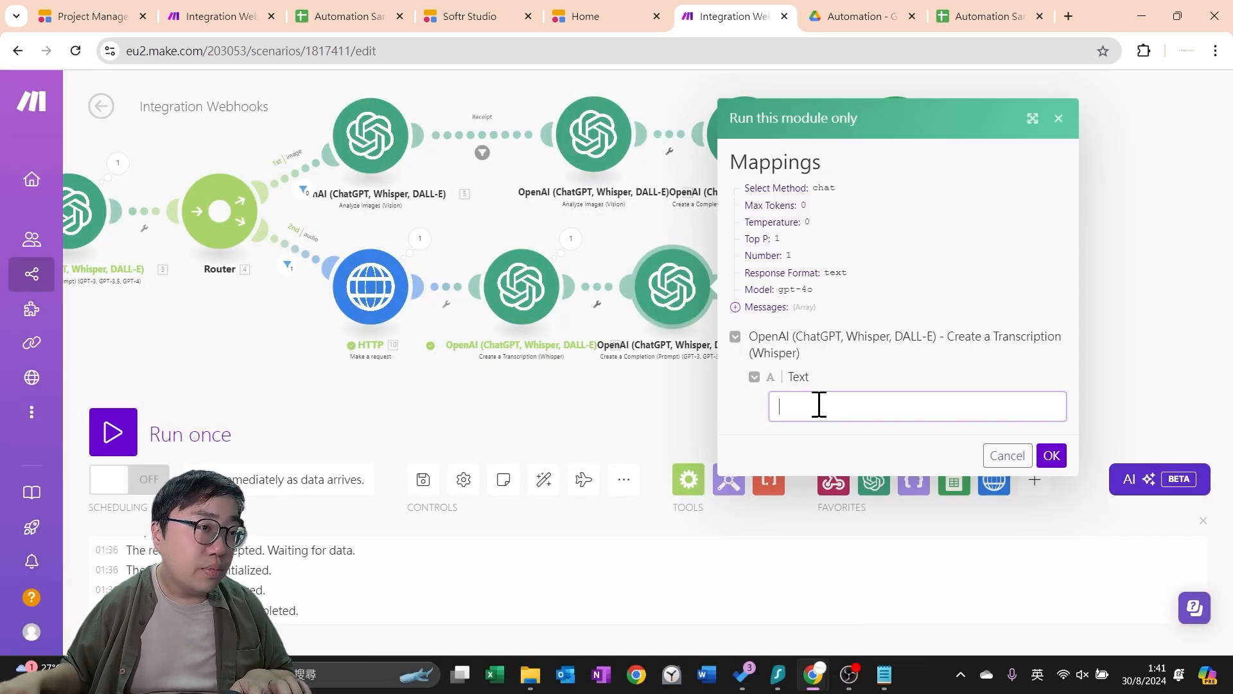
pyautogui.hotkey('ctrl', 'v')
pyautogui.click(1052, 455)
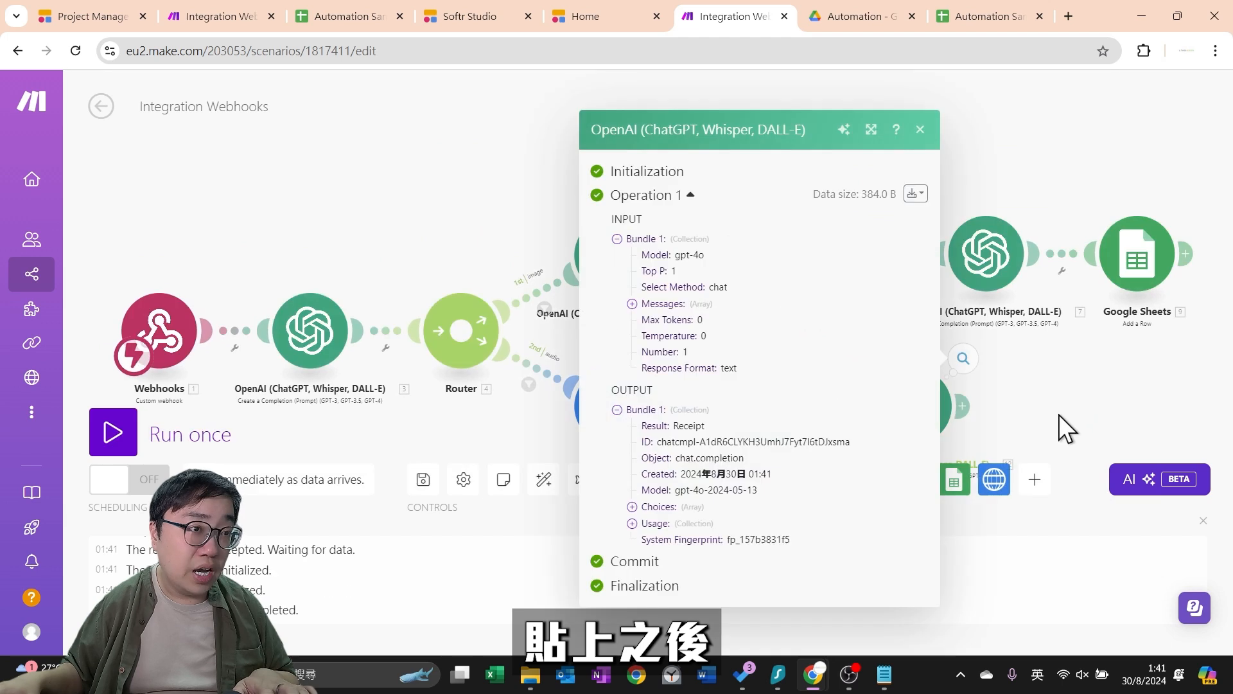
pyautogui.doubleClick(680, 427)
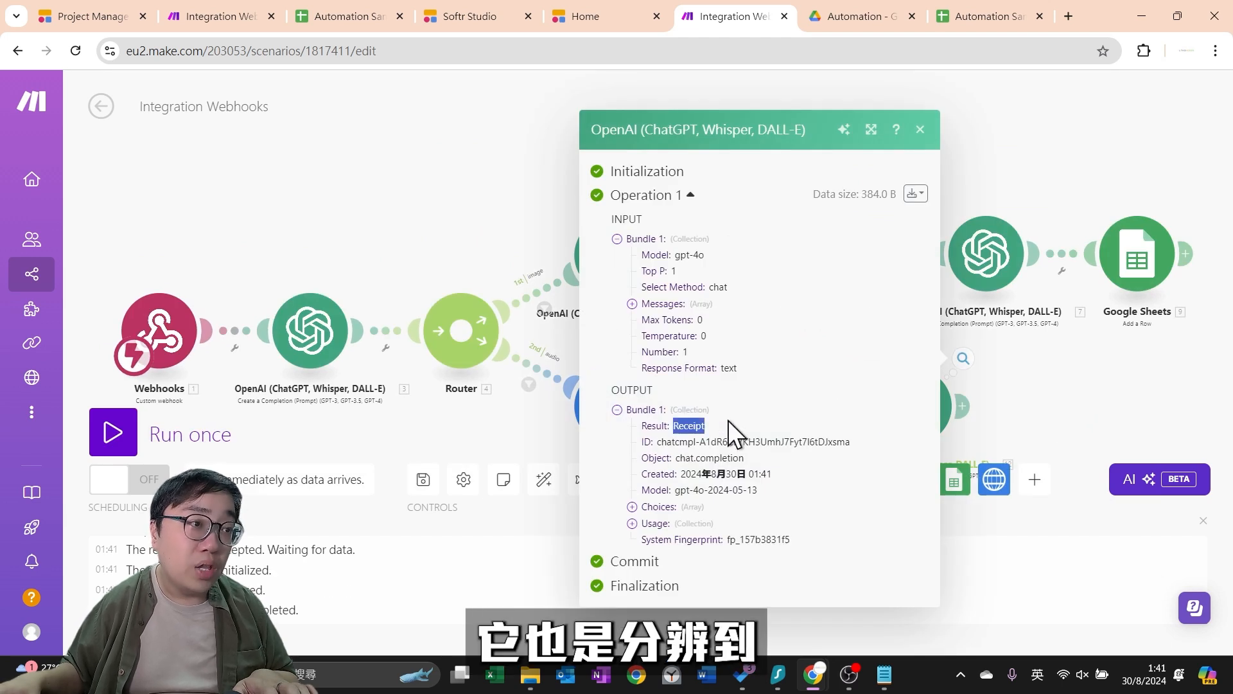
pyautogui.moveTo(1055, 414); pyautogui.dragTo(772, 314)
pyautogui.click(685, 305)
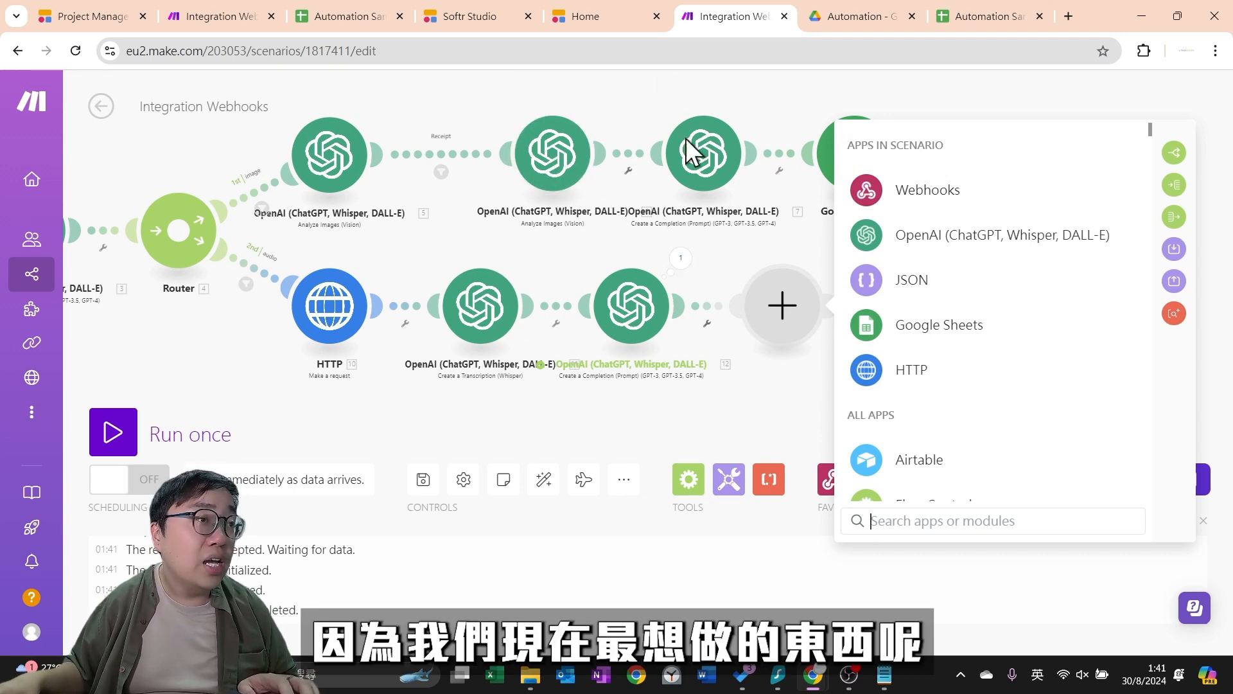
pyautogui.click(737, 416)
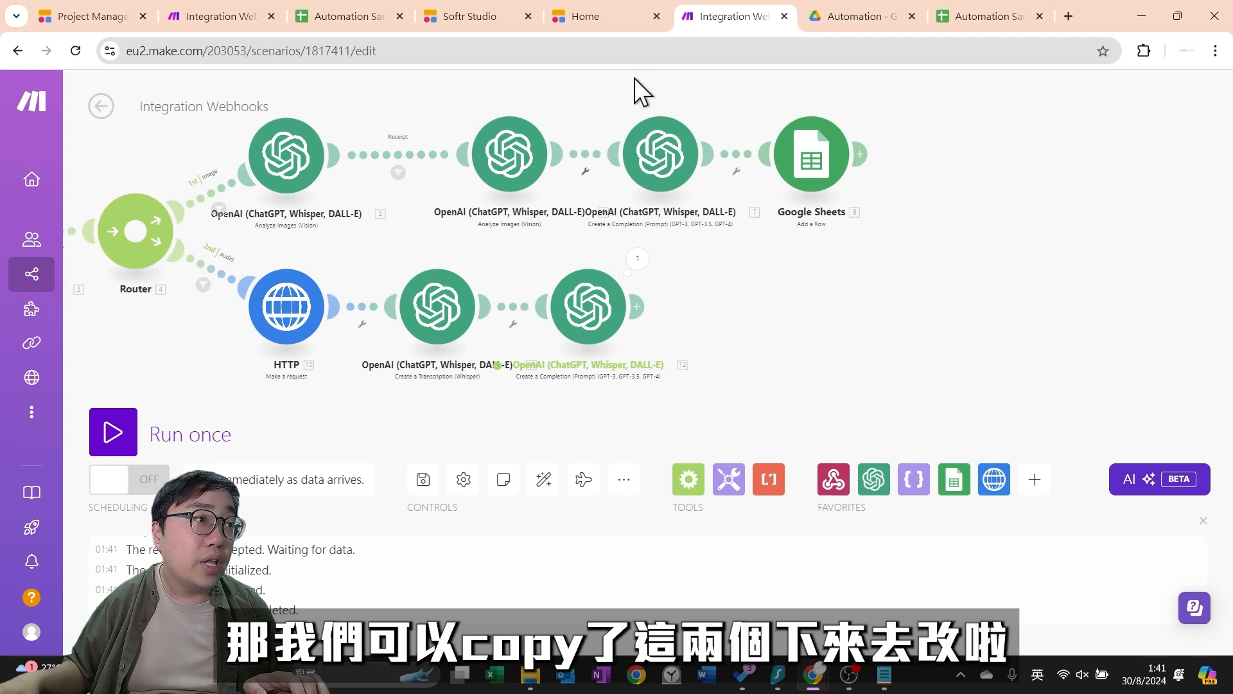
# Duplicate the image branch's completion and Google Sheets modules and connect the copies to the end of the audio branch
pyautogui.moveTo(719, 133); pyautogui.dragTo(907, 199)
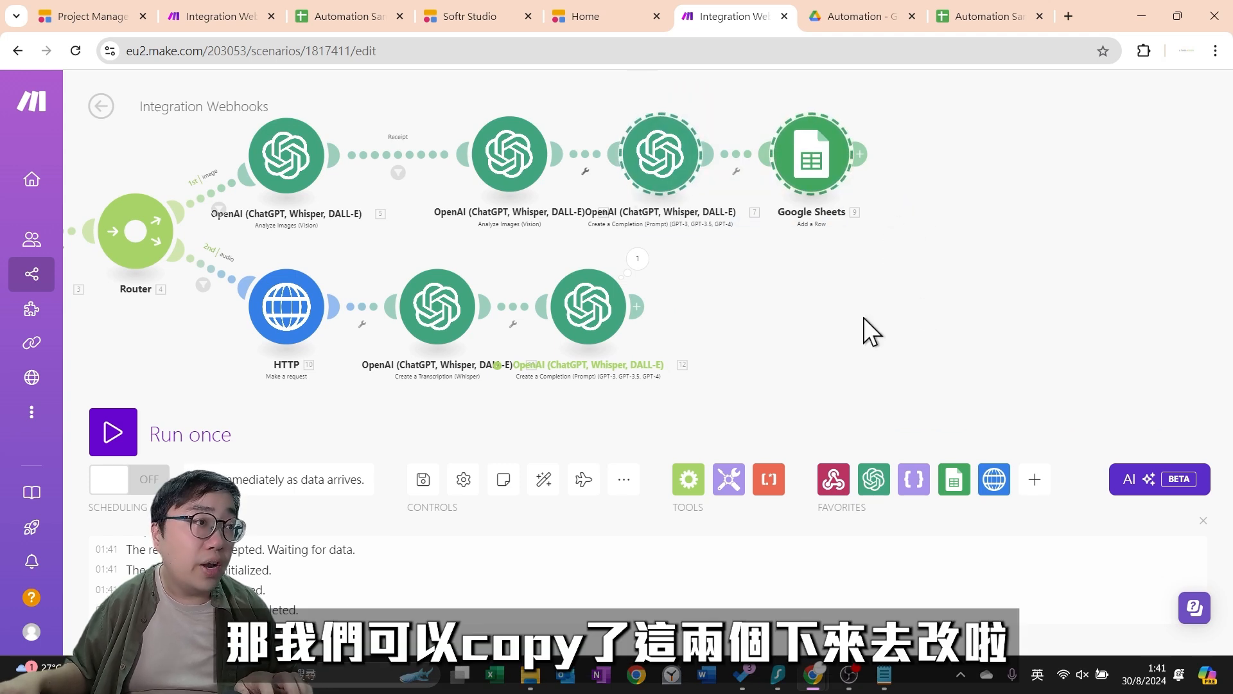
pyautogui.moveTo(958, 244); pyautogui.dragTo(975, 287)
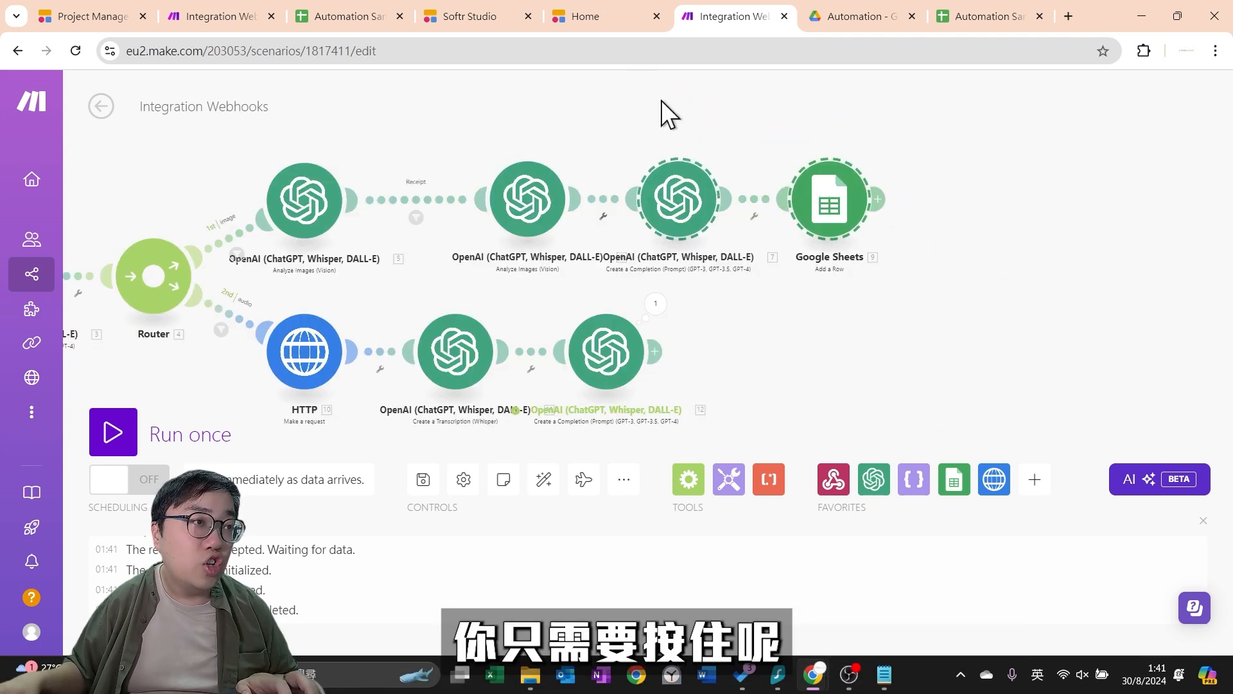
pyautogui.moveTo(658, 101); pyautogui.dragTo(930, 284)
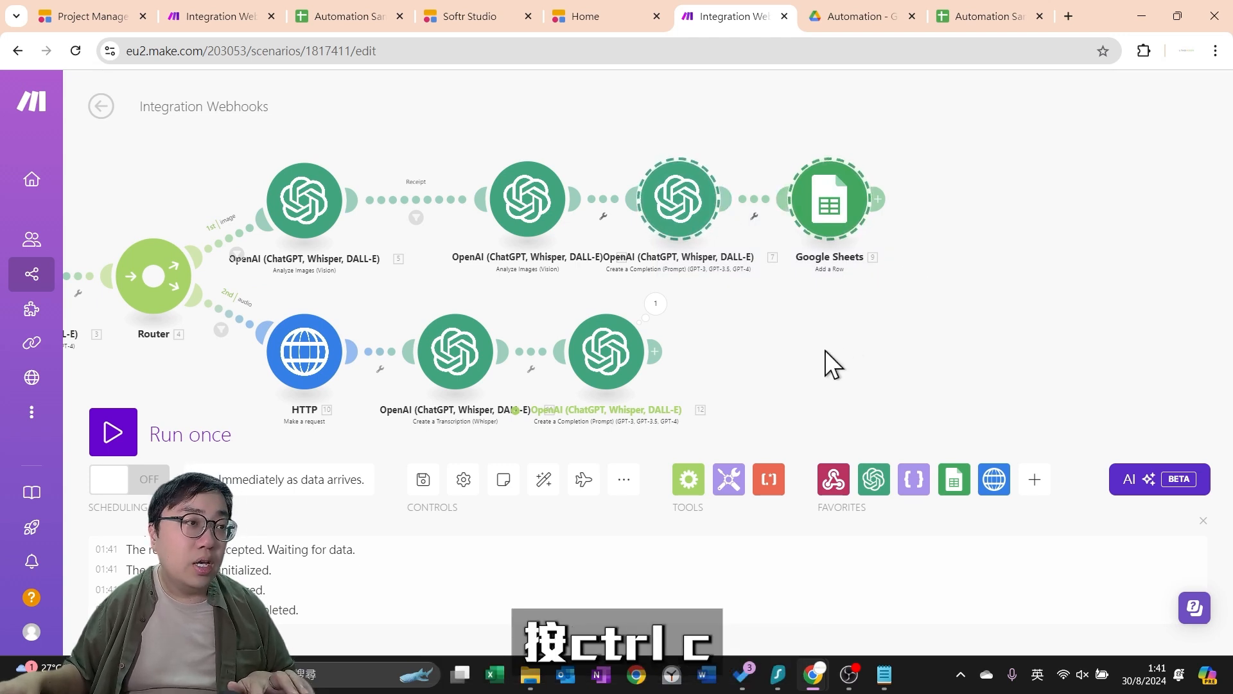
pyautogui.moveTo(743, 365); pyautogui.dragTo(690, 246)
pyautogui.hotkey('ctrl', 'v')
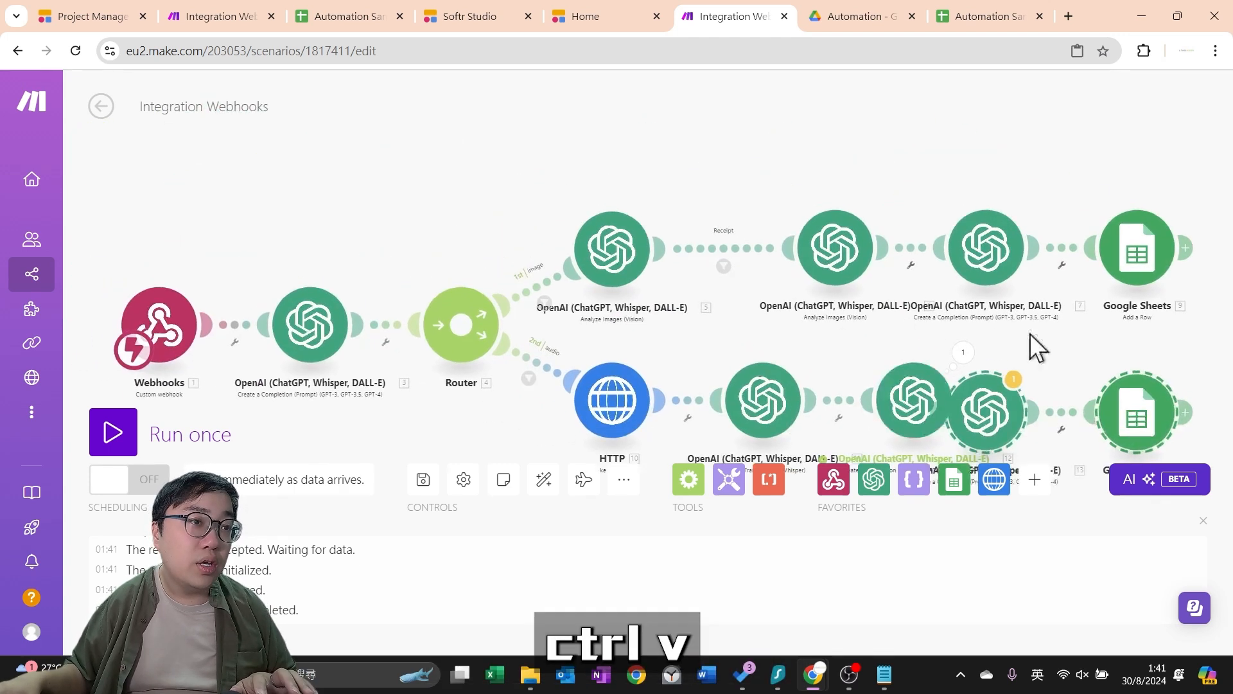
pyautogui.moveTo(712, 314); pyautogui.dragTo(800, 305)
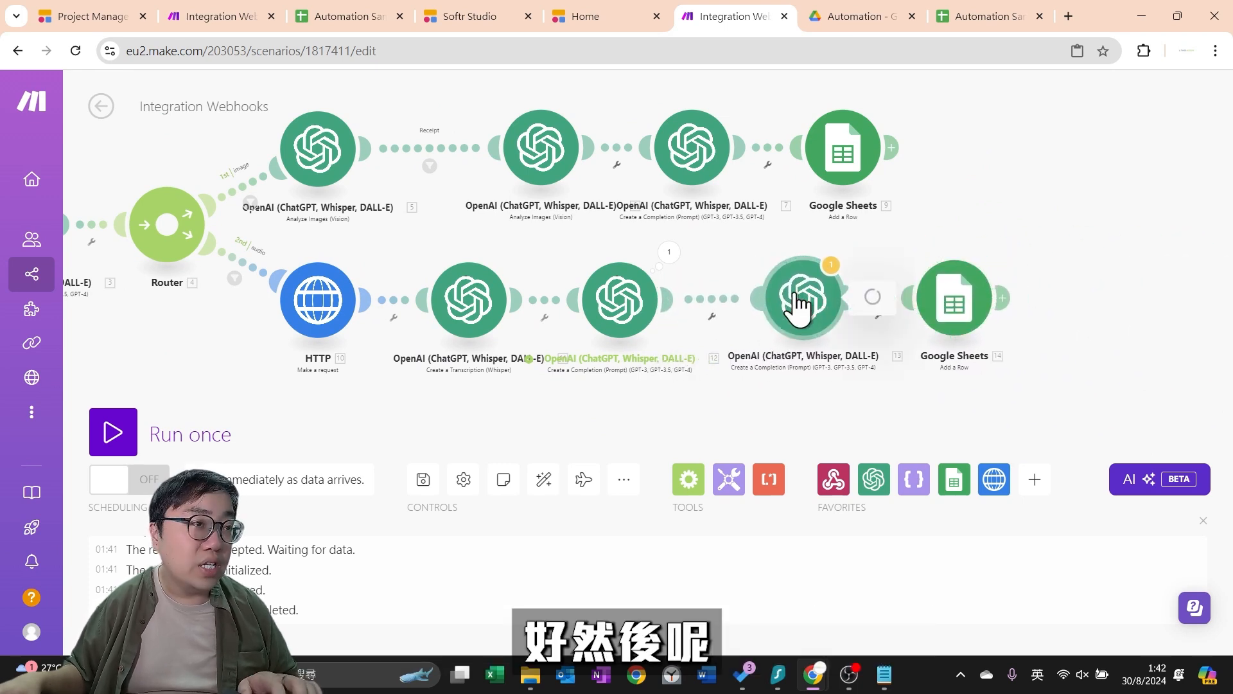
# In the audio branch's copied completion module, replace the message's broken result reference with the transcription module's Text output and confirm
pyautogui.click(799, 305)
pyautogui.scroll(-2, 1052, 432)
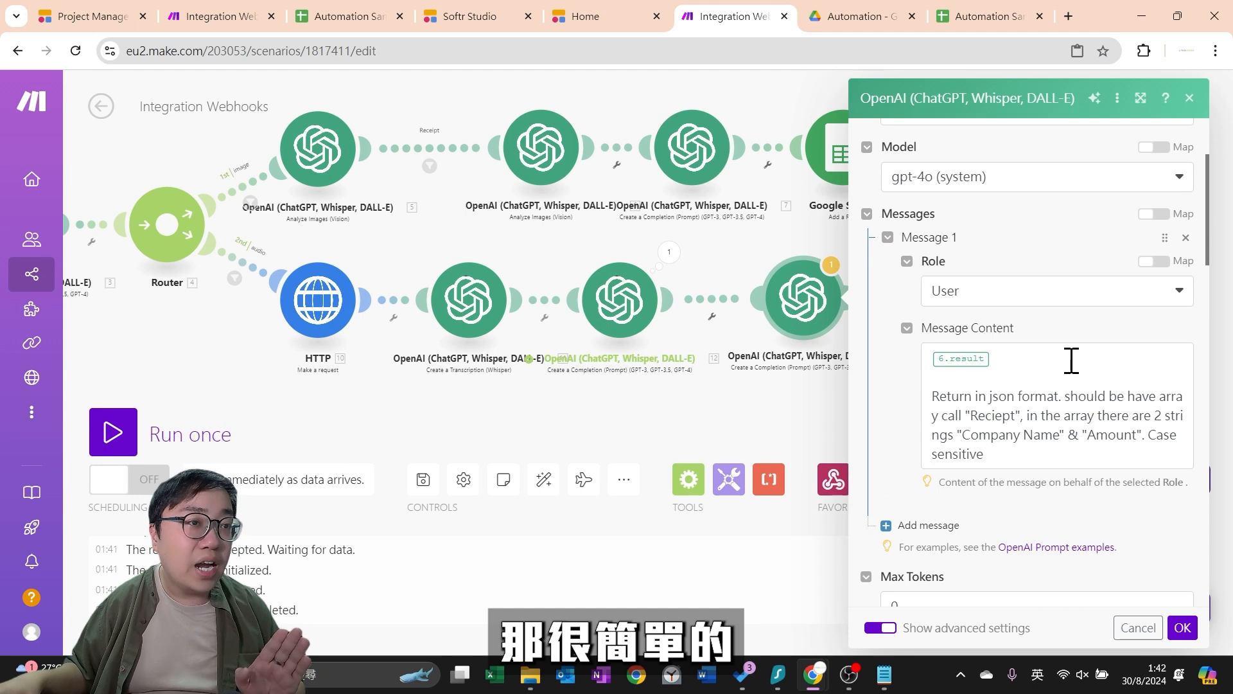
pyautogui.moveTo(930, 397); pyautogui.dragTo(1039, 393)
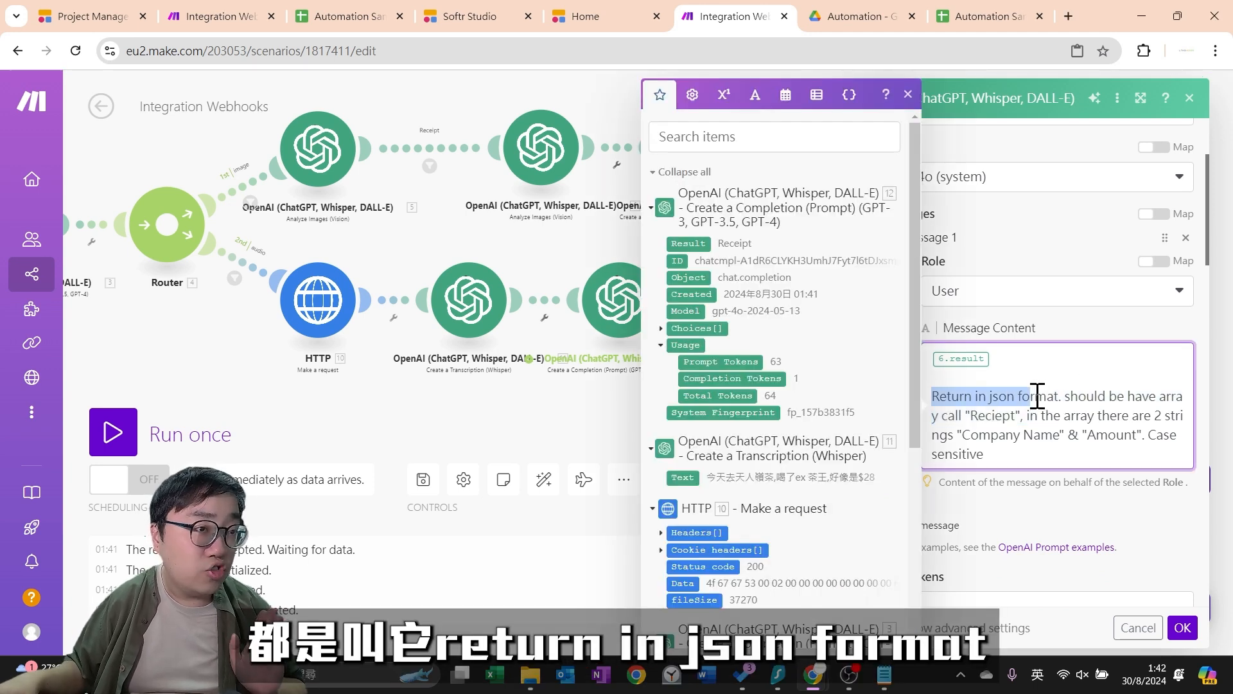
pyautogui.moveTo(1127, 402); pyautogui.dragTo(1155, 441)
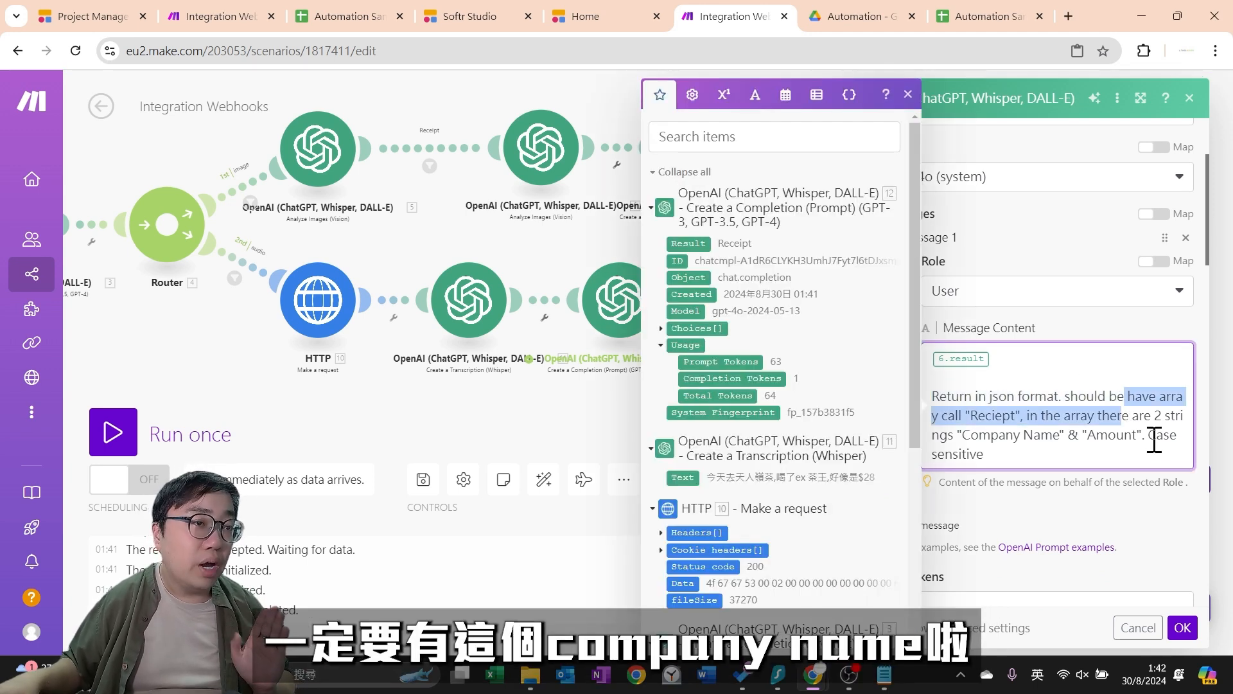
pyautogui.click(1114, 461)
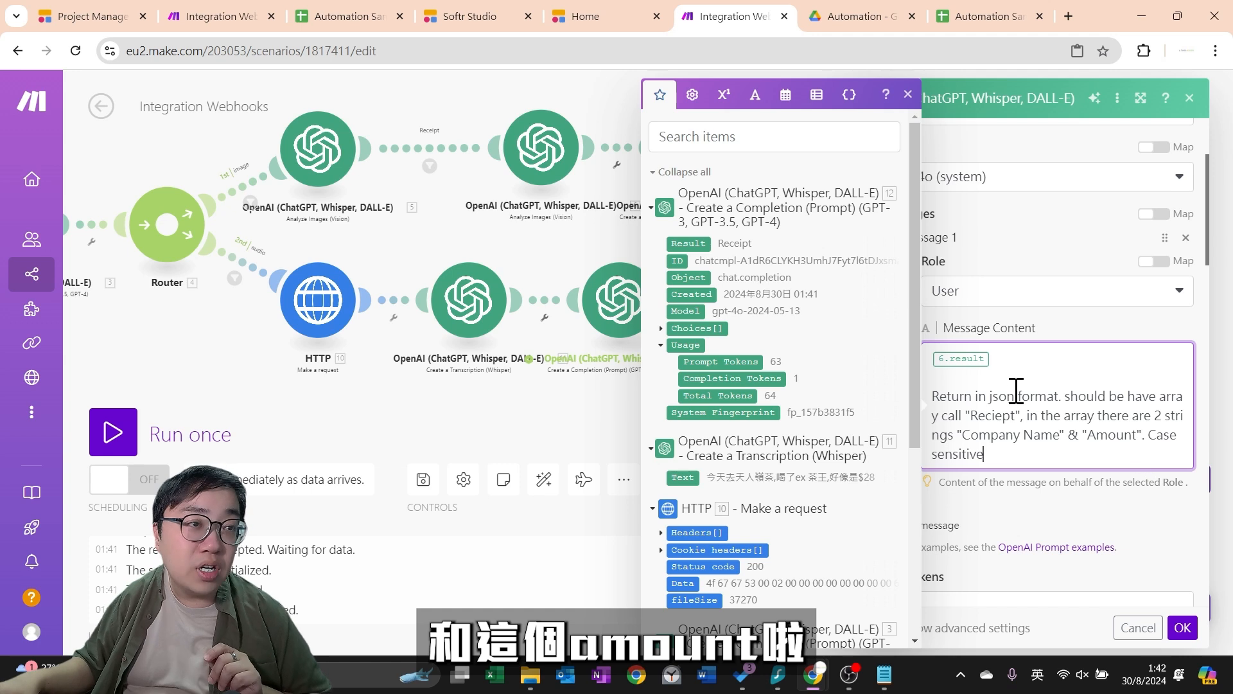
pyautogui.click(1038, 361)
pyautogui.press('BackSpace')
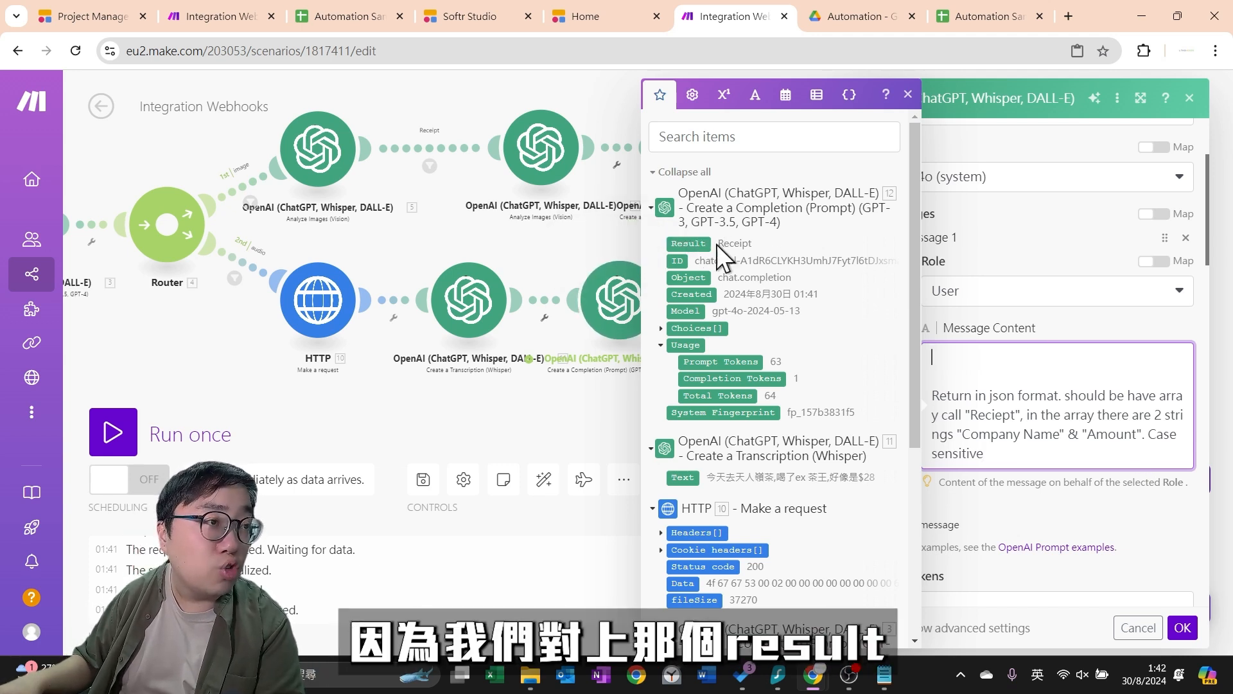
pyautogui.scroll(-4, 765, 241)
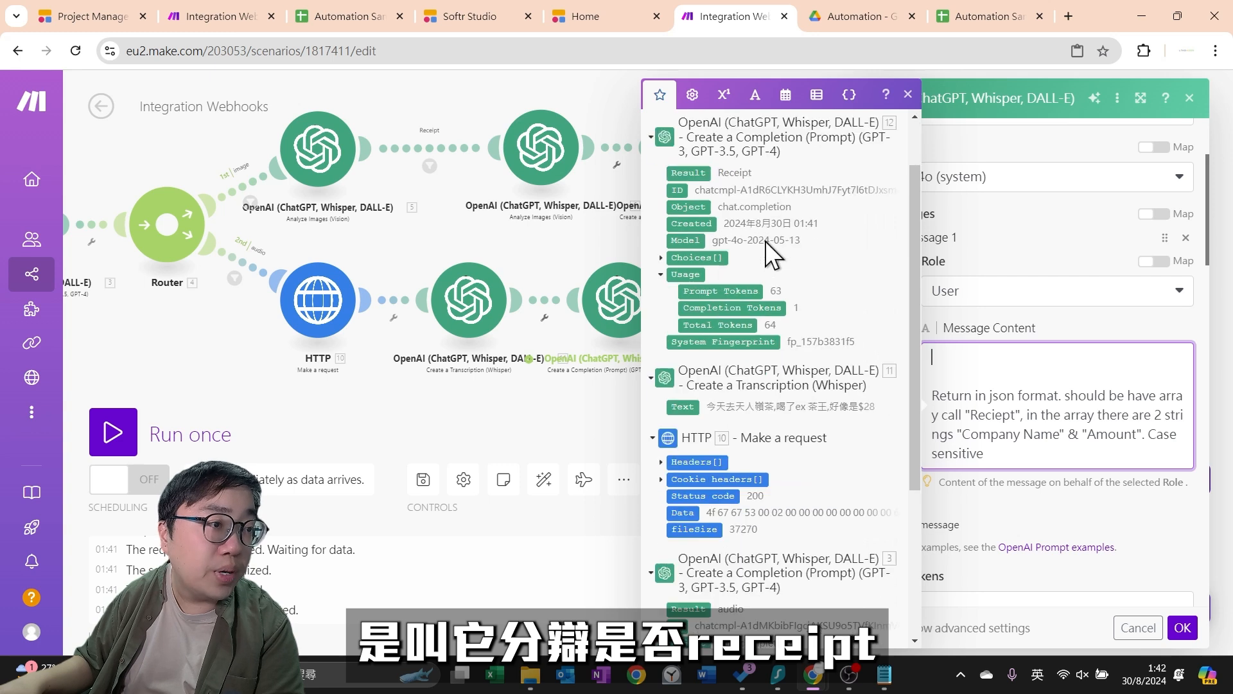
pyautogui.scroll(-2, 775, 237)
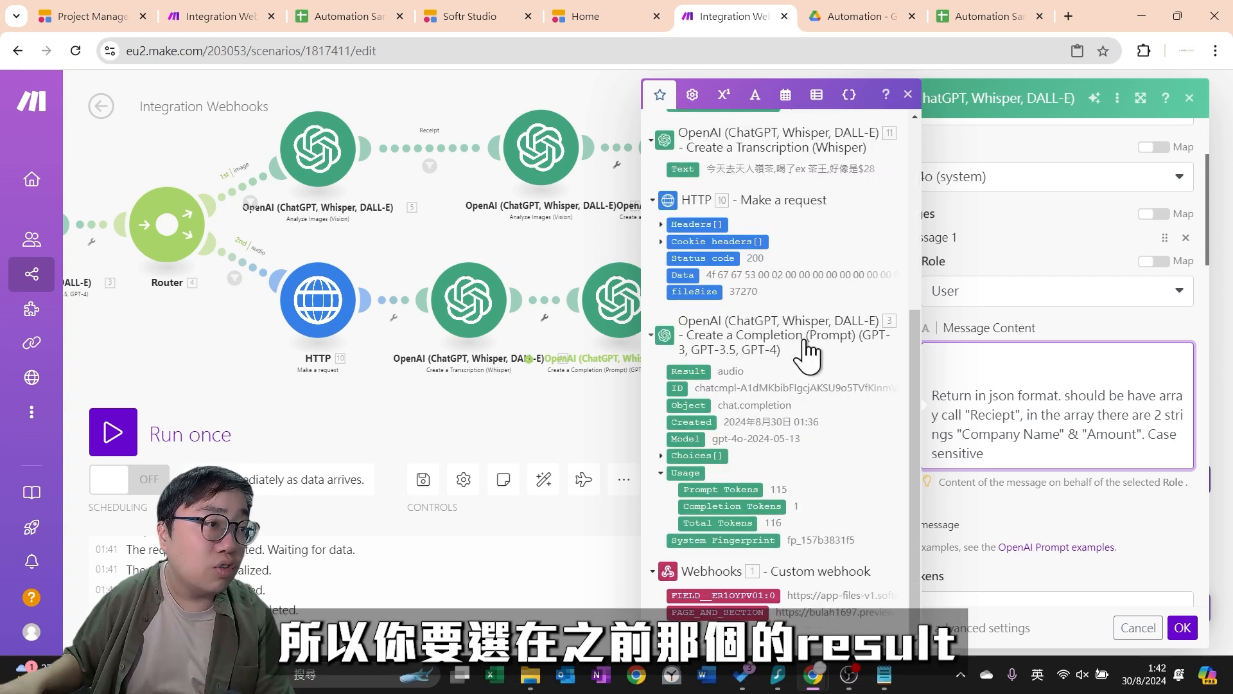
pyautogui.scroll(2, 794, 364)
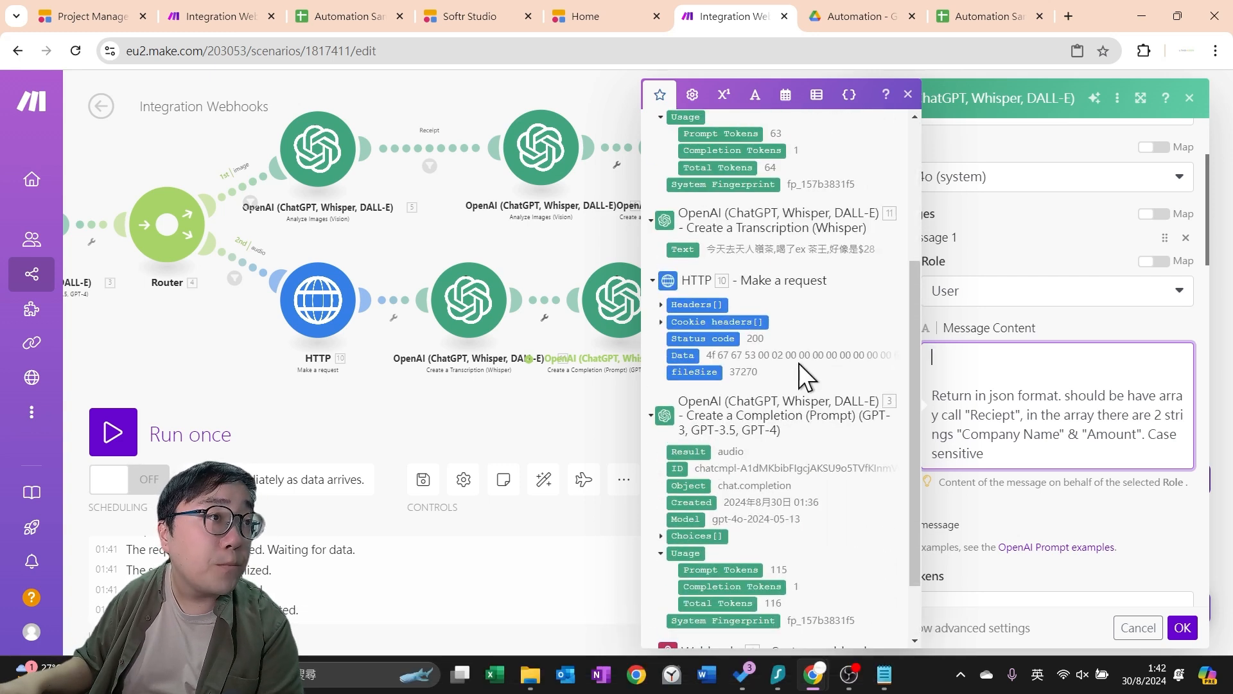
pyautogui.click(688, 255)
pyautogui.click(1104, 405)
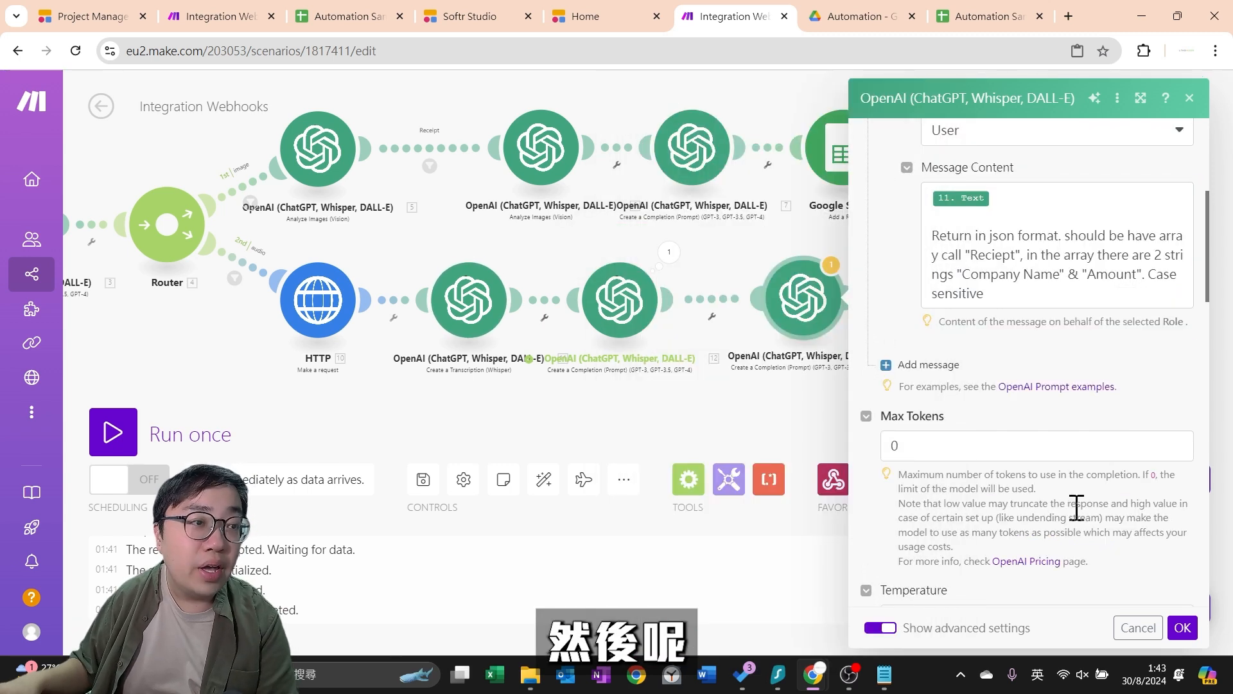
pyautogui.scroll(-4, 1076, 508)
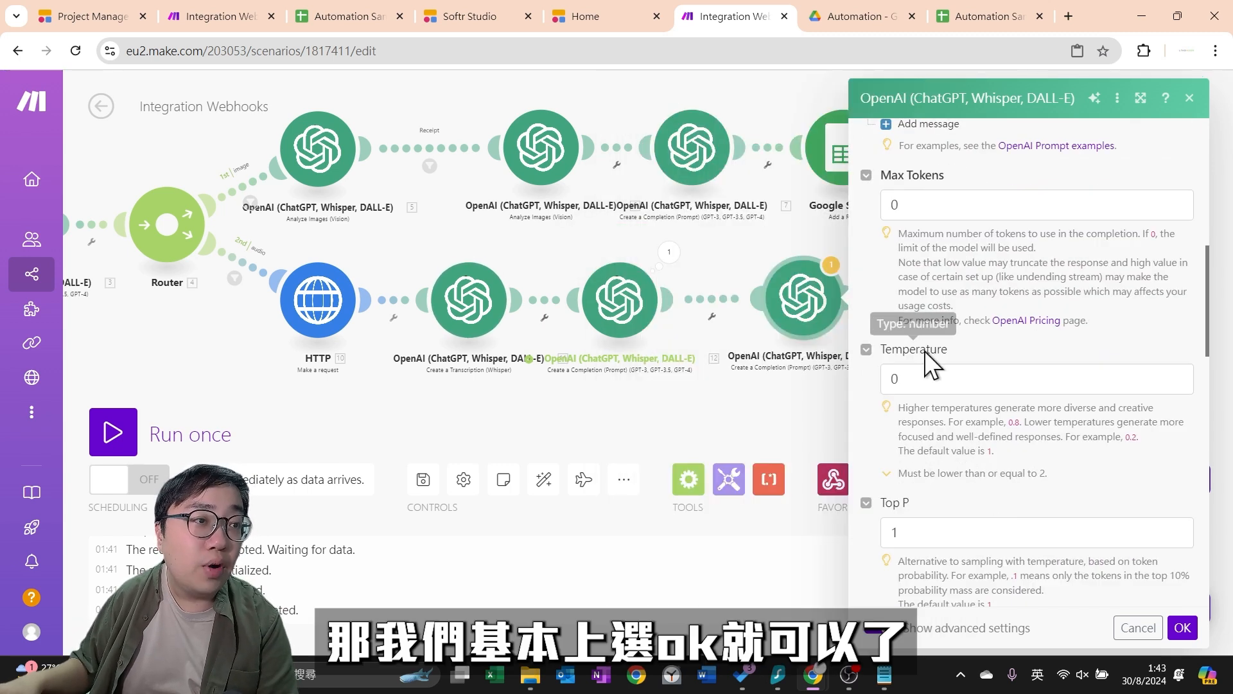
pyautogui.click(1182, 628)
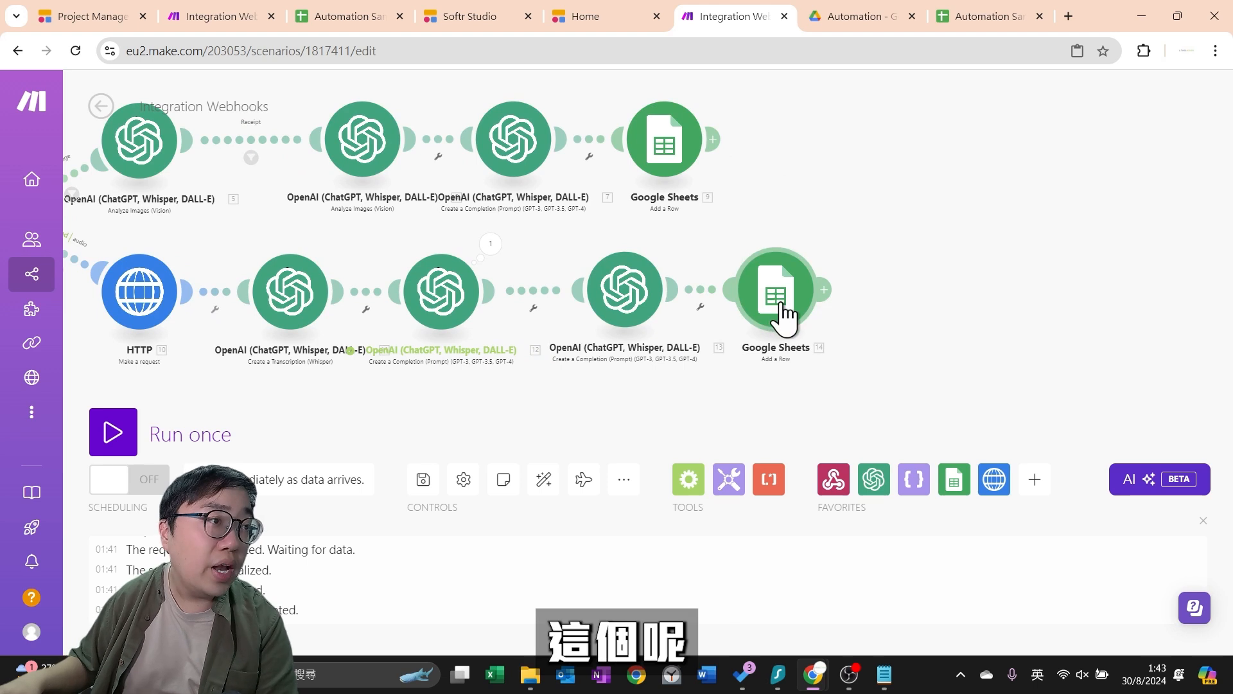
# Review the Date, Company Name and Amount mappings in the audio branch's Google Sheets module and confirm it
pyautogui.click(785, 307)
pyautogui.scroll(-4, 998, 427)
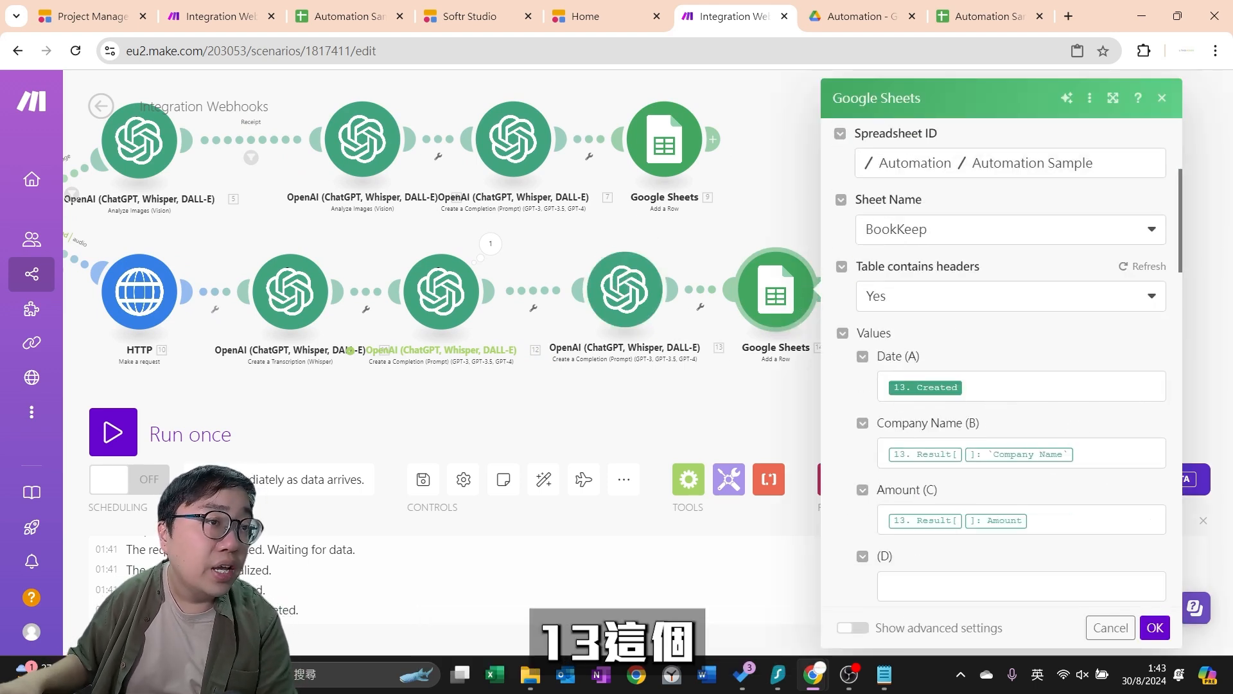
pyautogui.click(1149, 459)
pyautogui.click(1128, 633)
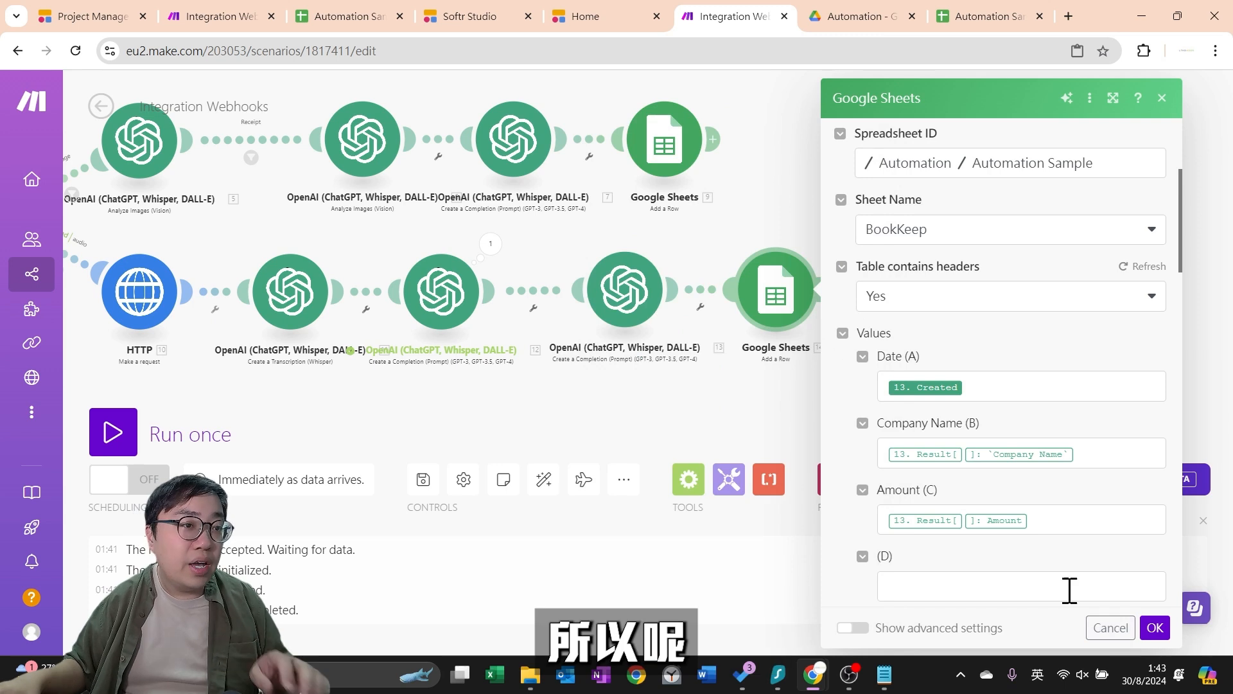
pyautogui.click(1155, 628)
# Unlink the Google Sheets module from the end of the audio branch and save the scenario
pyautogui.moveTo(765, 289); pyautogui.dragTo(872, 291)
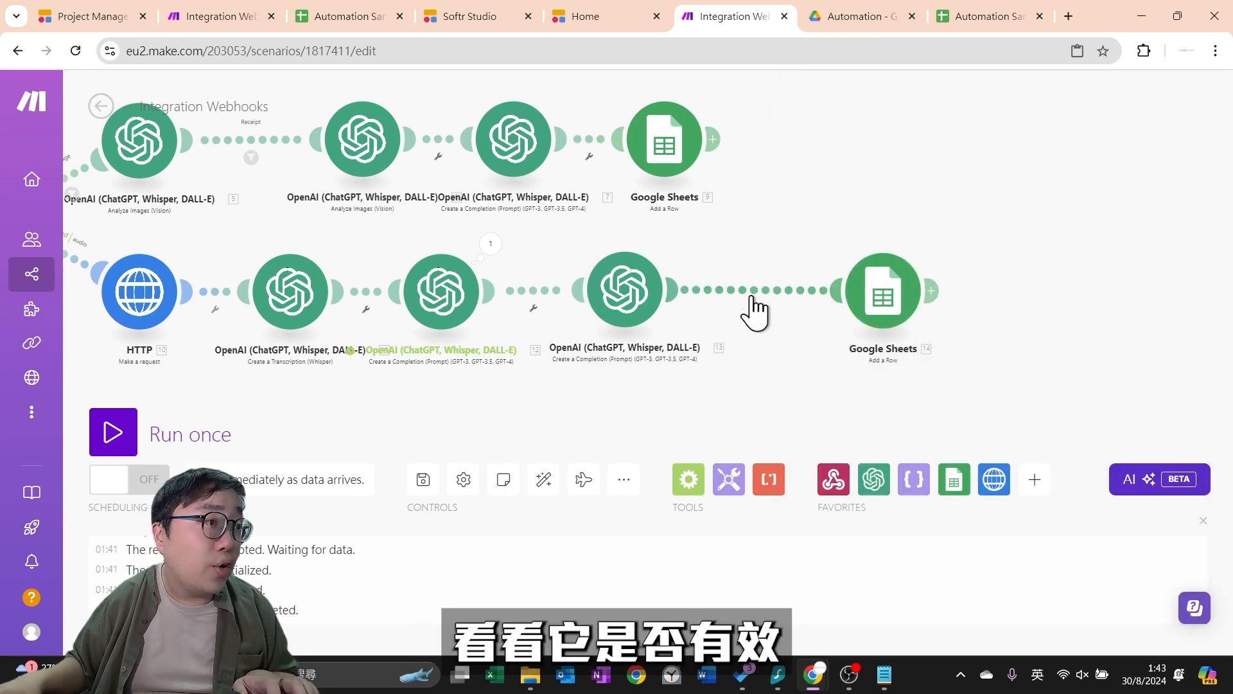
pyautogui.rightClick(737, 286)
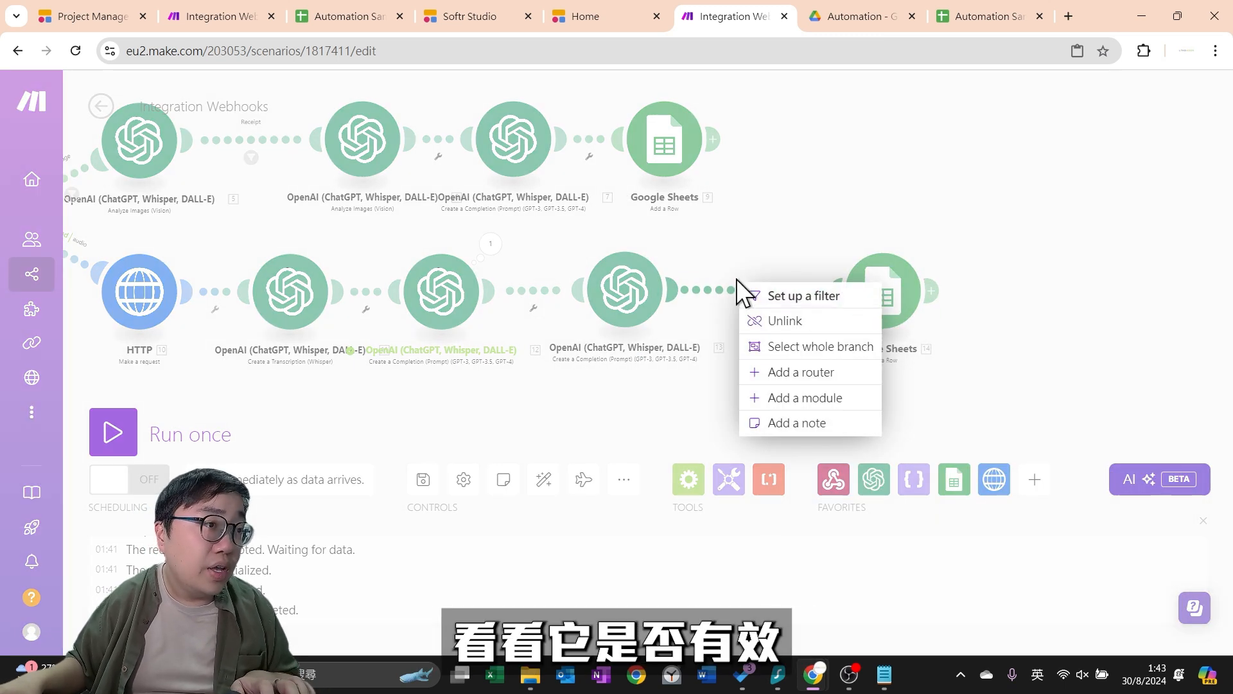
pyautogui.click(860, 321)
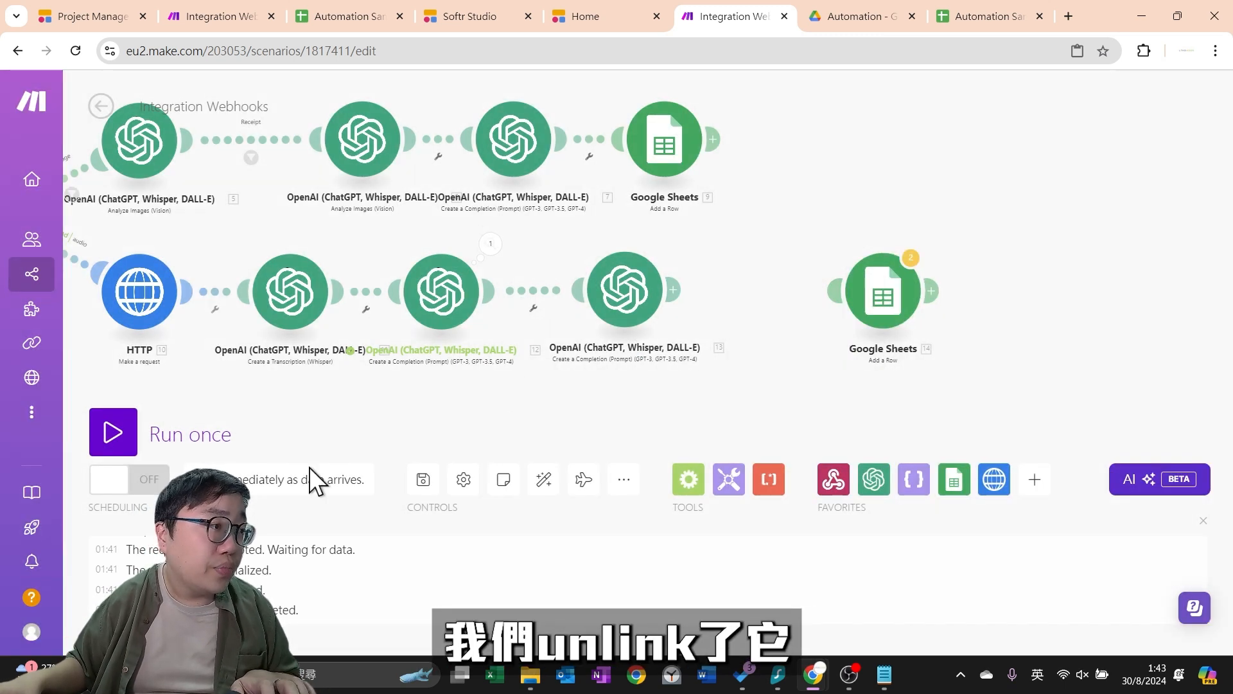
pyautogui.click(427, 495)
# Run the scenario once waiting for new data, and upload the audio file in the Softr app to trigger it
pyautogui.click(113, 432)
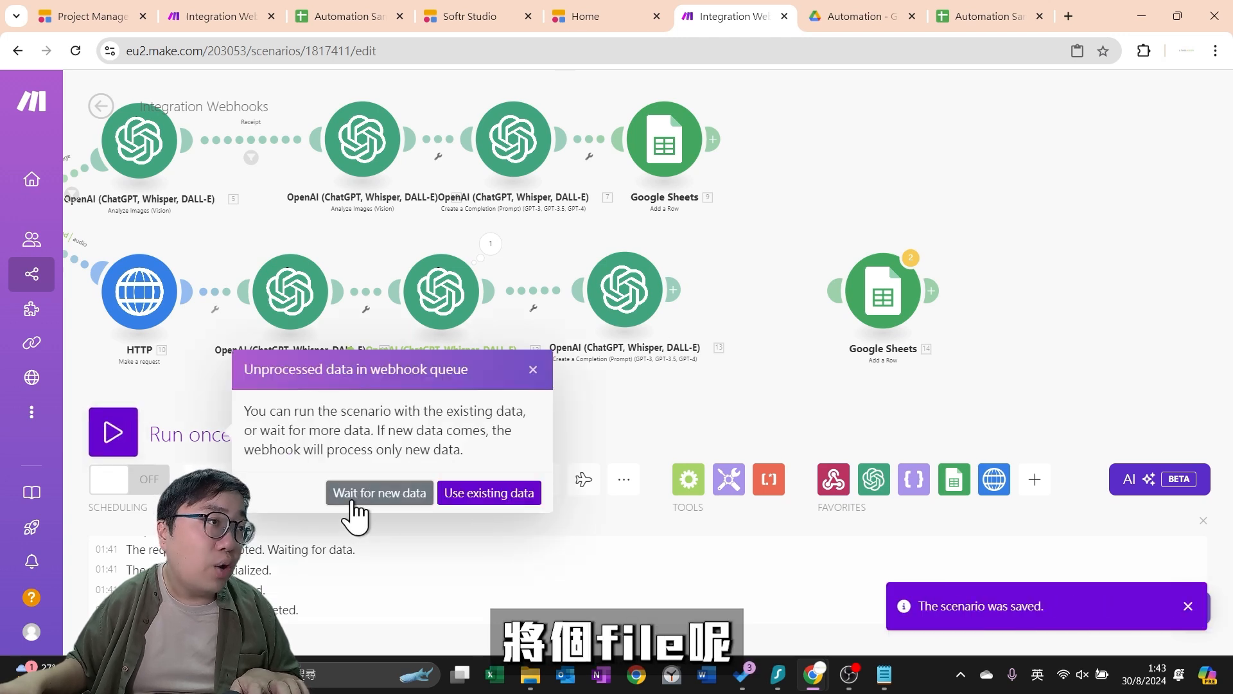
pyautogui.click(353, 503)
pyautogui.click(577, 16)
pyautogui.click(604, 389)
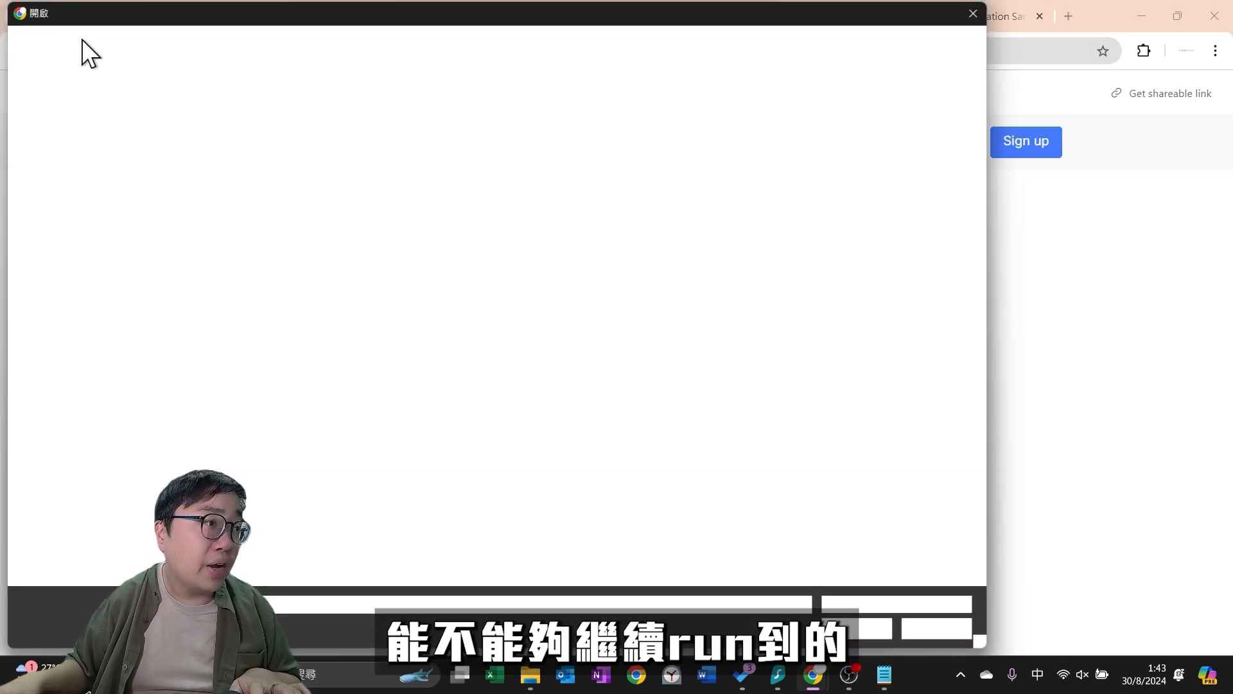
pyautogui.click(302, 187)
pyautogui.click(876, 628)
pyautogui.click(675, 24)
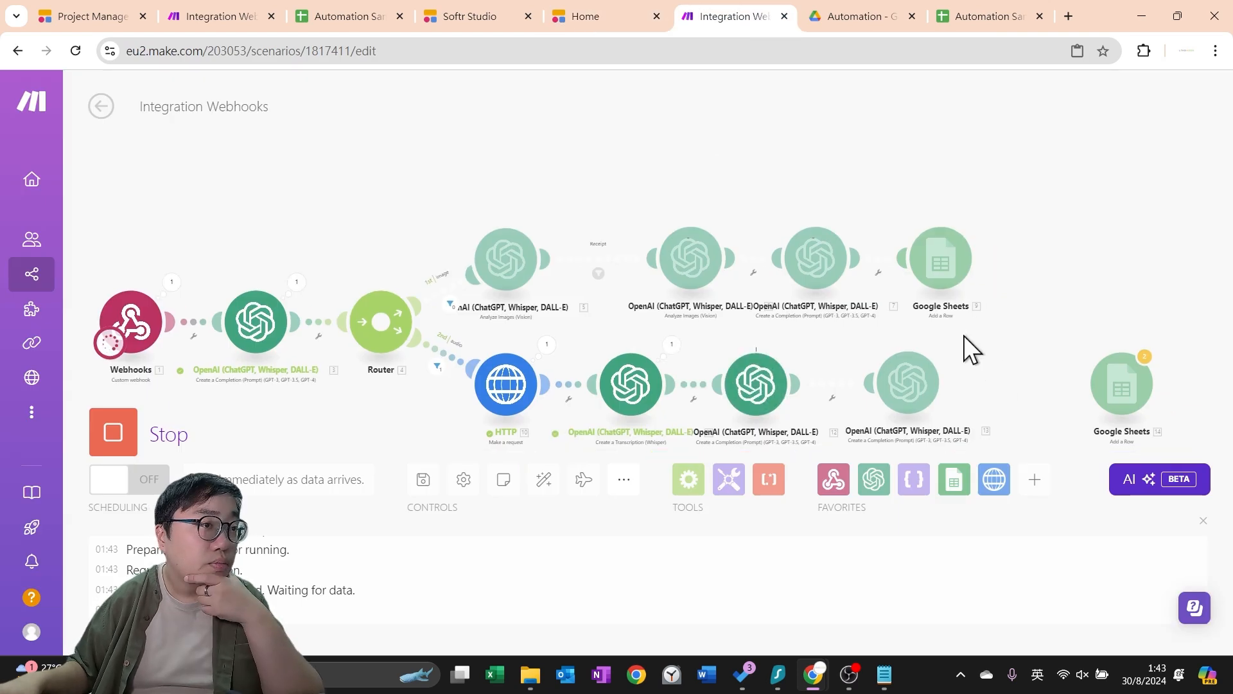
# Expand the Reciept array in the last audio-branch completion's run output and read its company name and amount
pyautogui.moveTo(963, 336); pyautogui.dragTo(927, 321)
pyautogui.click(909, 321)
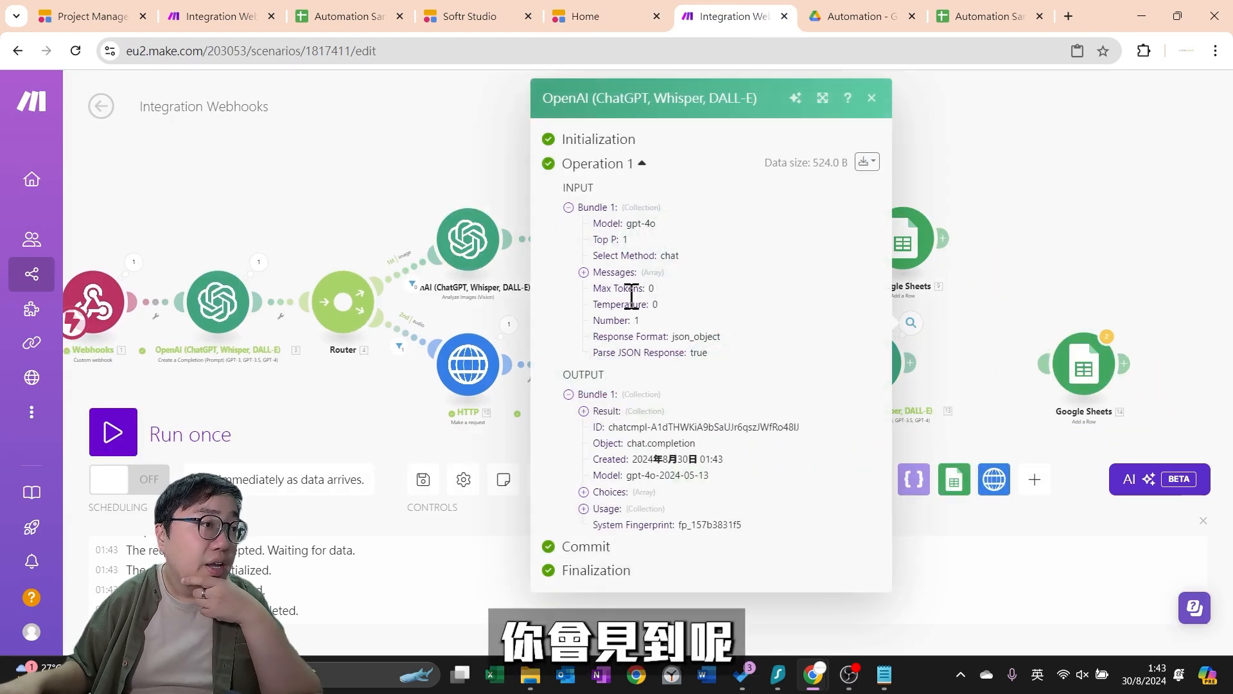
pyautogui.click(584, 411)
pyautogui.click(599, 427)
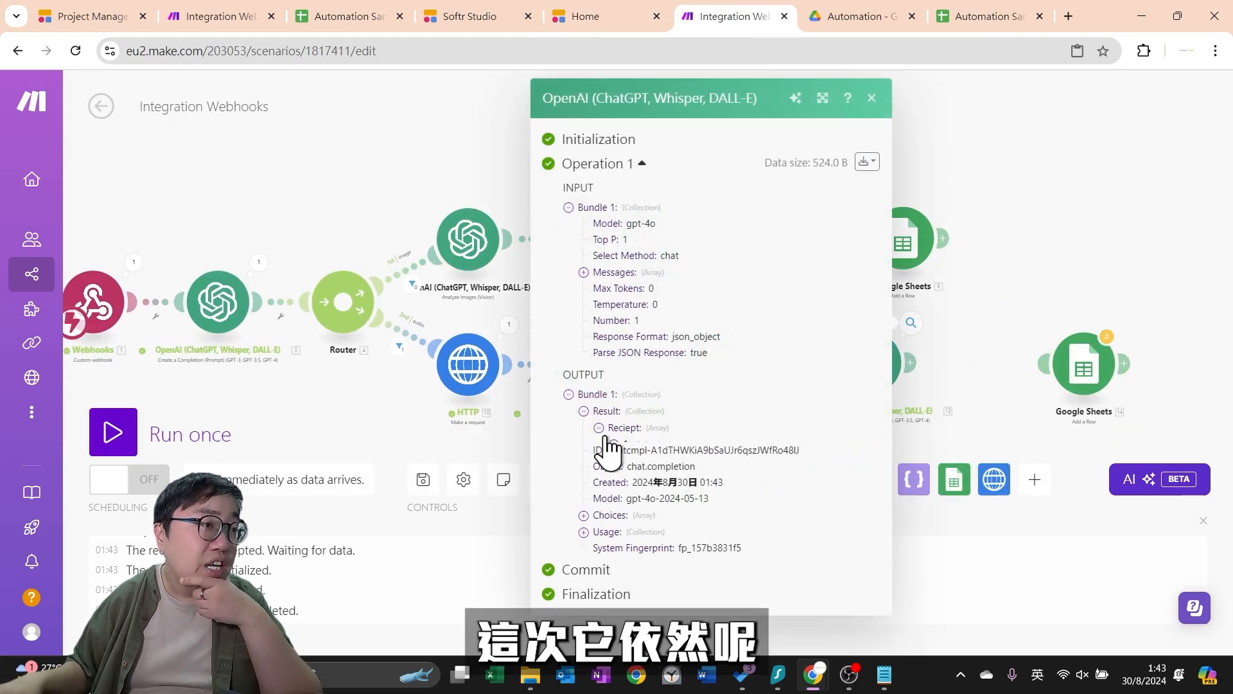
pyautogui.click(620, 447)
pyautogui.moveTo(652, 463); pyautogui.dragTo(767, 460)
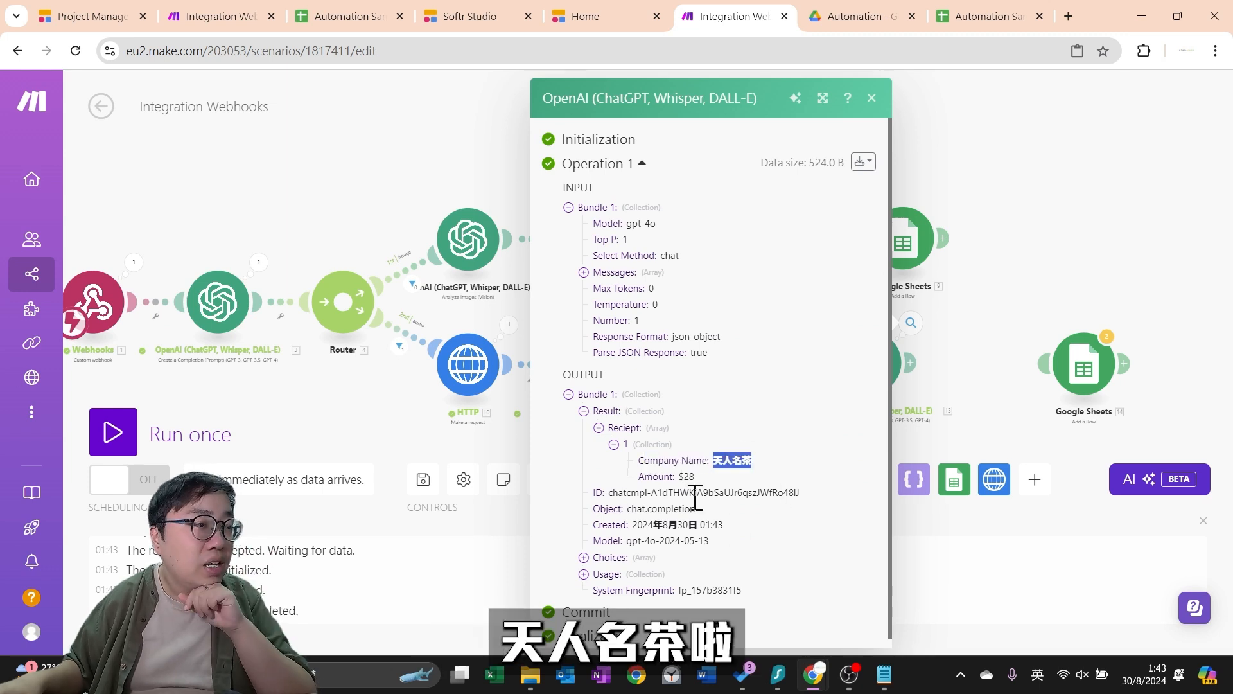
pyautogui.click(988, 274)
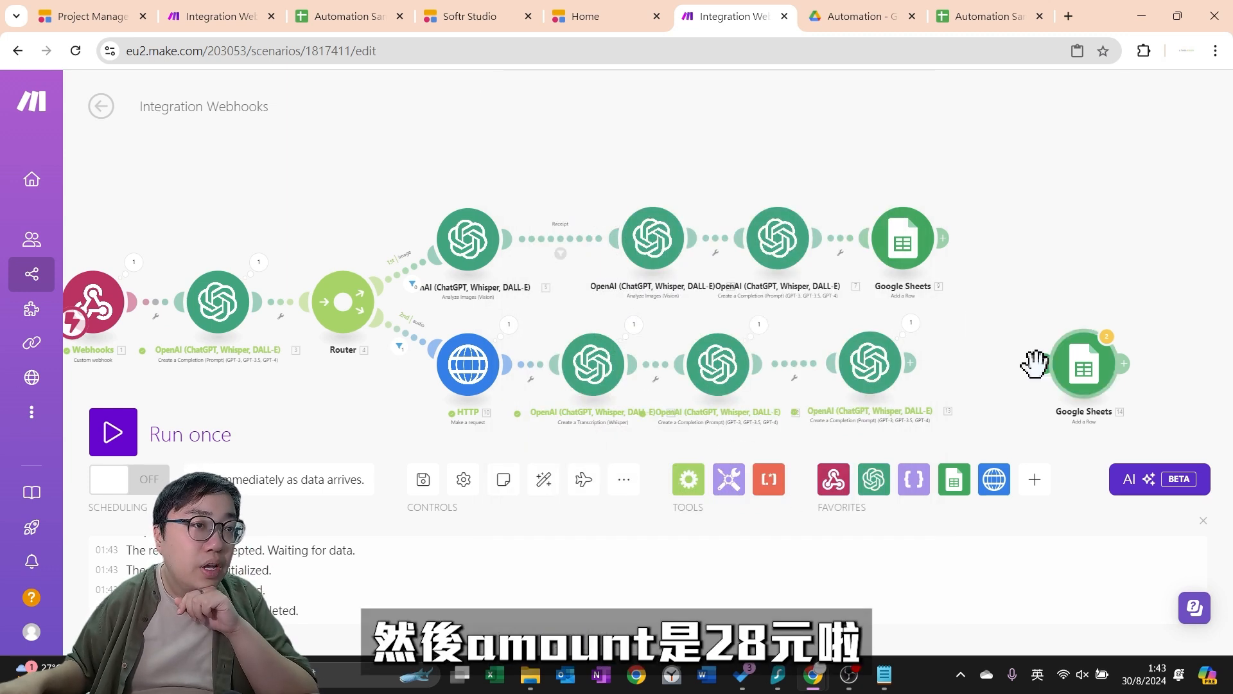
# Reconnect the Google Sheets module to the audio branch's last completion and check its Company Name mapping against the Reciept array
pyautogui.moveTo(1036, 362); pyautogui.dragTo(932, 363)
pyautogui.moveTo(1074, 380); pyautogui.dragTo(1021, 376)
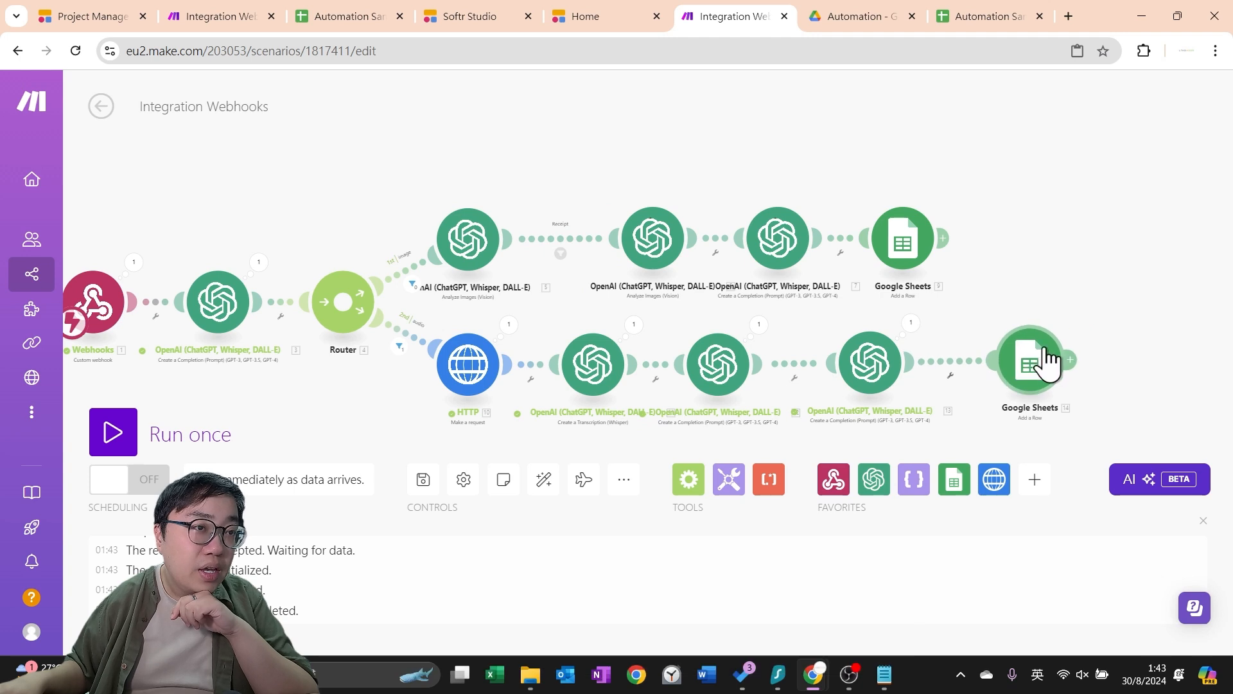
pyautogui.click(1031, 363)
pyautogui.scroll(-5, 890, 385)
pyautogui.scroll(-2, 886, 370)
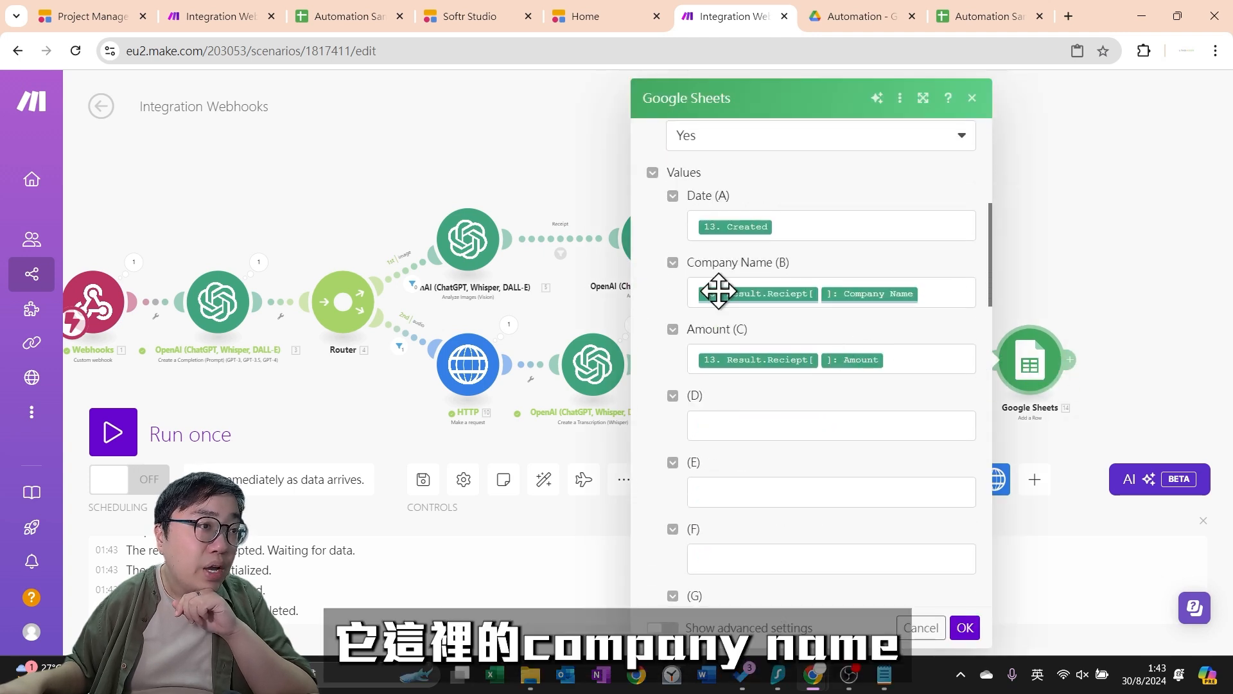
pyautogui.click(951, 298)
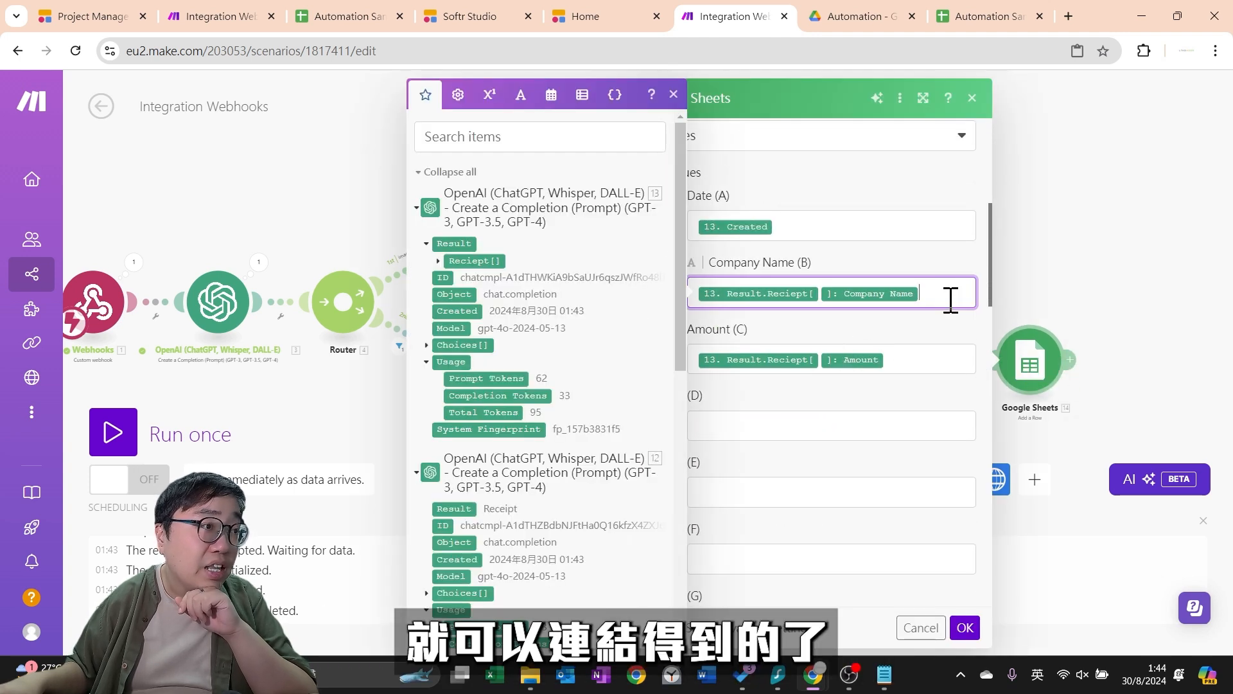
pyautogui.click(439, 261)
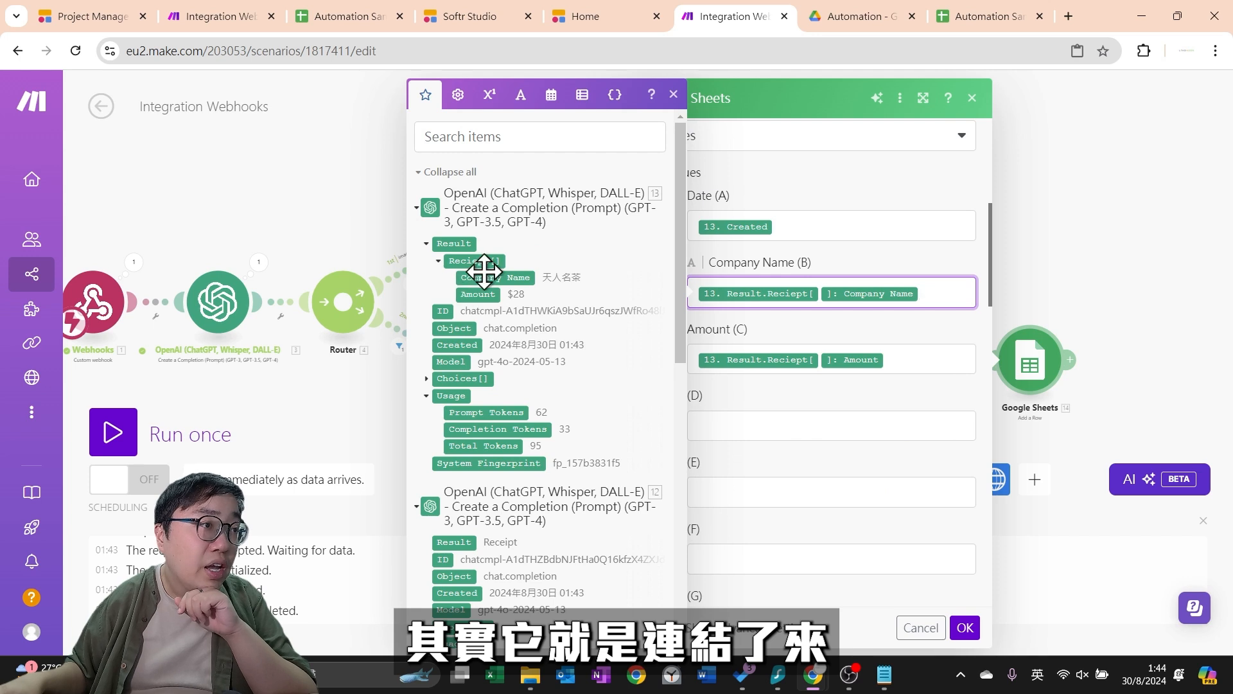
pyautogui.click(967, 627)
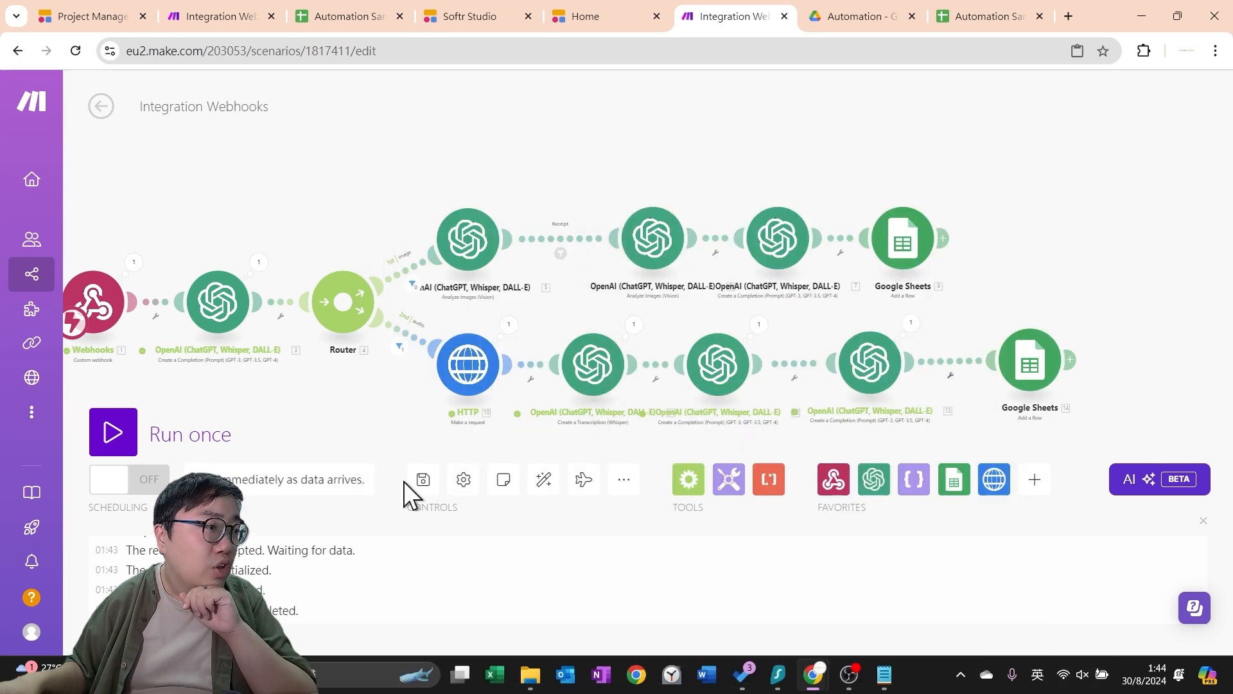
# Save the scenario and read the run result of the completion that follows the transcription module
pyautogui.click(424, 487)
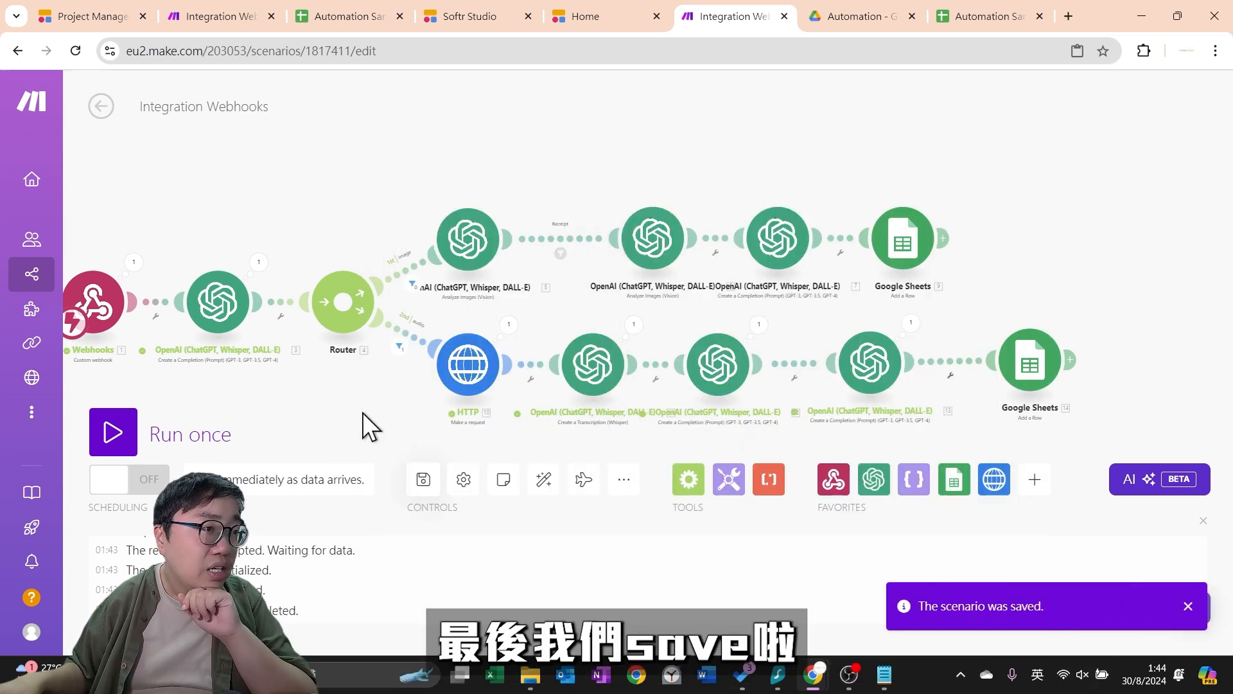
pyautogui.moveTo(361, 426); pyautogui.dragTo(366, 410)
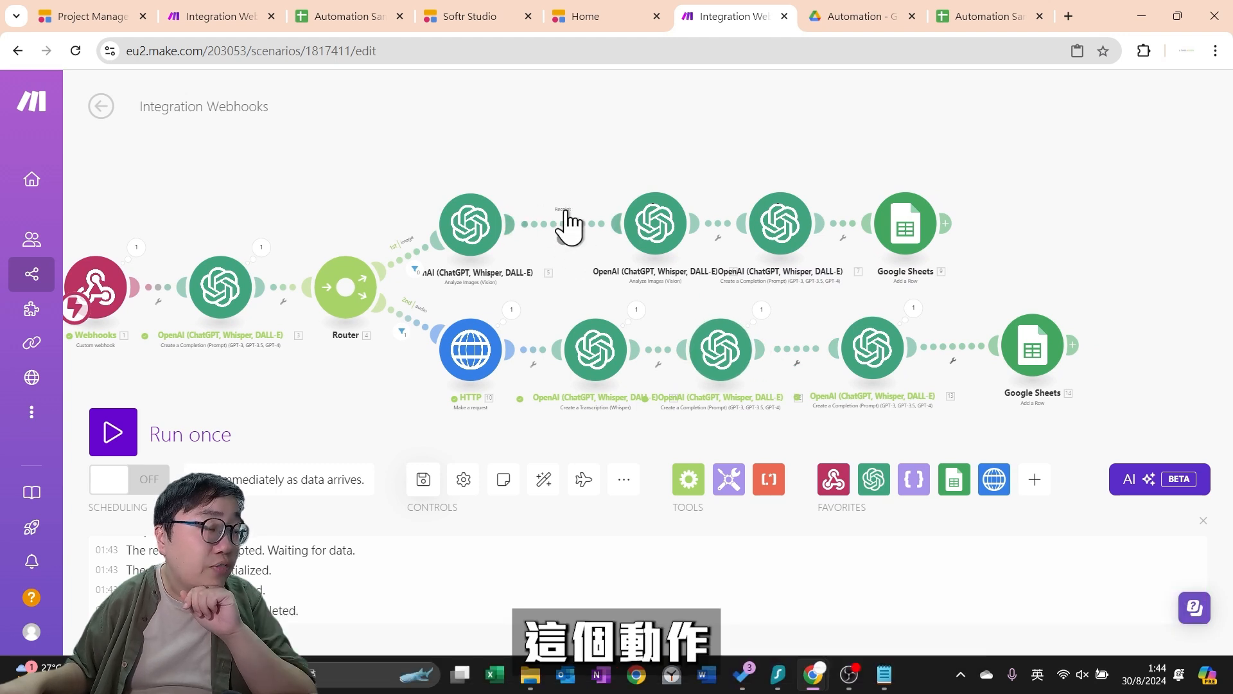
pyautogui.click(762, 310)
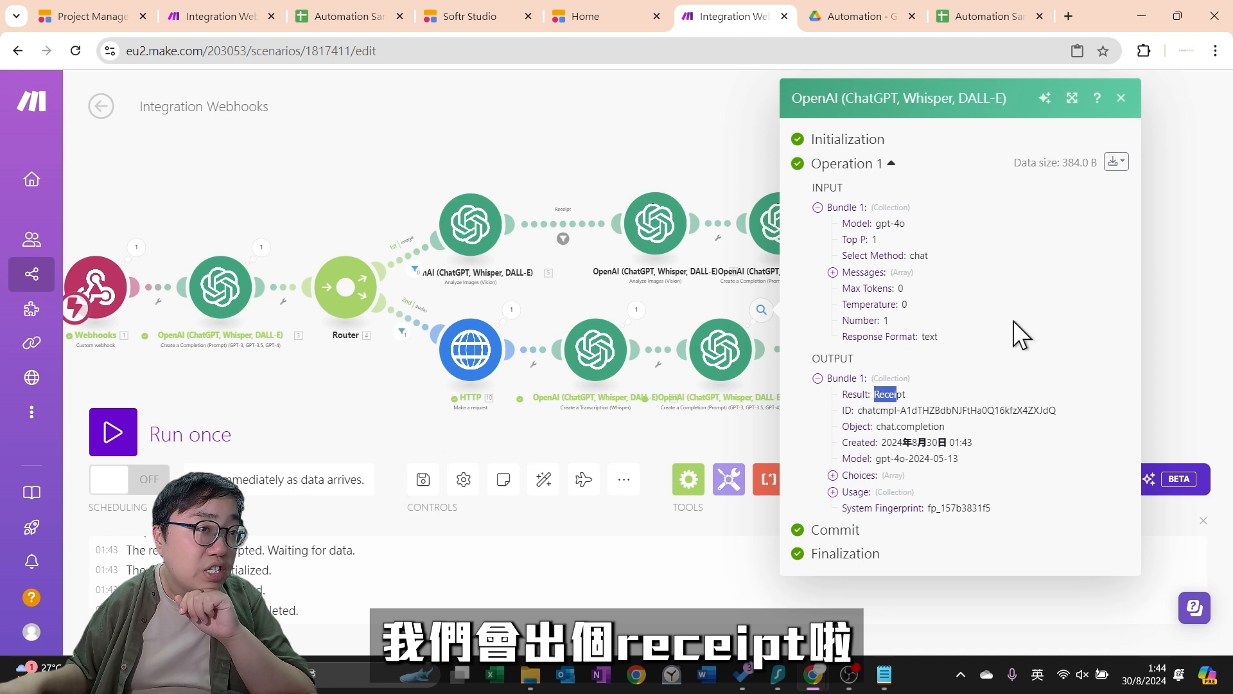
pyautogui.click(1150, 322)
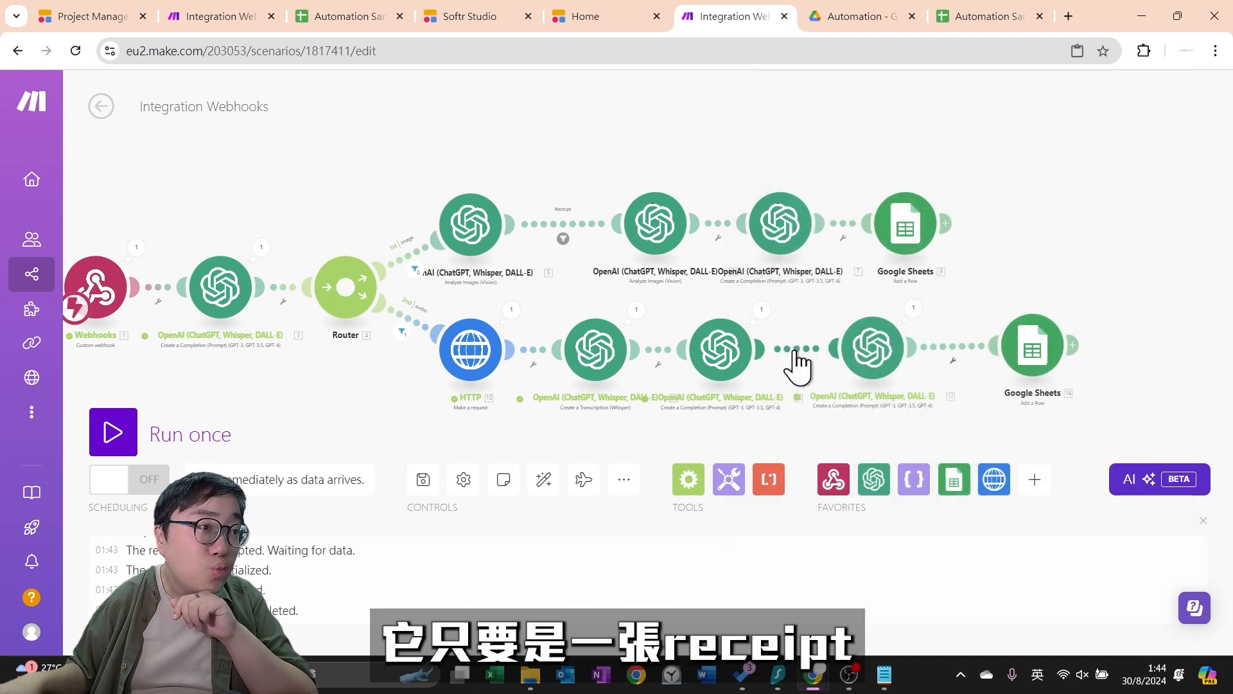
# Add a filter labelled Receipt before the audio branch's last completion, comparing module 12's Result with the text receipt
pyautogui.click(796, 351)
pyautogui.click(925, 283)
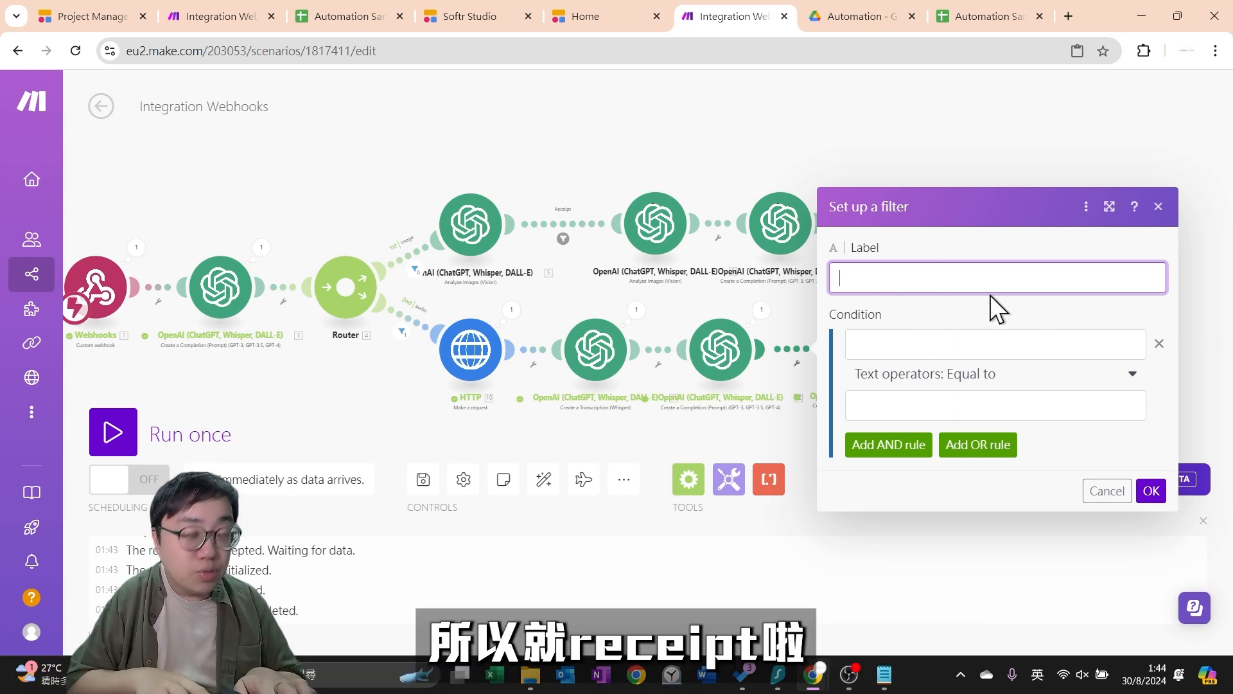
pyautogui.write('ceipt')
pyautogui.click(970, 341)
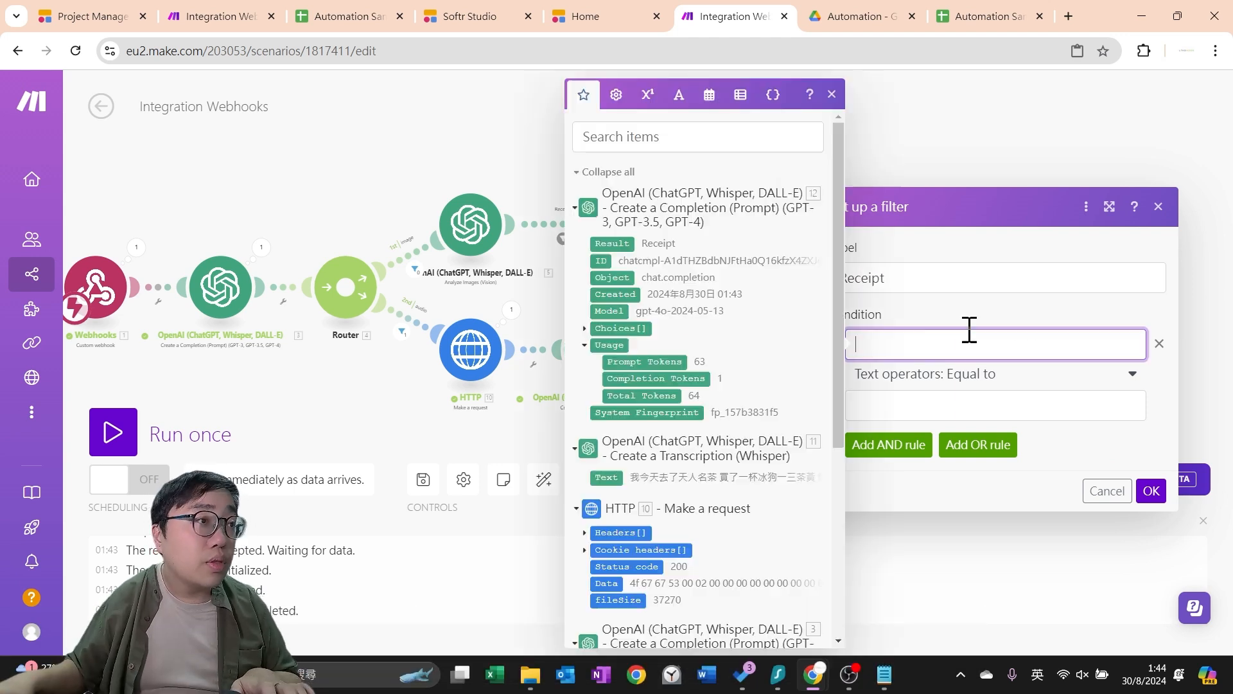
pyautogui.click(612, 242)
pyautogui.click(925, 404)
pyautogui.write('receipt')
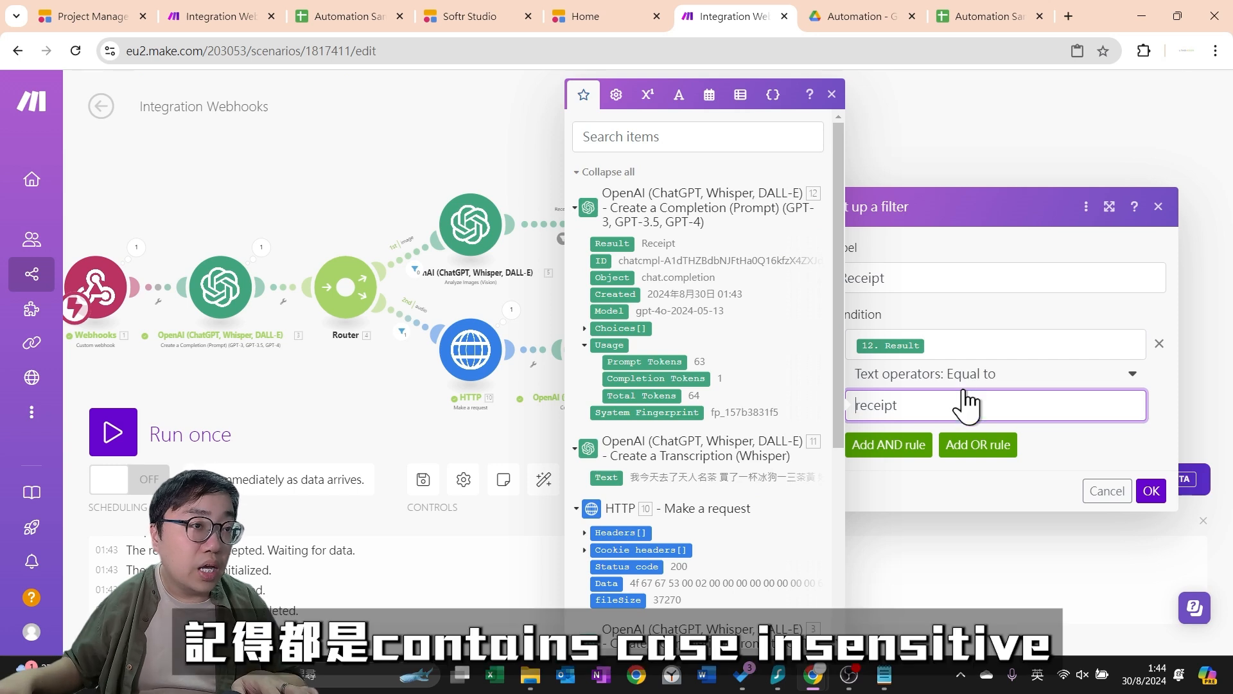
# Set the filter's text operator to Not equal to (case insensitive) and confirm the filter
pyautogui.click(958, 377)
pyautogui.scroll(-3, 1002, 501)
pyautogui.click(984, 448)
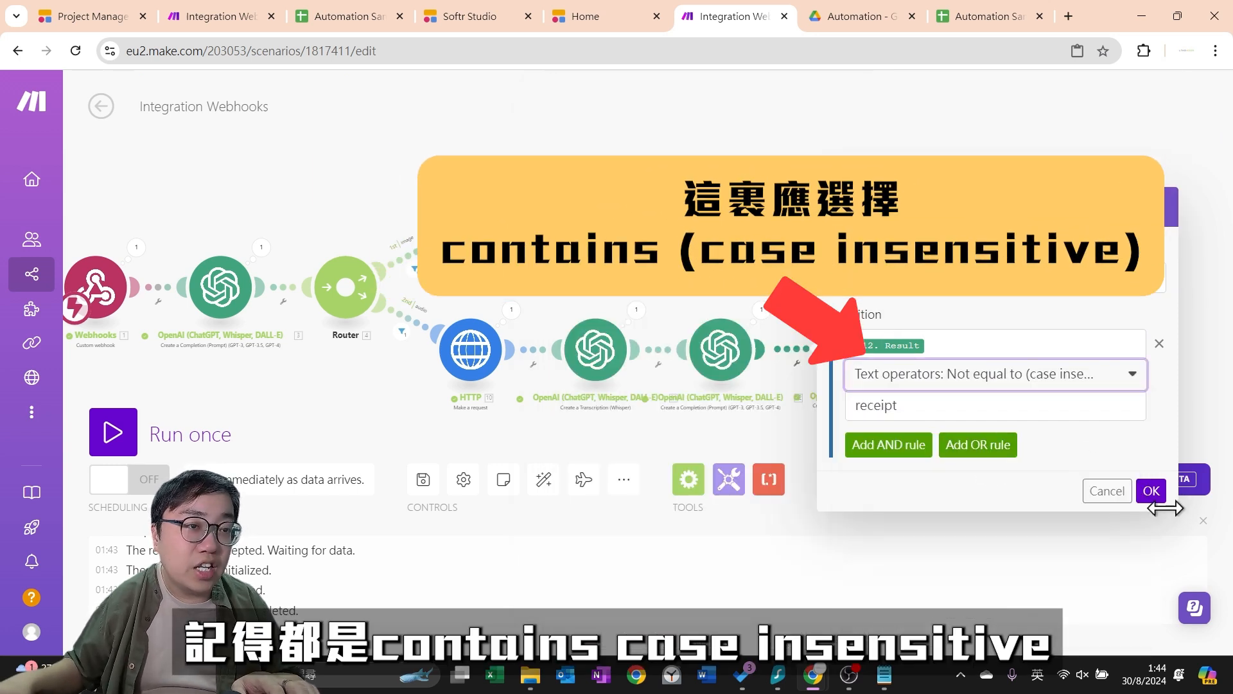
pyautogui.click(1156, 494)
# Run the scenario once, and submit the audio file 03.ogg for bookkeeping in the Softr app
pyautogui.scroll(-3, 1108, 353)
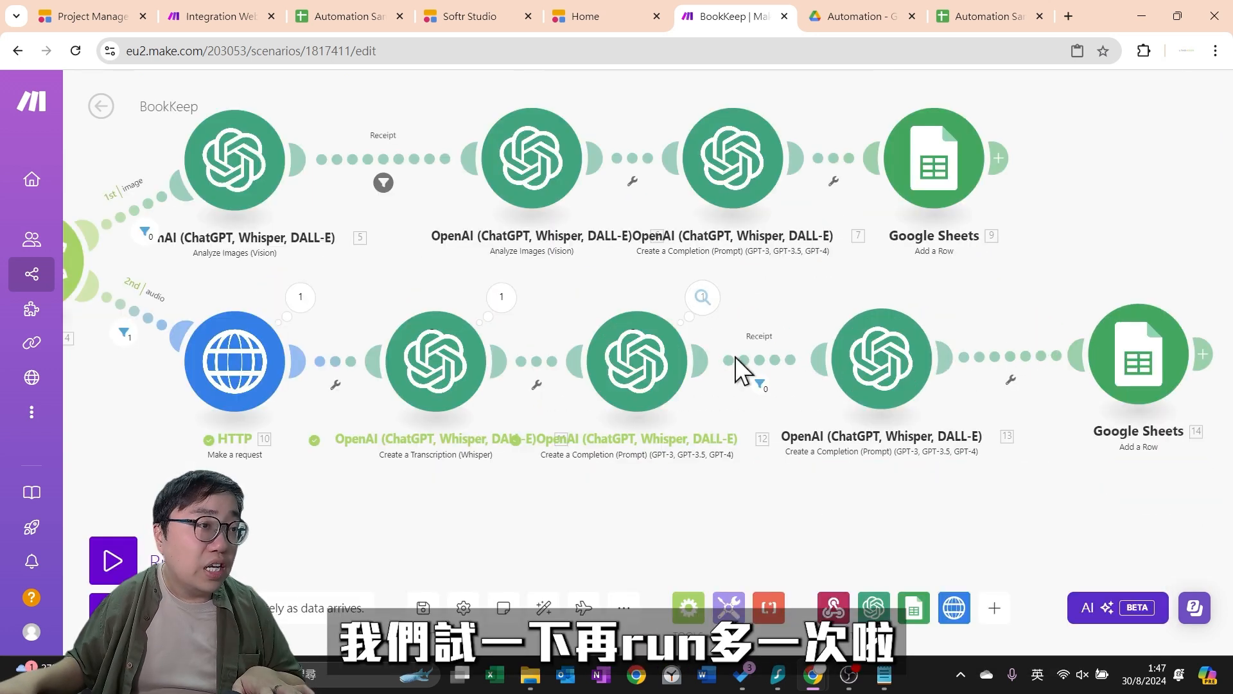
pyautogui.scroll(-1, 411, 543)
pyautogui.click(115, 562)
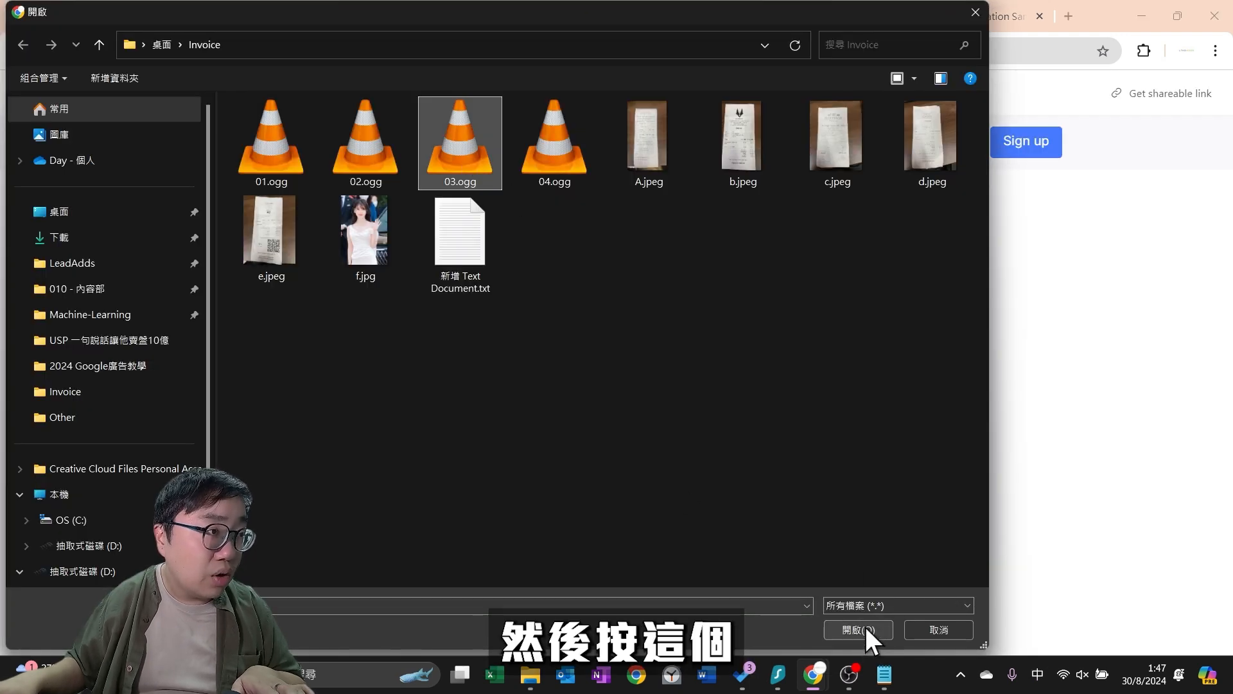
pyautogui.click(861, 627)
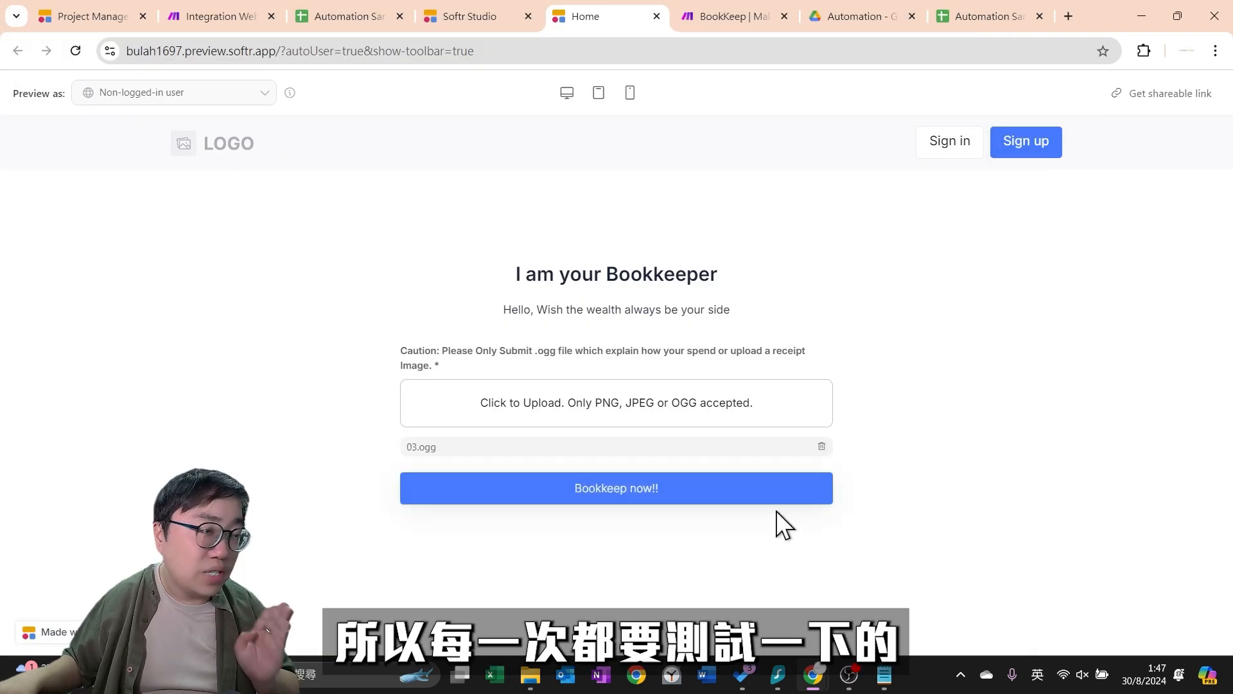
pyautogui.click(642, 494)
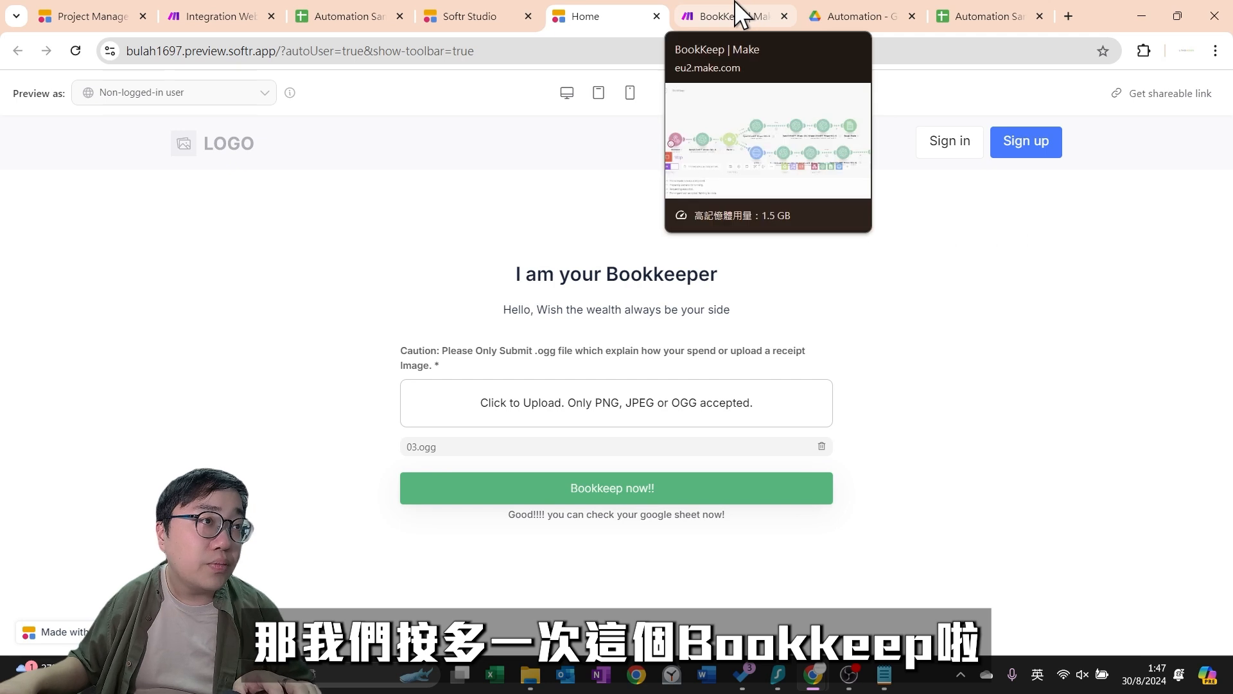
# Watch the run in Make, and check the company name and amount in row 3 of the Automation Sample Google Sheet
pyautogui.click(734, 5)
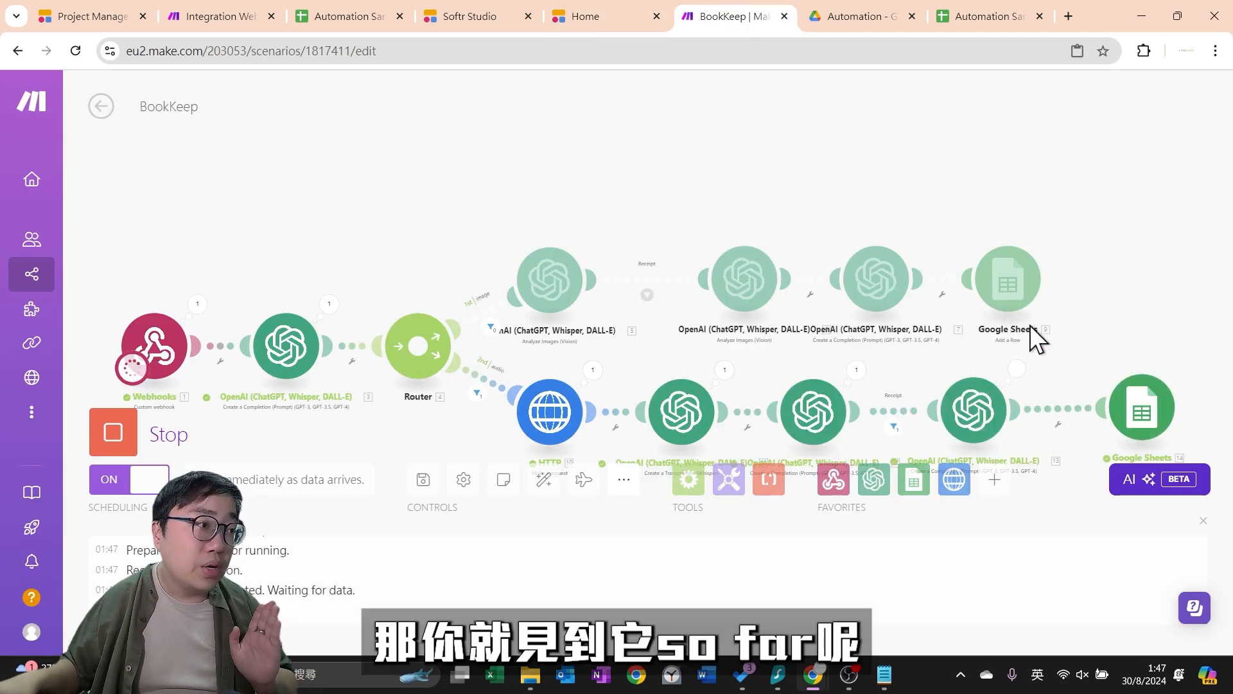
pyautogui.click(980, 13)
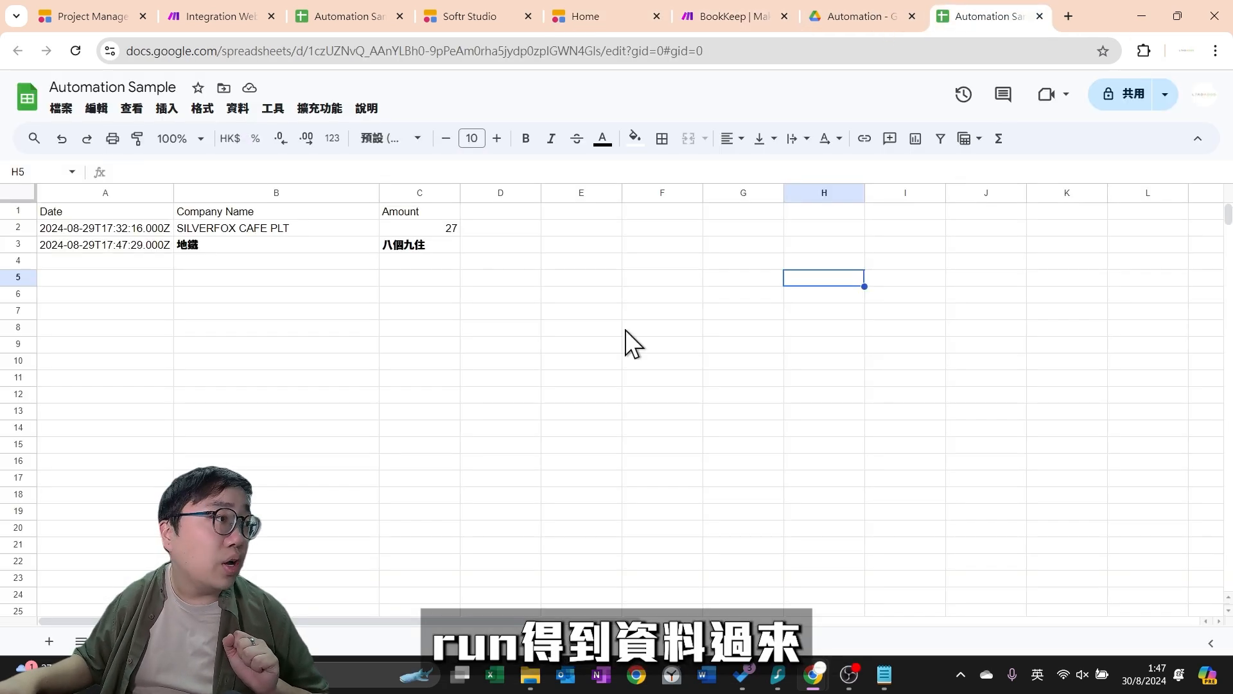
pyautogui.click(191, 251)
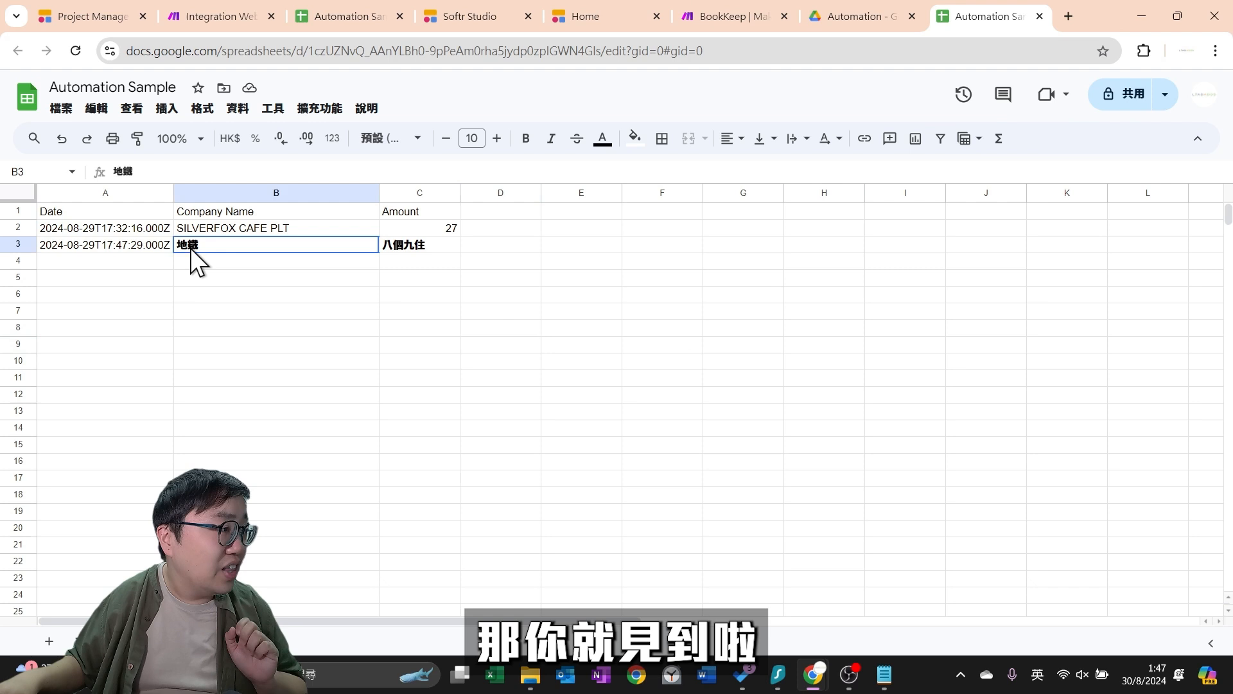
pyautogui.click(443, 250)
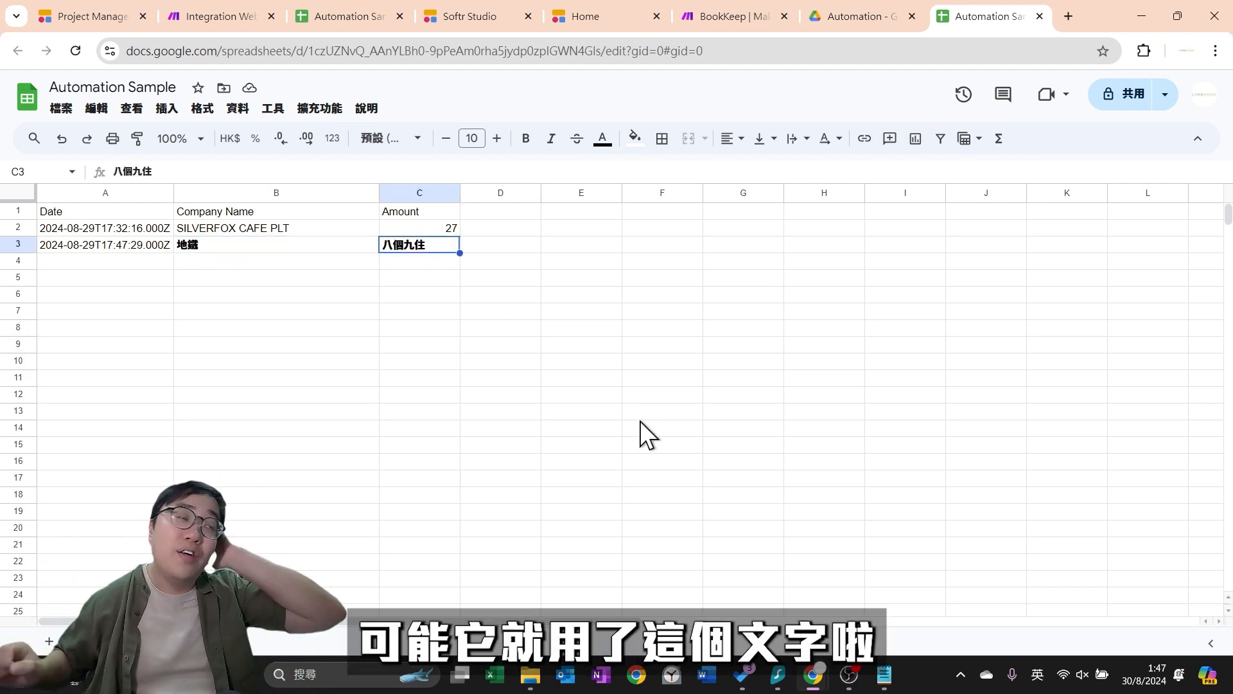
# Run the Make scenario once again, and submit the unrelated audio file 04.ogg in the Softr app
pyautogui.click(711, 19)
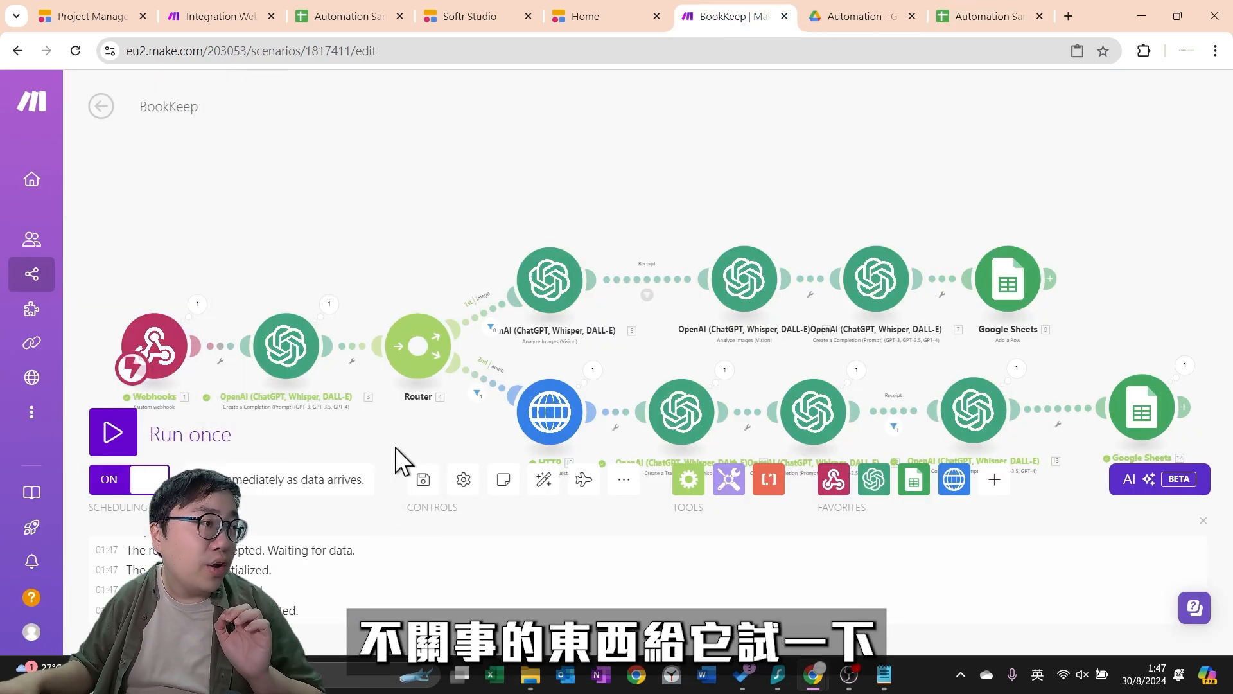
pyautogui.click(111, 432)
pyautogui.click(590, 16)
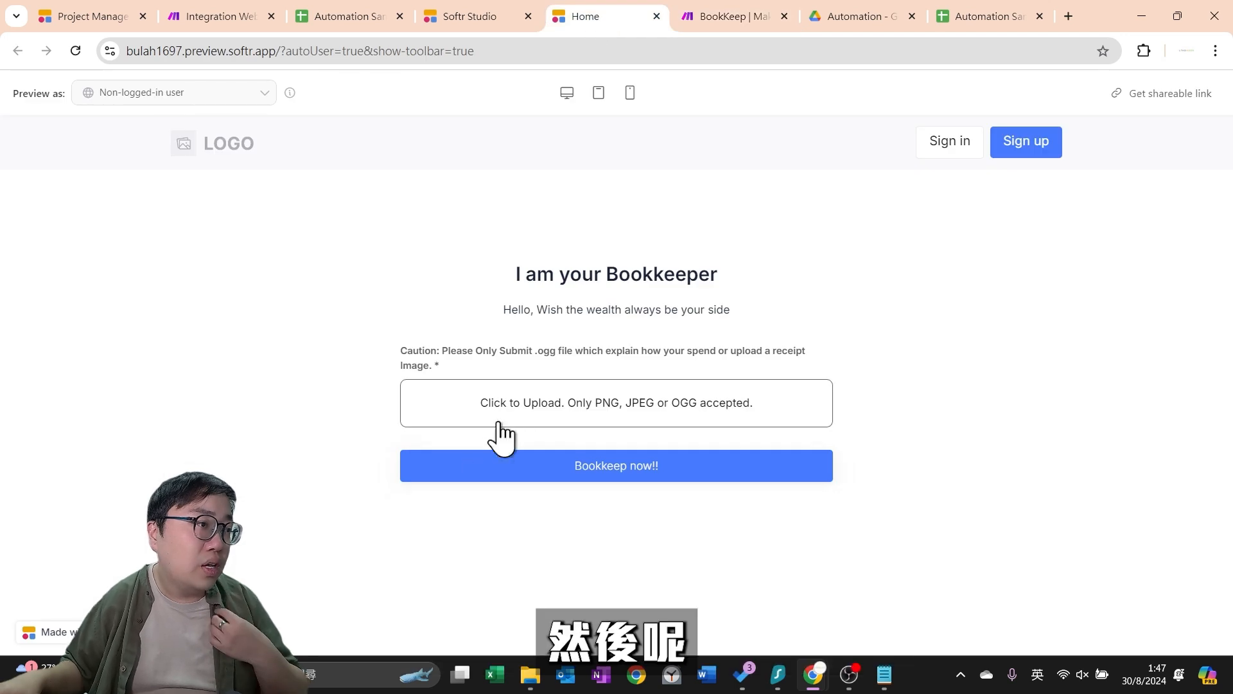
pyautogui.click(511, 395)
pyautogui.click(545, 132)
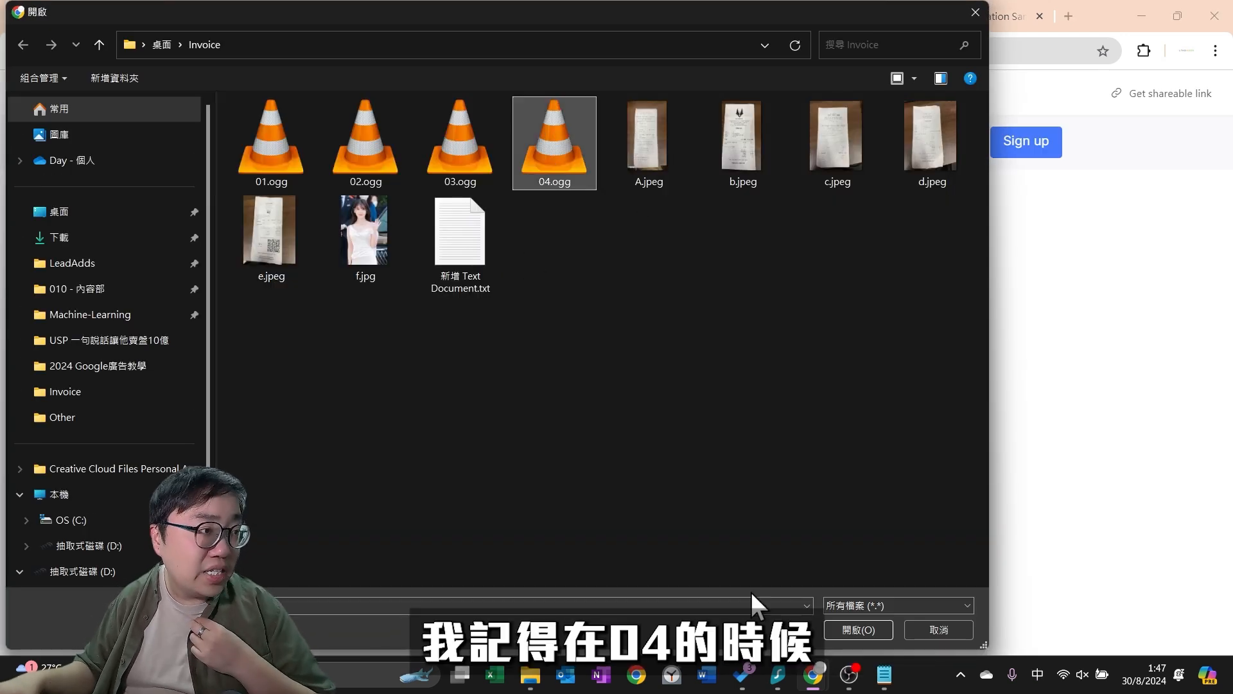
pyautogui.click(862, 631)
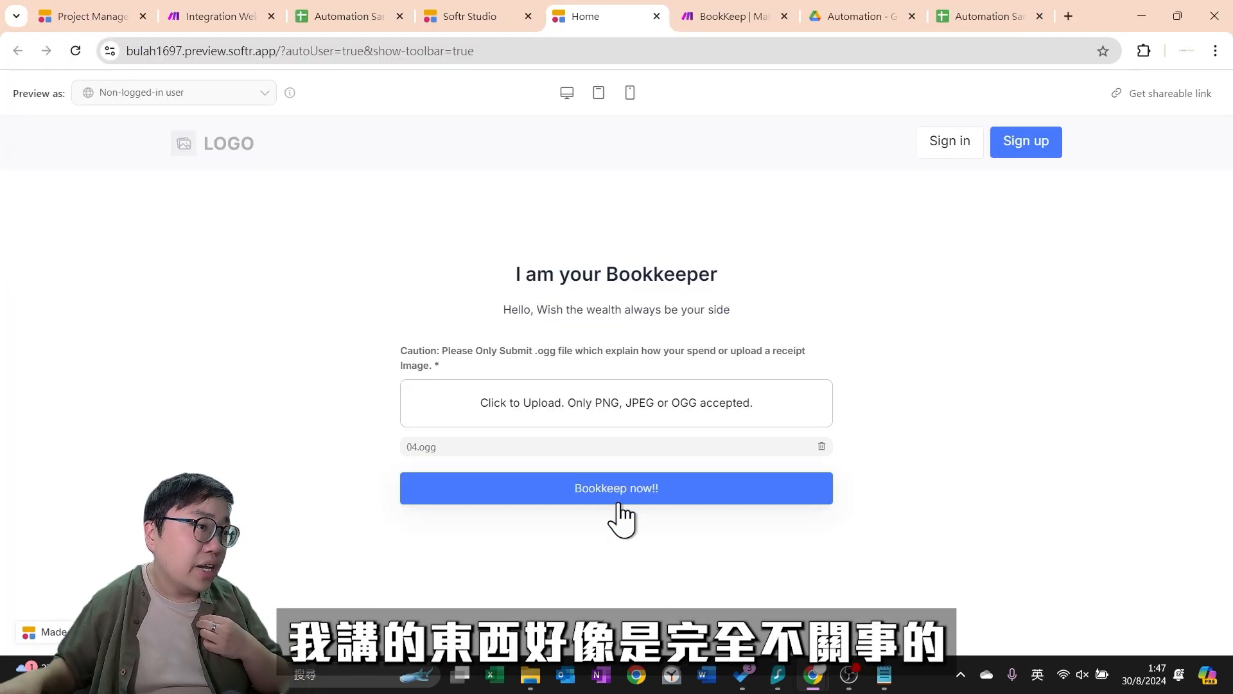
pyautogui.click(647, 495)
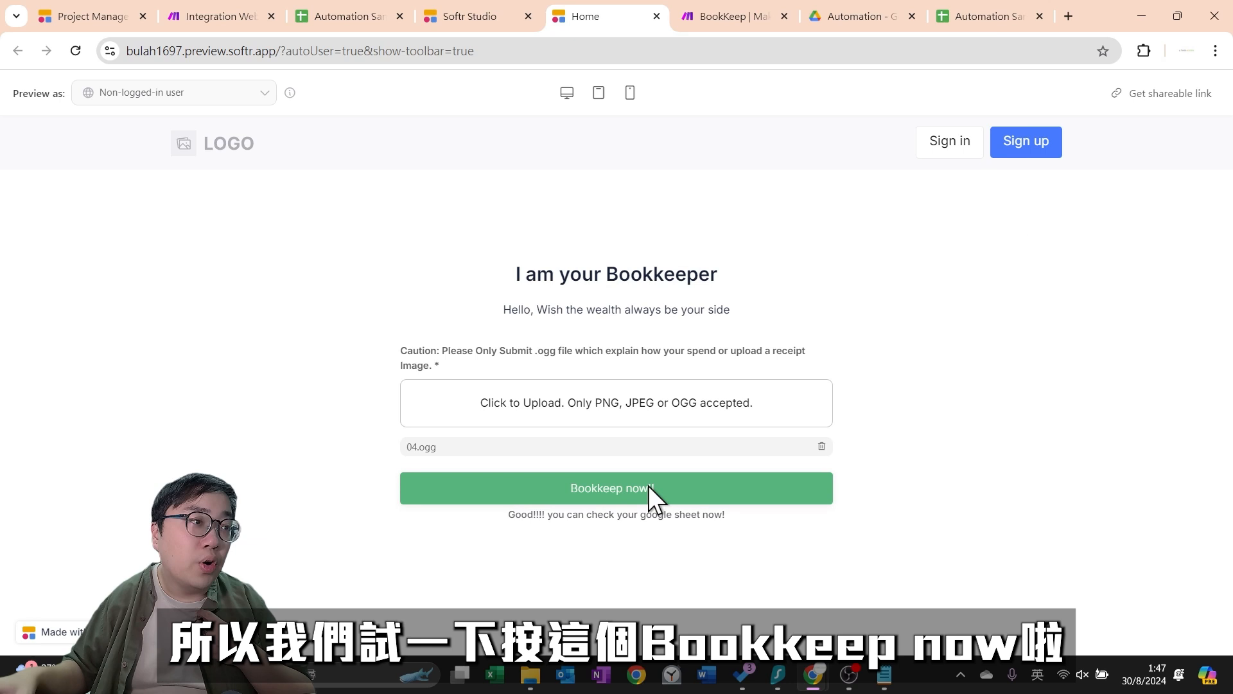
# Return to the Make scenario and read the run results of the audio branch's classifying completion and transcription module
pyautogui.click(736, 16)
pyautogui.scroll(3, 831, 394)
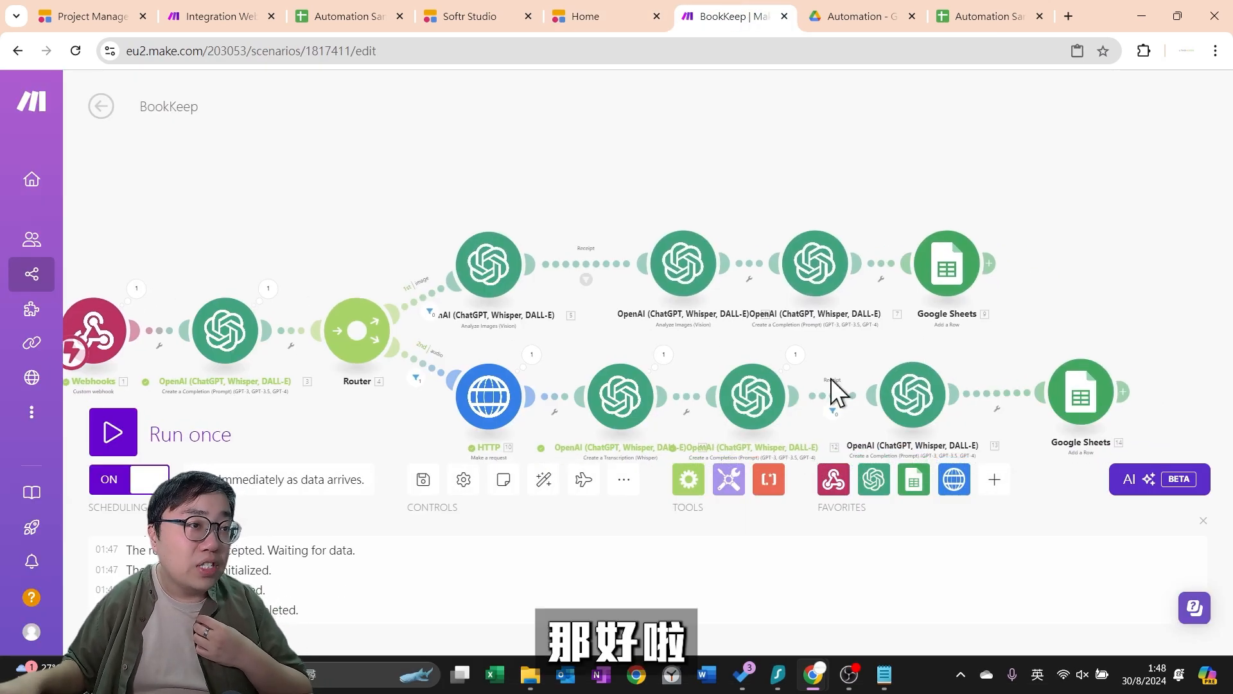
pyautogui.scroll(2, 828, 417)
pyautogui.click(775, 321)
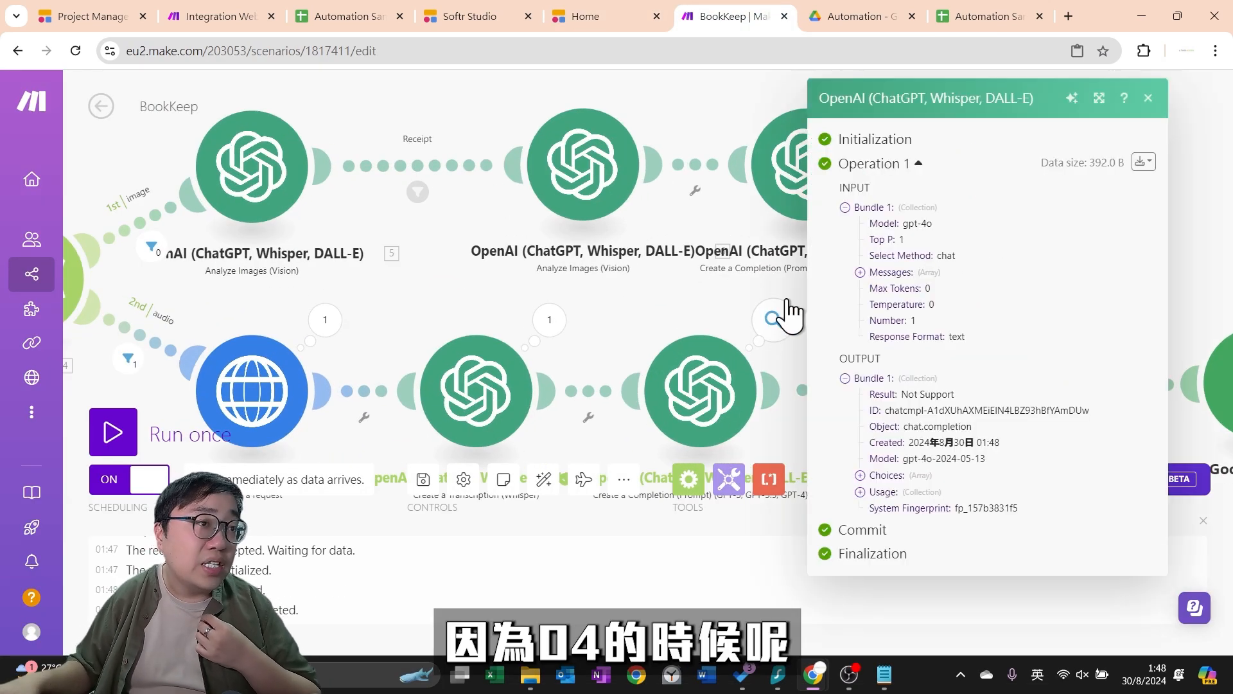
pyautogui.click(549, 331)
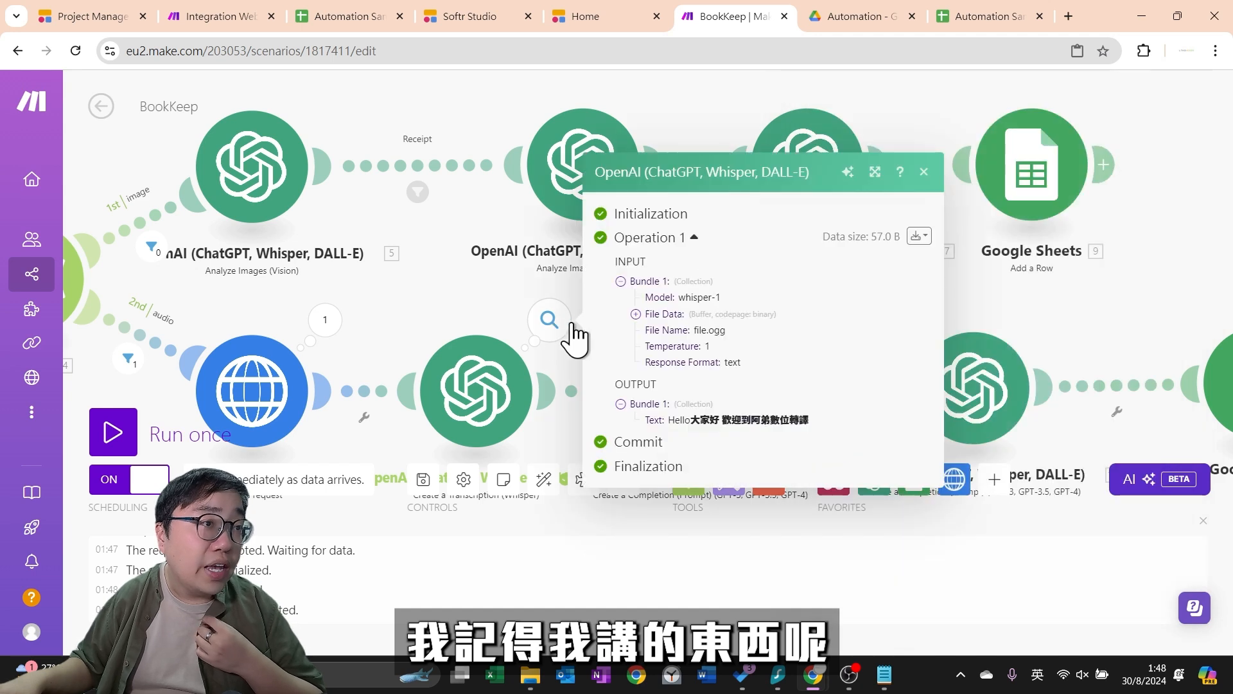
pyautogui.moveTo(701, 421); pyautogui.dragTo(767, 422)
pyautogui.click(845, 418)
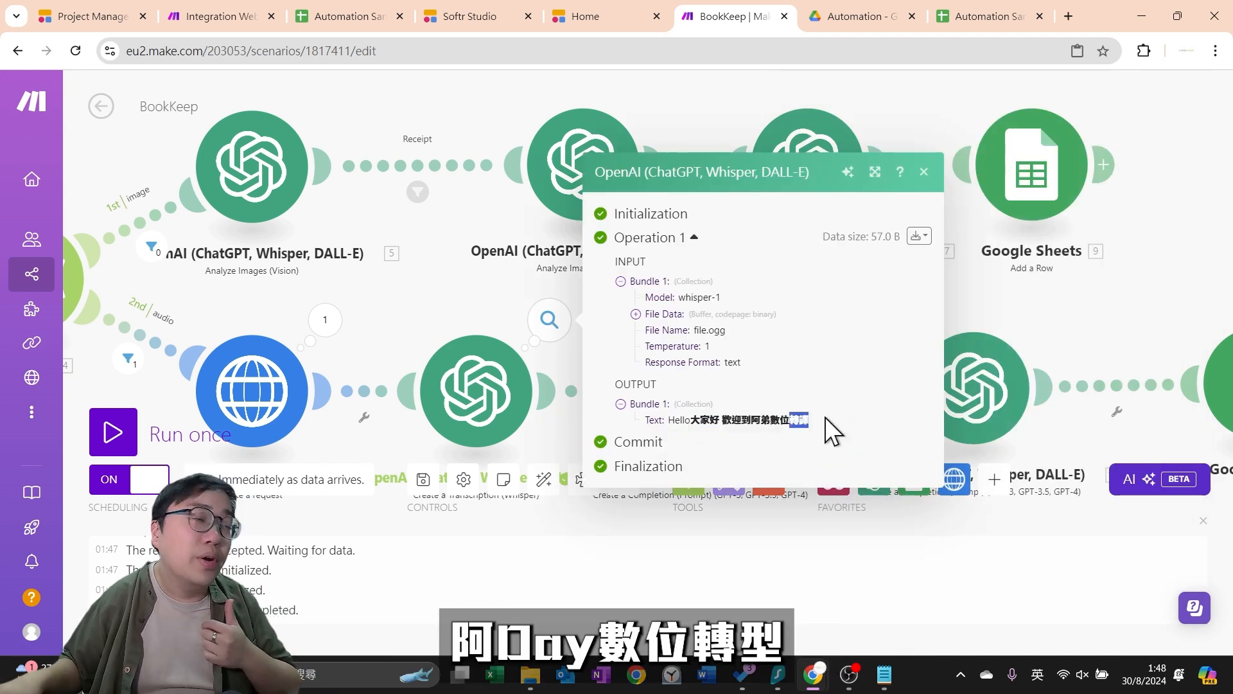
pyautogui.click(1031, 314)
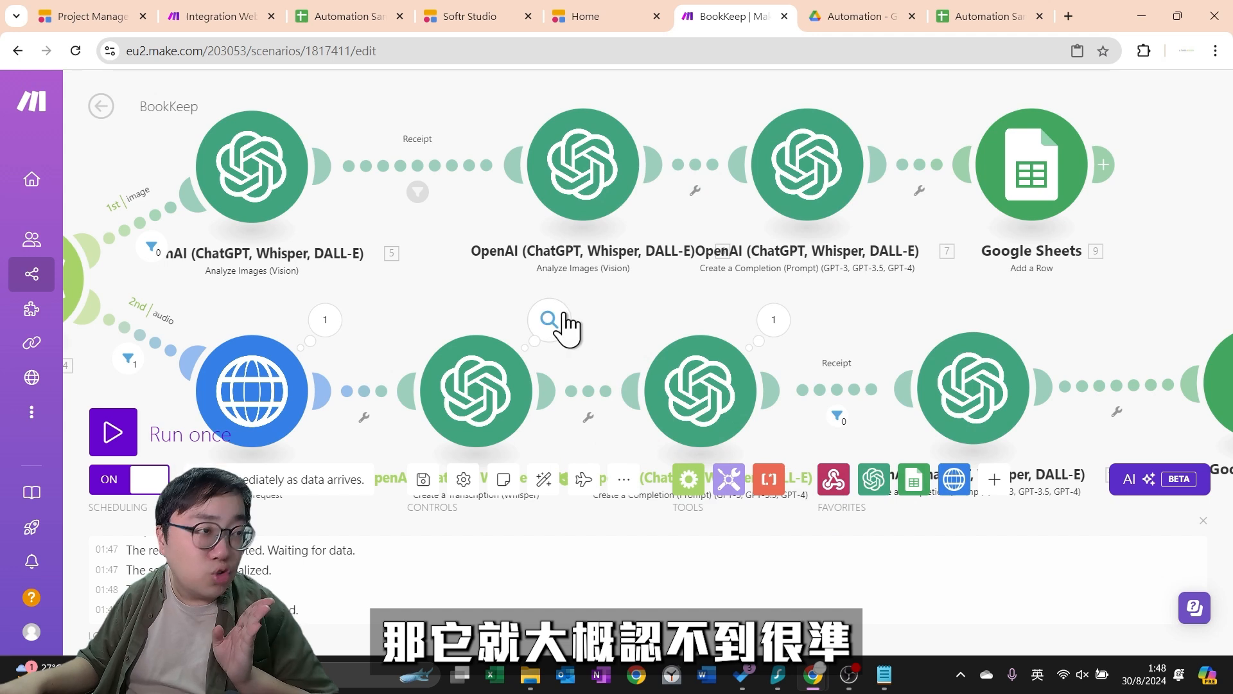
# Recheck the transcription text and the classification result of the 04.ogg run, and close the run details
pyautogui.click(560, 321)
pyautogui.click(1018, 303)
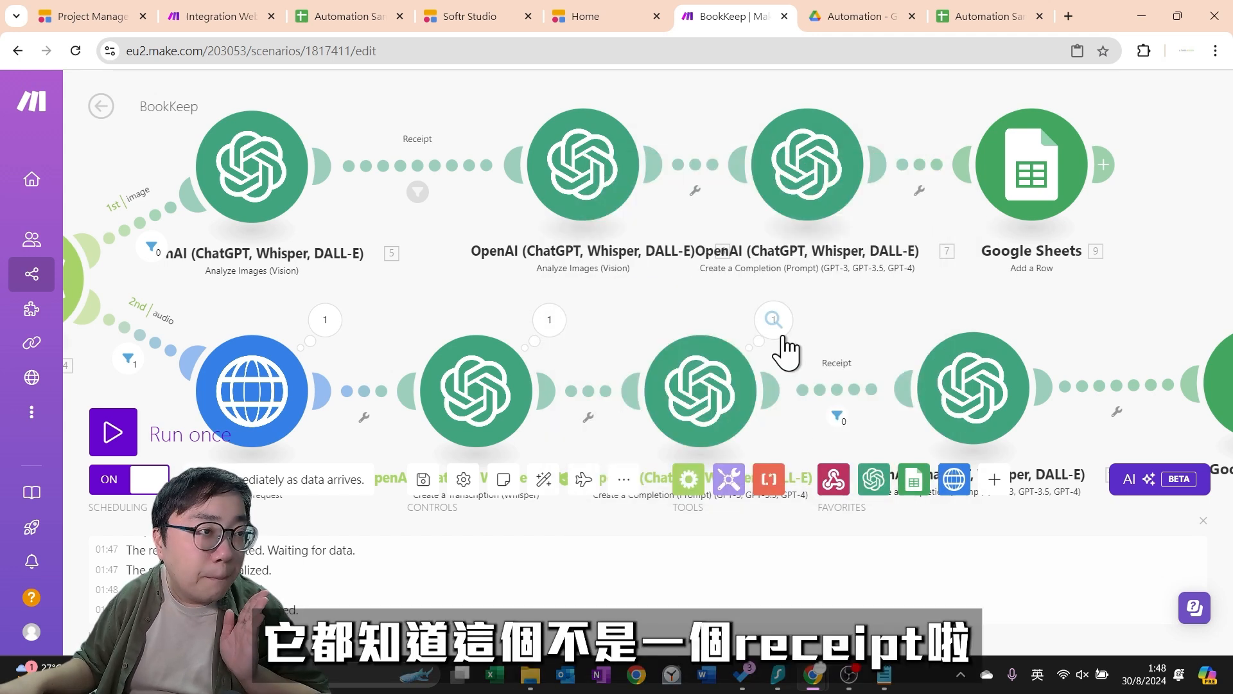
pyautogui.click(783, 336)
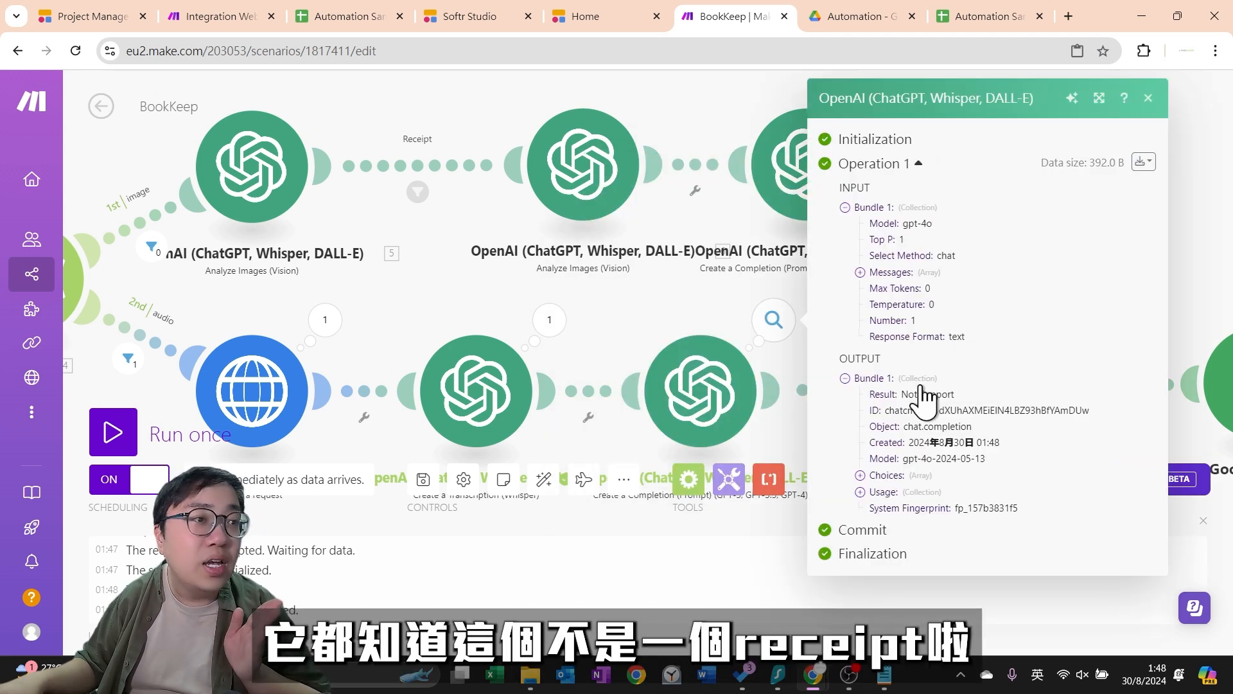
pyautogui.click(1180, 313)
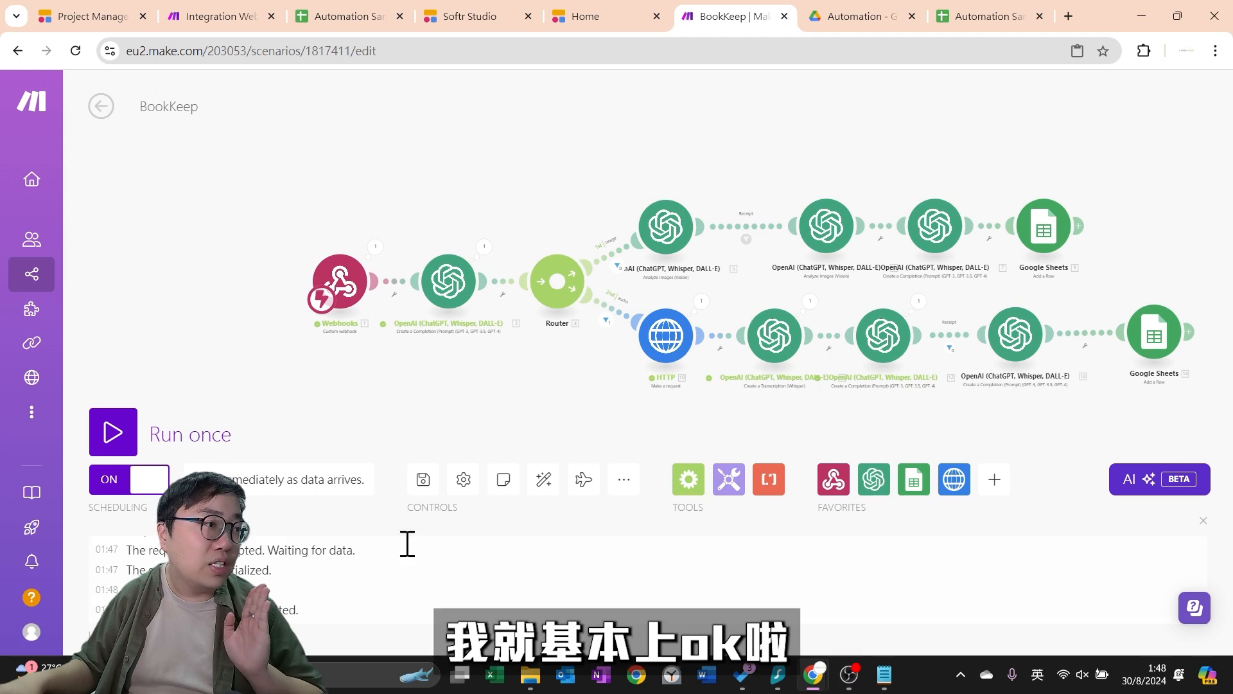
# Save the scenario, and submit the receipt images b.jpeg, d.jpeg and e.jpeg through the Softr app
pyautogui.click(423, 479)
pyautogui.moveTo(554, 161); pyautogui.dragTo(426, 147)
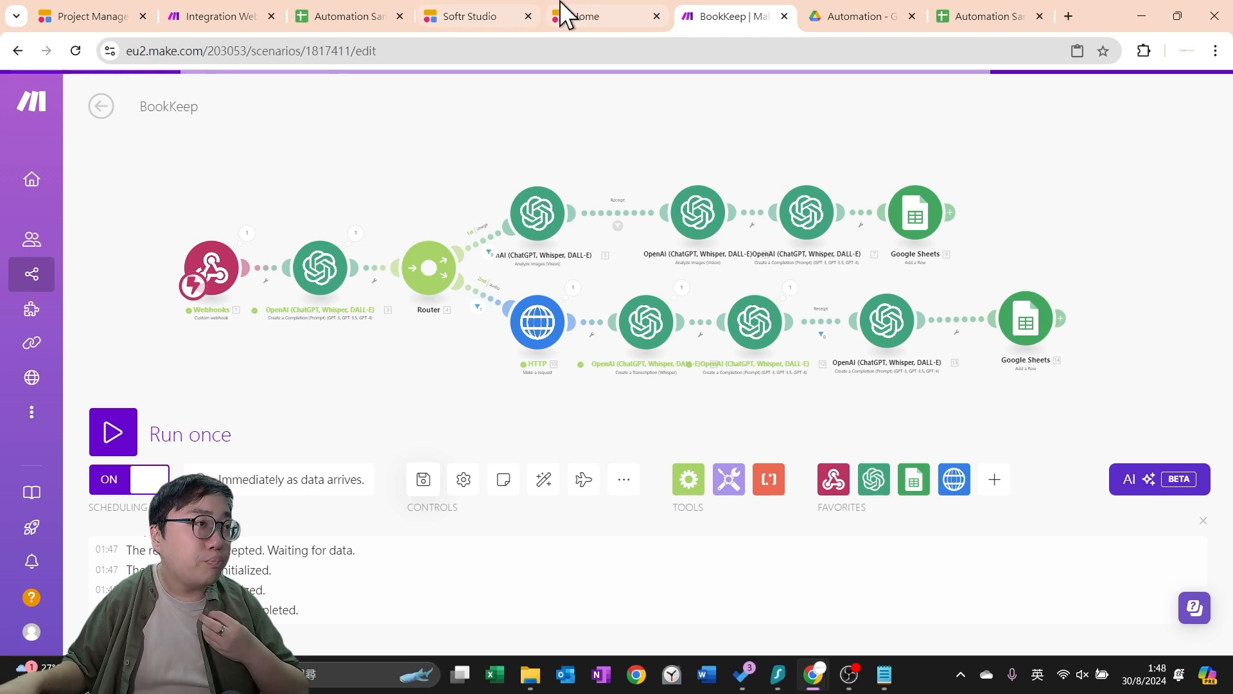
pyautogui.click(560, 9)
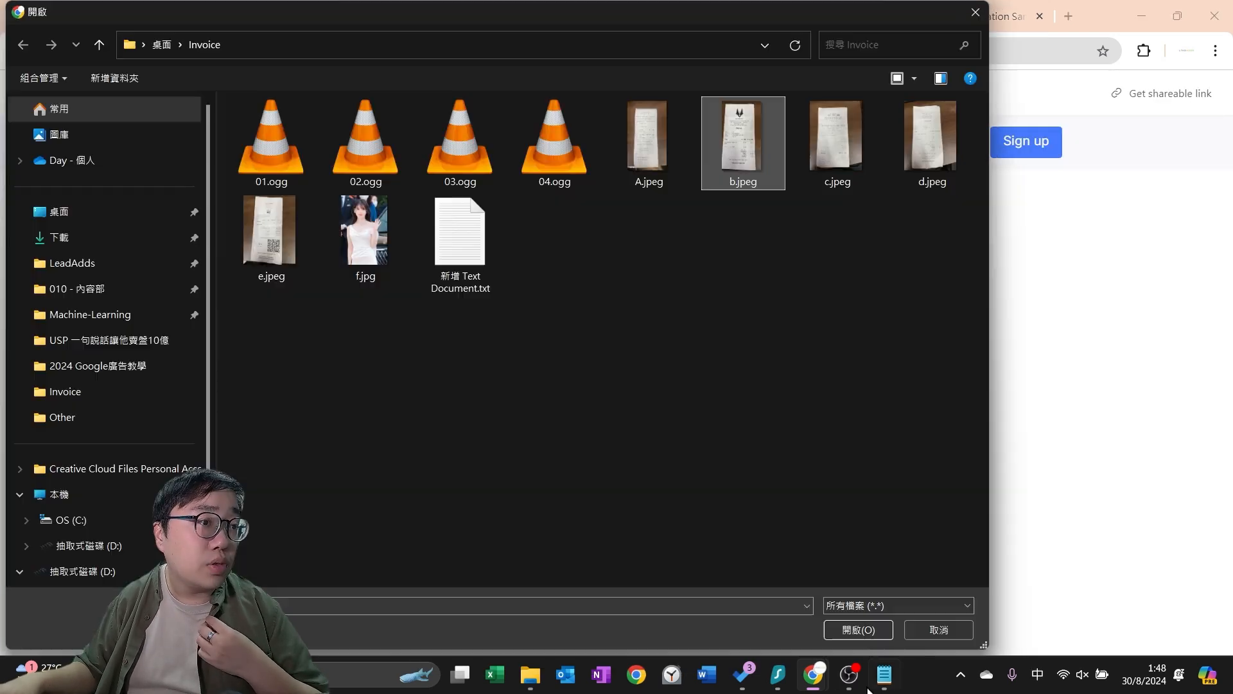
pyautogui.click(862, 628)
pyautogui.click(653, 489)
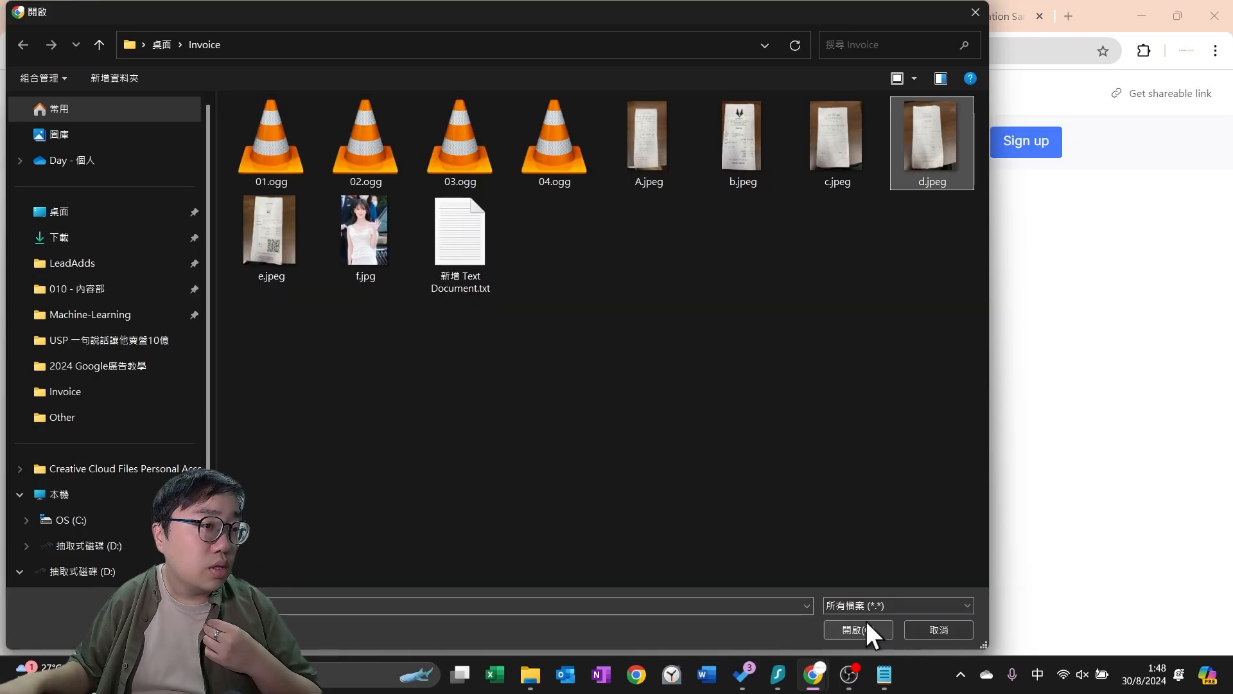
pyautogui.click(870, 633)
pyautogui.click(642, 416)
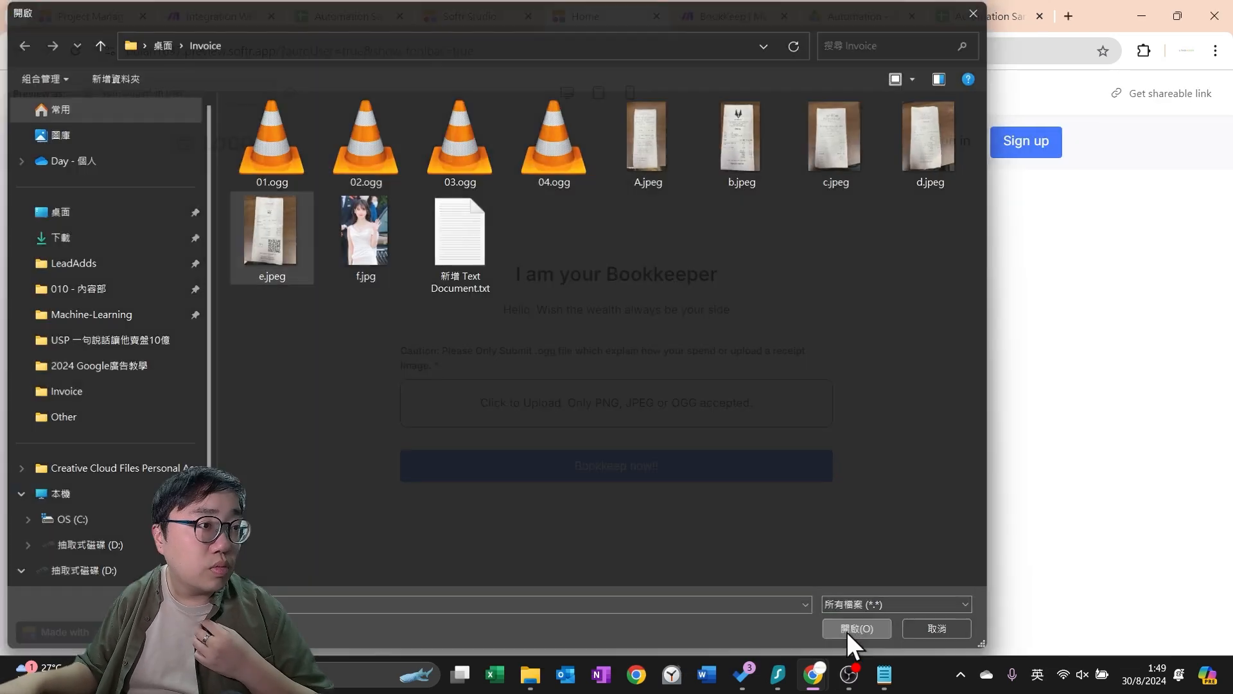
pyautogui.click(855, 631)
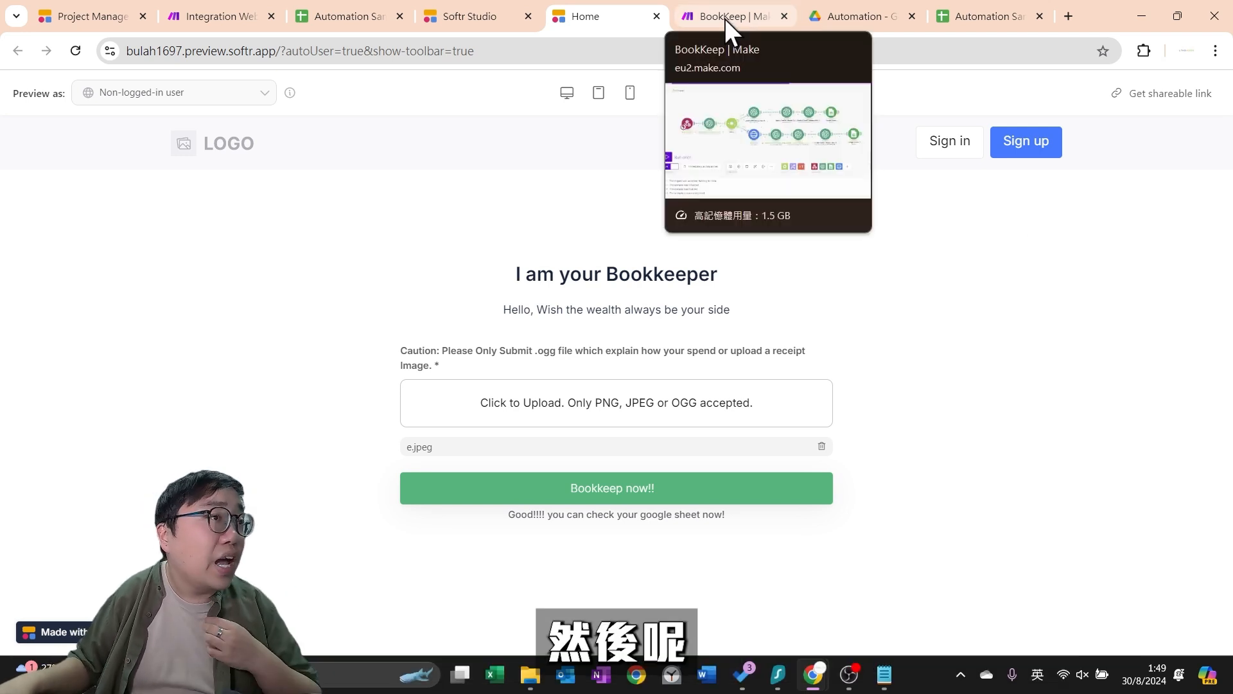
# Check the company names and amounts logged for the uploaded receipts in the Google Sheet, and return to the Make scenario
pyautogui.click(1002, 8)
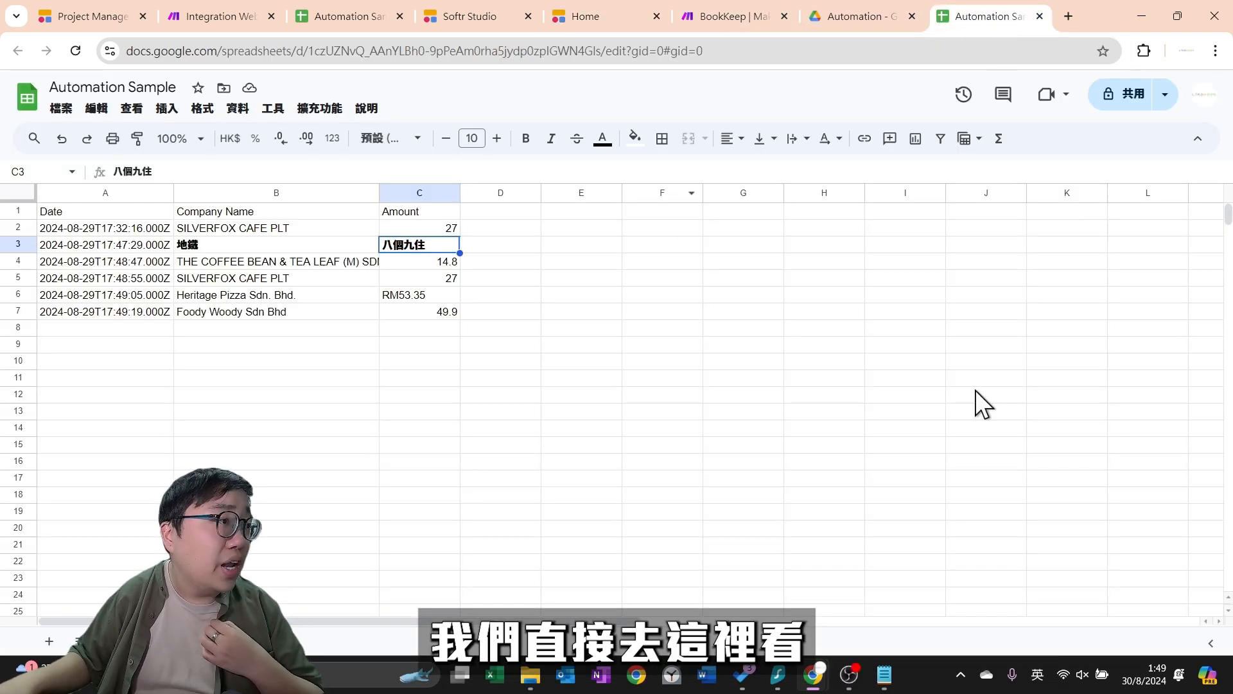
pyautogui.click(271, 264)
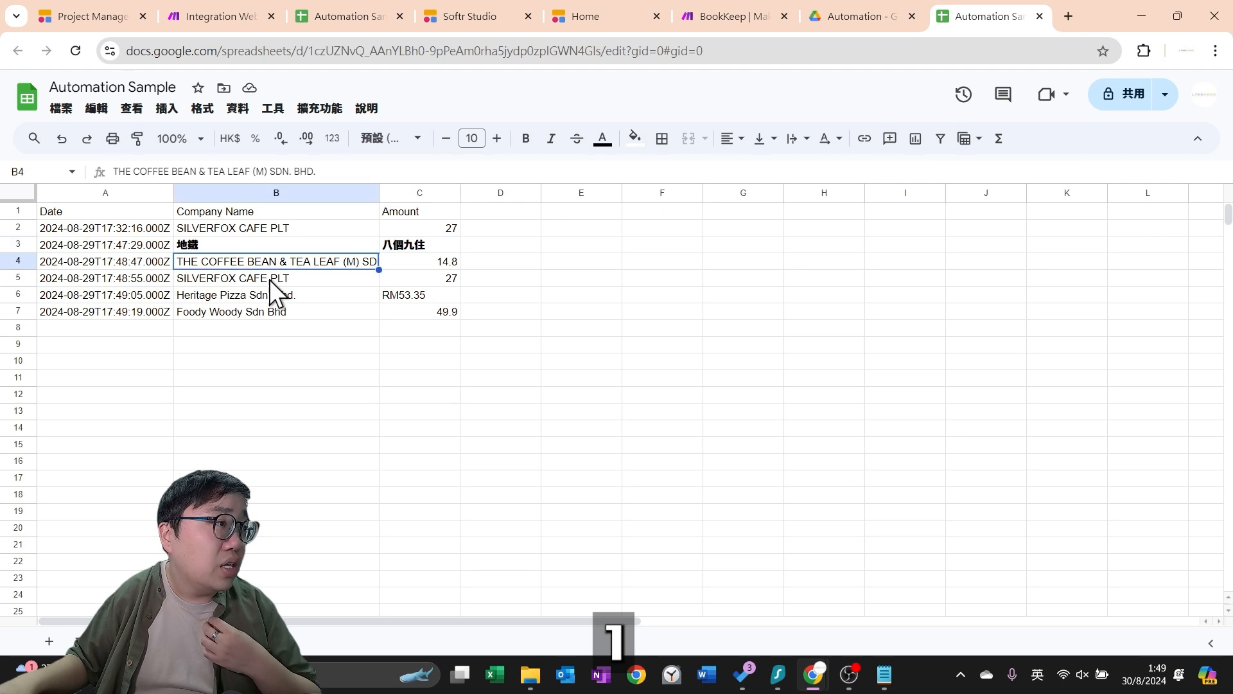
pyautogui.press('Down')
pyautogui.press('Down')
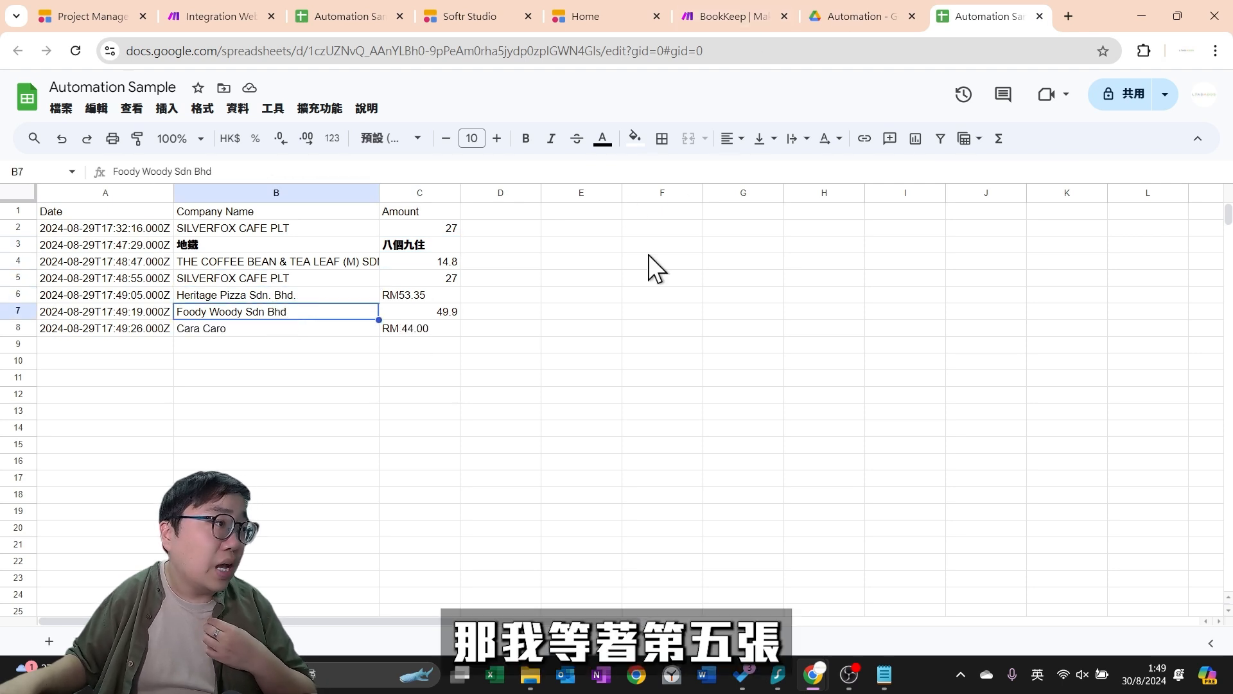
pyautogui.moveTo(232, 334); pyautogui.dragTo(388, 329)
pyautogui.click(580, 409)
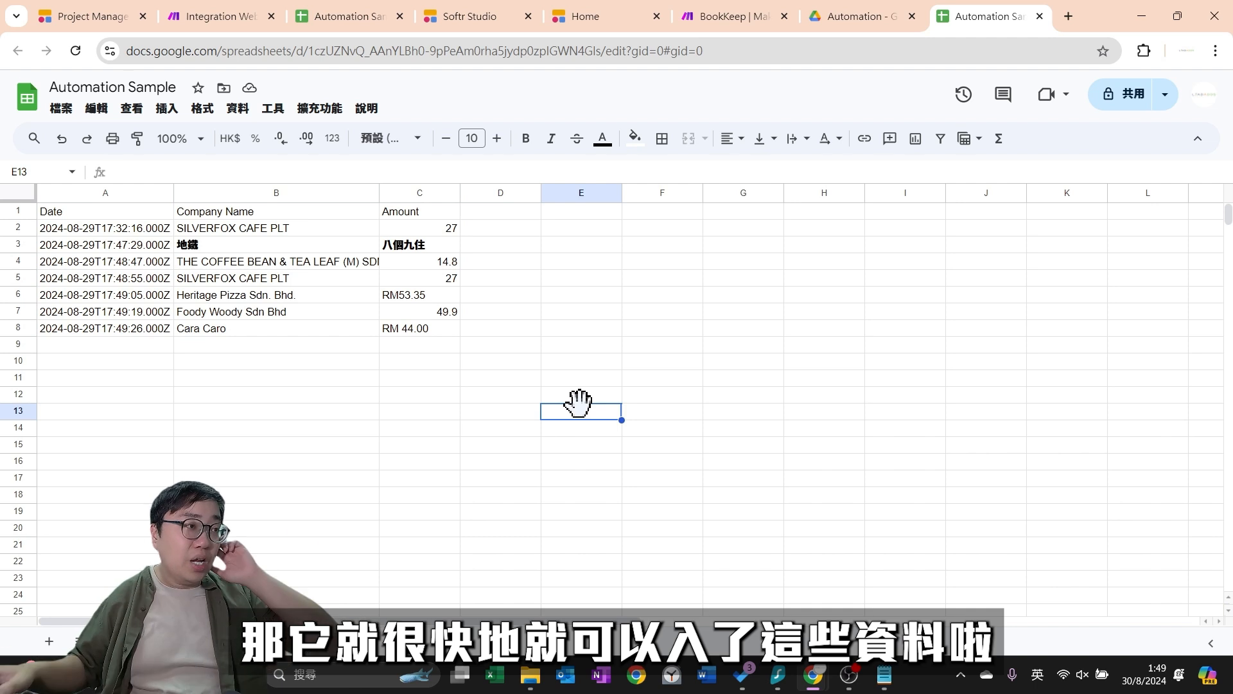
pyautogui.click(566, 361)
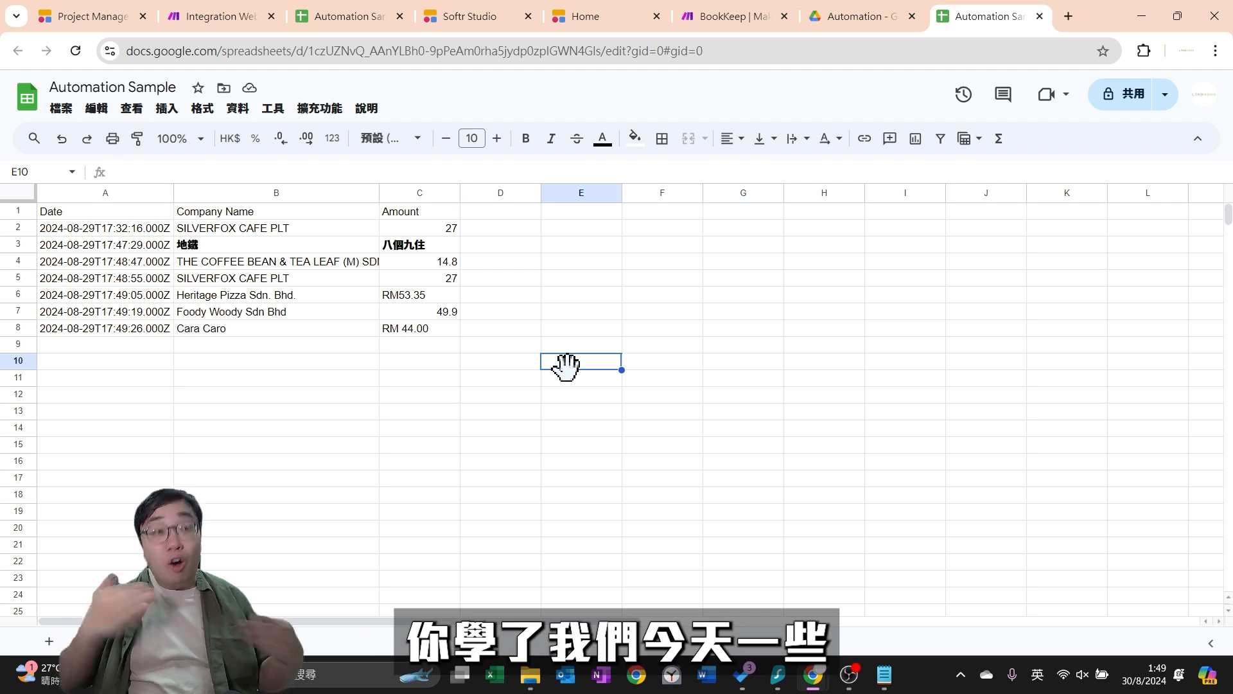
pyautogui.click(689, 20)
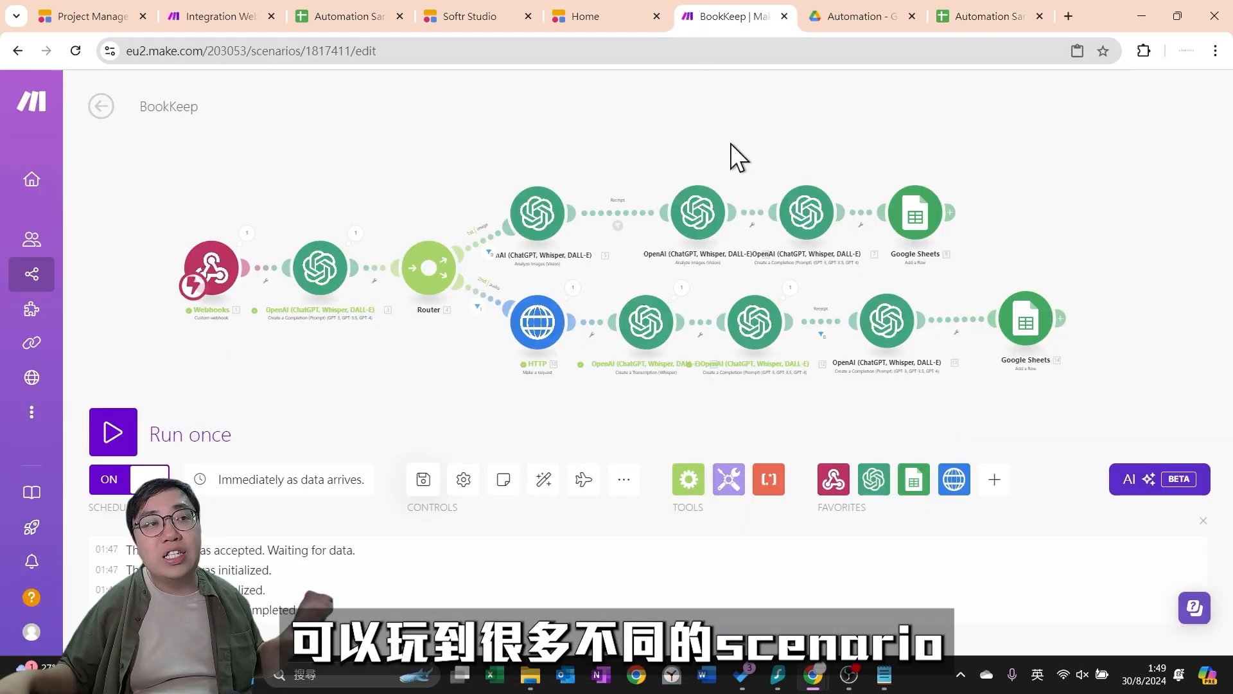